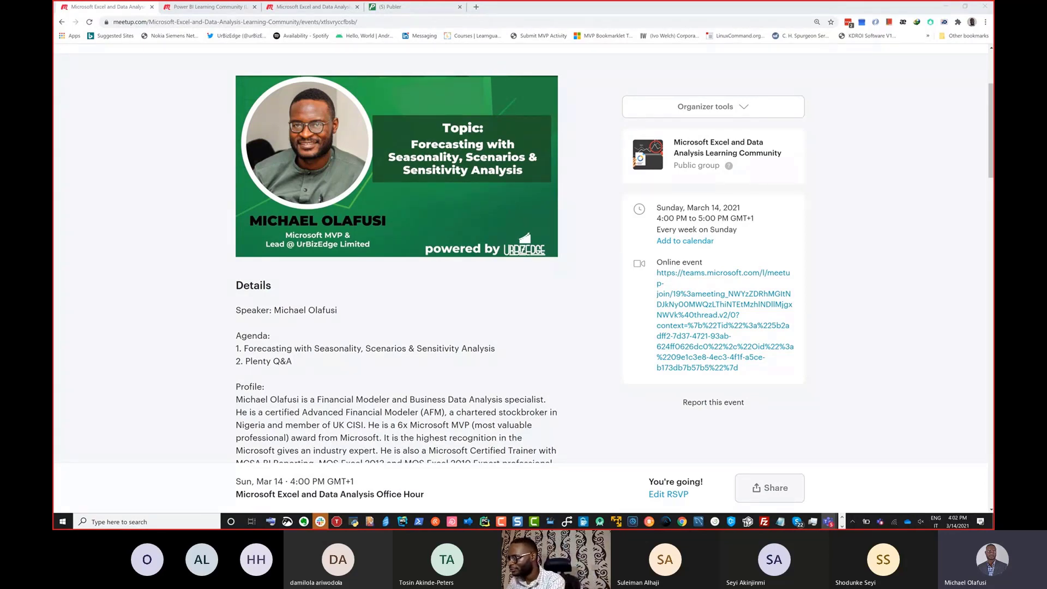
Step: Switch to the Forecast - Time Series.xlsx workbook in Excel and show the beginning of the Data sheet
key(alt+Tab)
key(alt+Tab)
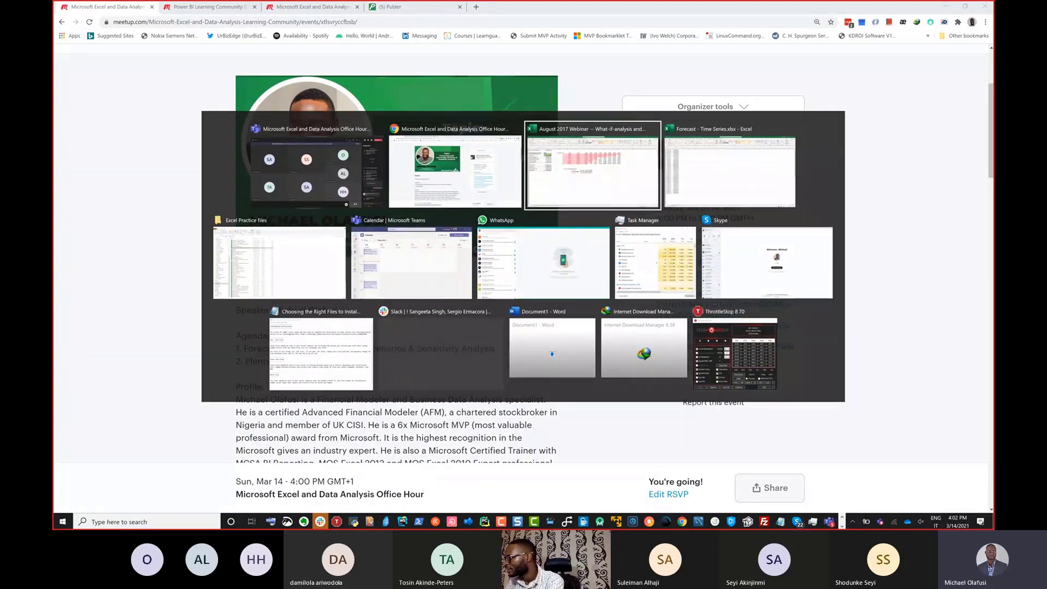
key(alt+Tab)
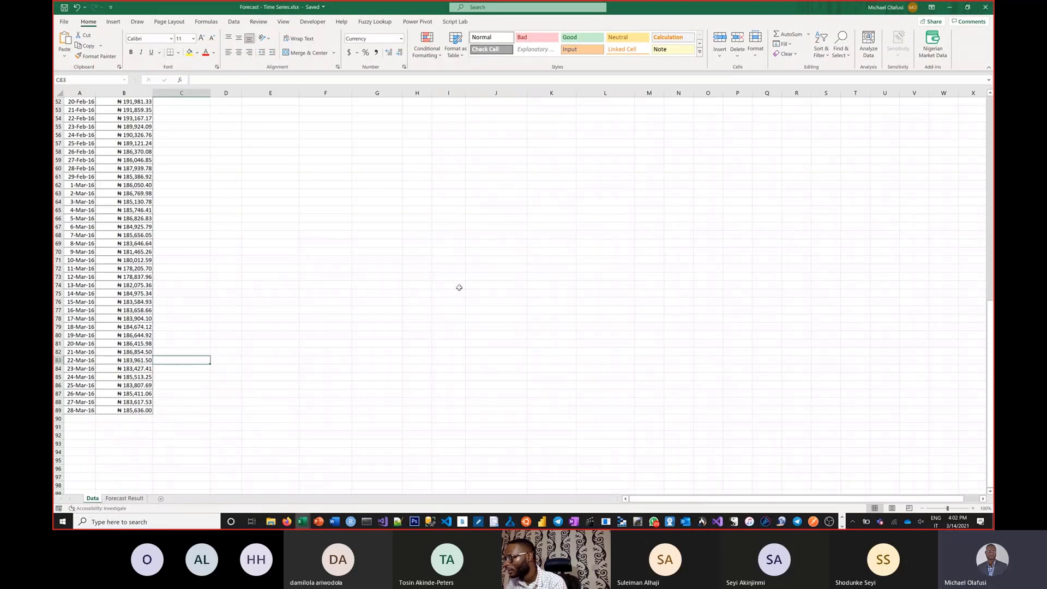
click(297, 313)
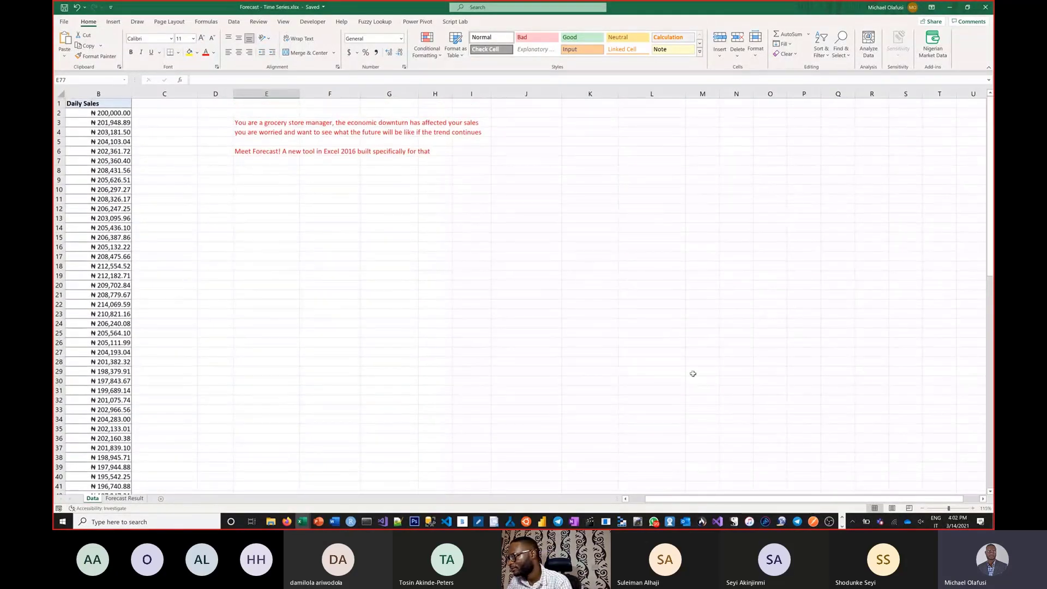
drag(676, 498, 658, 499)
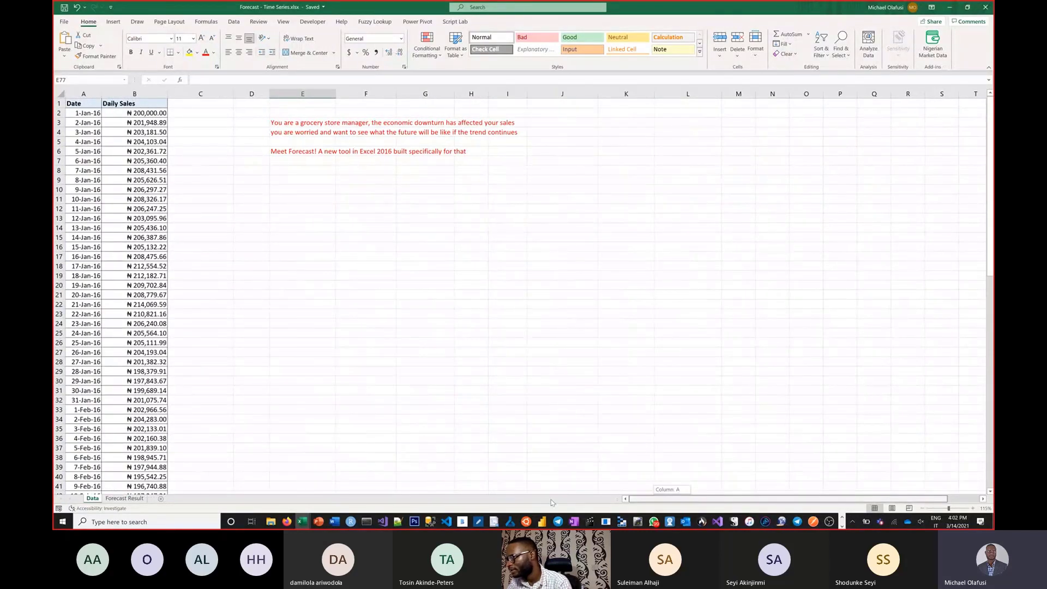
click(399, 292)
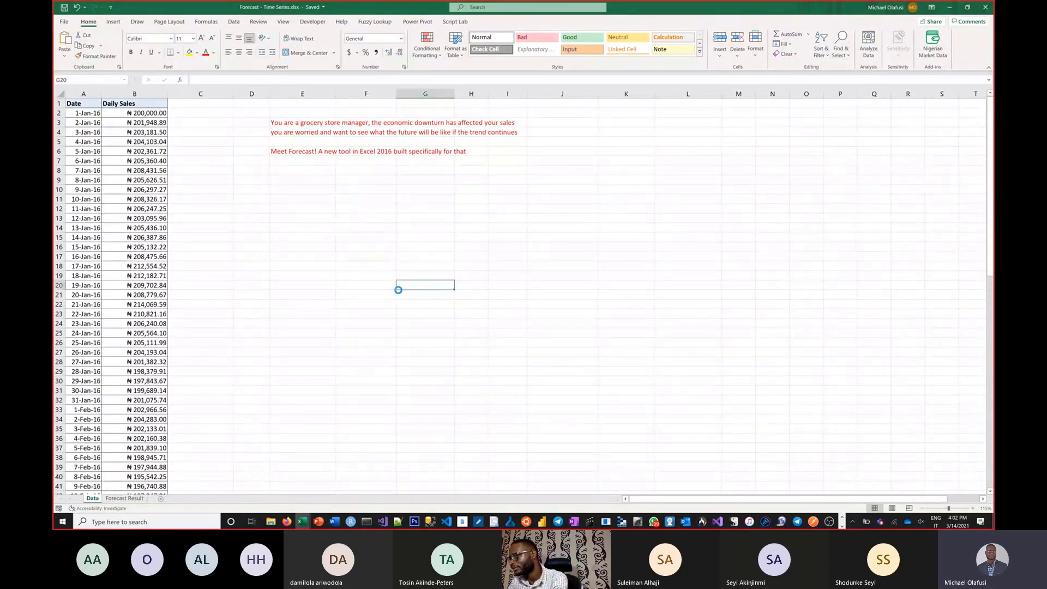
Step: Enlarge the Data sheet to about 175%, keeping the Date and Daily Sales columns in view from row 1
scroll(398, 289, up, 2)
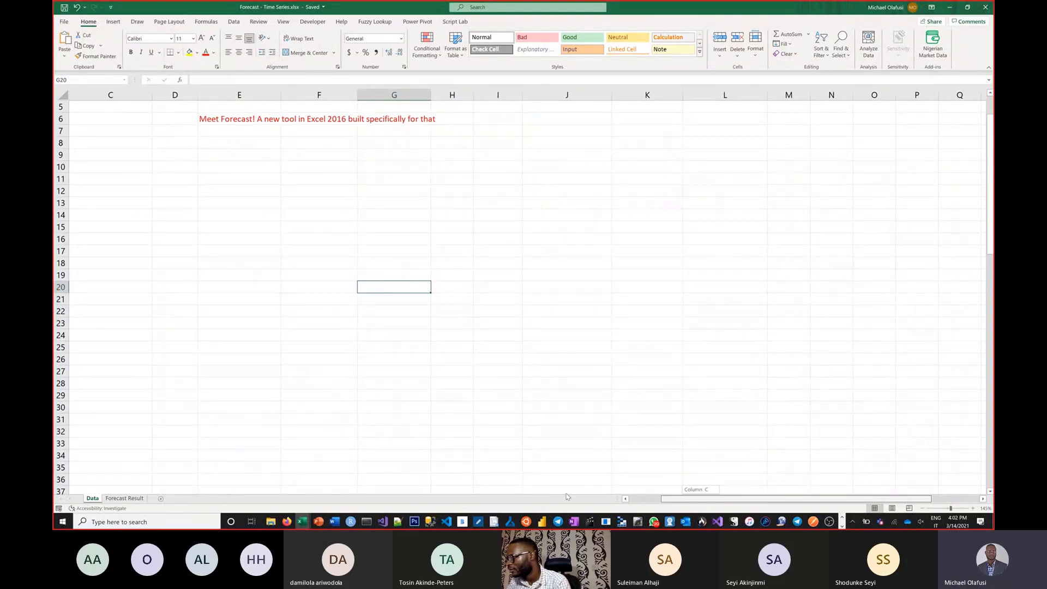
drag(796, 499, 763, 499)
scroll(348, 336, up, 2)
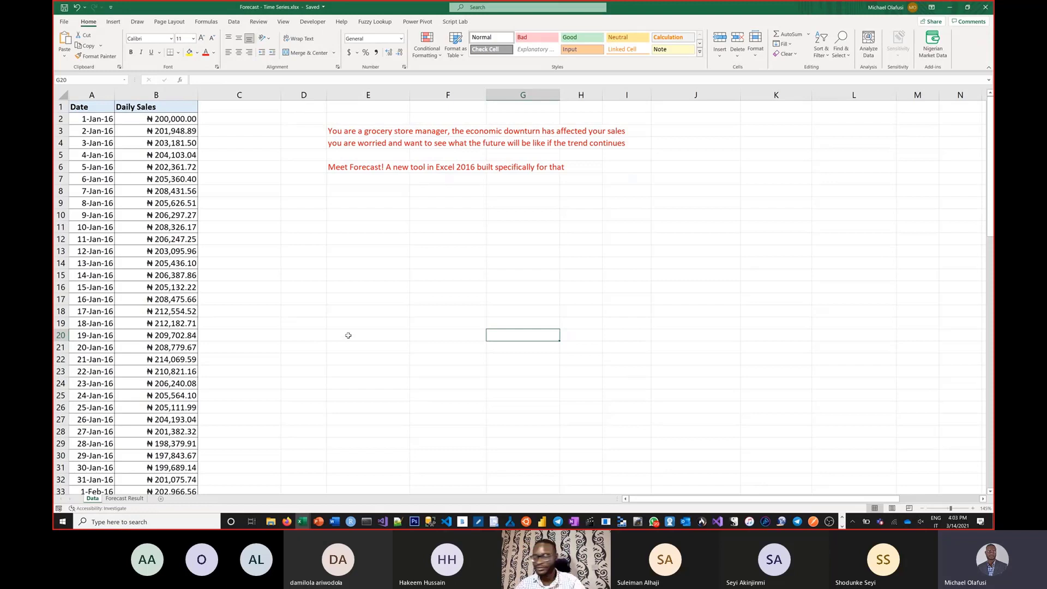
click(315, 281)
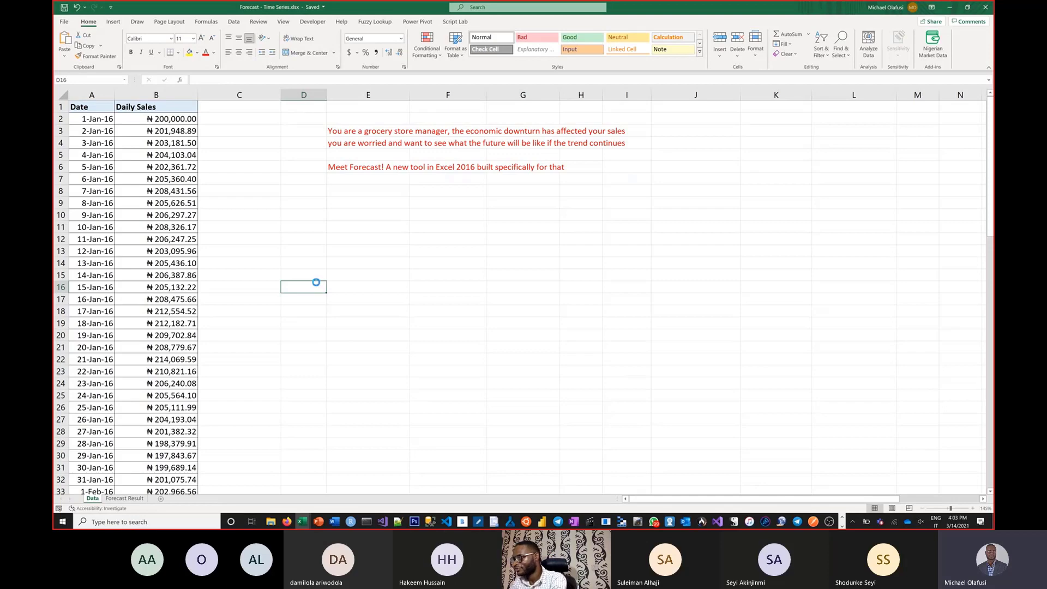
ctrl+scroll(509, 380, up, 2)
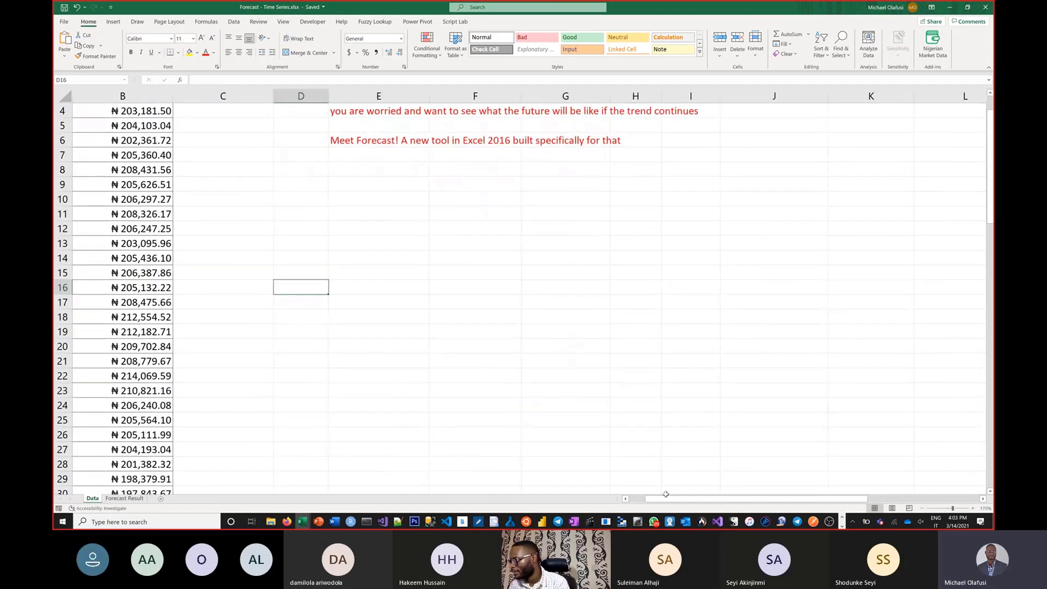
drag(668, 499, 639, 499)
scroll(270, 249, up, 1)
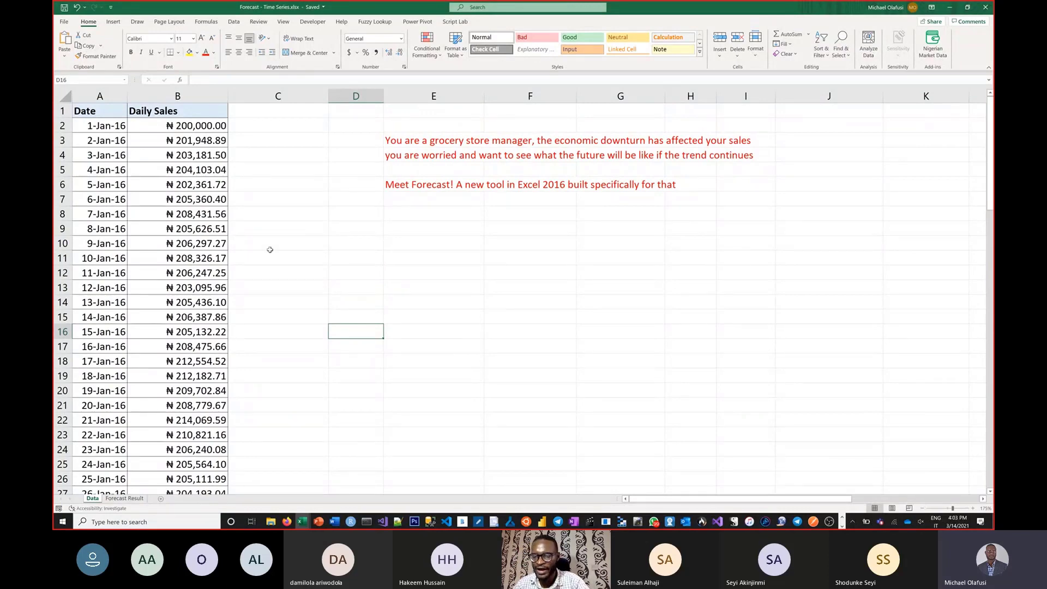
Step: Highlight the first ten dates with their header, followed by the matching Daily Sales cells B1:B11
click(88, 113)
drag(88, 114, 90, 258)
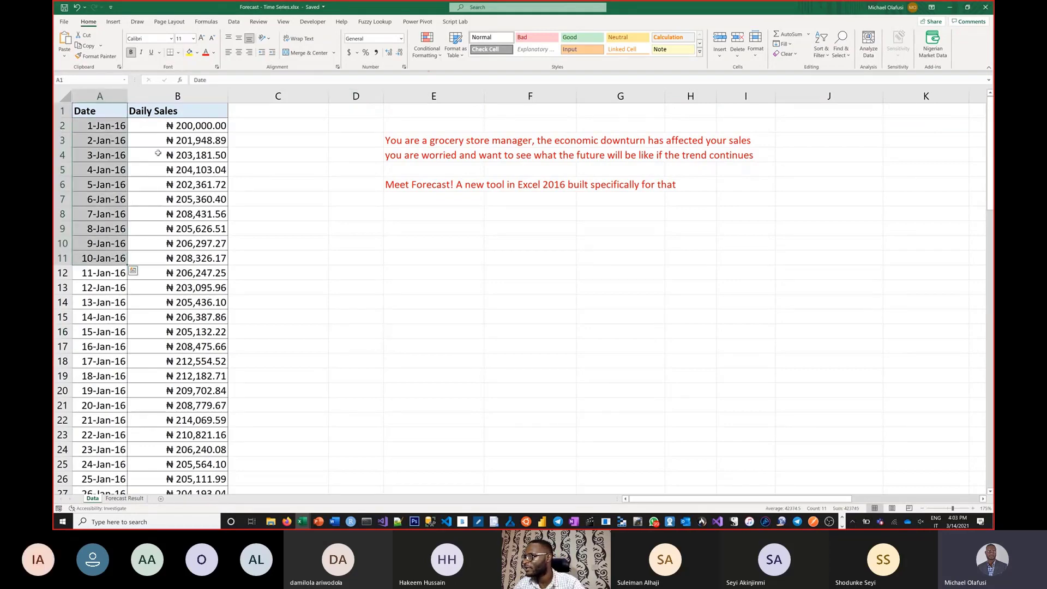
drag(175, 114, 177, 259)
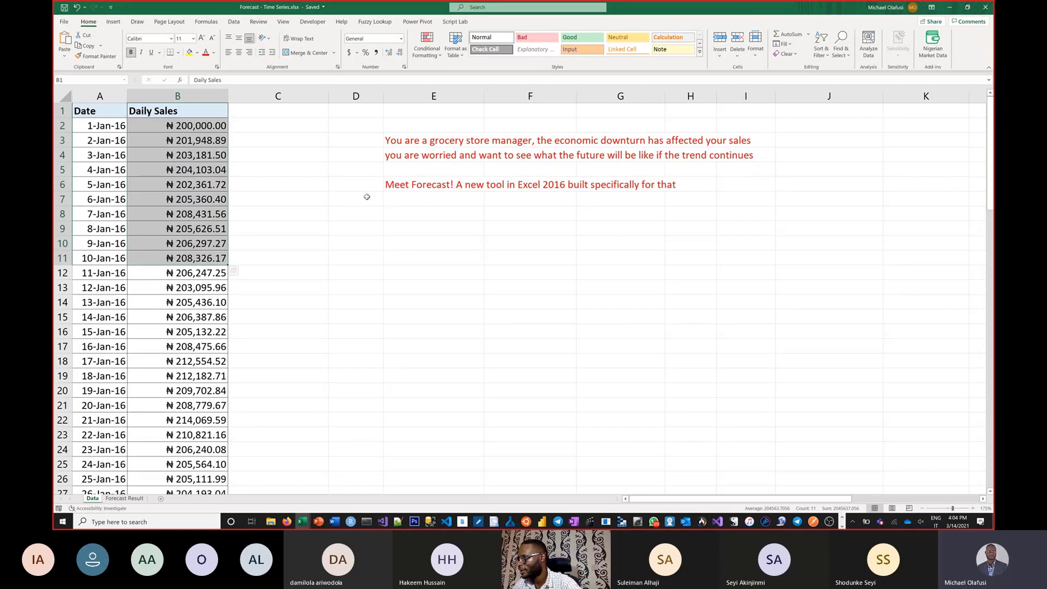
Step: Enter the heading "Sales Forecast" in cell F9, below the red introductory text
click(436, 224)
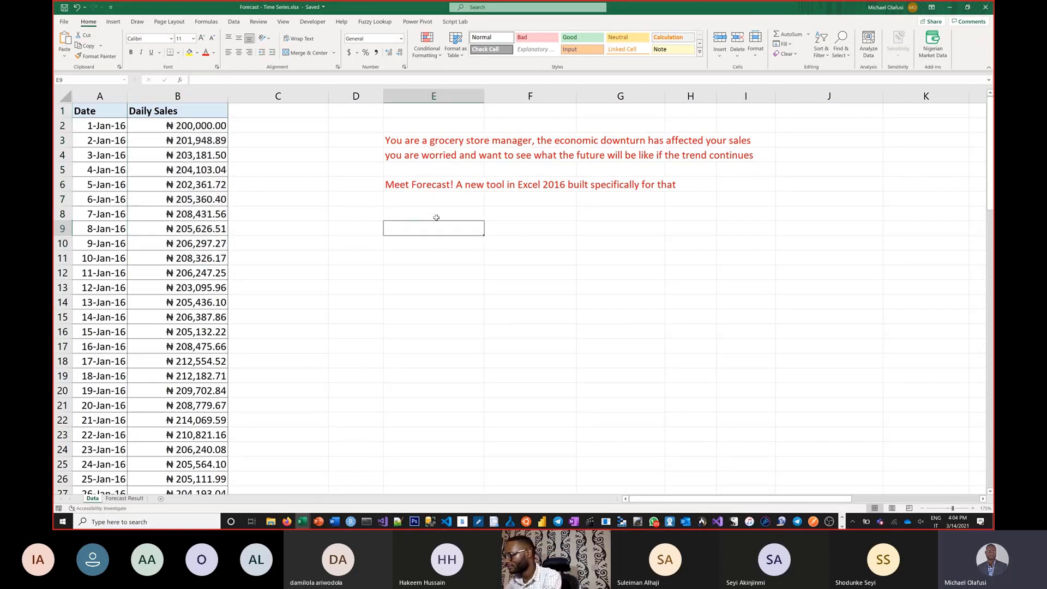
key(Right)
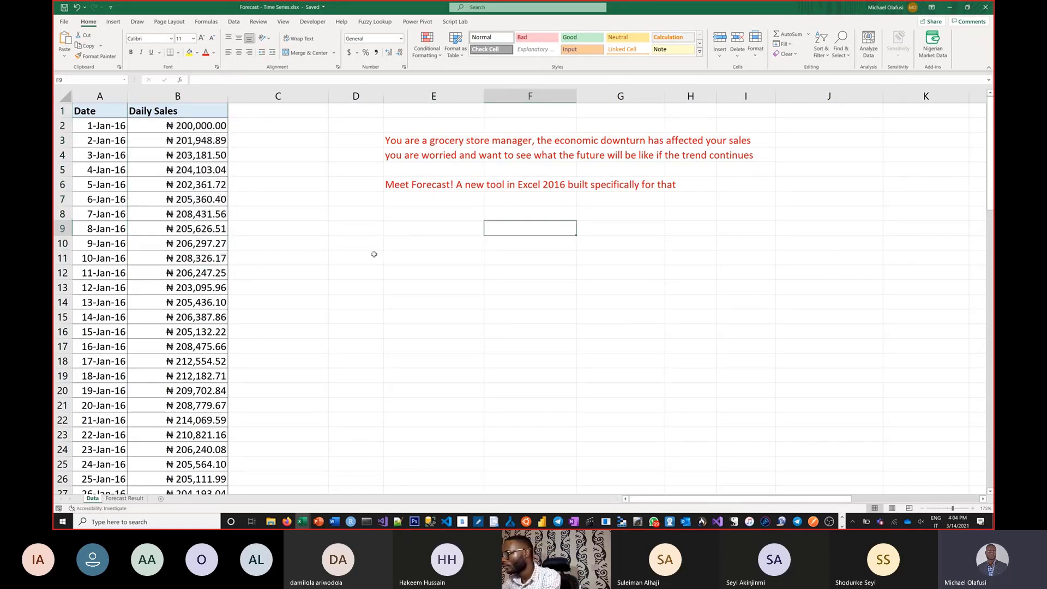
text(Sales Forec)
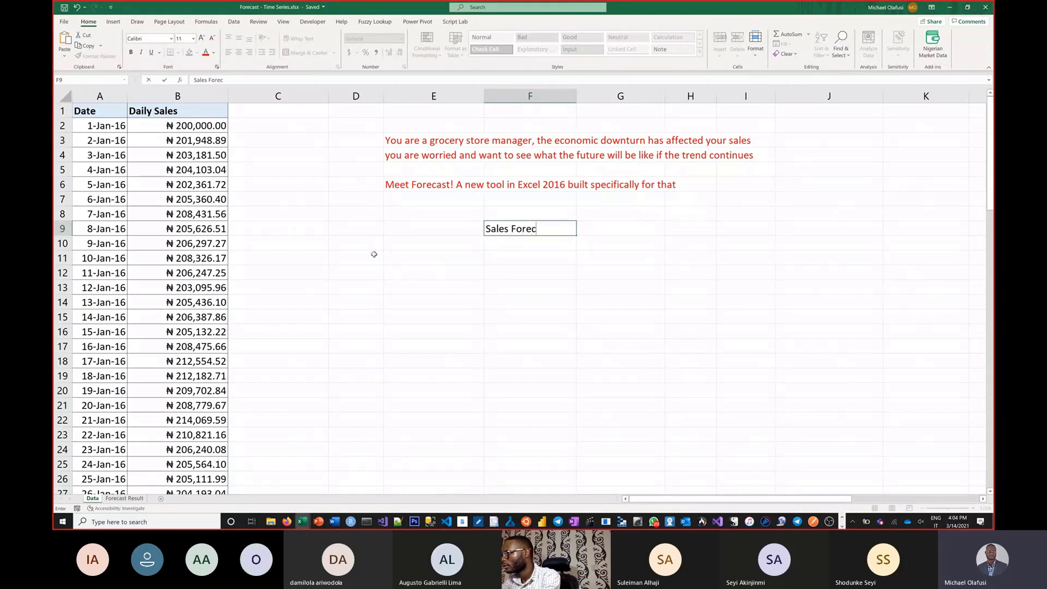
text(ast)
key(Return)
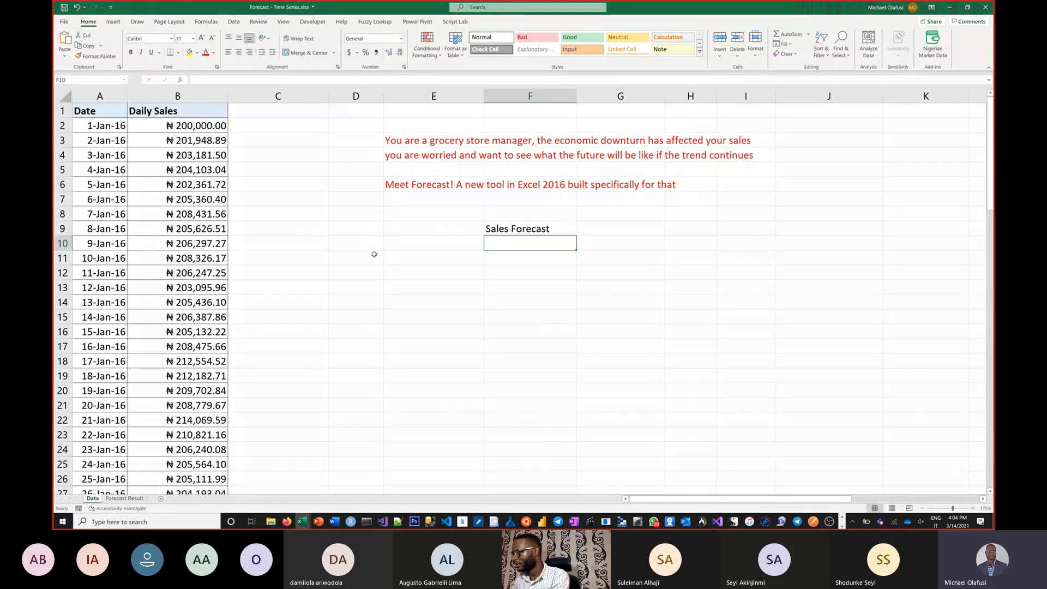
Step: Add "1. Magic number" in cell F10 as the first forecasting method under the heading
text(1)
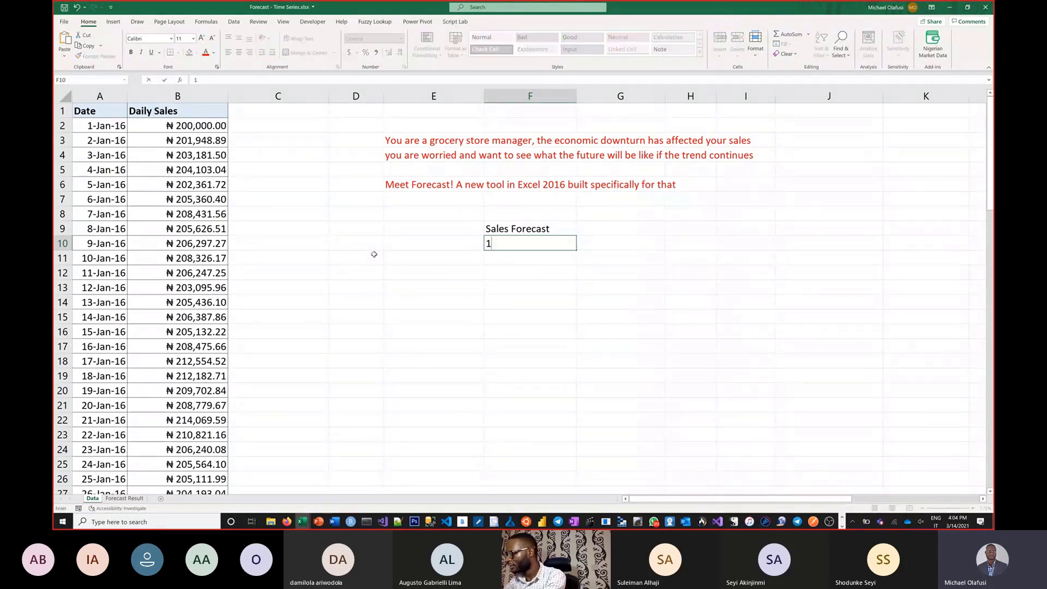
text(. Ma)
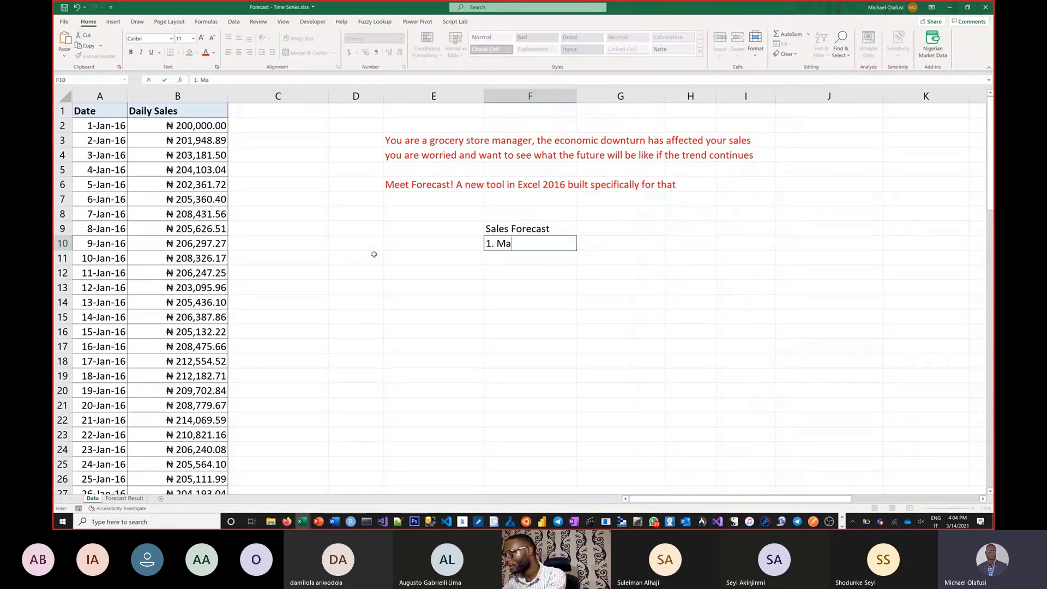
text(gic number)
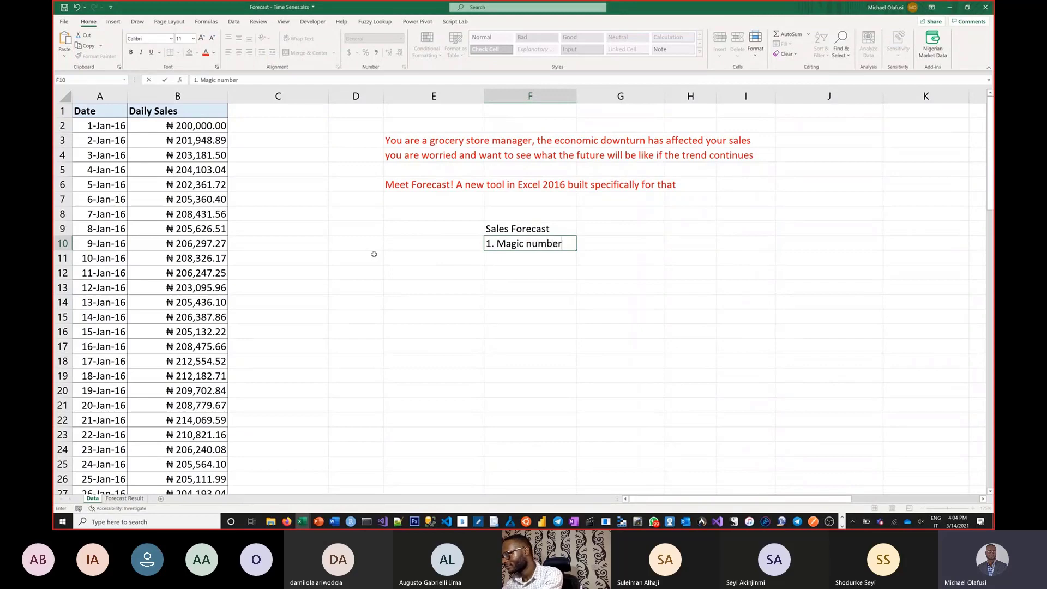
key(Return)
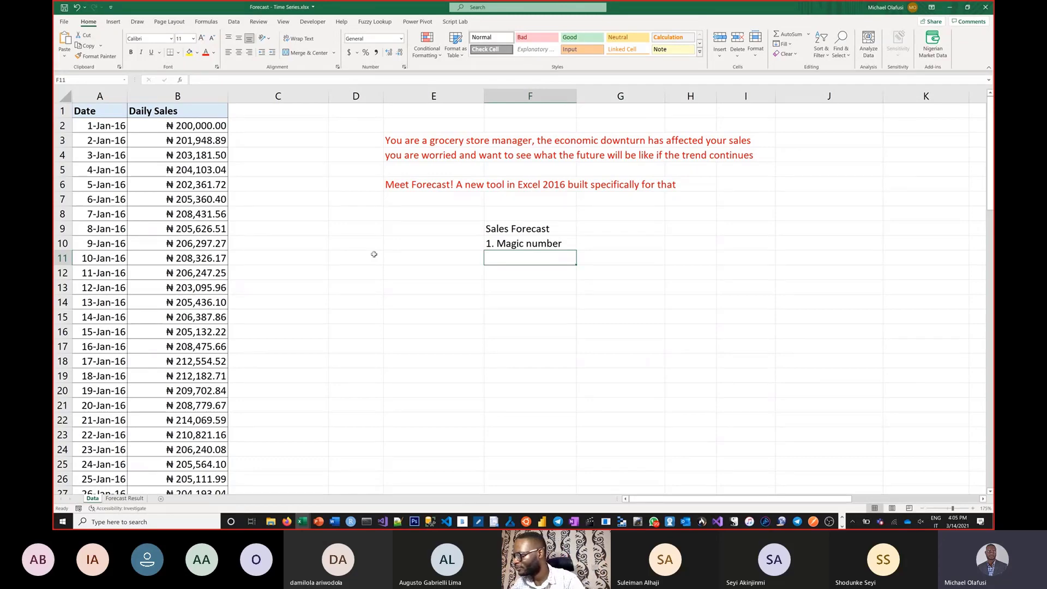
Step: Add "2. Moving Average" in cell F11 as the second forecasting method
text(2)
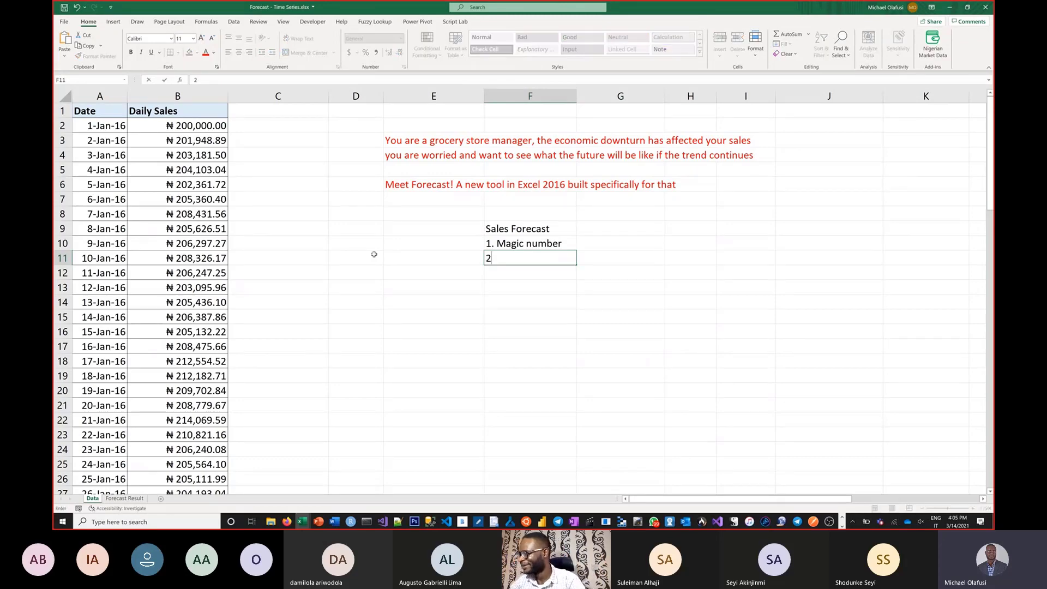
text(.)
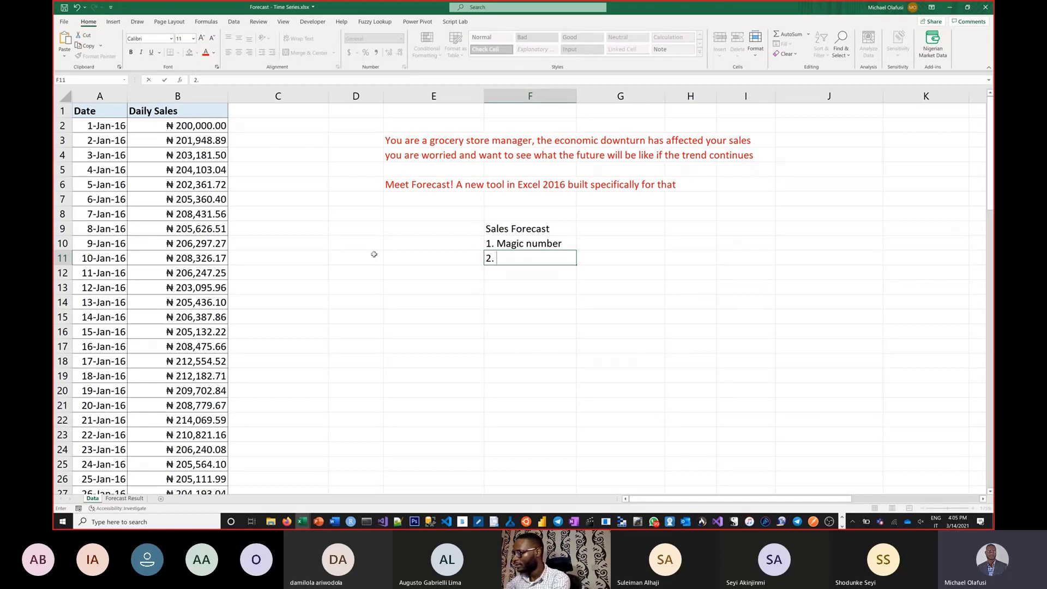
text(Moving)
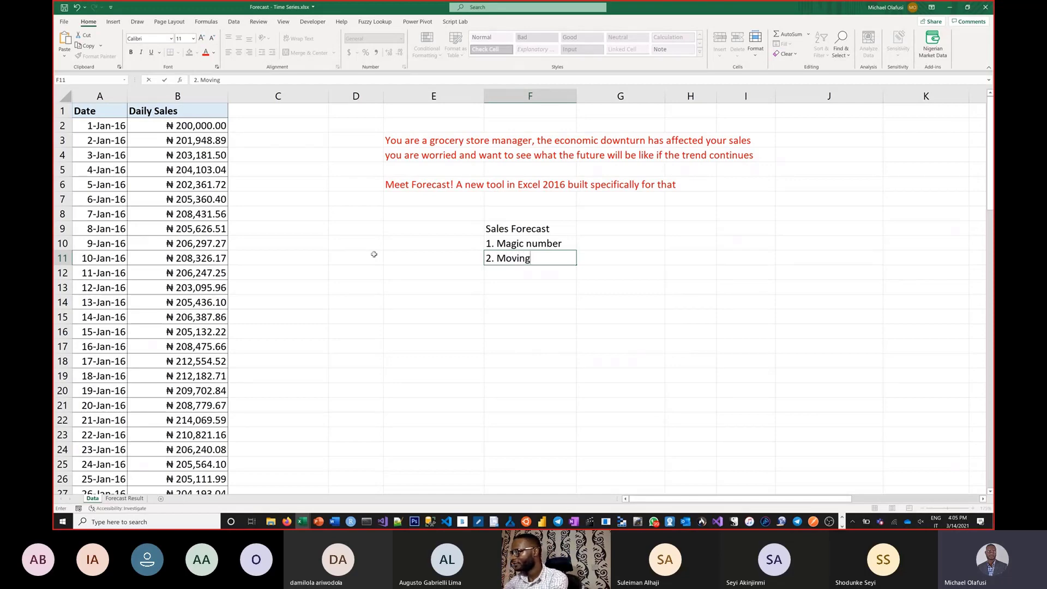
text( v)
key(BackSpace)
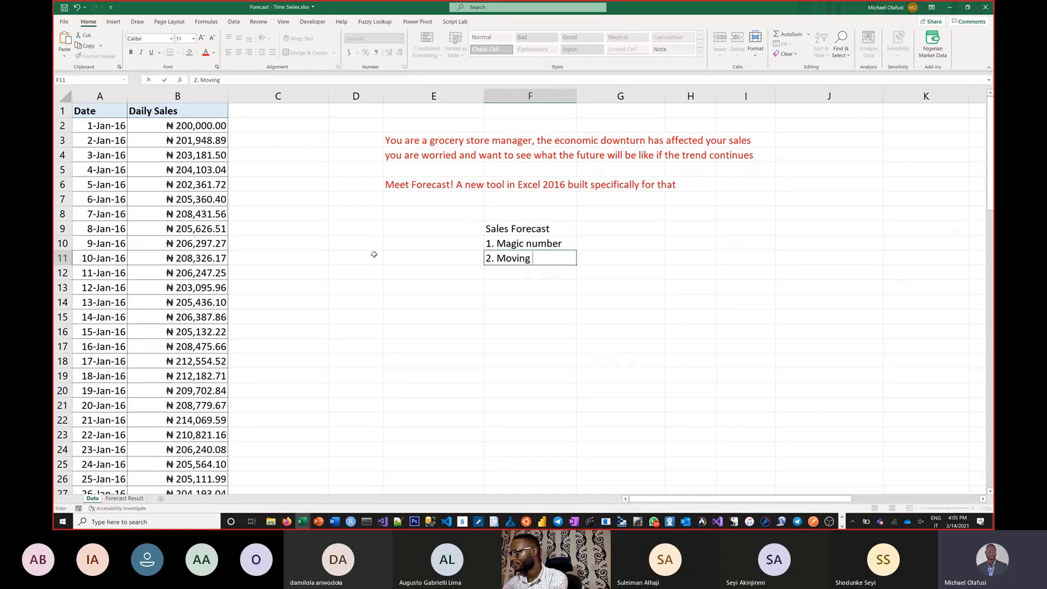
text(Averag)
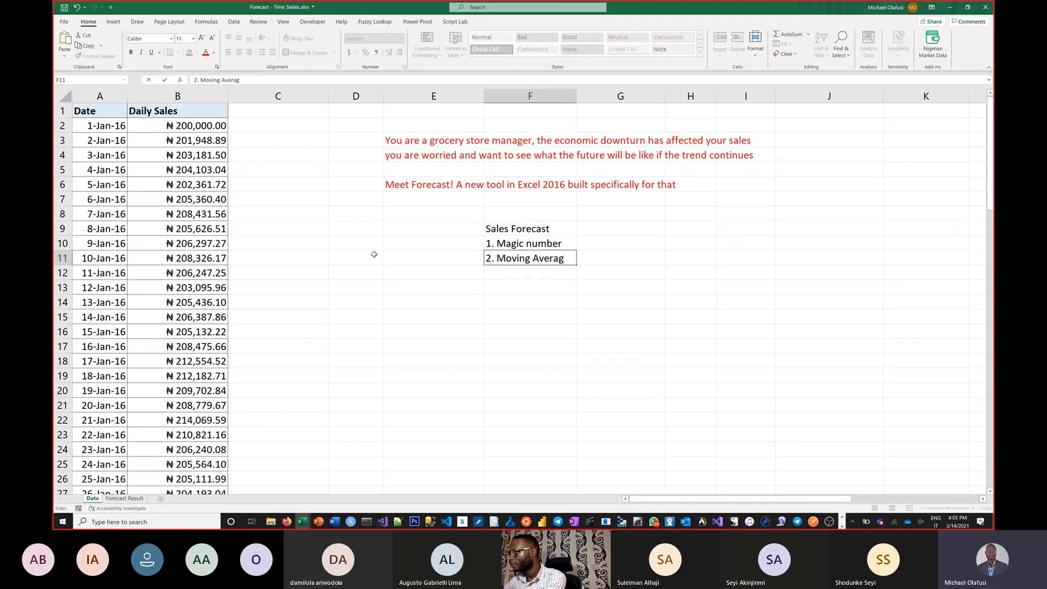
text(e)
key(Tab)
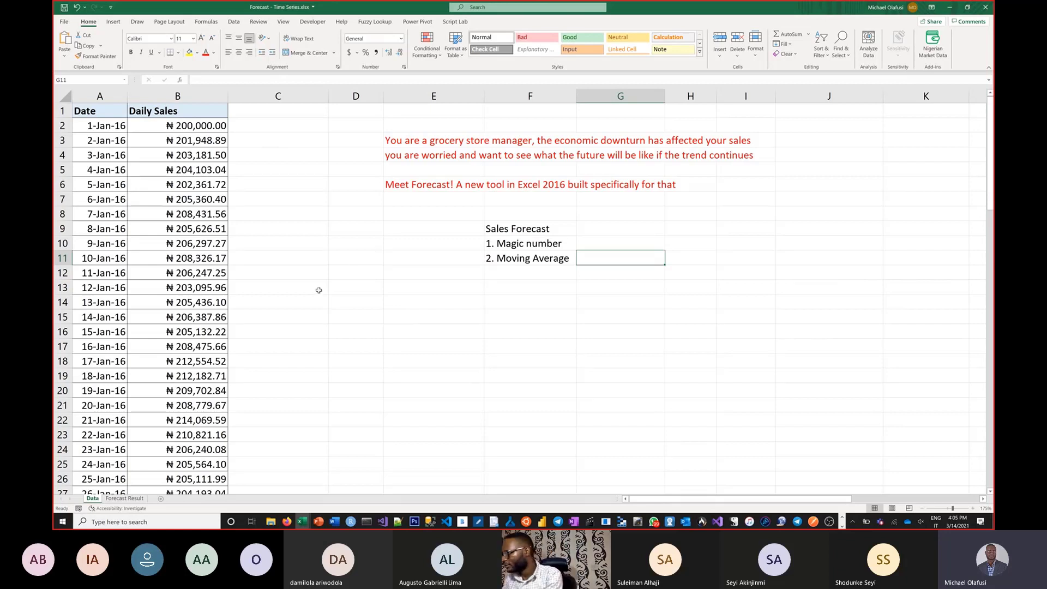
Step: Enter "Mon" in cell D15 and fill the weekday series down to Sun in D21
click(370, 327)
click(370, 318)
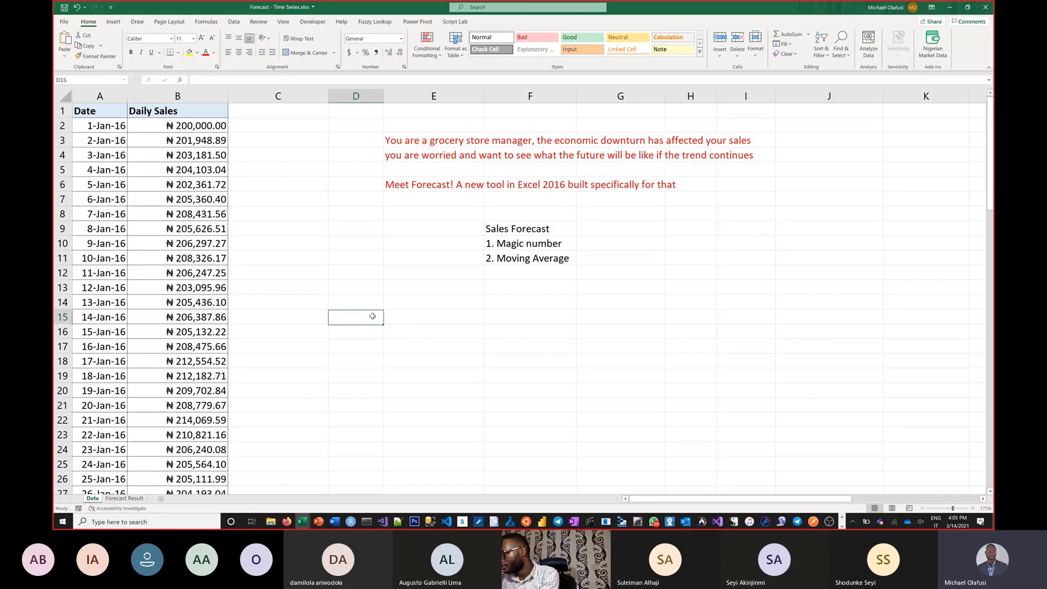
text(Mon)
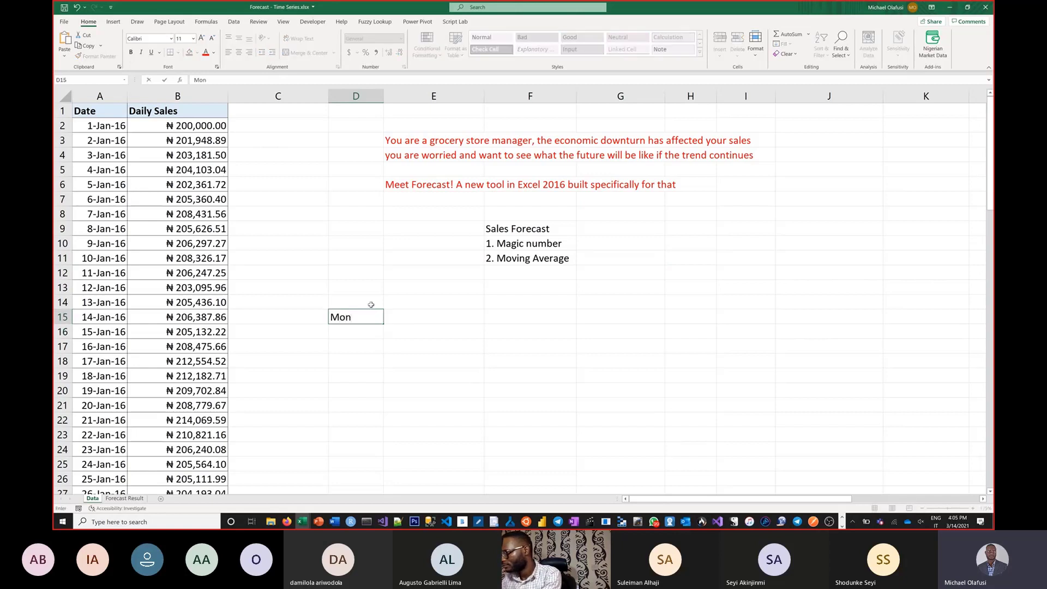
key(Return)
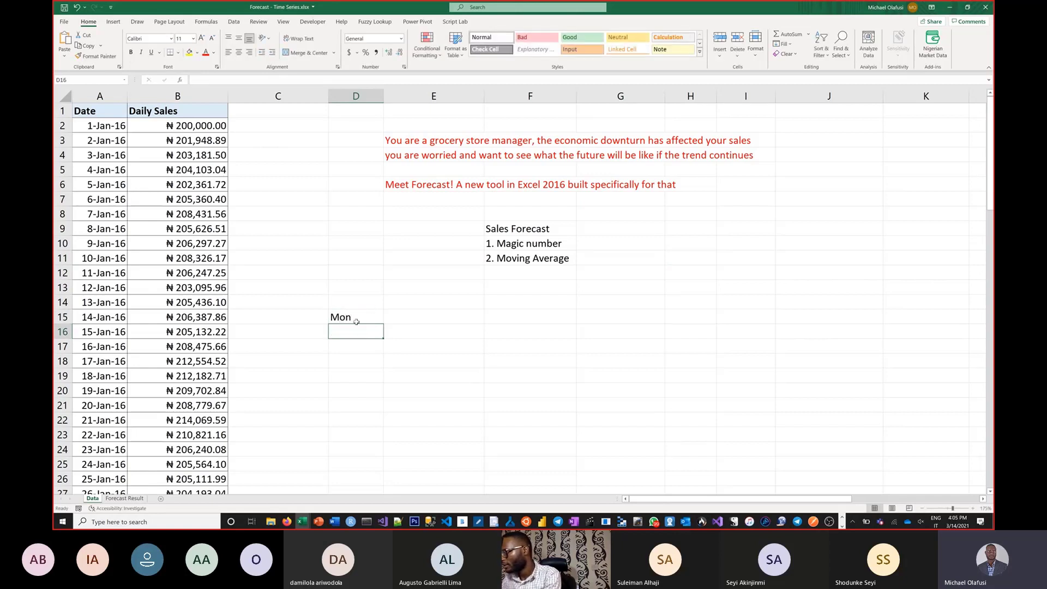
click(360, 319)
drag(383, 324, 386, 408)
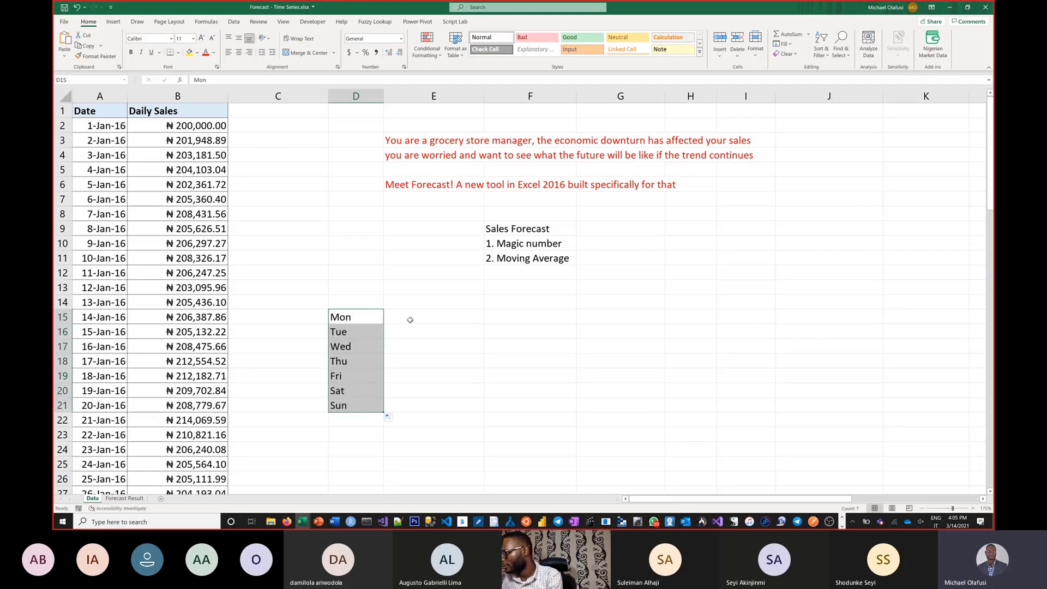
Step: Enter the Monday to Thursday sales in E15:E18 as 9000, 10000, 9000 and 9500
click(410, 320)
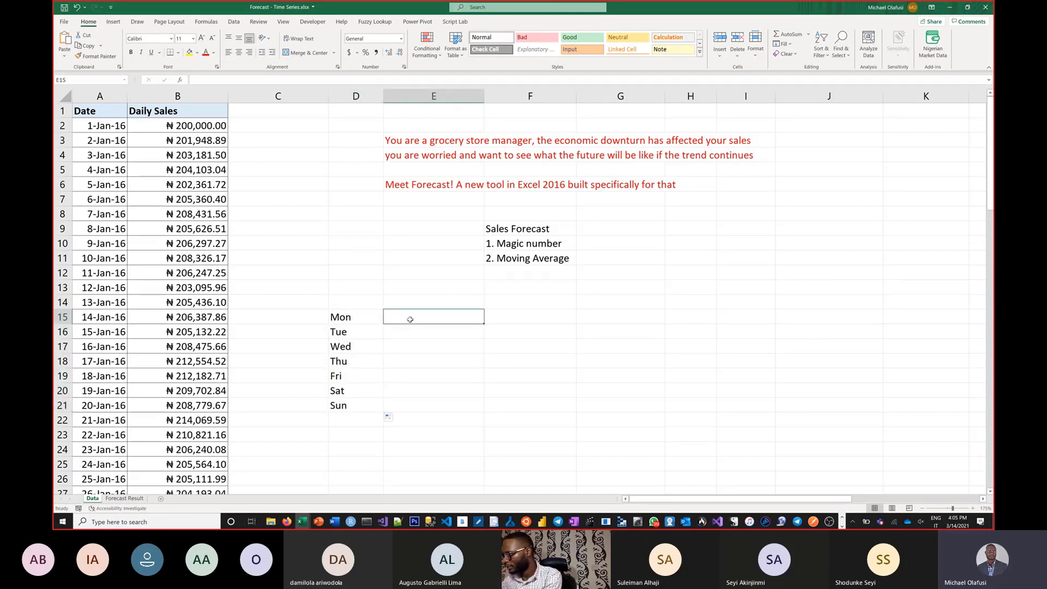
text(8)
key(BackSpace)
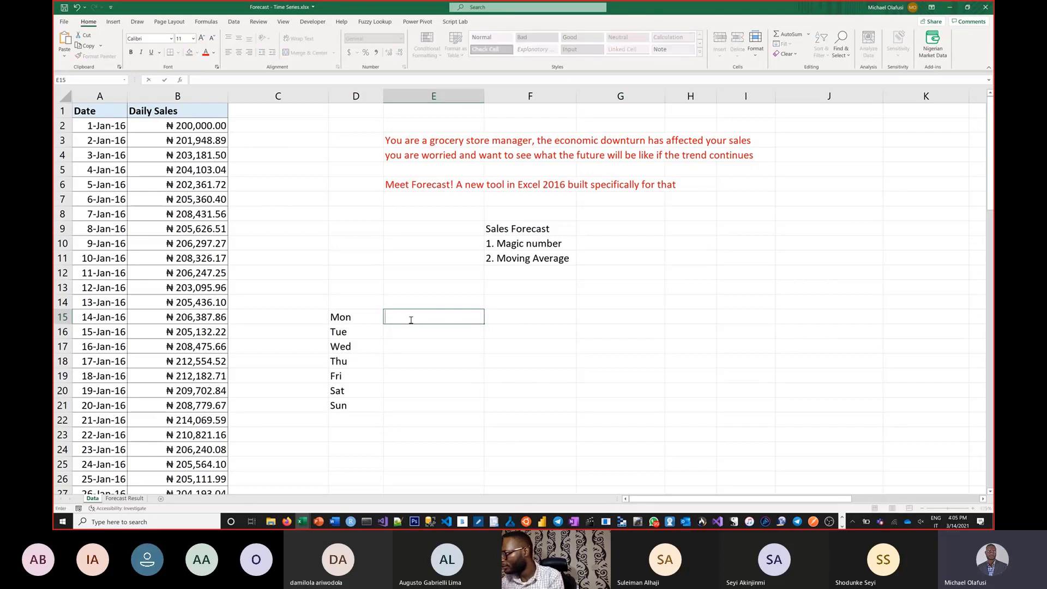
text(9000)
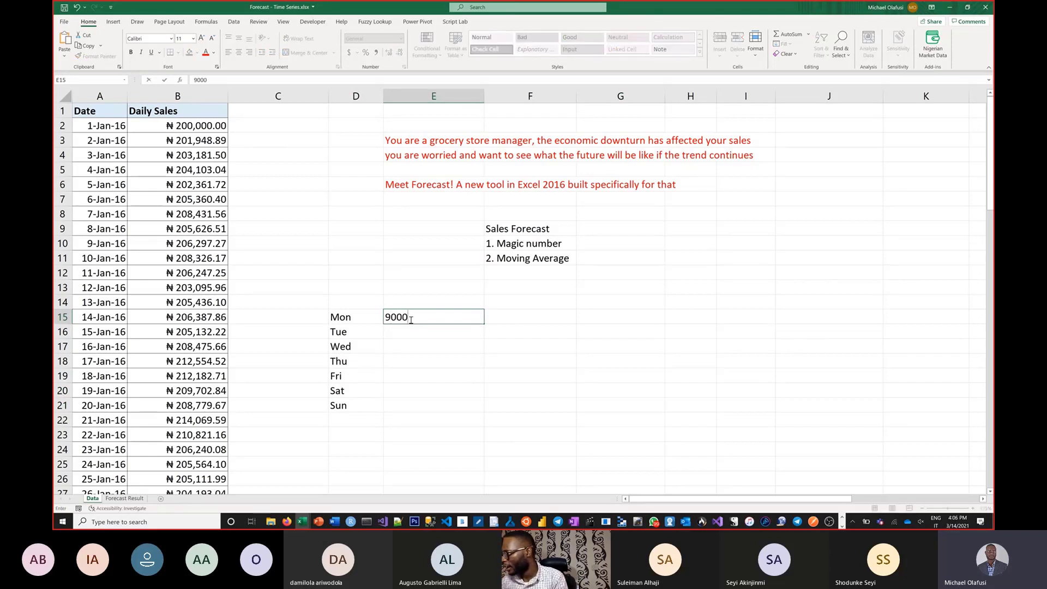
key(Return)
text(10000)
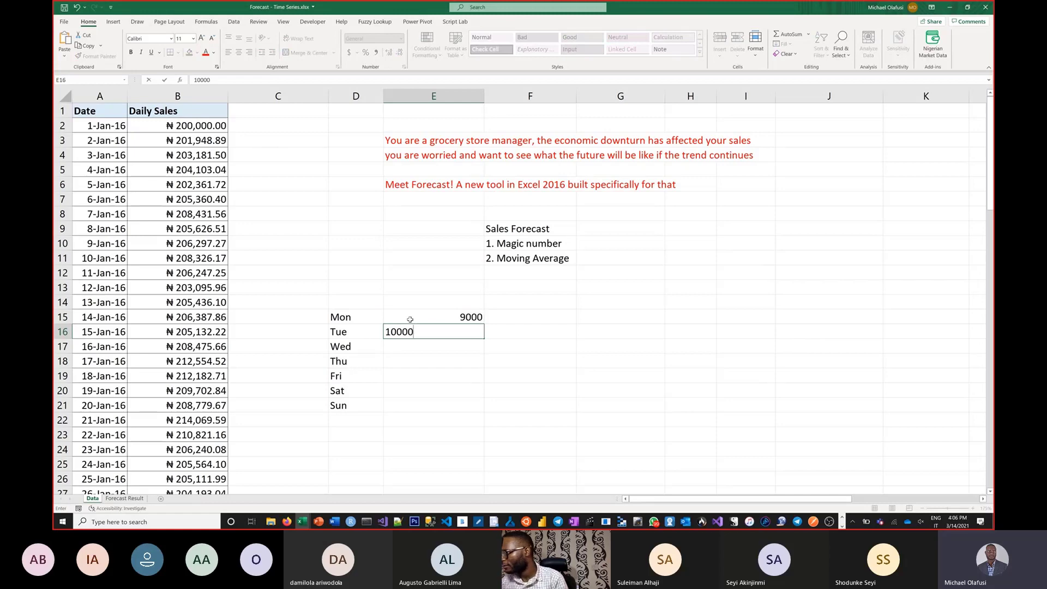
key(Return)
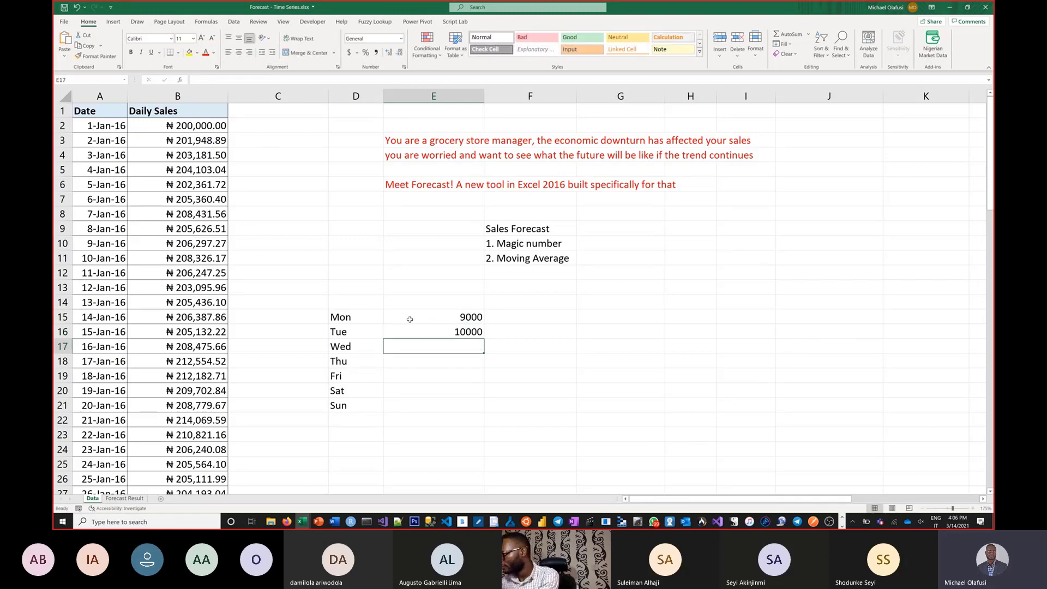
text(9000)
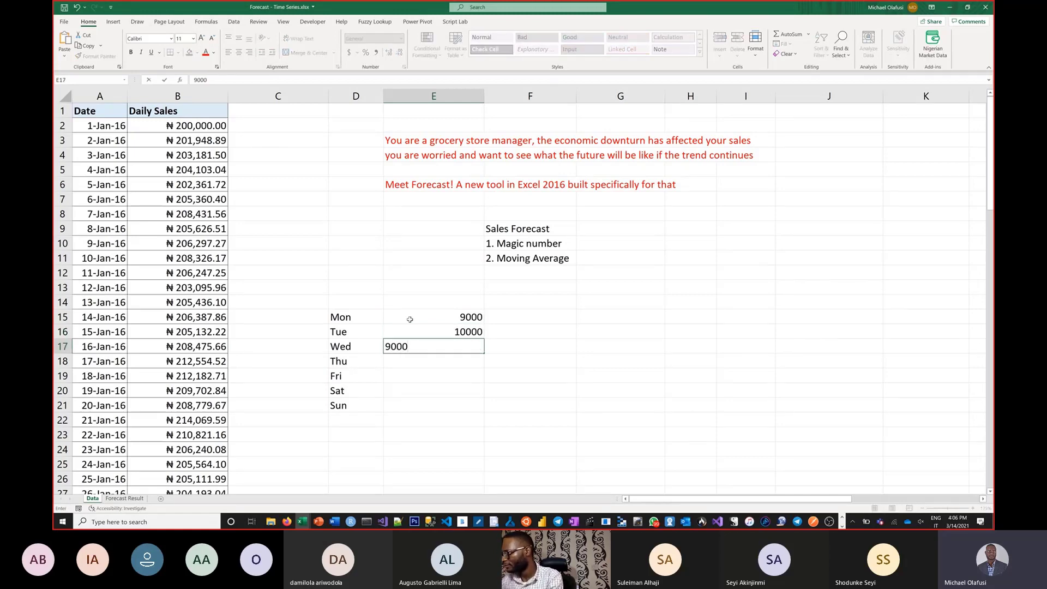
key(Return)
text(9500)
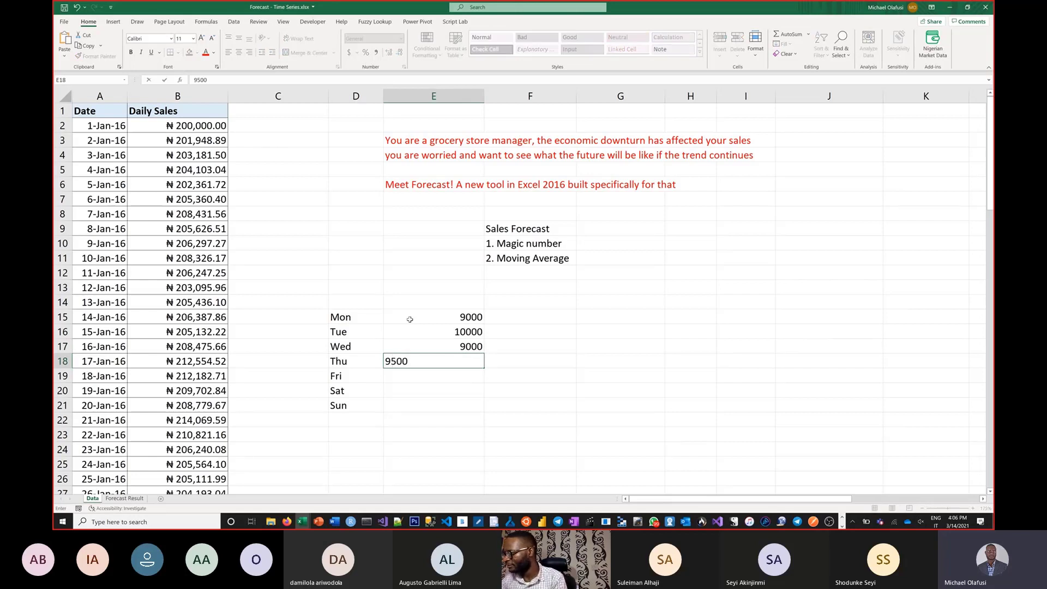
key(Return)
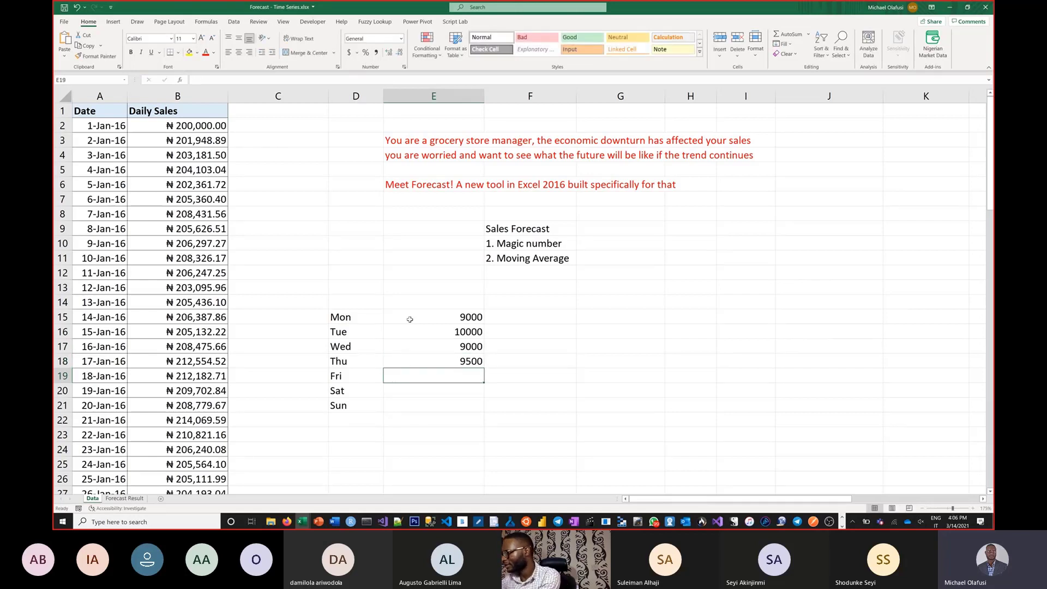
Step: Enter the Friday to Sunday sales in E19:E21 as 10000, 9000 and 9500
text(10000)
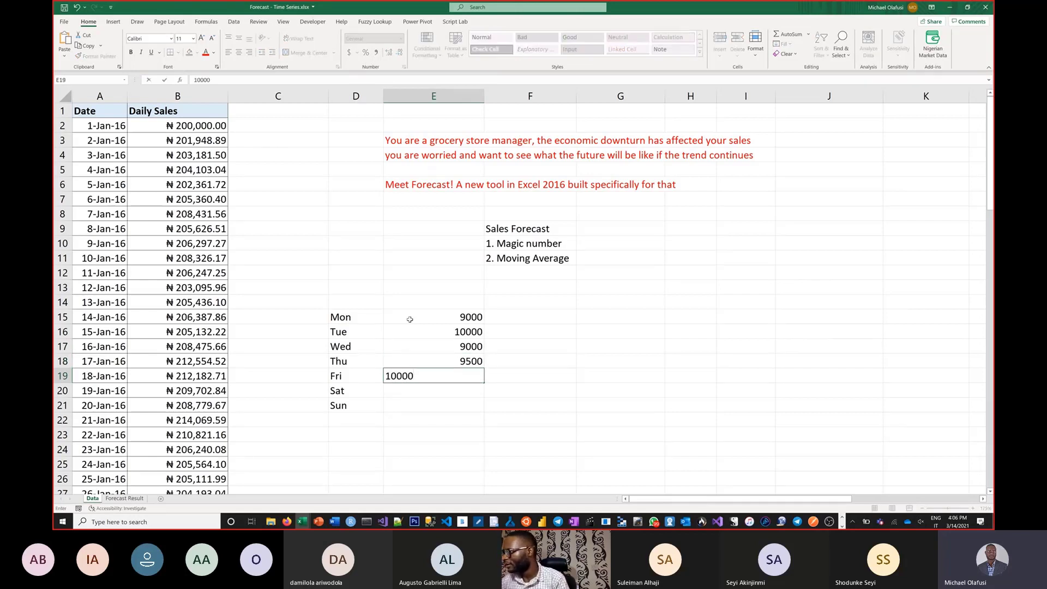
key(Return)
text(9000)
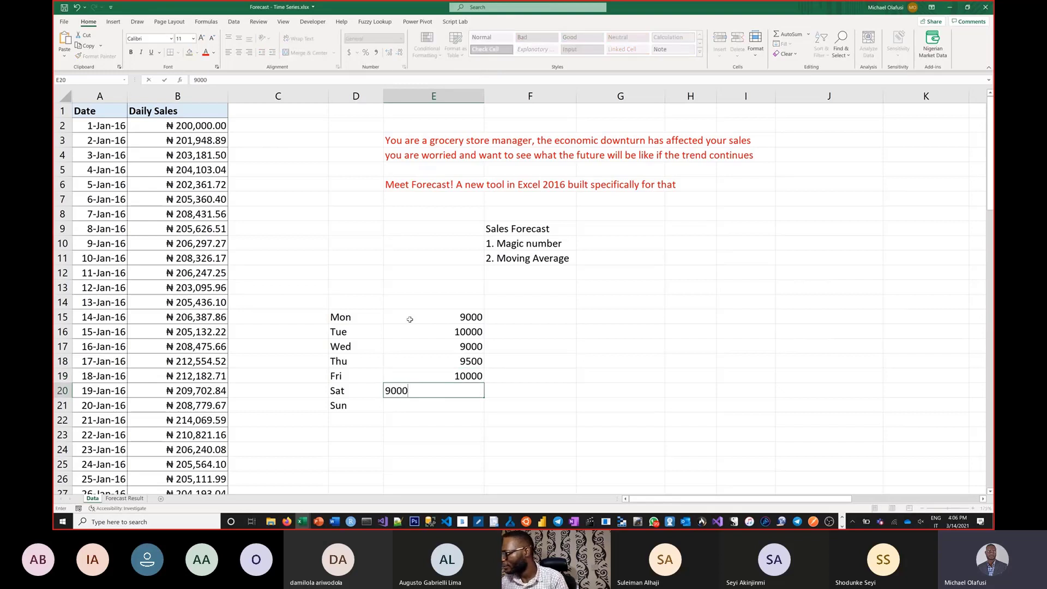
key(Return)
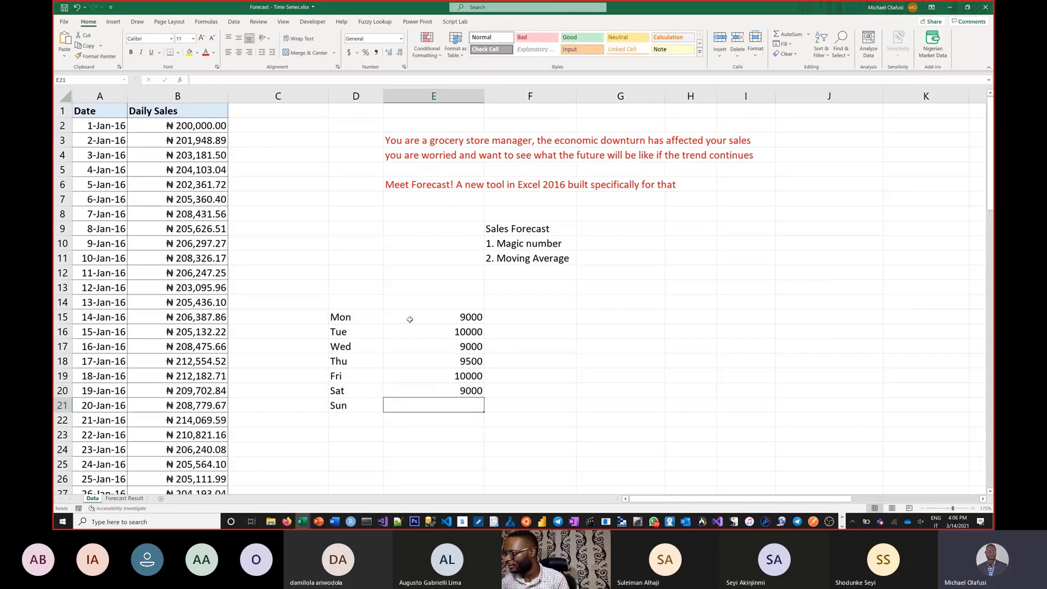
text(9500)
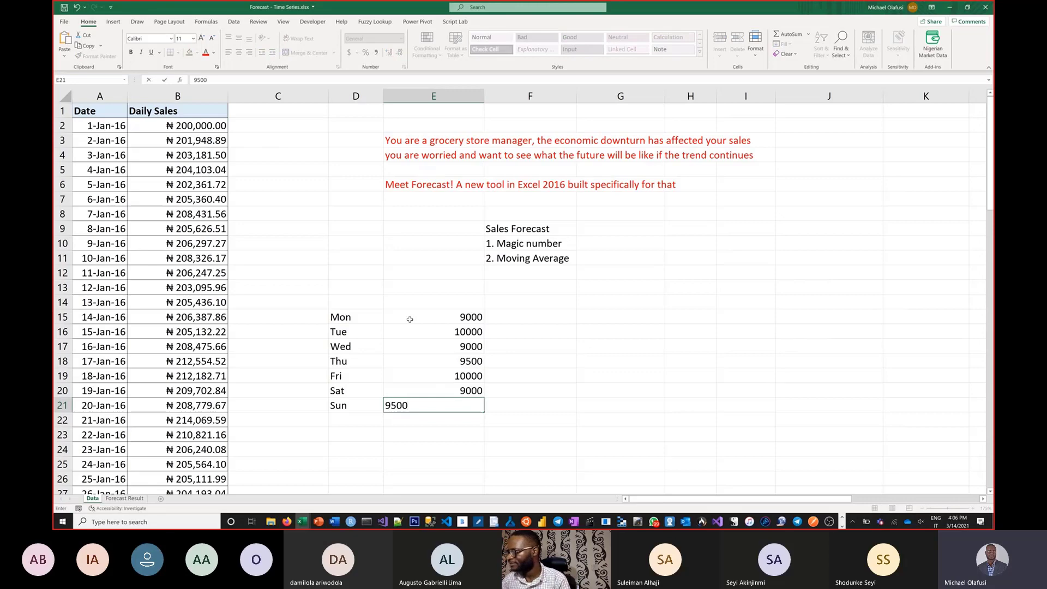
key(Return)
Step: Extend the weekday series in column D from D21 by a second week, Mon to Sun, down to D28
click(348, 408)
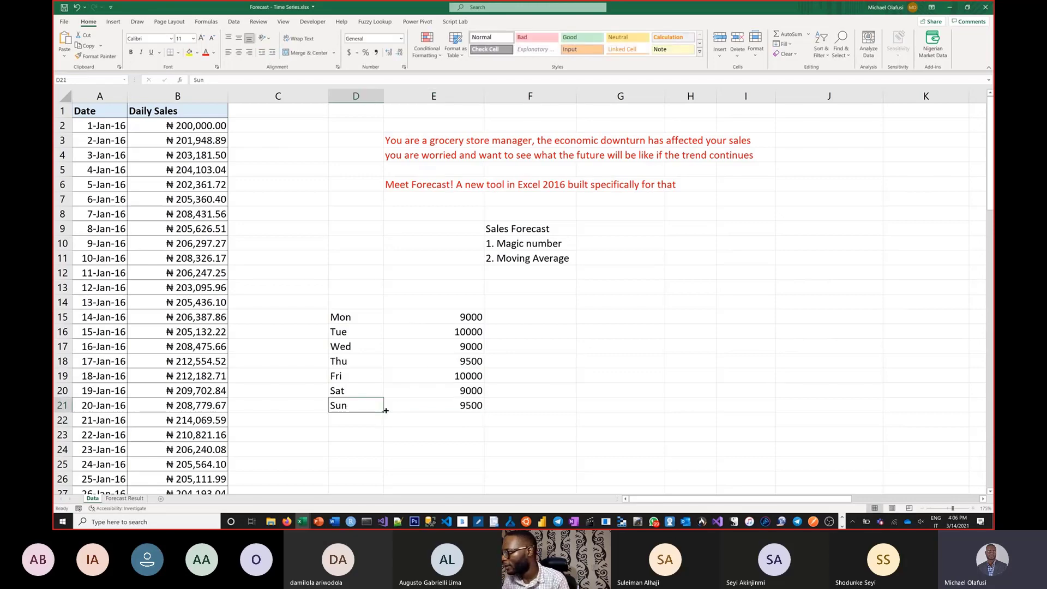
drag(385, 414, 386, 478)
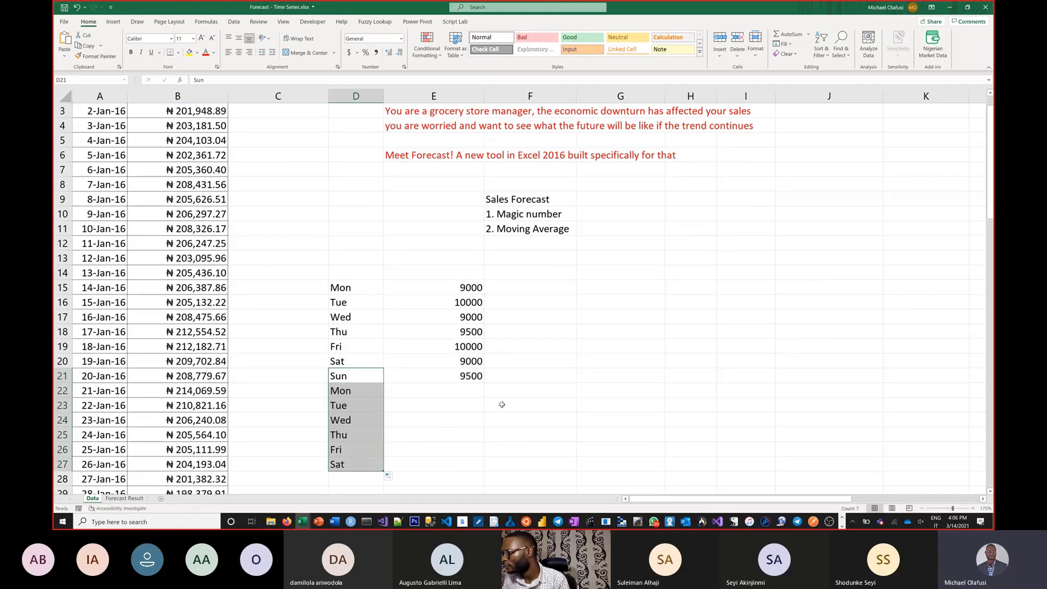
click(435, 396)
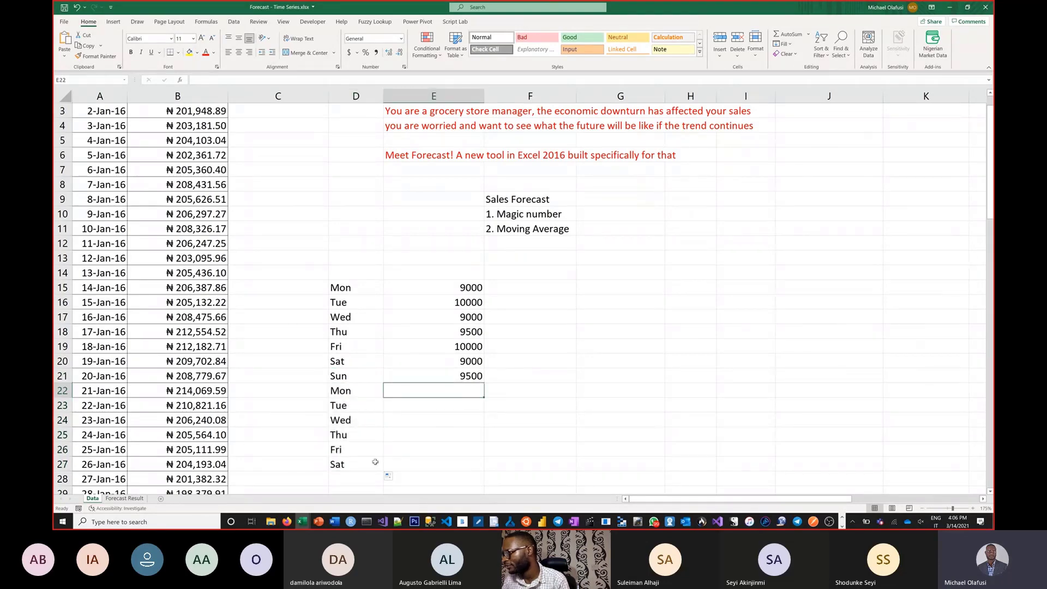
click(375, 461)
drag(382, 473, 383, 481)
click(449, 391)
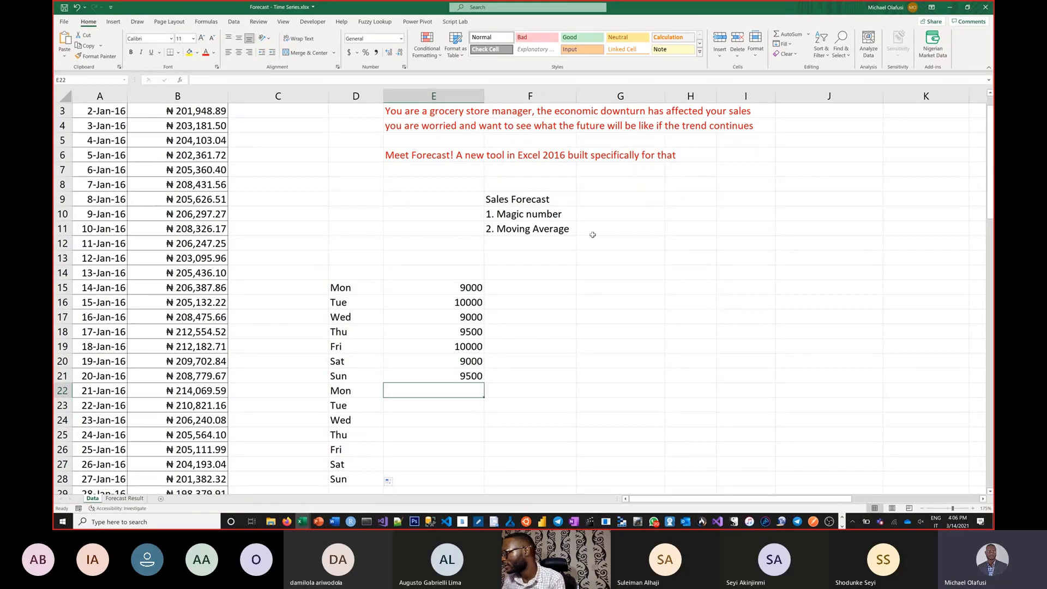
Step: Extend the moving average entry in F11 to read "2. Moving Average - number most recent periods"
click(569, 229)
double_click(569, 230)
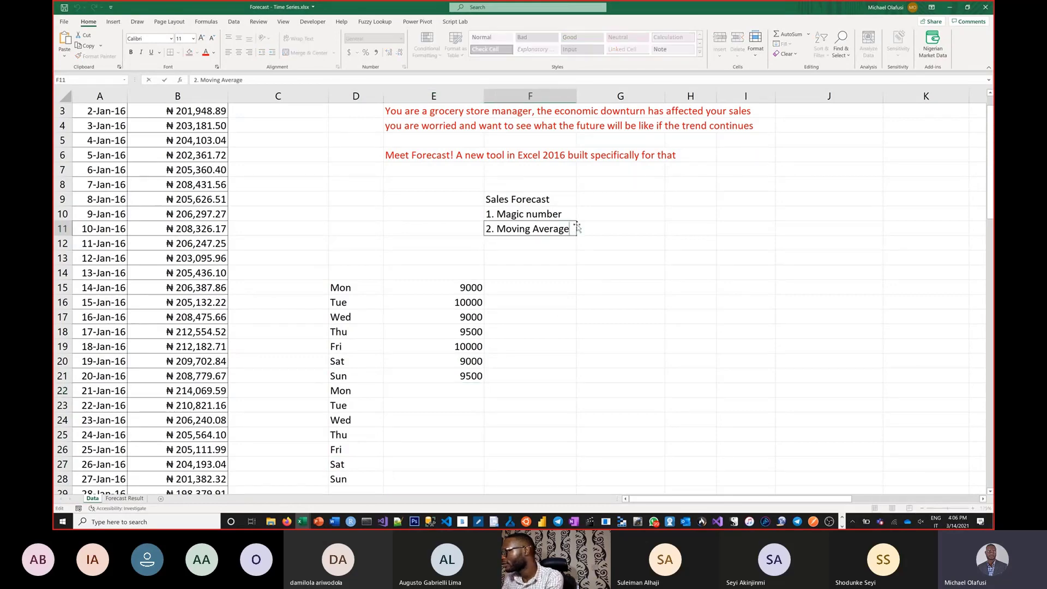
text(-)
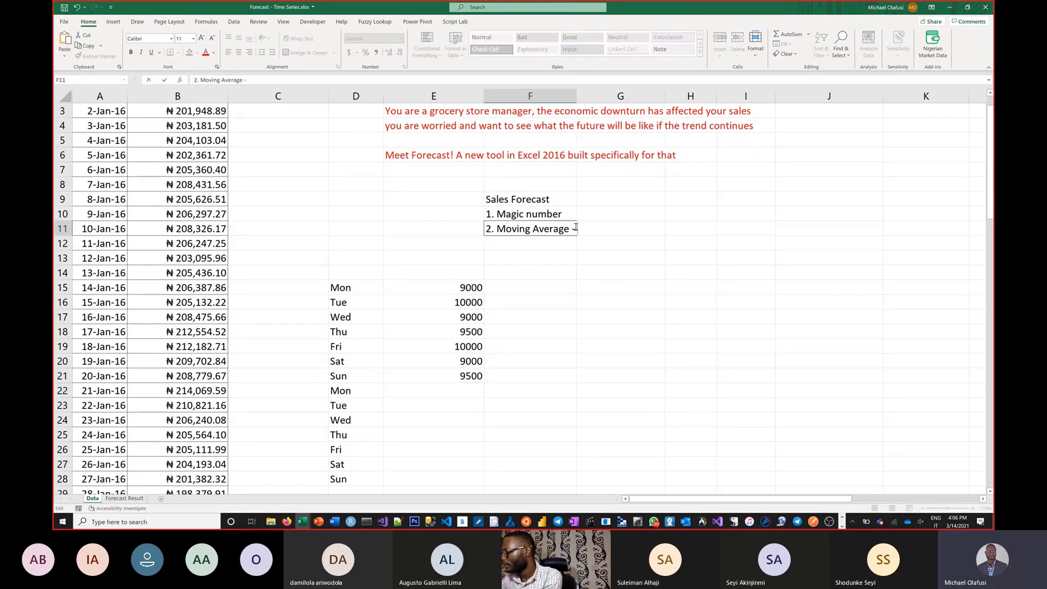
text( number)
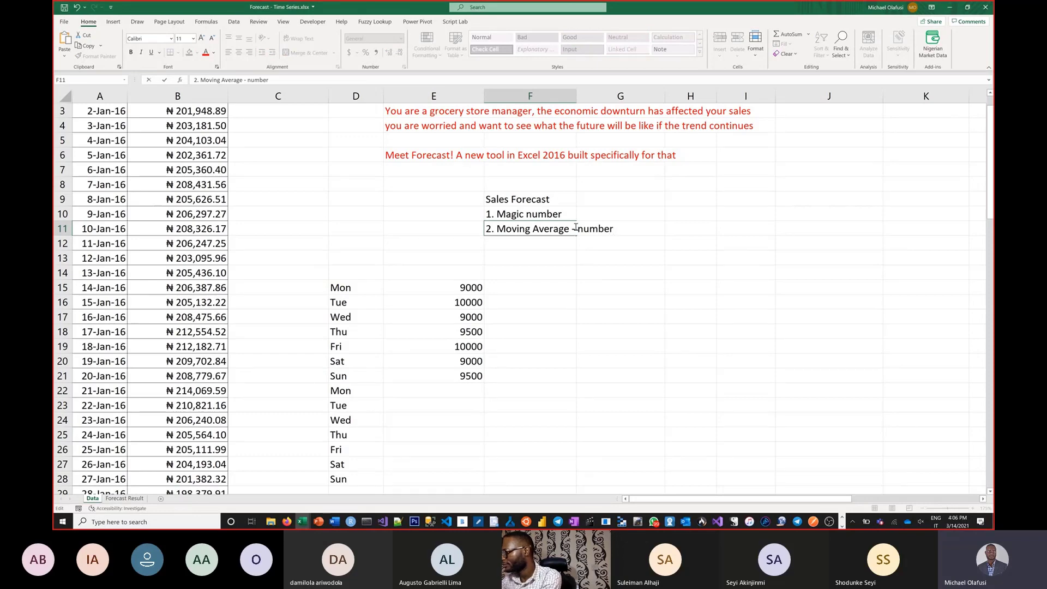
text( most recent)
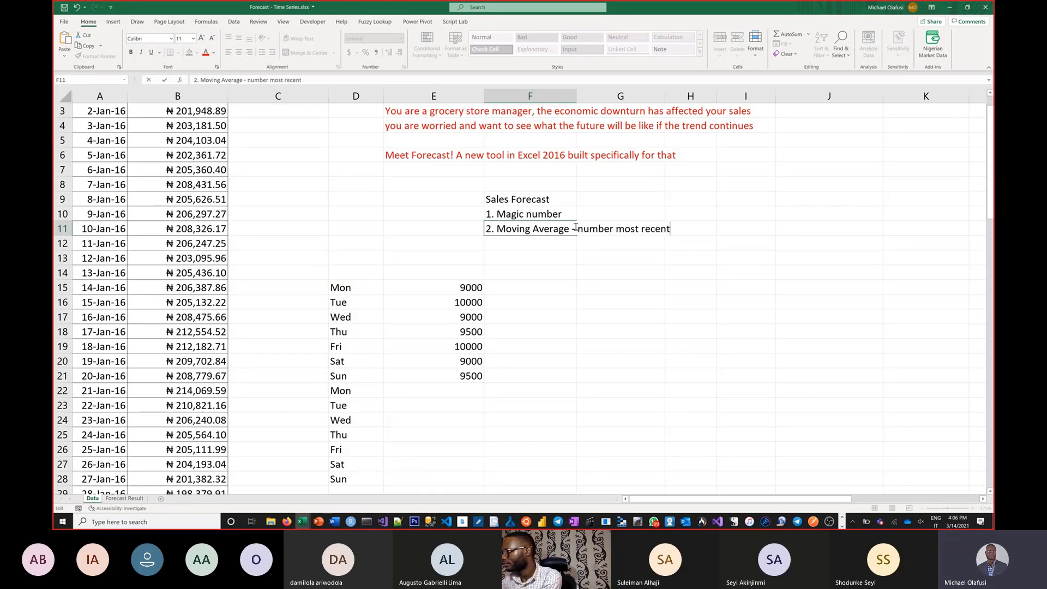
text( periods)
key(Return)
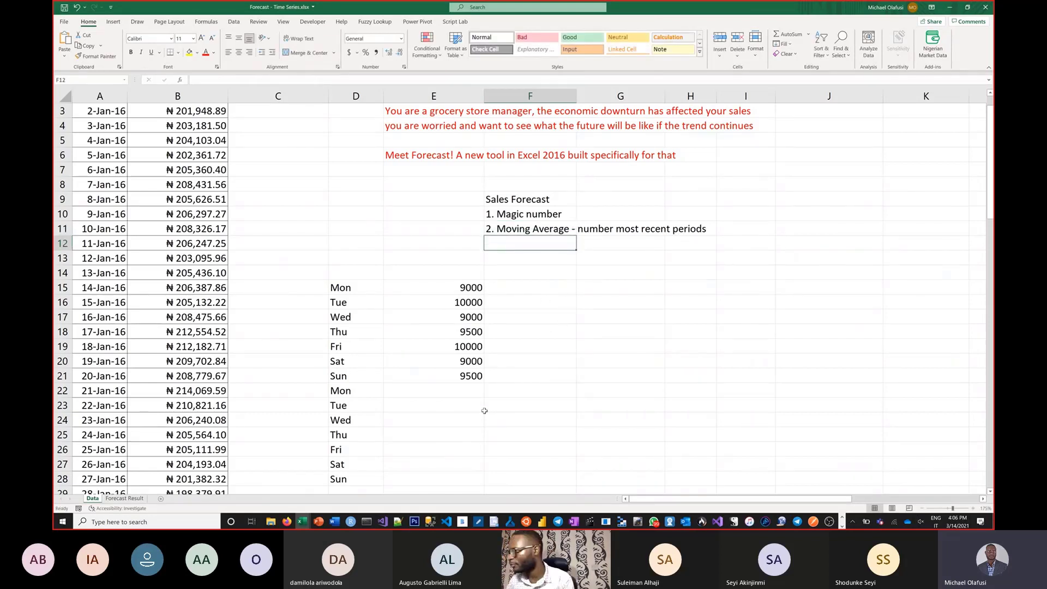
click(471, 389)
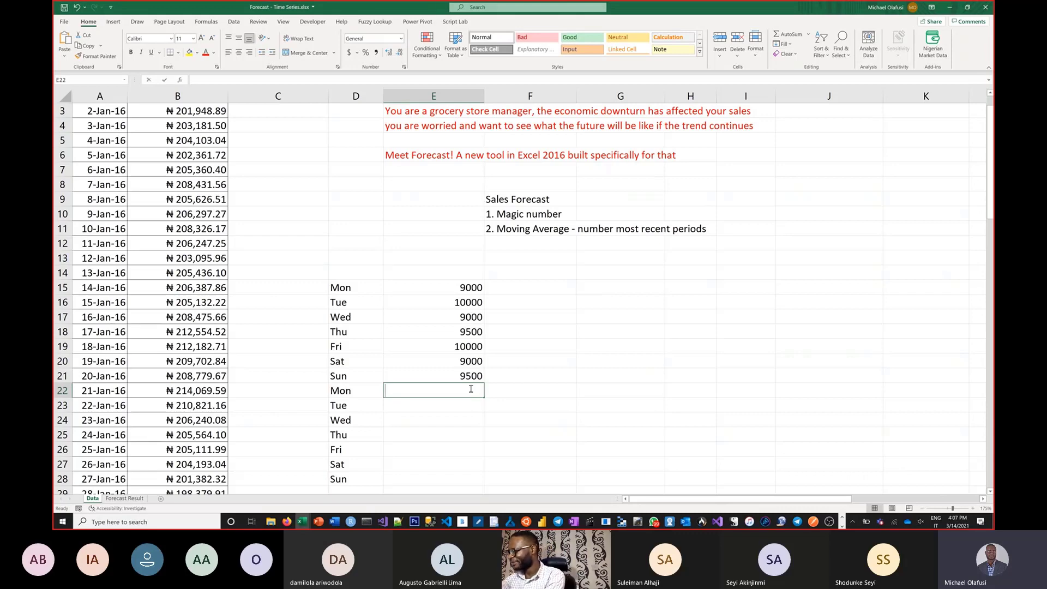
text(=)
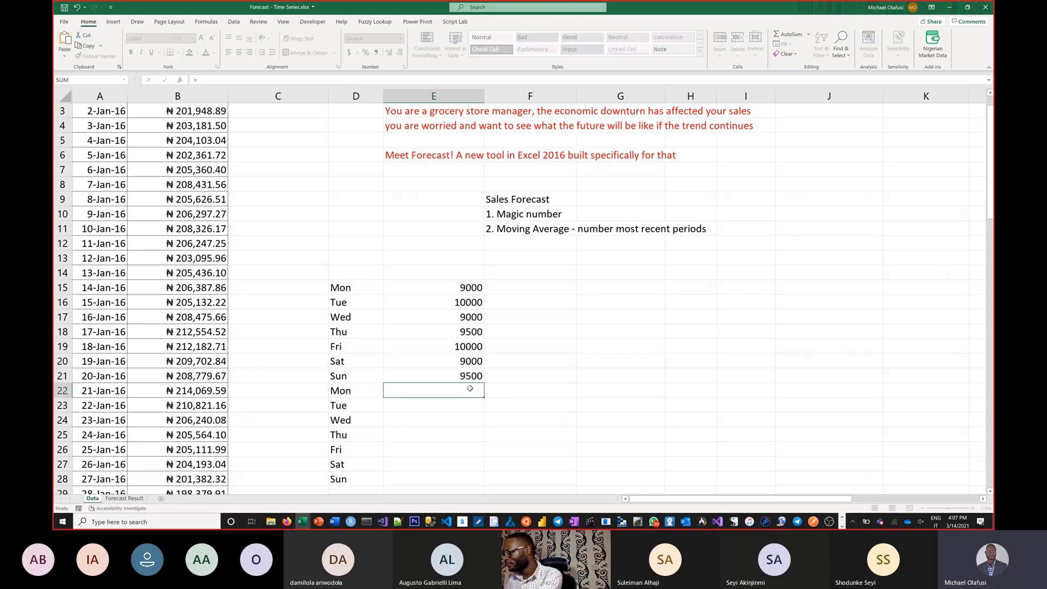
key(Escape)
Step: Enter the label "7 days moving average" in F22, on the row of the second Monday
click(510, 388)
text(7)
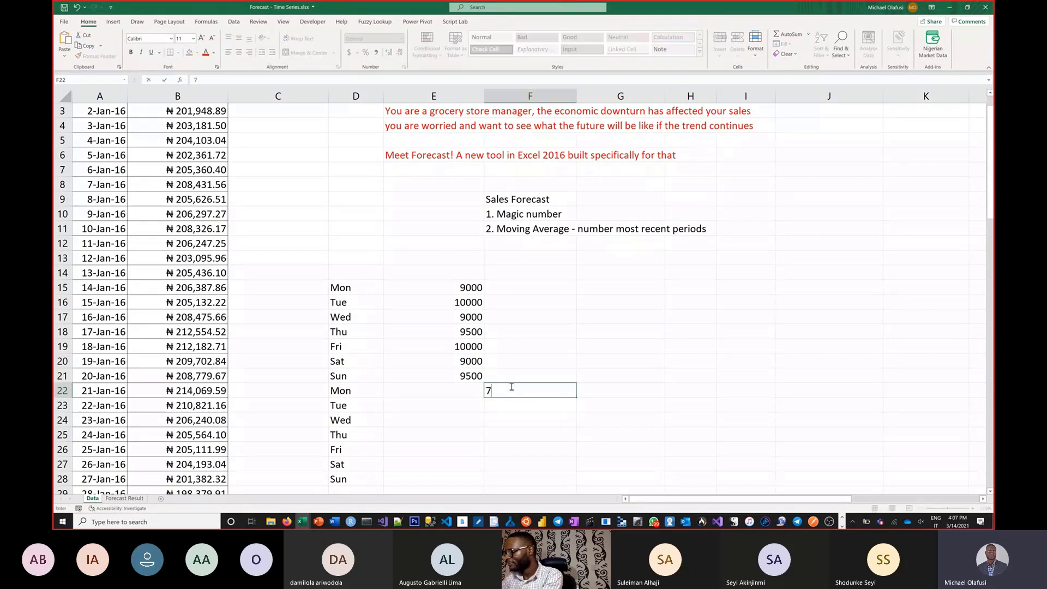
text( days mov)
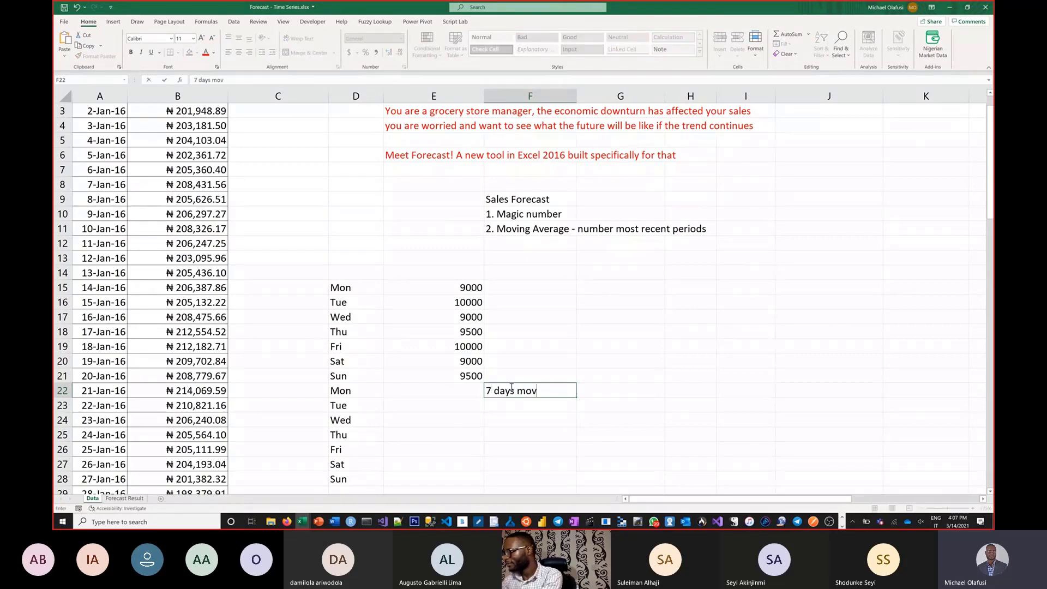
text(ing avearge)
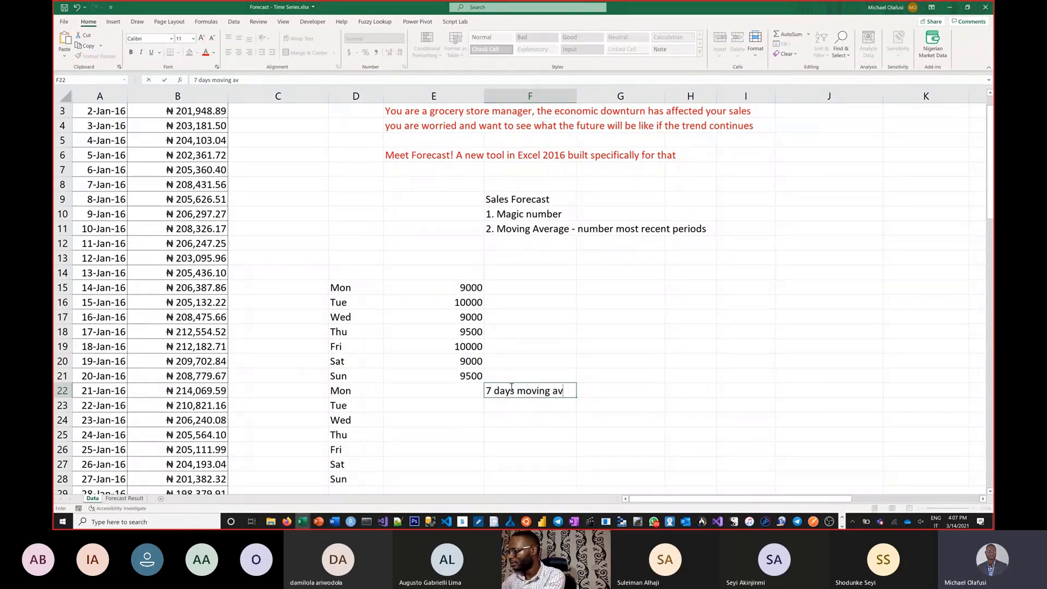
key(BackSpace)
key(BackSpace)
key(BackSpace)
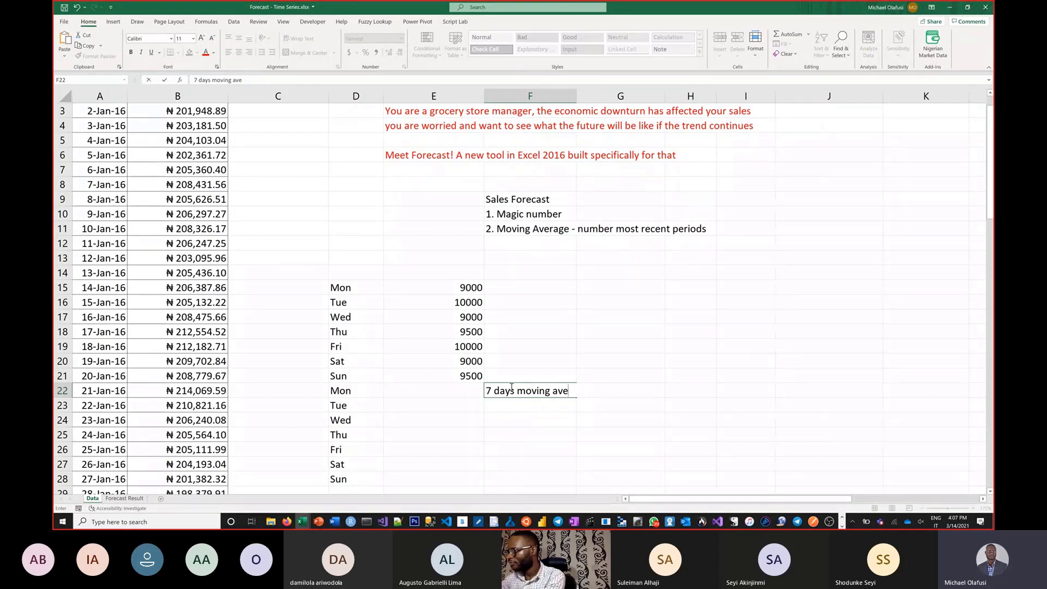
text(rage)
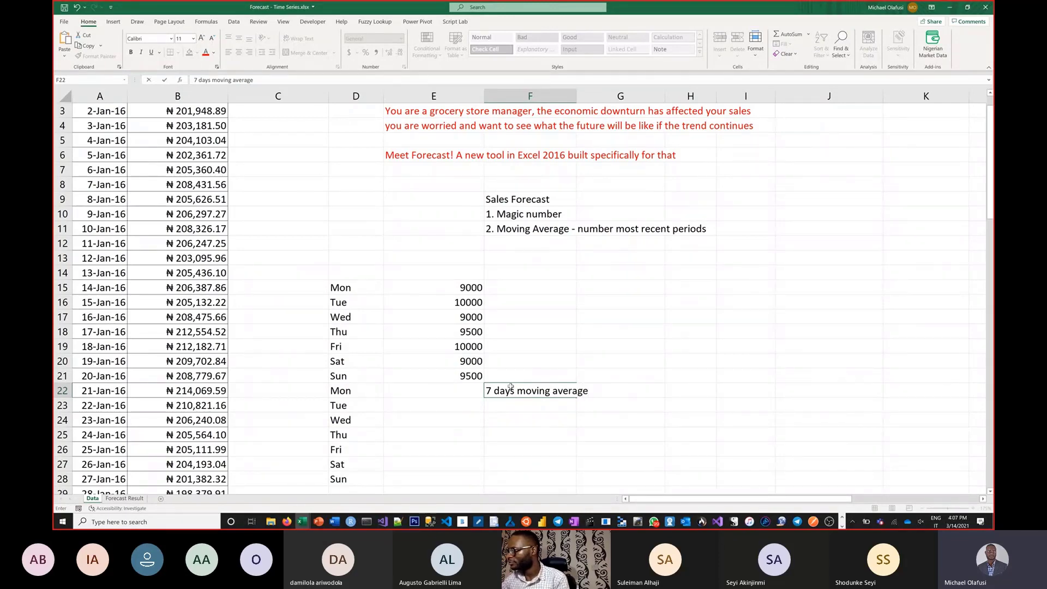
key(Return)
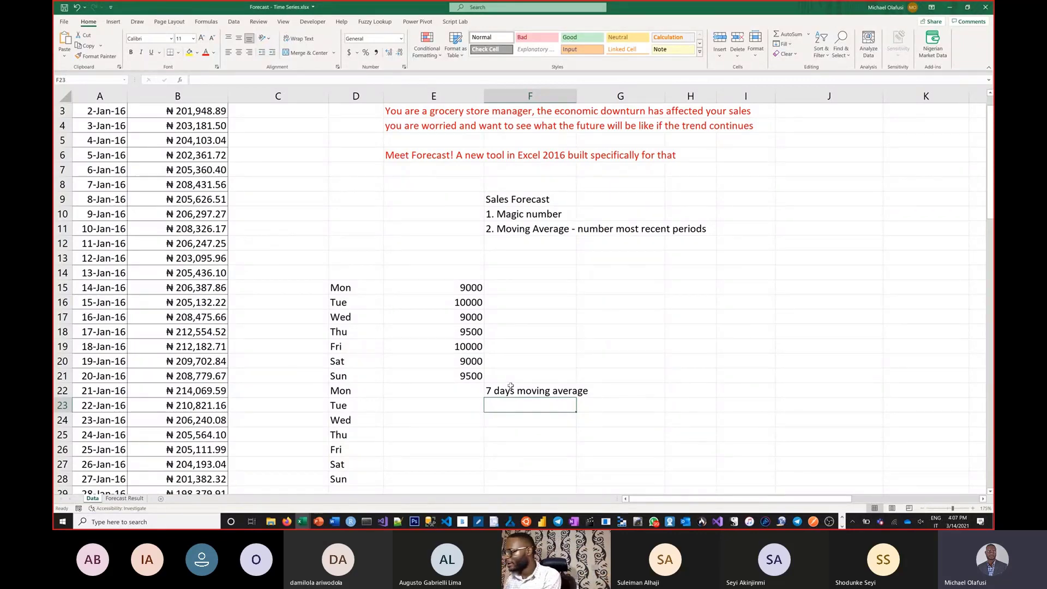
Step: Calculate the second Monday's forecast in E22 with the formula =AVERAGE(E15:E21)
click(471, 391)
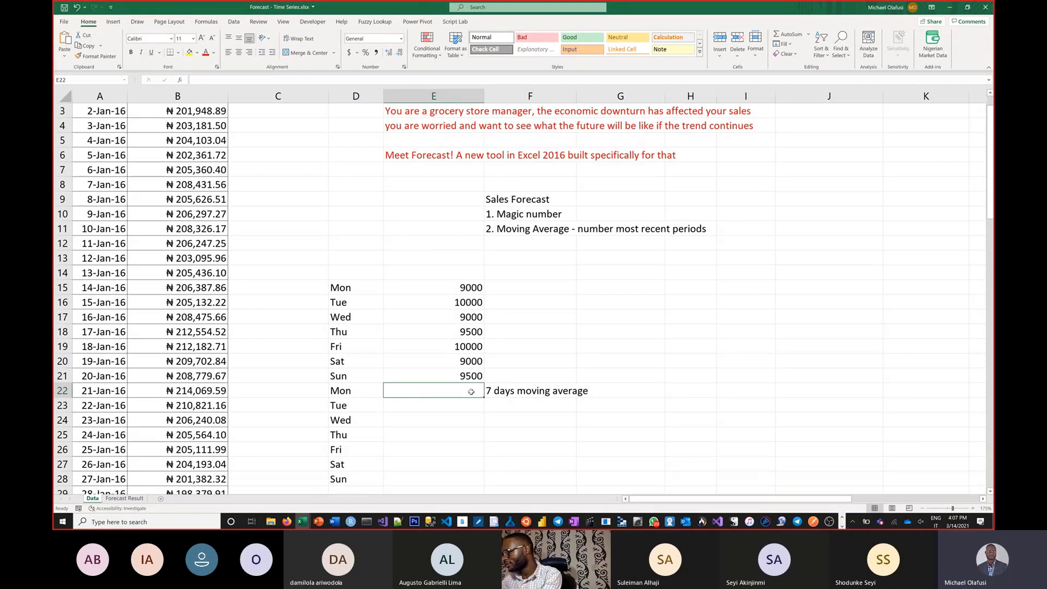
text(=avert)
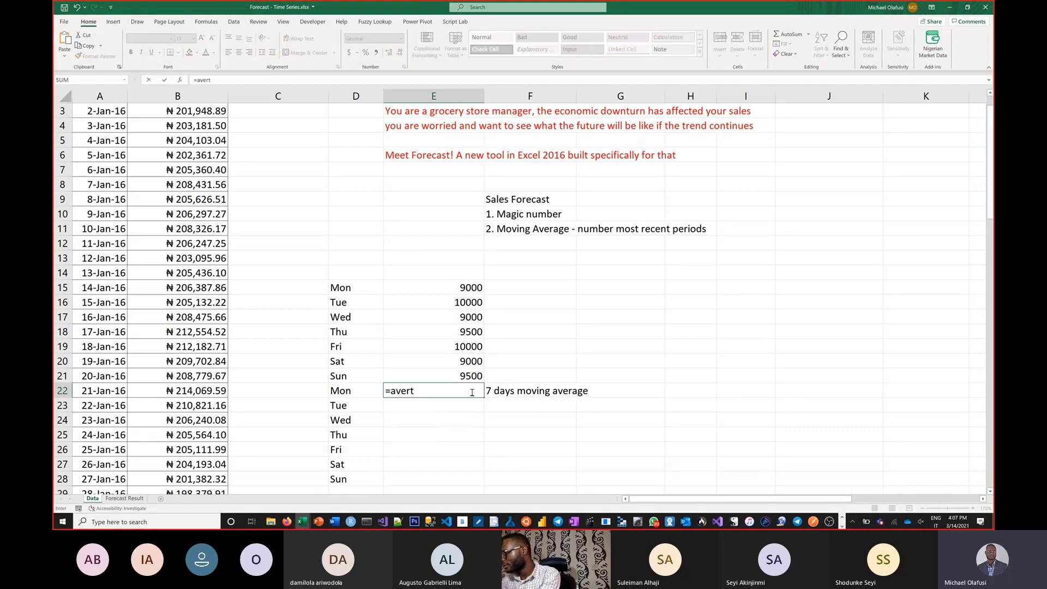
key(BackSpace)
text(a)
key(Tab)
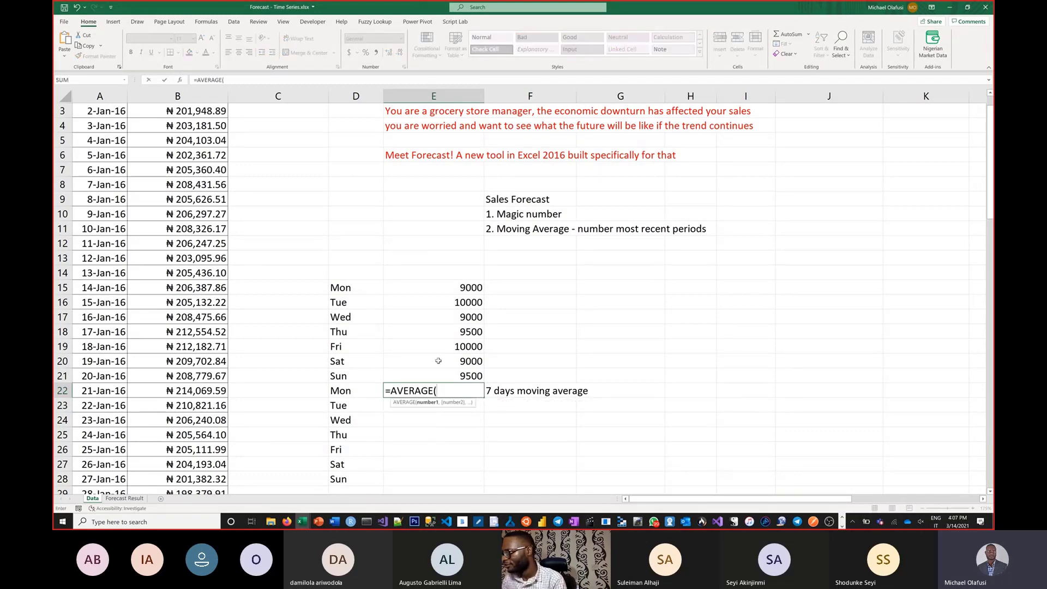
drag(428, 375, 424, 290)
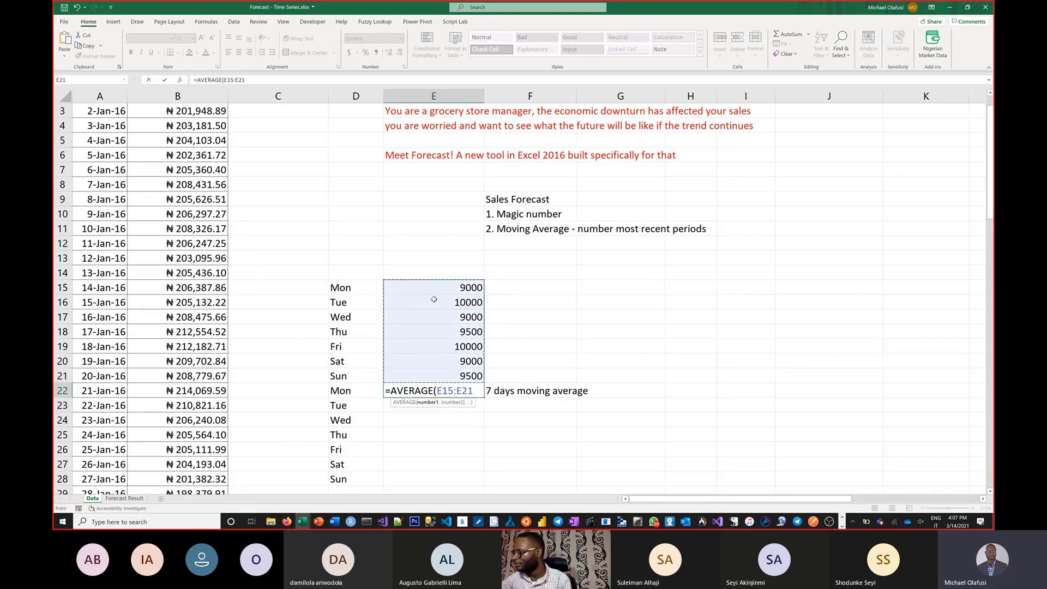
text())
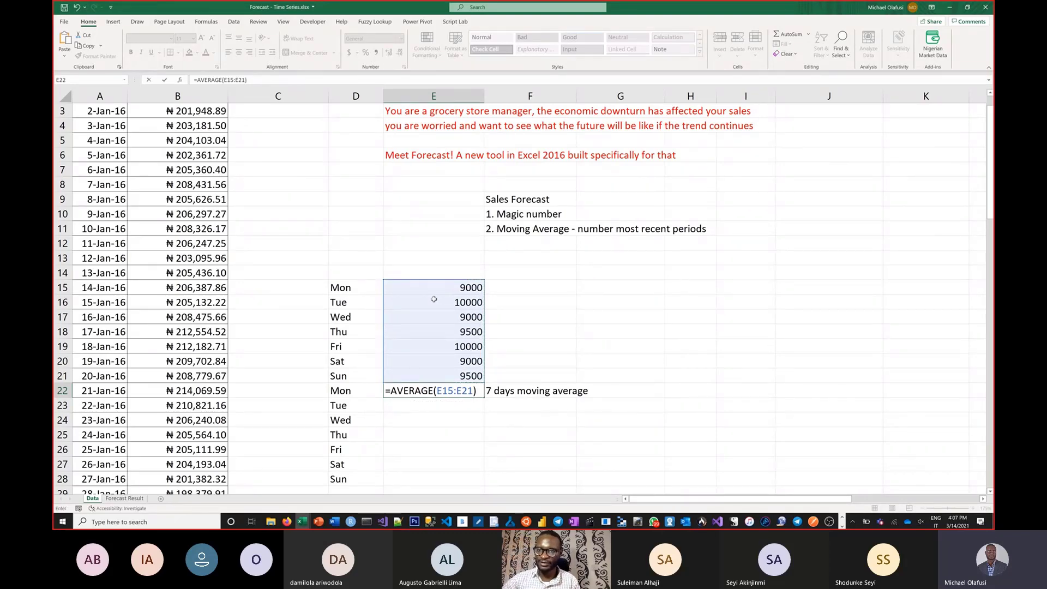
key(Return)
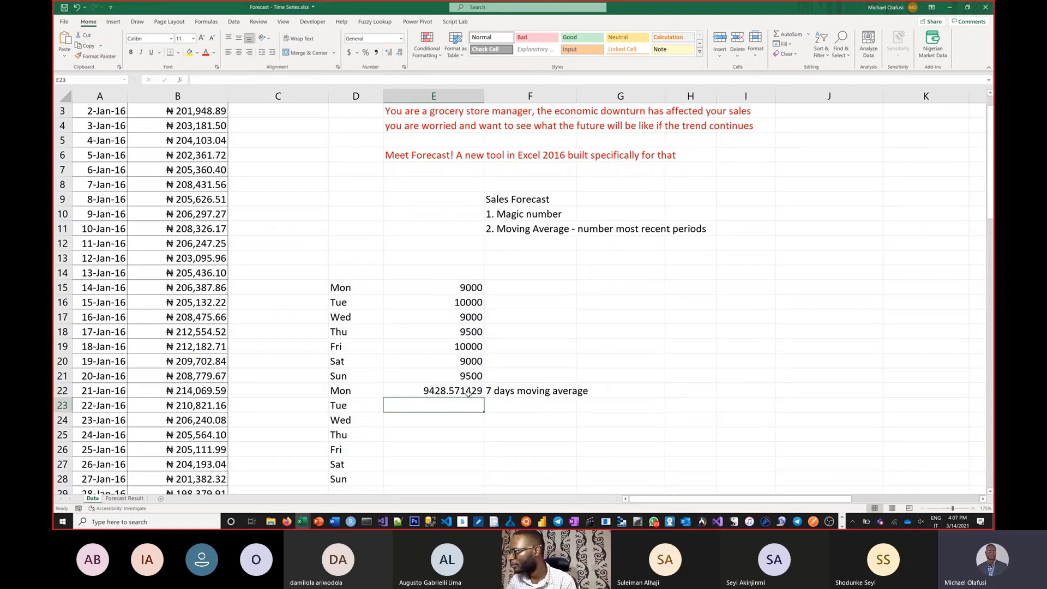
Step: Fill the moving average formula from E22 down to E28 and apply the comma number style to the forecasts
click(468, 392)
drag(483, 398, 483, 484)
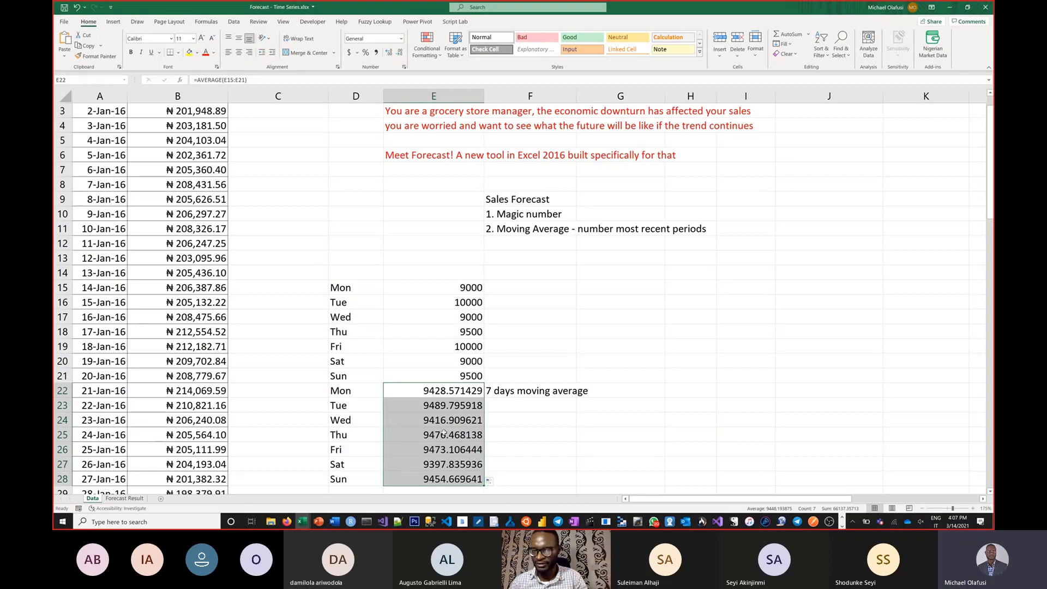
click(376, 52)
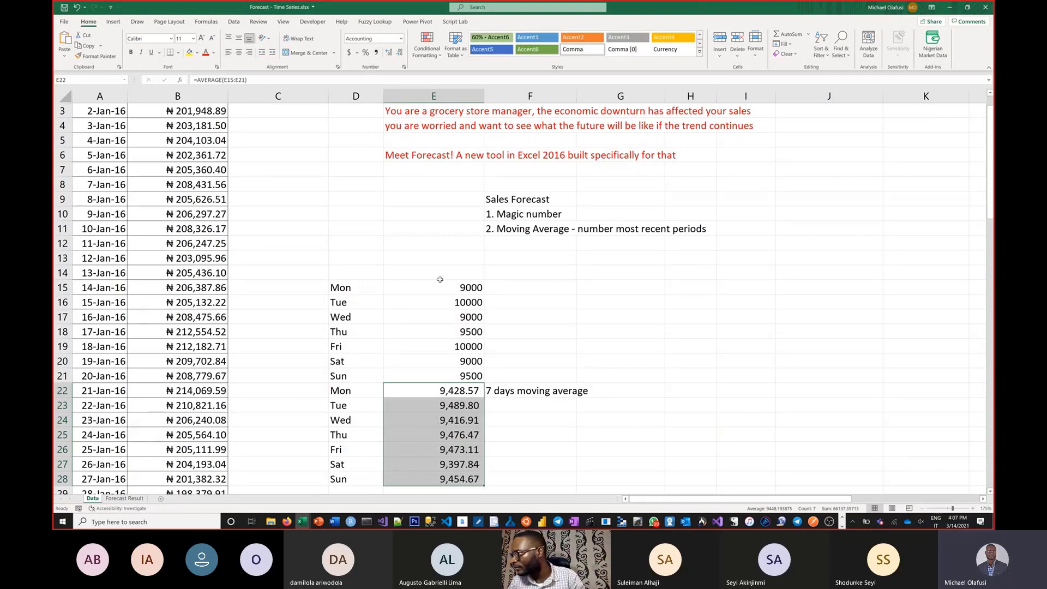
Step: Apply the comma number style to the first week's sales in E15:E21
click(444, 289)
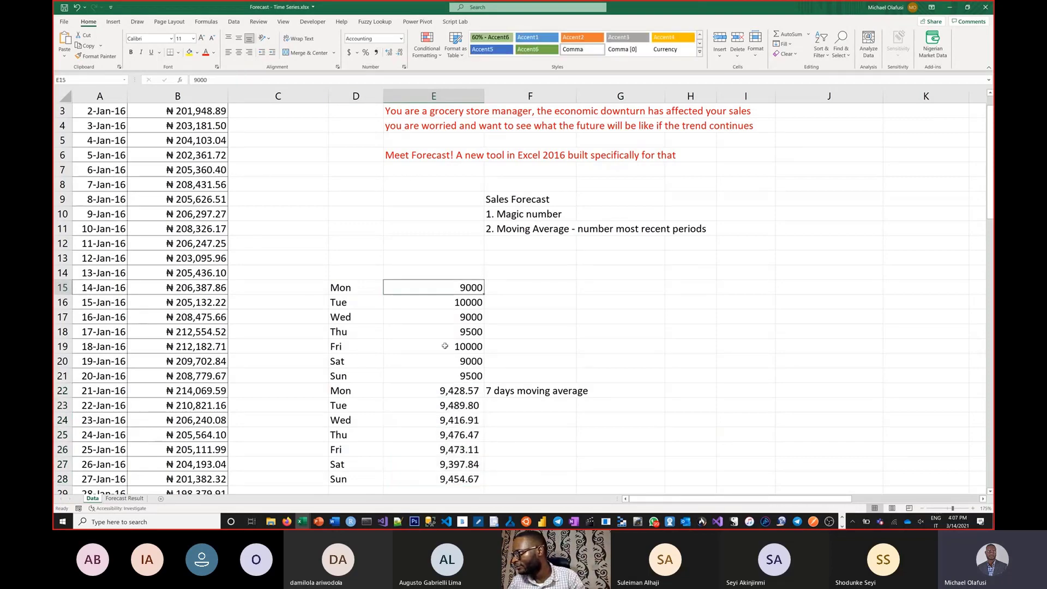
drag(444, 346, 445, 375)
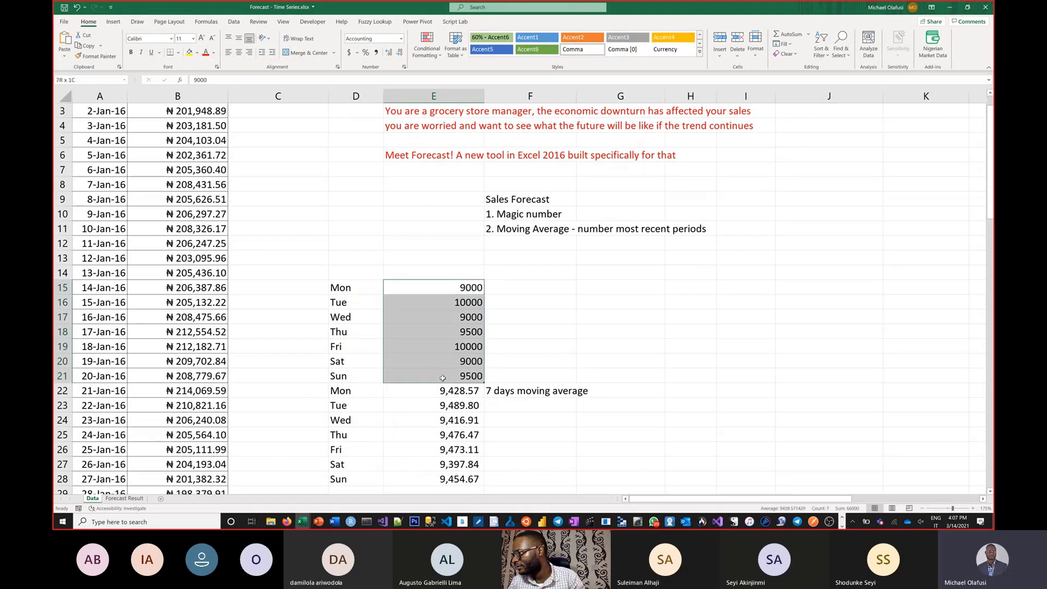
click(376, 53)
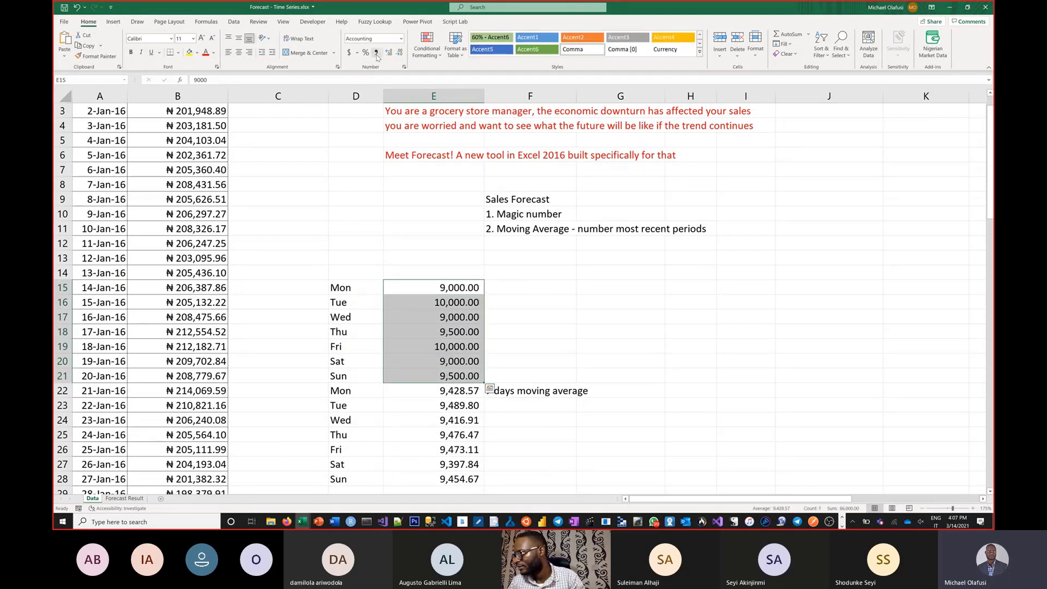
click(516, 424)
Step: Change the label in F22 to "4 days moving average"
click(532, 391)
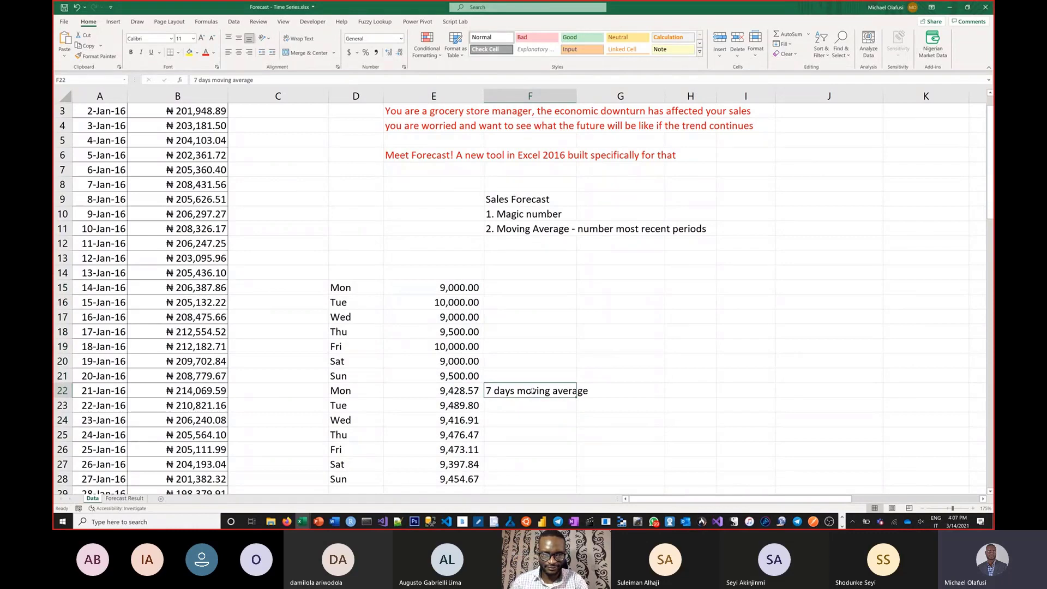
double_click(492, 390)
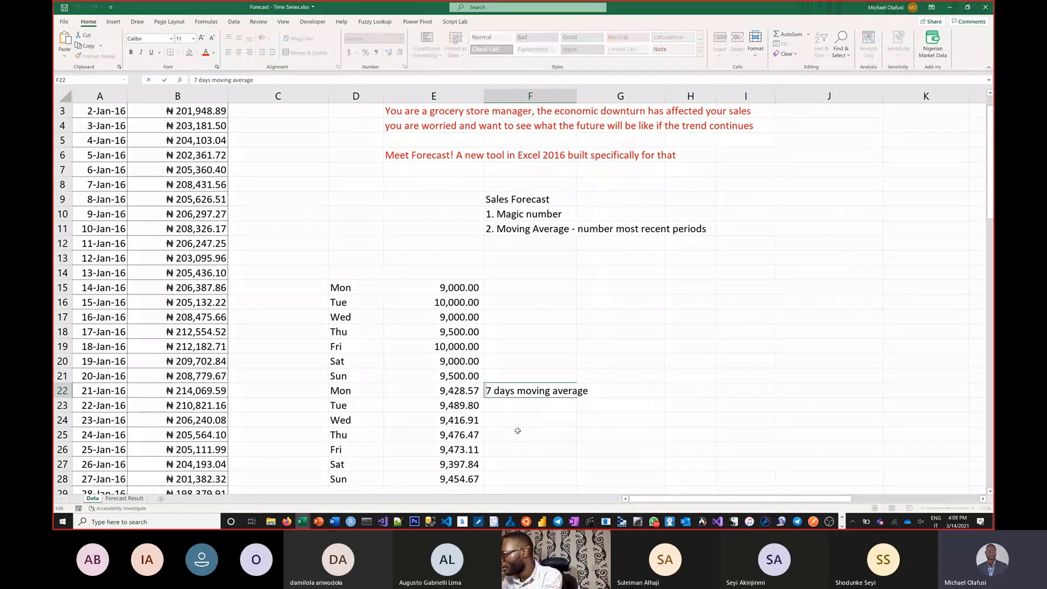
key(BackSpace)
text(4)
key(Return)
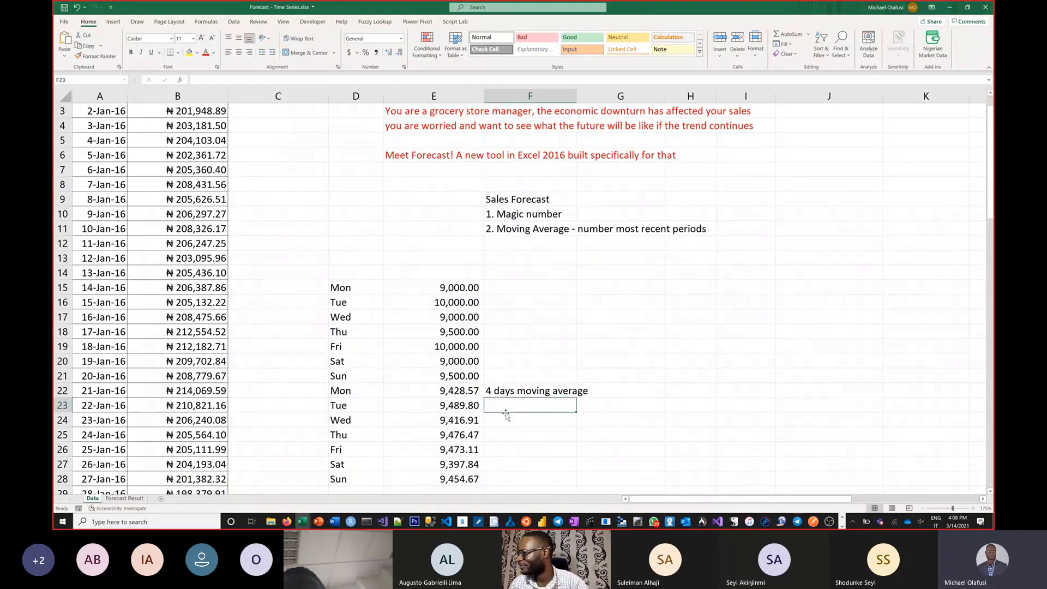
Step: Change the formula in E22 to =AVERAGE(E18:E21) and fill it down to E28
double_click(473, 391)
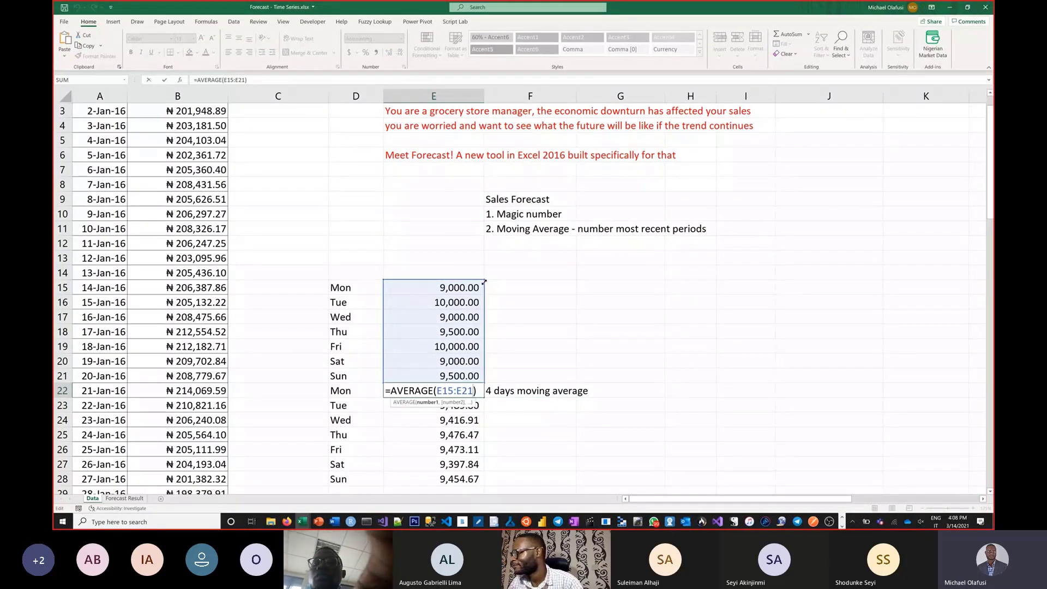
drag(484, 282, 481, 330)
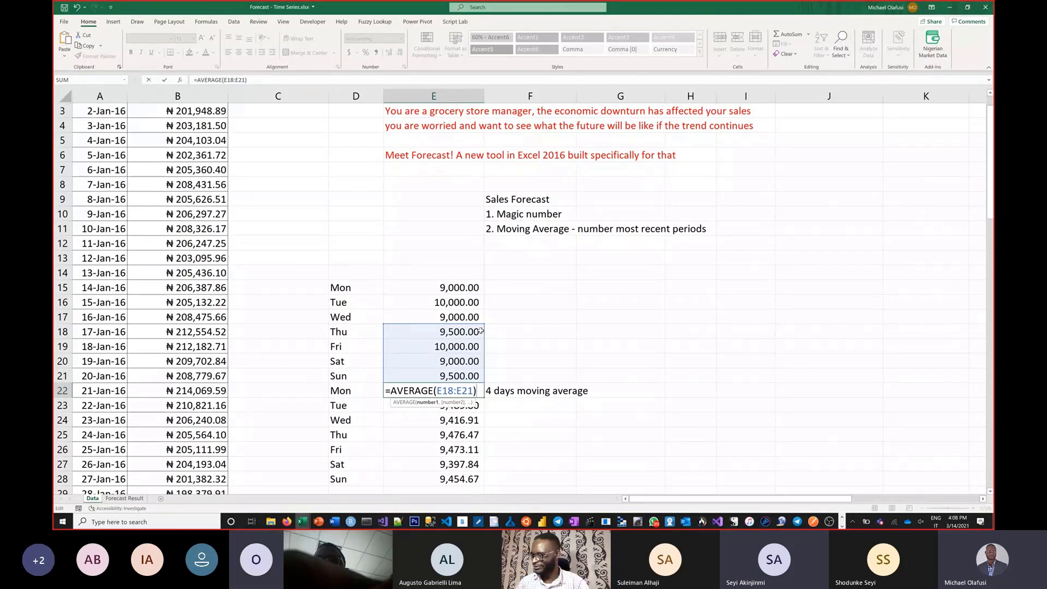
key(ctrl+Return)
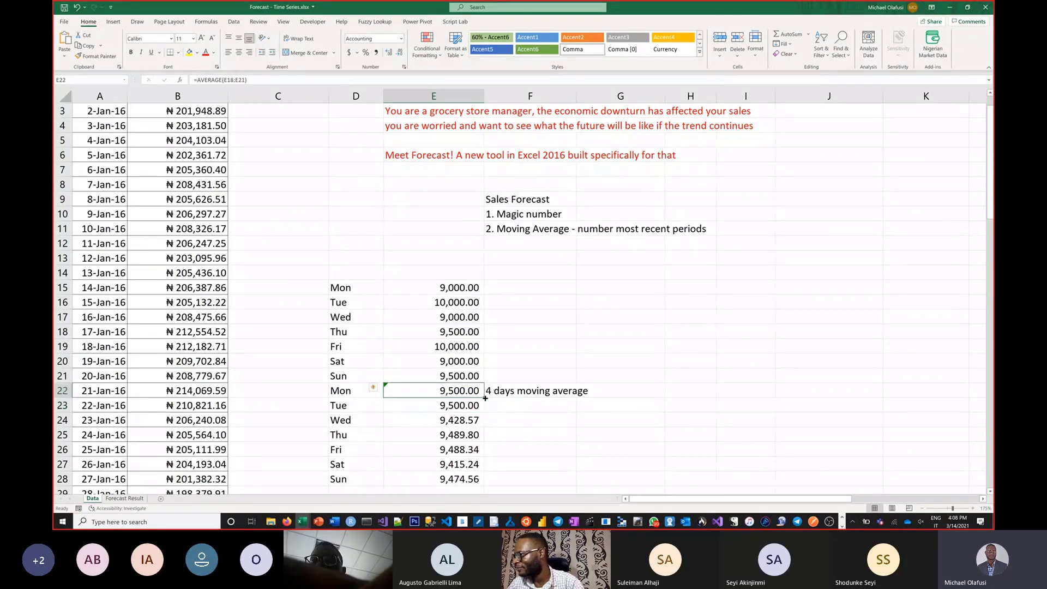
drag(483, 398, 497, 483)
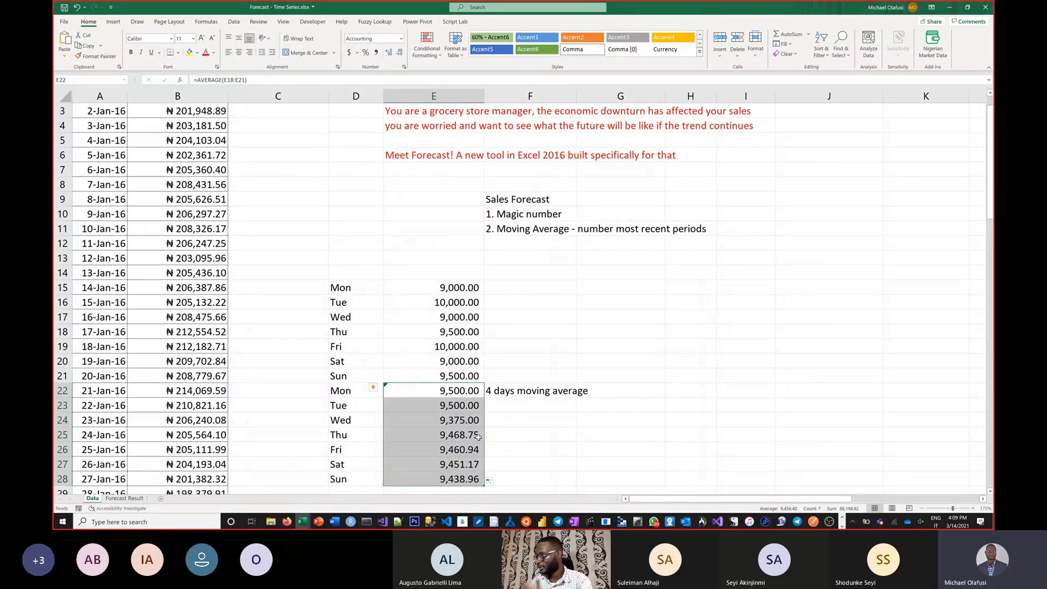
Step: Add the third forecasting method to the list by entering "3. Moving Average + Seasonality" in F12
click(507, 244)
text(3)
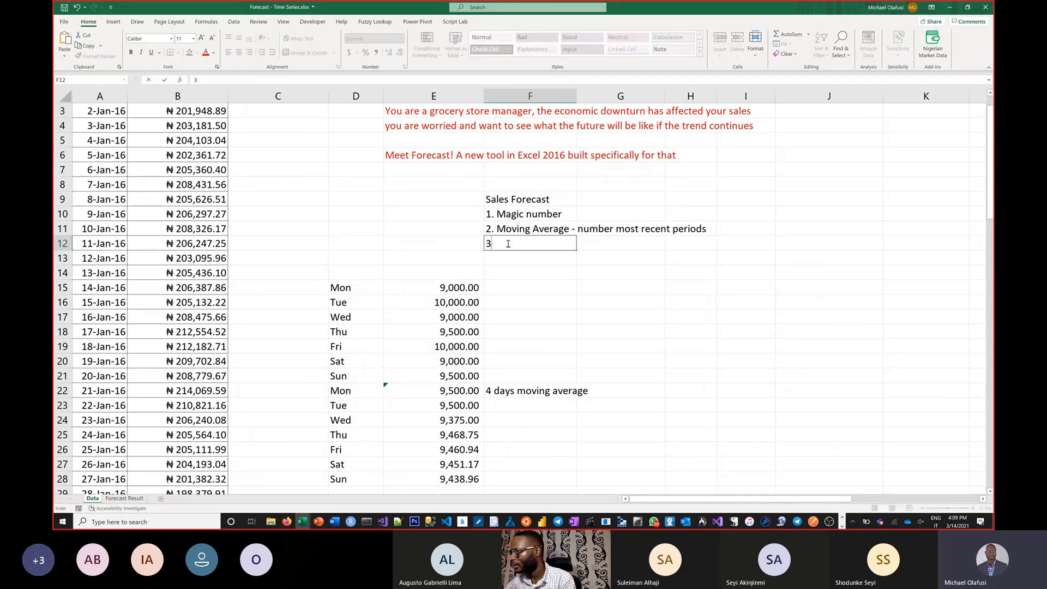
text(,)
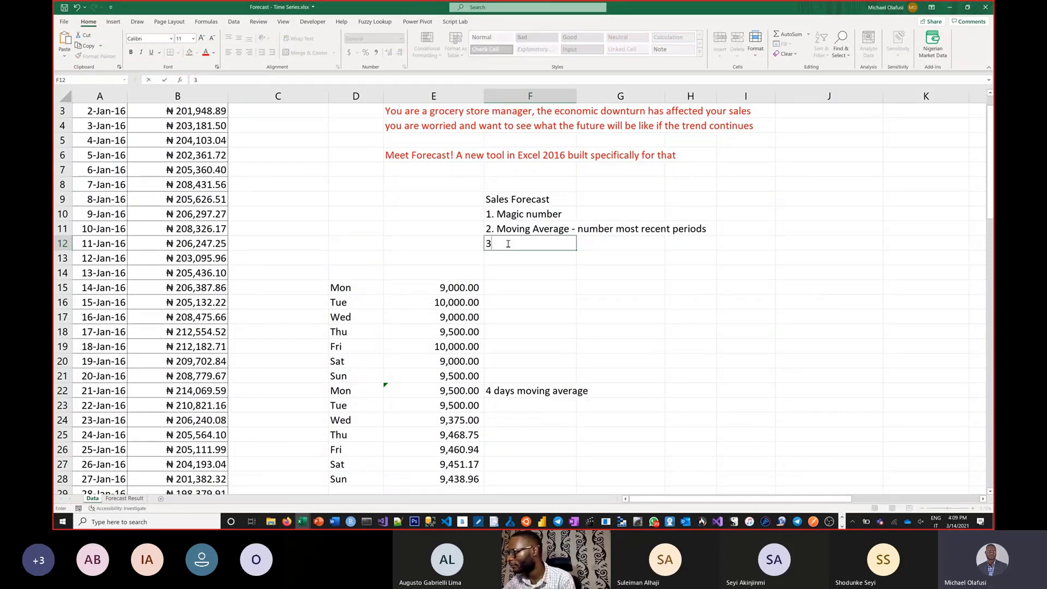
text(.)
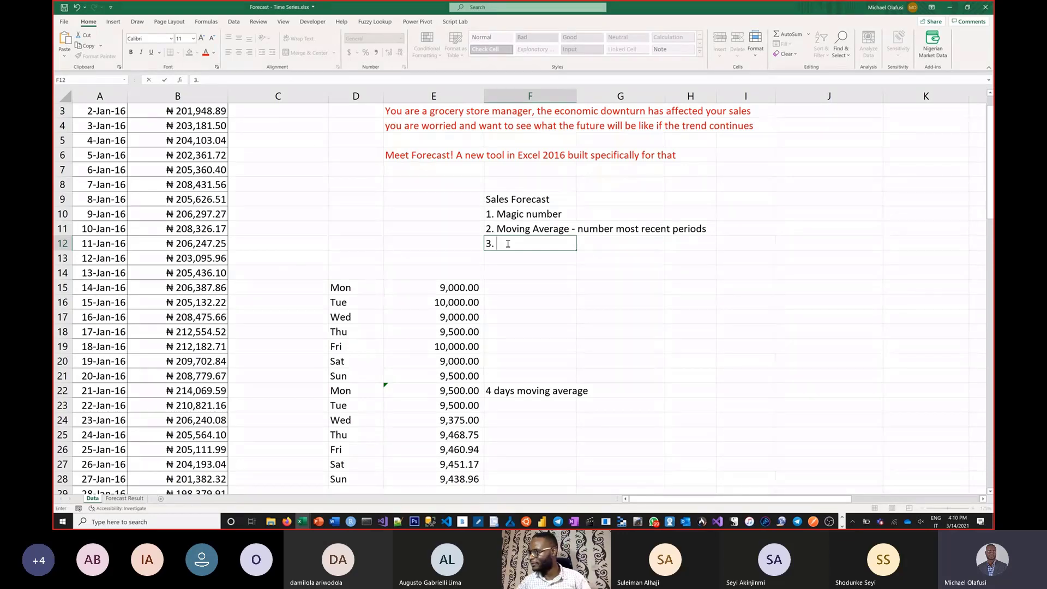
text(Moving)
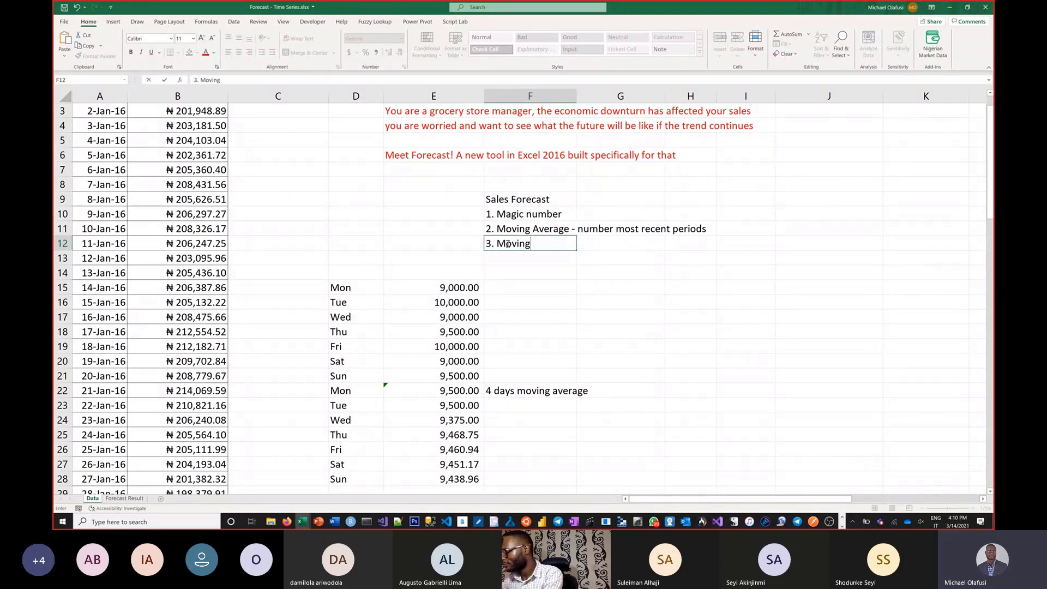
text( A)
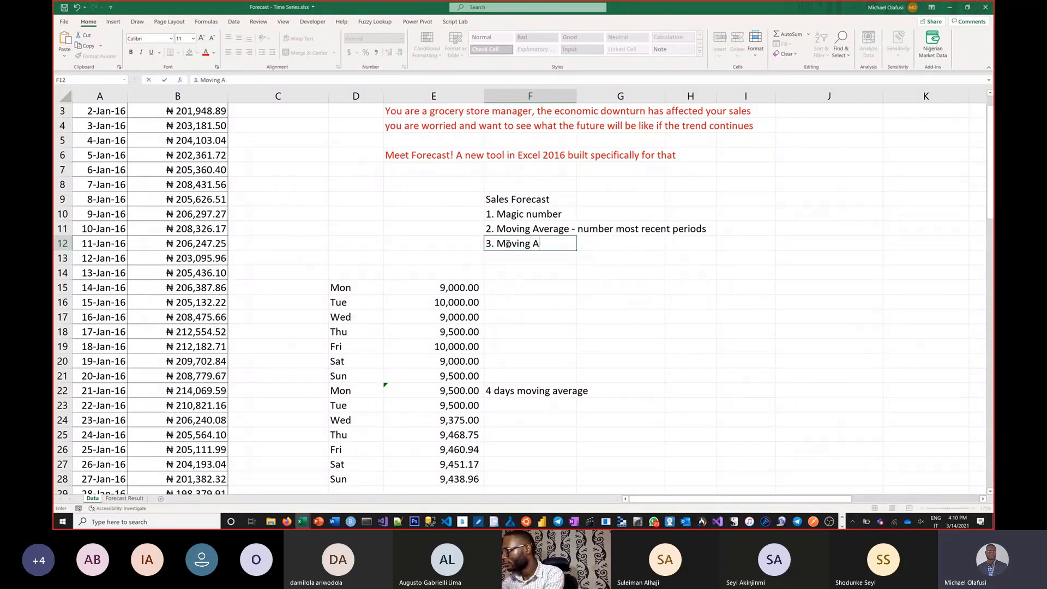
text(ve)
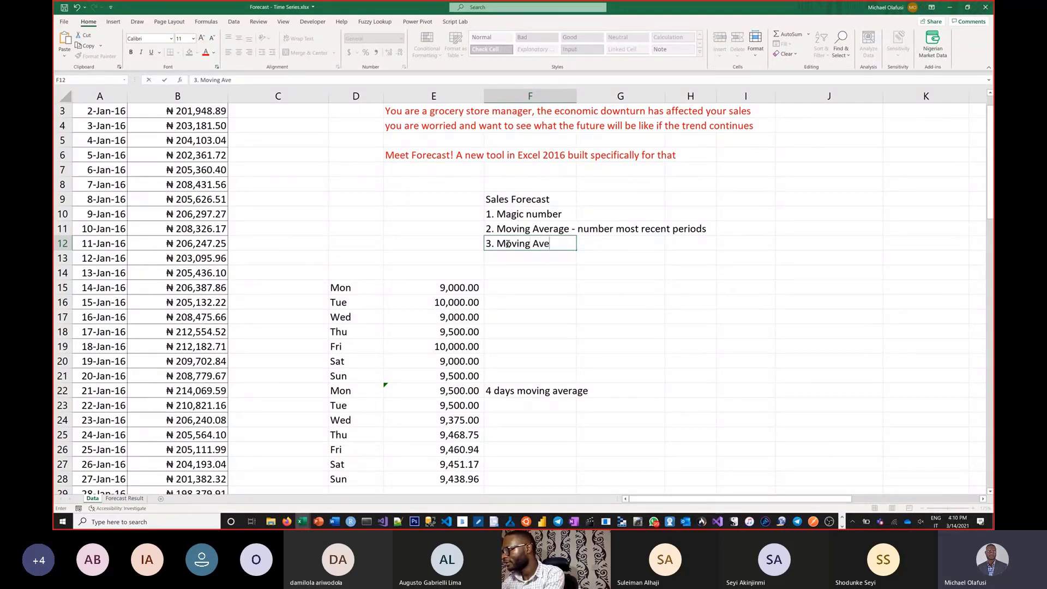
text(rage +)
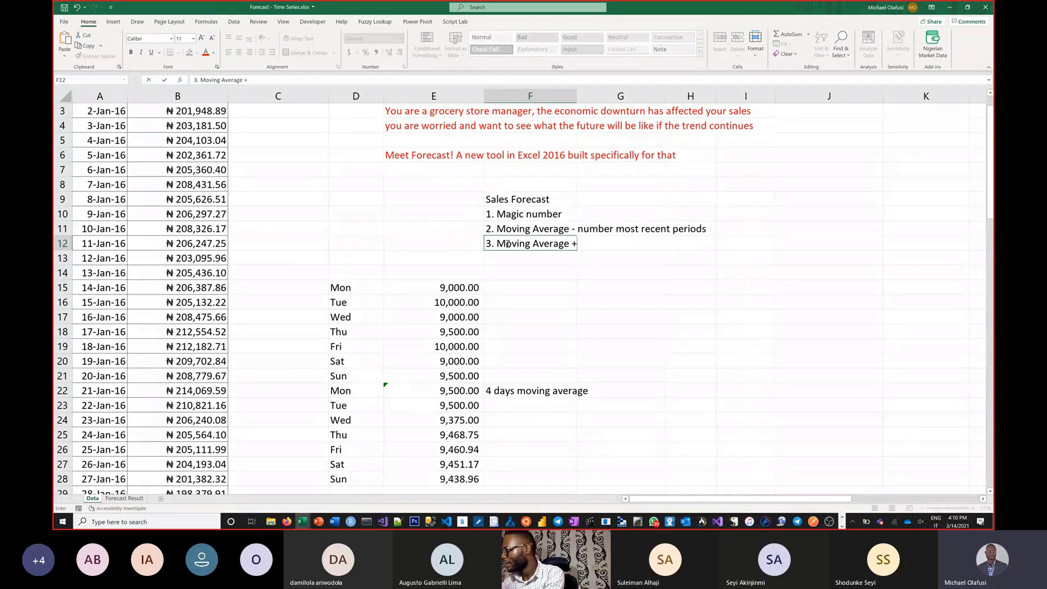
text( Seano)
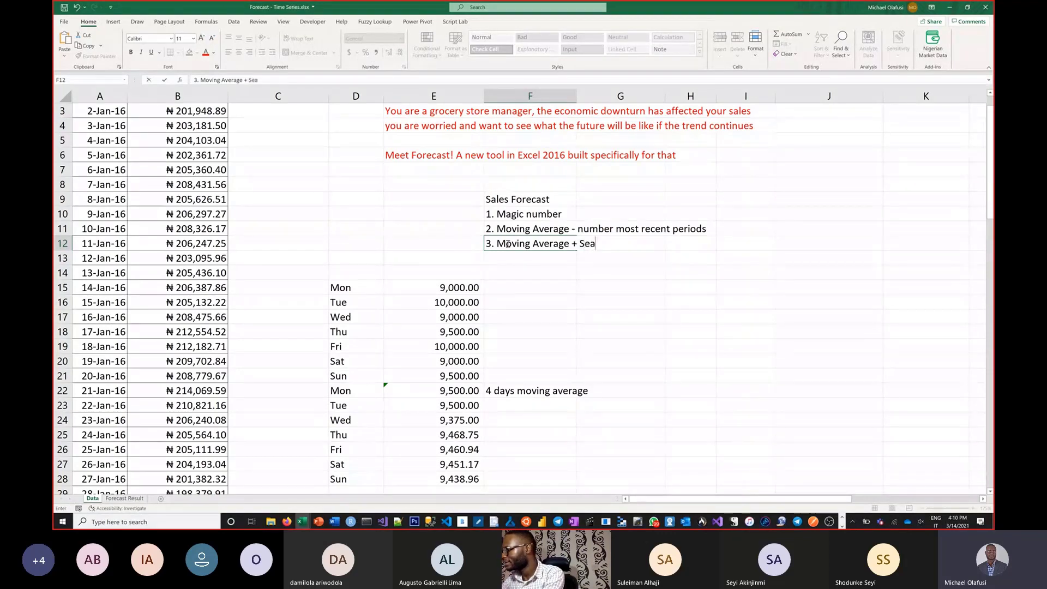
key(BackSpace)
key(BackSpace)
text(s)
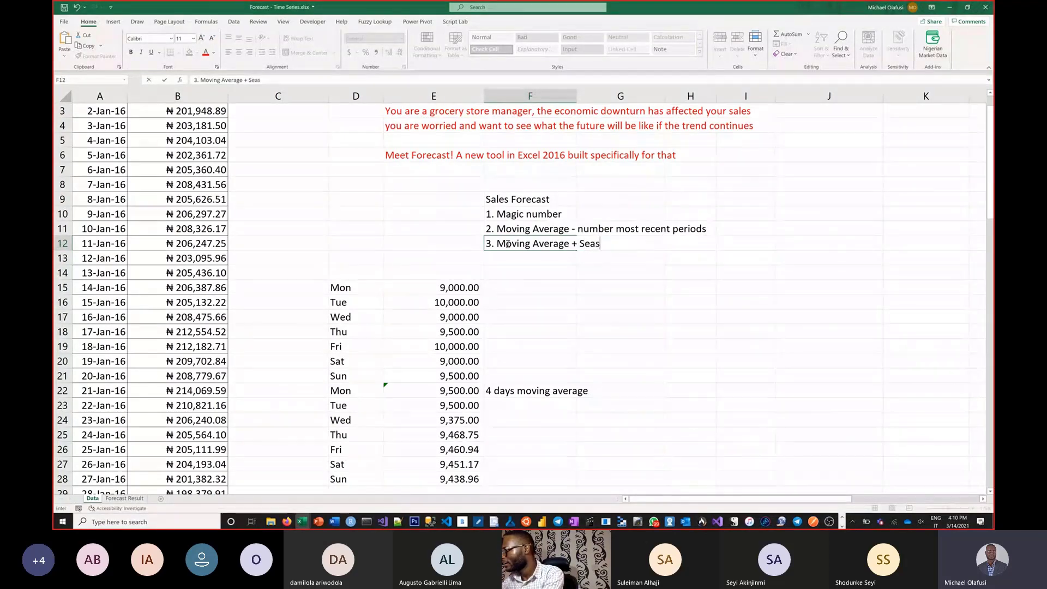
text(onality)
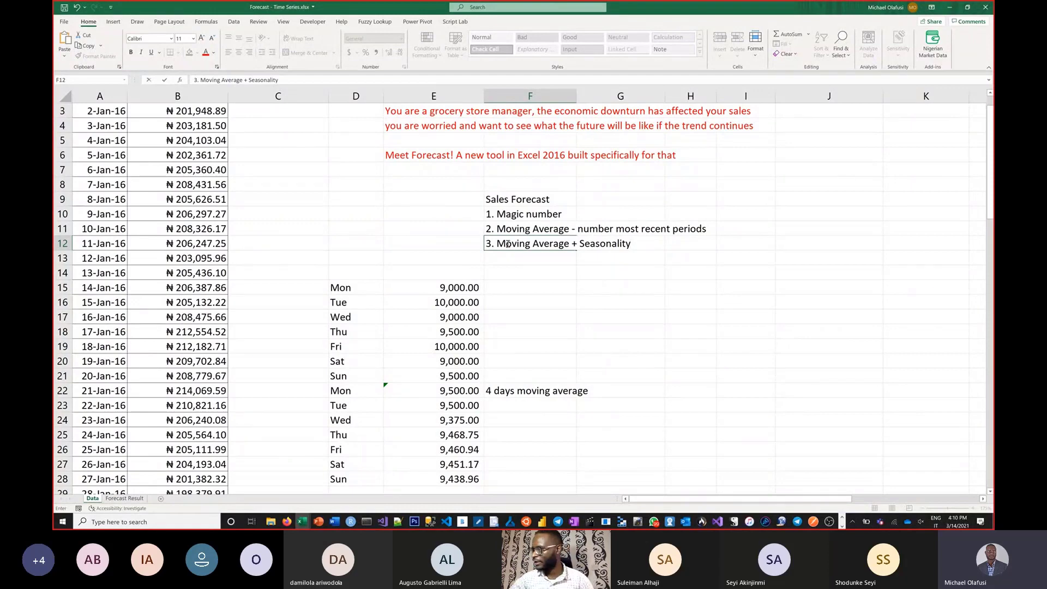
key(Return)
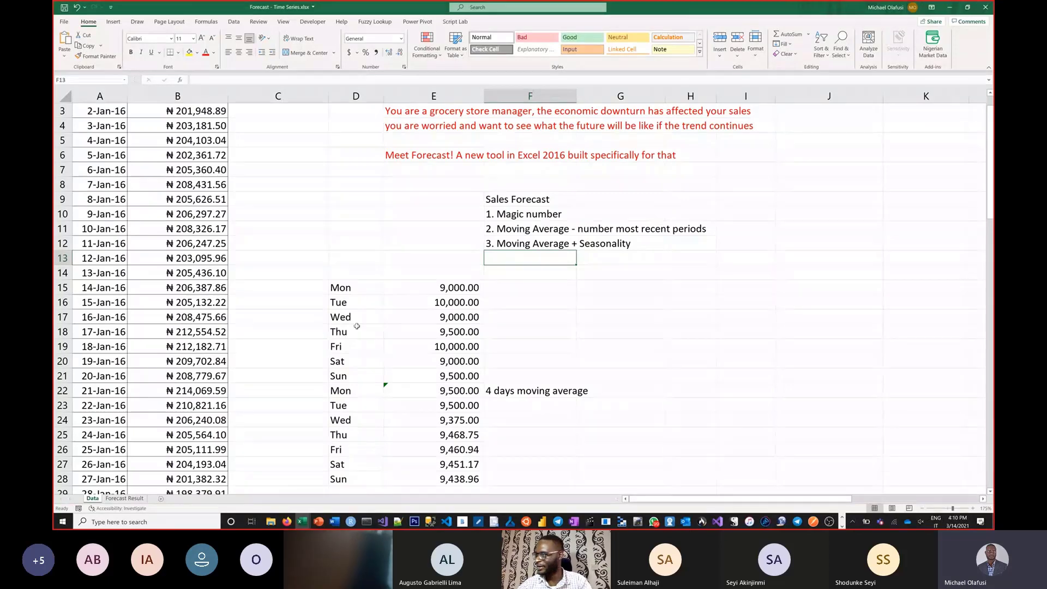
Step: Start a Forecast Sheet from the date and daily sales data in A1:B89, moving its dialog over the empty cells
scroll(161, 217, up, 1)
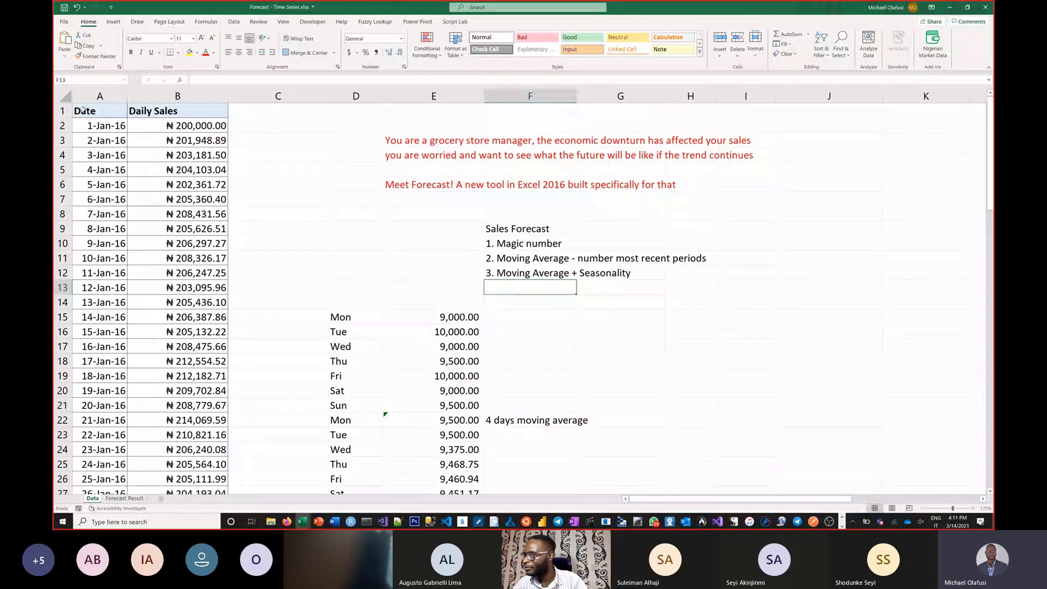
drag(89, 115, 193, 461)
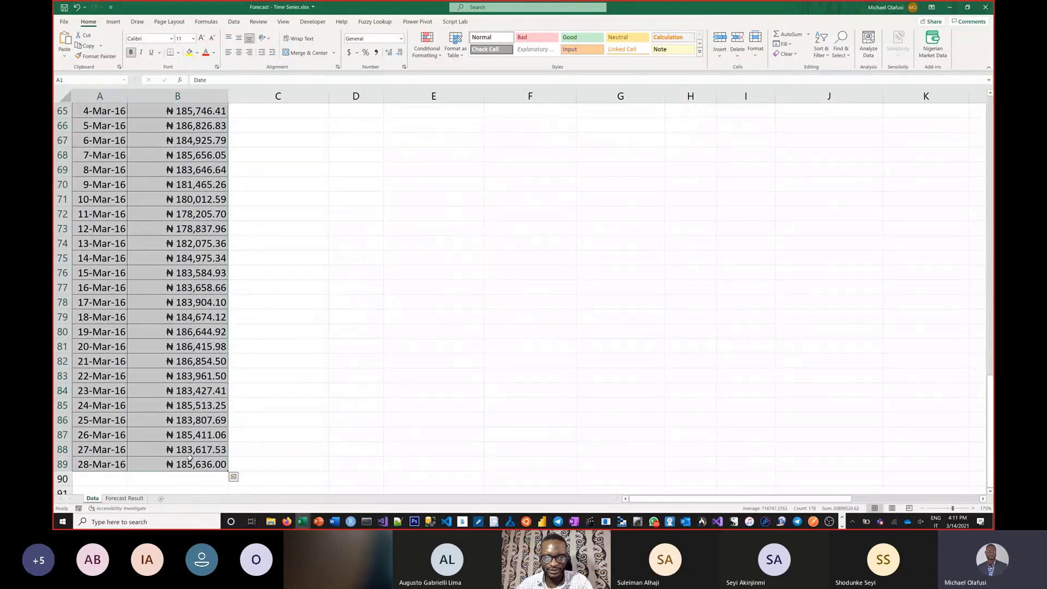
scroll(194, 382, down, 1)
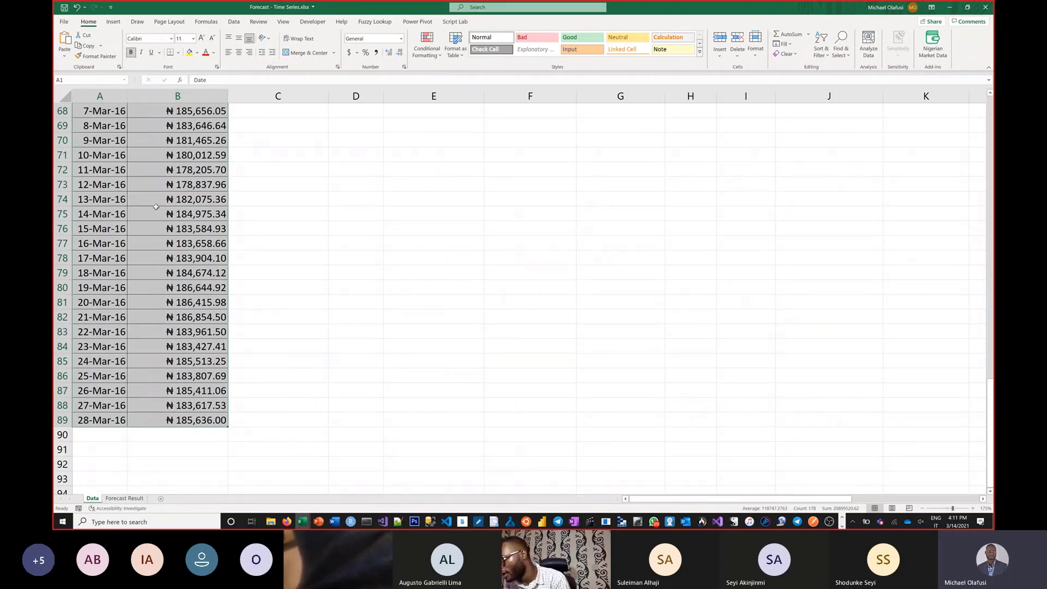
click(234, 22)
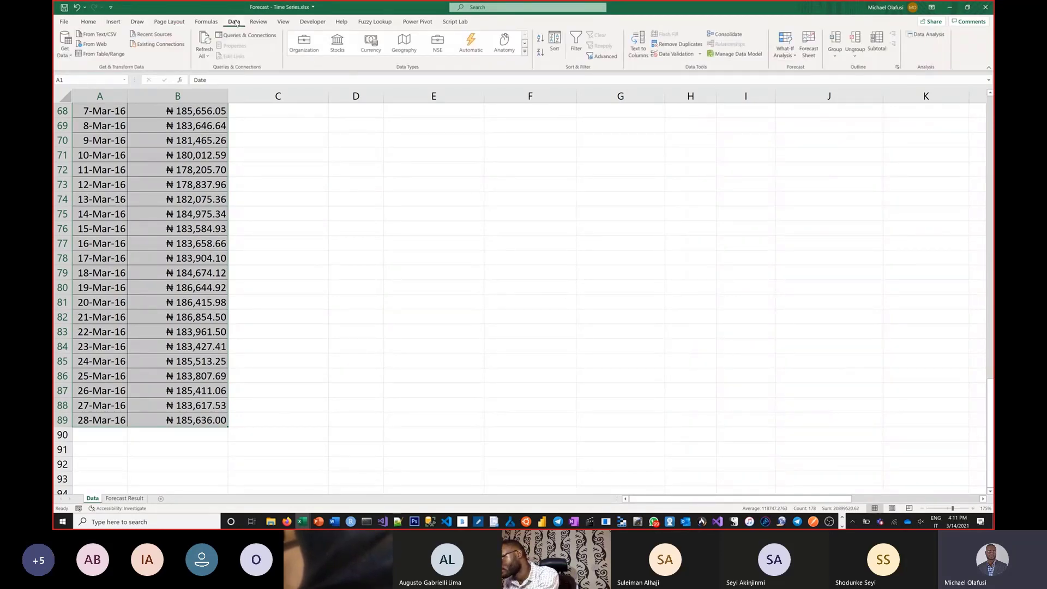
key(ctrl+q)
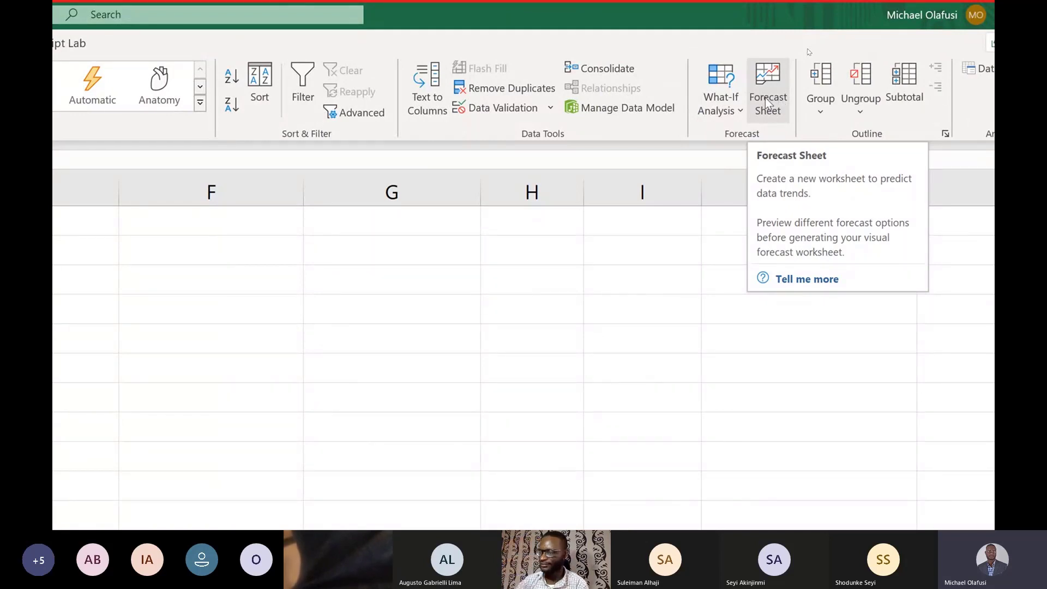
click(766, 107)
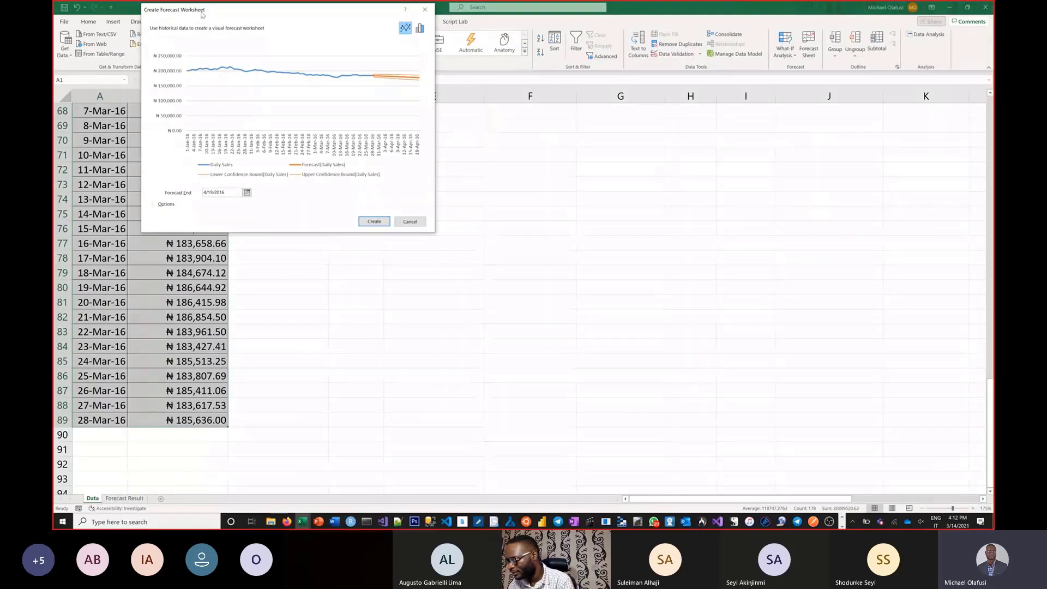
drag(201, 11, 317, 140)
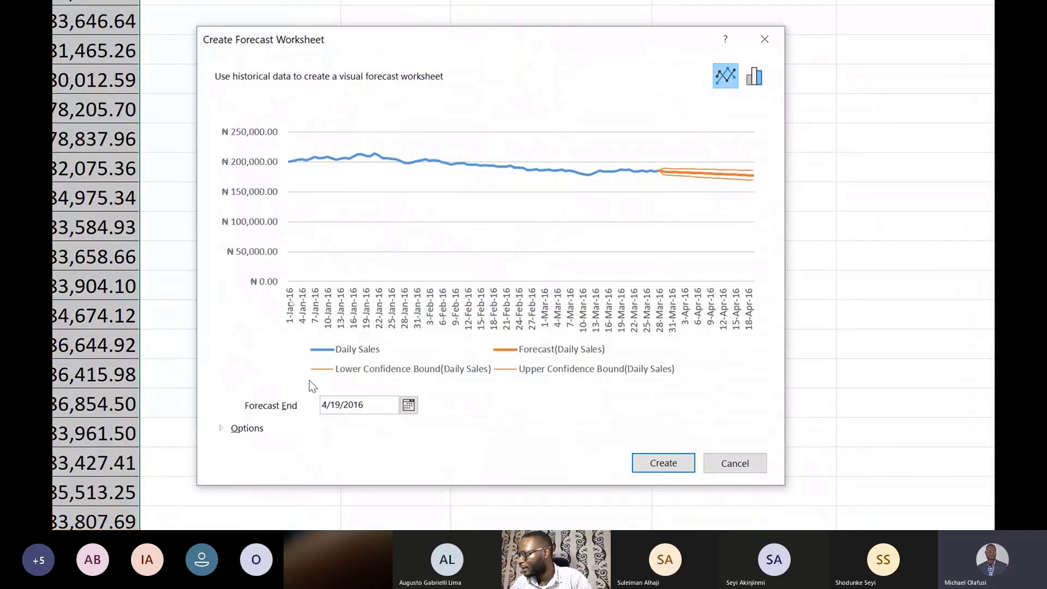
Step: Expand the forecast options and set the forecast end date to 4/16/2016
click(223, 430)
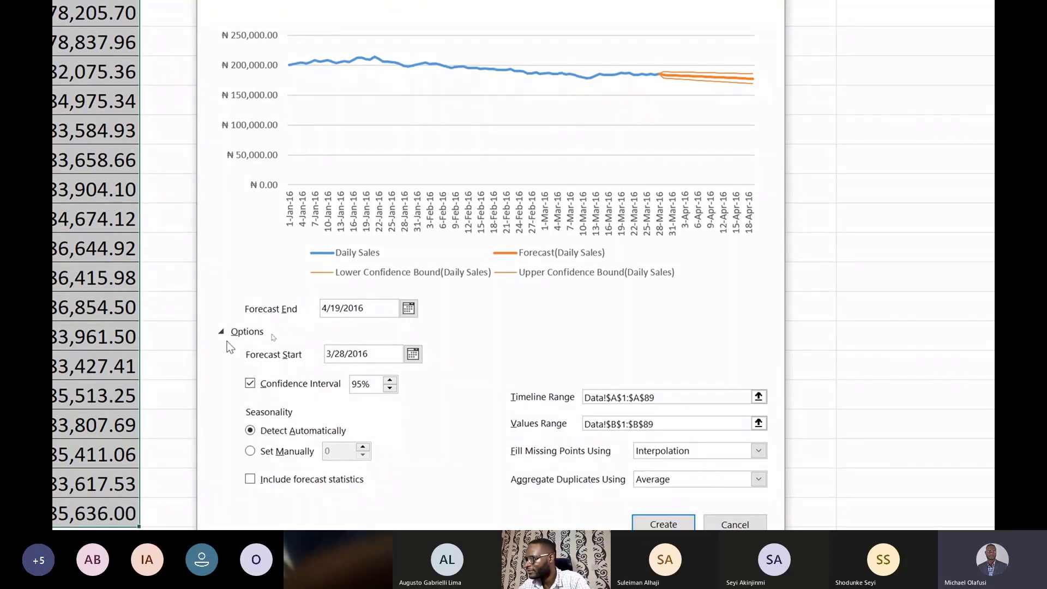
click(409, 309)
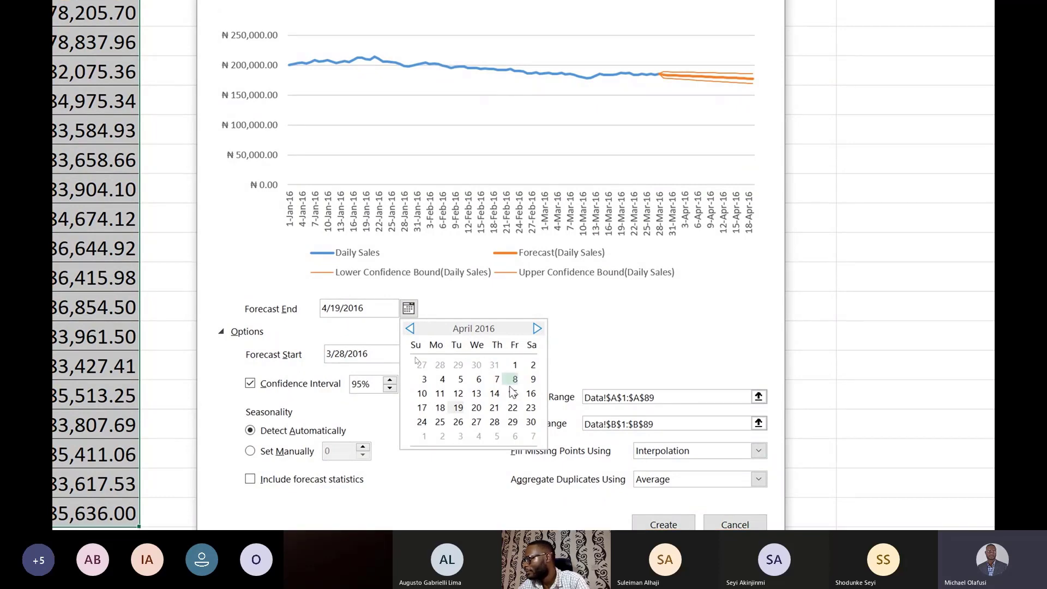
click(532, 394)
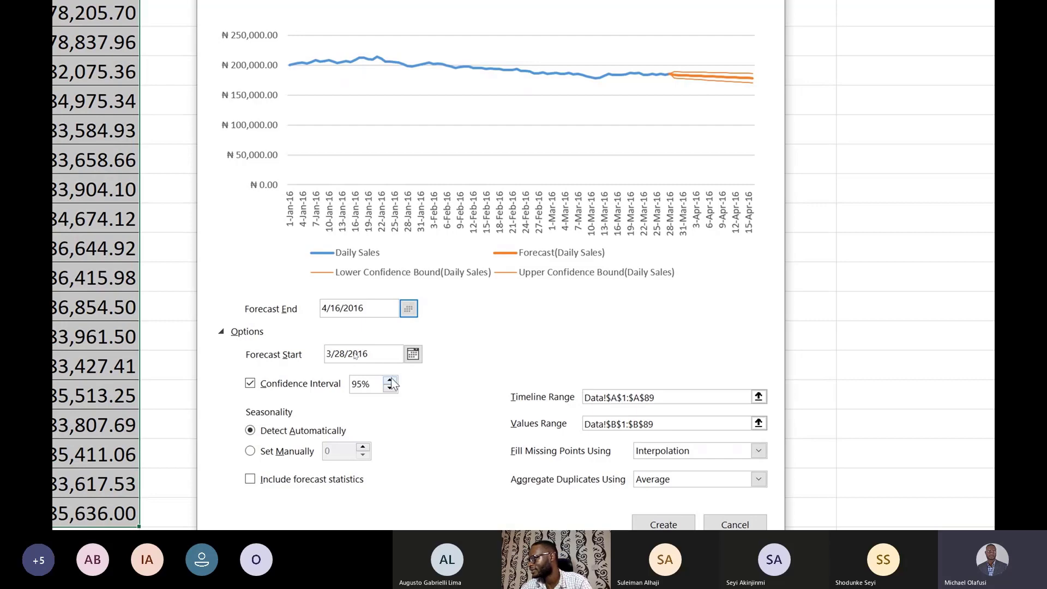
Step: Raise the forecast's confidence interval to 99%
click(391, 380)
click(391, 380)
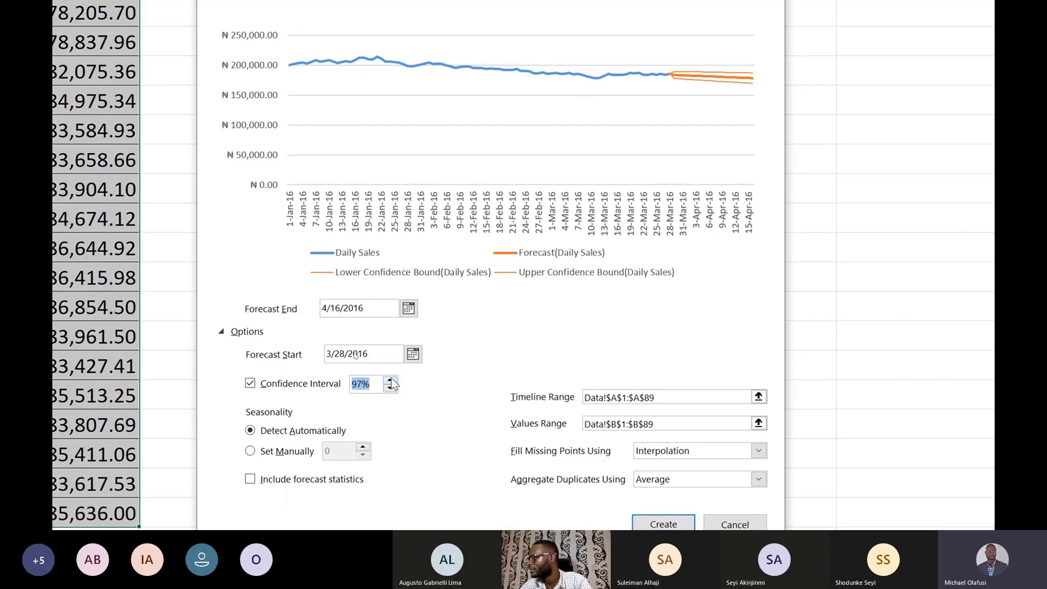
click(390, 380)
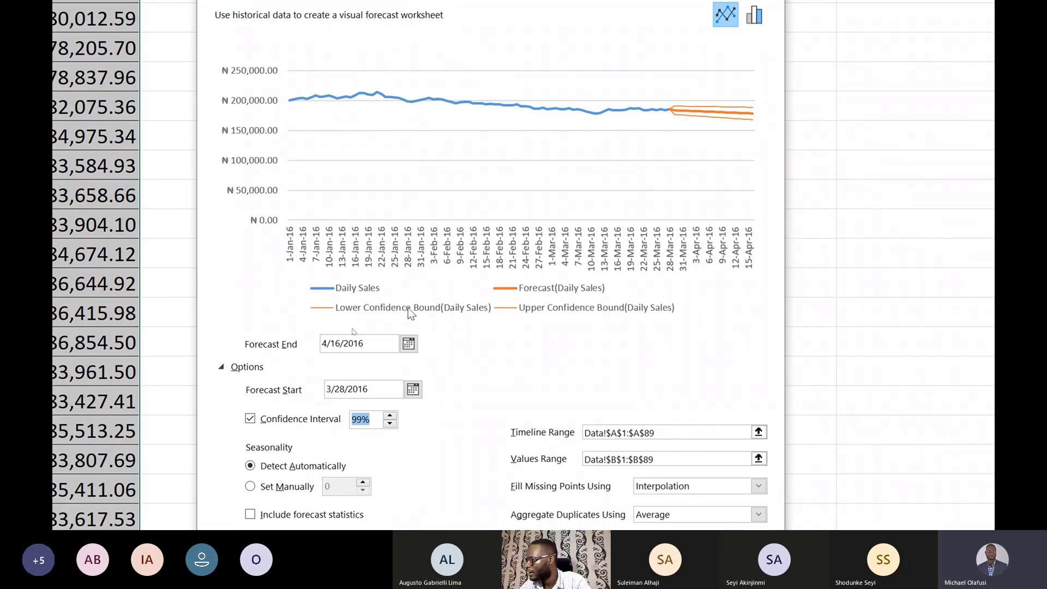
Step: Set the forecast's confidence interval to 95%
double_click(390, 423)
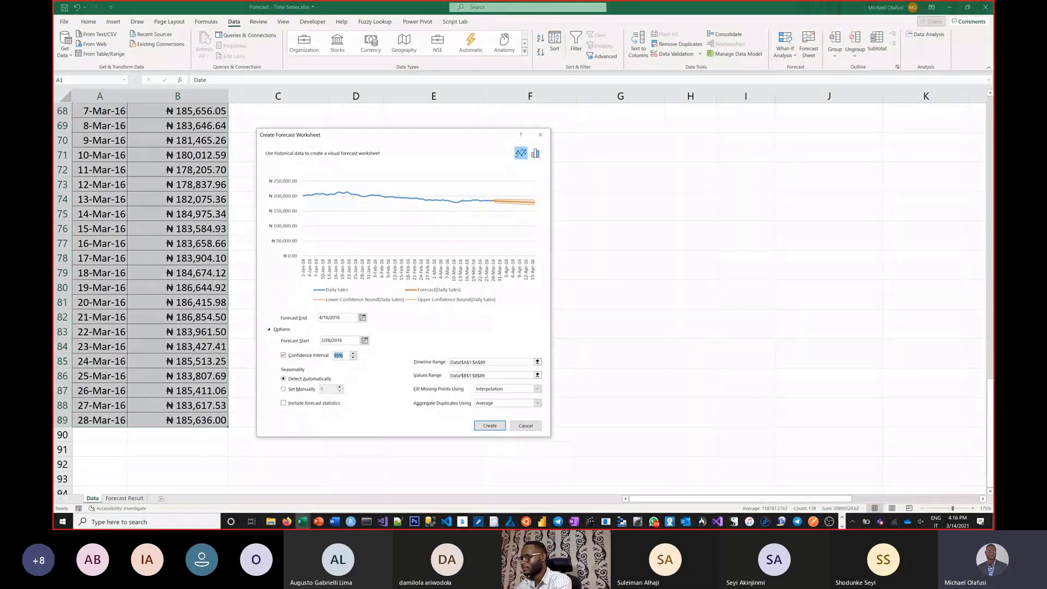
key(alt+Tab)
key(Tab)
key(alt+shift+Tab)
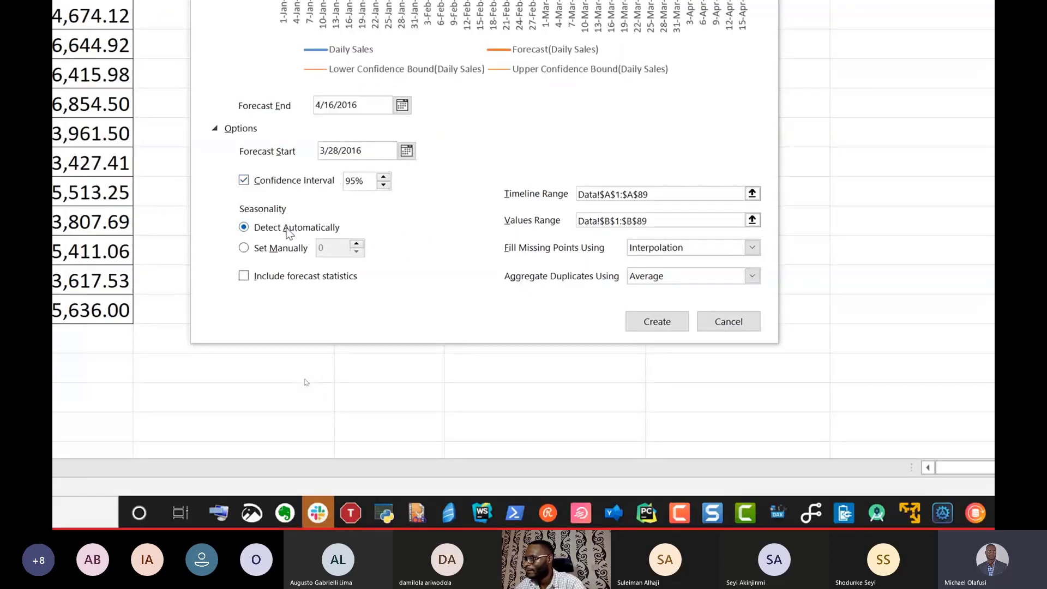
Step: Try a manual seasonality of 1 for the forecast, and return to automatic detection
click(244, 249)
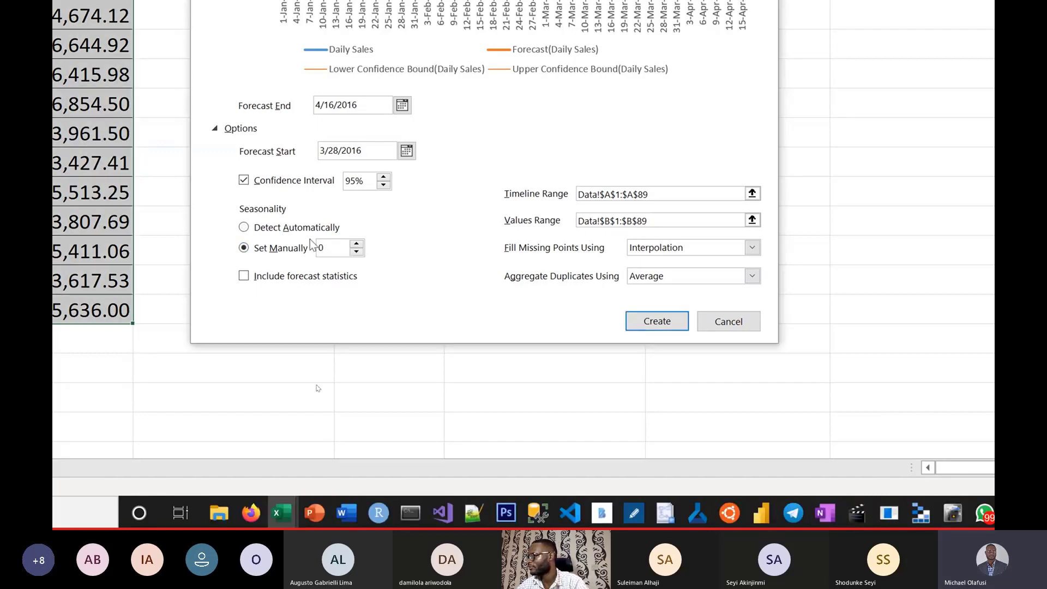
click(355, 245)
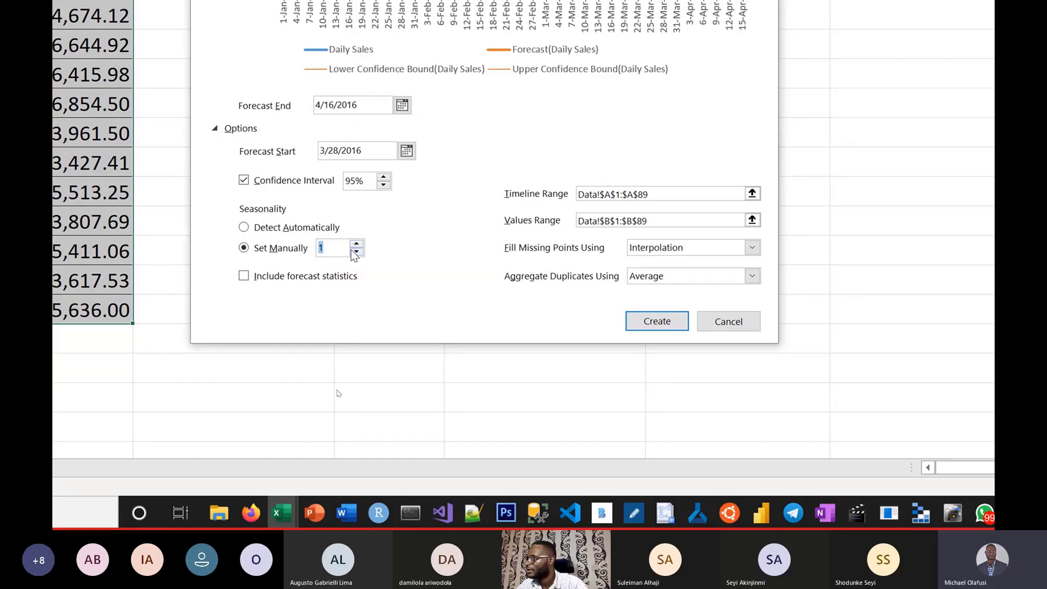
click(243, 228)
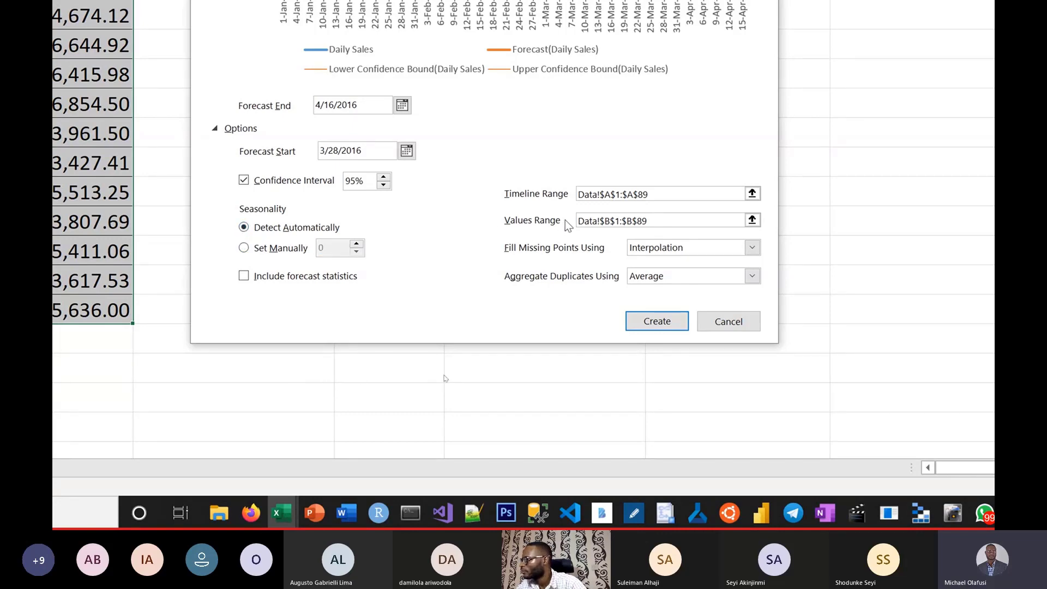
Step: Review the choices for filling missing points and aggregating duplicates, keeping Interpolation and Average
click(753, 248)
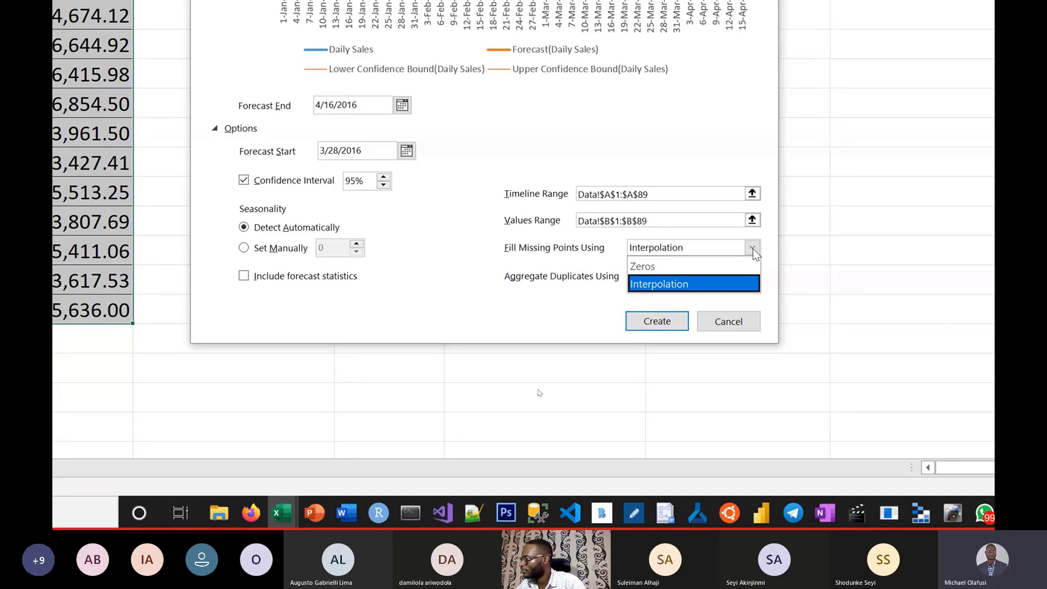
click(539, 247)
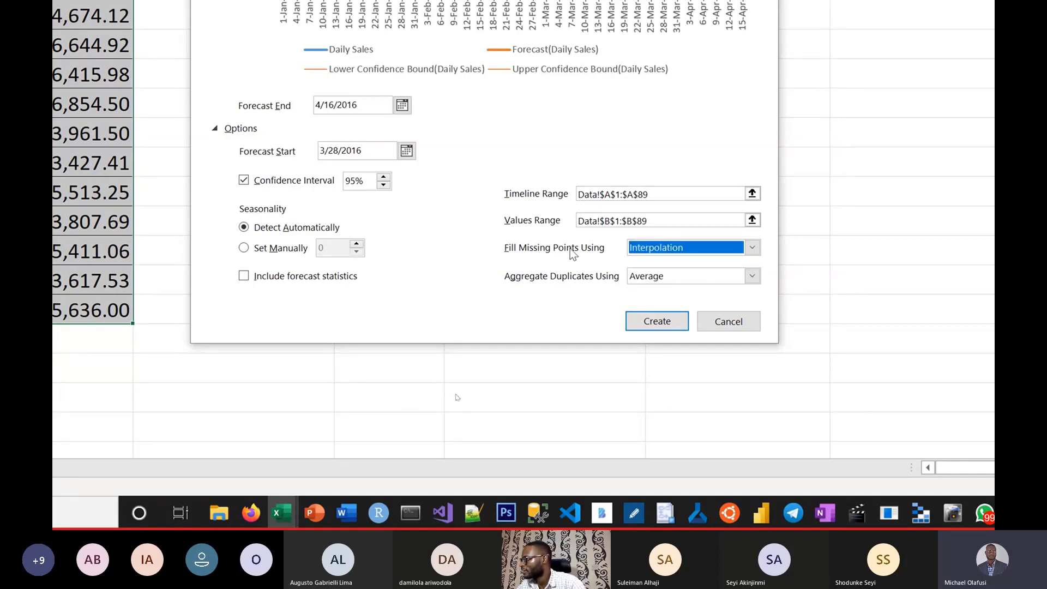
click(755, 279)
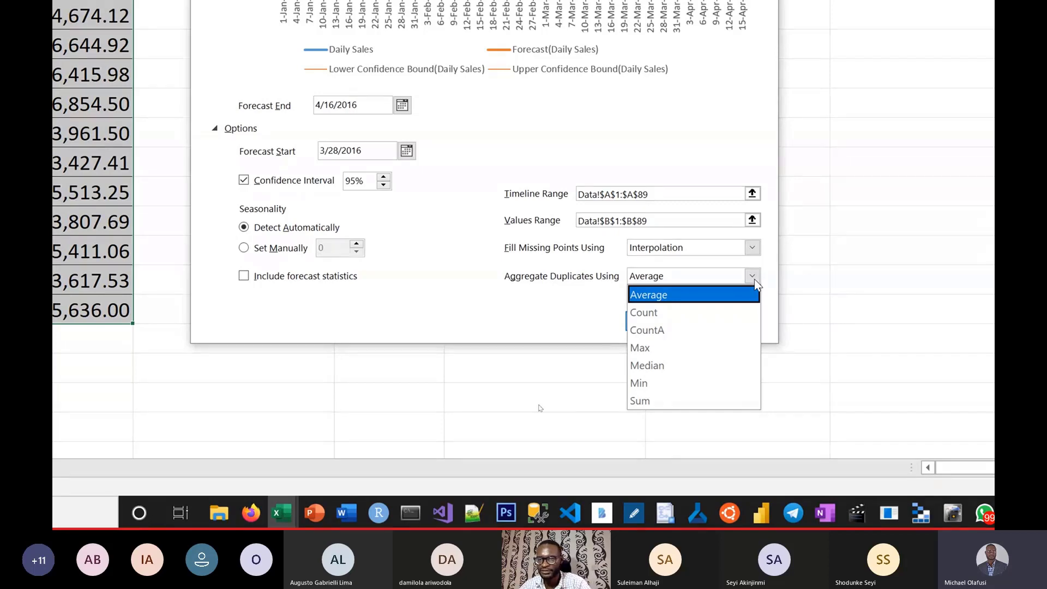
click(516, 313)
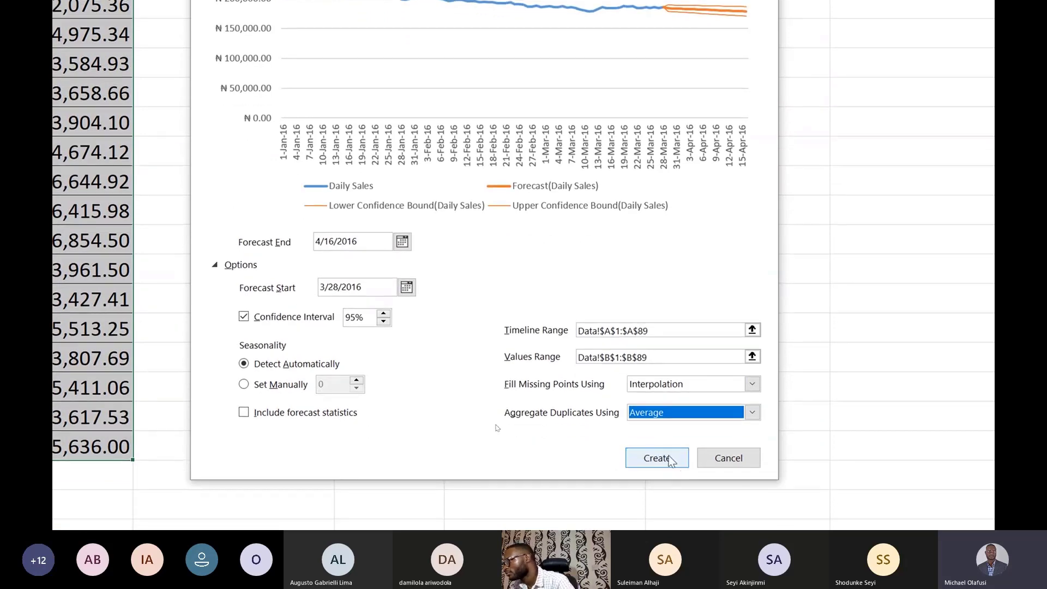
Step: Create the forecast worksheet and review its forecast and confidence-bound rows up to 16-Apr-16
click(668, 473)
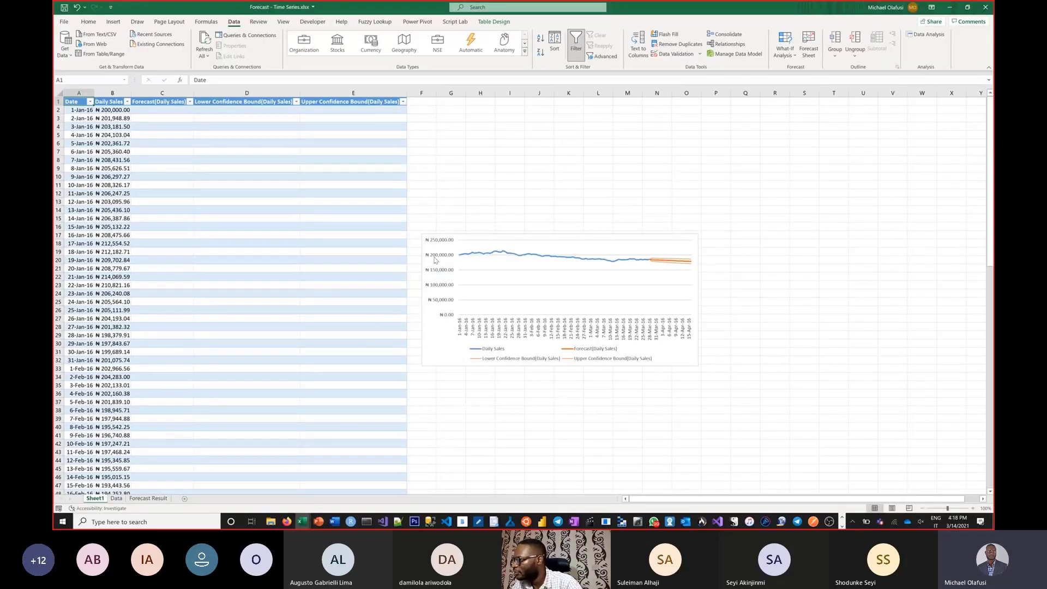
click(434, 347)
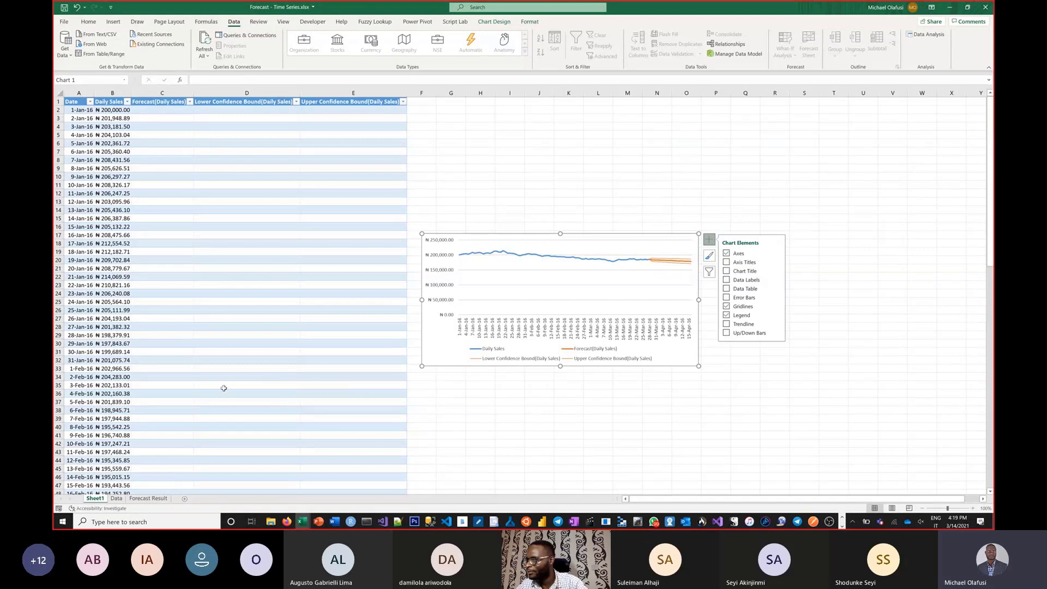
scroll(224, 388, down, 20)
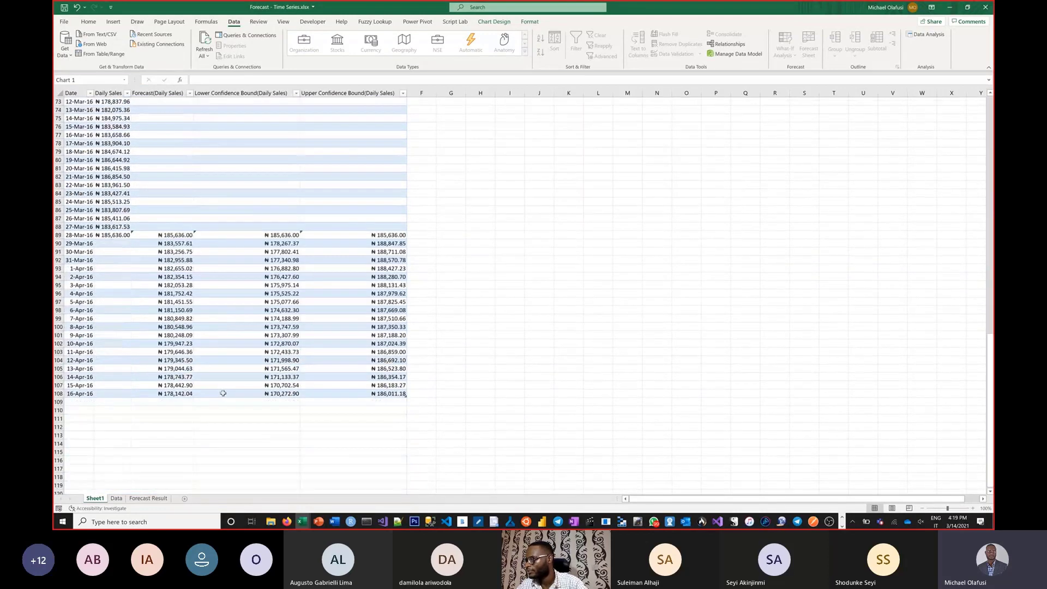
click(236, 420)
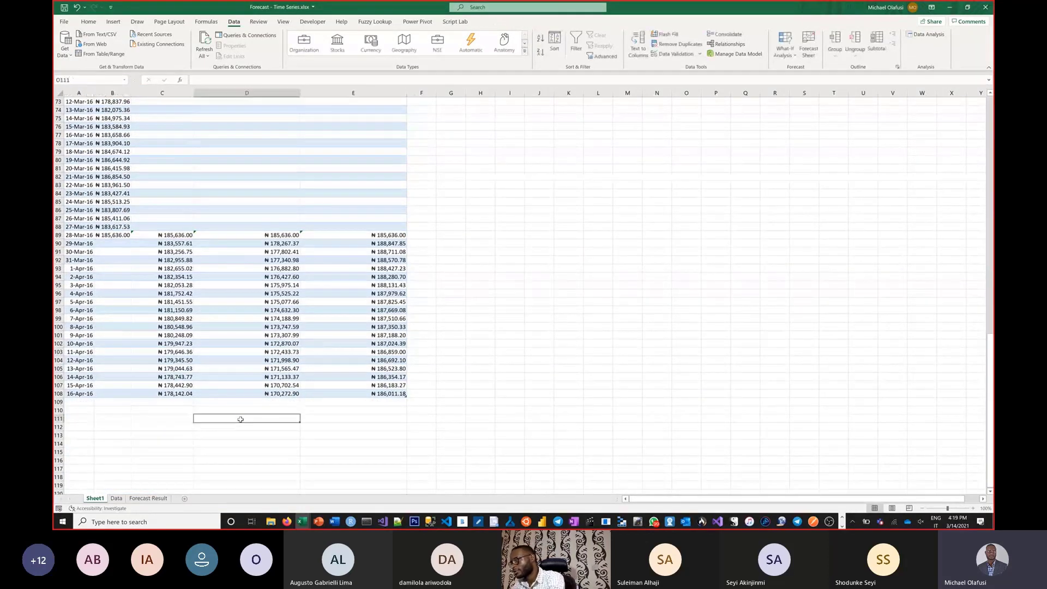
scroll(241, 419, up, 3)
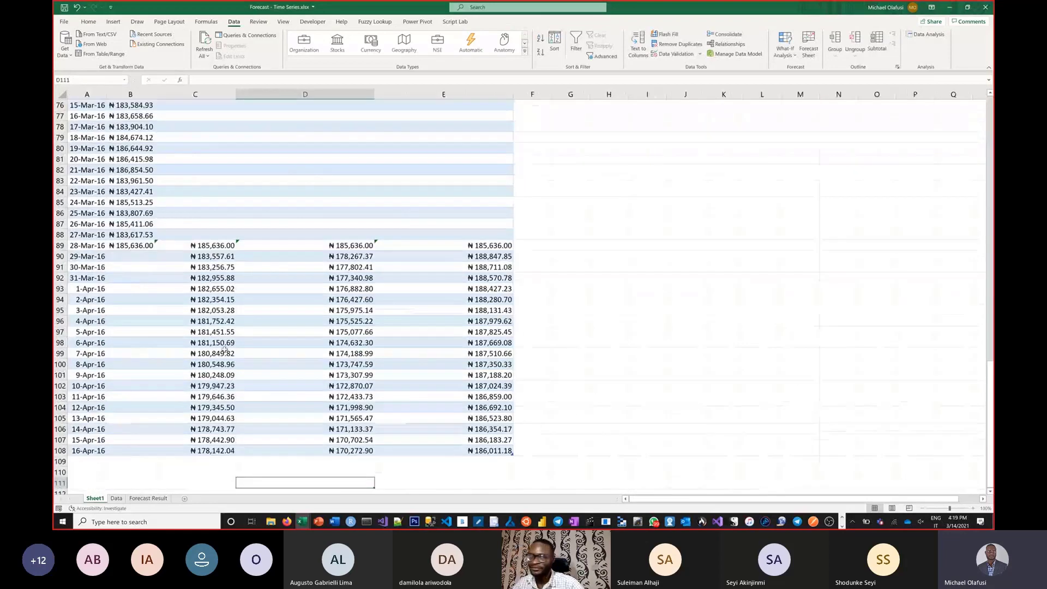
scroll(224, 349, down, 2)
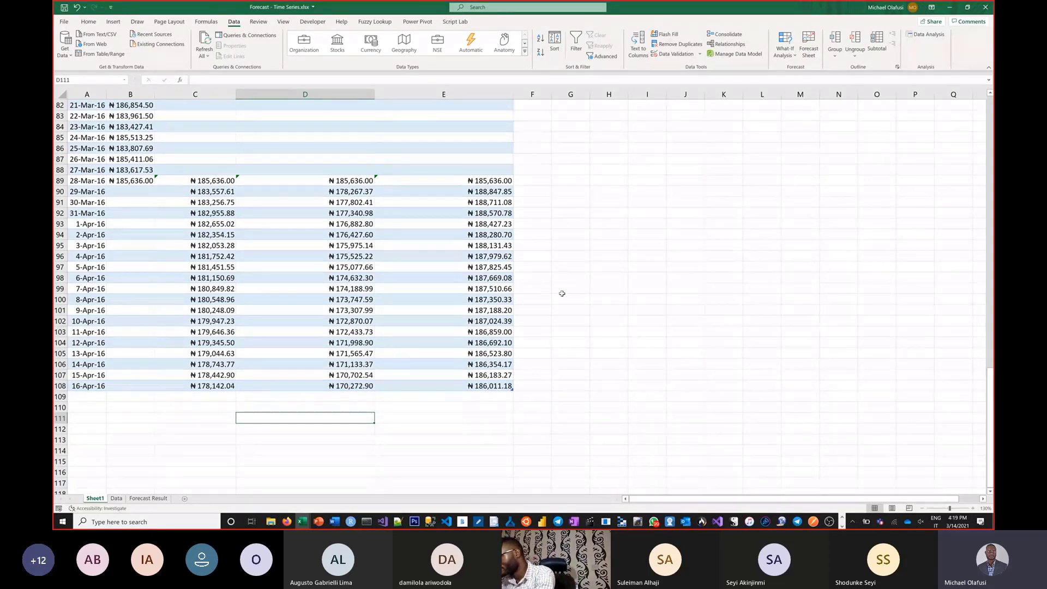
ctrl+scroll(561, 293, up, 2)
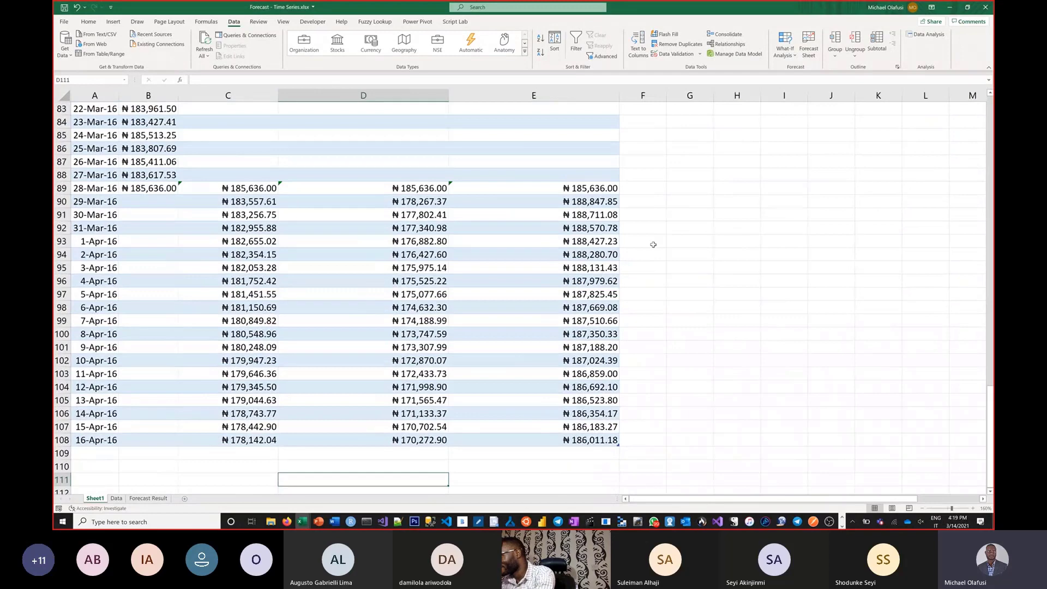
Step: Try starting a FORECAST.ETS formula in G89 to see its arguments, leaving the cell empty
click(670, 191)
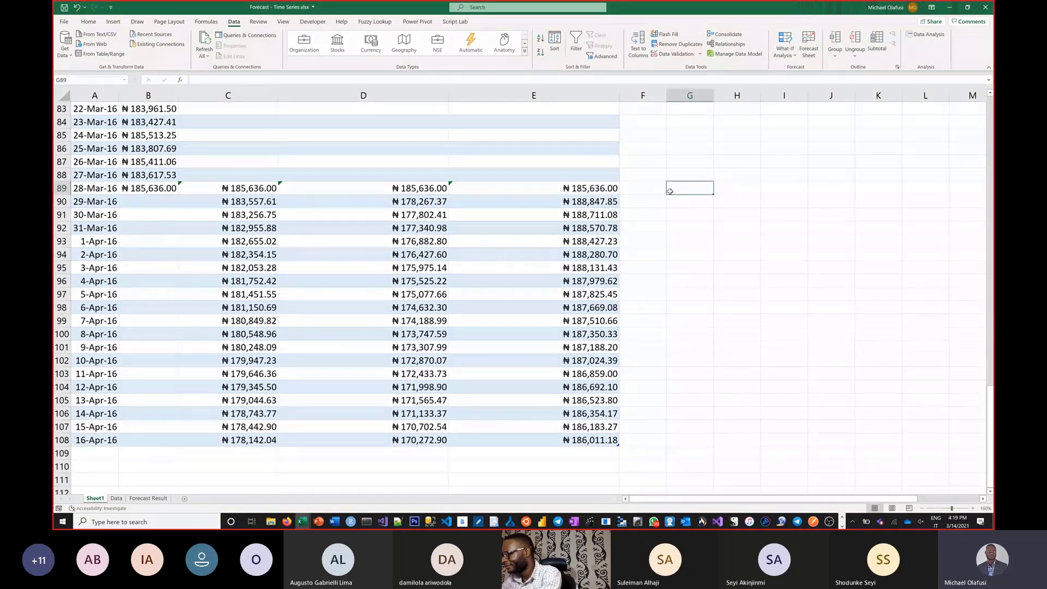
text(=for)
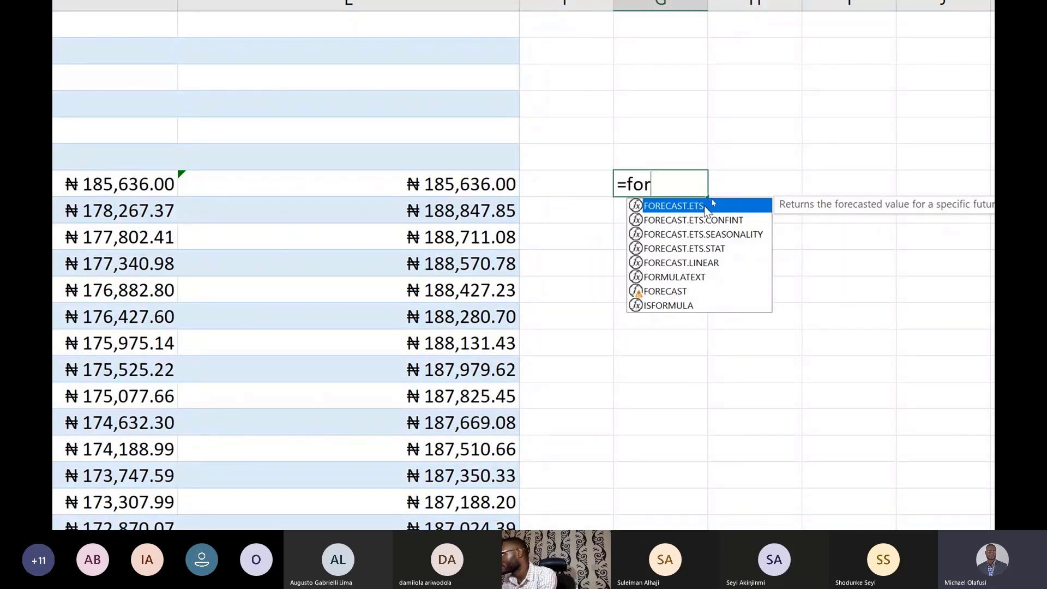
double_click(712, 204)
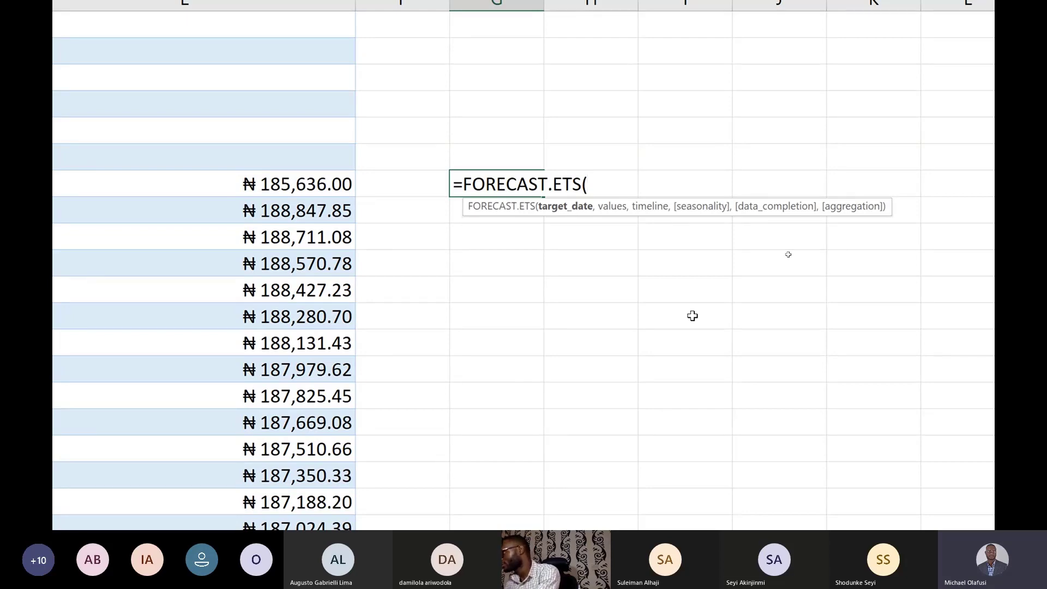
key(Escape)
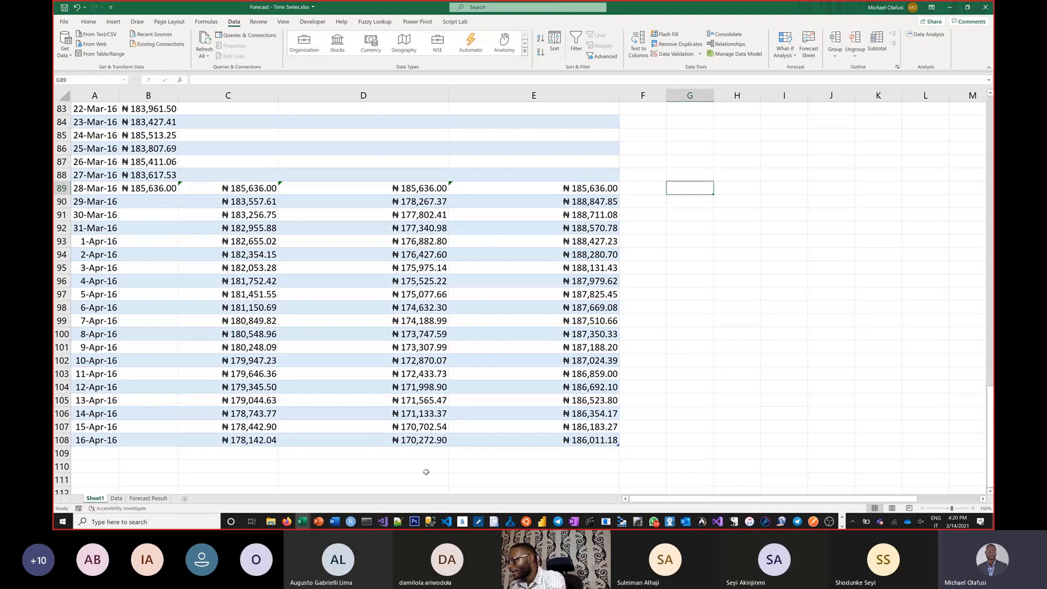
Step: Switch to the August 2017 Webinar workbook on what-if analysis and Solver, and show the loan tables on its Goal Seek sheet
click(306, 526)
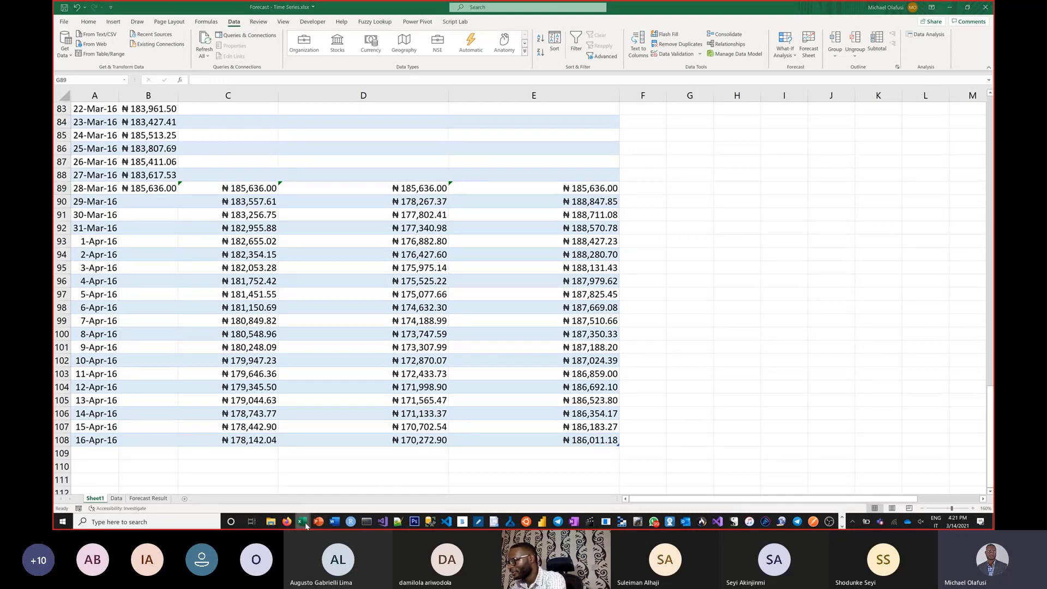
click(336, 502)
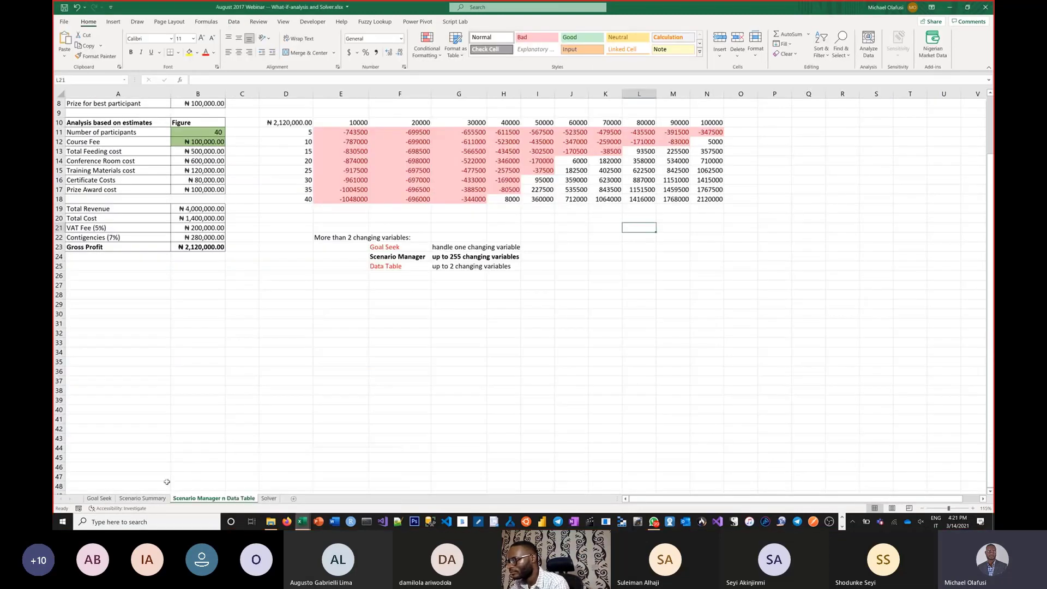
click(100, 498)
click(458, 400)
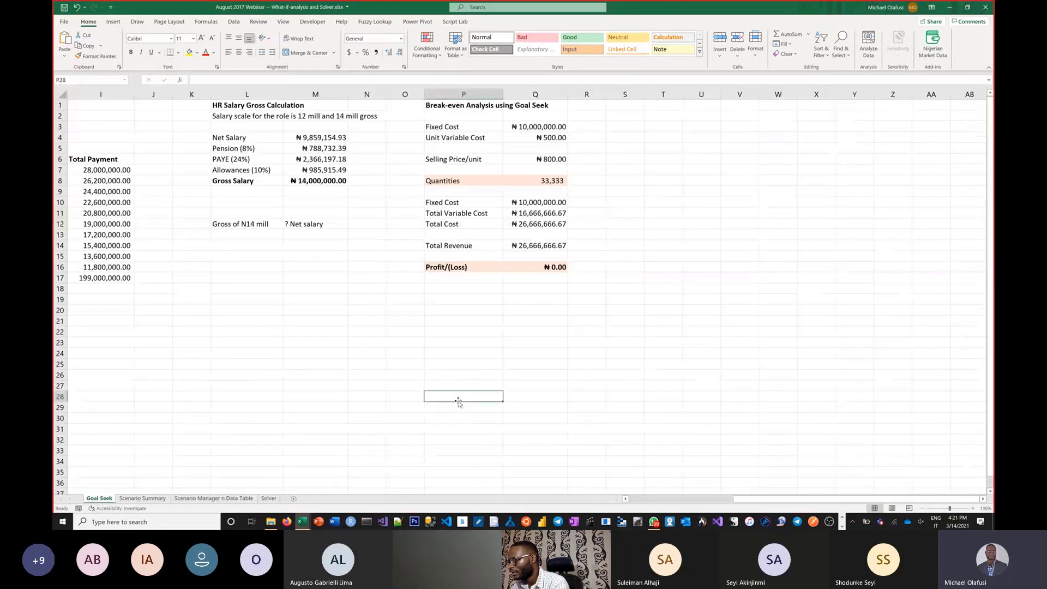
scroll(458, 403, up, 1)
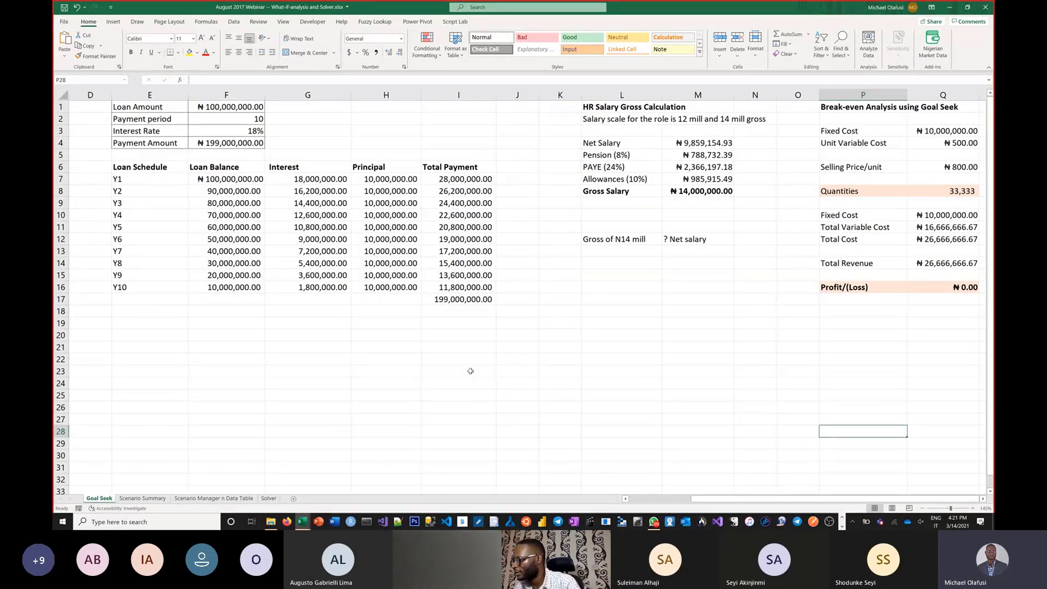
click(282, 333)
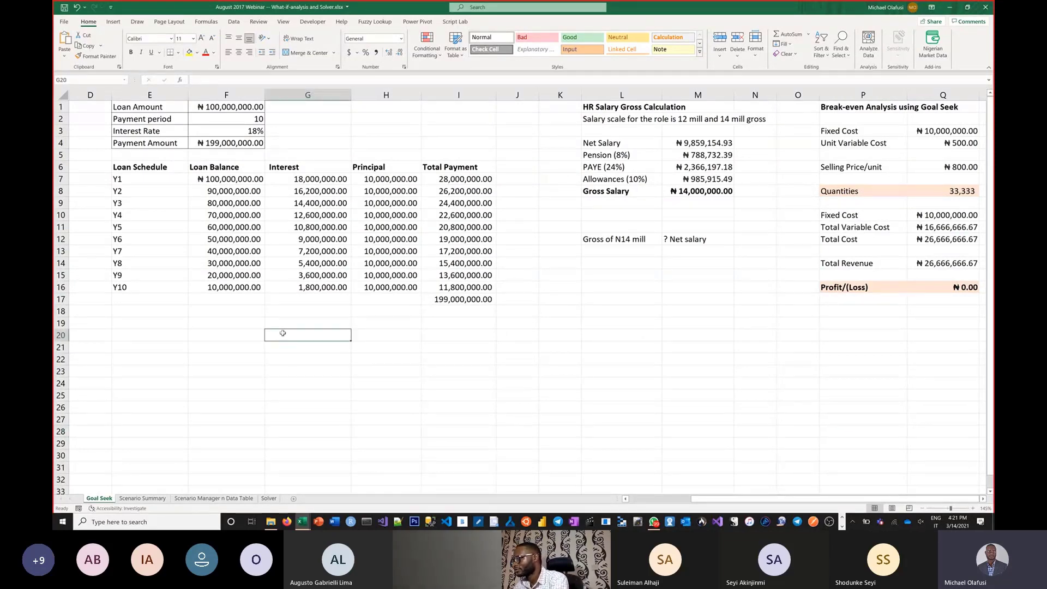
scroll(283, 333, up, 1)
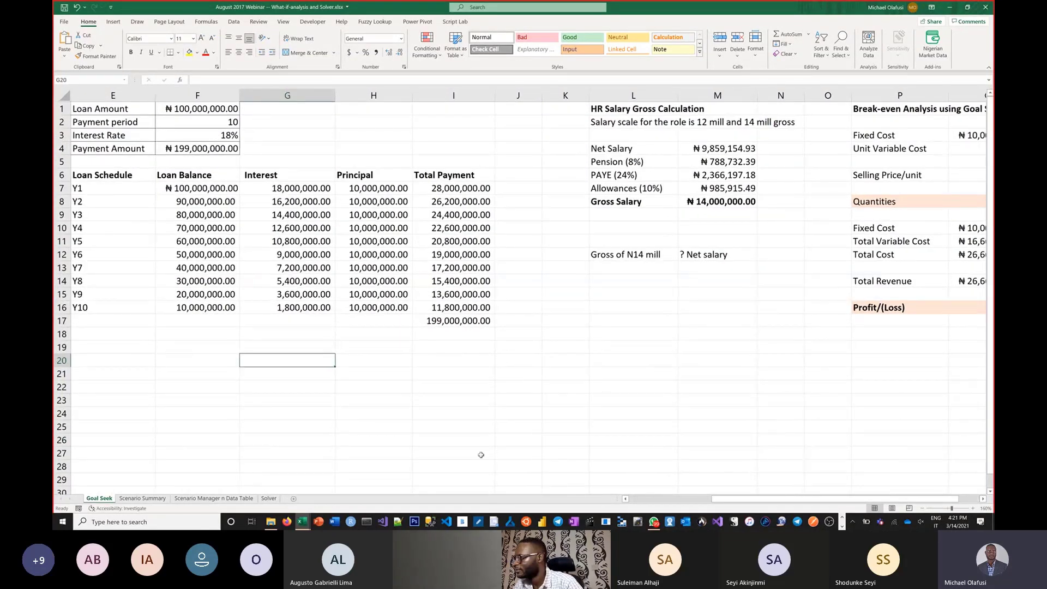
drag(740, 498, 639, 493)
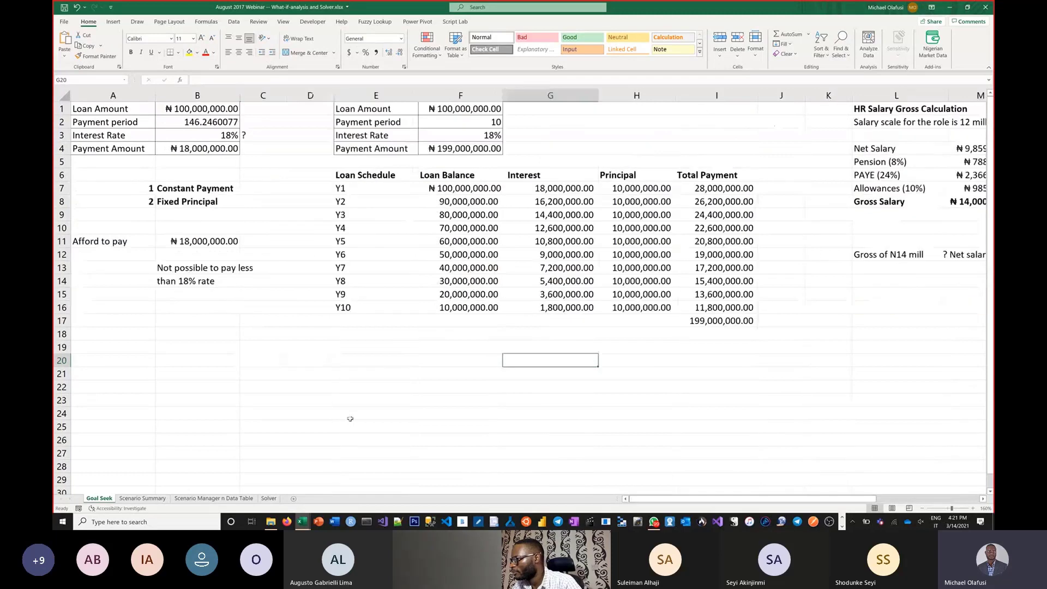
Step: Enter the heading "Planning" in B20 and the first point "1. Future" in B21, below the loan notes
click(265, 397)
click(217, 360)
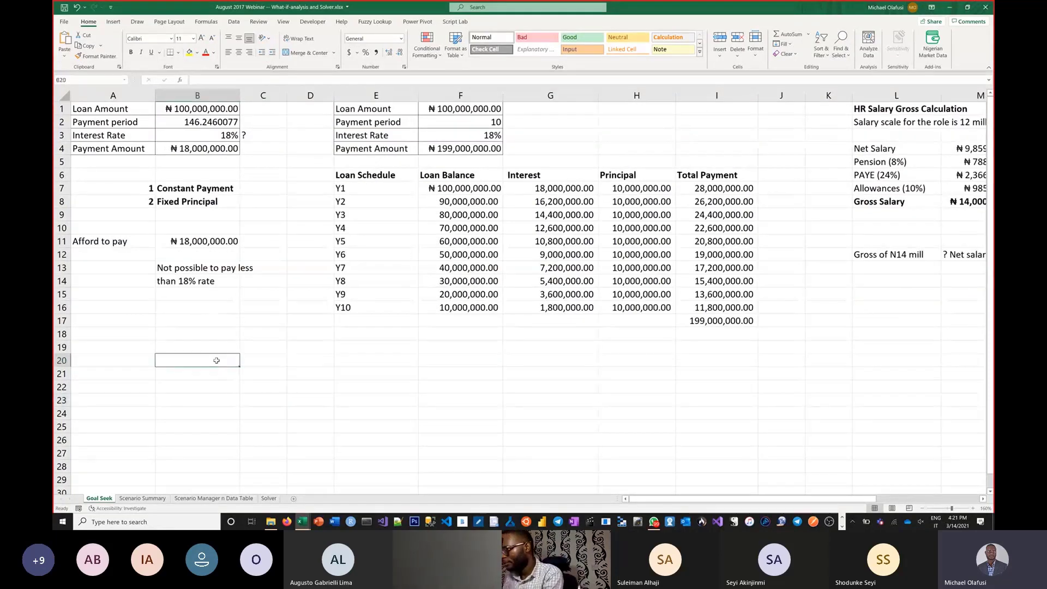
text(Planning)
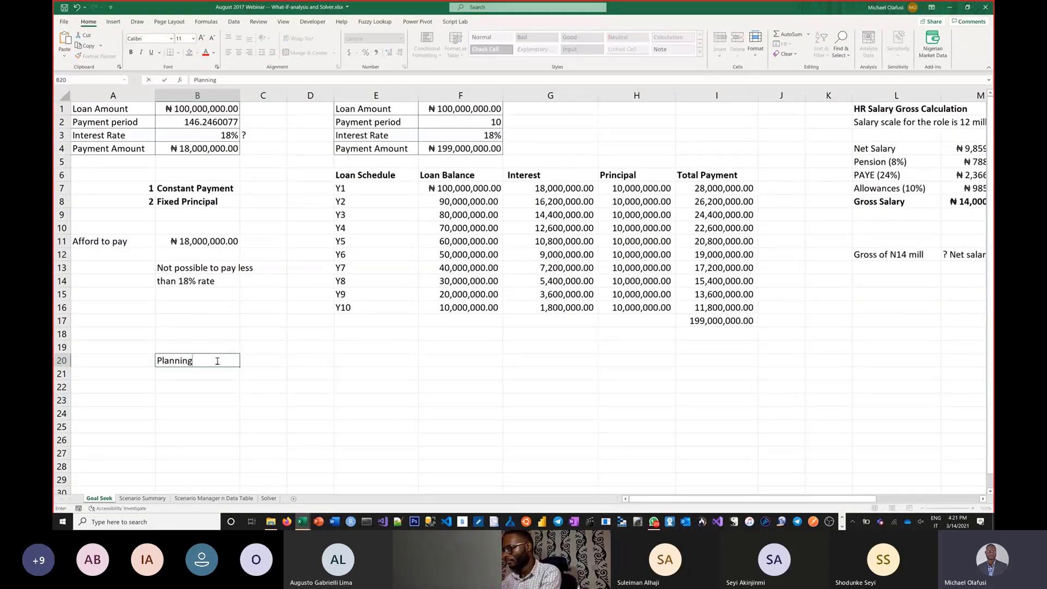
key(Return)
text(1.)
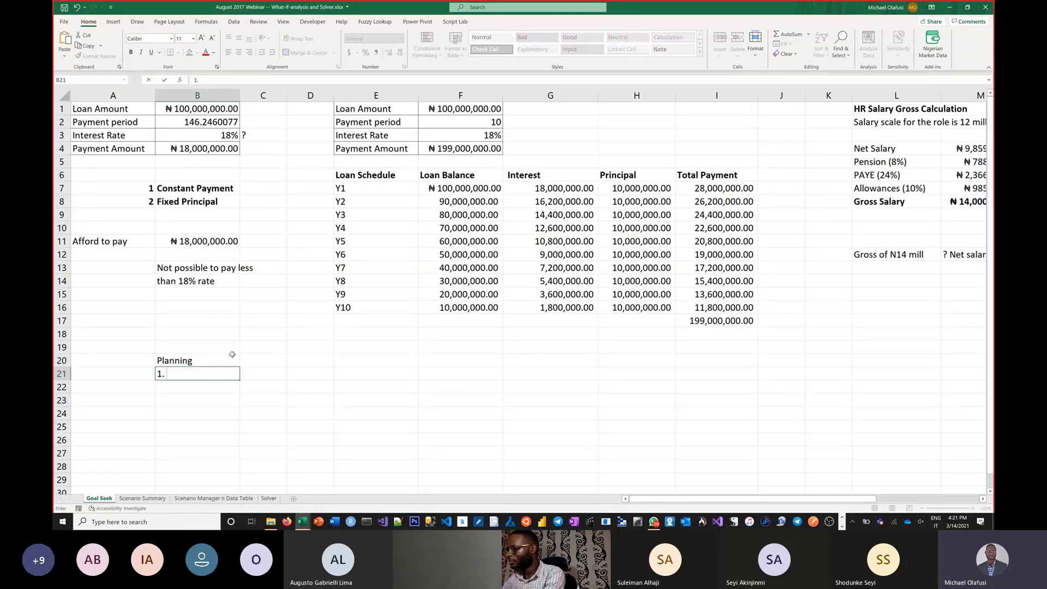
text(F)
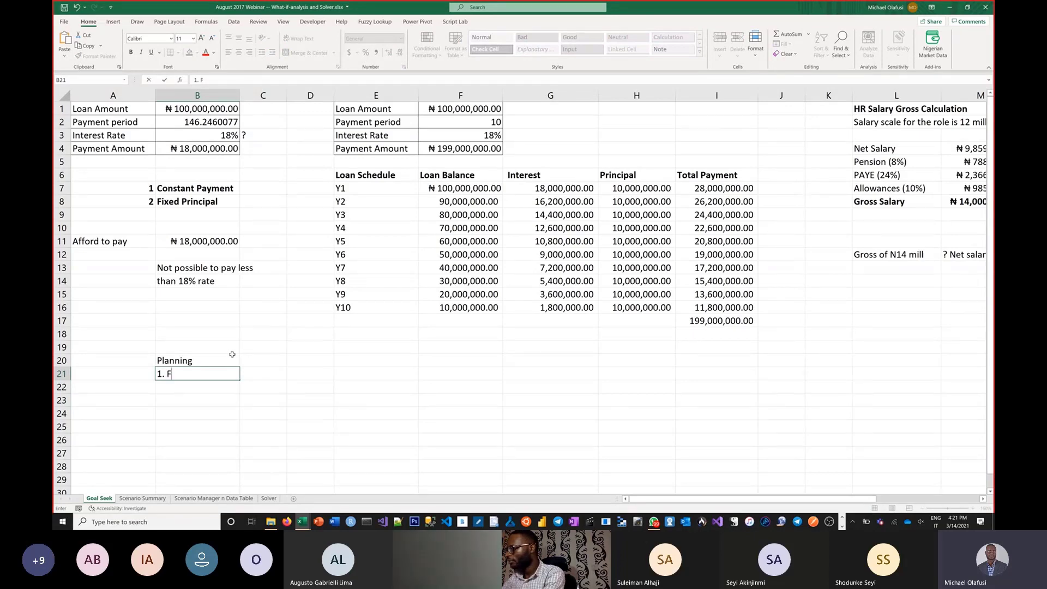
text(uture)
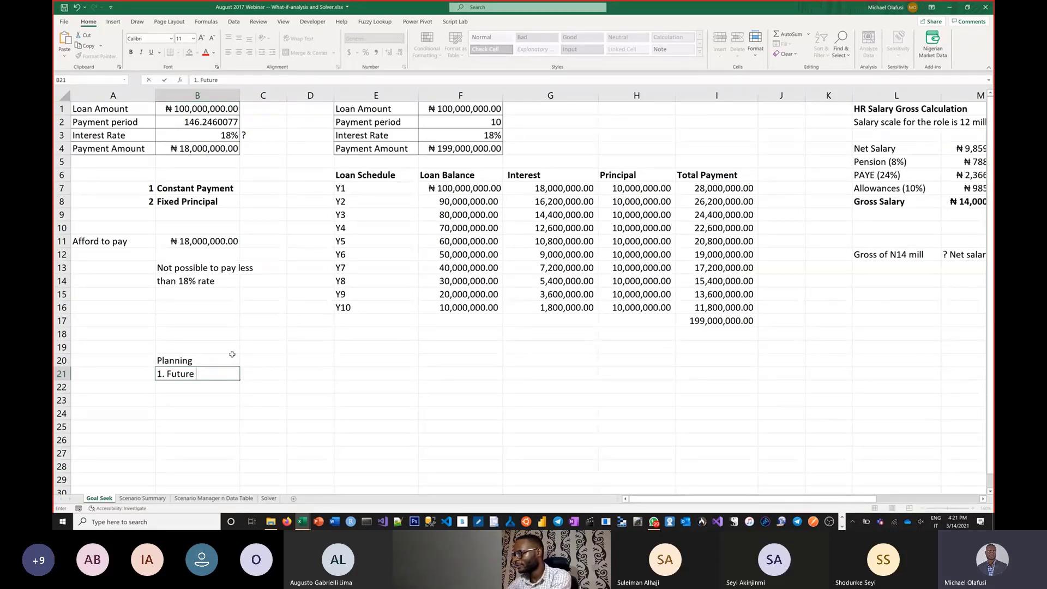
key(ctrl+Return)
Step: Add the second planning point "2. Uncertainty" in B22
key(Down)
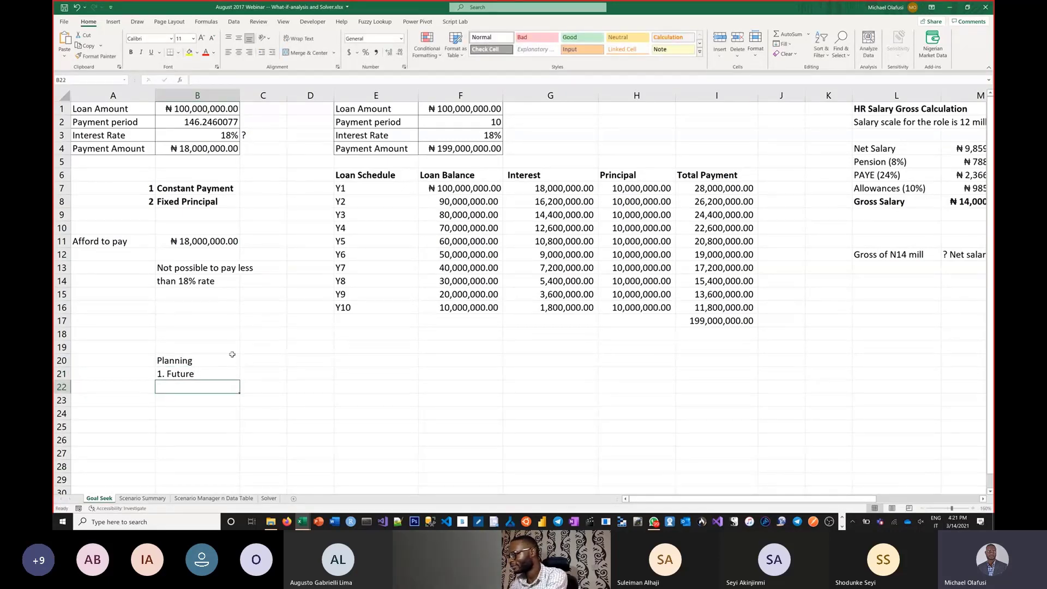
text(2. Uncera)
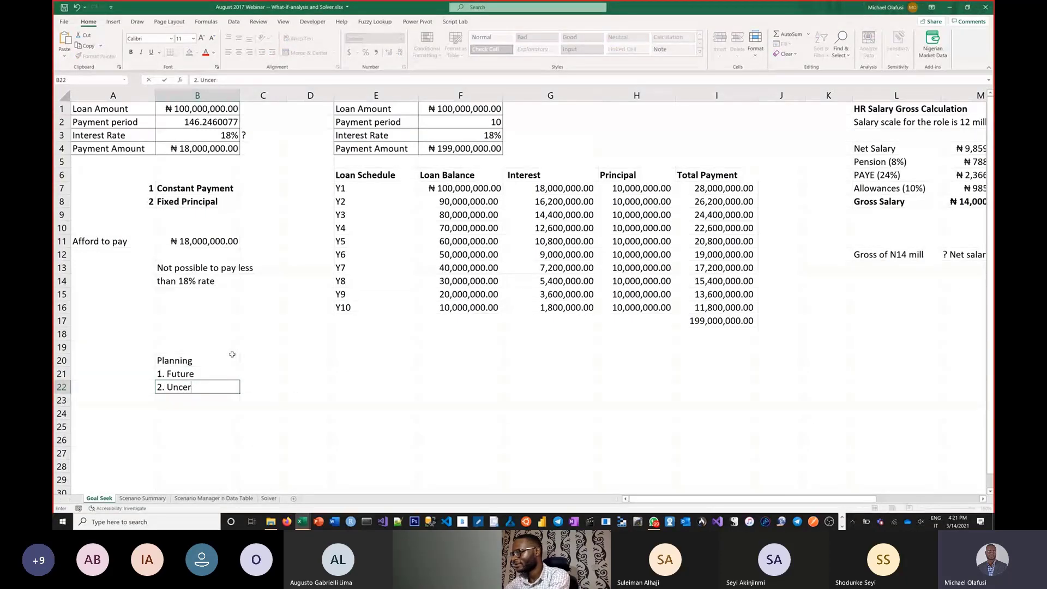
key(BackSpace)
text(tainty)
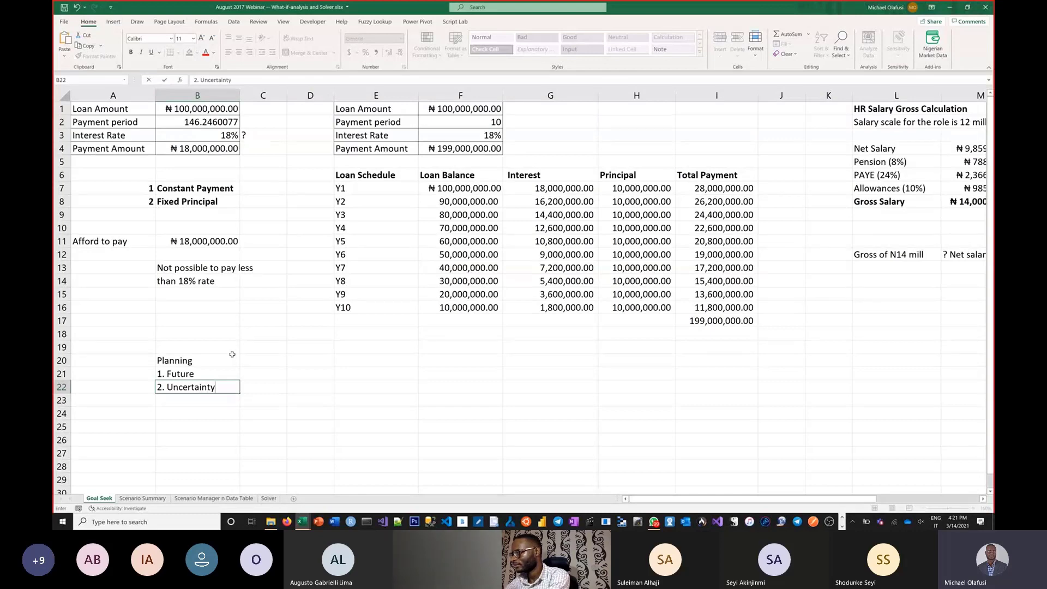
key(Return)
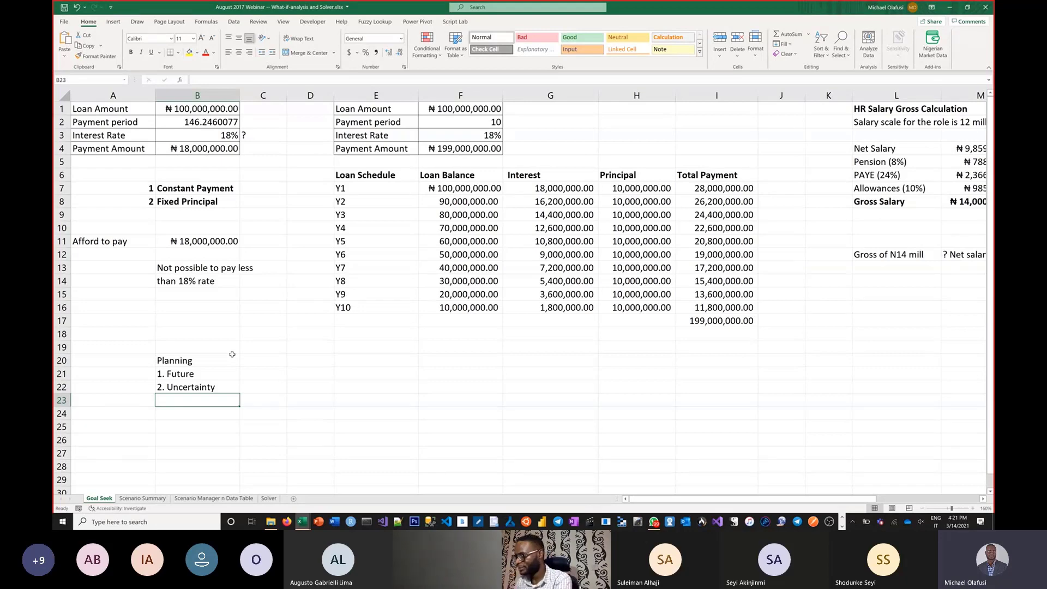
Step: Add the third planning point "3. Inputs and output you are interested in" in B23
text(3)
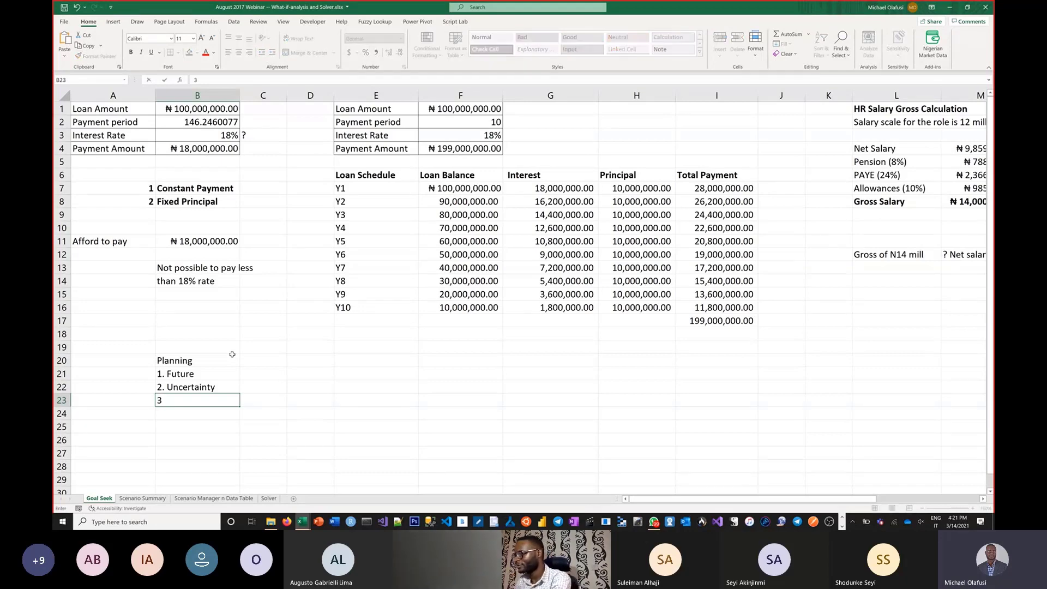
text(. )
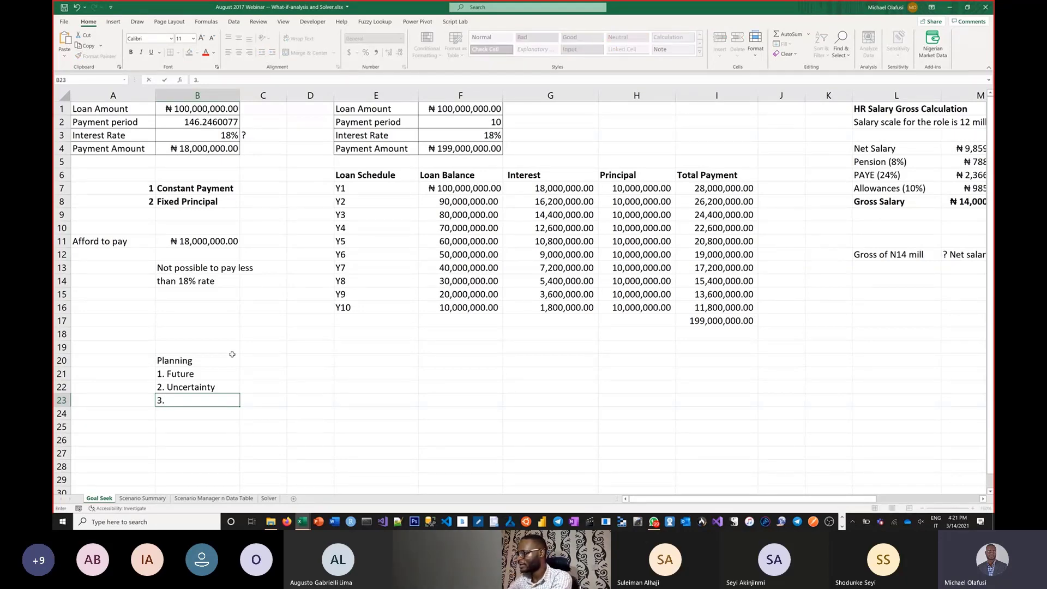
text(Inputs )
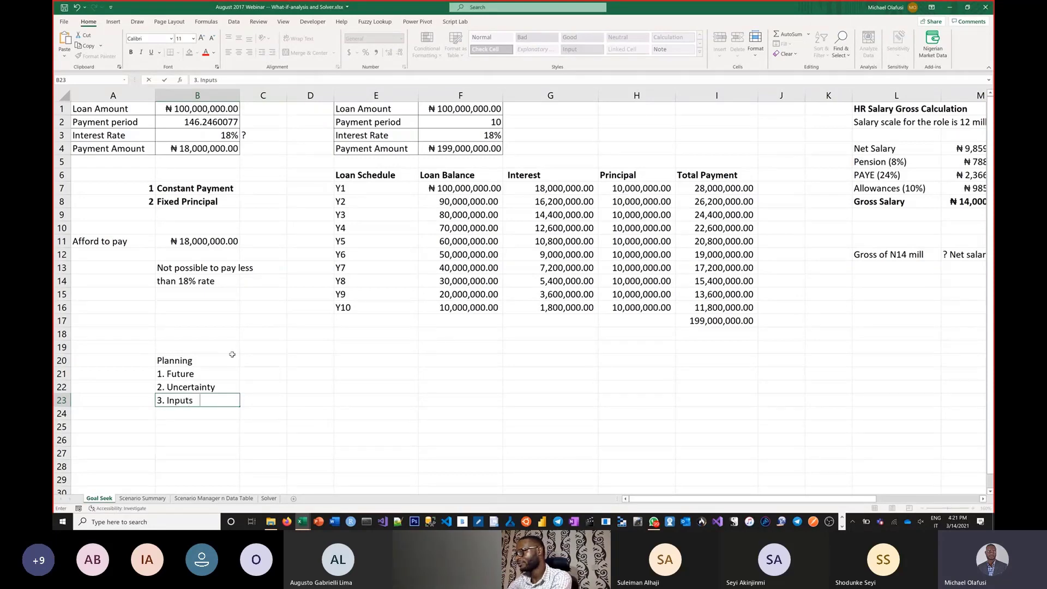
text(and des)
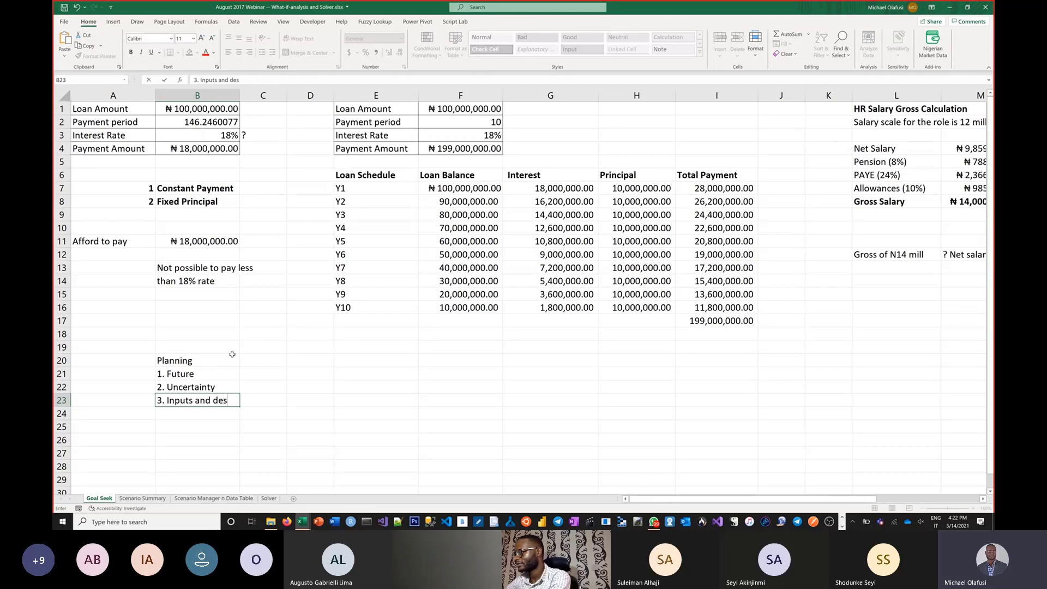
text(ired/in)
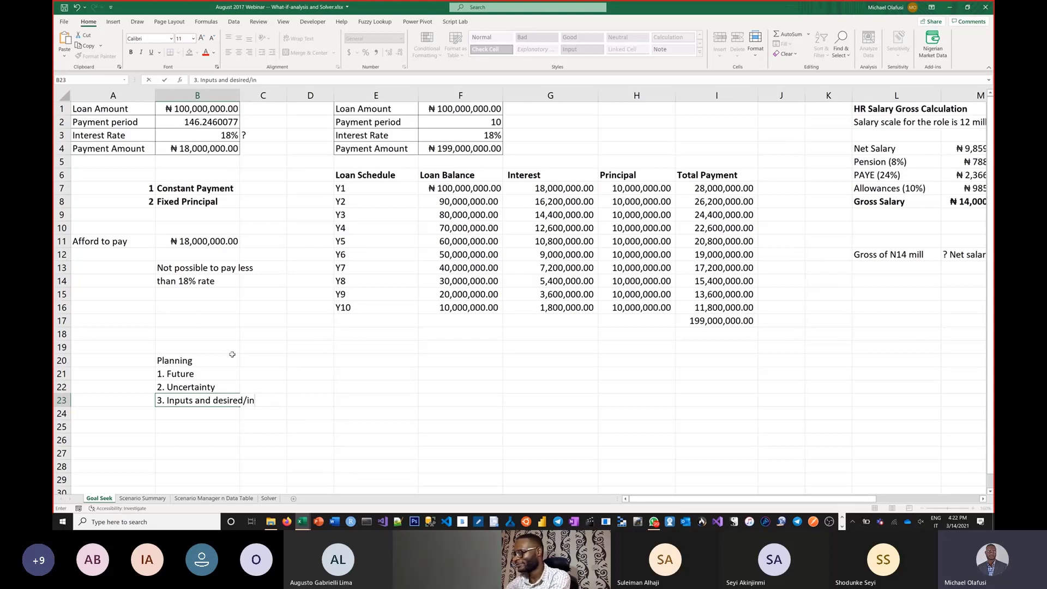
key(BackSpace)
key(BackSpace)
key(BackSpace)
key(BackSpace)
key(BackSpace)
key(BackSpace)
key(BackSpace)
key(BackSpace)
key(BackSpace)
key(BackSpace)
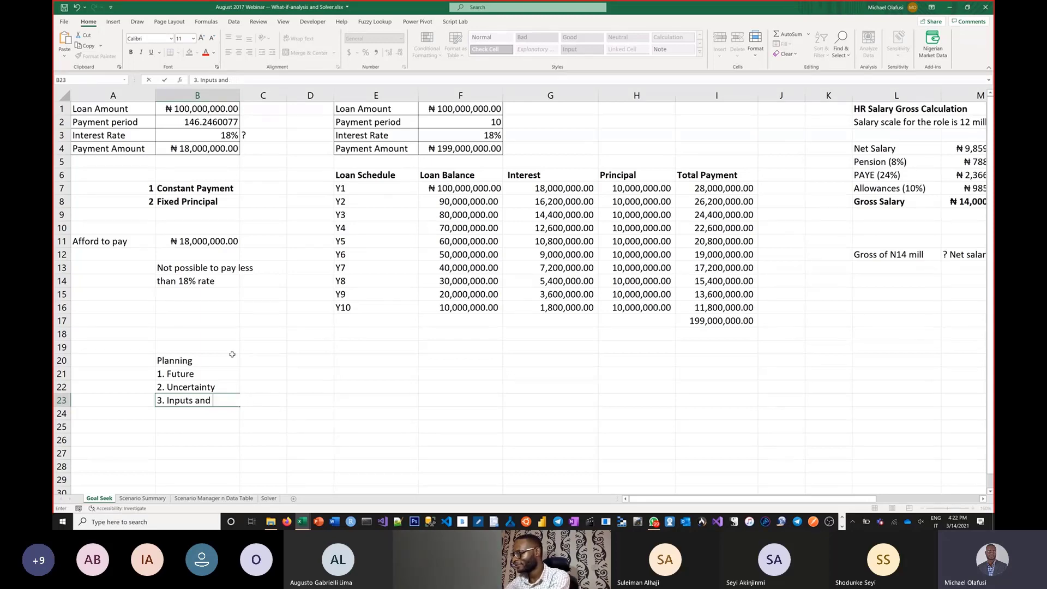
text(out)
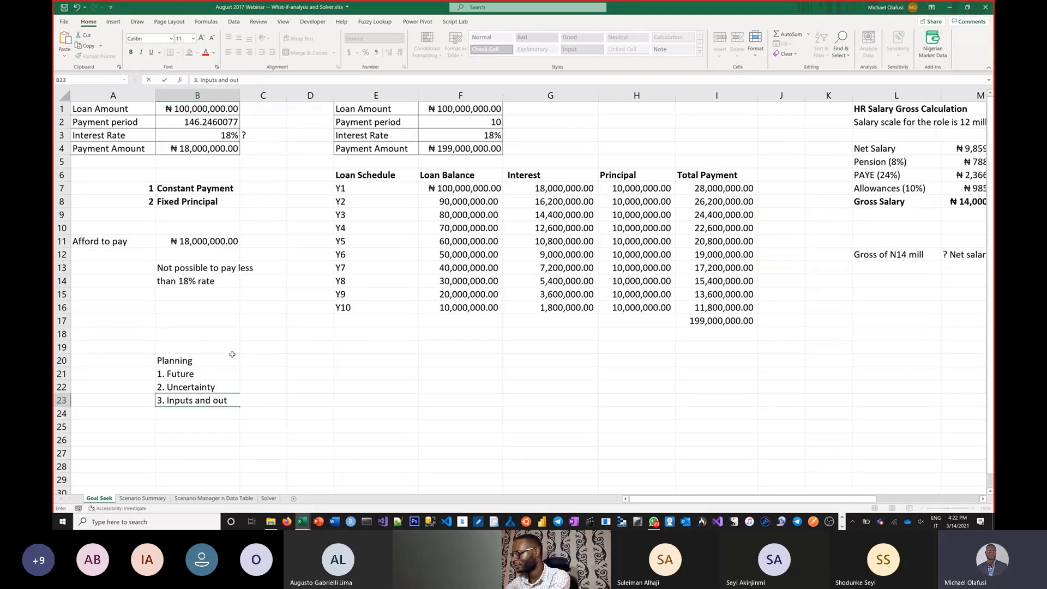
text(put yo)
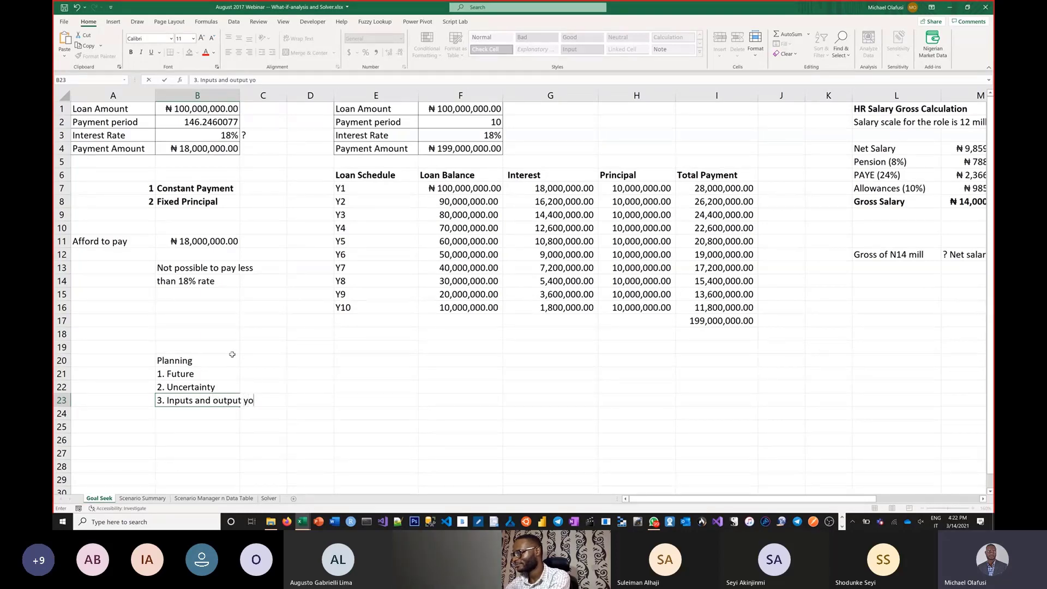
text(u are interested )
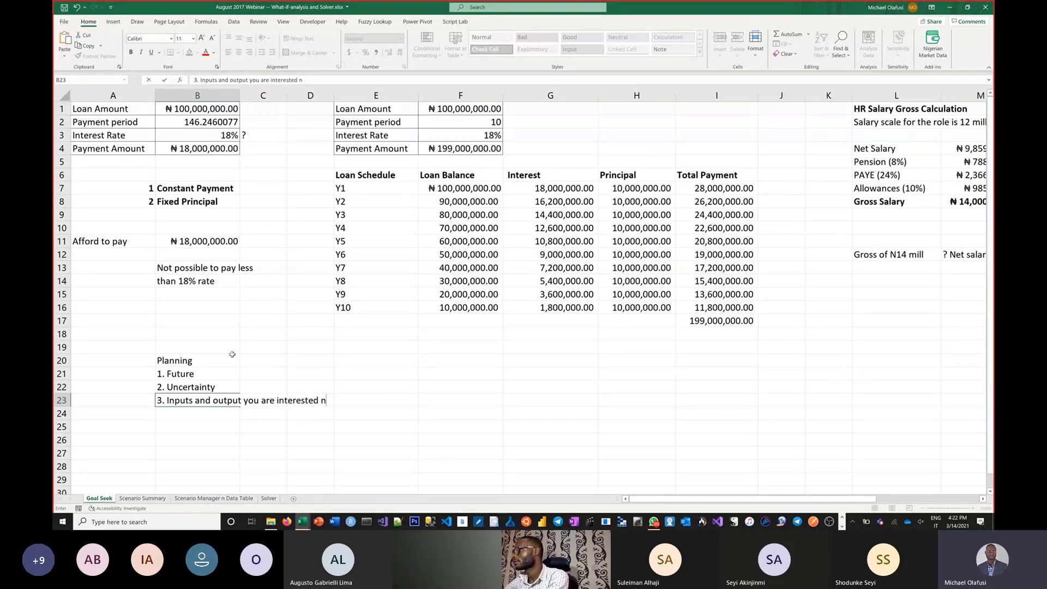
text(in)
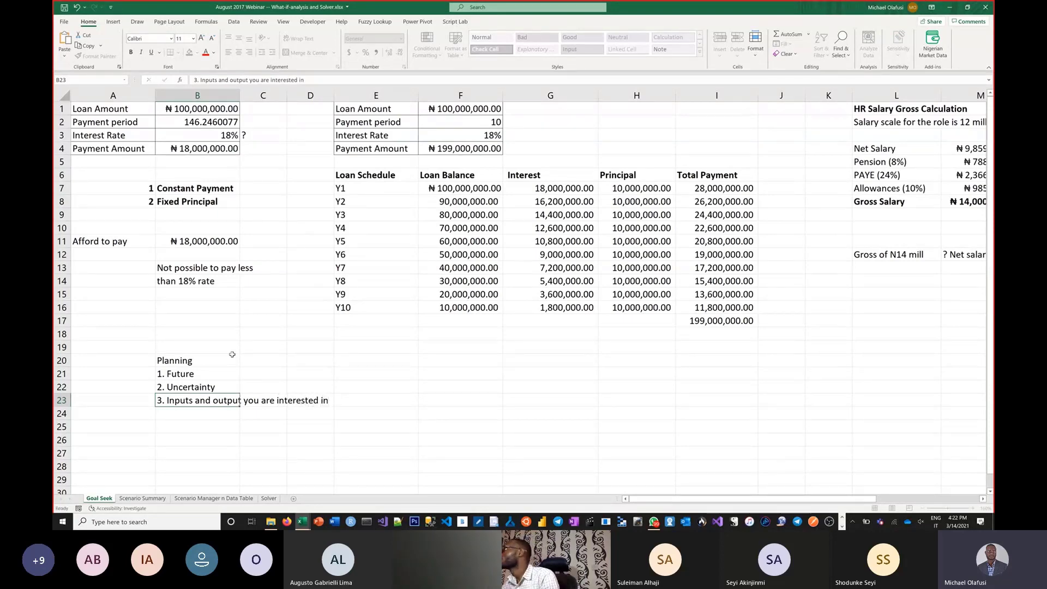
key(Return)
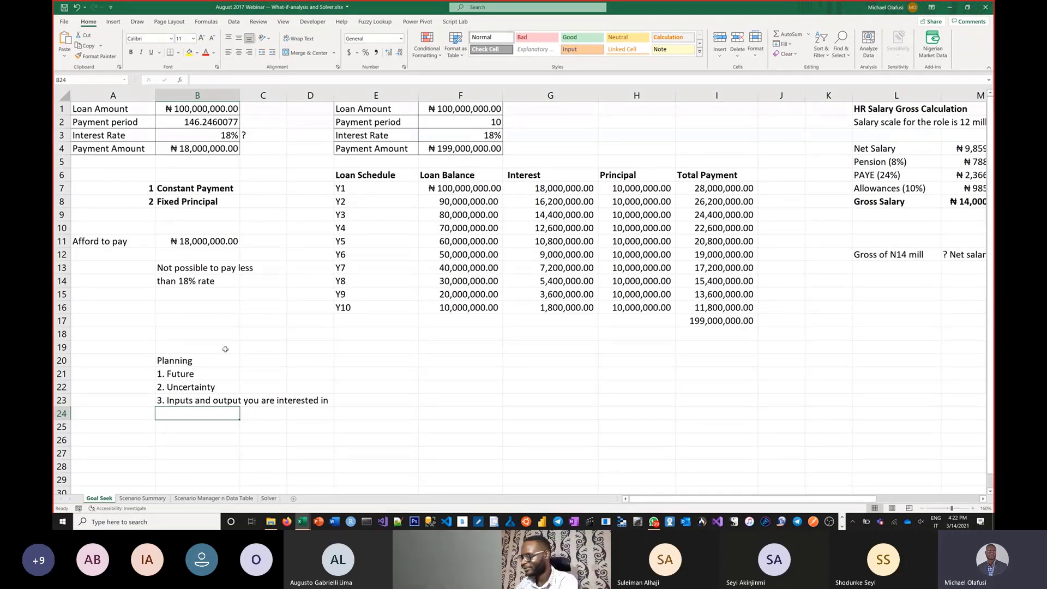
Step: Switch to the Forecast - Time Series workbook and close it without saving the changes
key(alt+Tab)
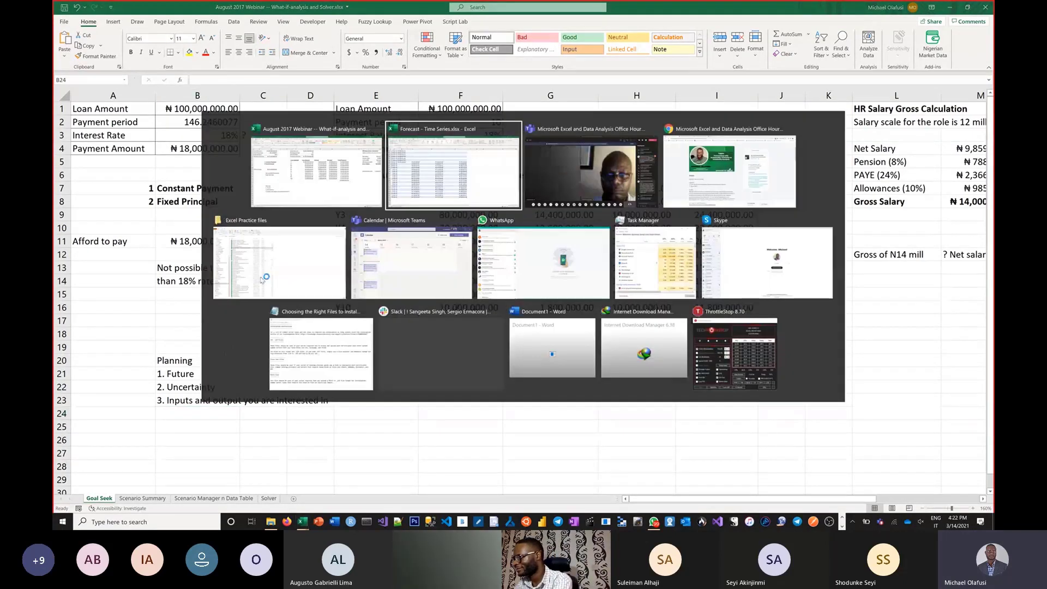
scroll(229, 235, up, 20)
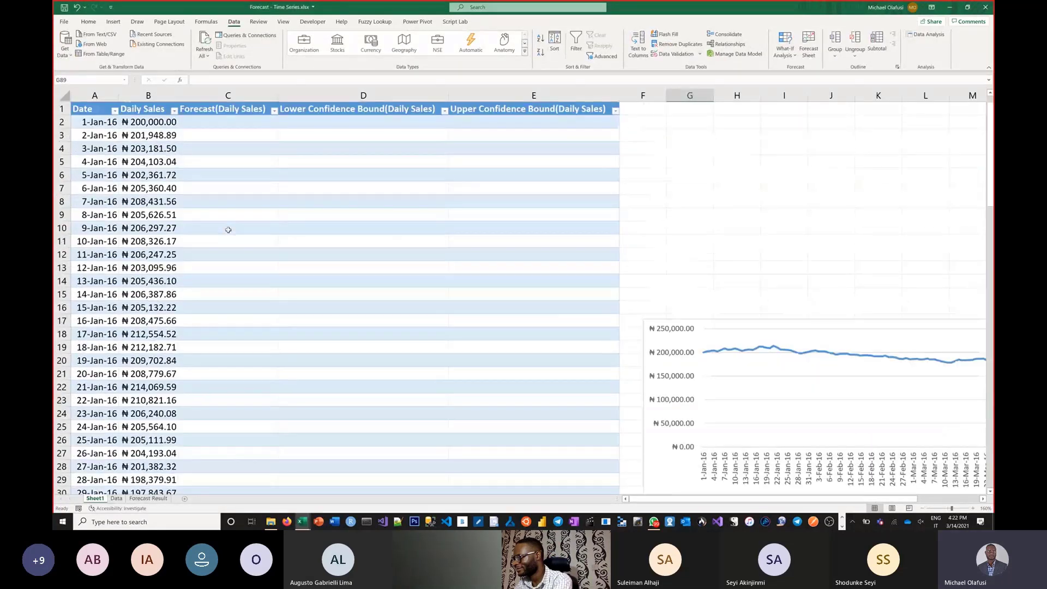
click(148, 200)
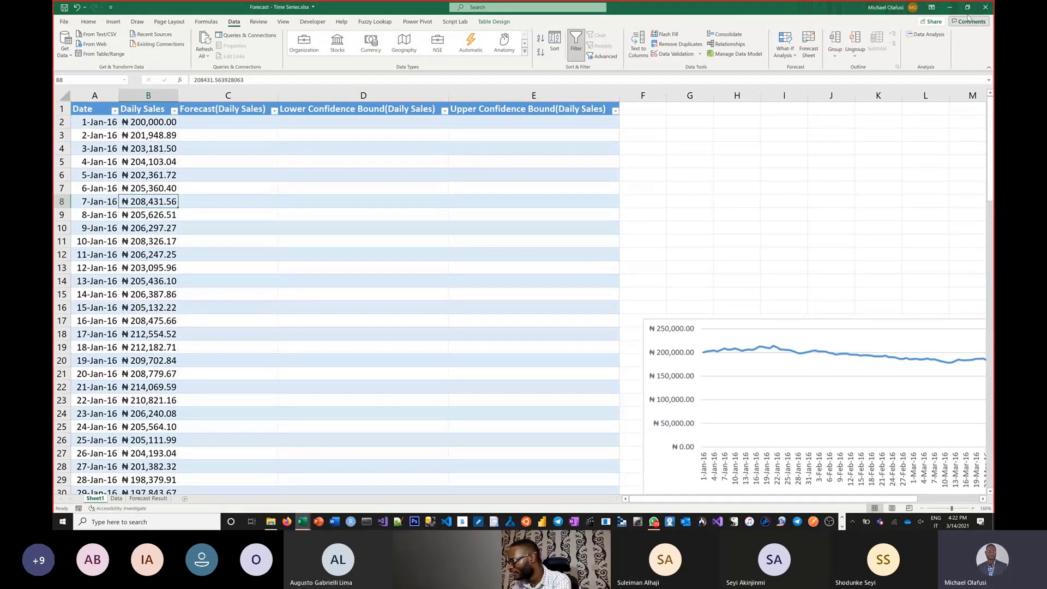
click(986, 8)
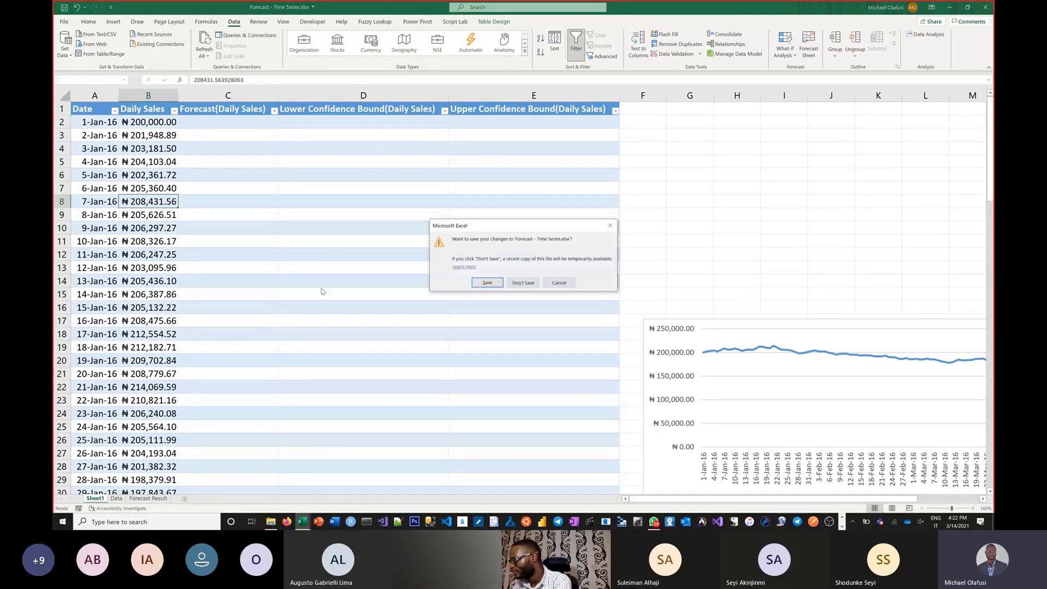
click(516, 281)
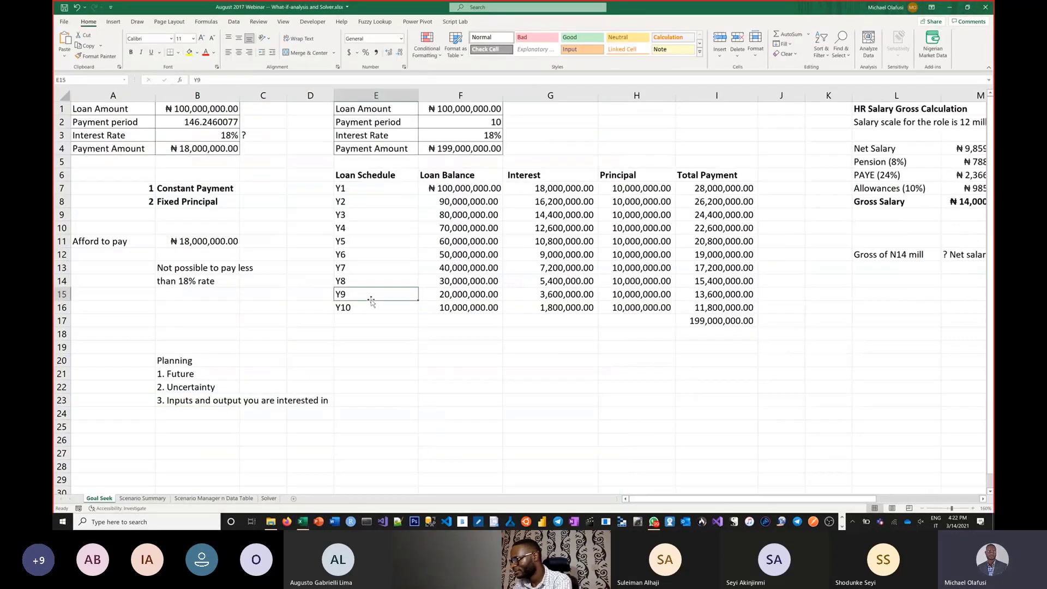
Step: Reopen Forecast - Time Series.xlsx from the recent workbooks
key(ctrl+o)
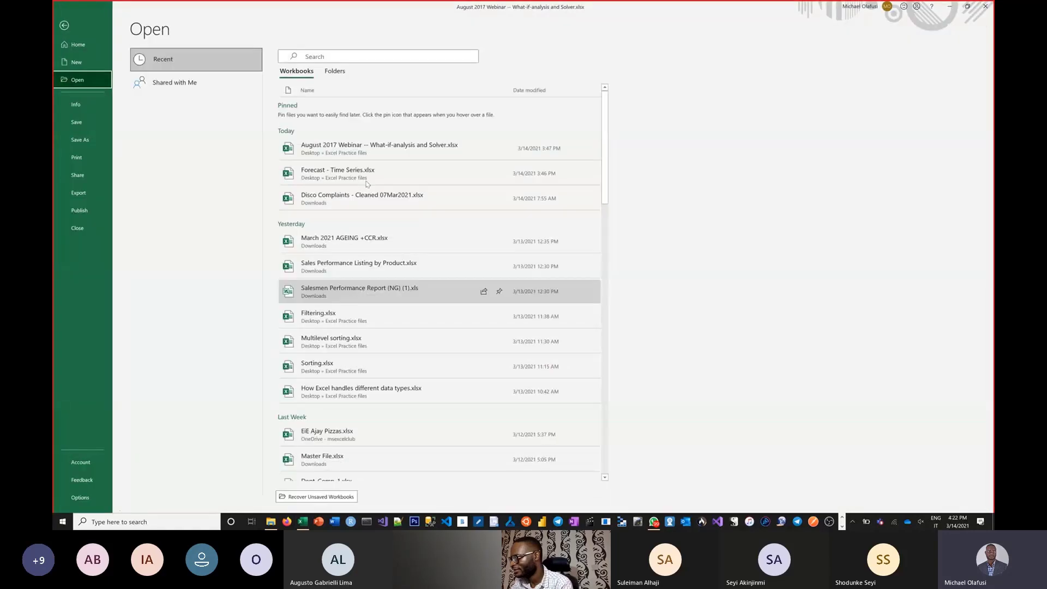
click(334, 179)
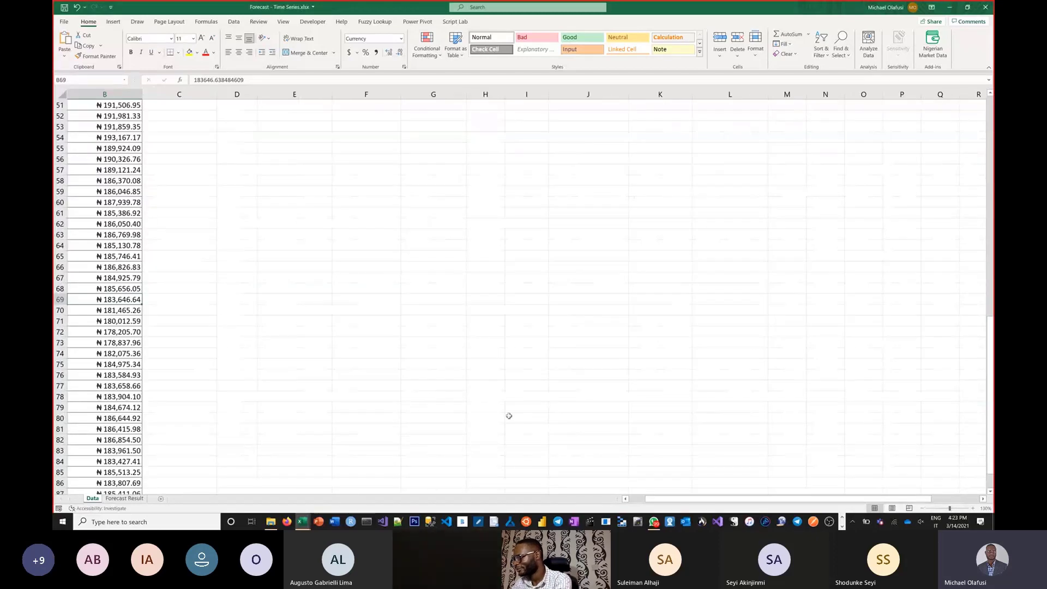
click(625, 499)
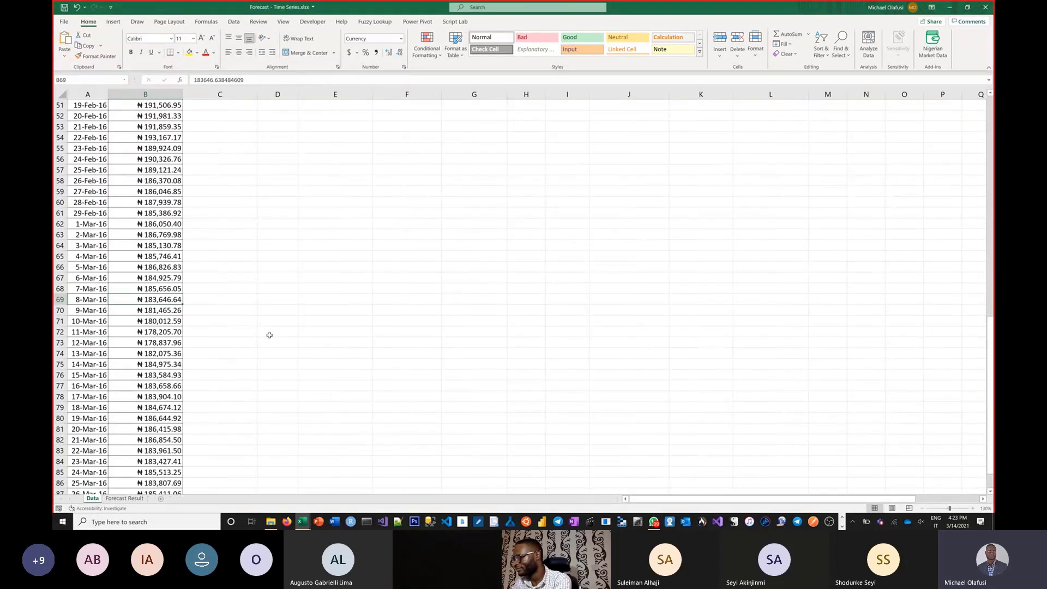
Step: Create a forecast sheet from the whole Date and Daily Sales range, expanding the options and keeping the forecast end at 4/19/2016 with a 95% confidence interval
click(157, 249)
key(ctrl+a)
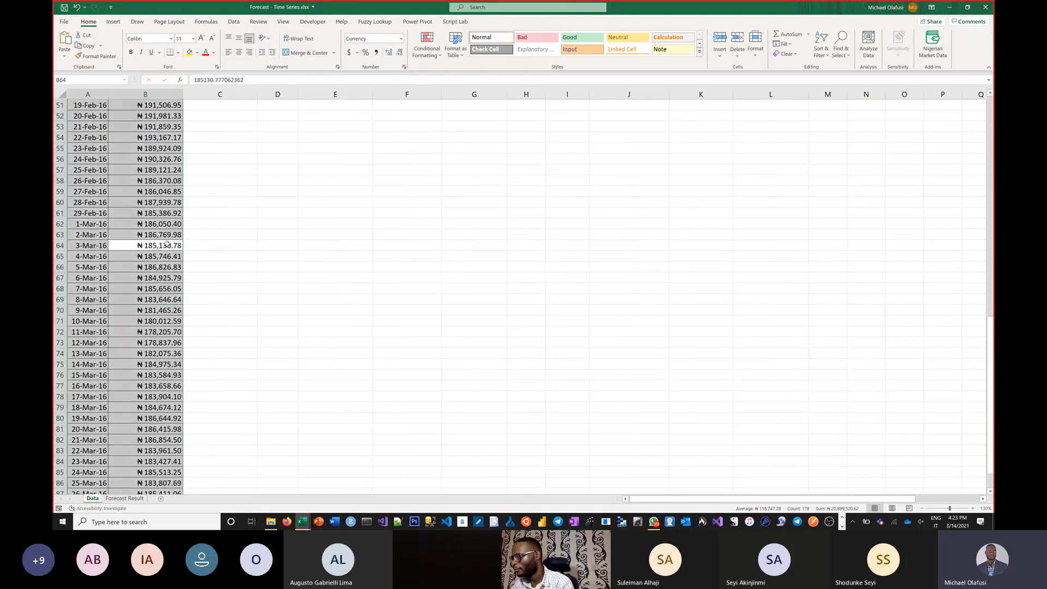
scroll(167, 244, up, 7)
scroll(166, 243, up, 10)
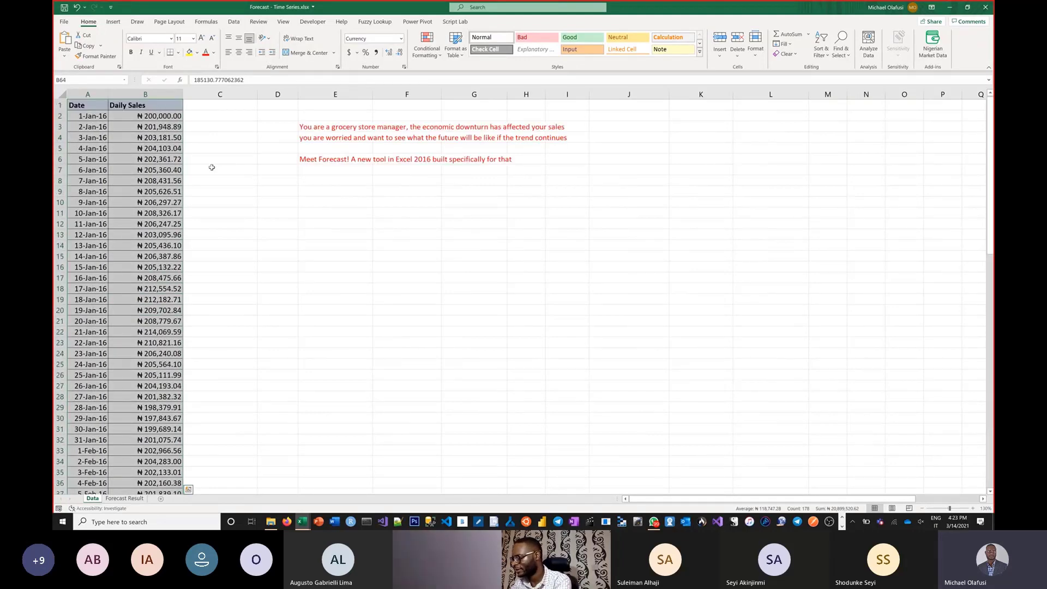
key(ctrl+q)
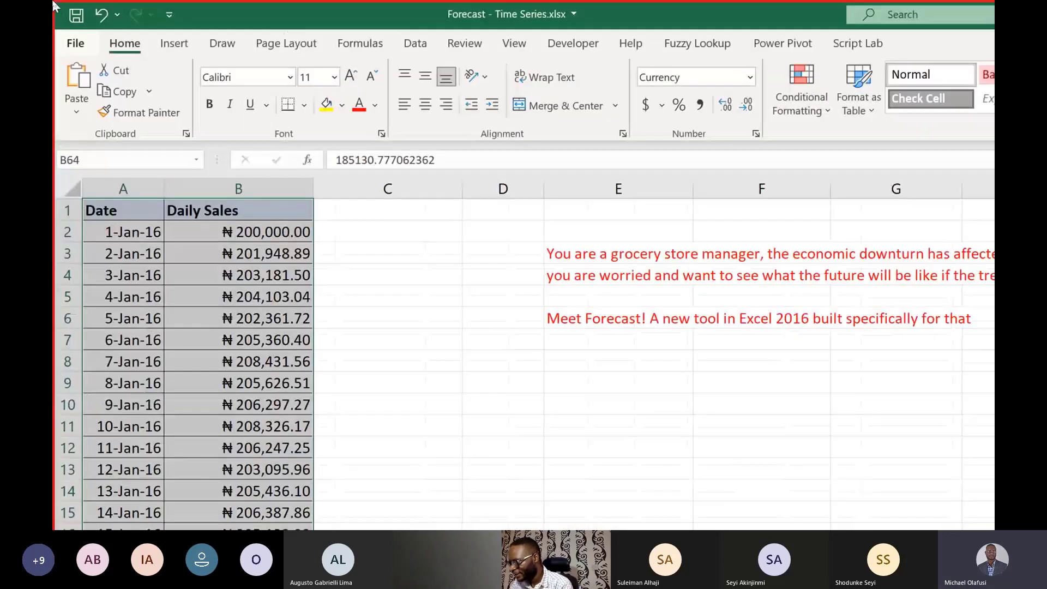
click(421, 46)
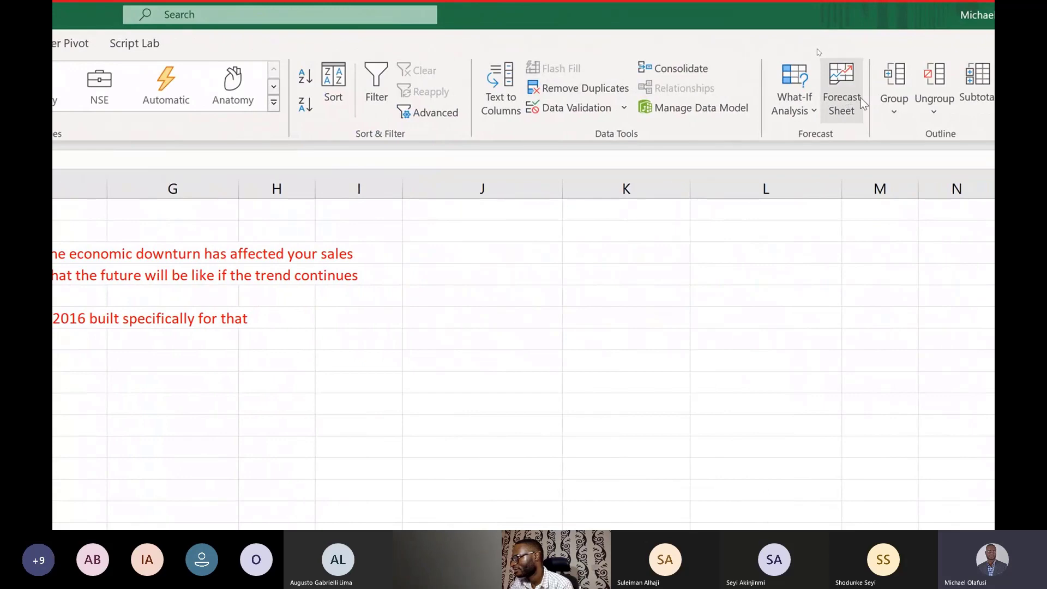
click(851, 99)
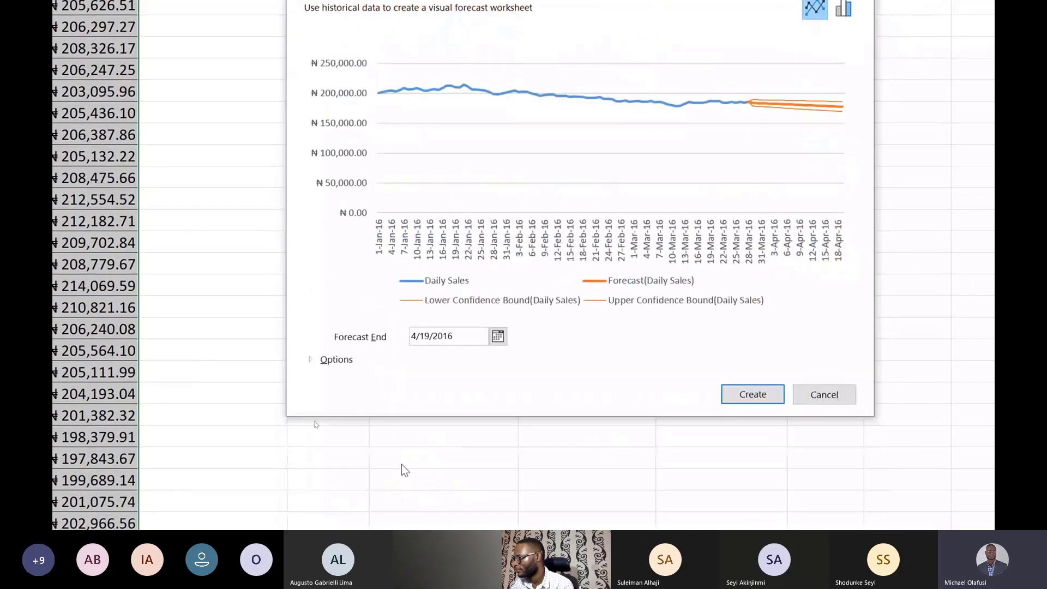
click(311, 360)
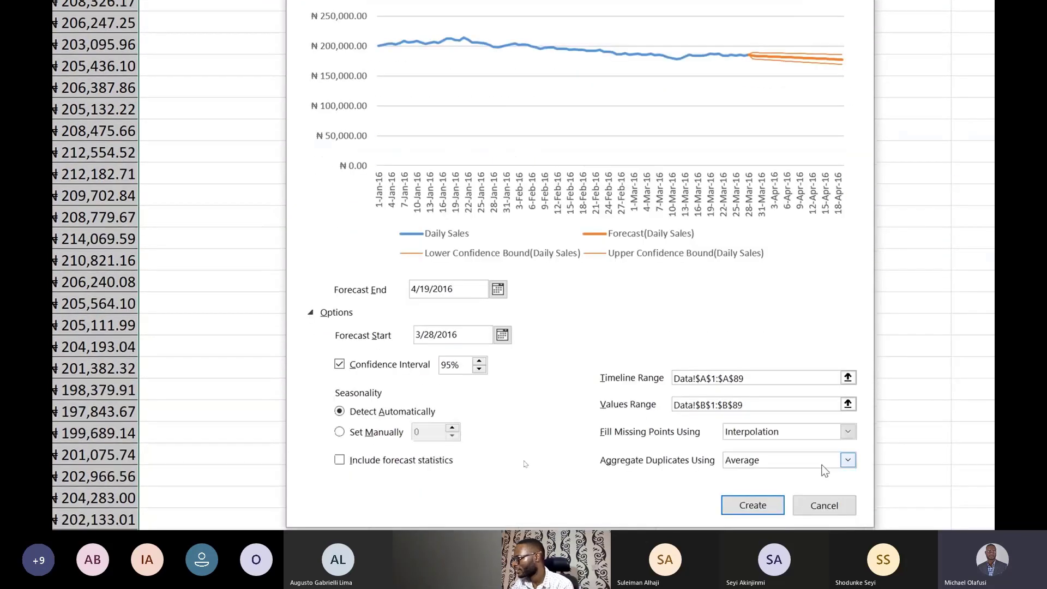
click(771, 503)
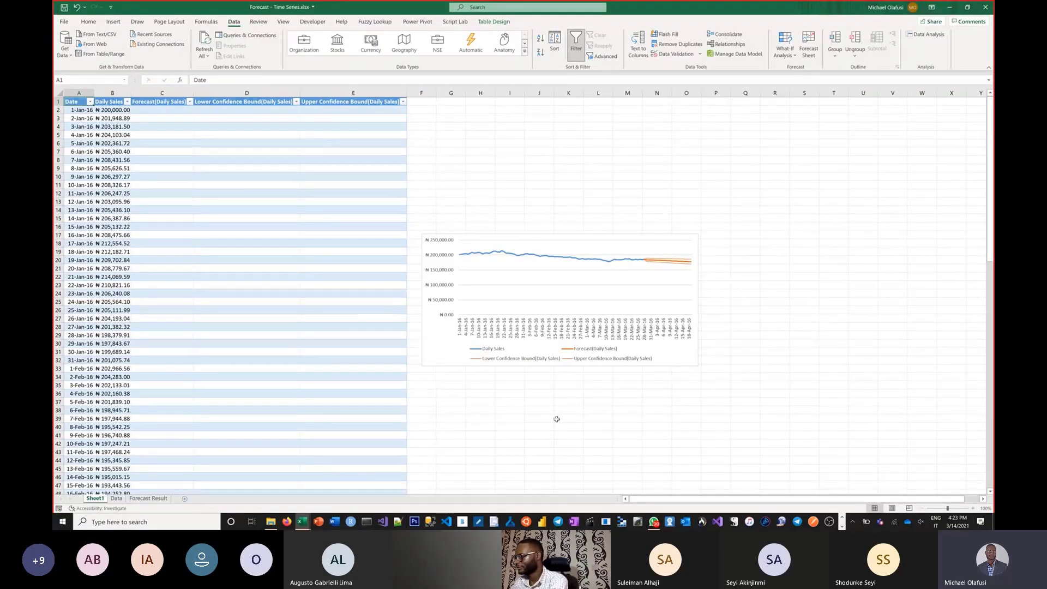
click(557, 419)
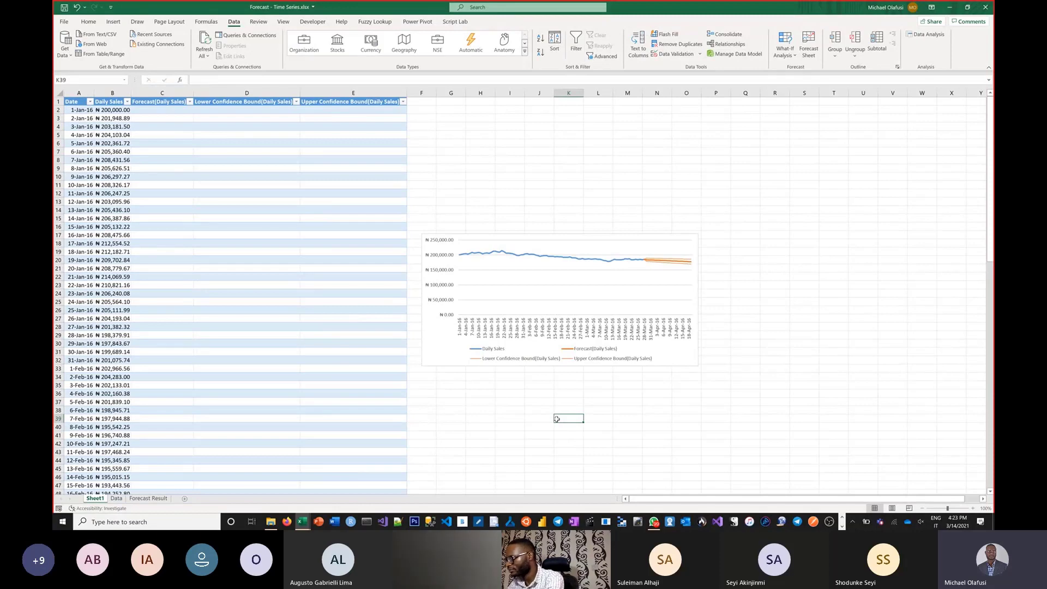
Step: Return to the August 2017 Webinar workbook's Goal Seek sheet, select B24 below the planning points, and show them beside the loan tables
key(alt+Tab)
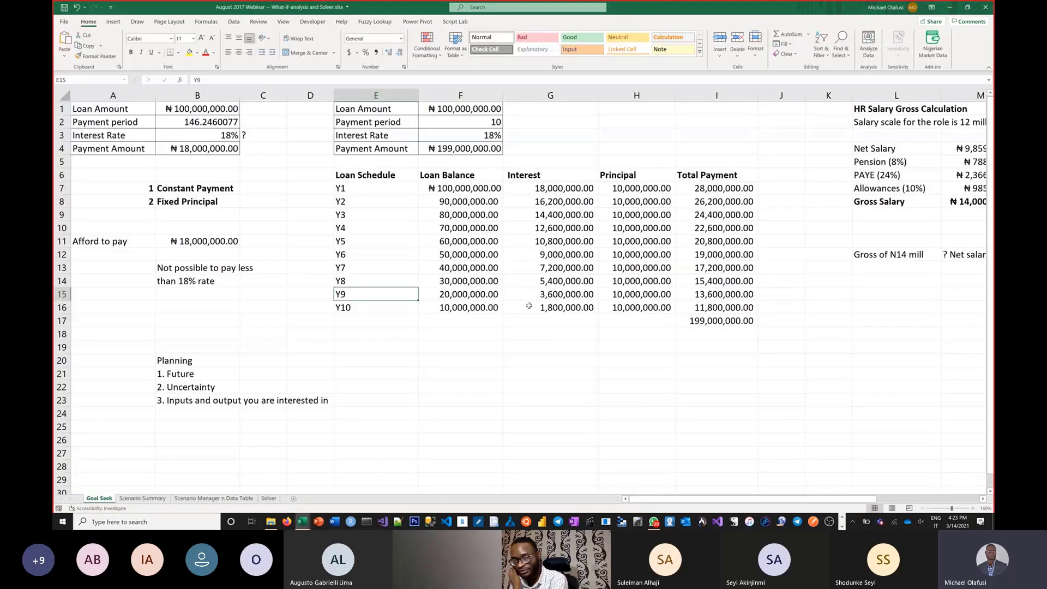
click(186, 413)
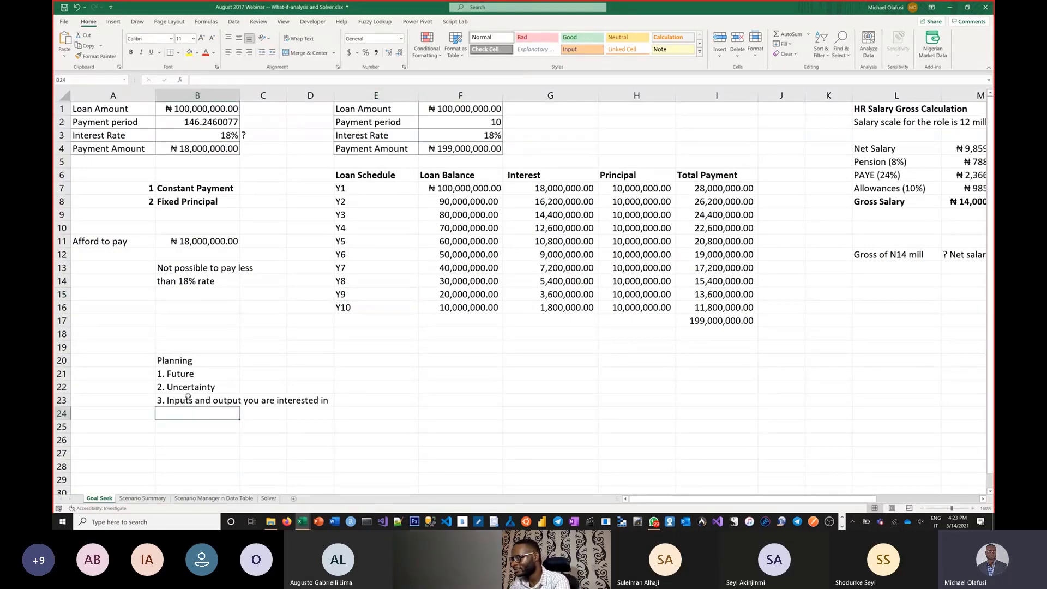
scroll(188, 388, up, 1)
drag(669, 499, 557, 484)
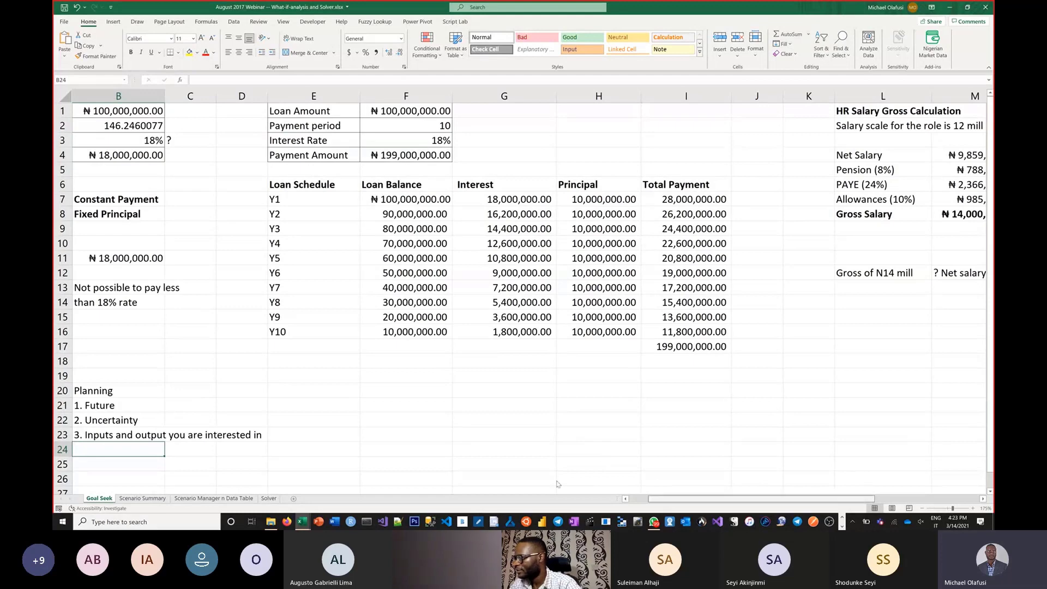
scroll(267, 385, down, 1)
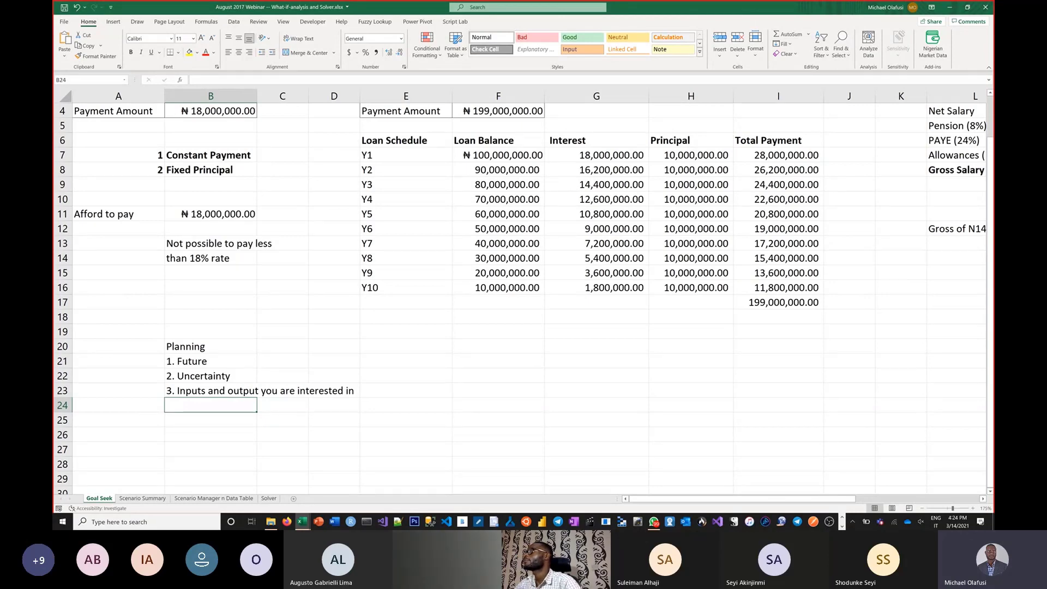
Step: Enter the heading "Planning Tools in Excel" in F20, on the same row as the Planning heading
key(alt+Tab)
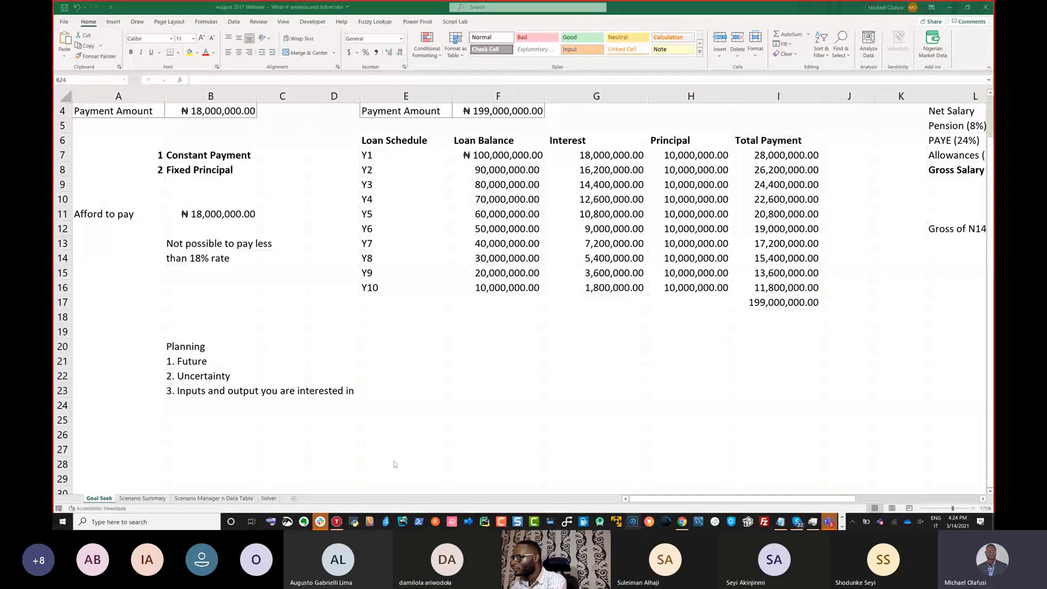
key(alt+Tab)
click(463, 346)
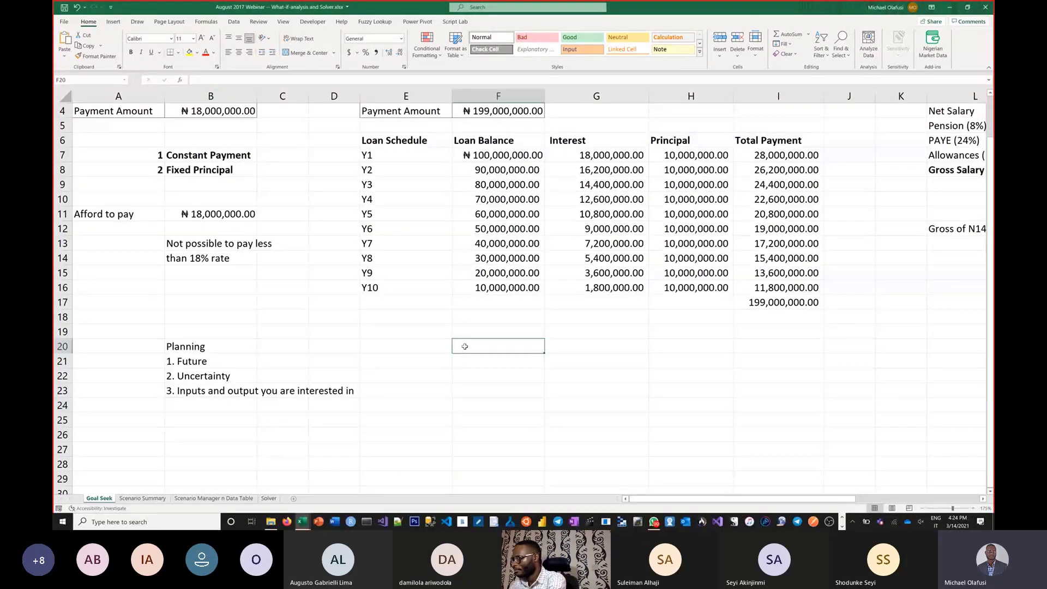
text(Plannon)
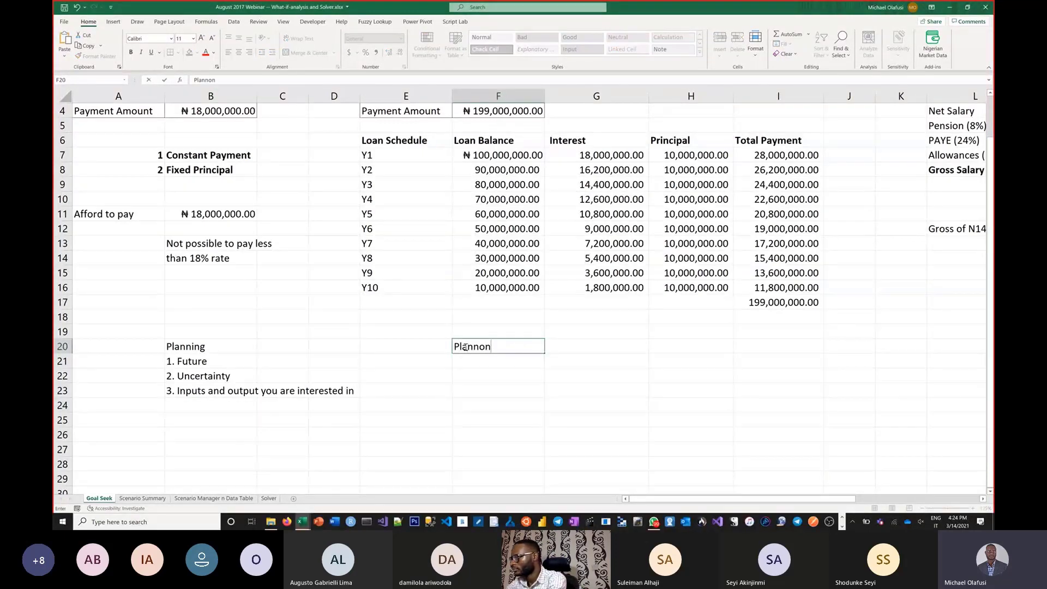
key(BackSpace)
key(BackSpace)
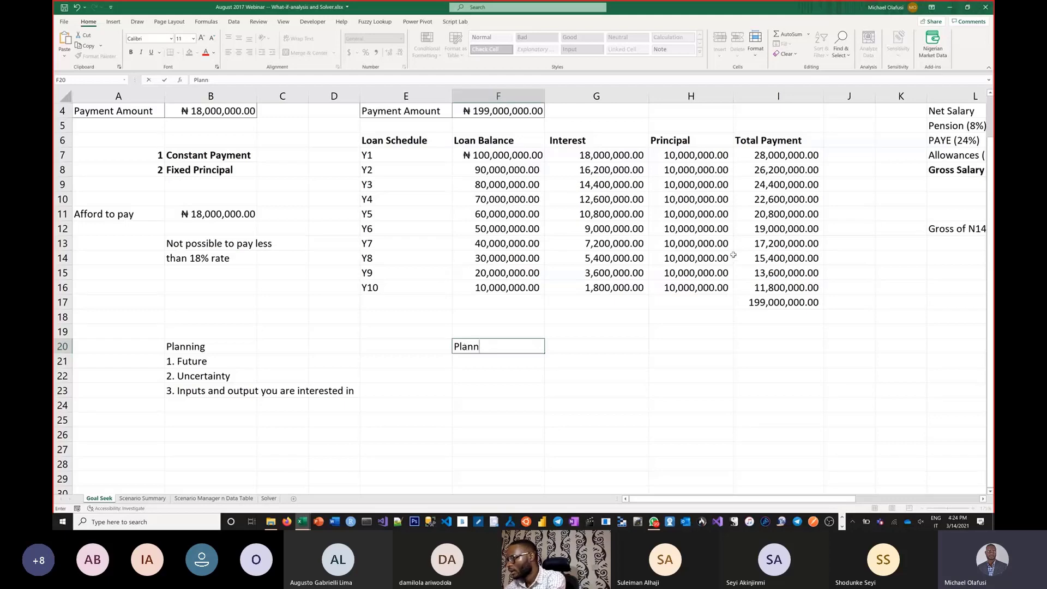
text(ing Tools in )
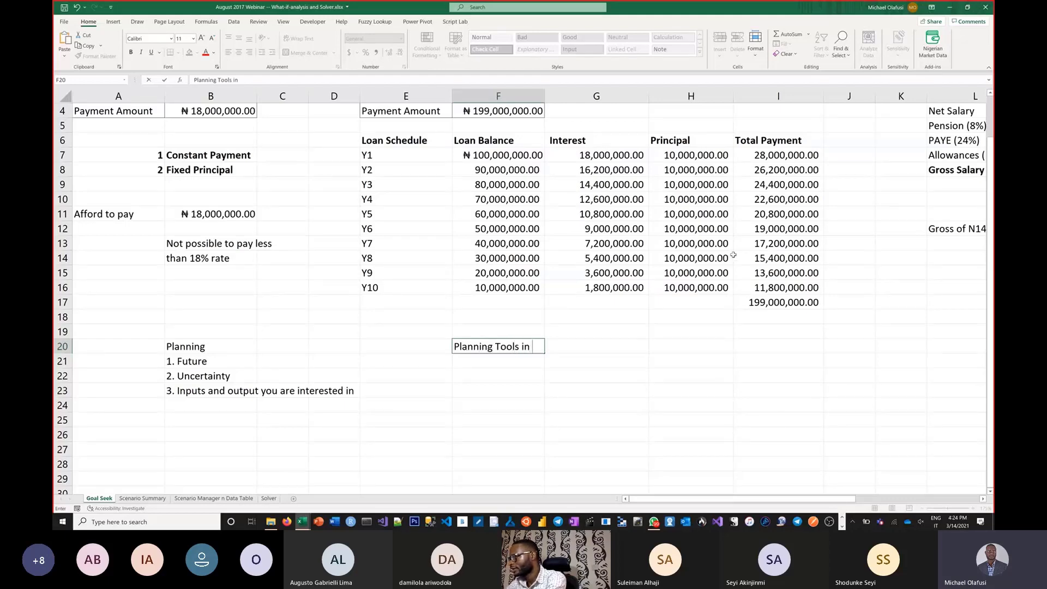
text(Excel)
key(Return)
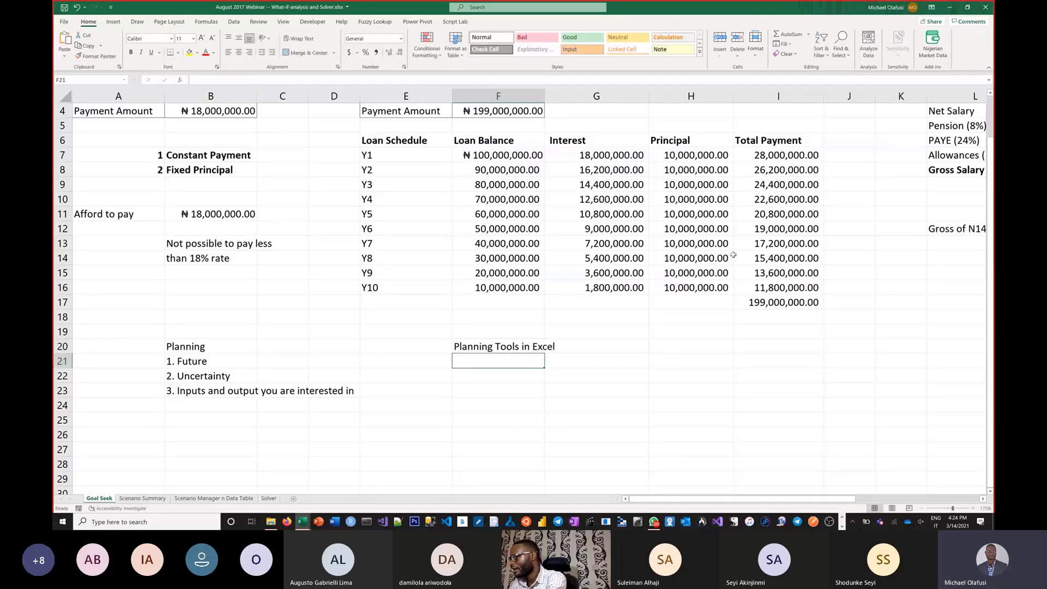
Step: Enter "1) Forecast tool" in F21 as the first item under the Planning Tools in Excel heading
text(1) Foresc)
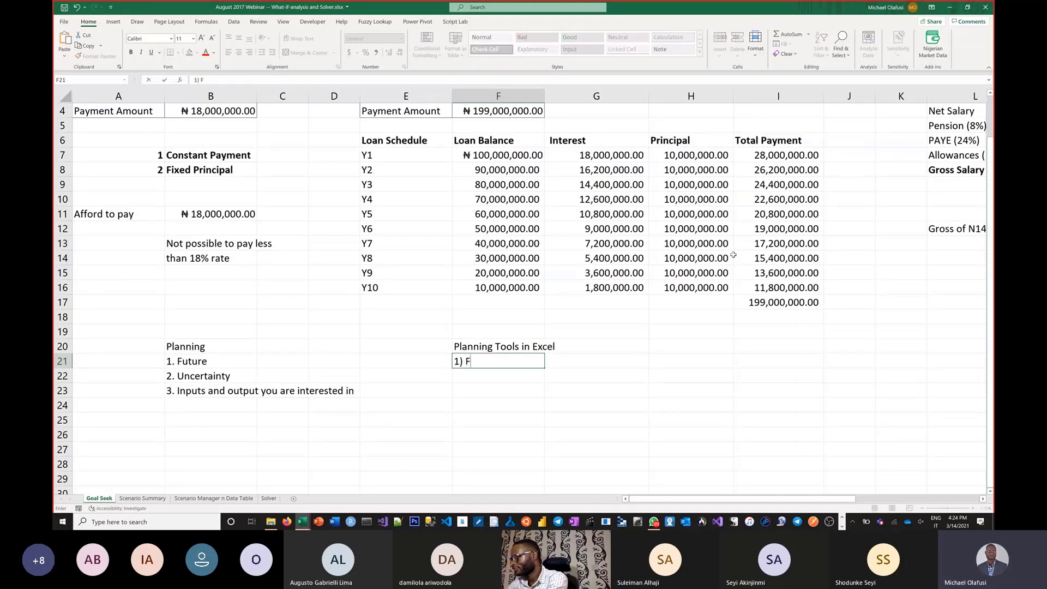
key(BackSpace)
key(BackSpace)
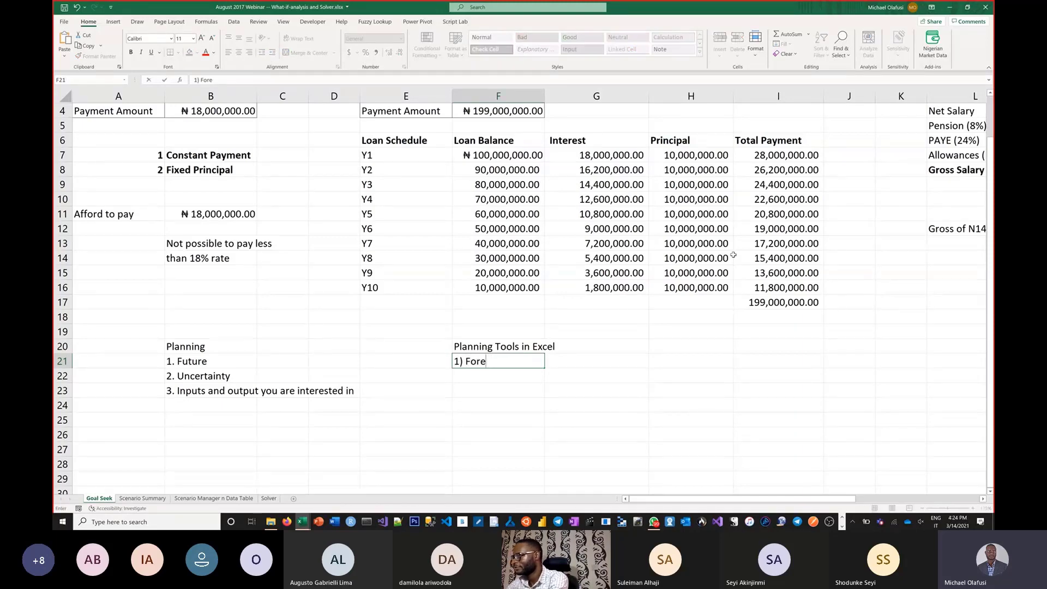
text(cast)
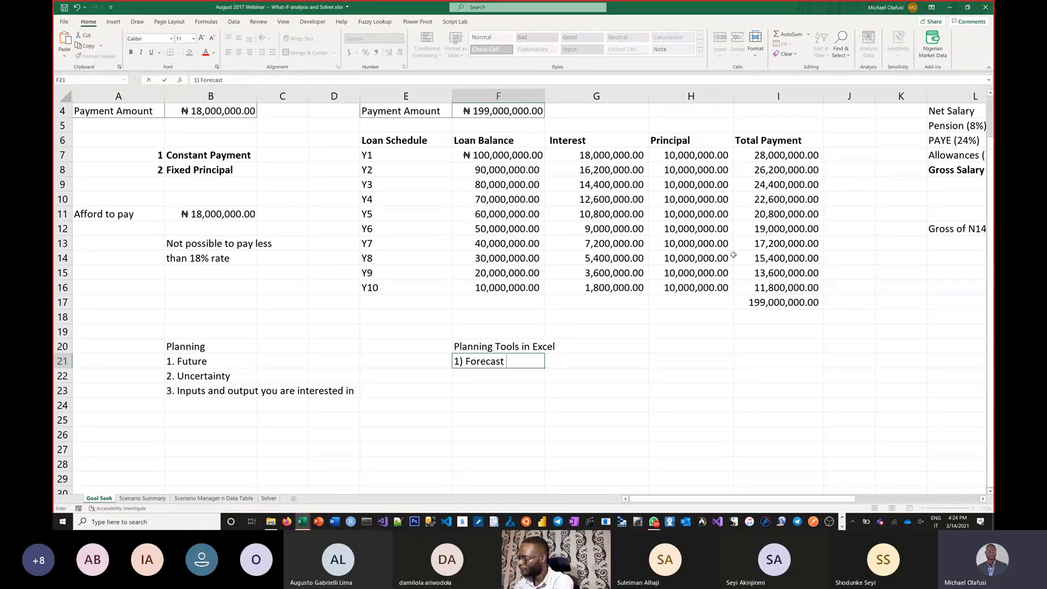
text(ool)
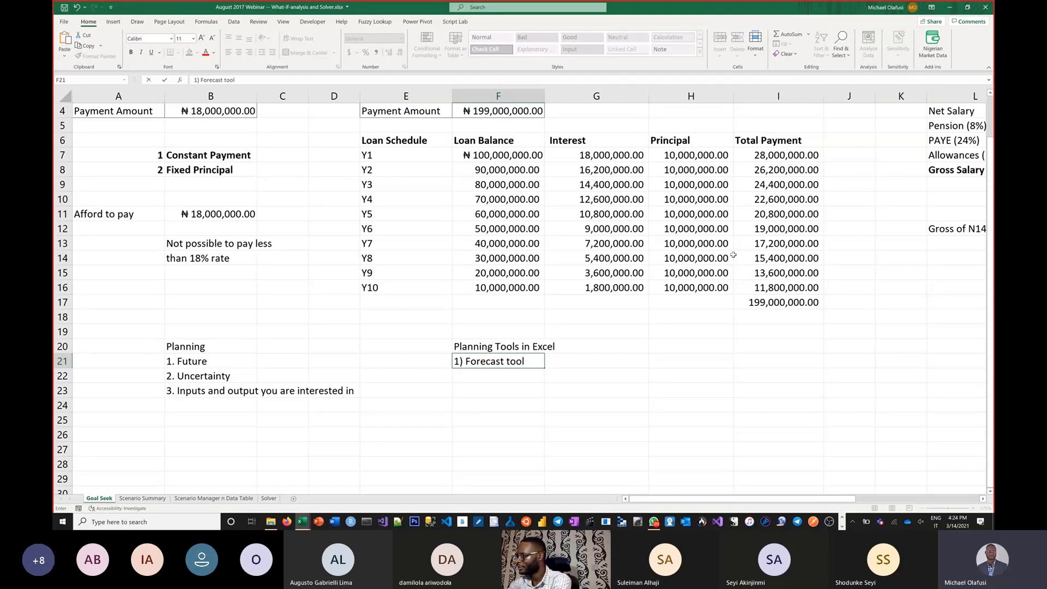
key(Return)
Step: Add "2) Goal Seek" in F22 as the second planning tool
text(2)
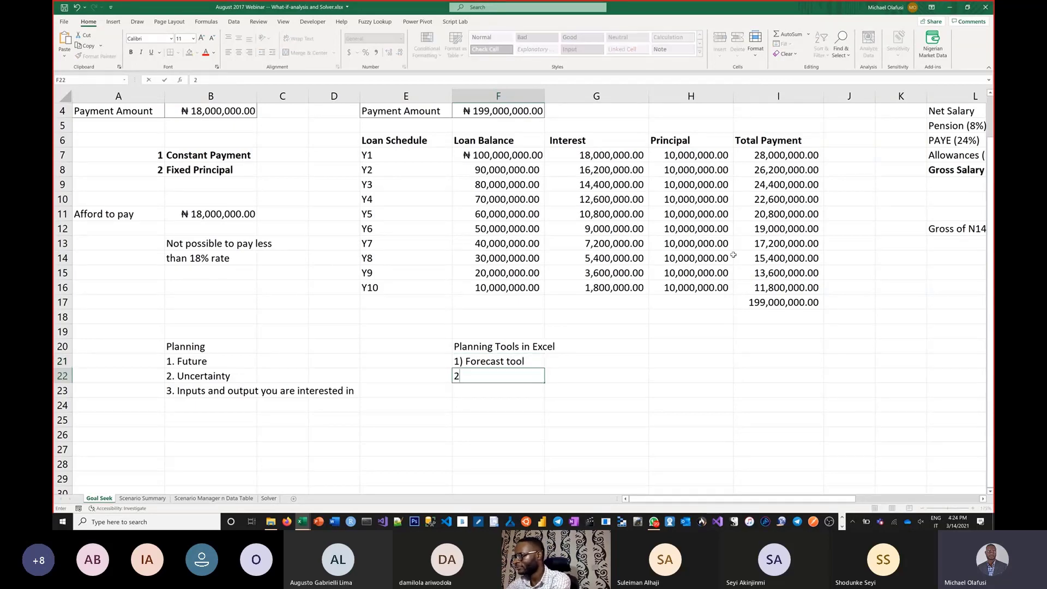
text(=)
text() Go)
text(al Seek)
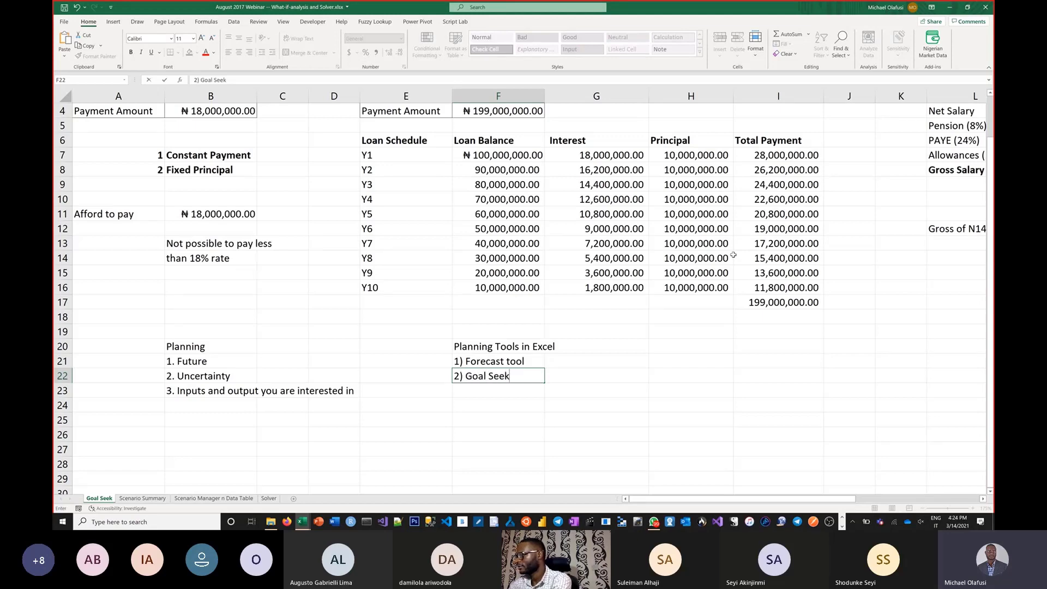
key(Return)
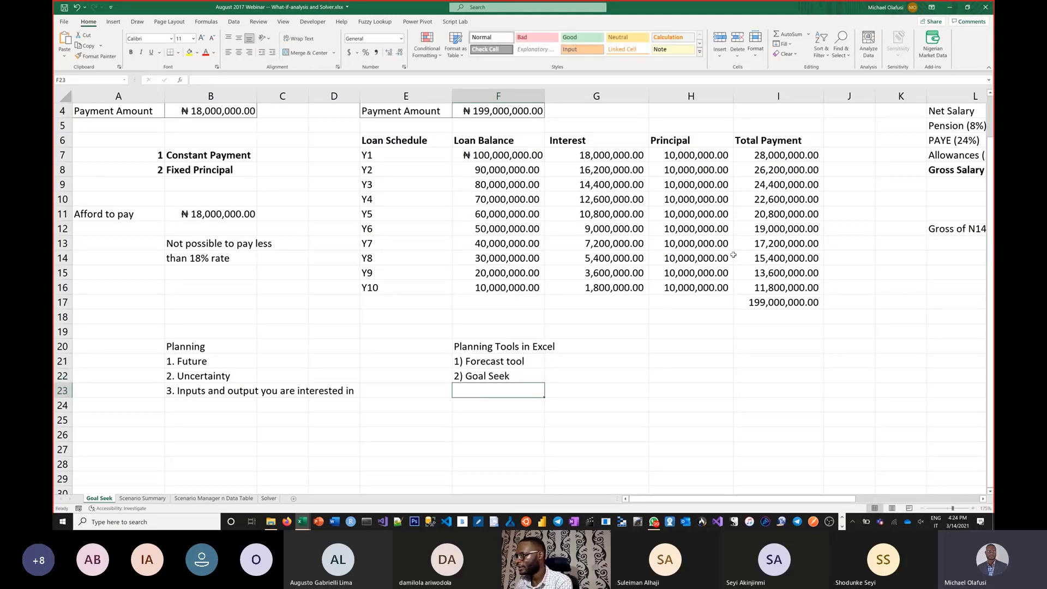
Step: Add "3) Scenario Manager" in F23 as the third planning tool
text(3)
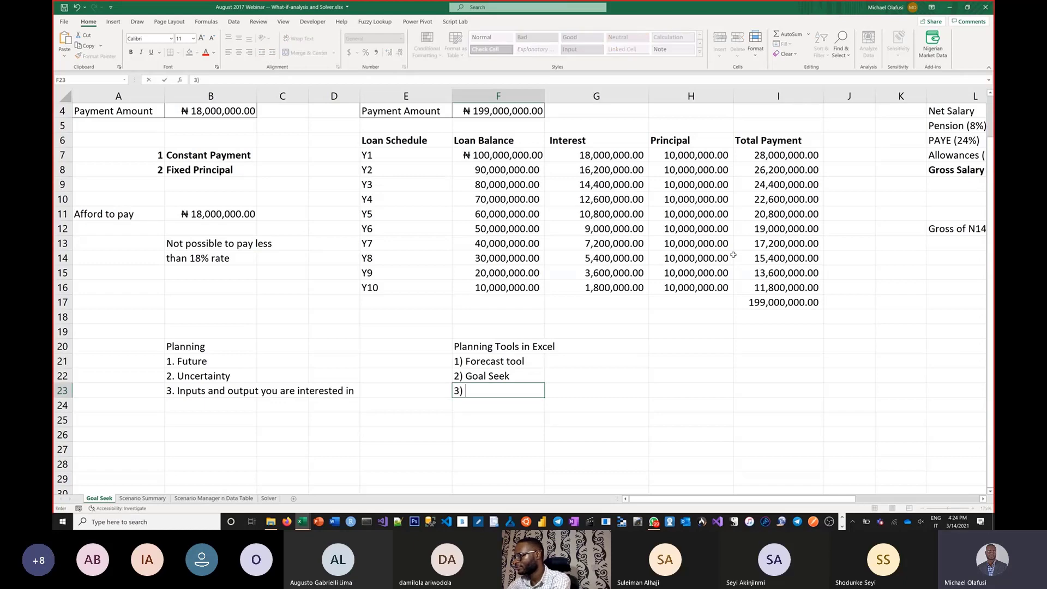
text() Scn)
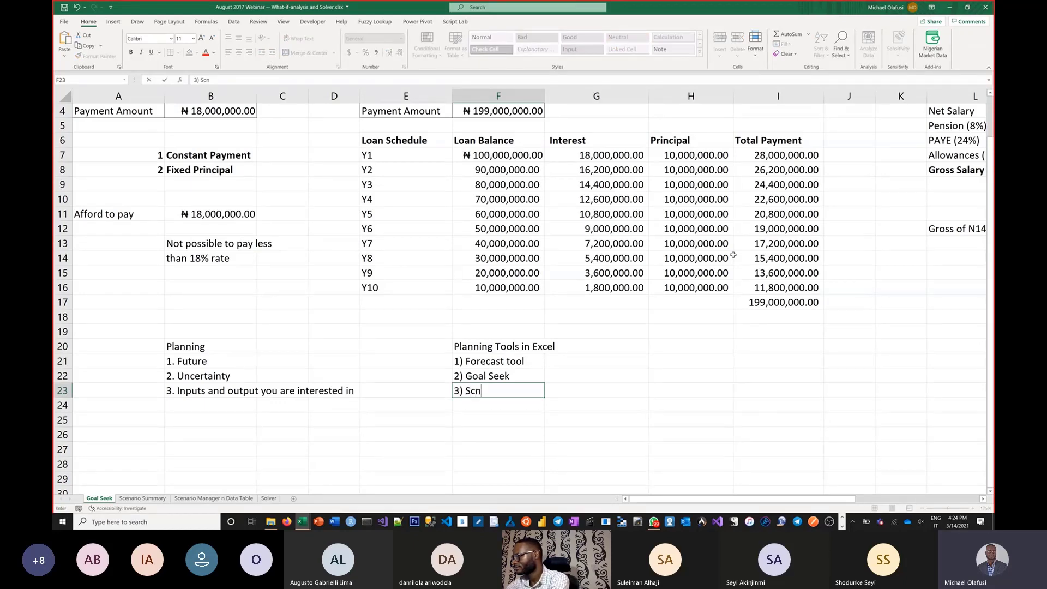
key(BackSpace)
text(en)
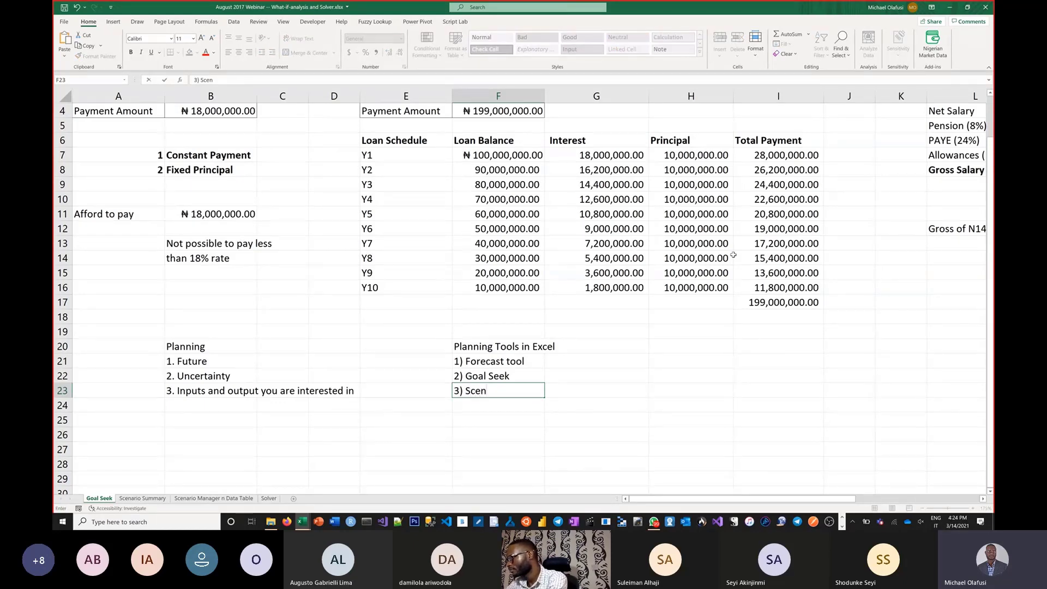
text(ario Manag)
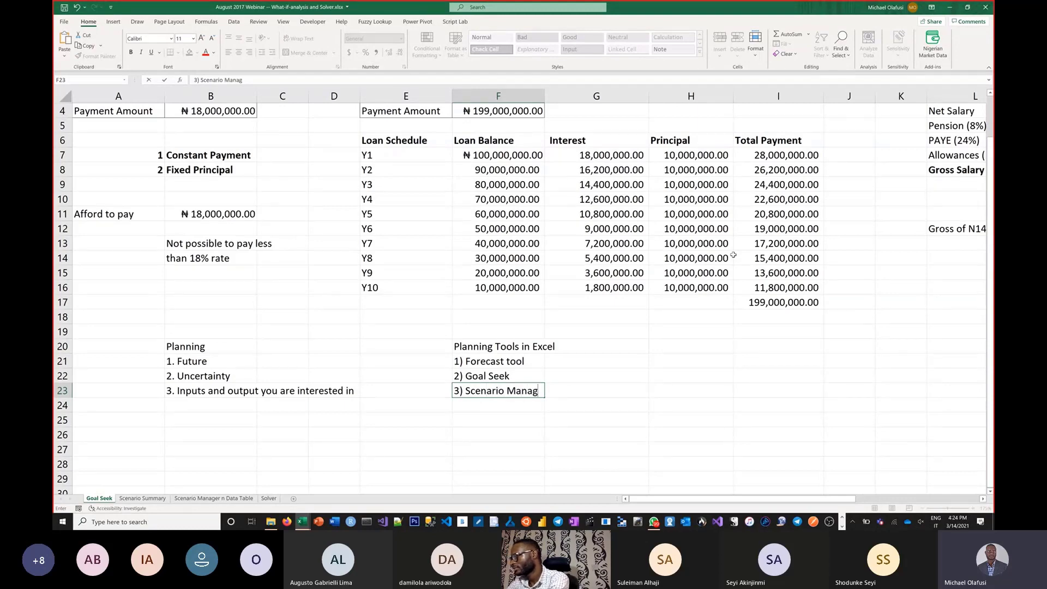
text(er)
key(Return)
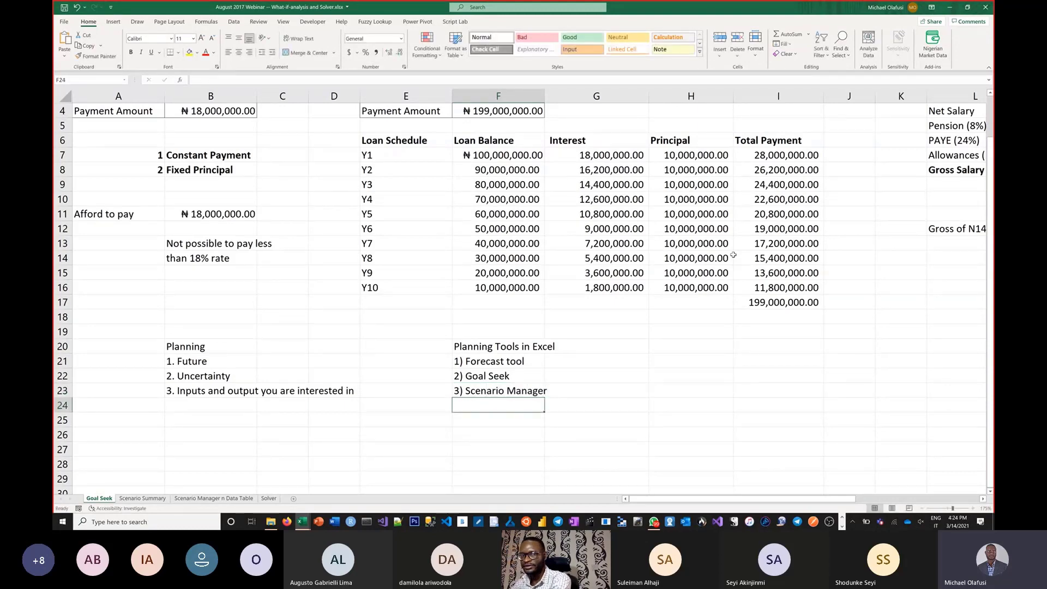
Step: Add "4) Data Table" in F24 as the fourth planning tool
text(4)
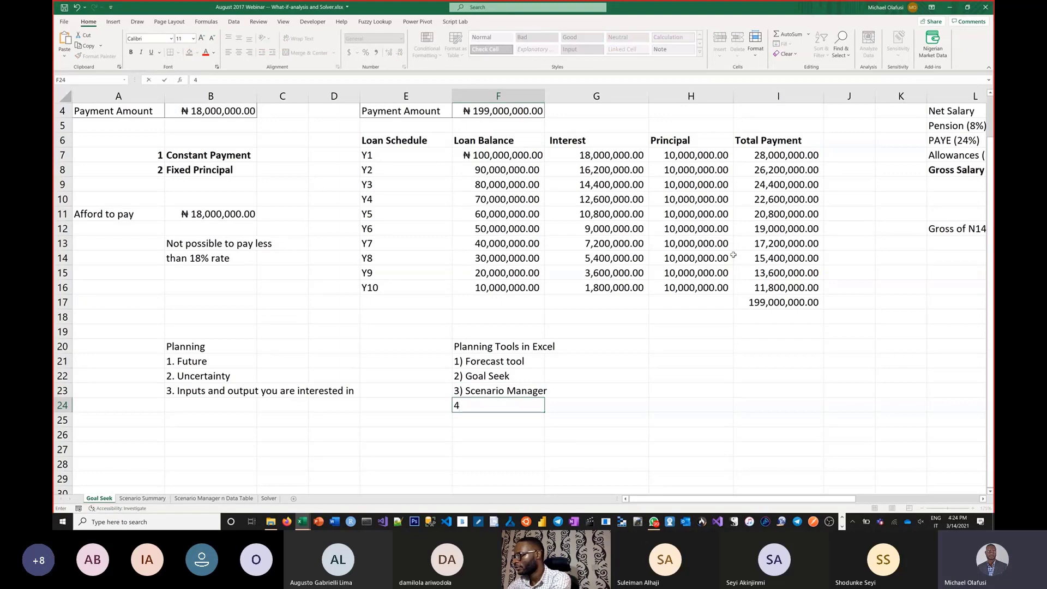
text() Data Table)
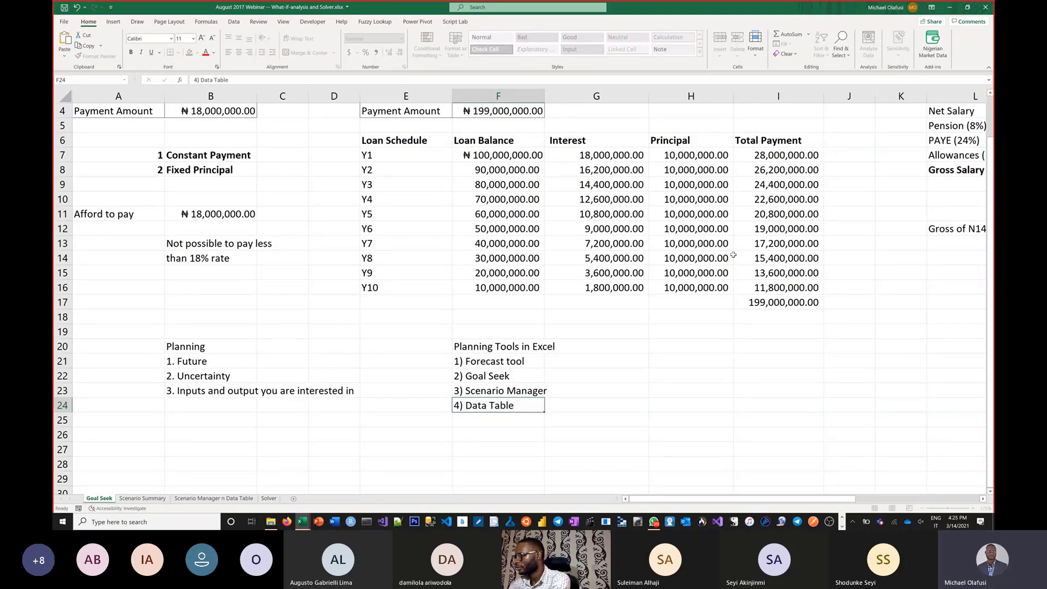
key(Return)
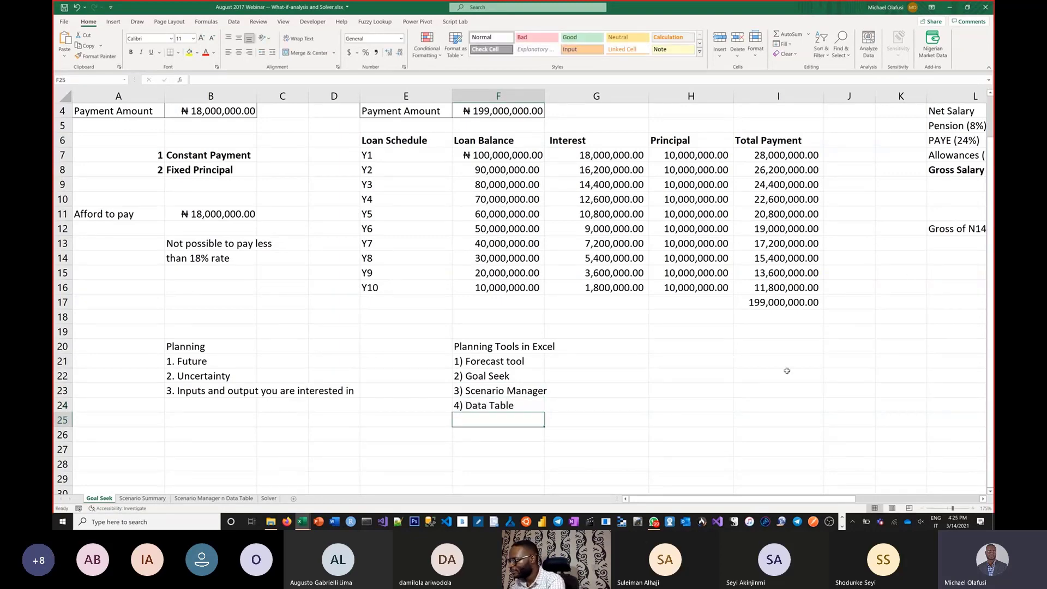
click(665, 383)
scroll(665, 384, up, 1)
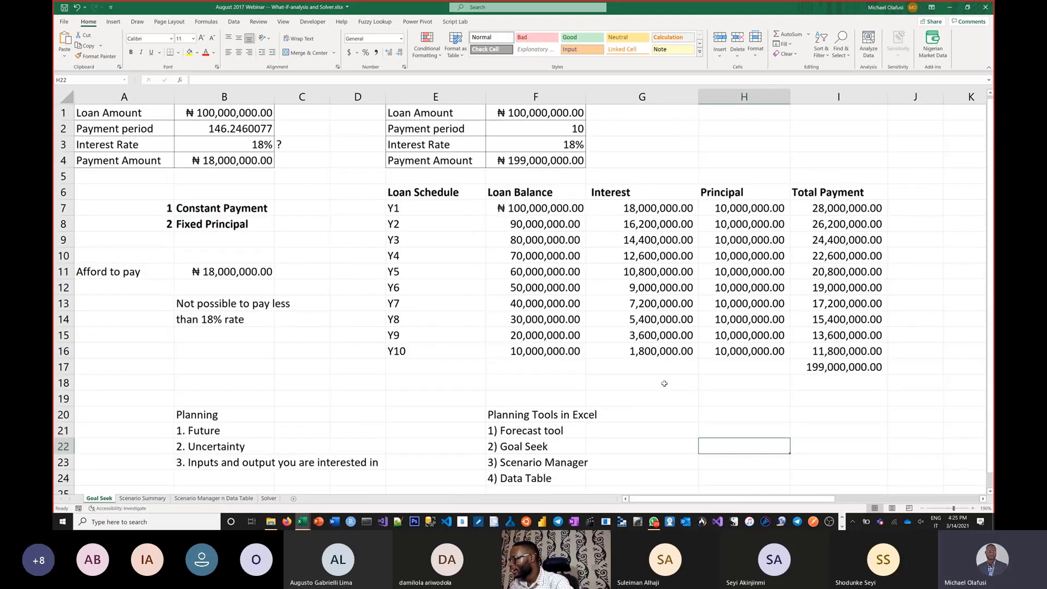
scroll(665, 384, down, 1)
ctrl+scroll(526, 282, up, 1)
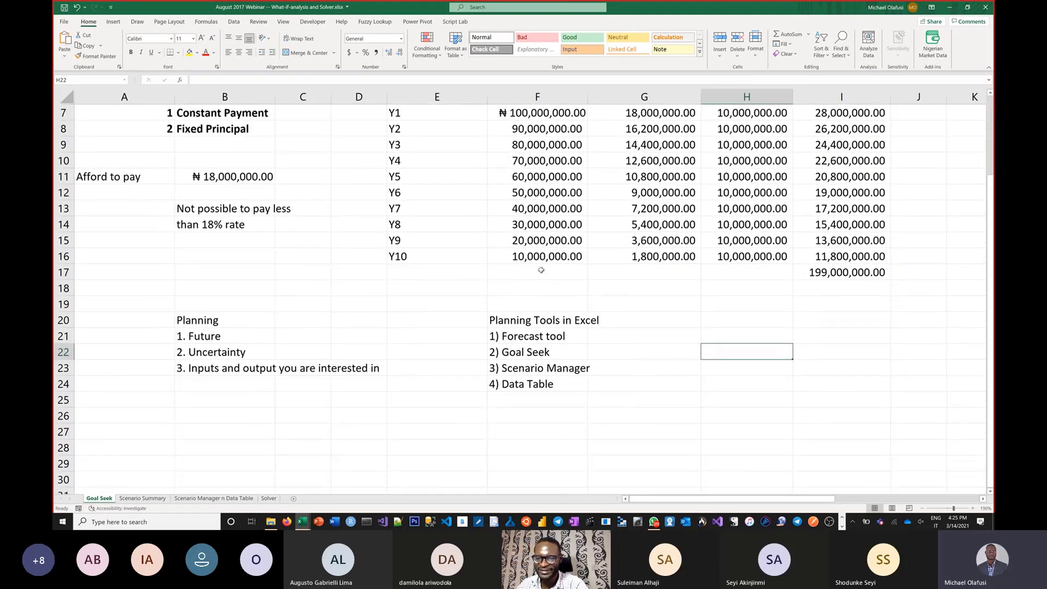
click(465, 428)
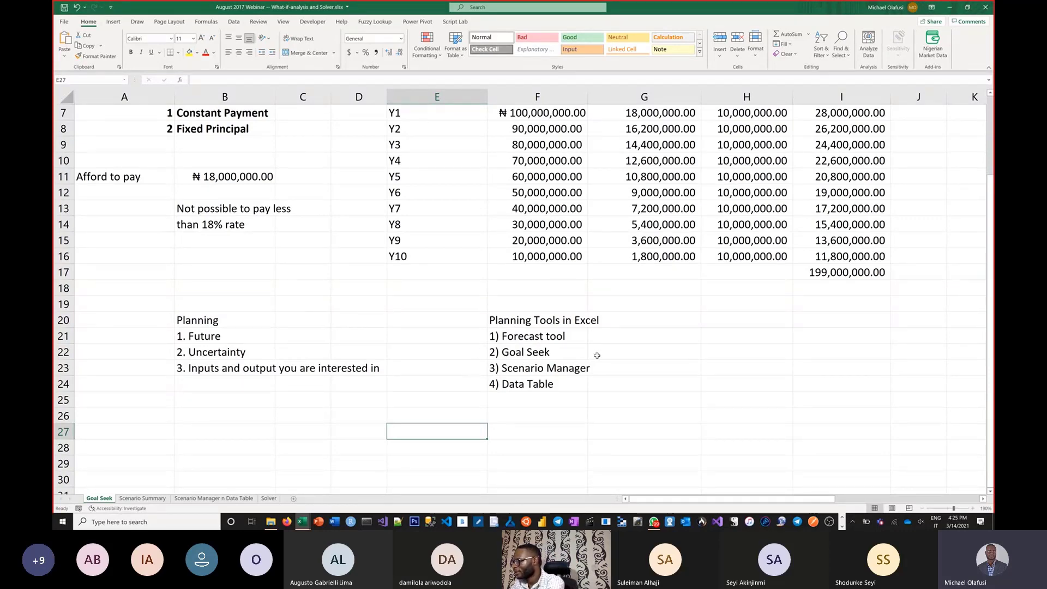
Step: Write the note "- is to determine the right input to get a desired output" in G22 beside Goal Seek
click(598, 355)
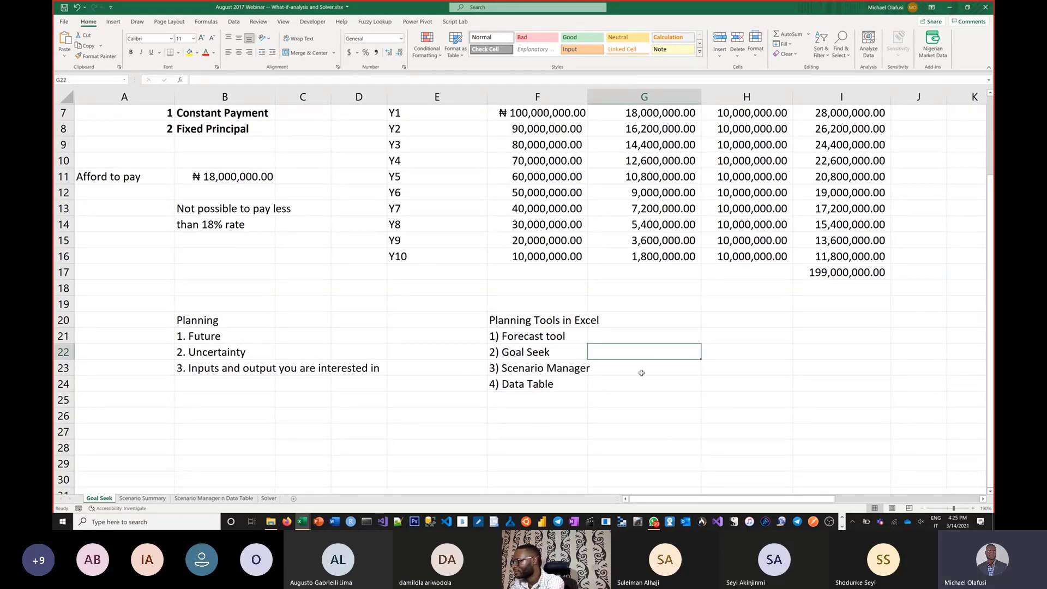
text('-)
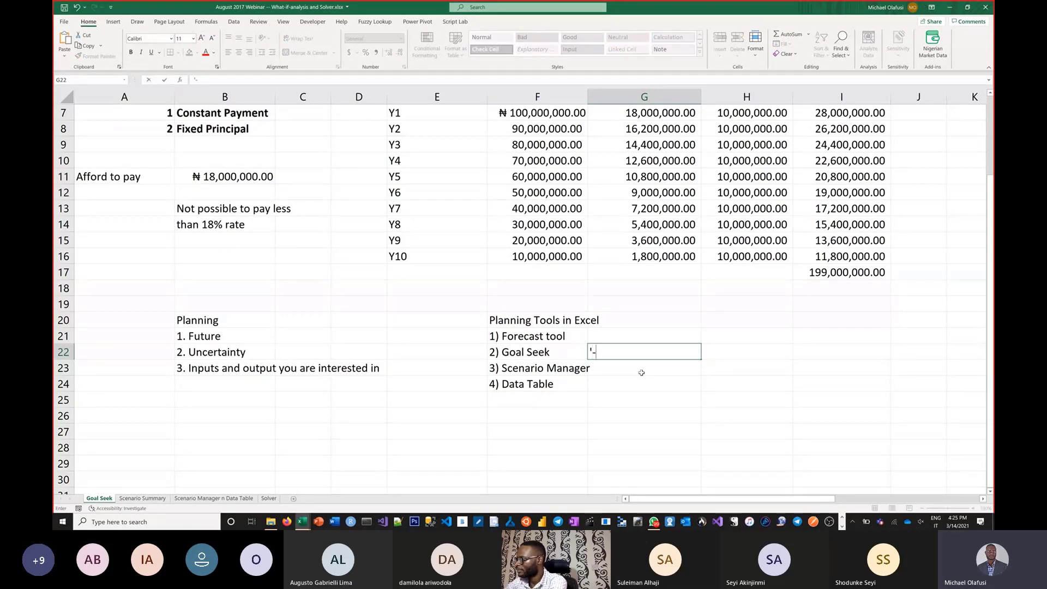
text( is)
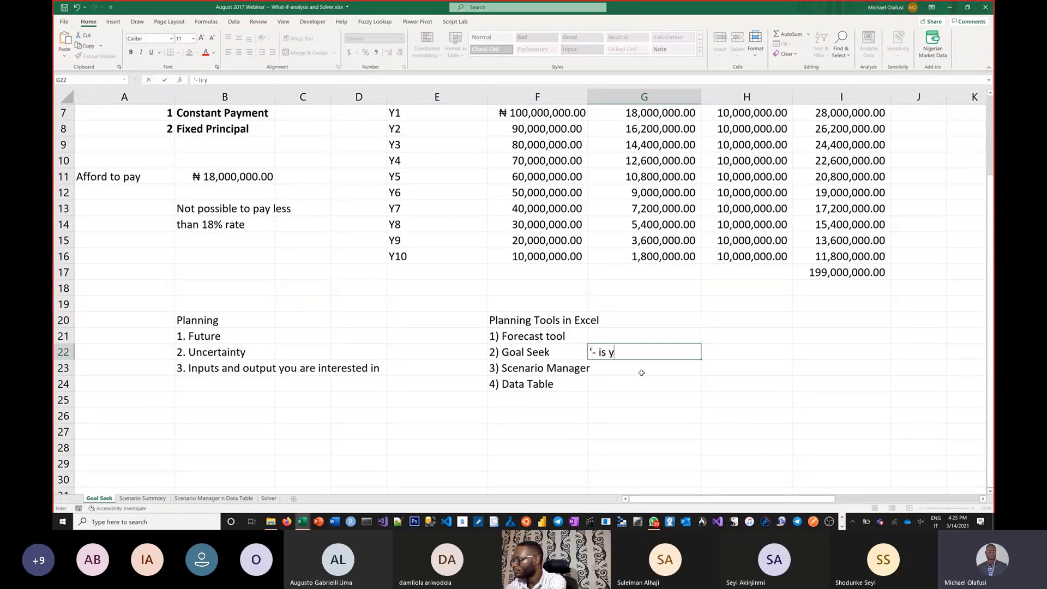
text( to )
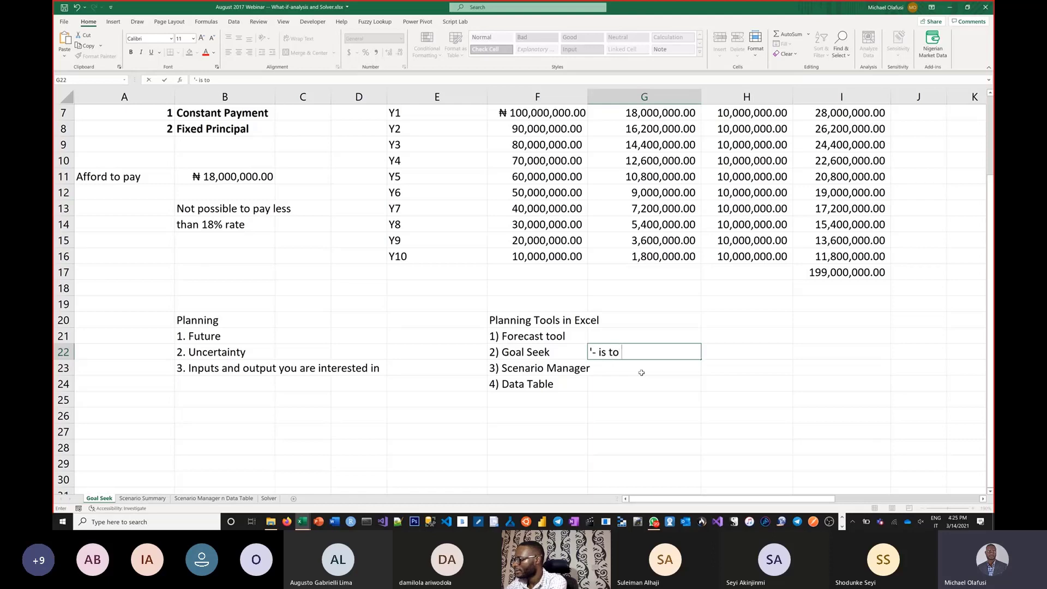
text(determine )
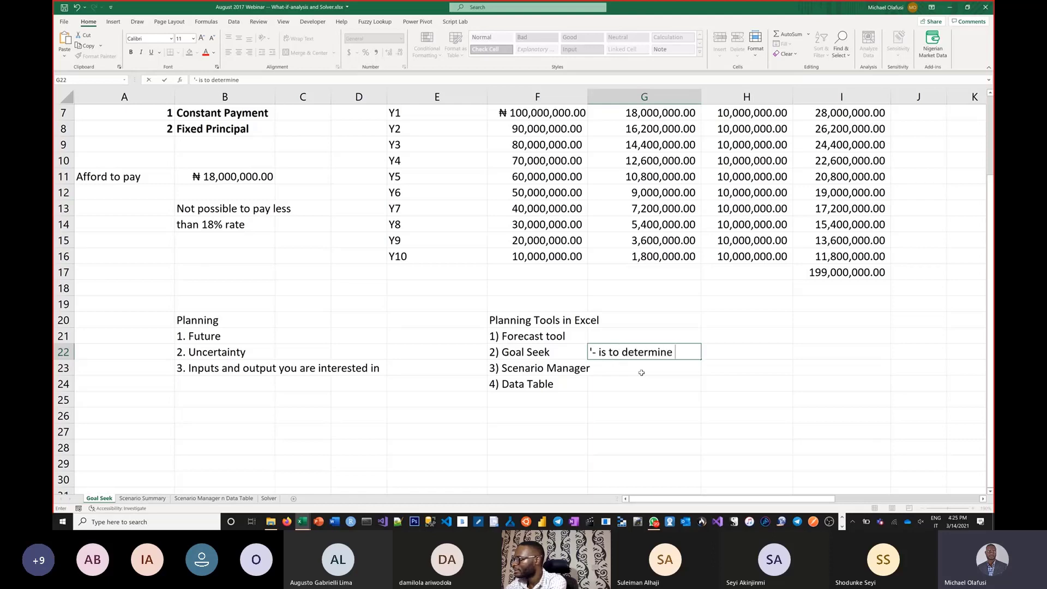
text(the)
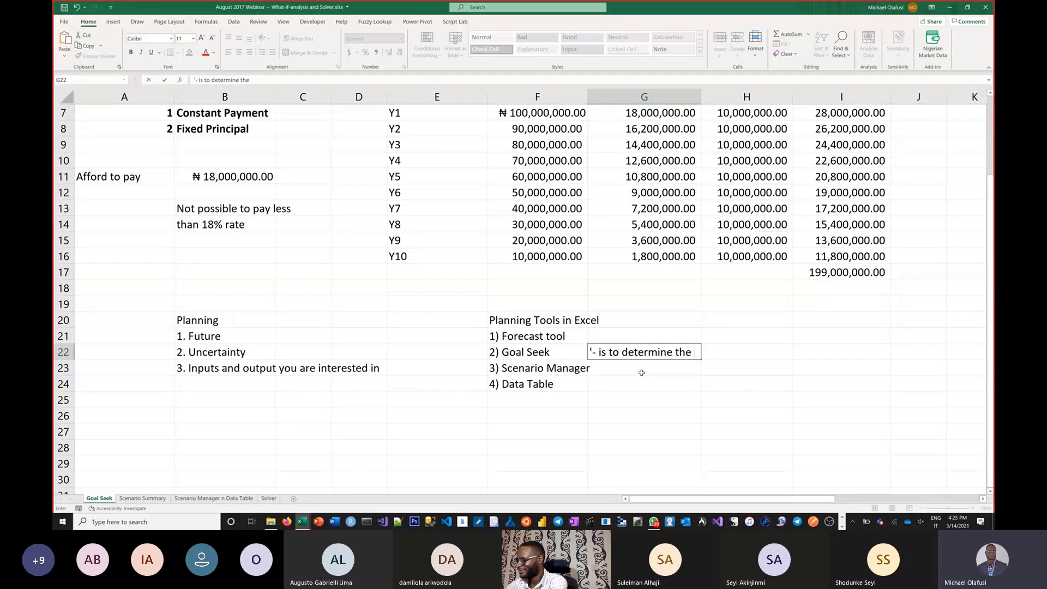
text(right)
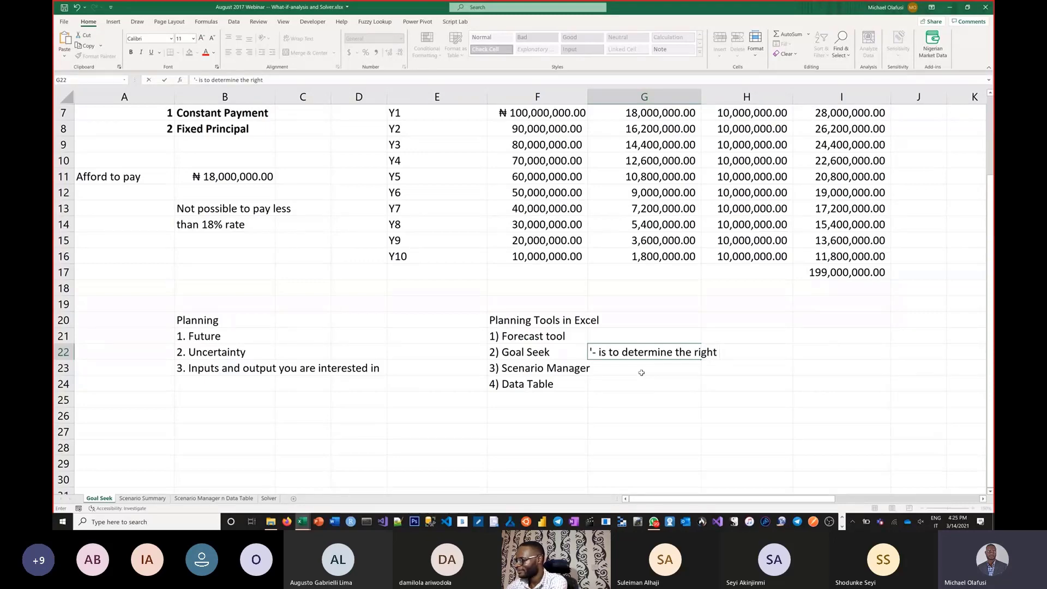
text( input to get )
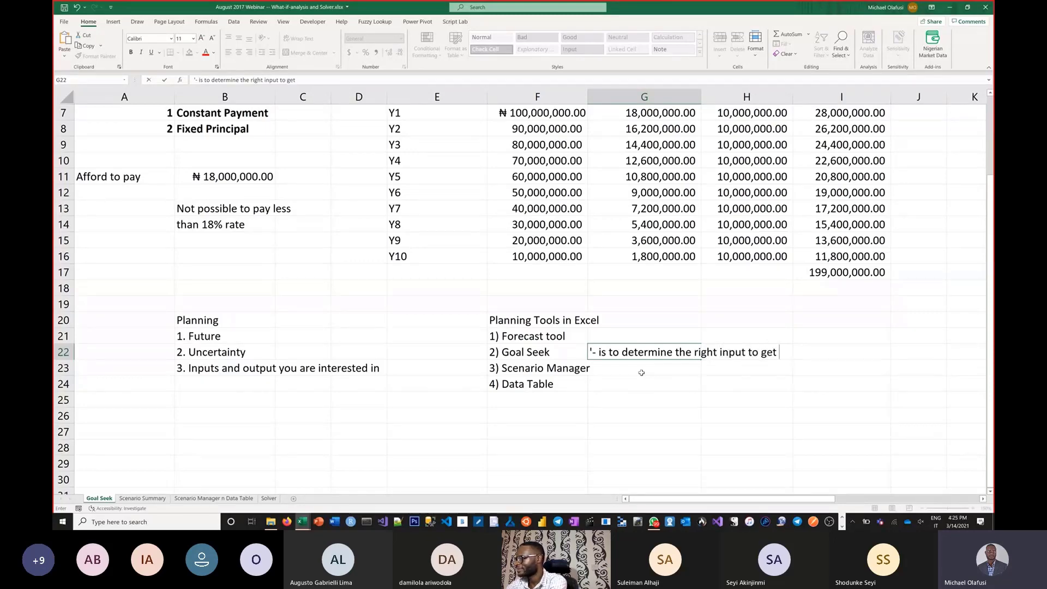
text(a desired )
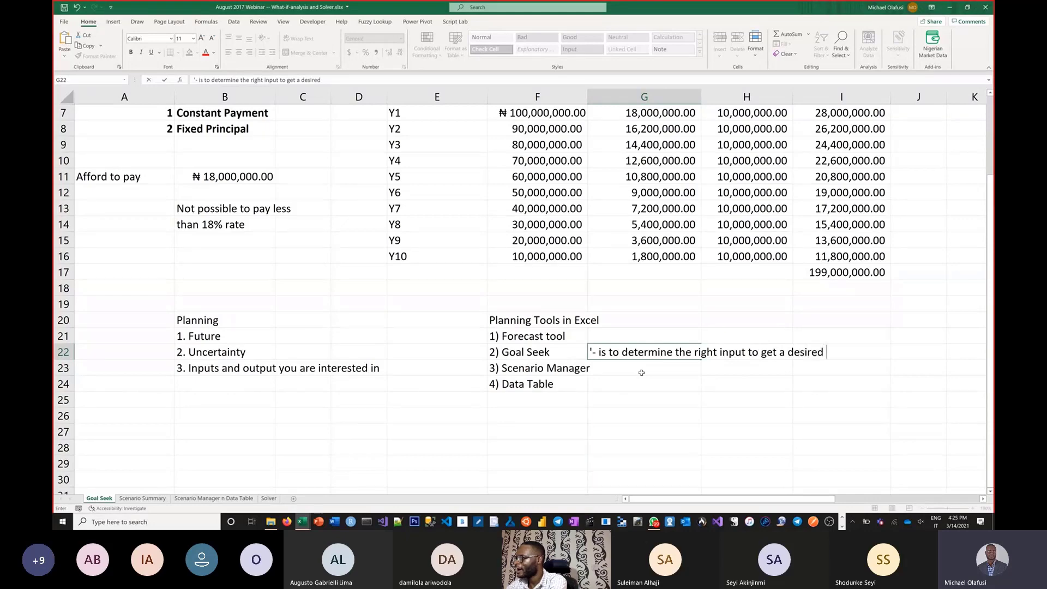
text(output)
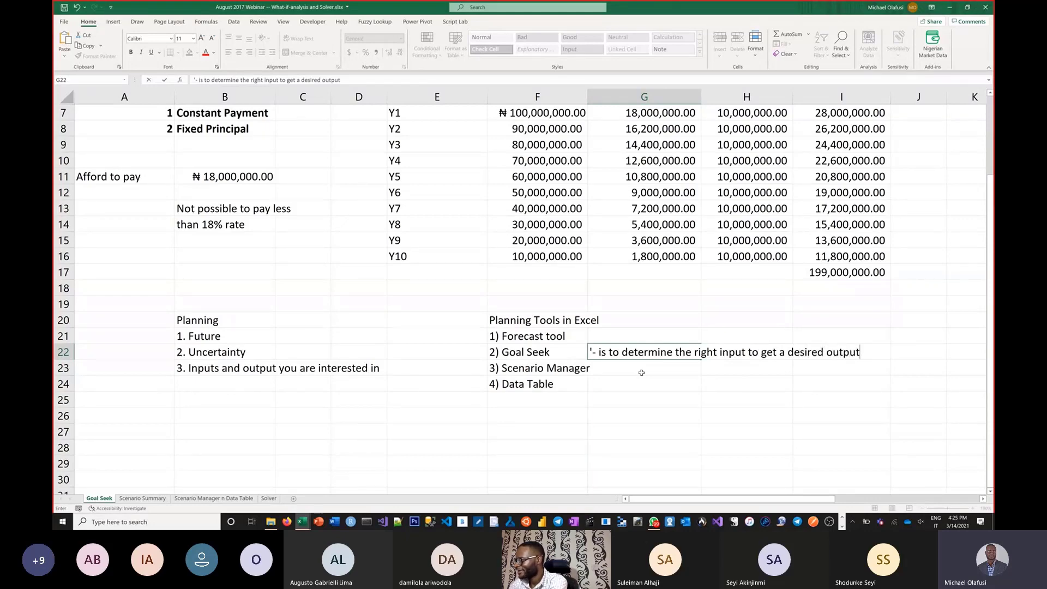
Step: Bold the phrases "right input" and "desired output" within the Goal Seek note in G22
drag(695, 352, 745, 351)
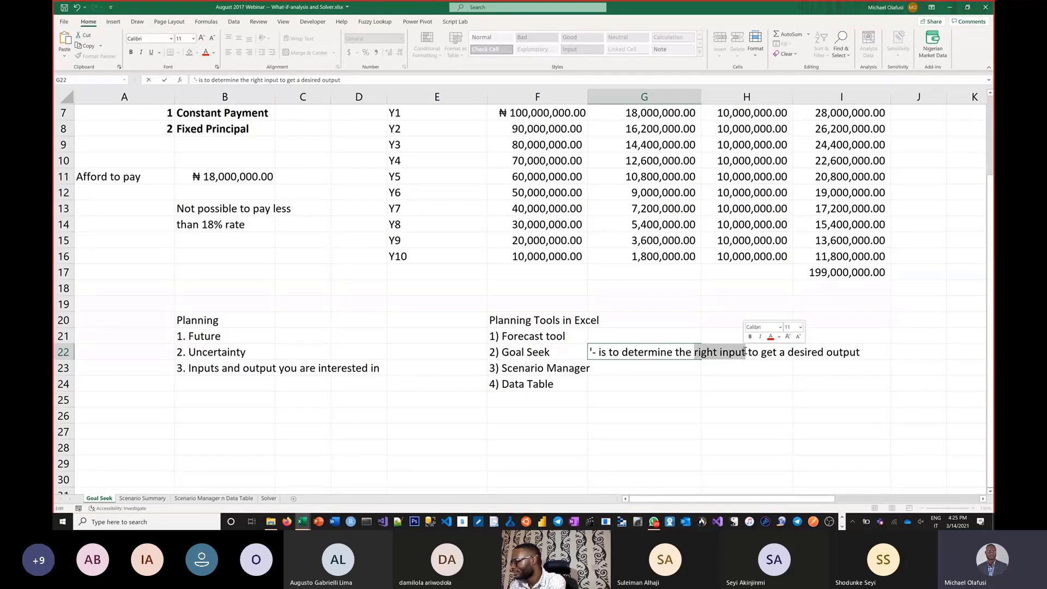
key(ctrl+b)
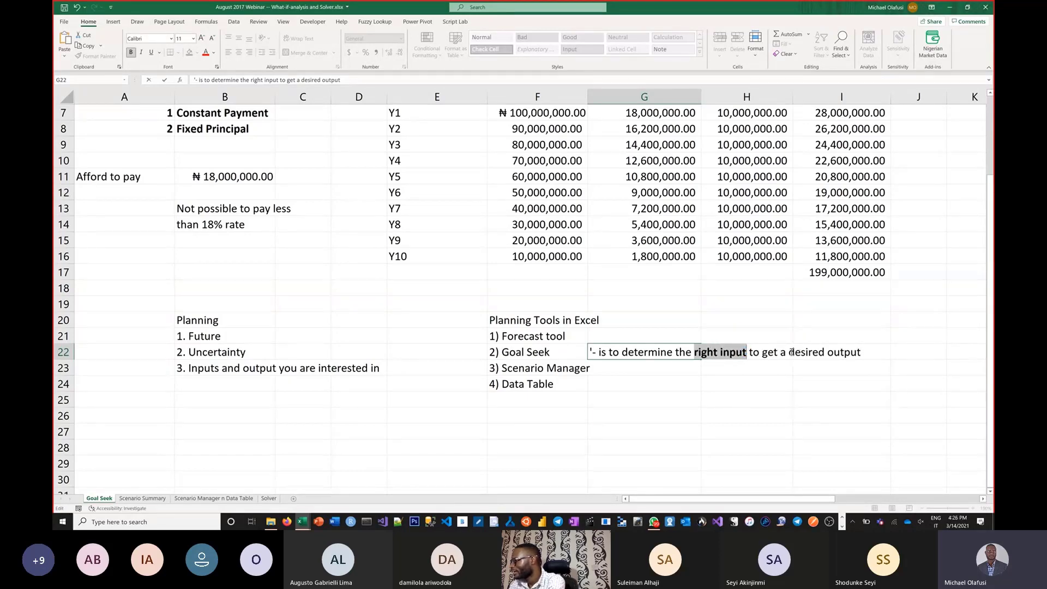
drag(791, 352, 861, 353)
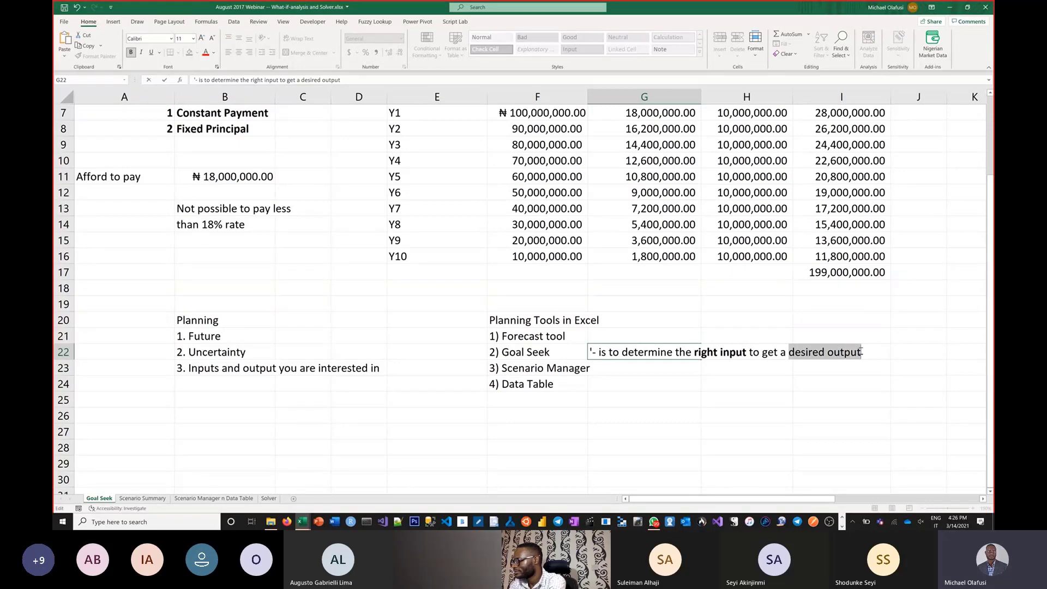
key(ctrl+b)
key(Return)
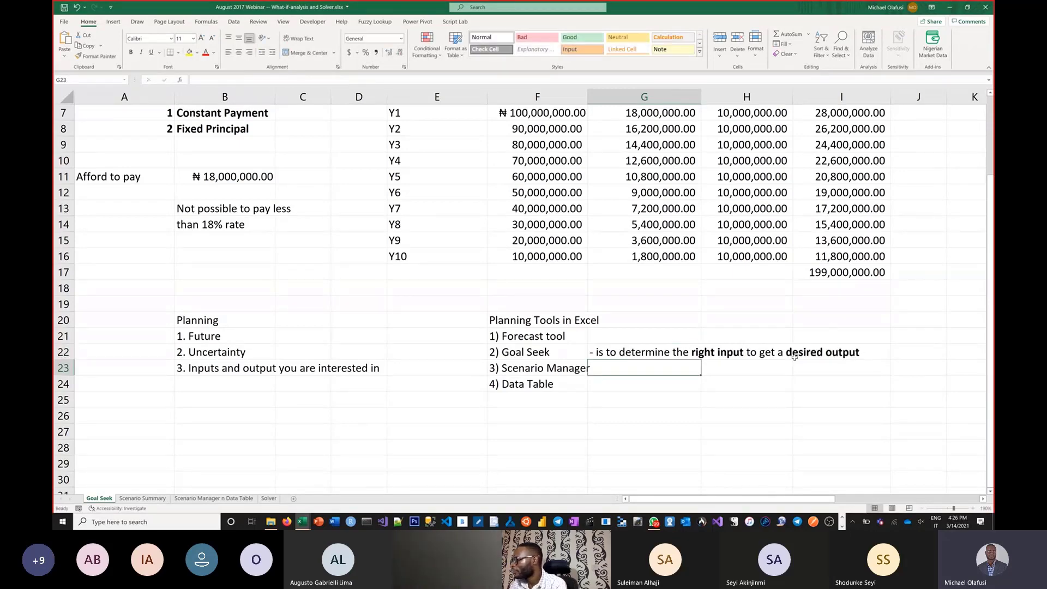
Step: Copy the loan data in A1:C14 into a new blank workbook, starting at A1
click(723, 385)
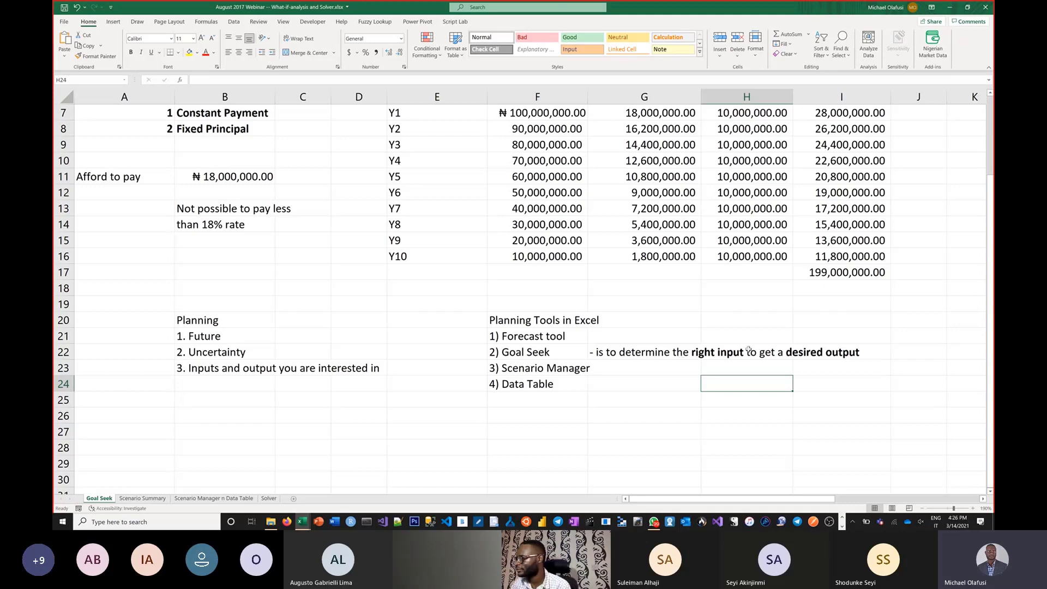
scroll(346, 272, up, 2)
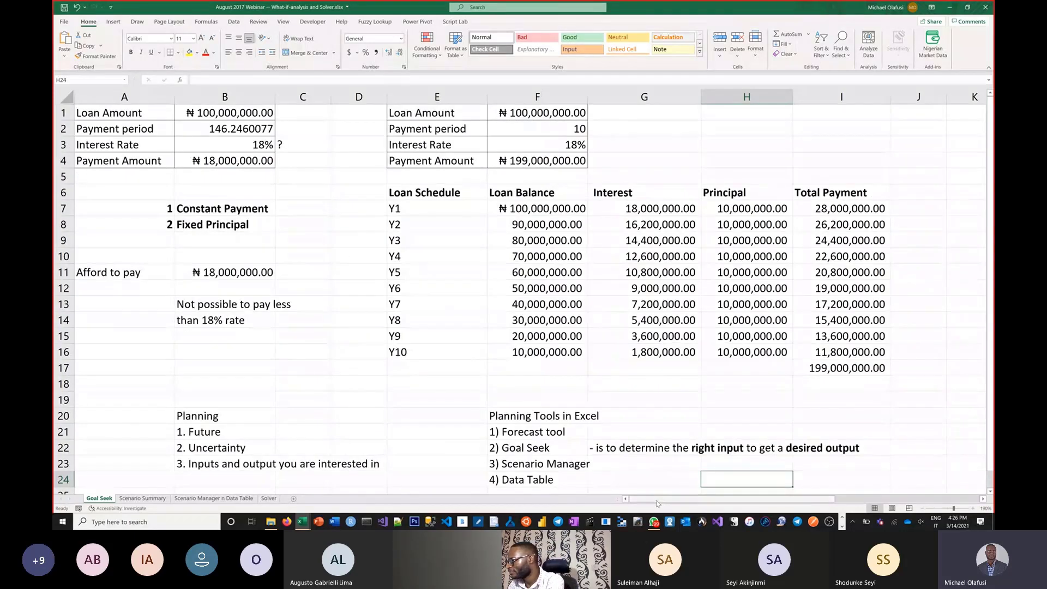
click(382, 326)
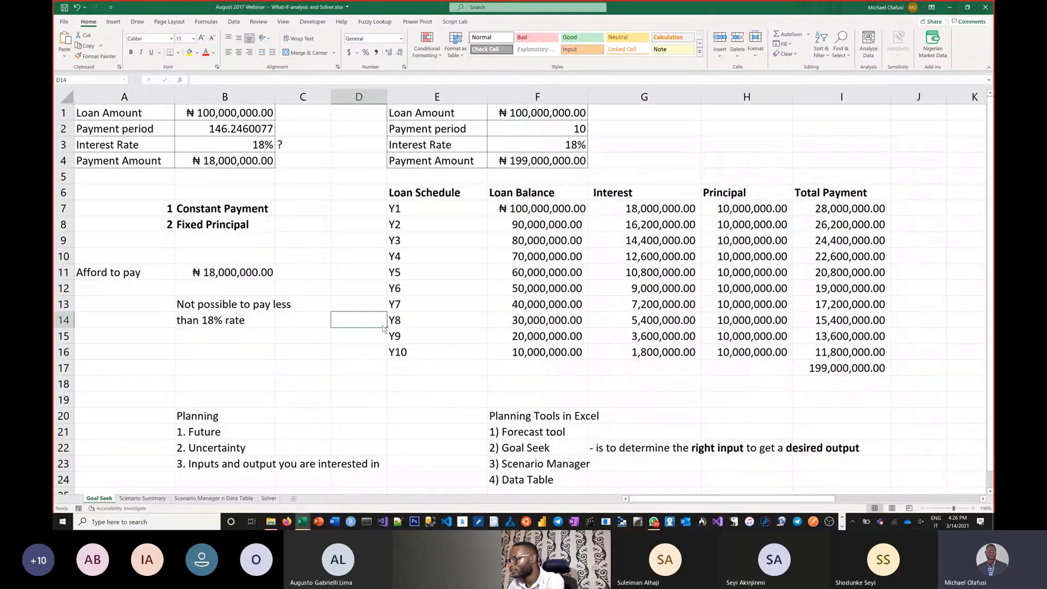
scroll(326, 256, up, 1)
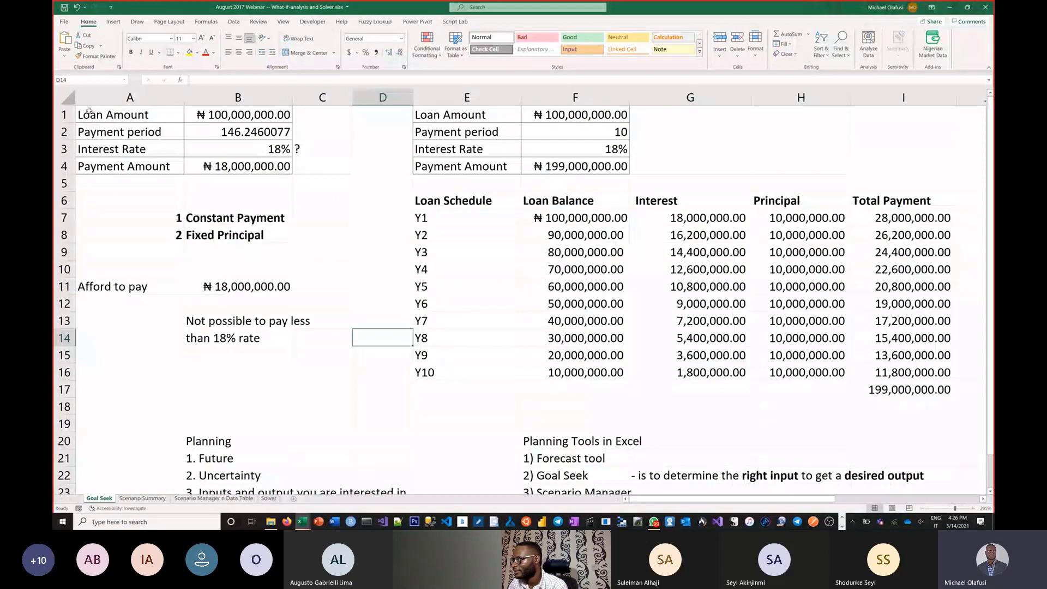
click(379, 273)
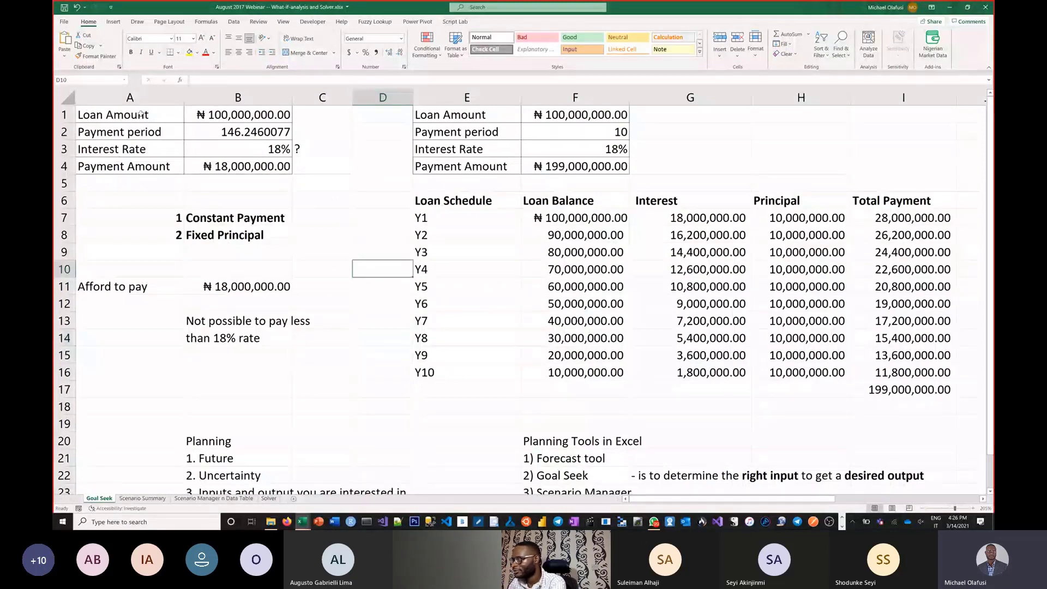
drag(86, 117, 313, 333)
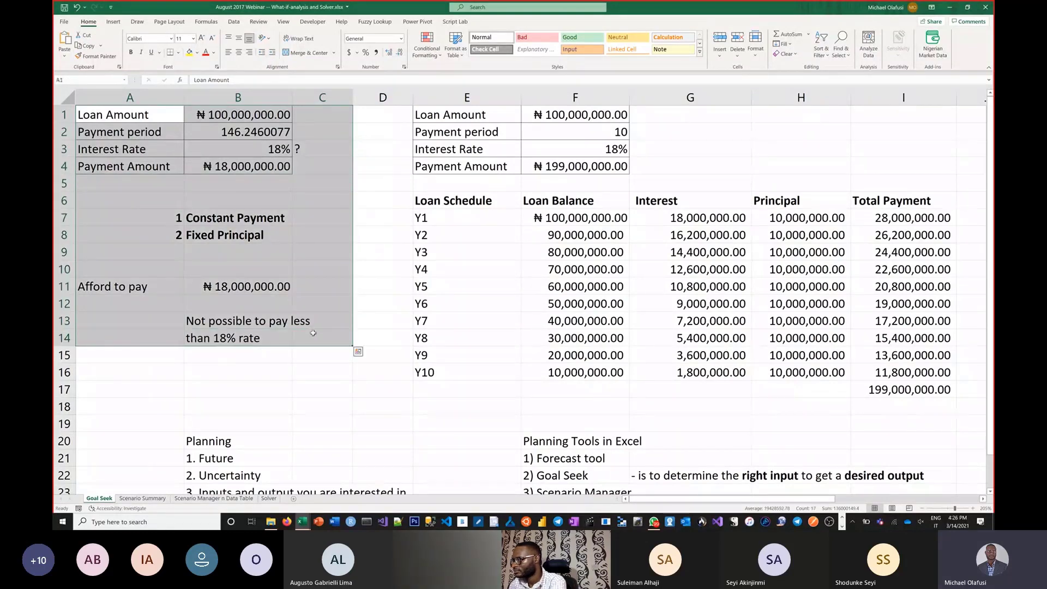
key(ctrl+c)
key(ctrl+n)
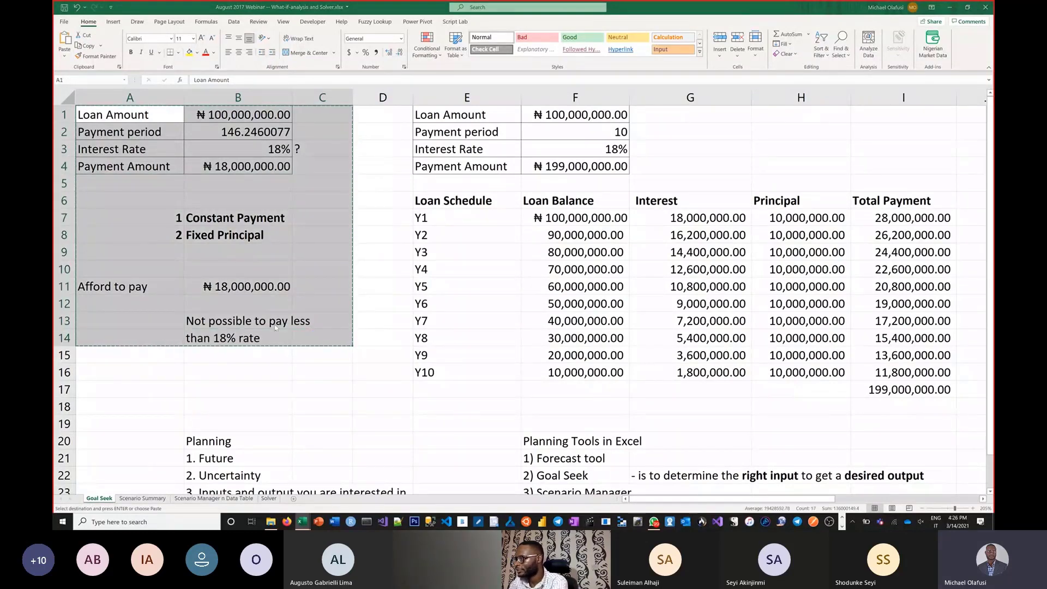
key(ctrl+v)
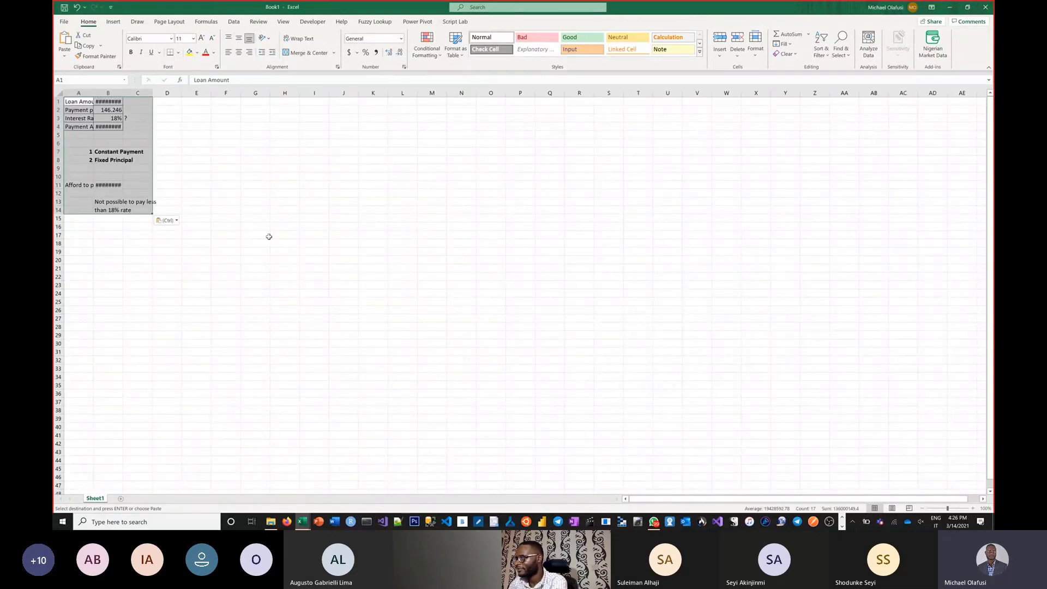
Step: Apply the source column widths to the pasted loan data
scroll(269, 237, up, 1)
scroll(269, 236, up, 3)
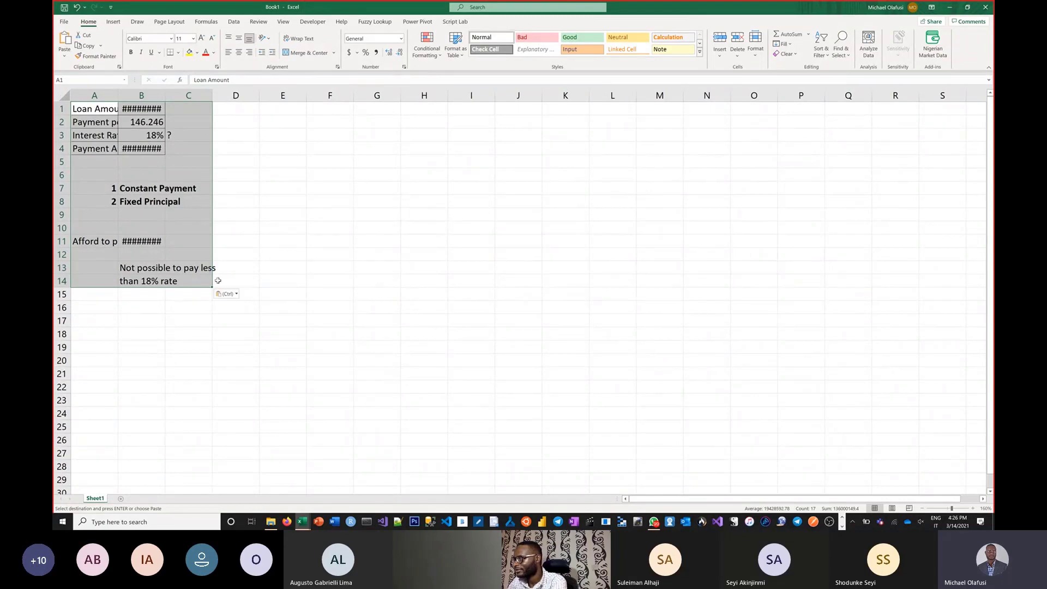
click(229, 296)
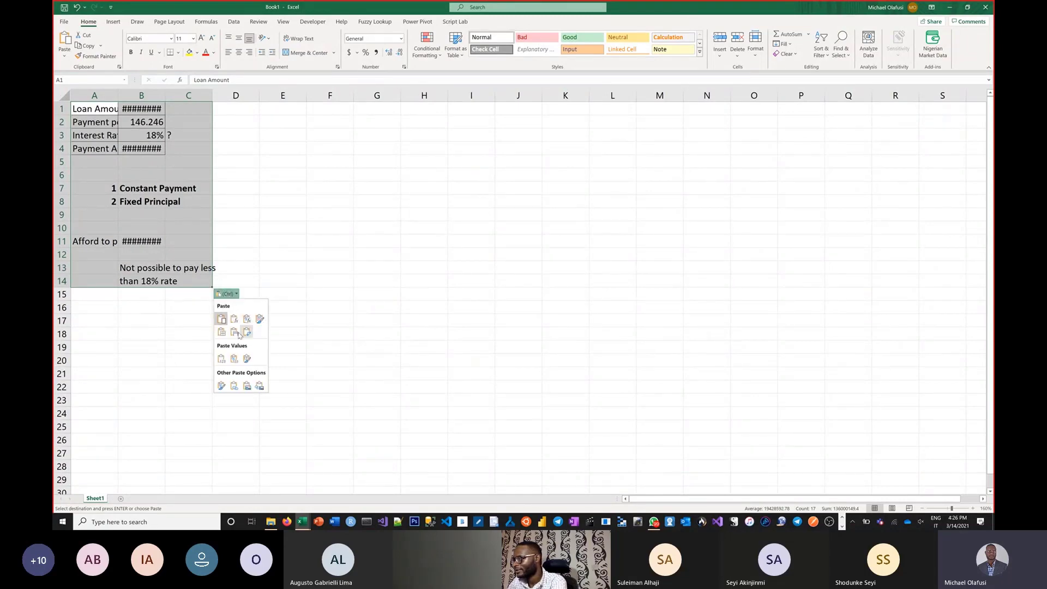
click(241, 319)
click(393, 266)
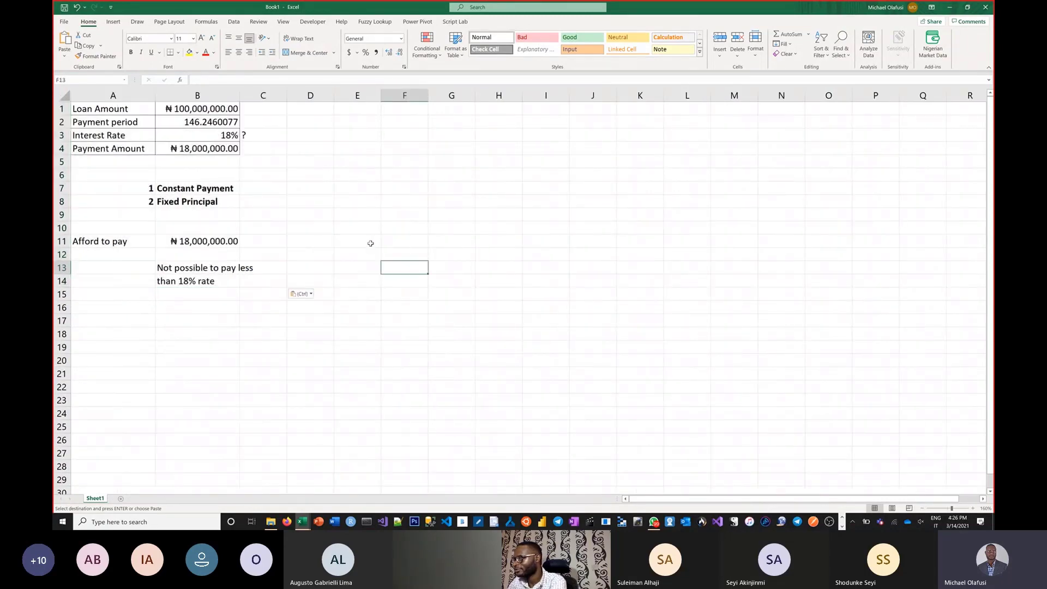
Step: Clear the Constant Payment and Fixed Principal list from A7:B8 in the new workbook
scroll(370, 244, up, 1)
scroll(370, 243, up, 1)
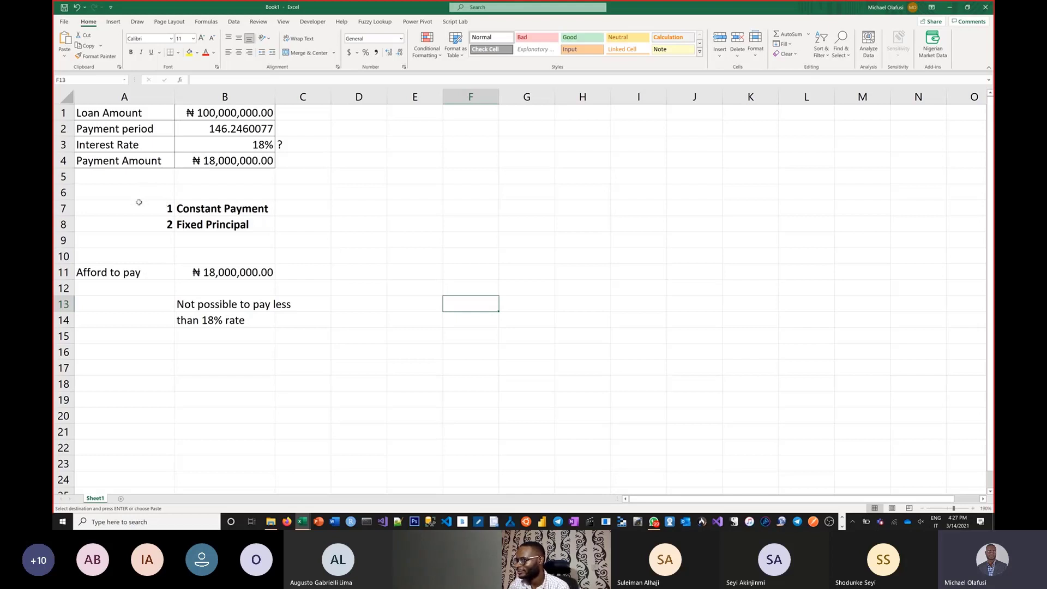
drag(130, 209, 238, 225)
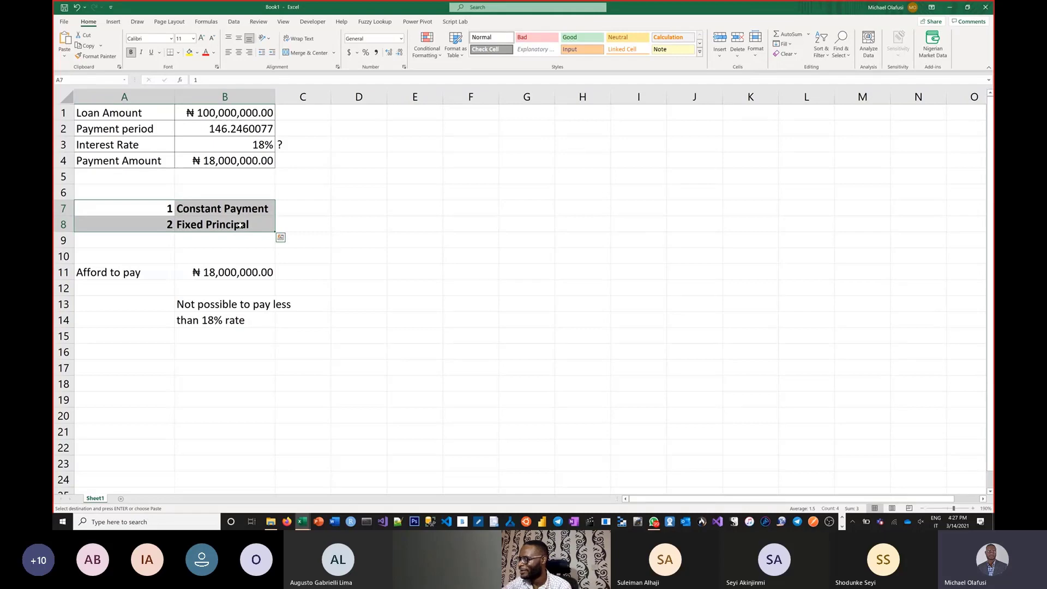
key(Delete)
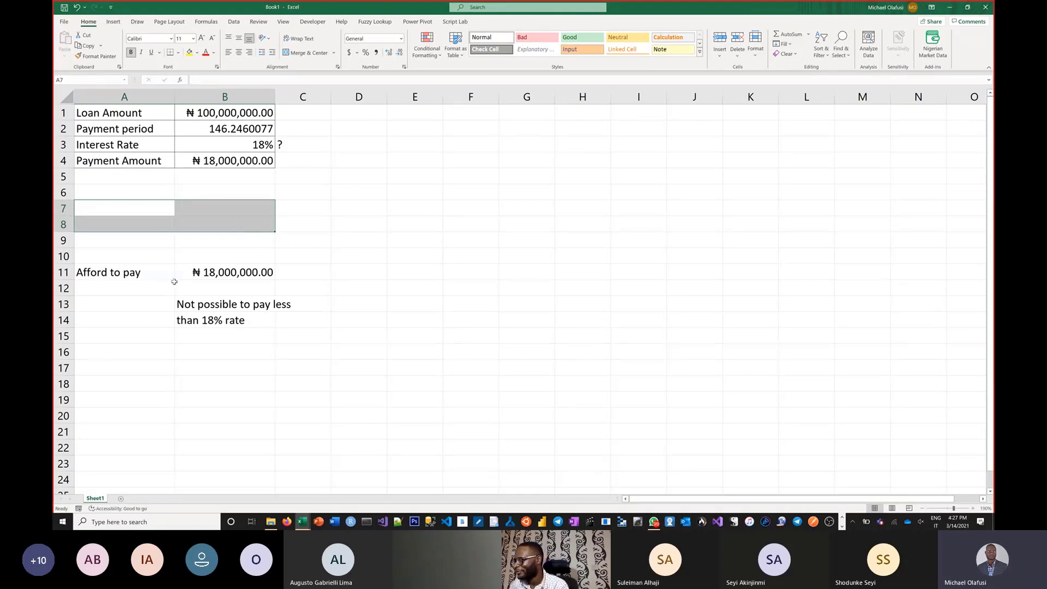
drag(146, 297, 325, 336)
key(Delete)
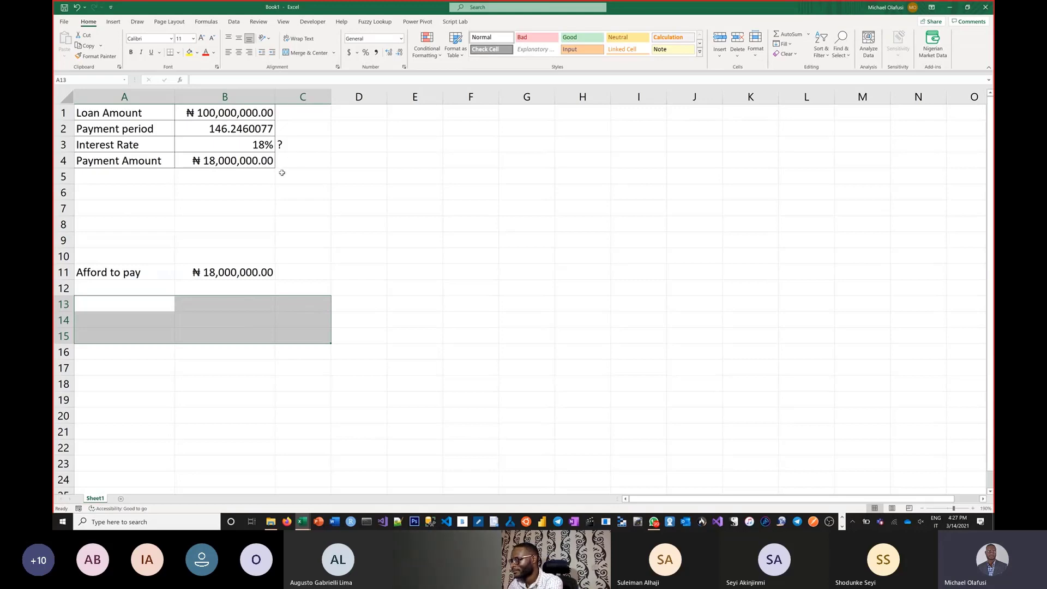
key(ctrl+z)
click(365, 224)
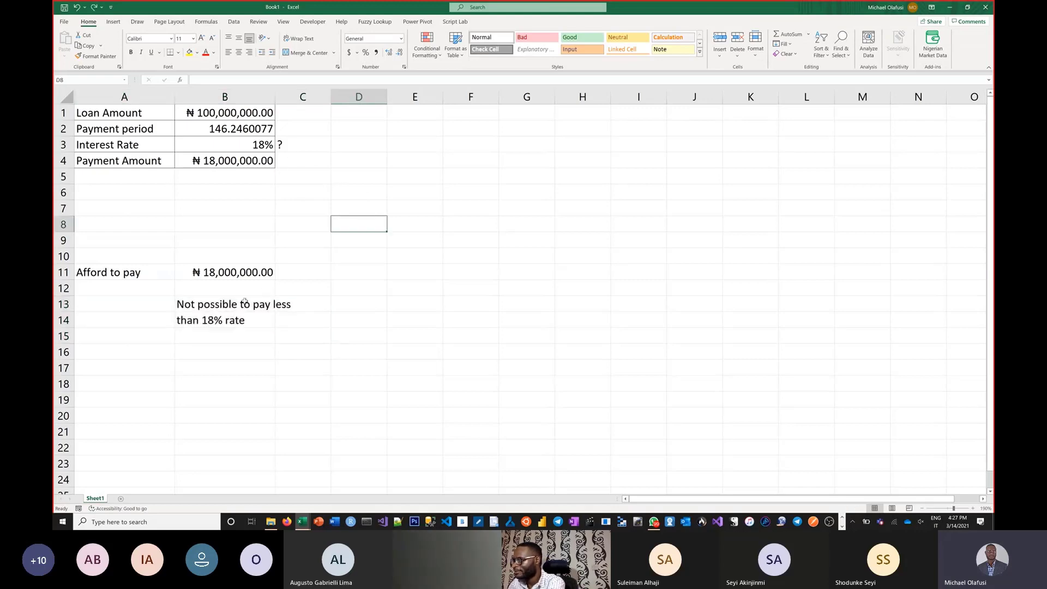
Step: Clear the note about not being possible to pay less than 18% rate from A13:C14
drag(138, 309, 322, 323)
key(Delete)
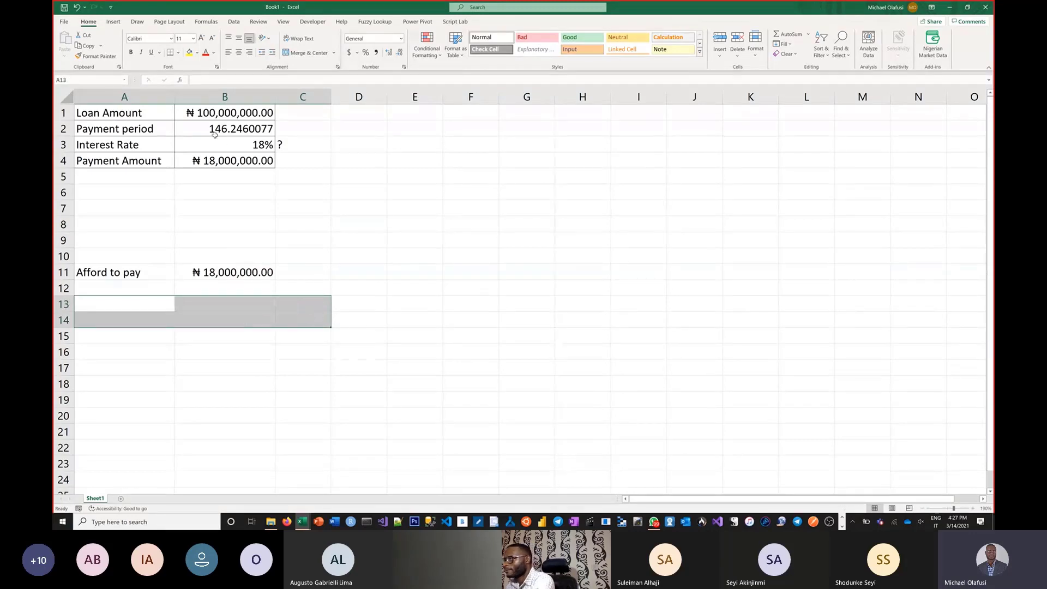
click(219, 140)
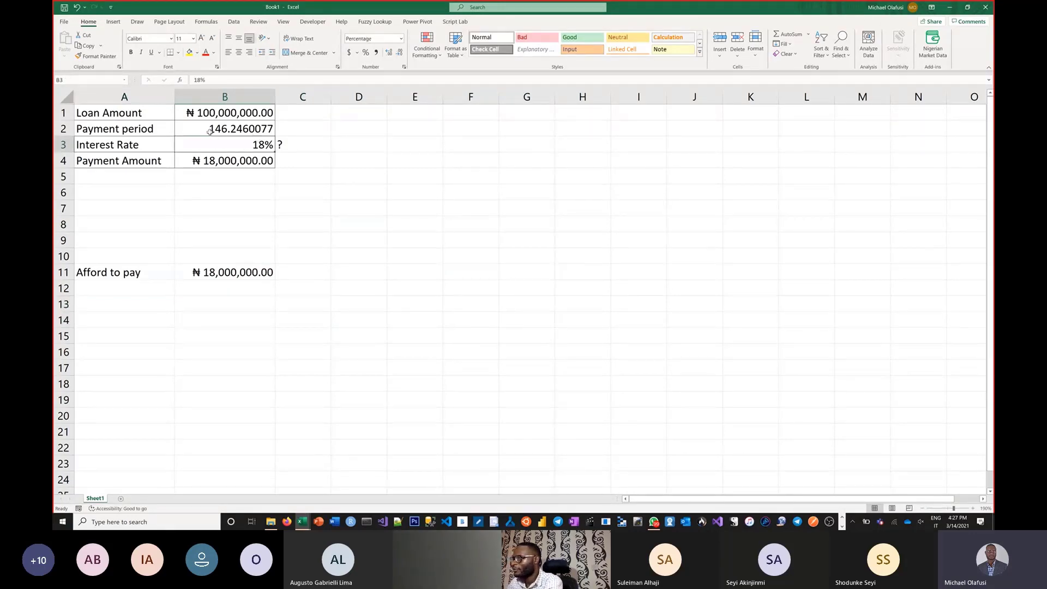
Step: Clear the payment period, interest rate and payment amount values from B2:B4
click(229, 129)
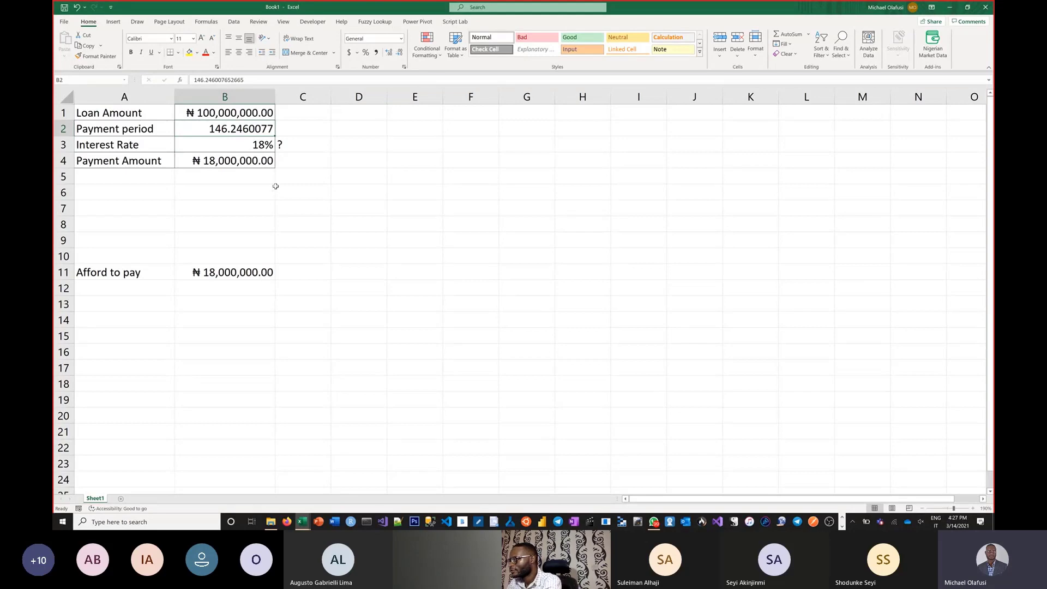
shift+click(264, 159)
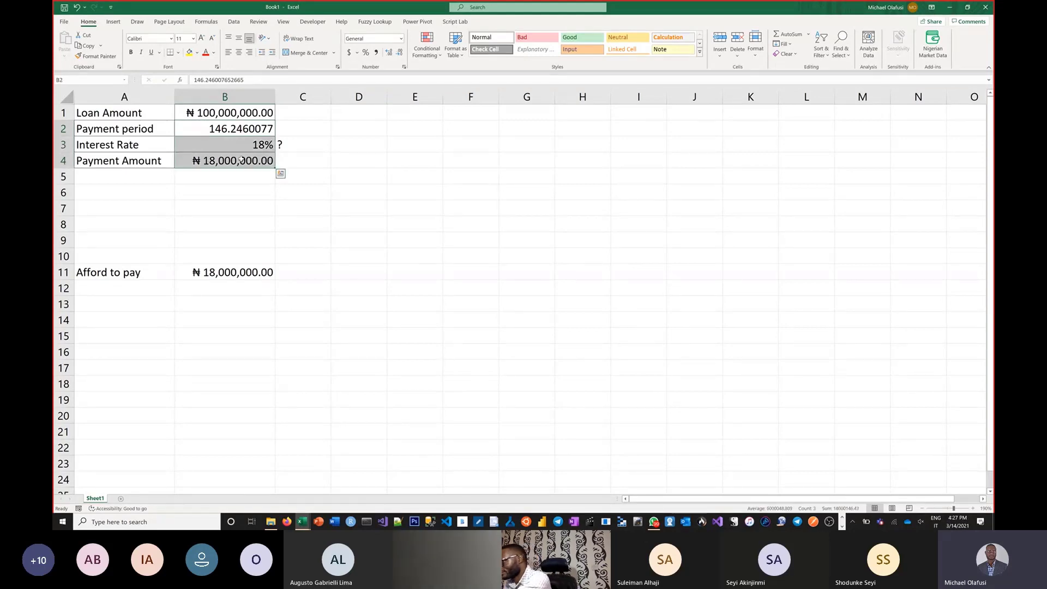
key(Delete)
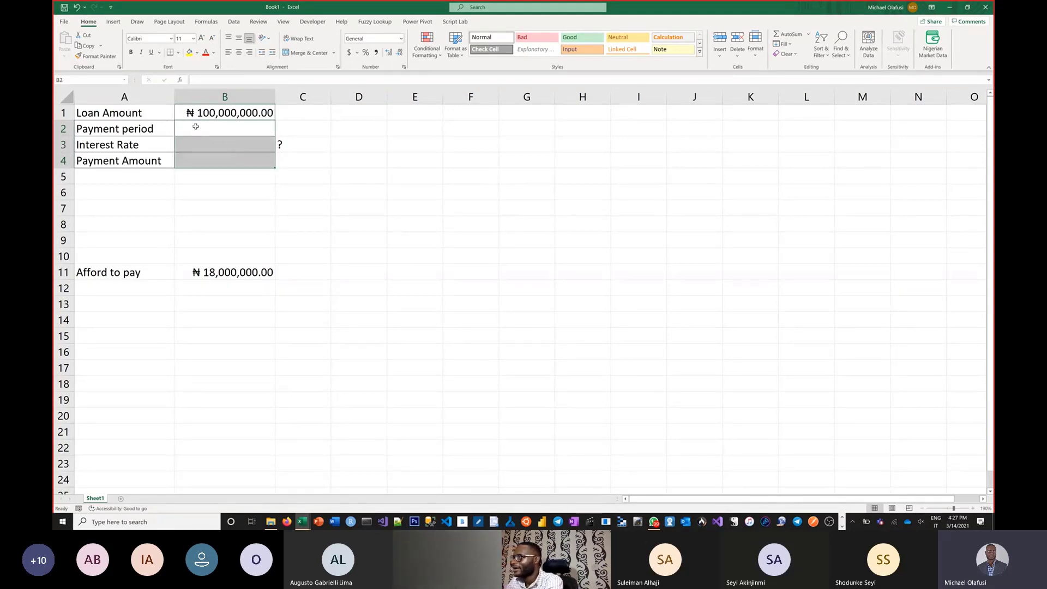
Step: Enter a payment period of 5 in B2 and an interest rate of 21% in B3
ctrl+scroll(272, 252, up, 2)
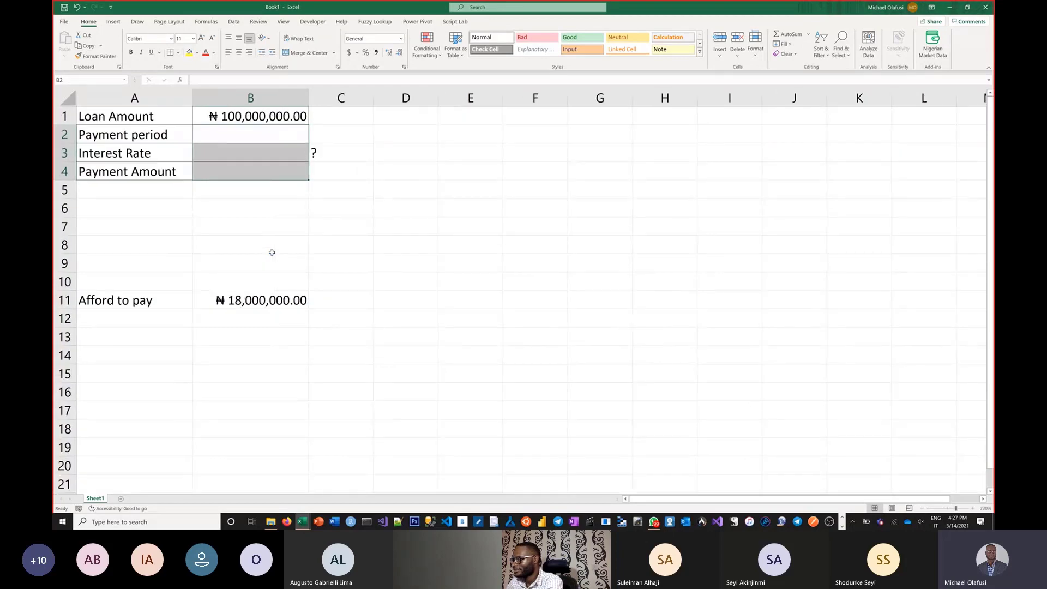
ctrl+scroll(272, 252, up, 1)
click(222, 136)
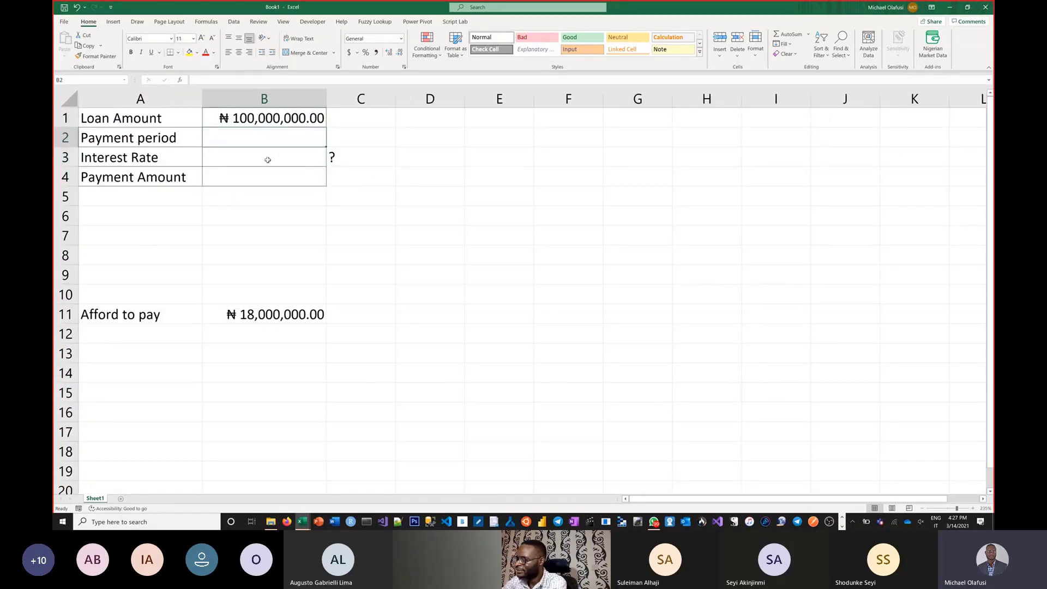
text(5)
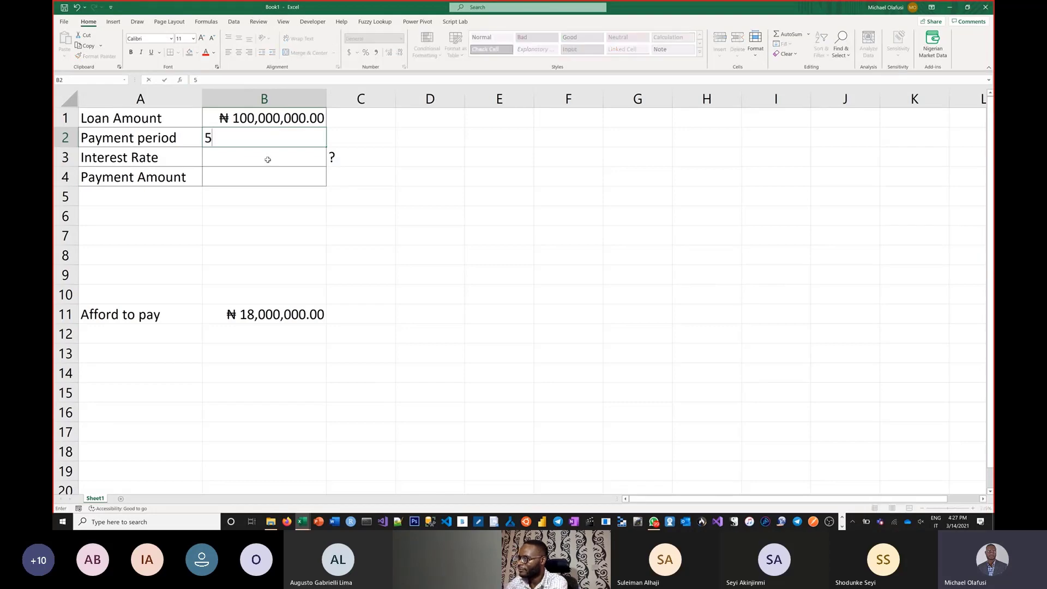
key(Return)
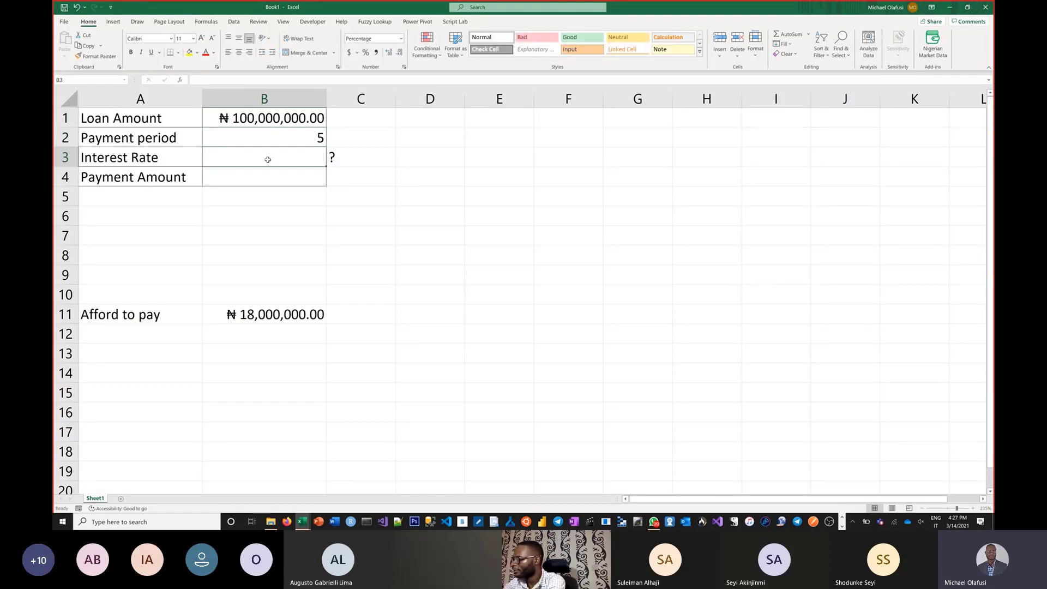
text(21)
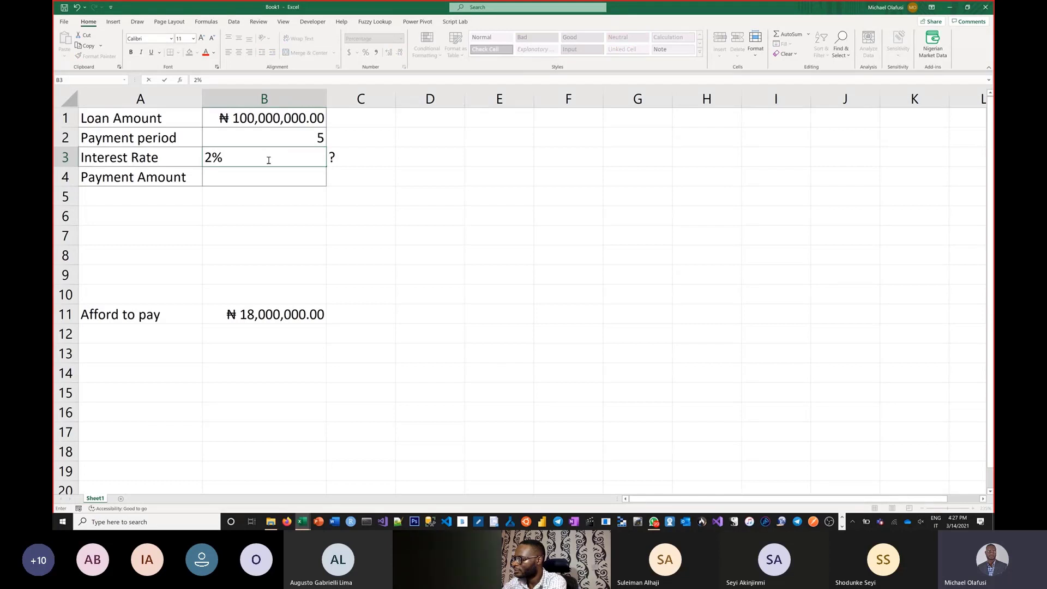
key(Return)
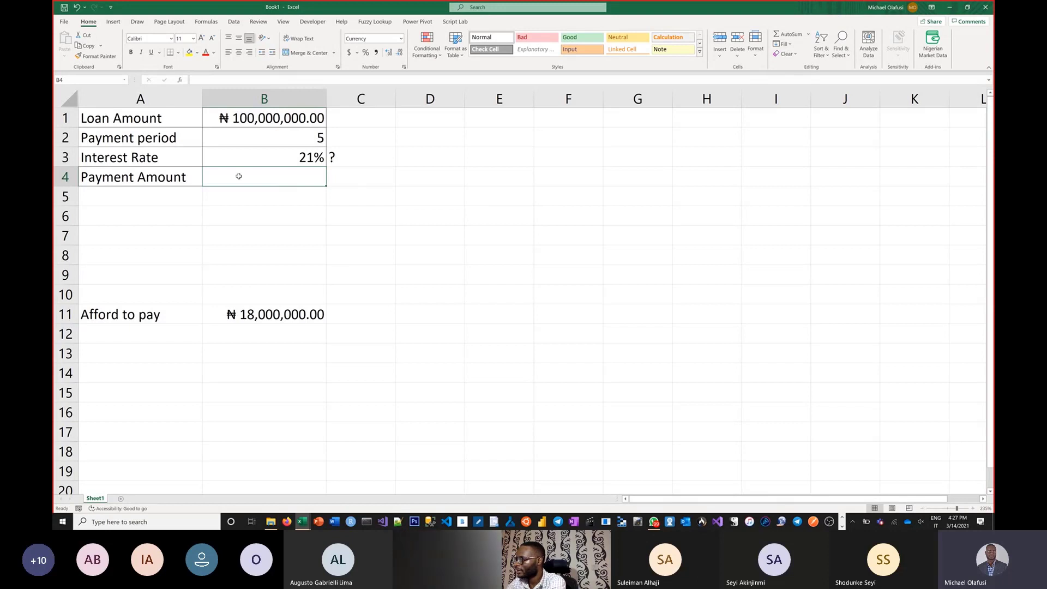
Step: Start a PMT formula in the Payment Amount cell B4 and open its function arguments
text(=)
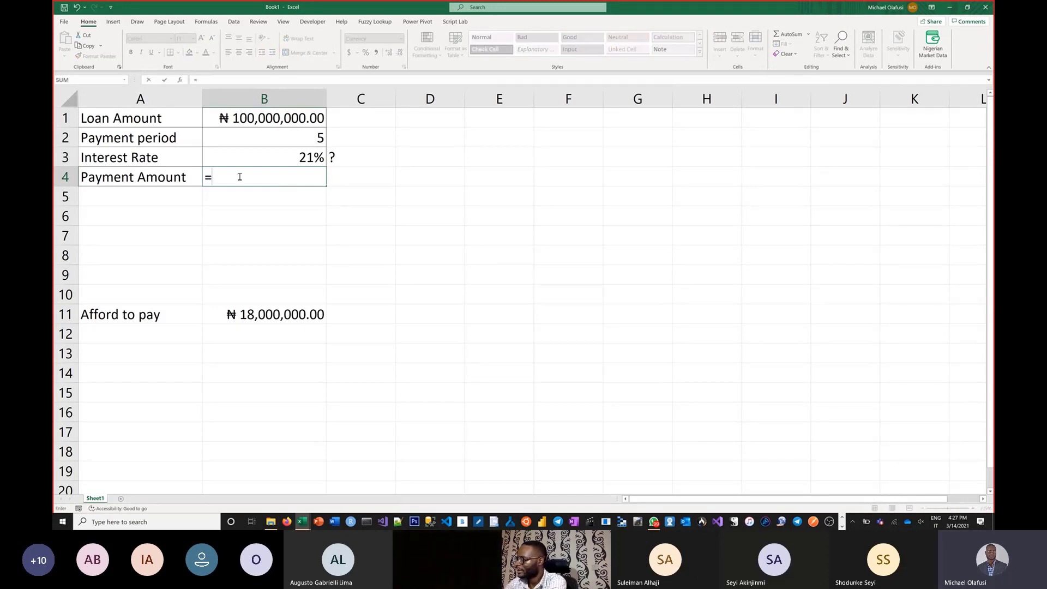
text(pmt)
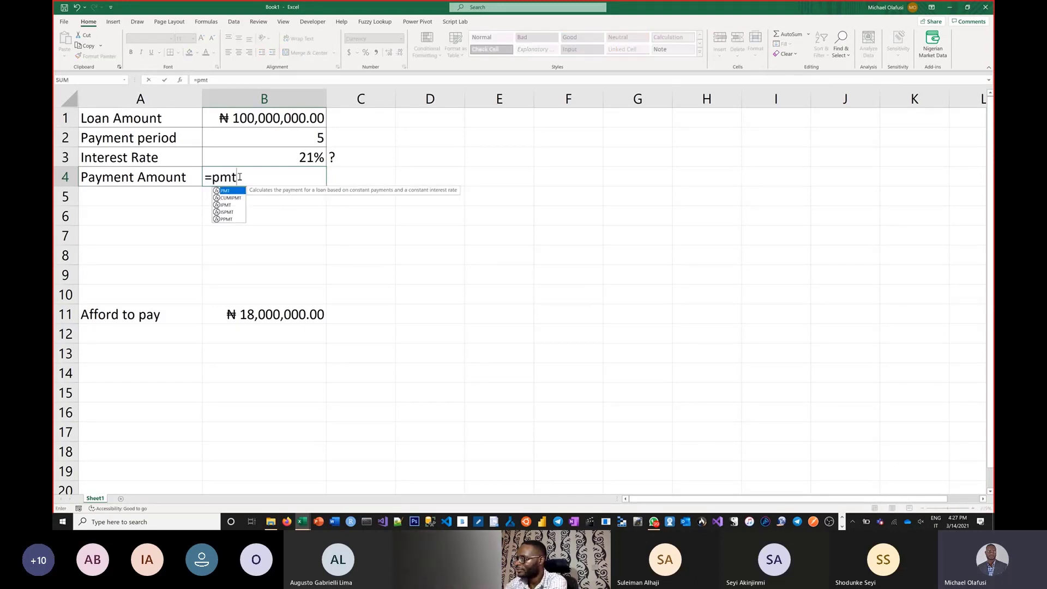
text(()
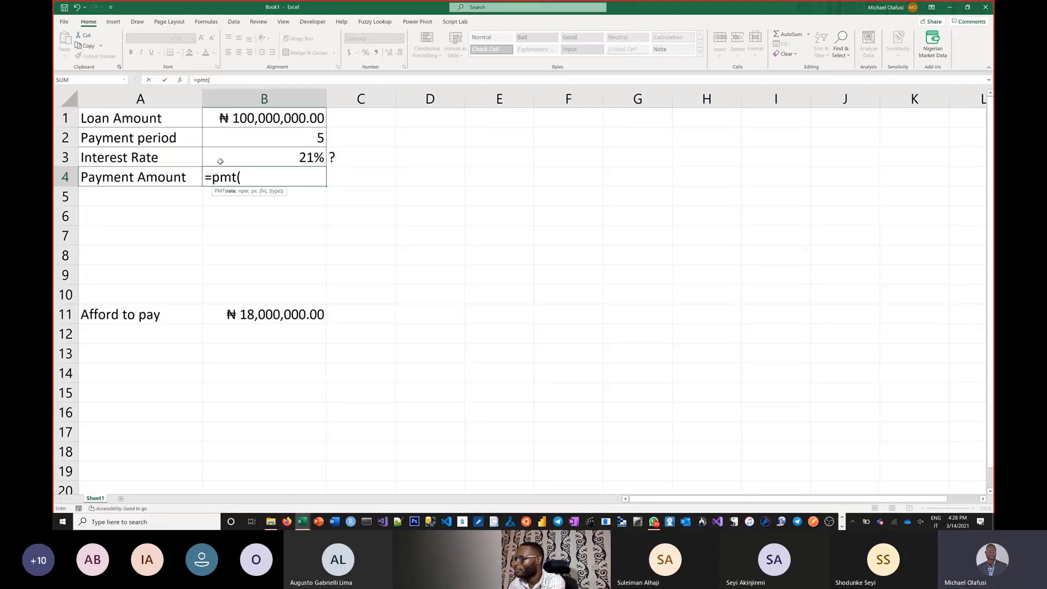
click(180, 80)
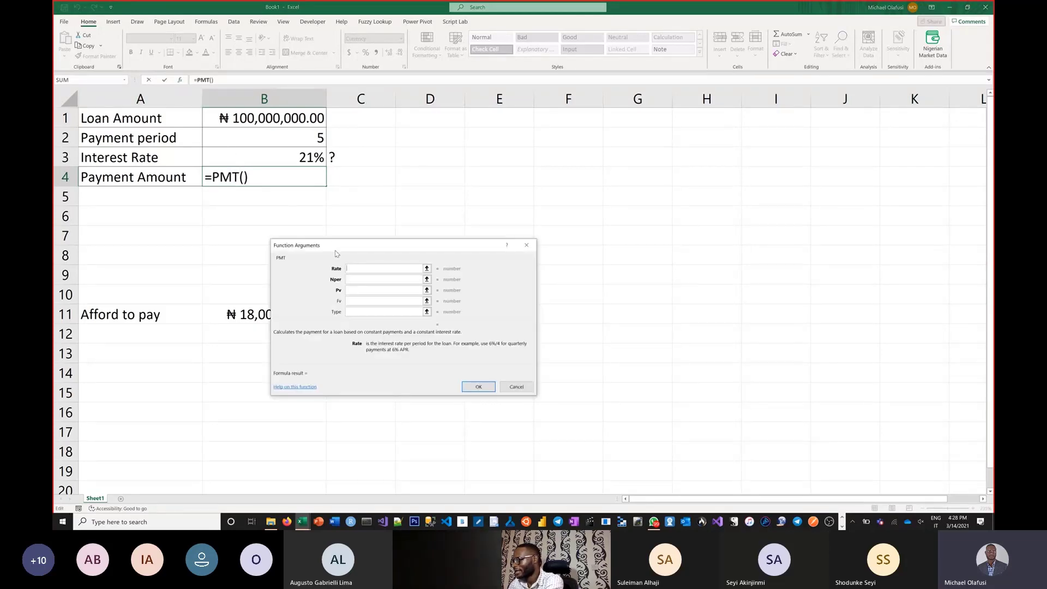
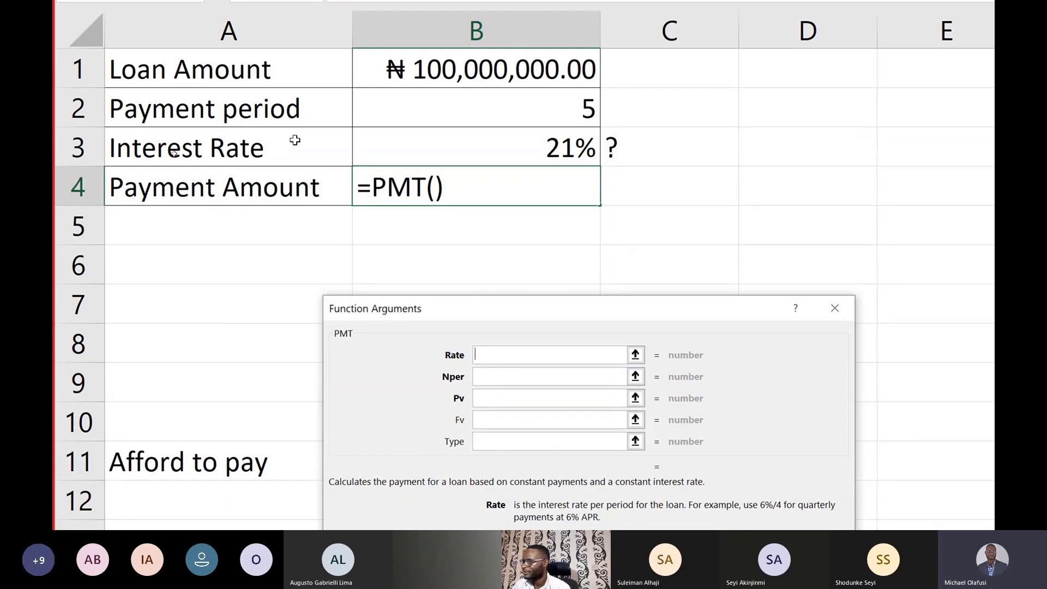
Step: Set the PMT arguments Rate to B3, Nper to B2 and Pv to -B1
click(507, 145)
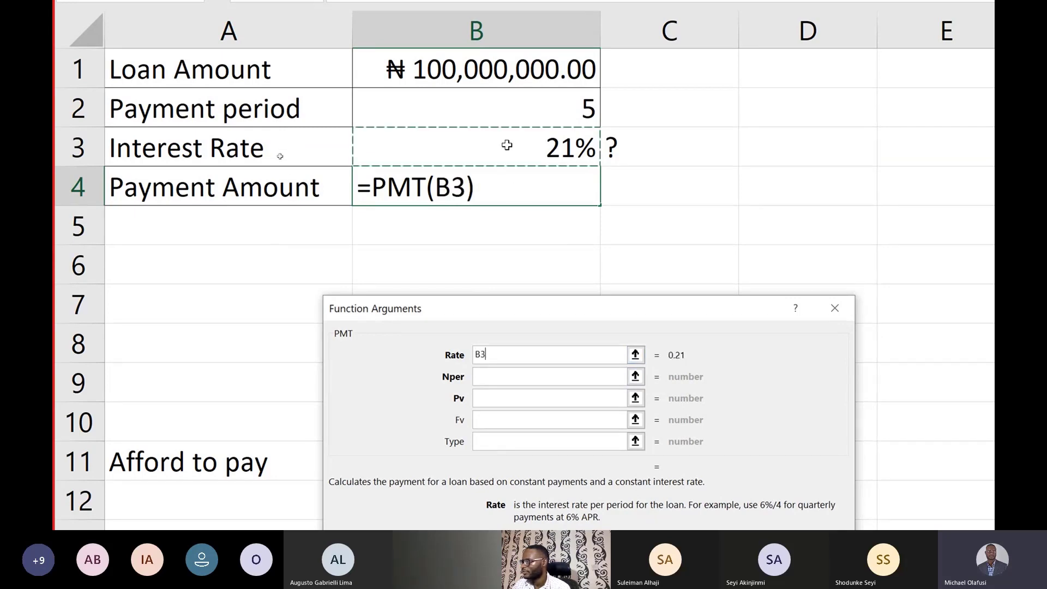
click(534, 382)
click(520, 109)
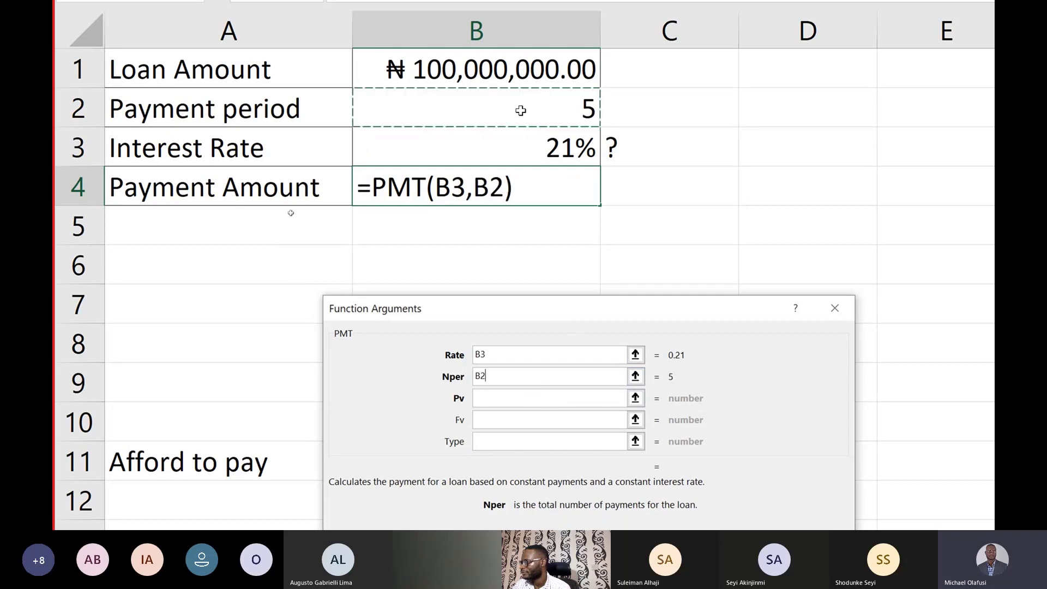
click(517, 394)
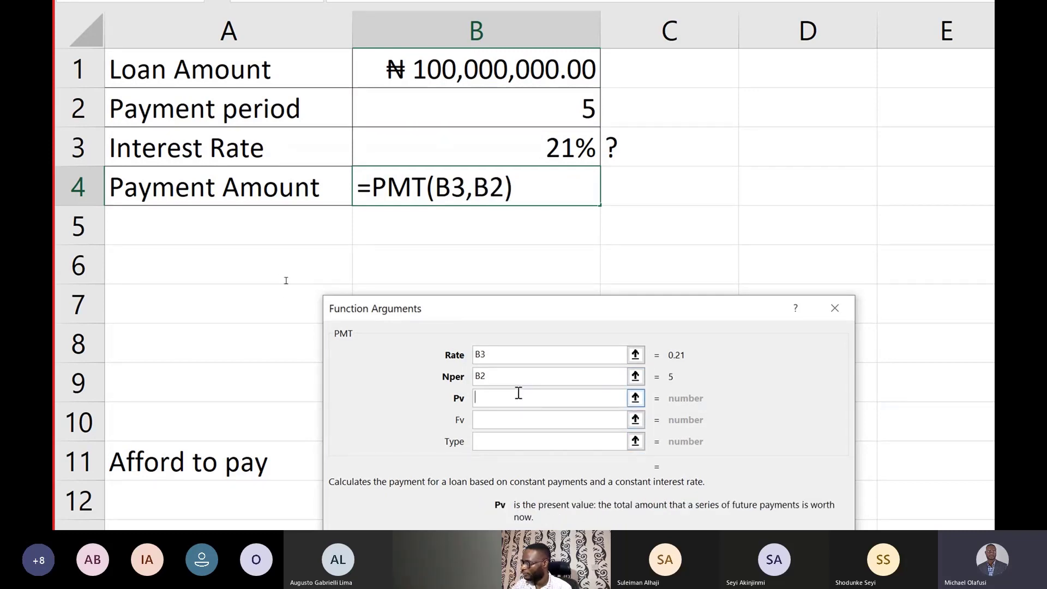
text(-)
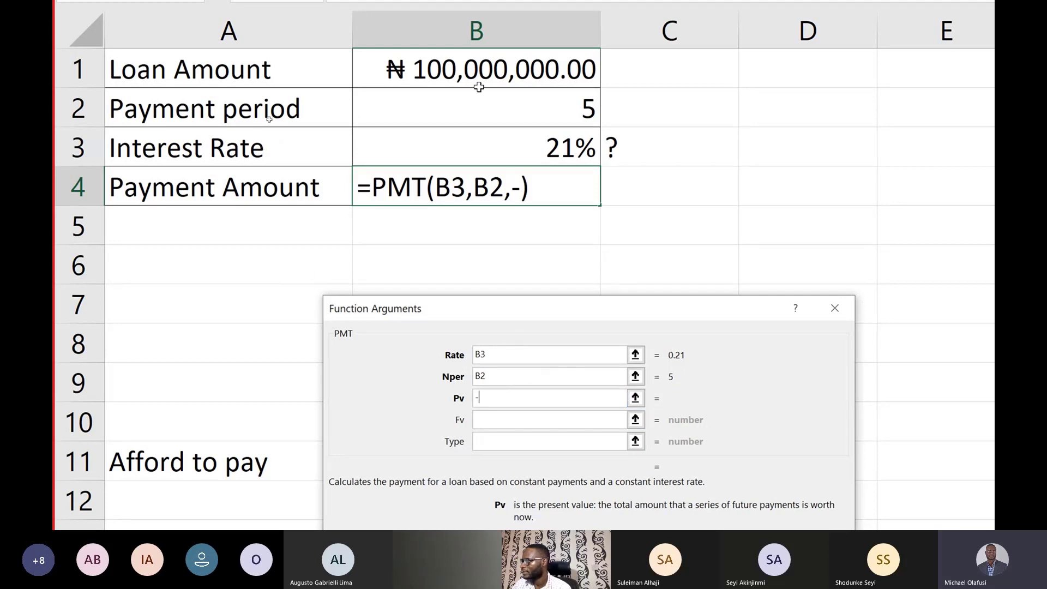
click(485, 69)
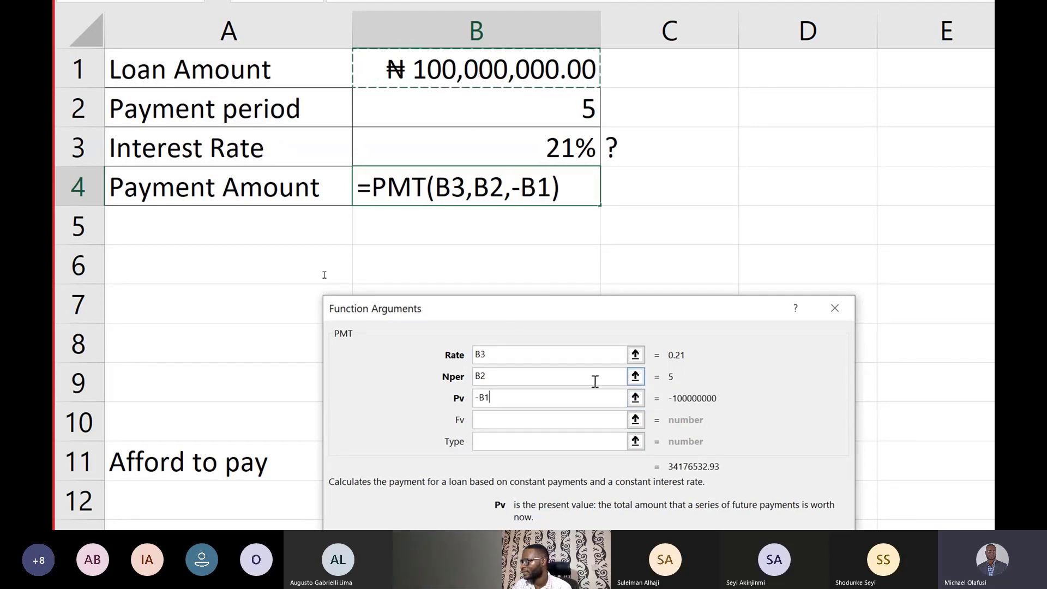
Step: Set the PMT arguments Fv and Type to 0 and complete the Payment Amount formula in B4
click(504, 420)
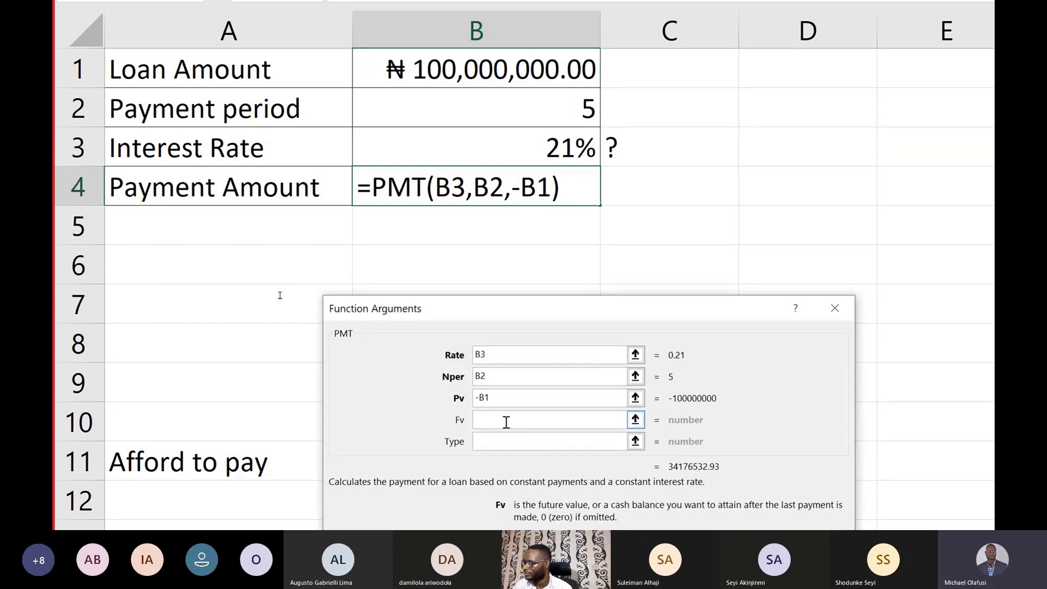
text(0)
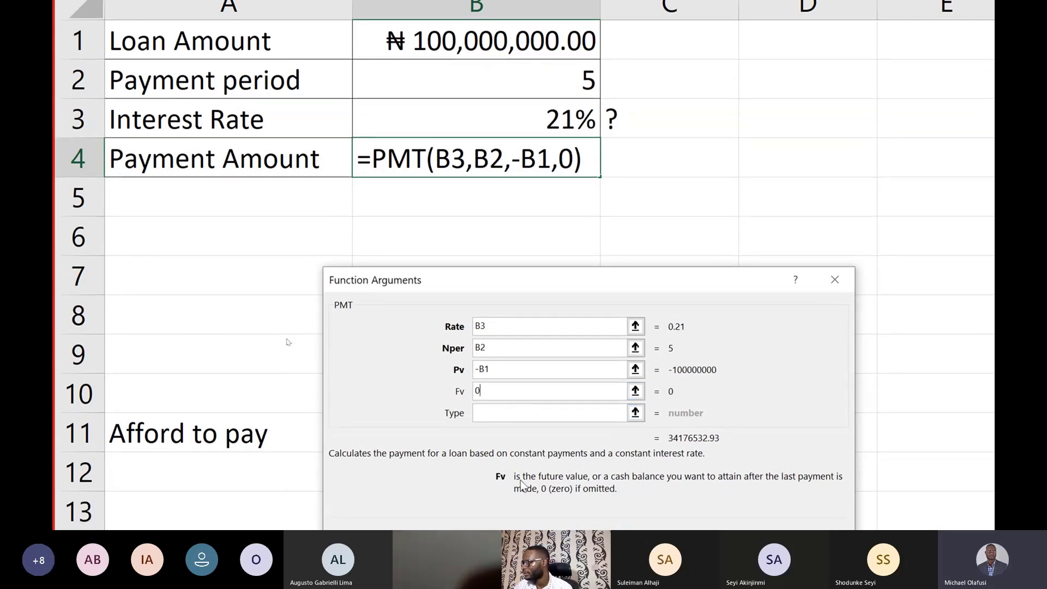
key(Tab)
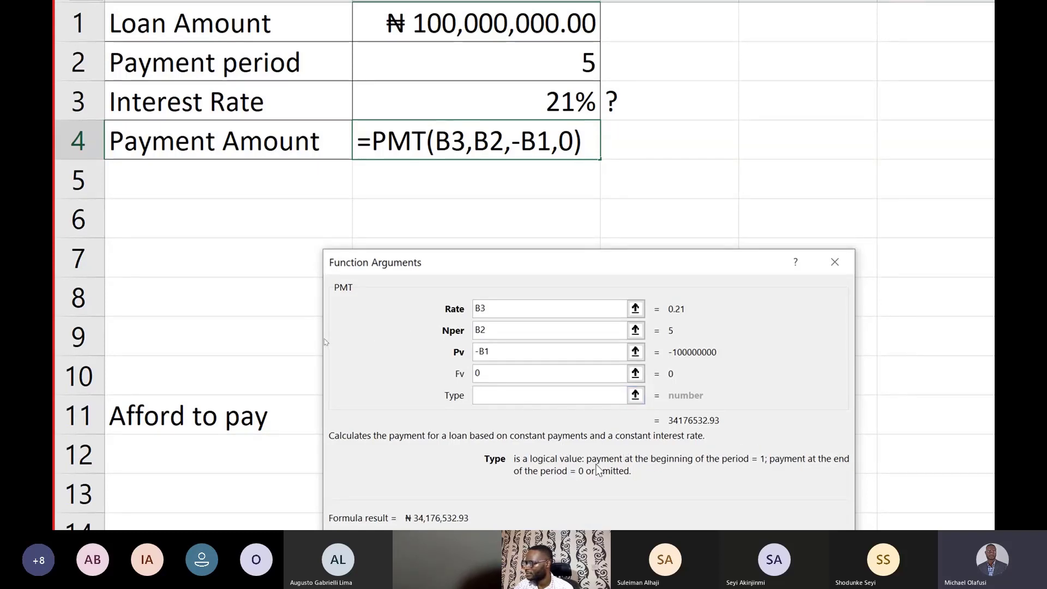
text(0)
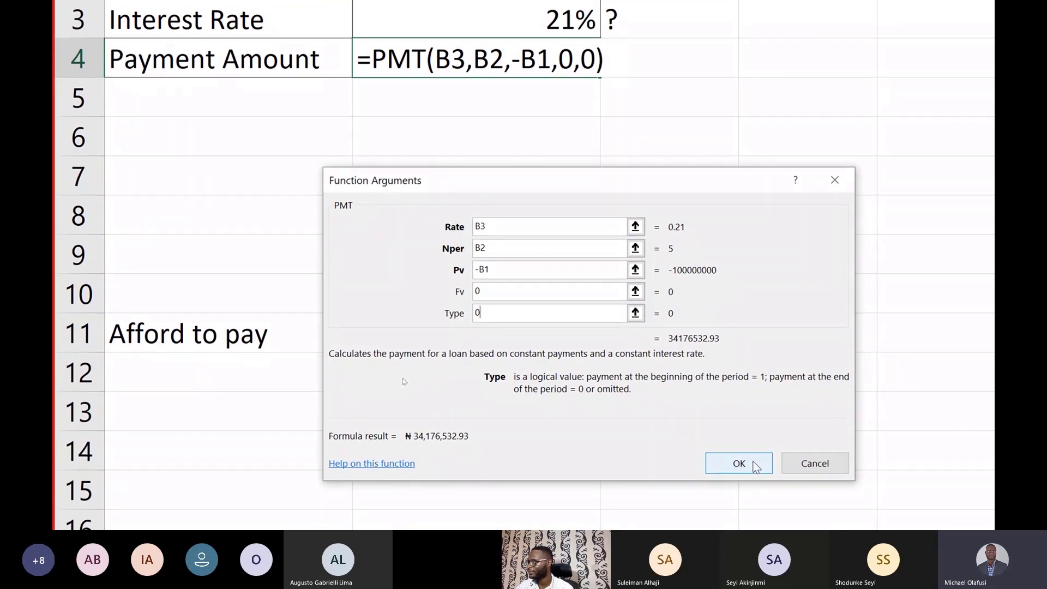
click(755, 465)
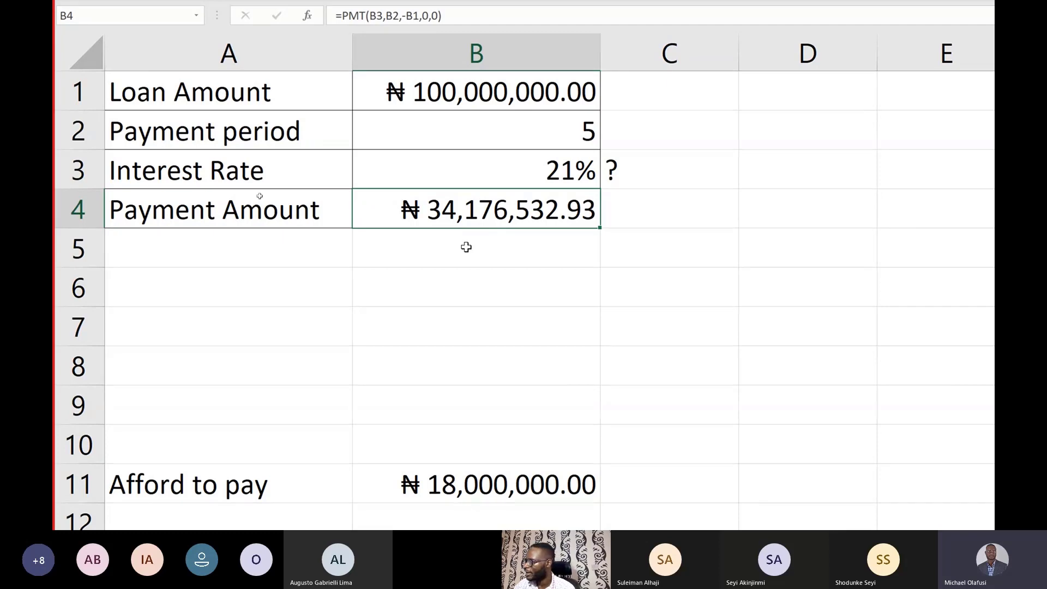
Step: Change the Afford to pay amount in B11 to 28,000,000, entered as 28e6
click(255, 400)
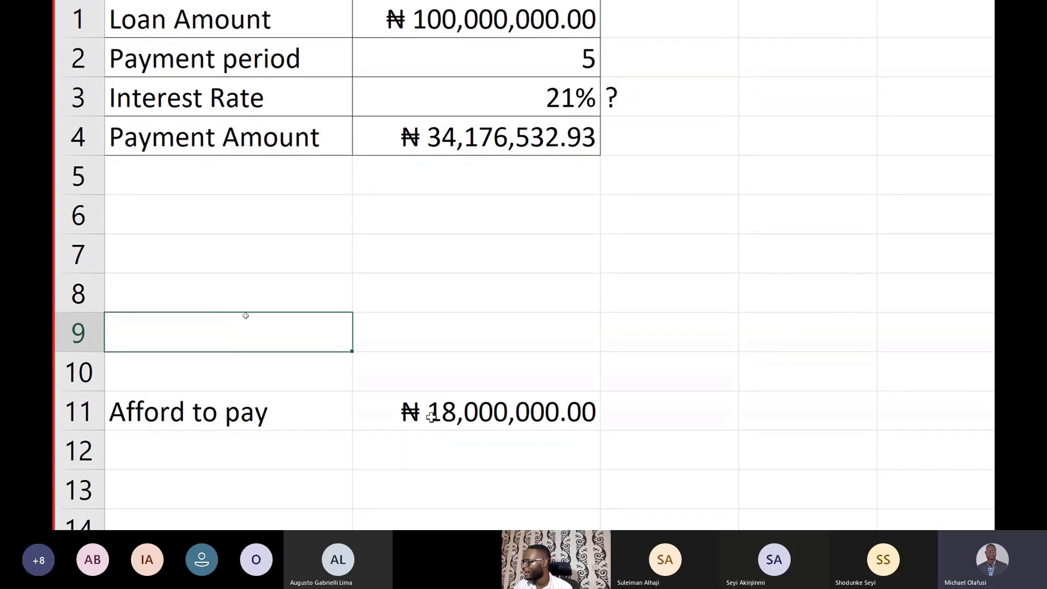
click(442, 485)
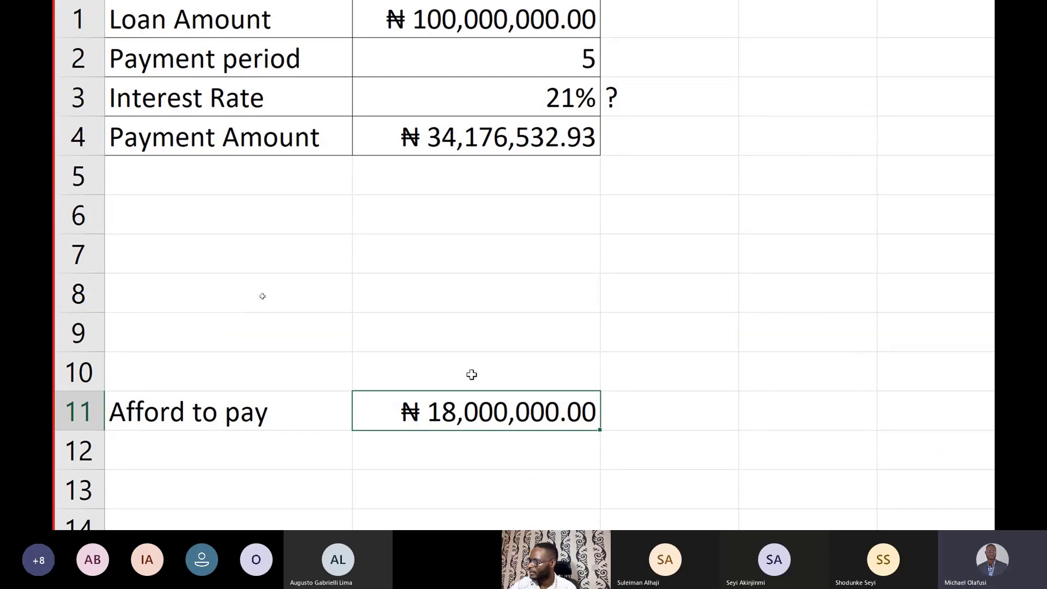
text(28e)
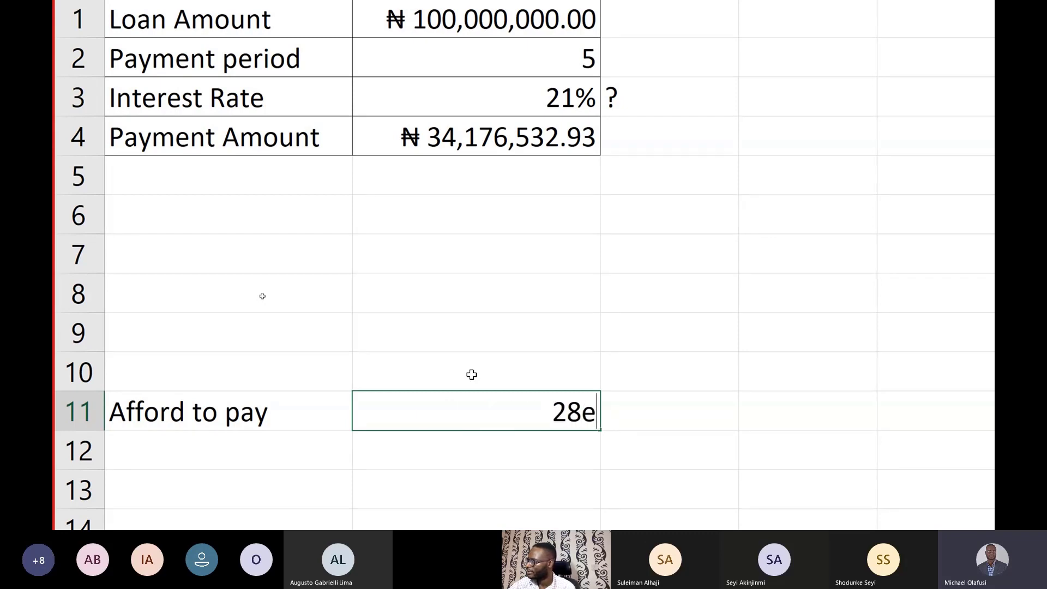
text(6)
key(Return)
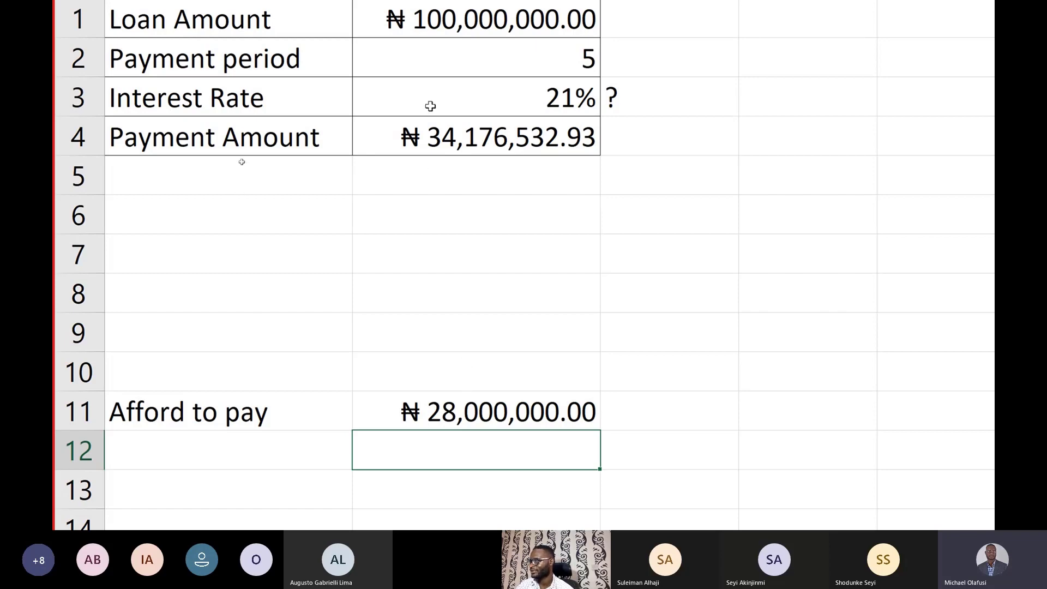
Step: Enter the note "desired output" in C11, beside the Afford to pay amount
click(640, 86)
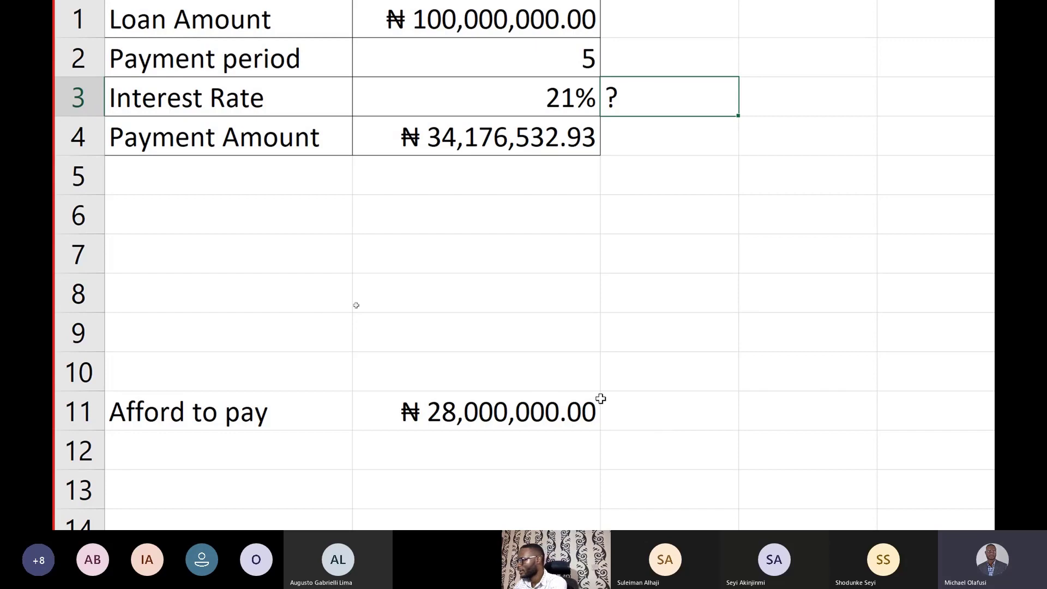
click(666, 397)
text(des)
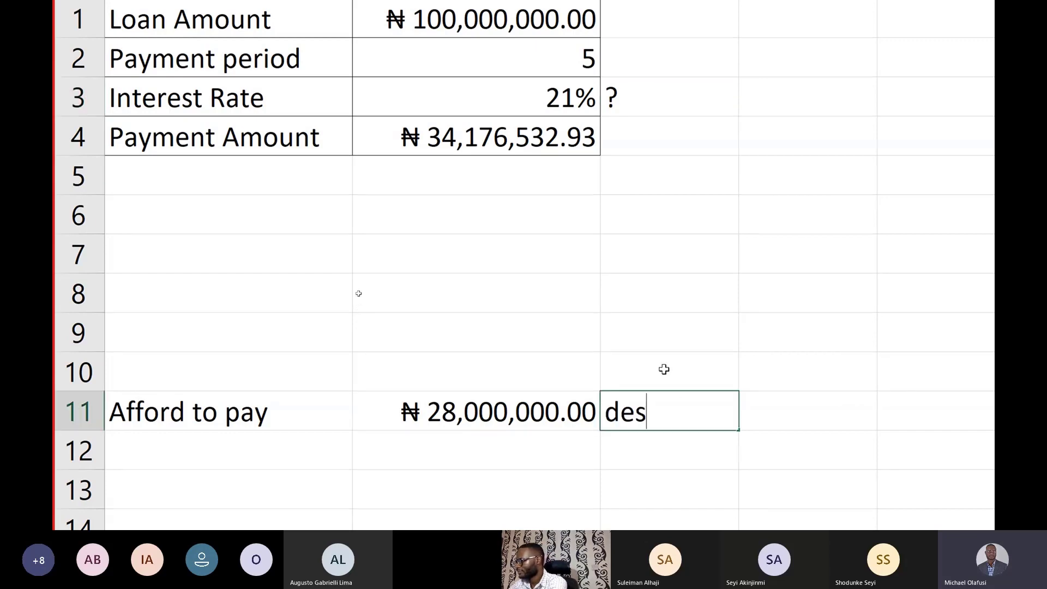
text(ire)
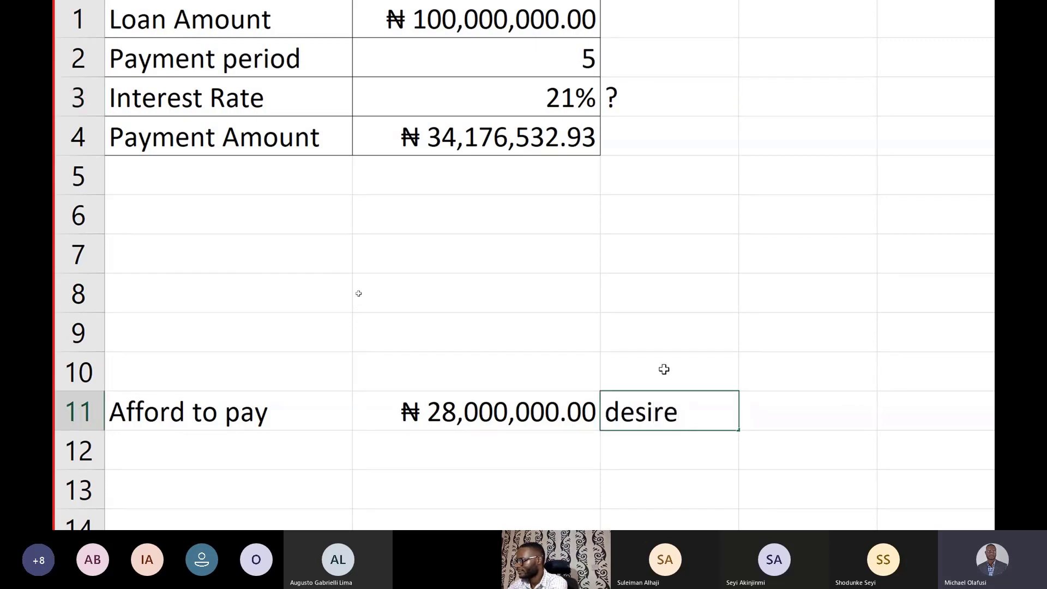
text(dd)
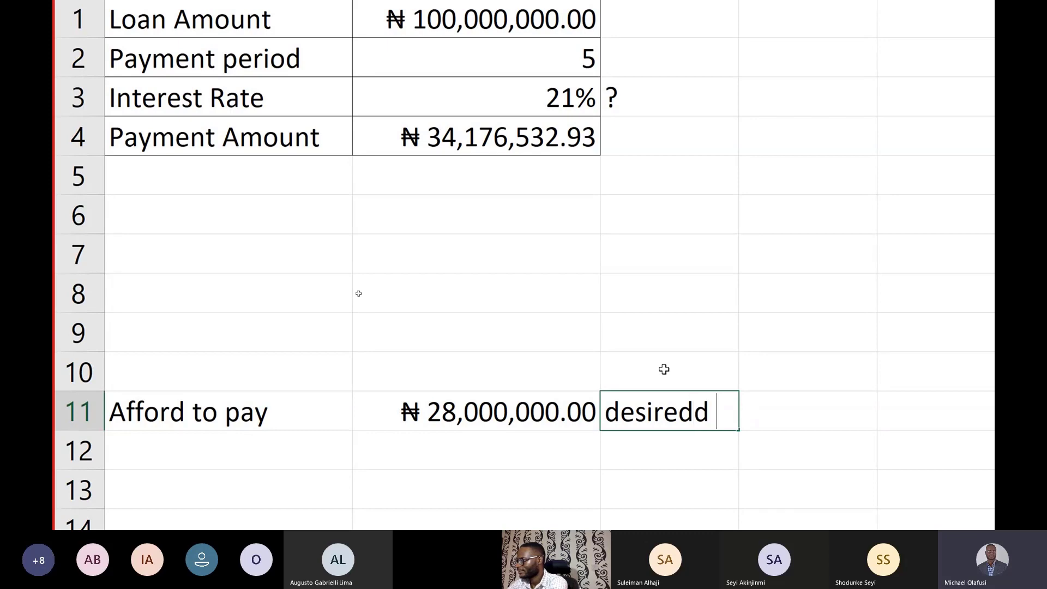
key(BackSpace)
key(BackSpace)
text(outc)
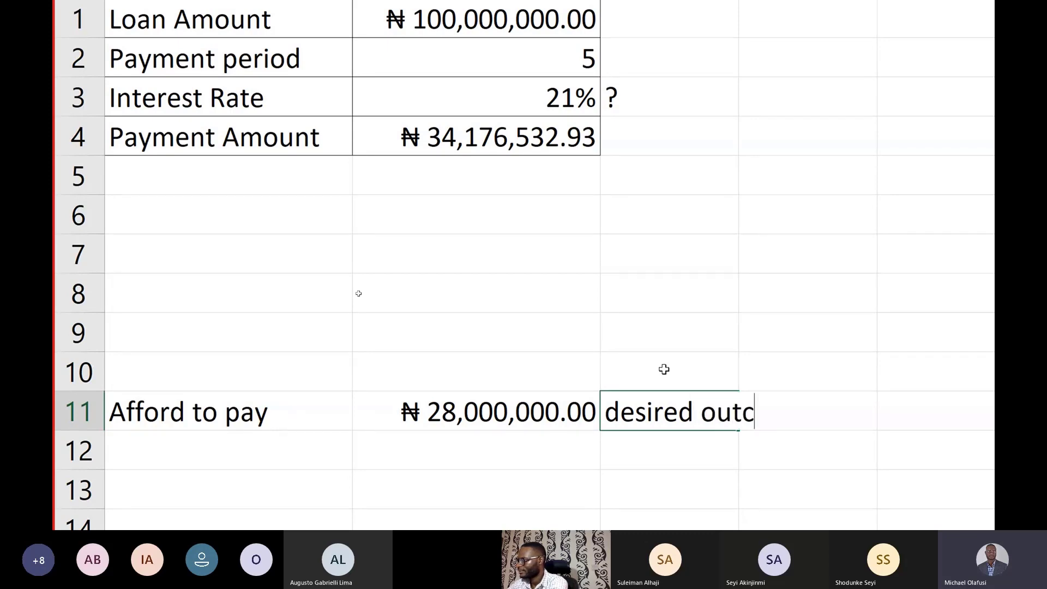
key(BackSpace)
text(put)
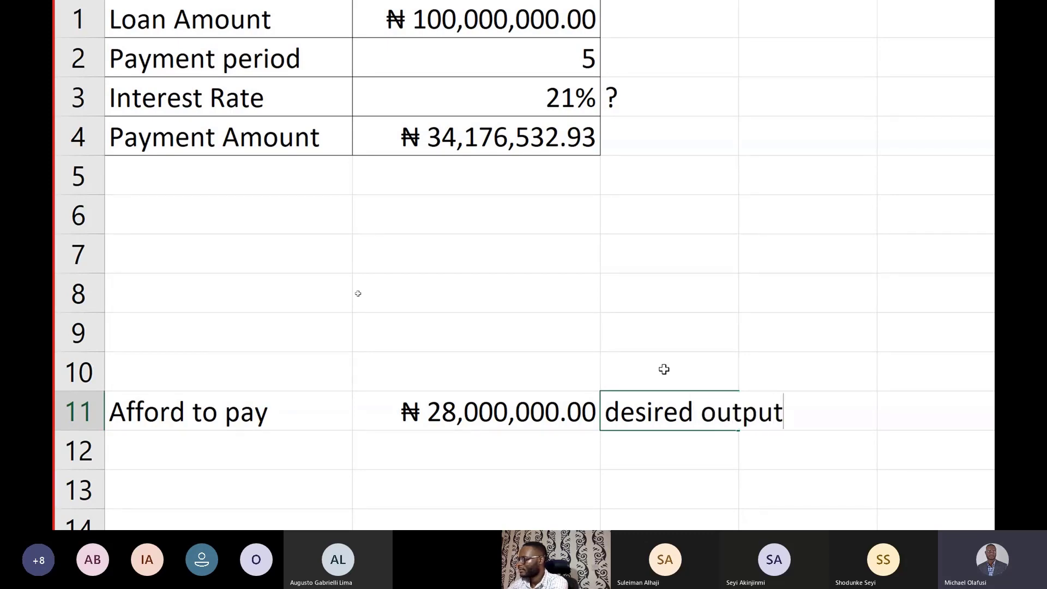
key(Return)
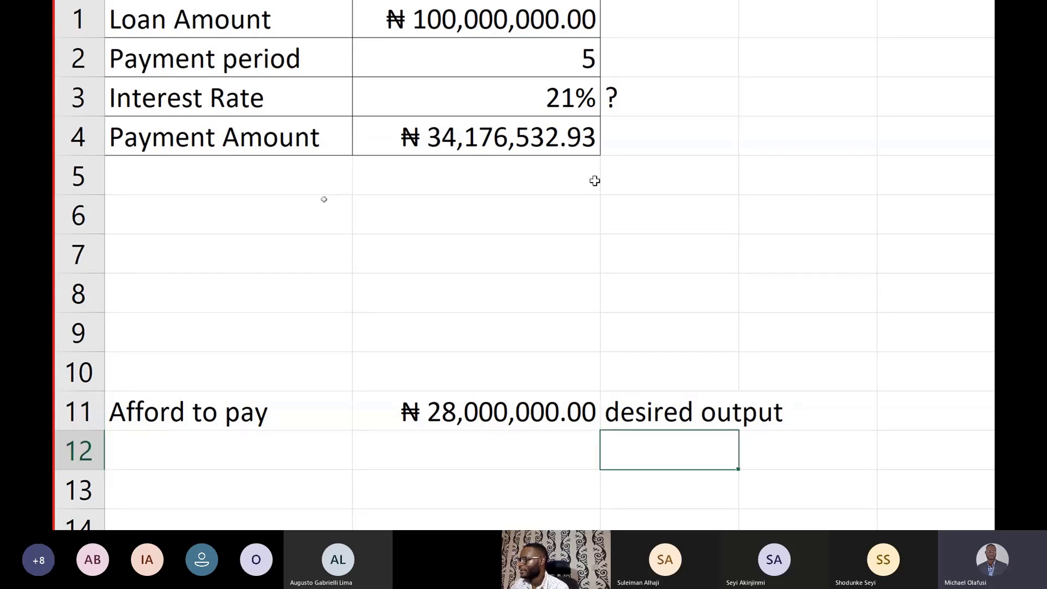
Step: Extend the question mark note in C3 so that it reads "? Right interest rate"
click(659, 163)
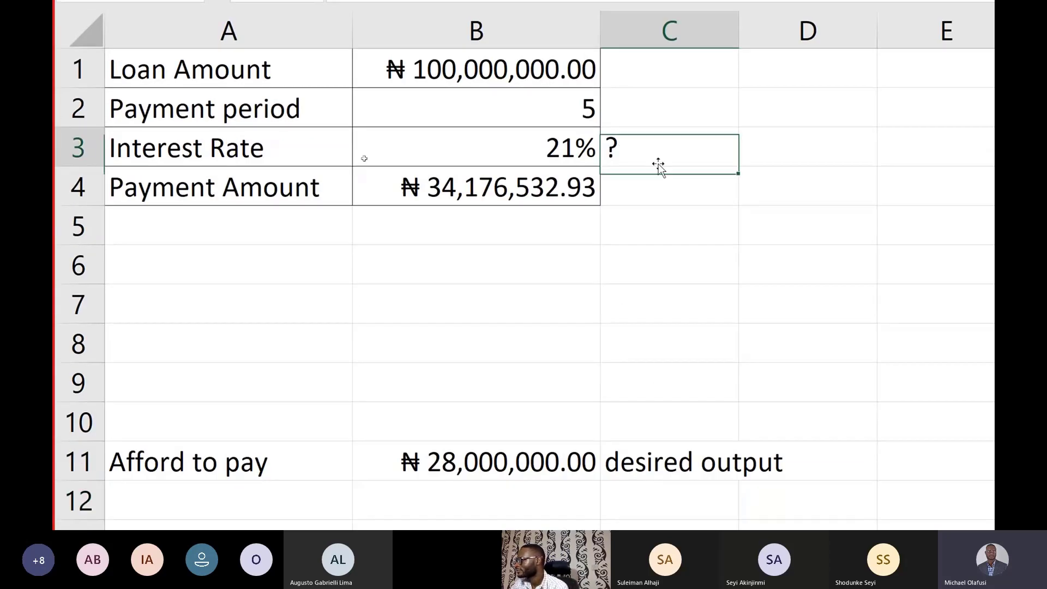
double_click(698, 150)
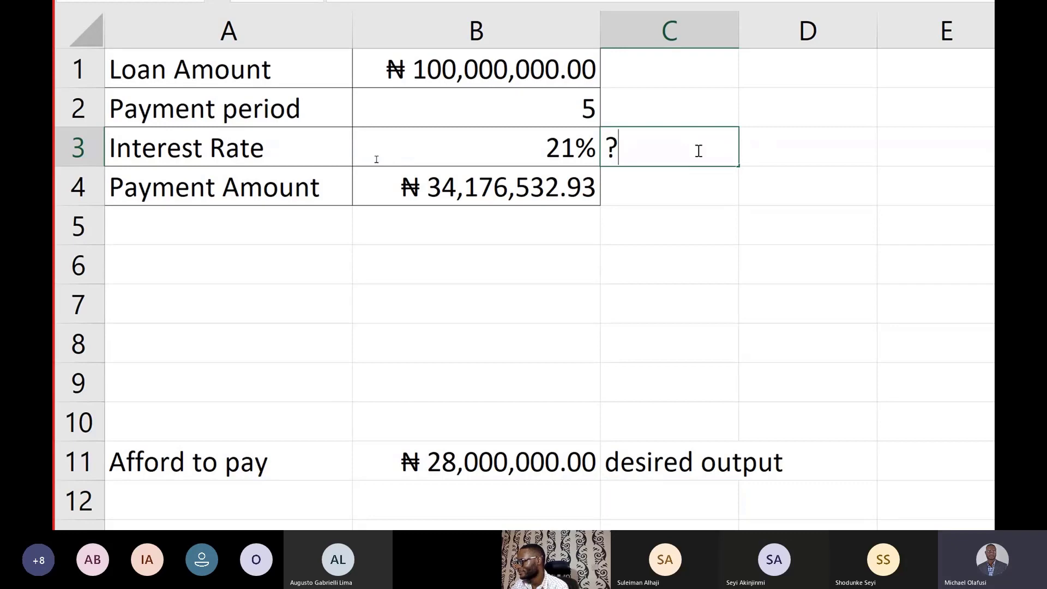
text(r)
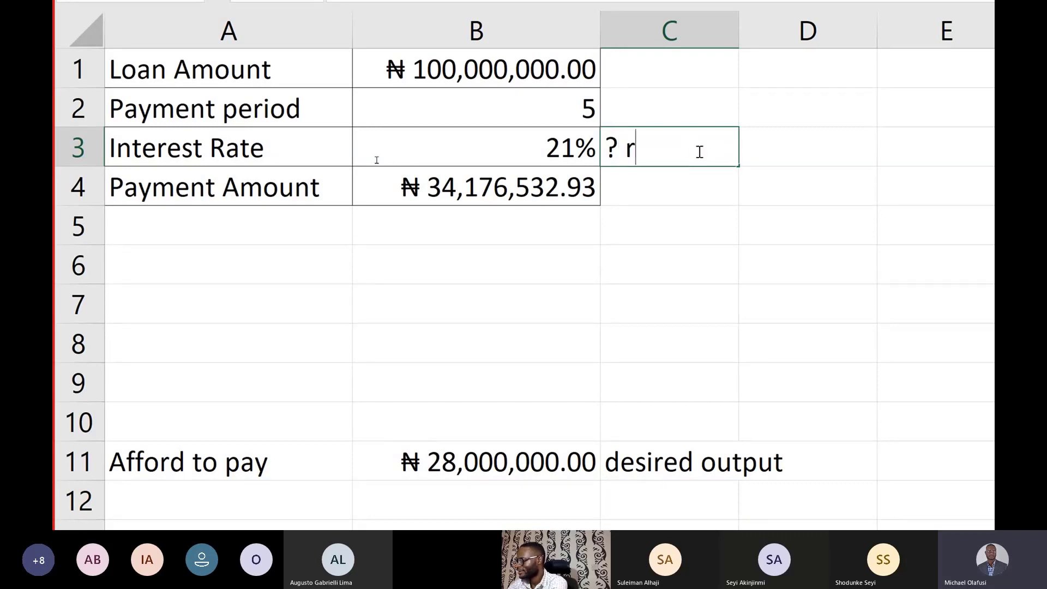
text(ight inte)
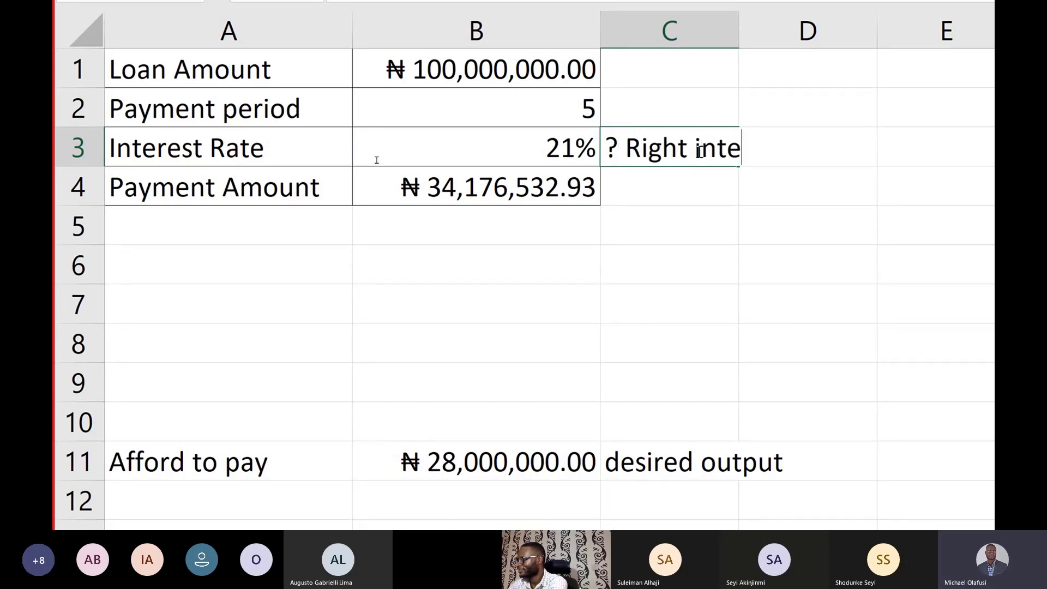
text(rest rat )
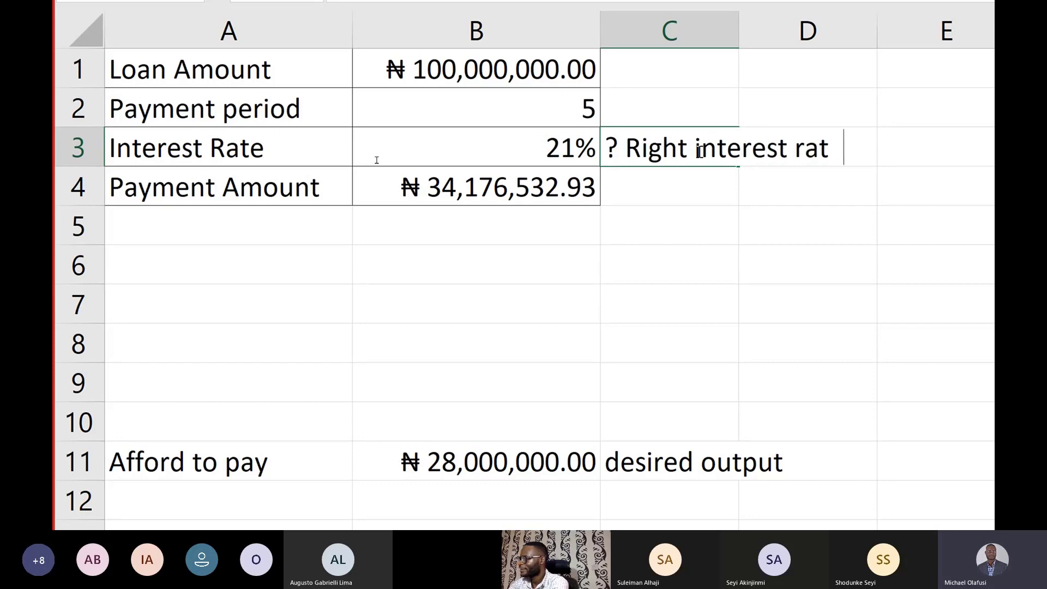
text(e)
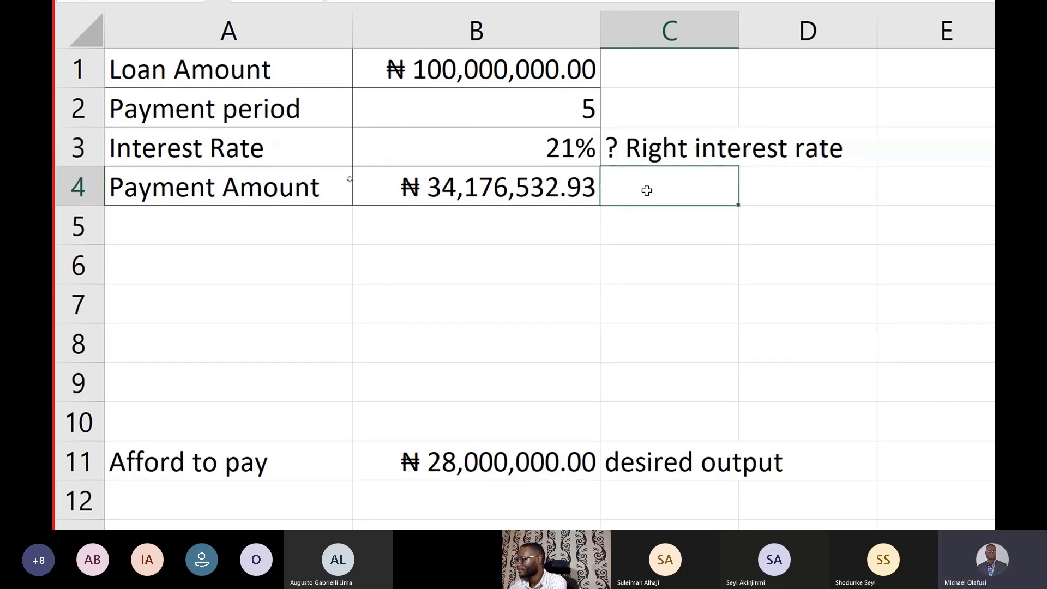
Step: Enter the note "to achieve my desired output" in C4, beside the Payment Amount, and select the interest rate in B3
text(tp a)
key(BackSpace)
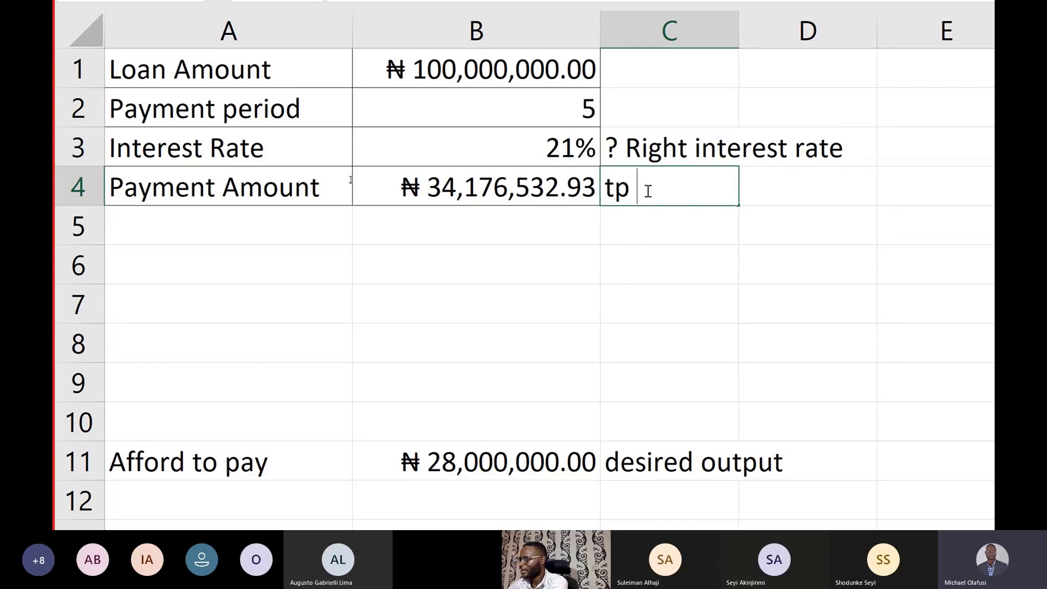
key(BackSpace)
key(BackSpace)
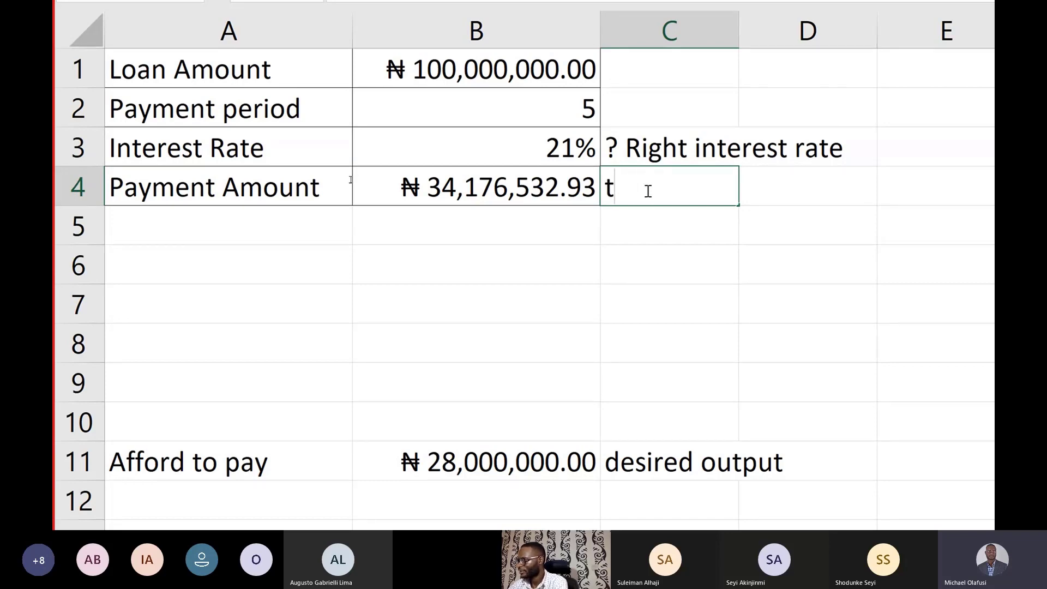
text(o acieve)
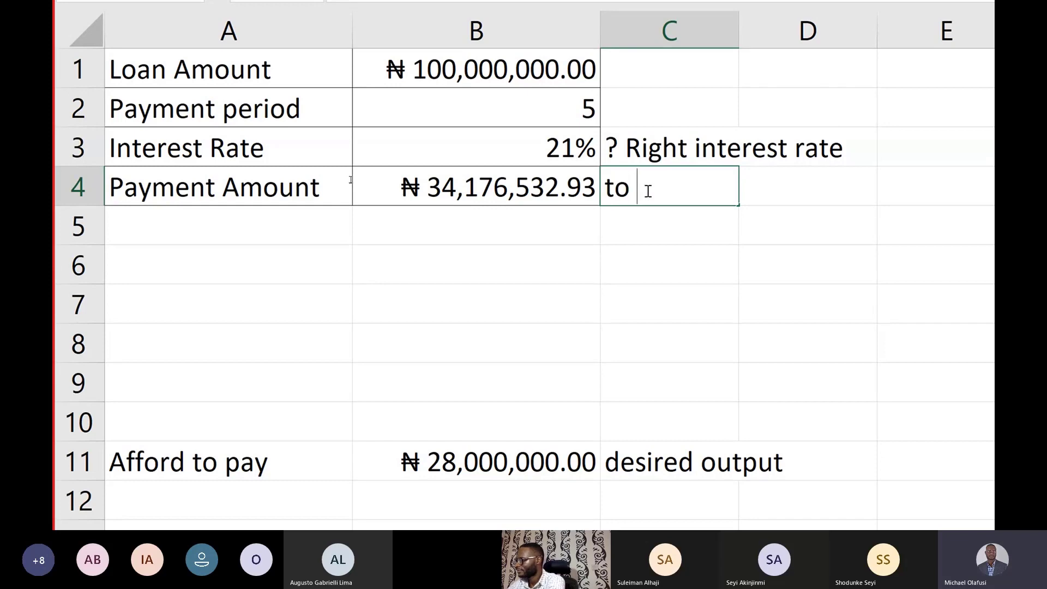
key(BackSpace)
key(BackSpace)
key(BackSpace)
key(BackSpace)
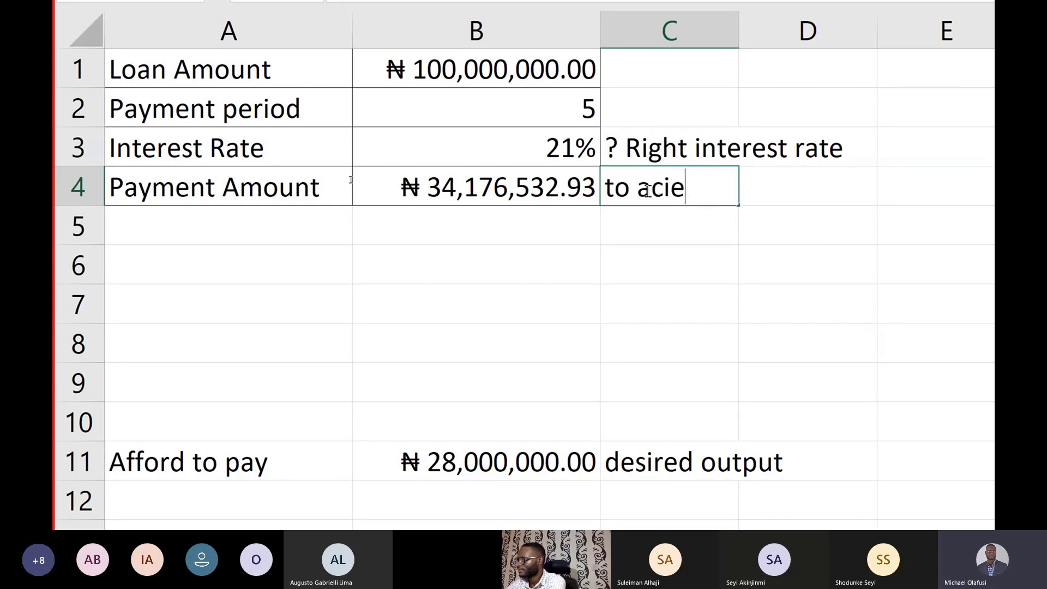
text(ho)
key(BackSpace)
text(ieve m)
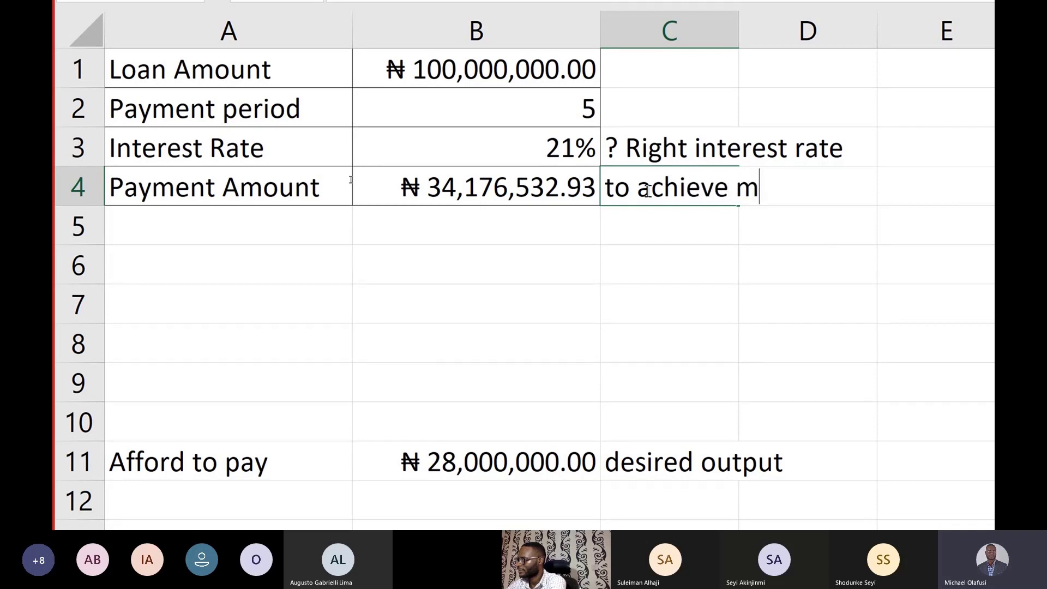
text(y desired output)
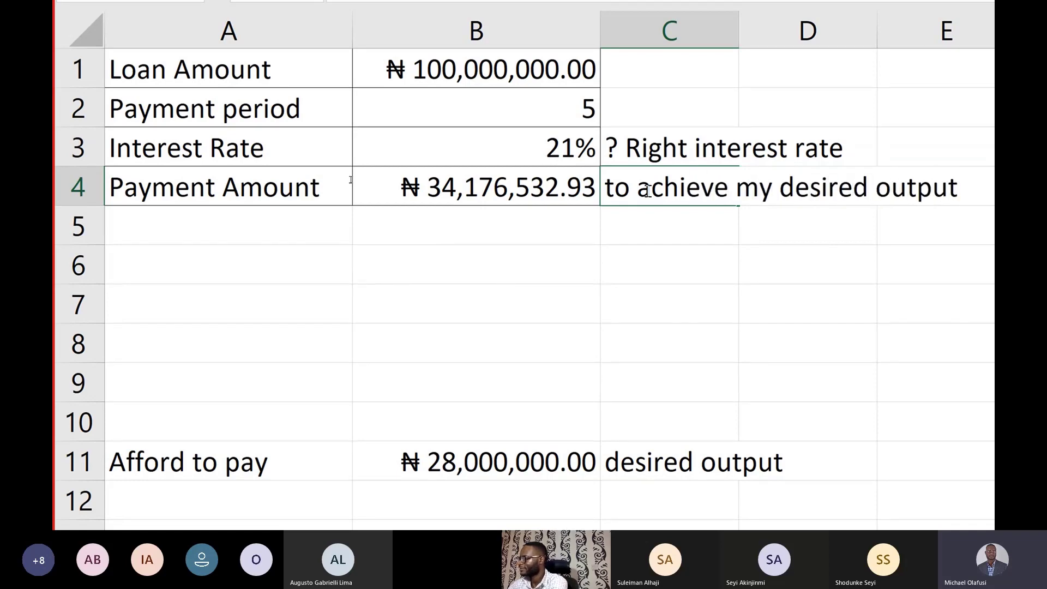
key(Return)
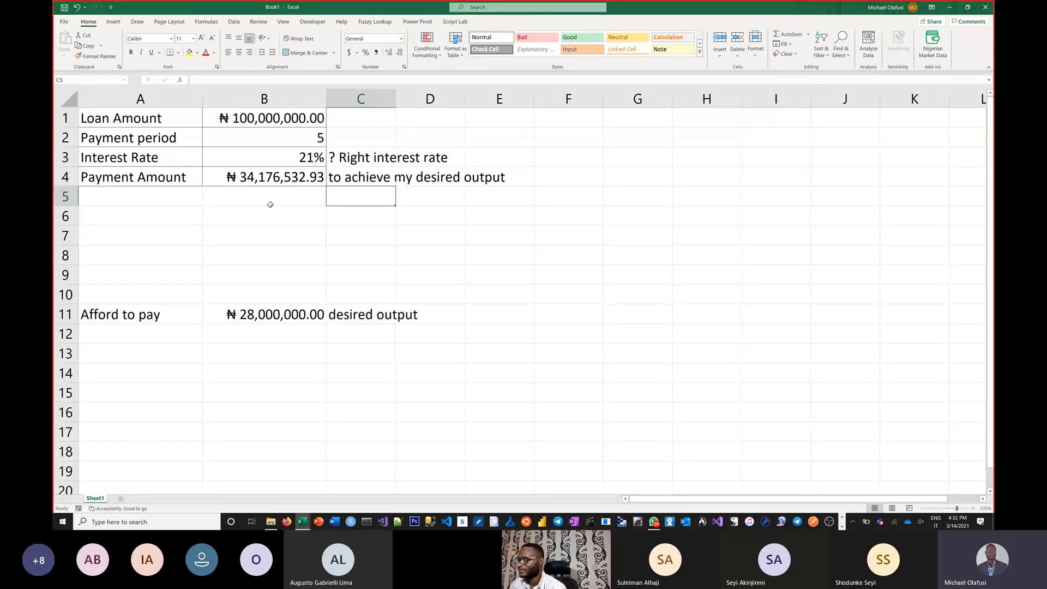
click(289, 161)
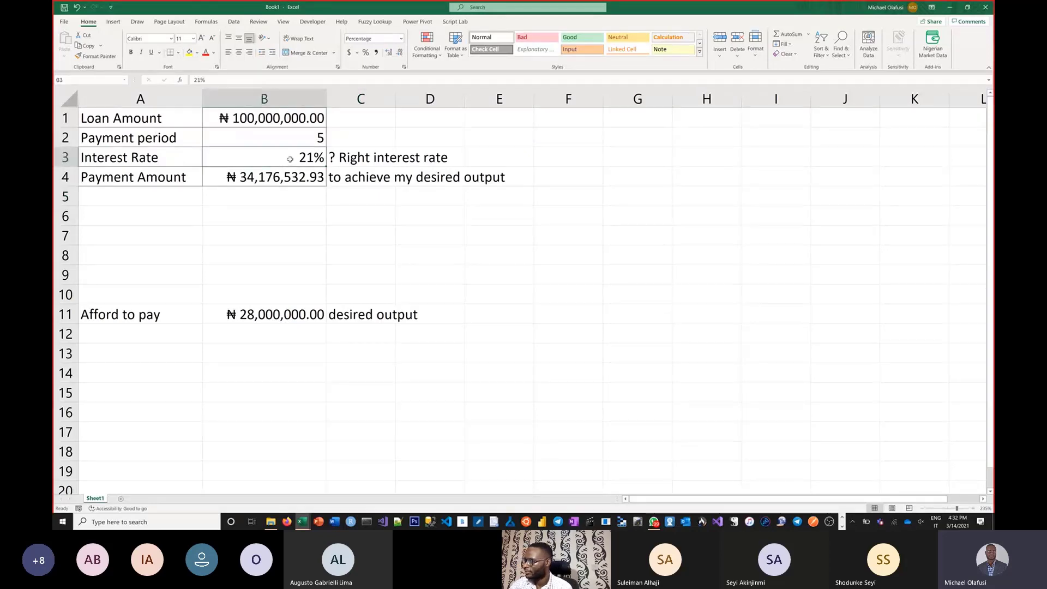
Step: Try interest rates of 20% and 18% in B3 and undo both changes
text(20)
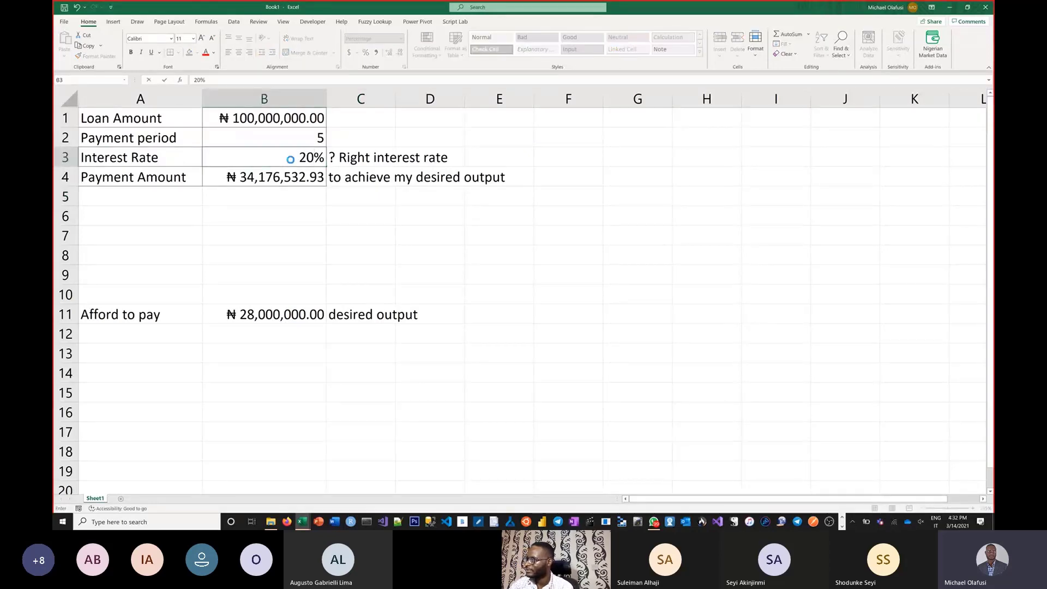
key(Return)
click(290, 159)
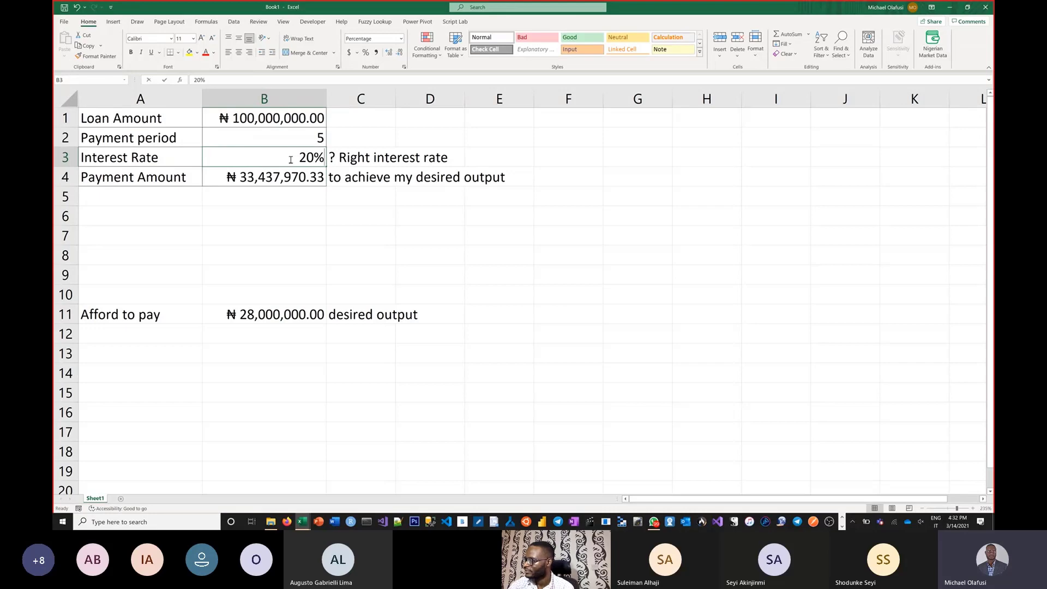
text(18)
key(Return)
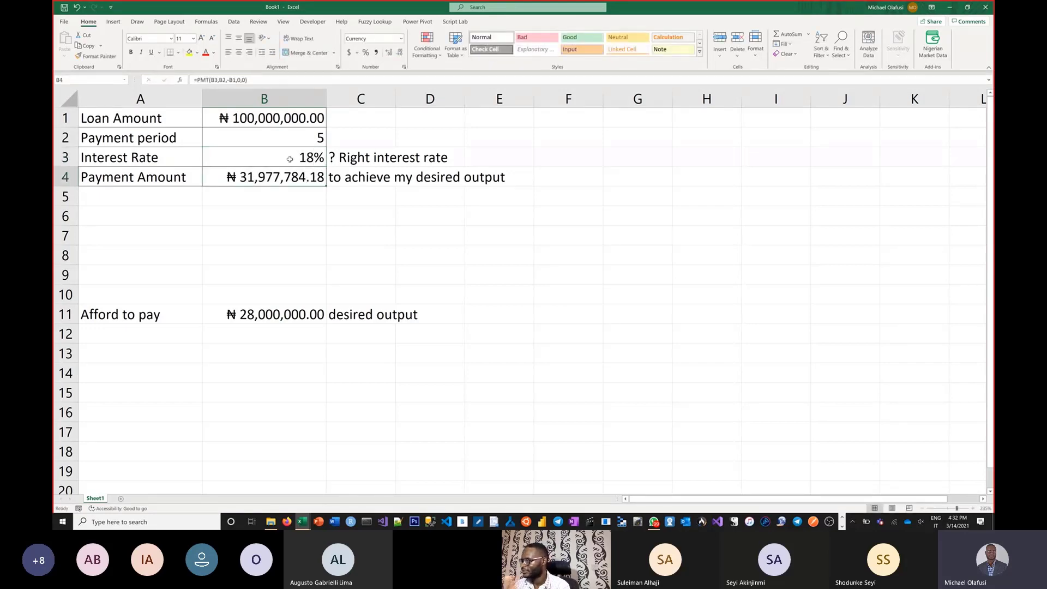
key(ctrl+z)
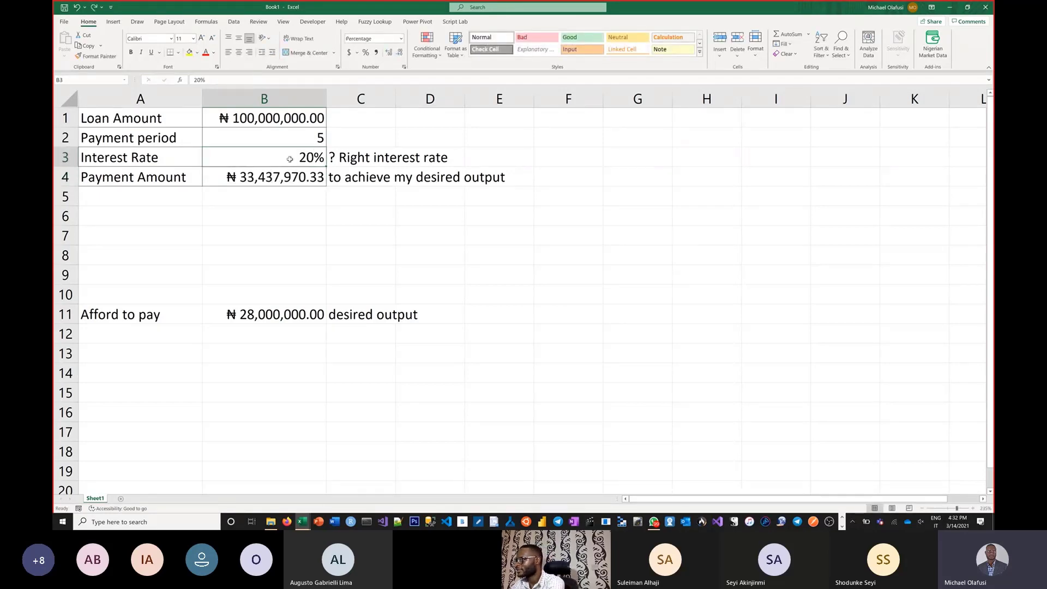
key(ctrl+z)
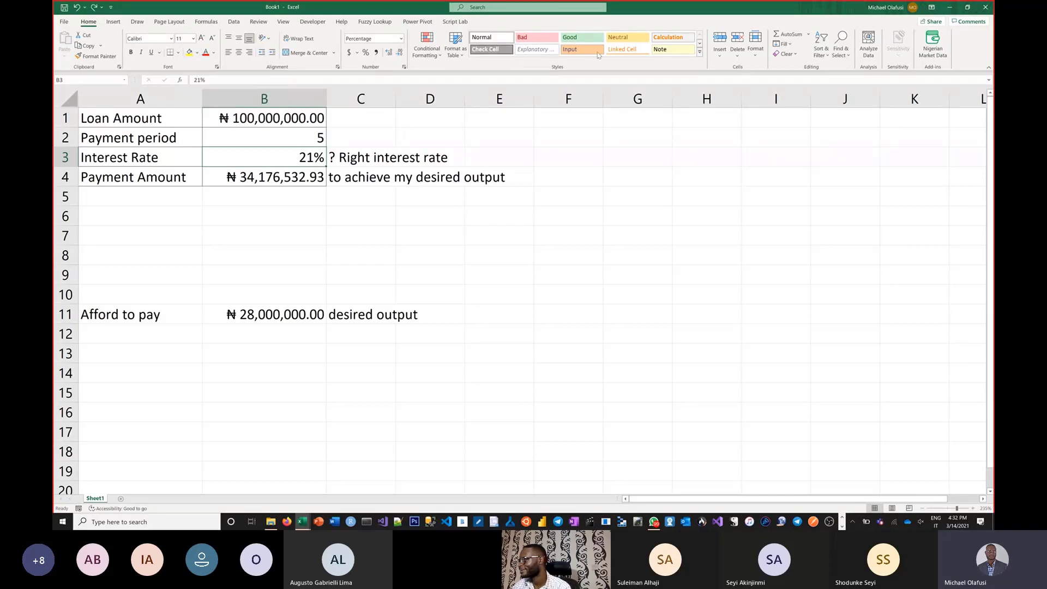
Step: Apply the Input cell style to the interest rate in B3 and the Output cell style to the Payment Amount in B4
click(700, 54)
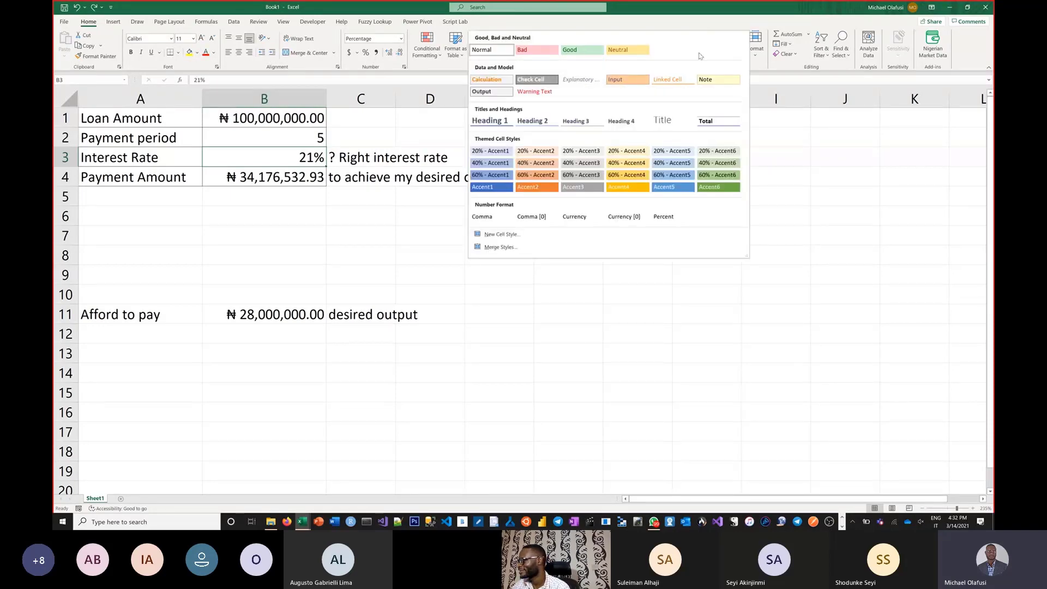
click(620, 79)
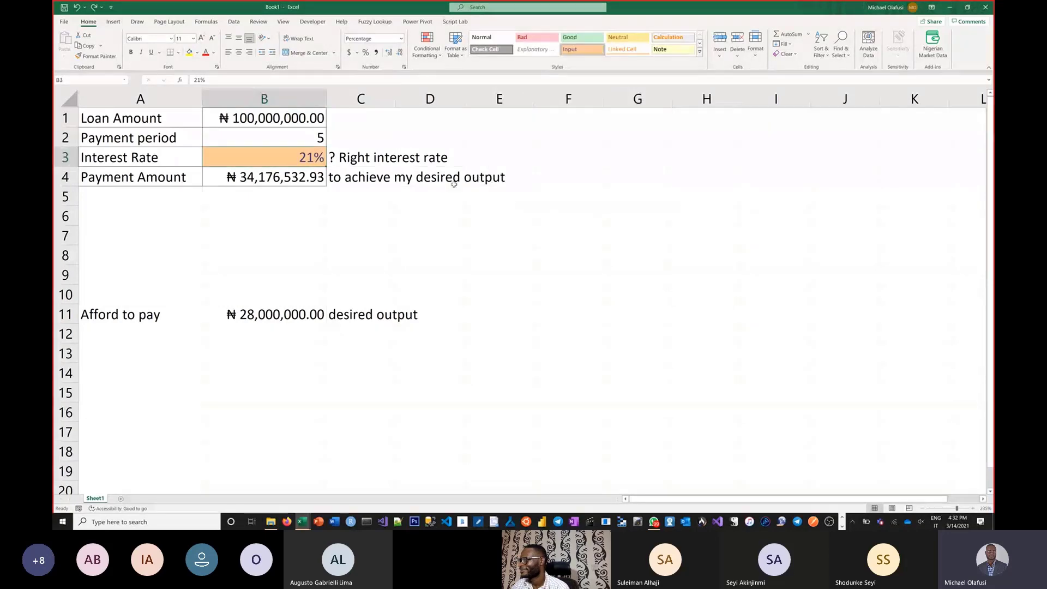
click(275, 173)
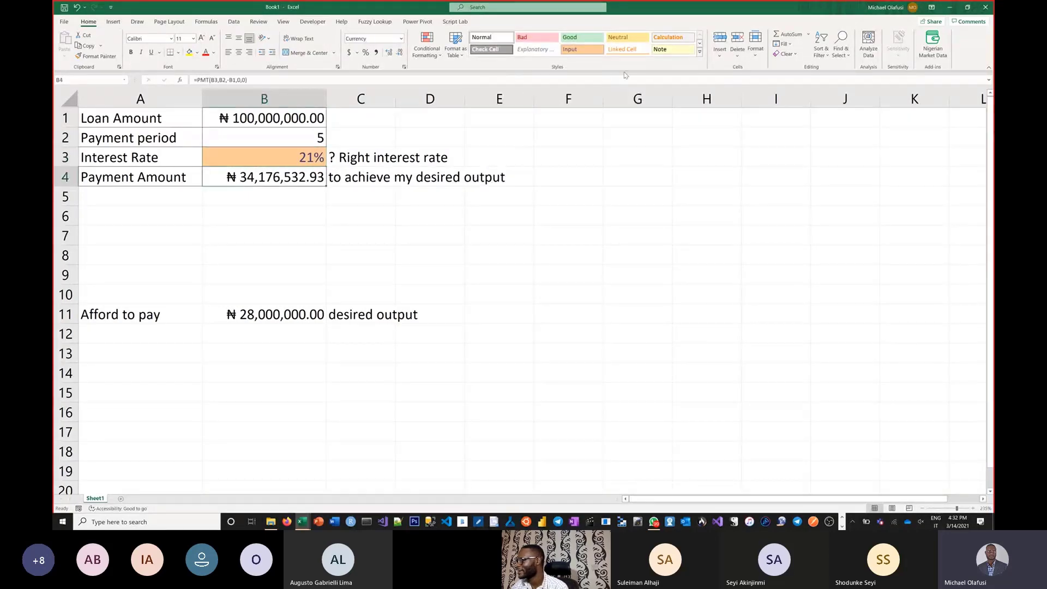
click(700, 54)
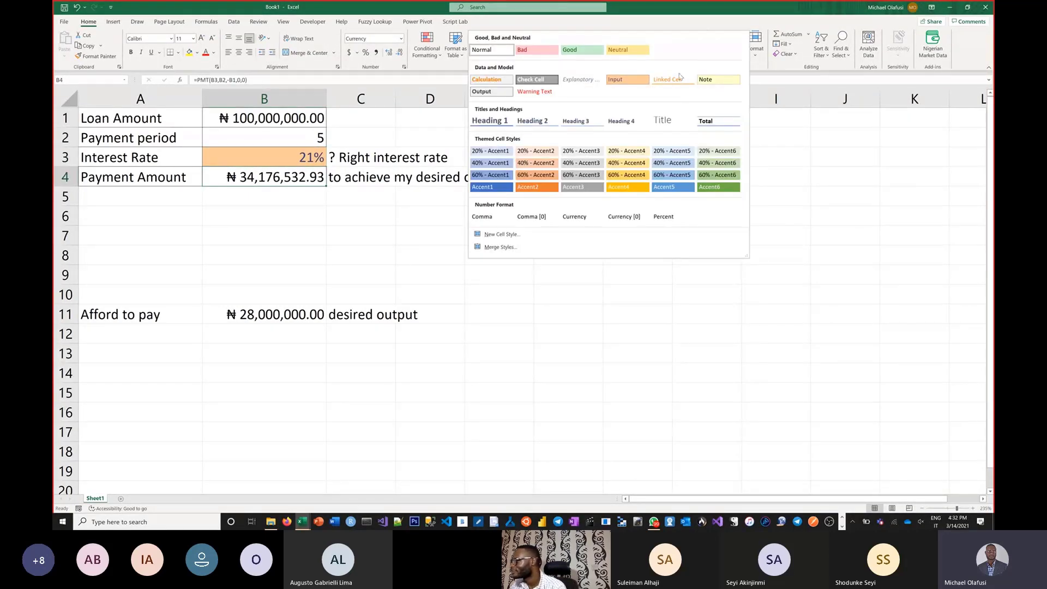
click(495, 96)
click(360, 221)
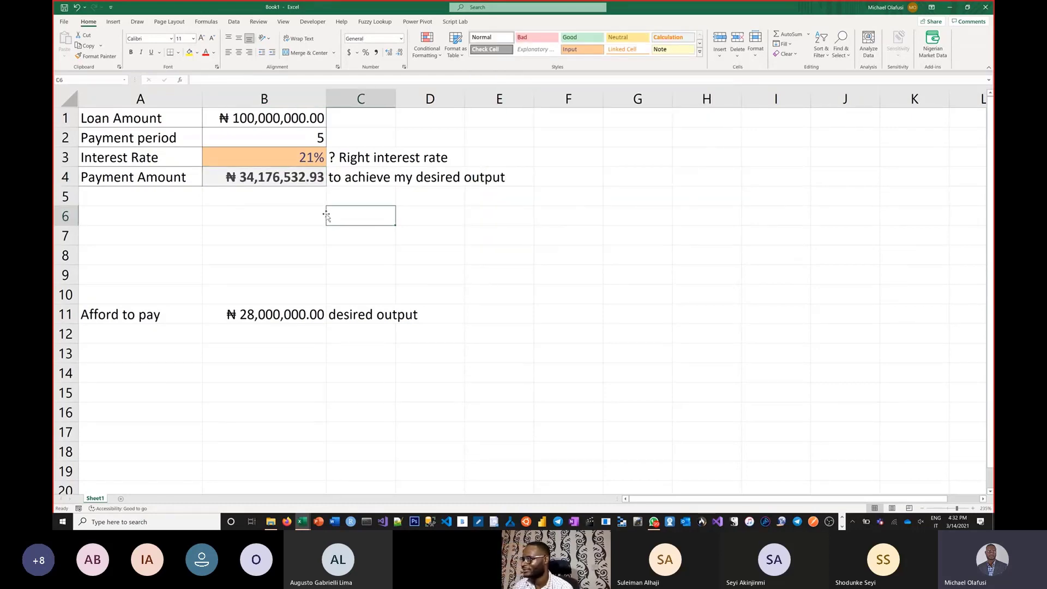
Step: Modify the Output cell style so that its fill is light blue
click(282, 178)
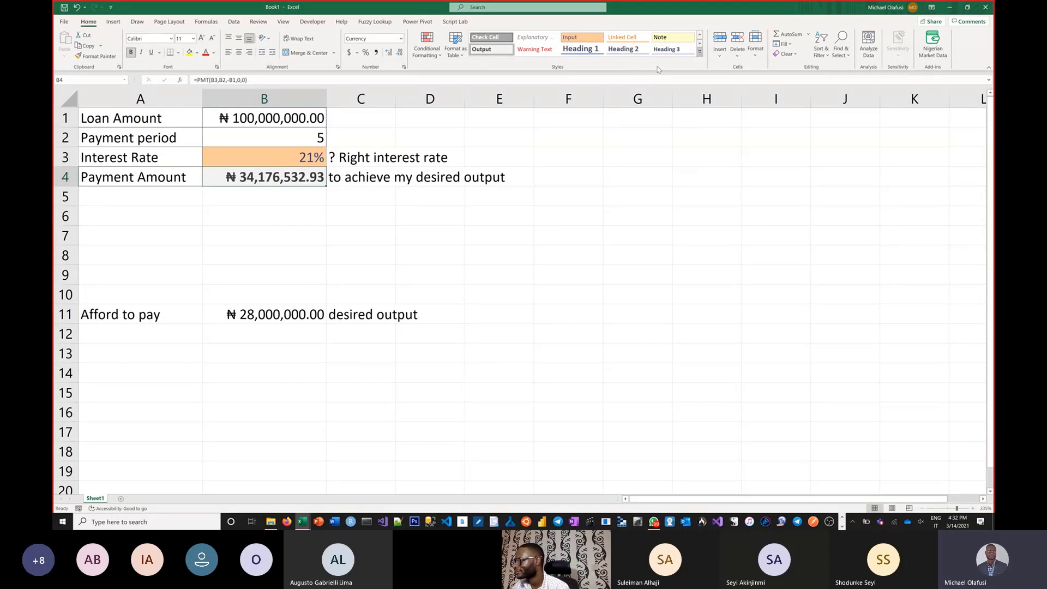
click(700, 52)
right_click(485, 94)
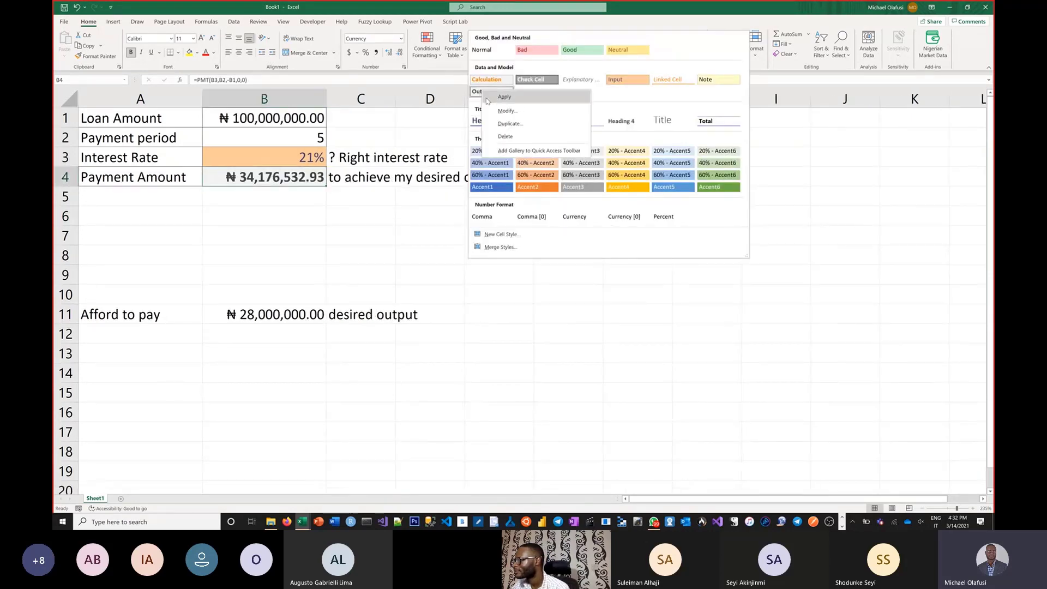
click(506, 110)
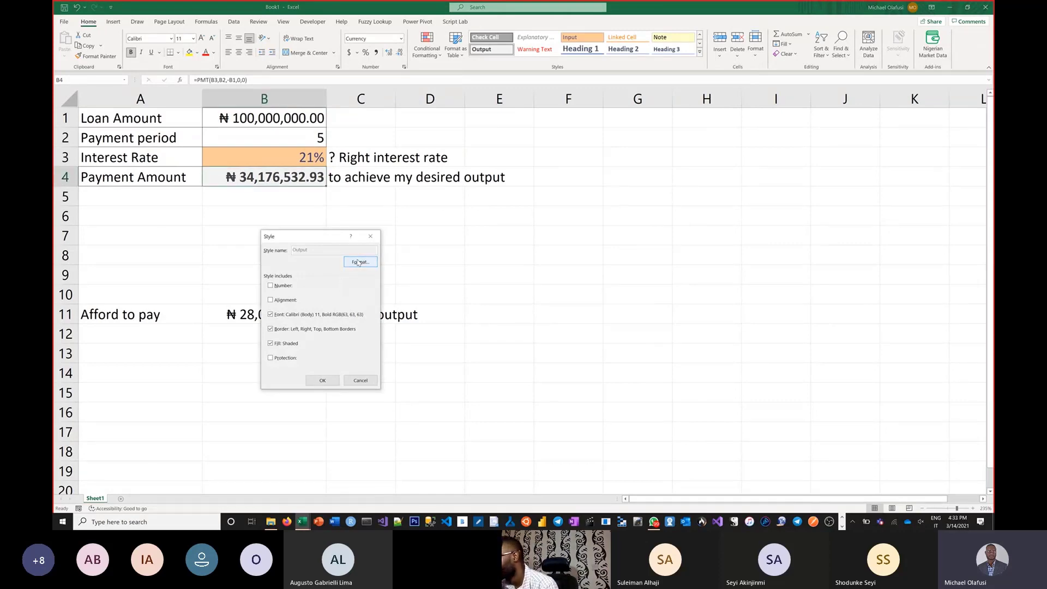
click(359, 262)
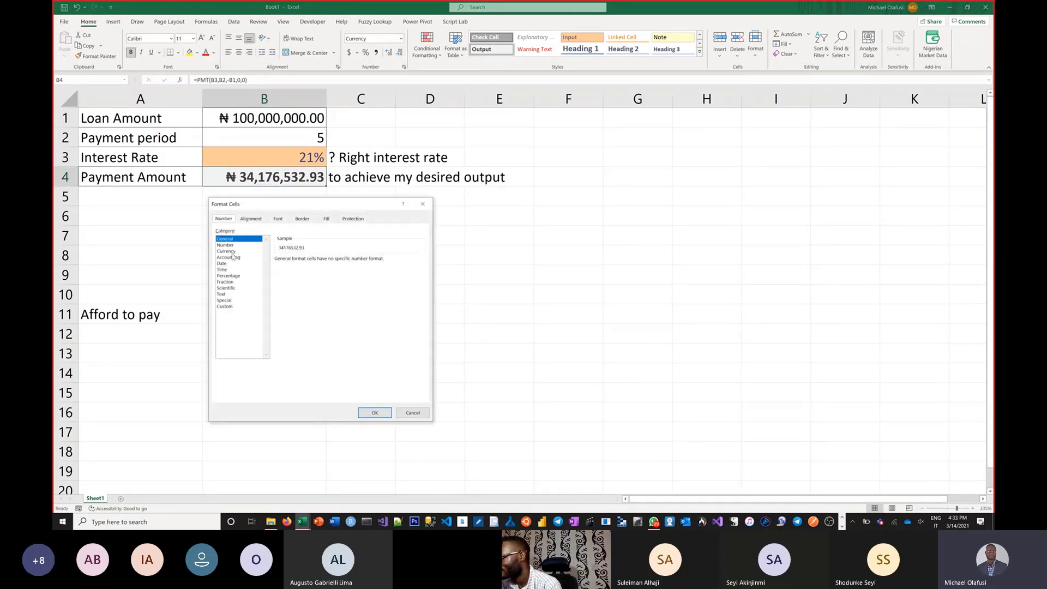
click(324, 219)
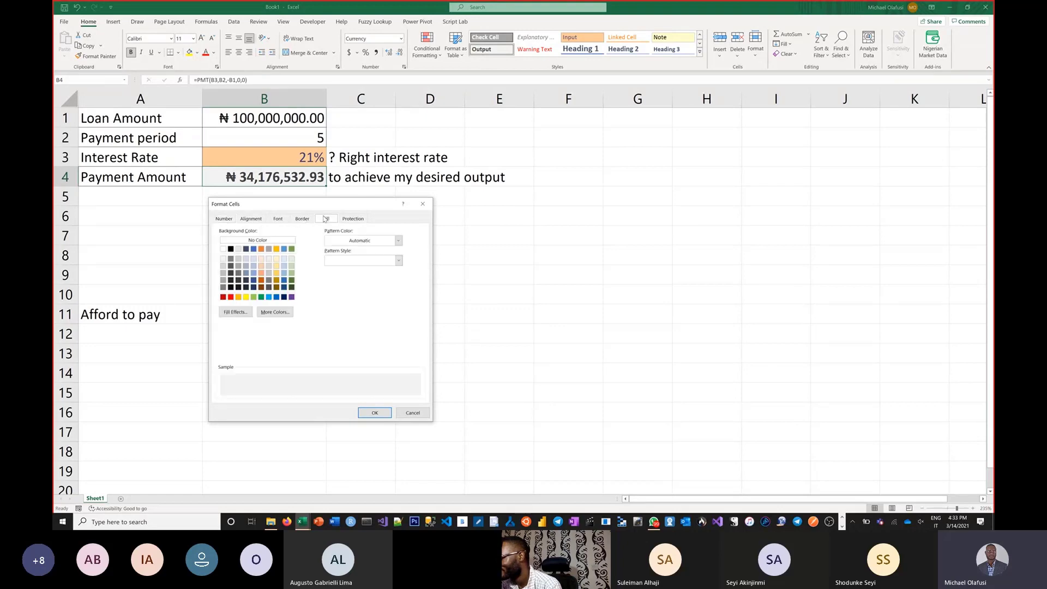
click(253, 265)
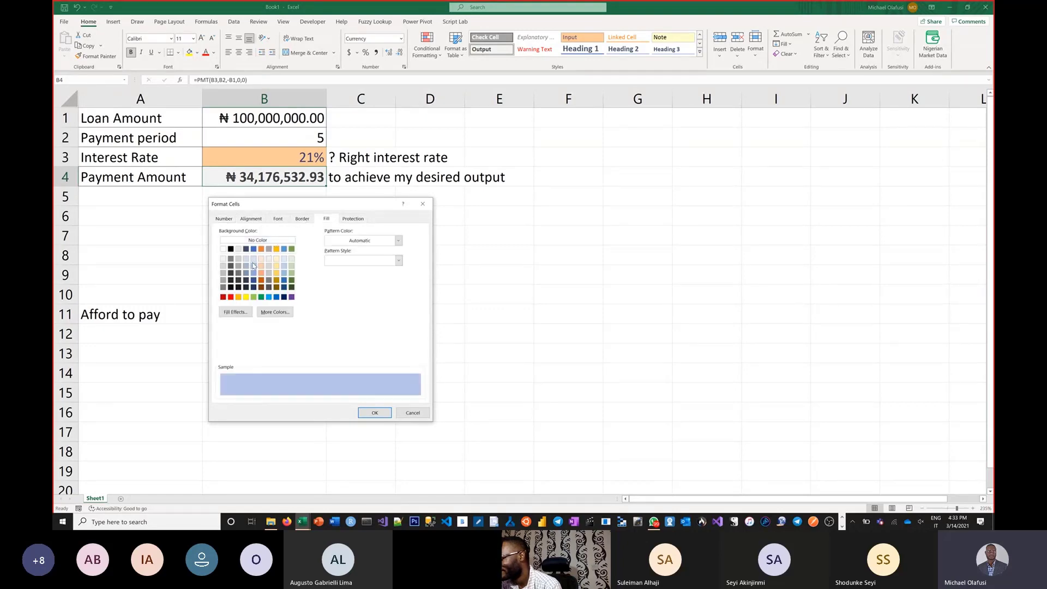
click(362, 410)
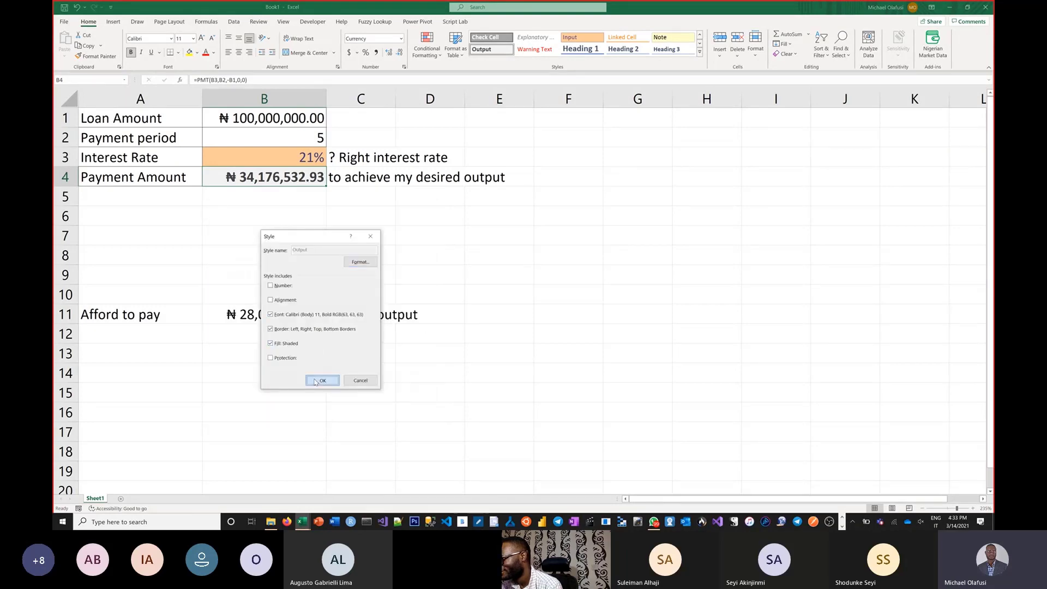
click(322, 380)
click(425, 259)
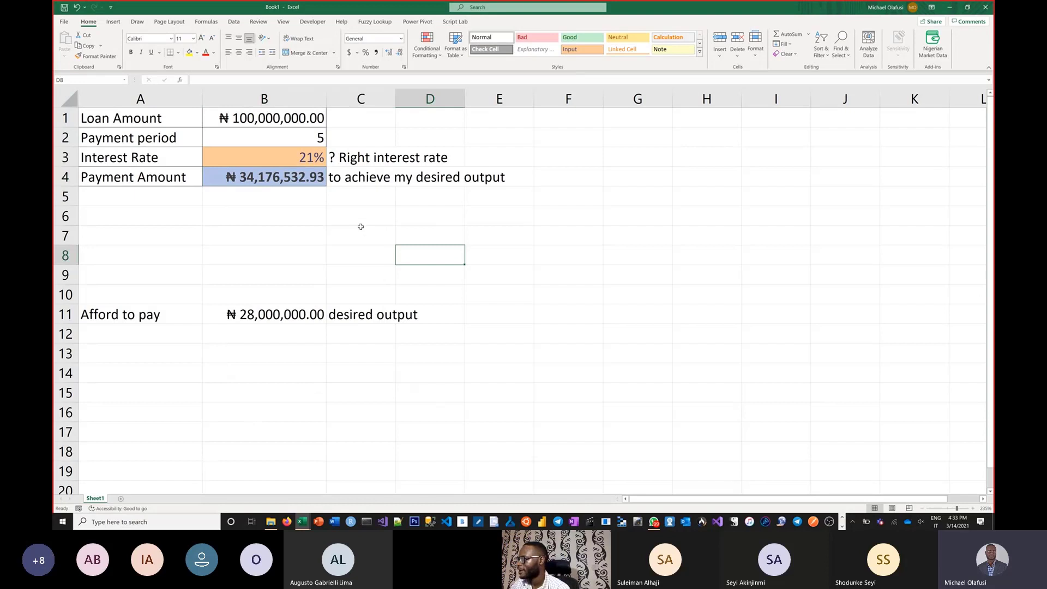
Step: Run Goal Seek to bring the Payment Amount in B4 to 28e6 by changing B3, accept the solution and inspect the exact interest rate
click(240, 24)
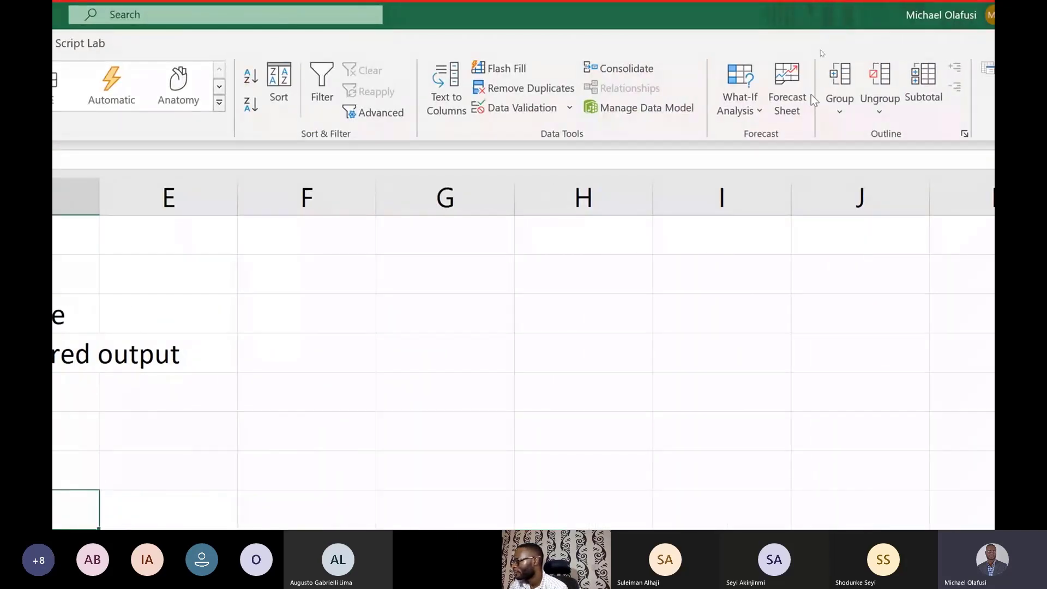
click(757, 112)
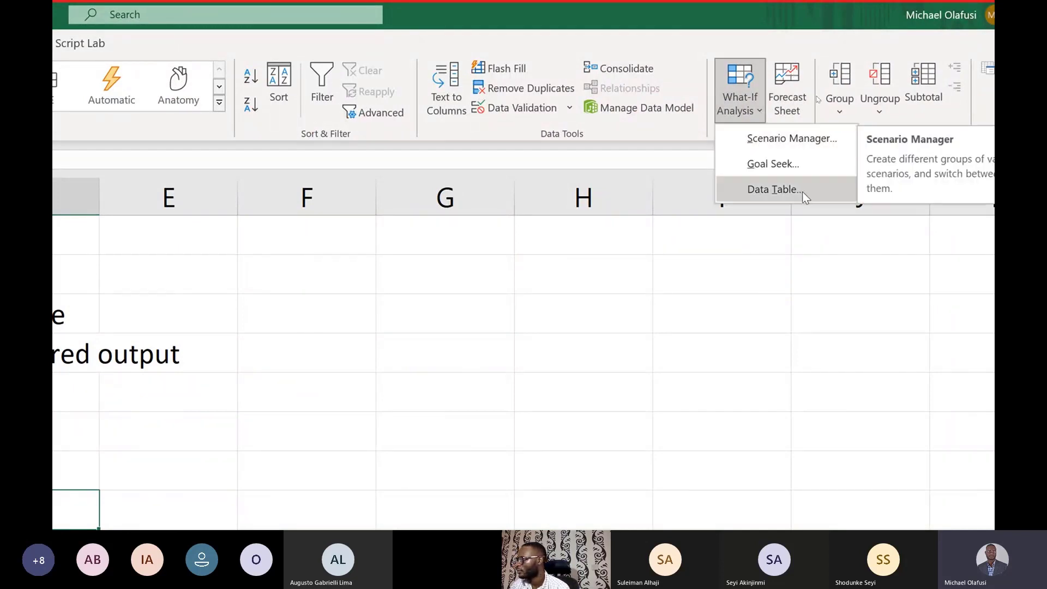
click(787, 162)
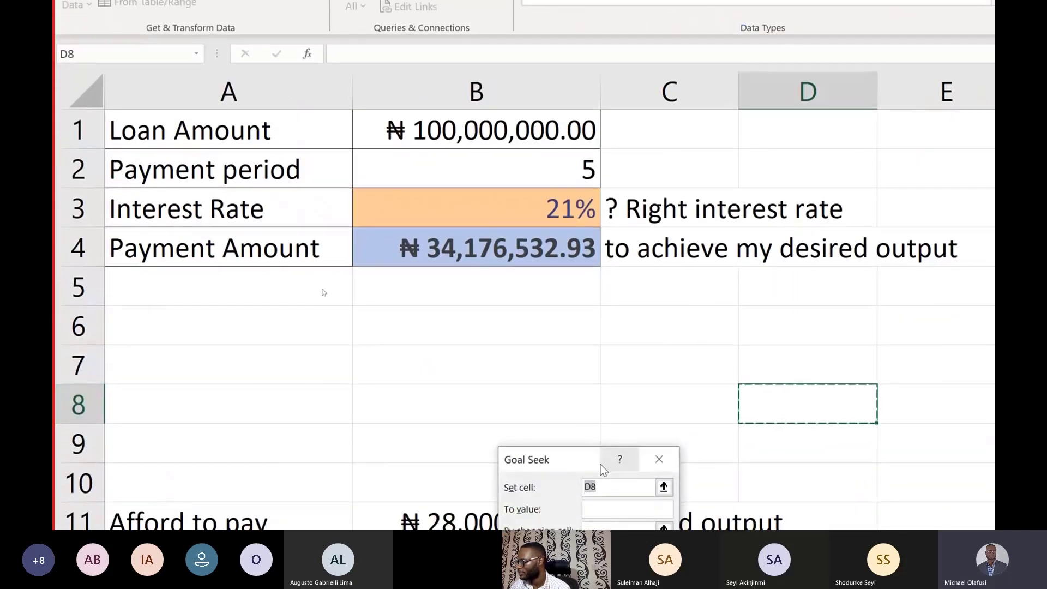
drag(577, 456, 407, 309)
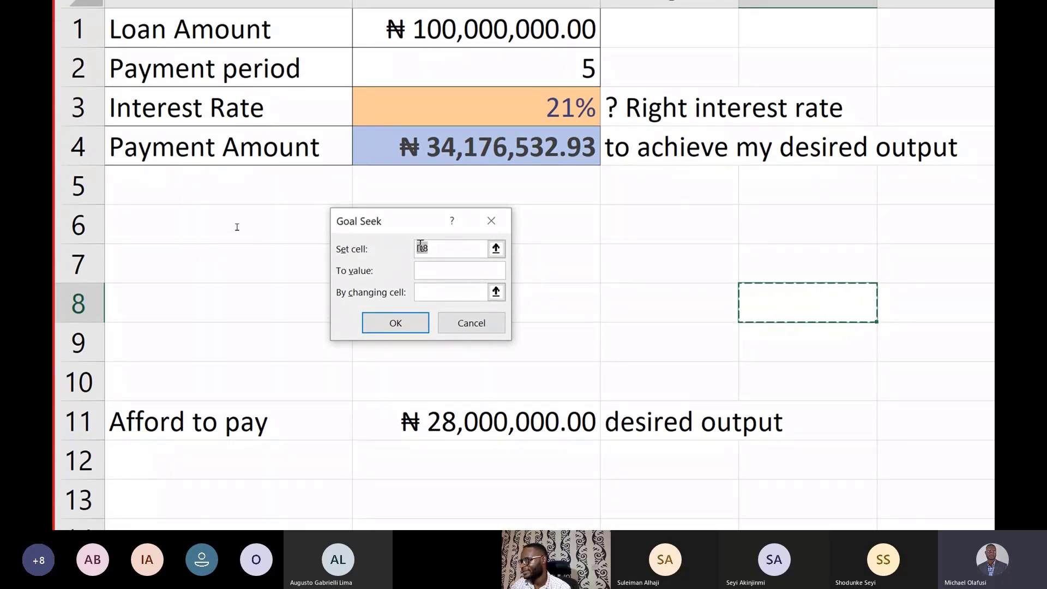
click(447, 147)
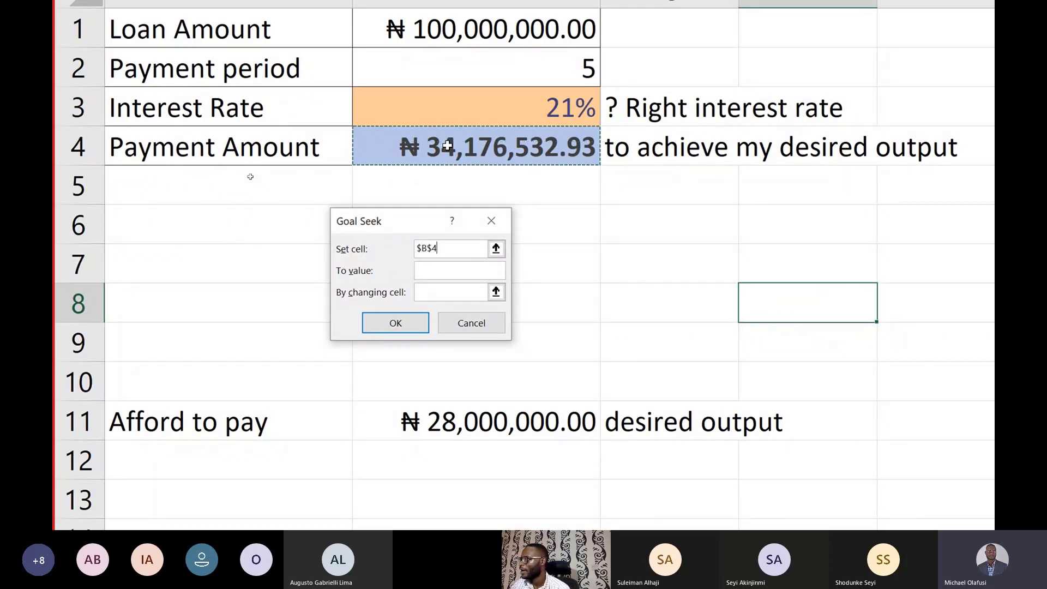
click(432, 271)
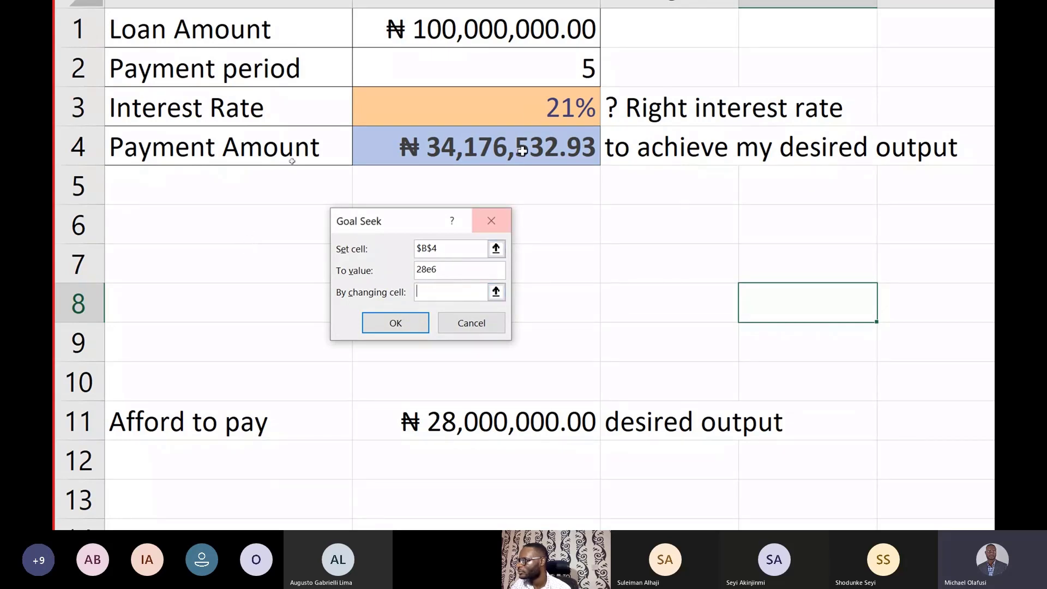
click(520, 104)
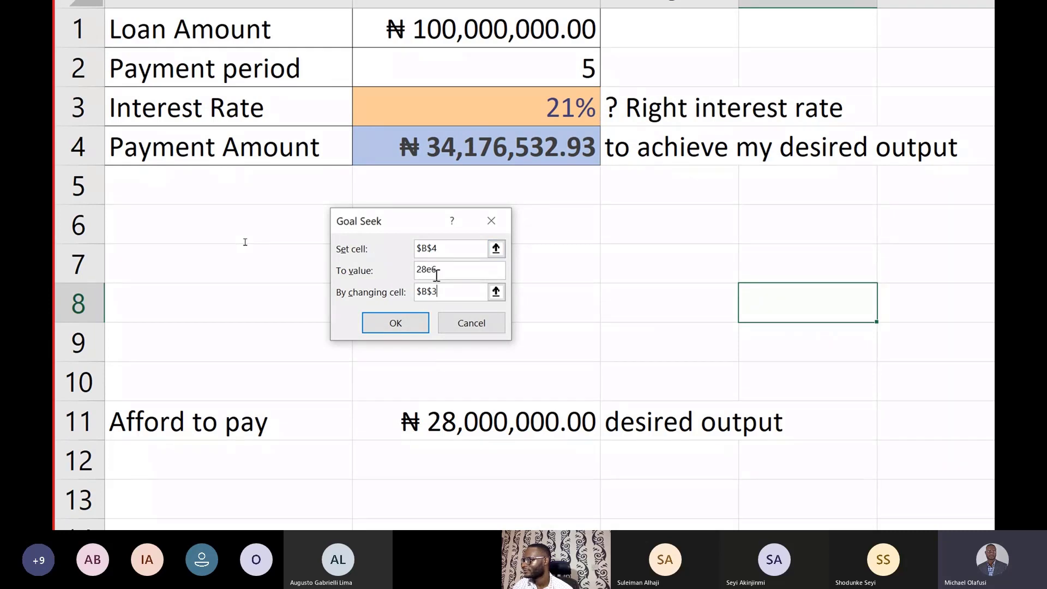
drag(424, 273, 418, 294)
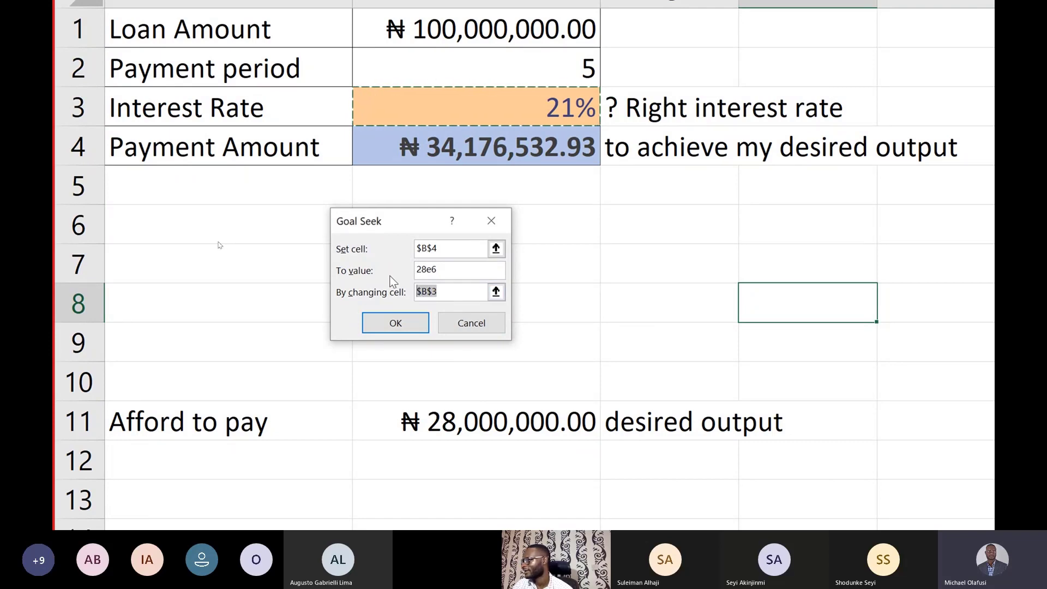
click(396, 322)
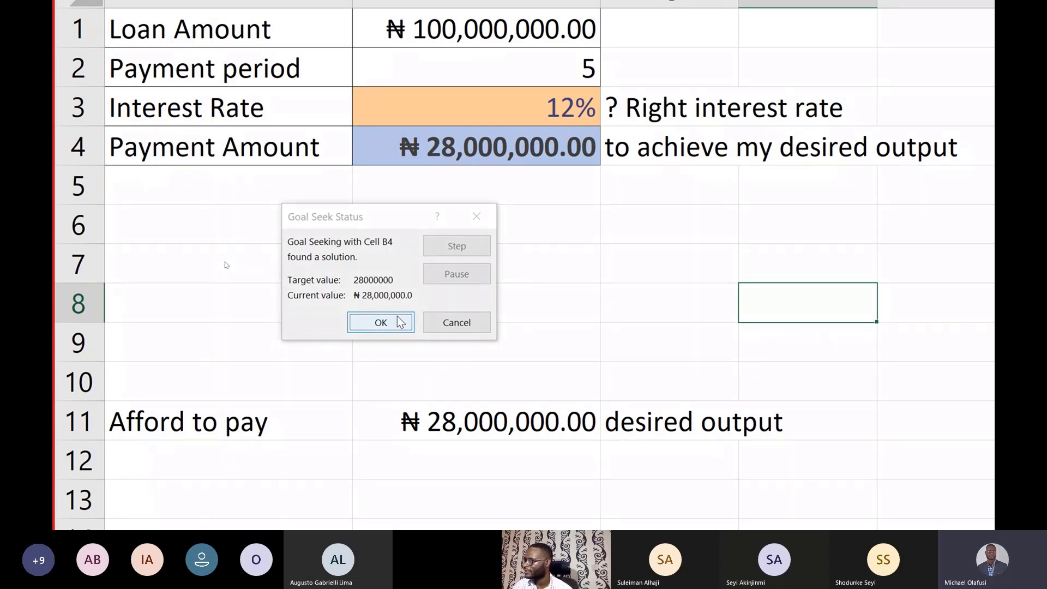
click(397, 321)
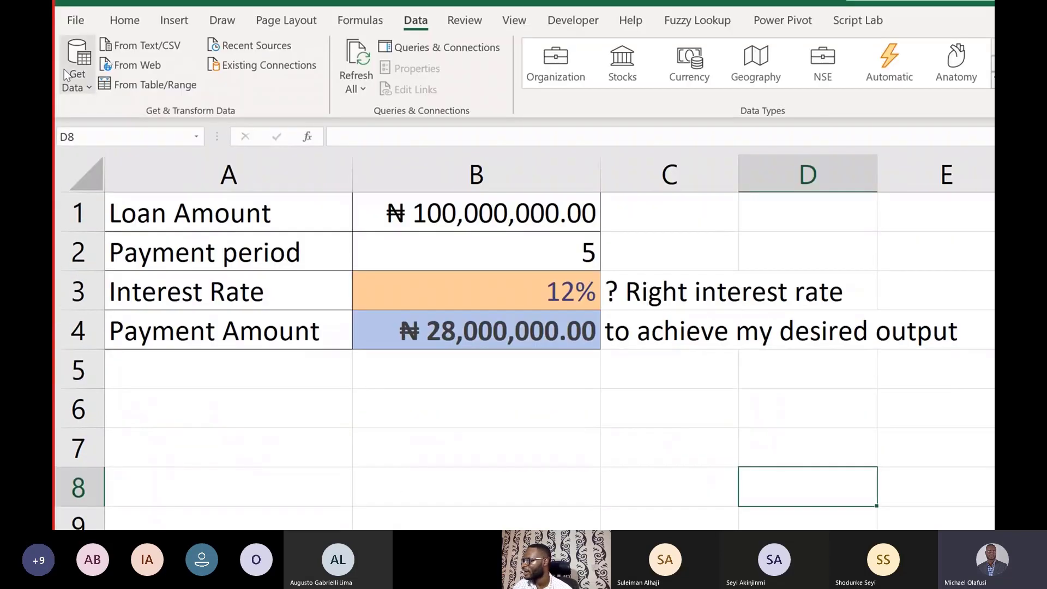
click(376, 282)
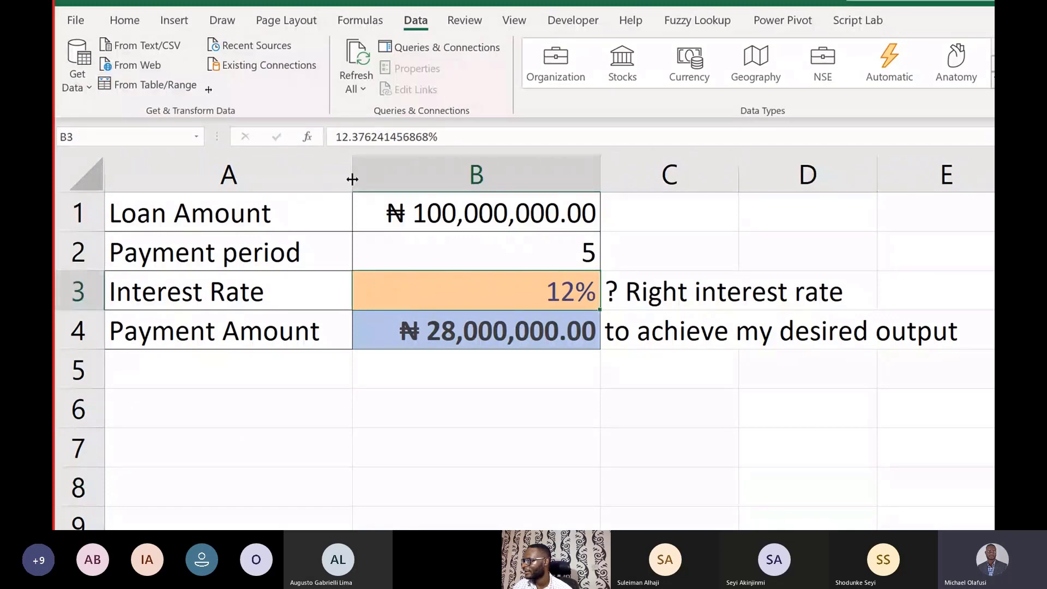
drag(471, 136, 283, 137)
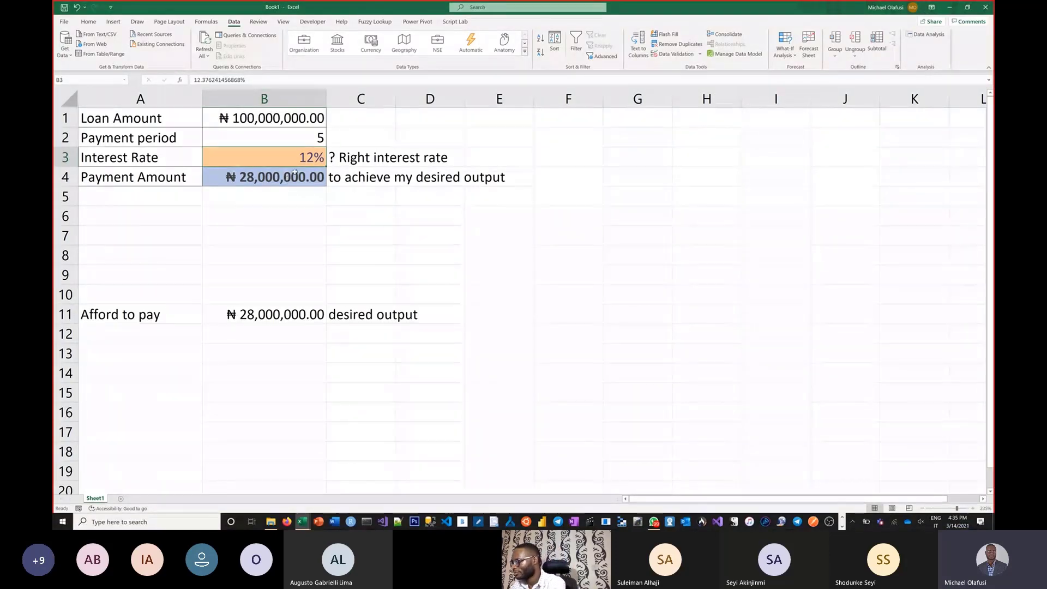
Step: Switch to the August 2017 Webinar workbook and examine the salary calculation and break-even analysis examples on the Goal Seek sheet
key(alt+Tab)
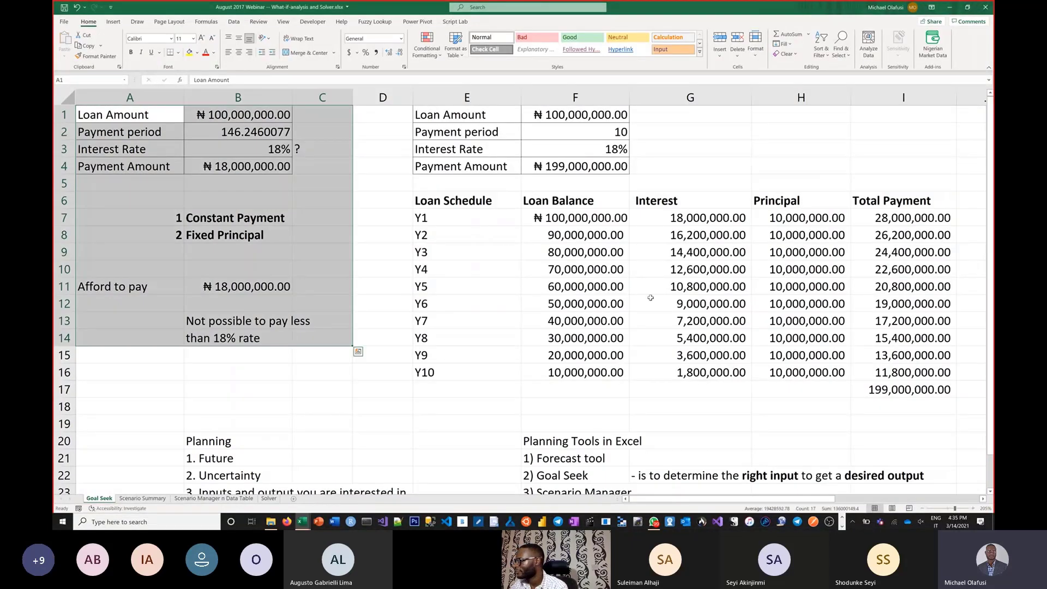
click(898, 453)
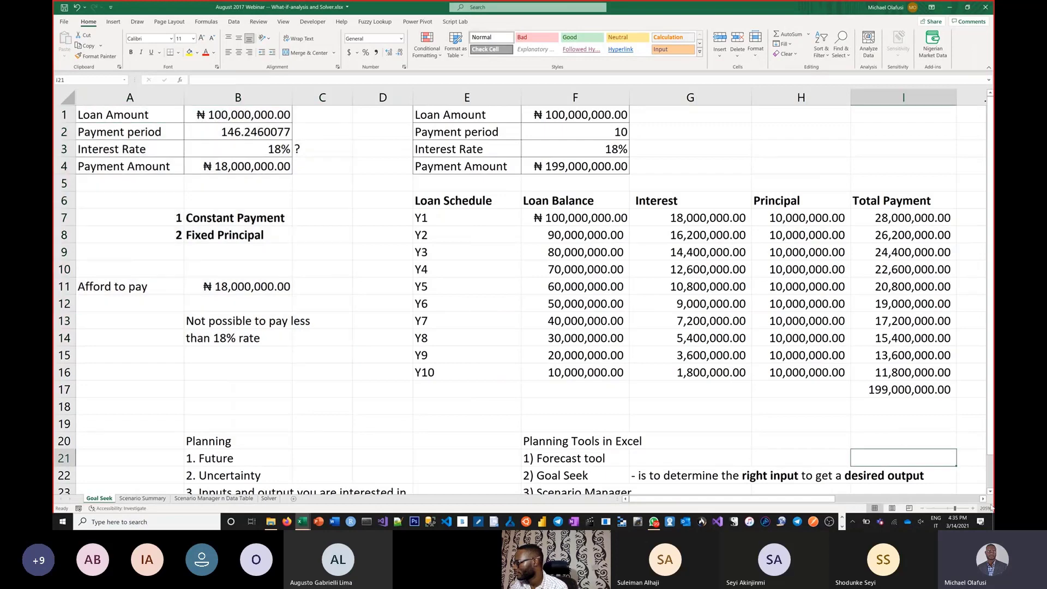
drag(983, 499, 983, 499)
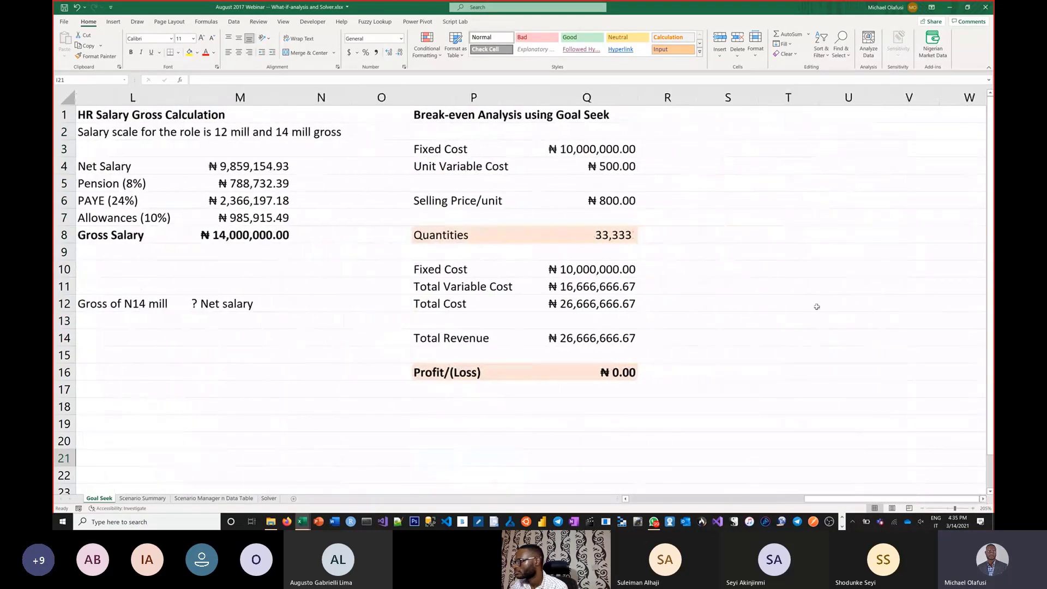
click(725, 248)
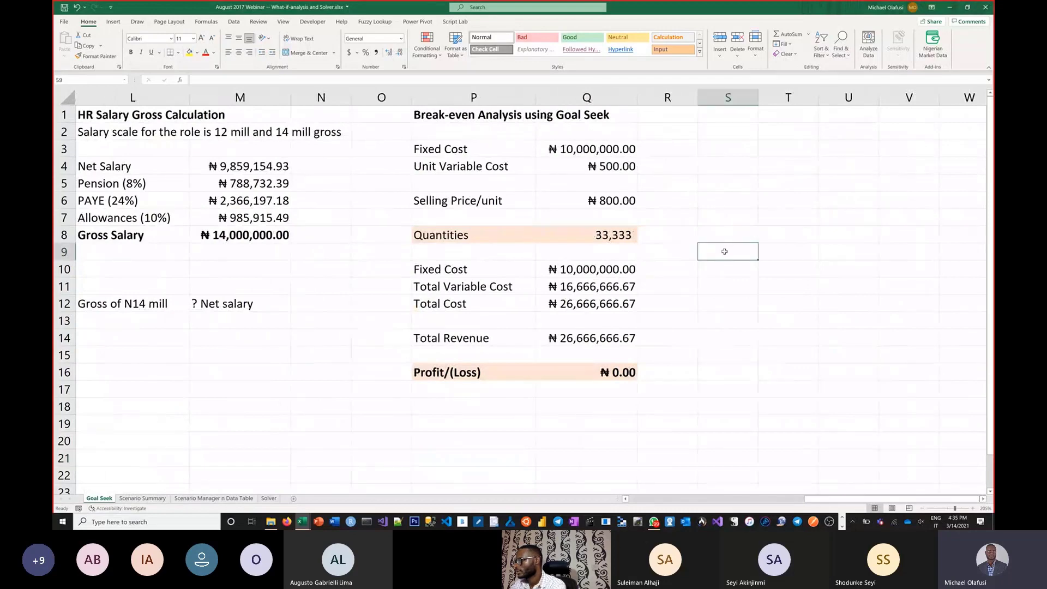
click(984, 499)
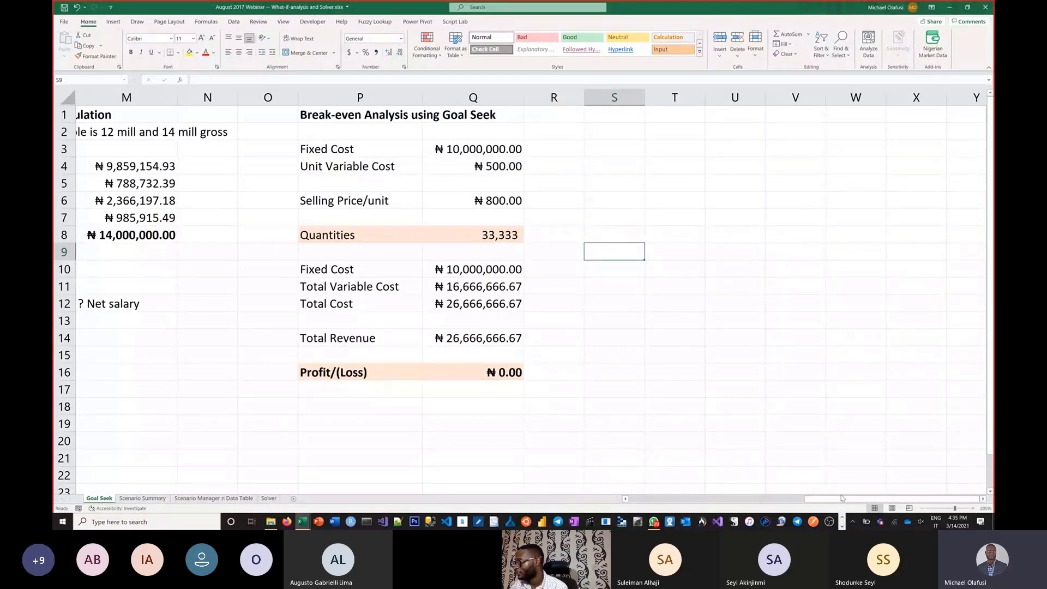
Step: Copy the HR Salary Gross Calculation block L1:N12 into Book1 at A19 and clear the amounts in B22:B27
drag(829, 499, 801, 486)
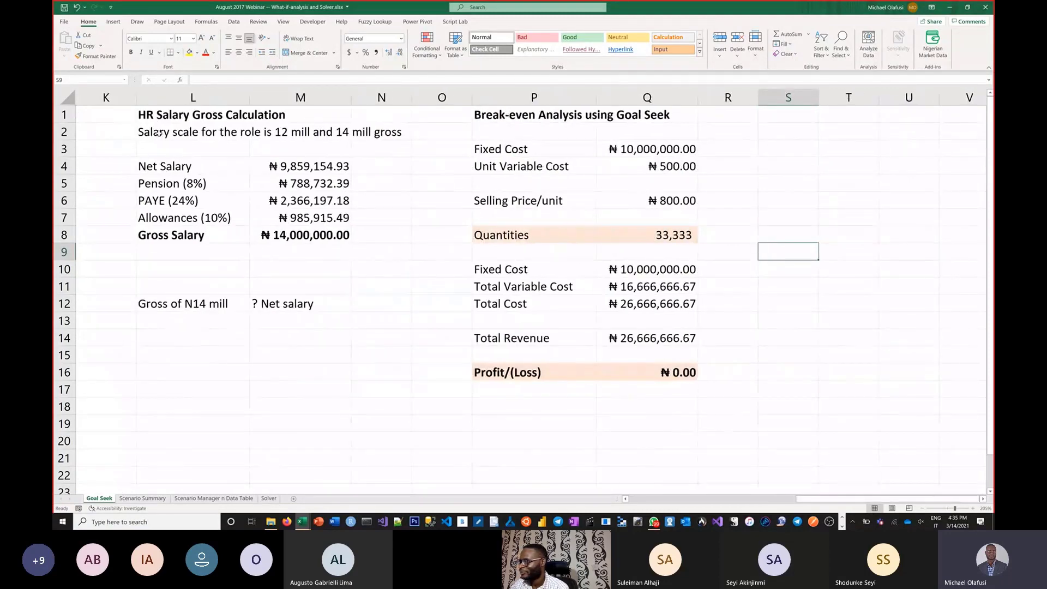
drag(152, 115, 365, 300)
key(ctrl+c)
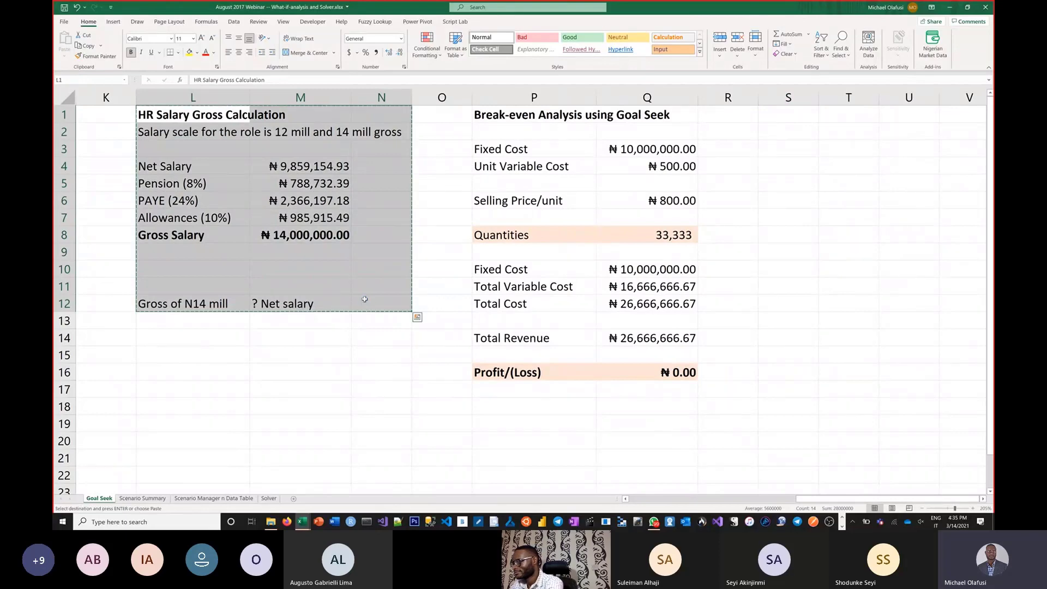
key(alt+Tab)
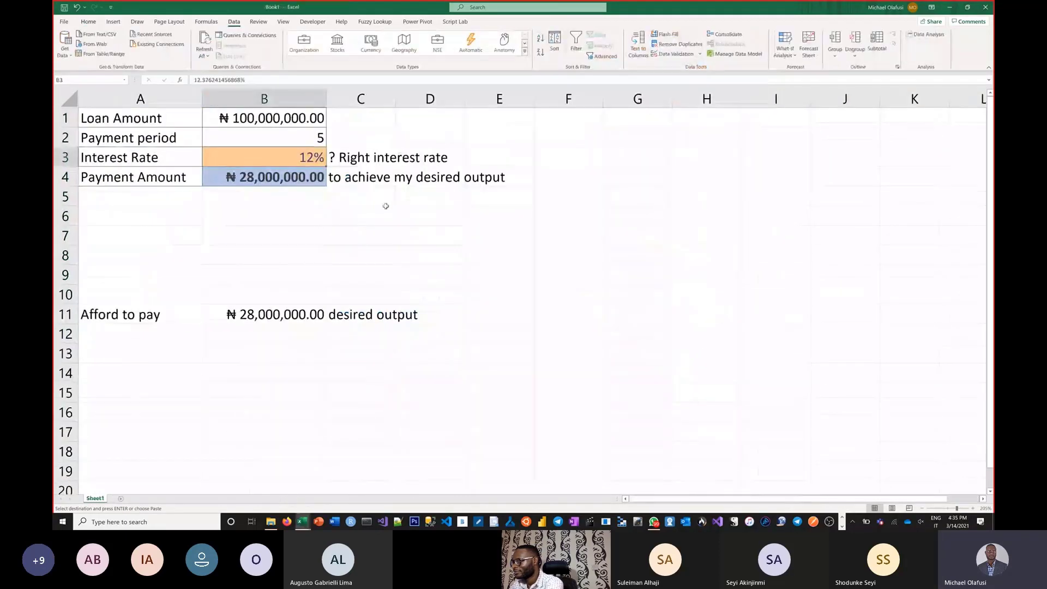
scroll(386, 206, down, 5)
click(154, 172)
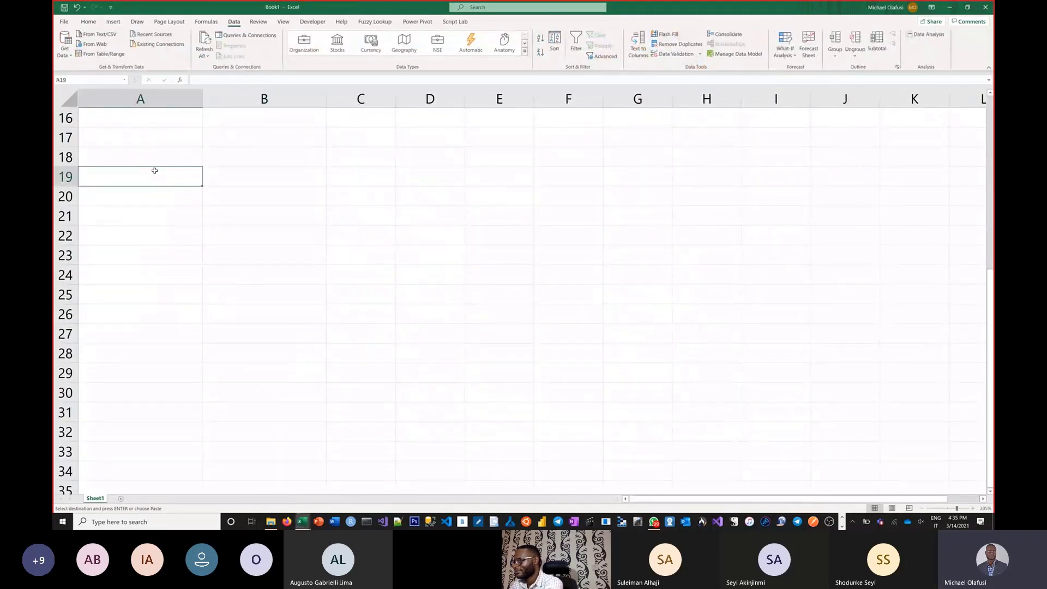
key(ctrl+v)
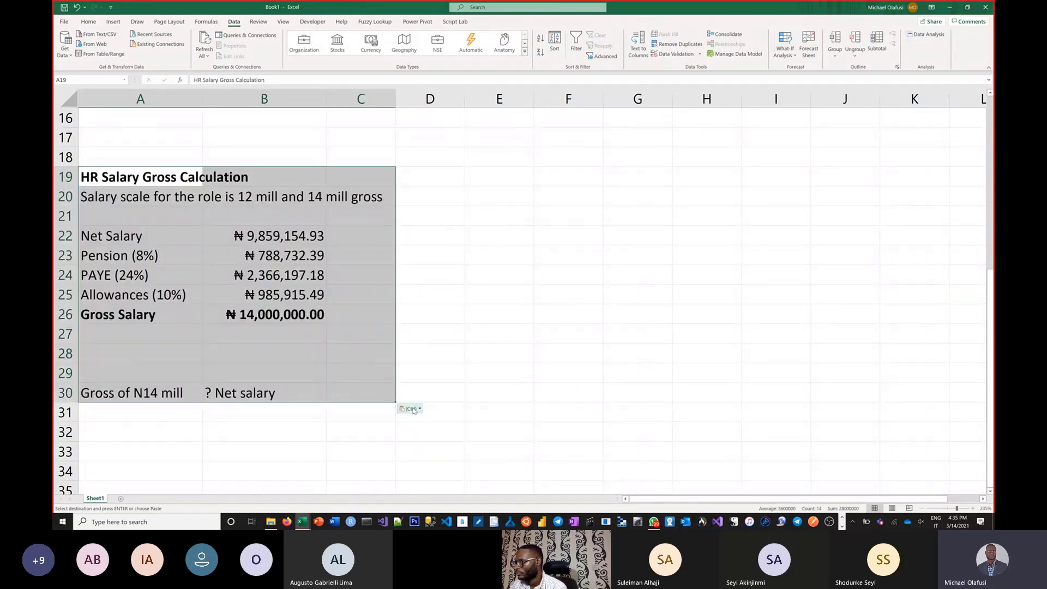
click(468, 307)
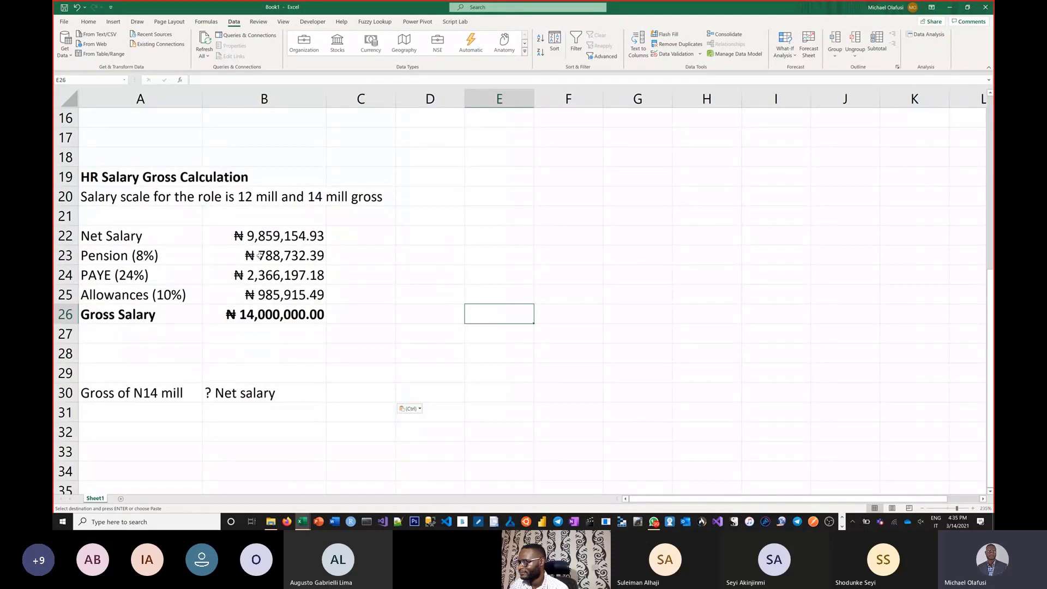
drag(263, 240, 281, 332)
key(Delete)
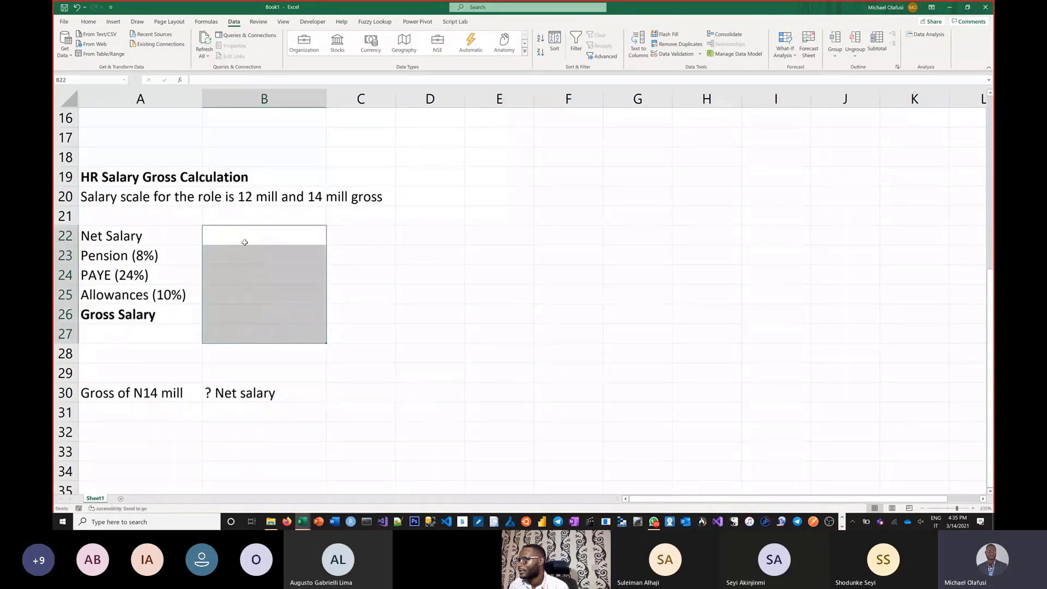
Step: Enter the note "You are the HR for Company ABC Ltd" in E19, beside the salary calculation heading
click(505, 173)
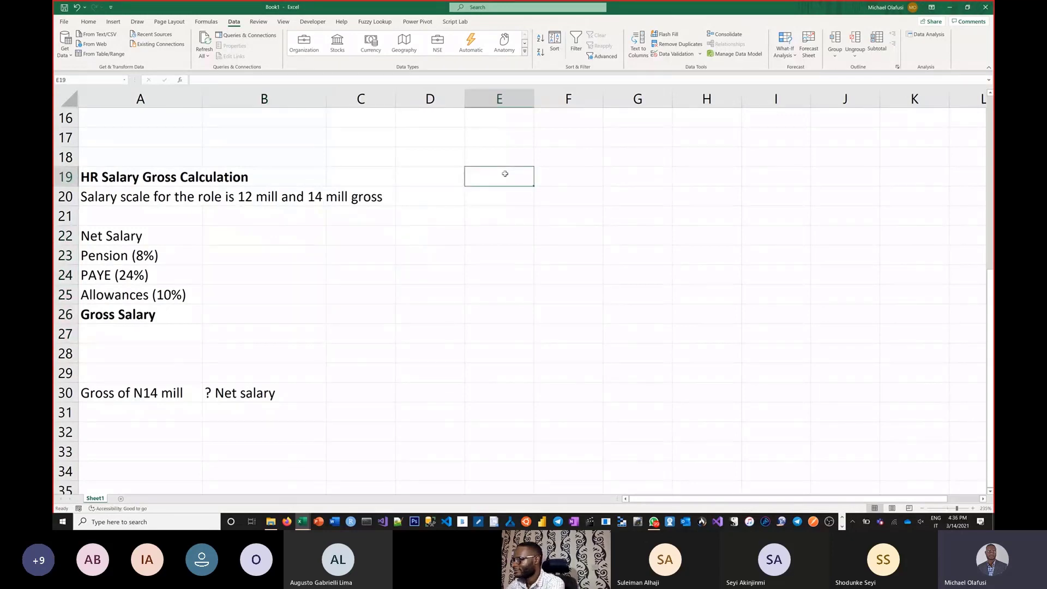
text(You are the )
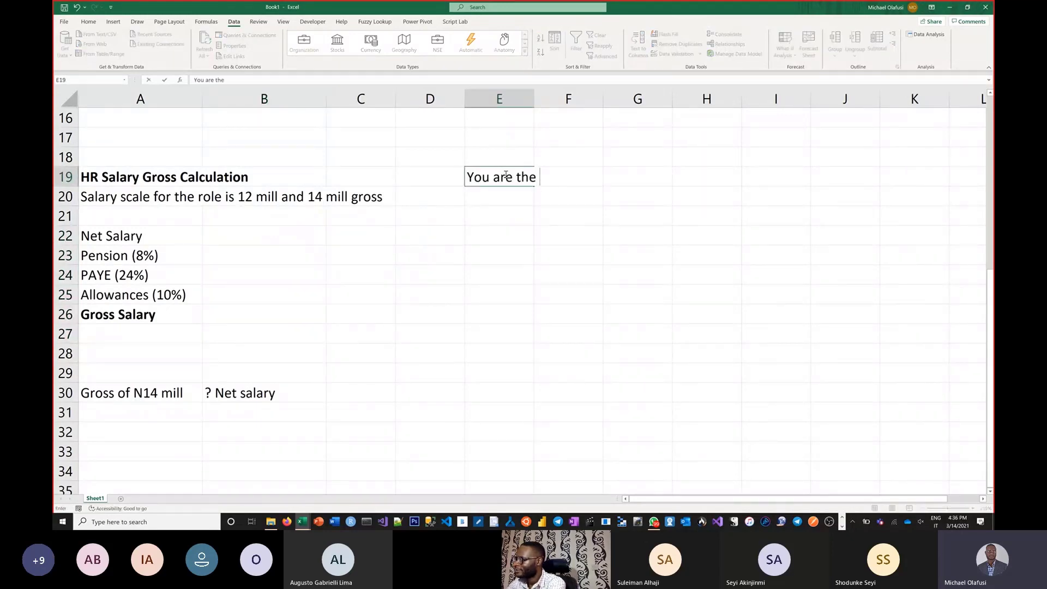
text(G)
key(BackSpace)
text(H)
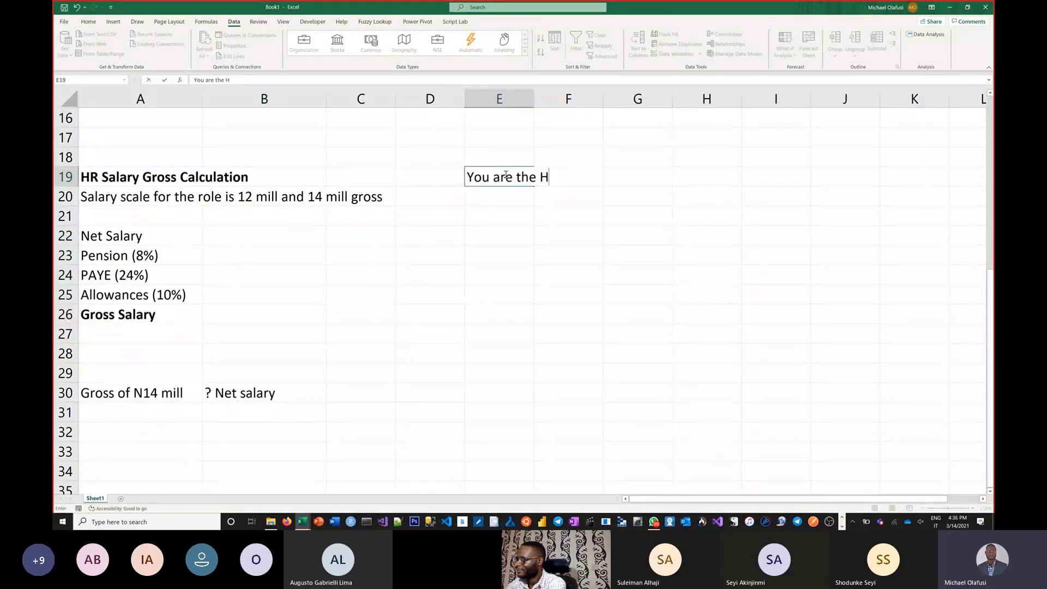
text(R for Co)
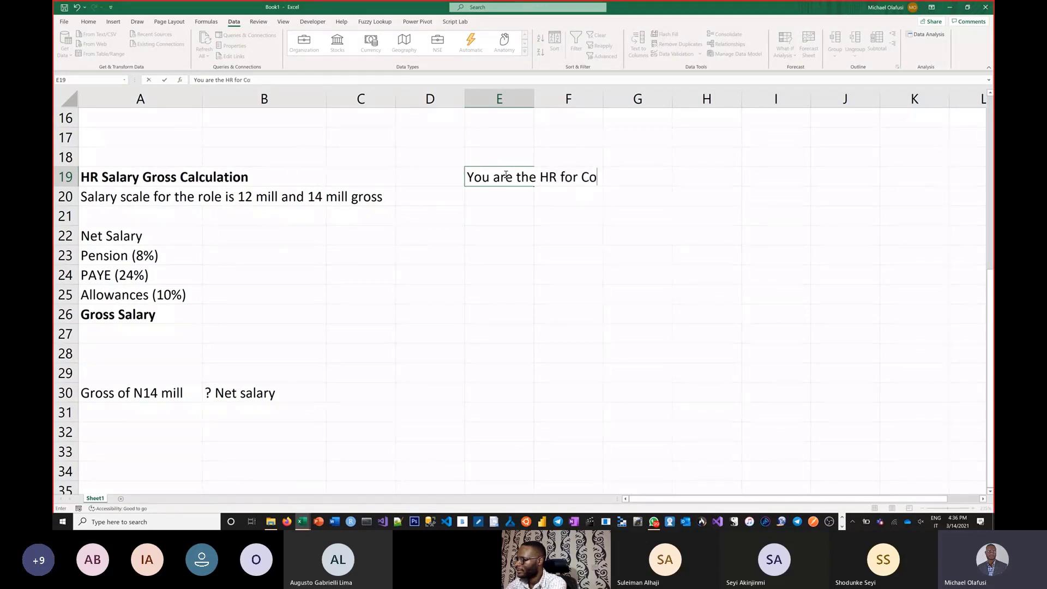
text(mpany ABC Ltd)
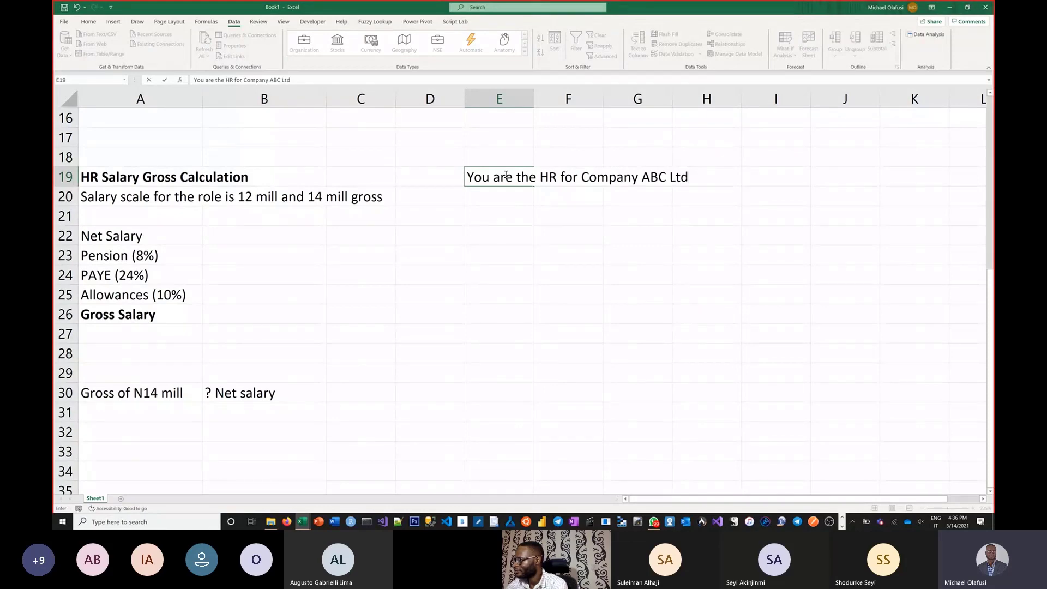
key(Return)
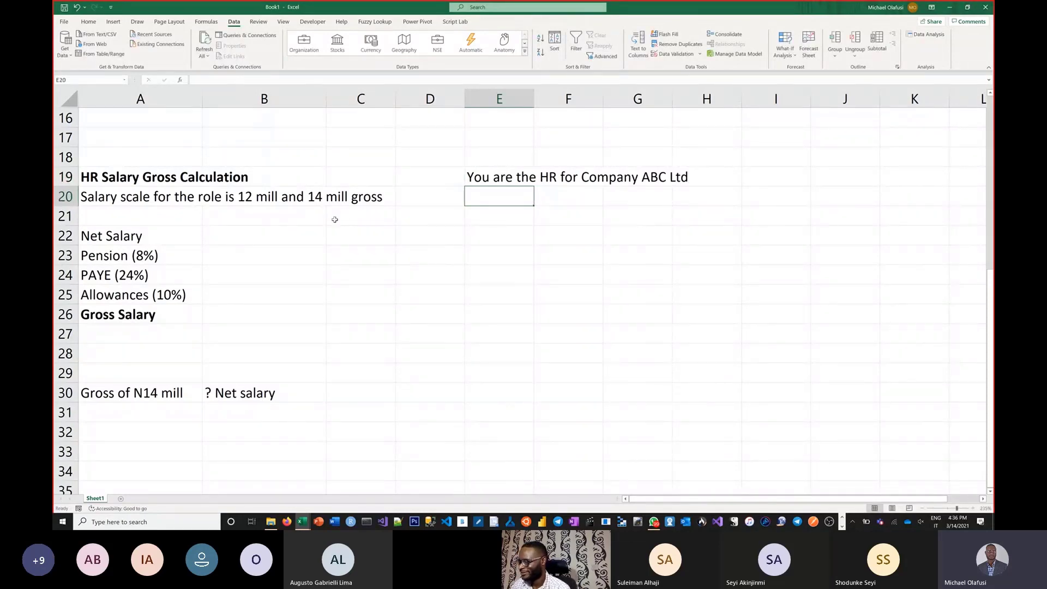
Step: Enter a Net Salary of 10e6 in B22
click(227, 241)
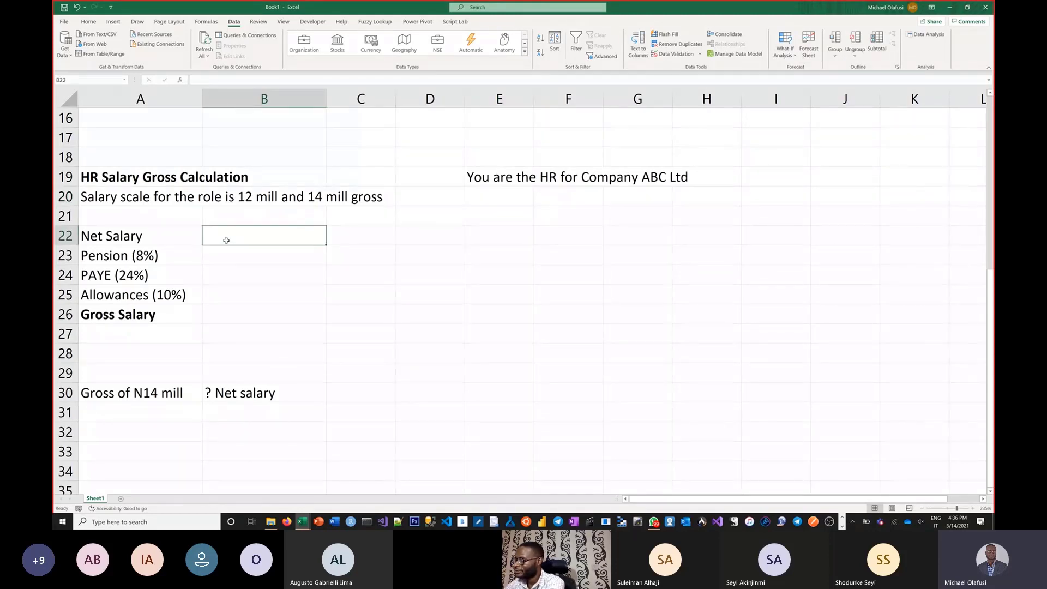
text(10)
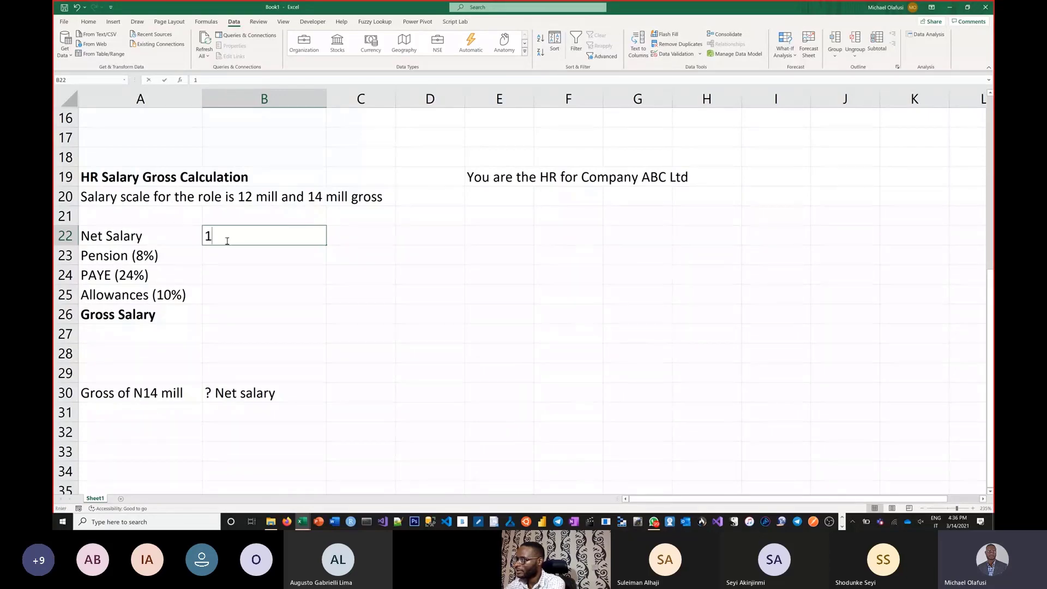
key(BackSpace)
key(BackSpace)
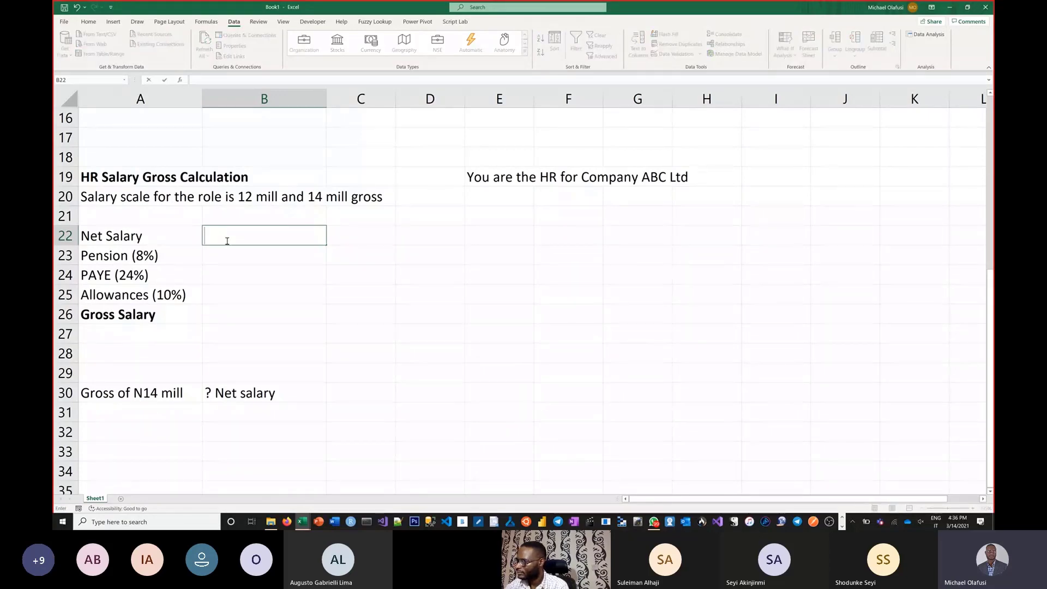
text(10e6)
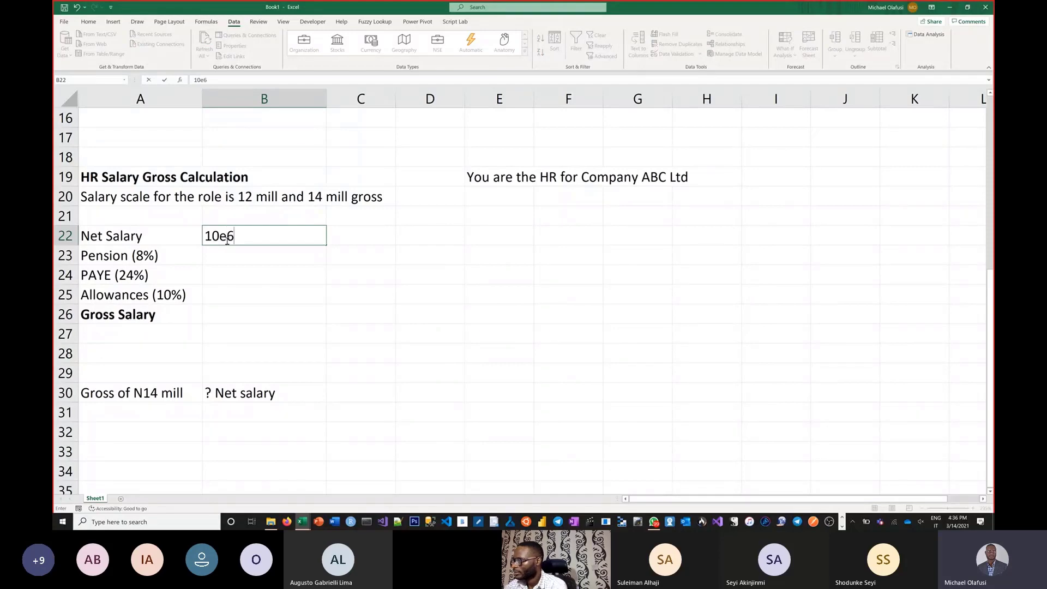
key(Return)
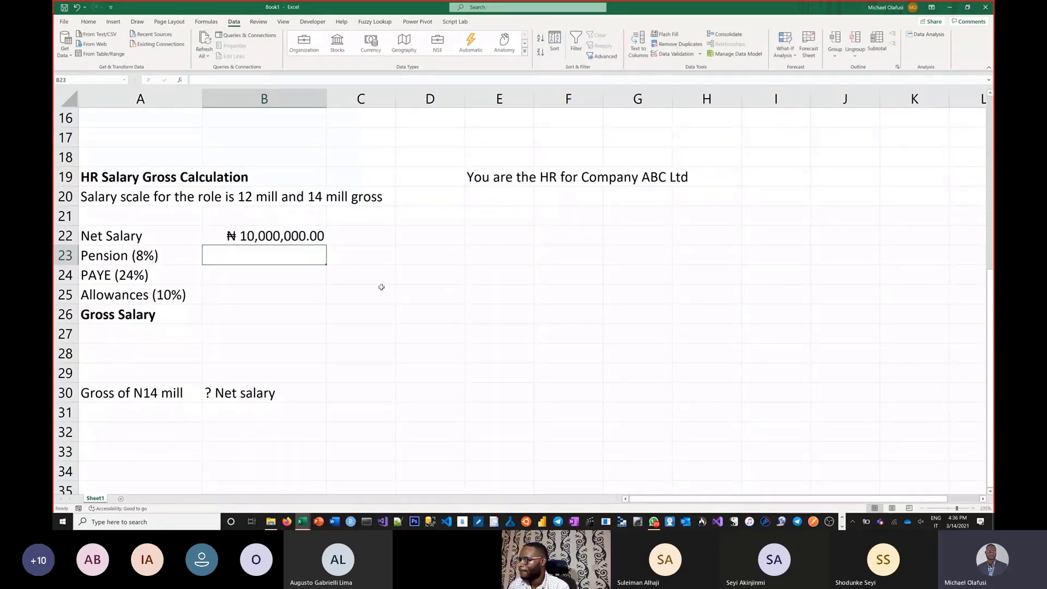
text(=)
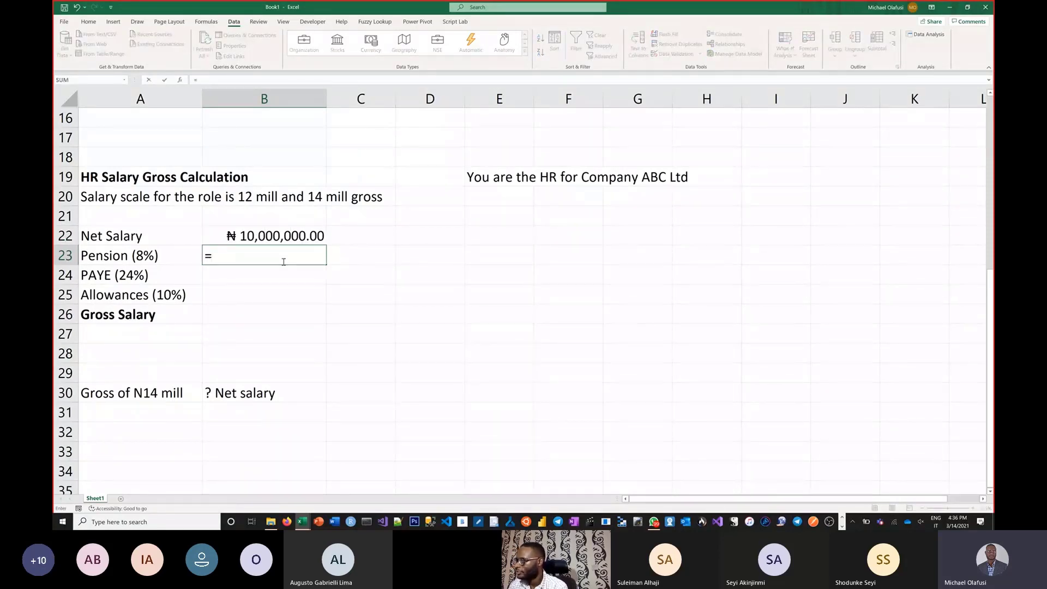
click(282, 235)
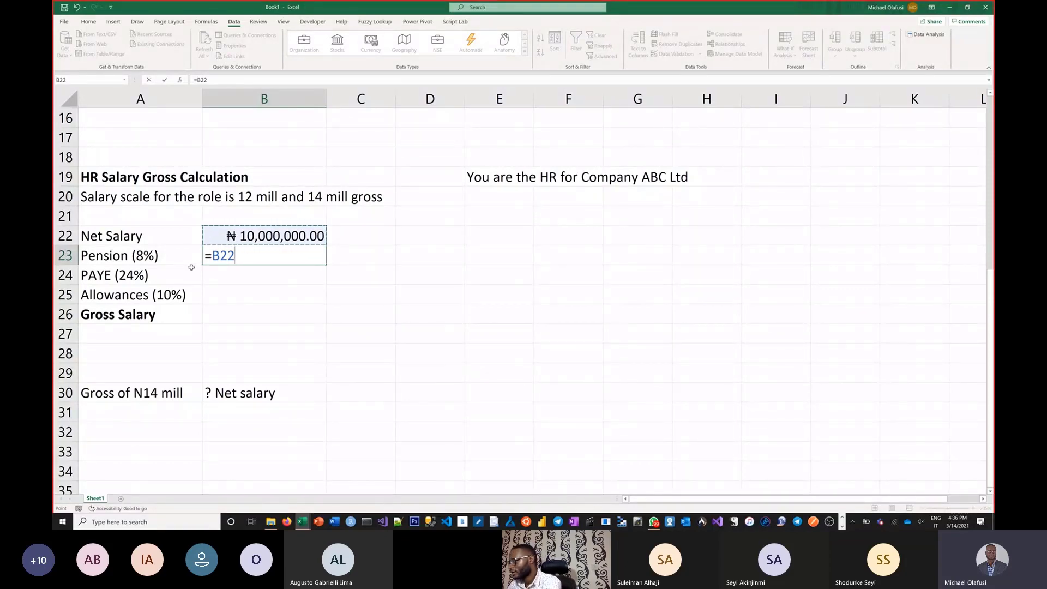
key(Escape)
Step: Change the pension label in A23 to "Pension (18%)"
click(142, 254)
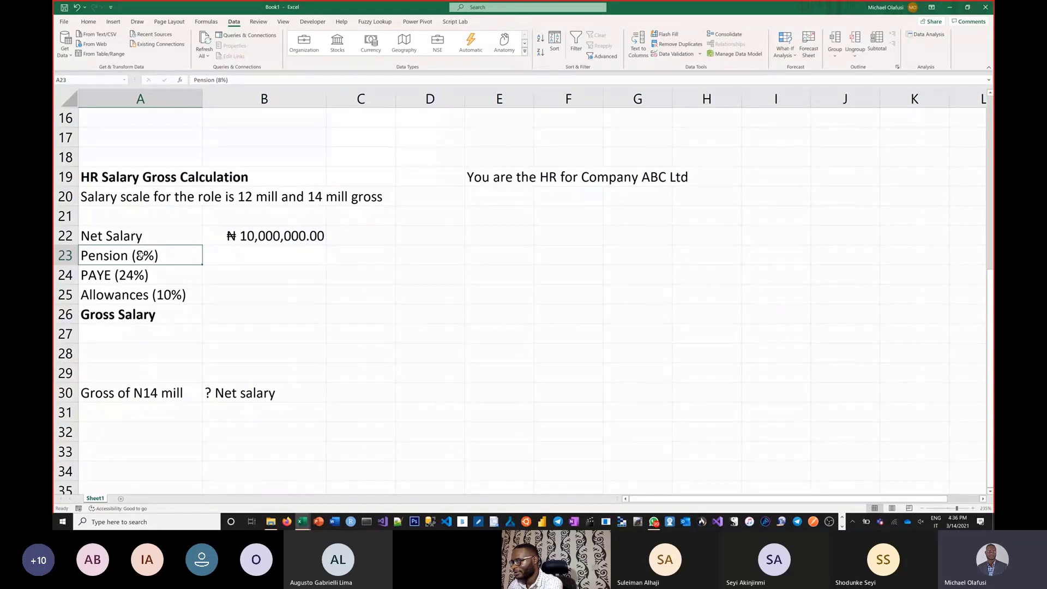
double_click(141, 255)
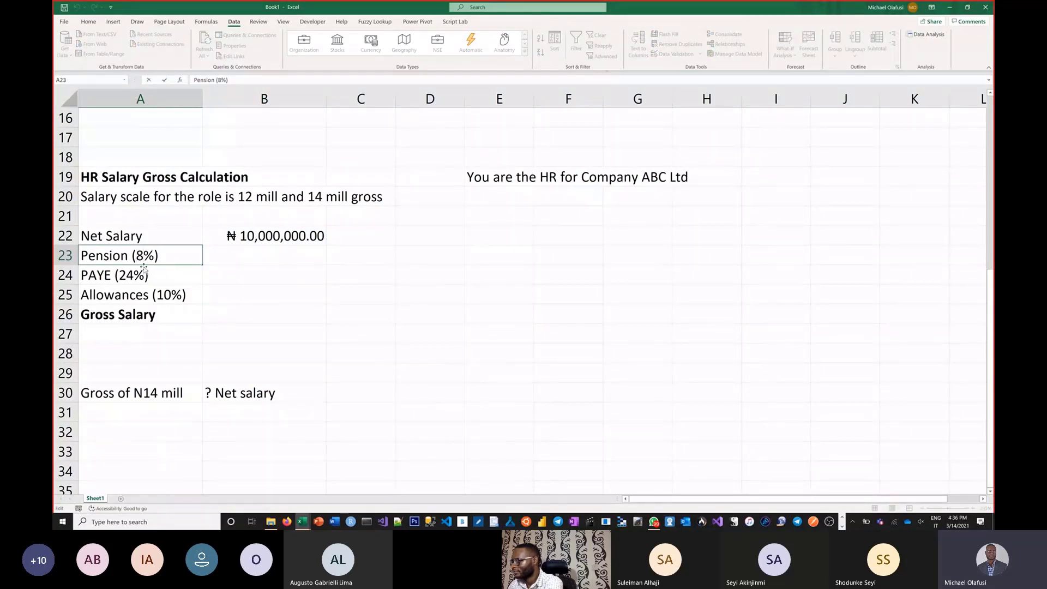
text(1)
key(Return)
Step: Calculate the pension in B23 as 18% of the Net Salary with the formula =B22*18%
click(243, 255)
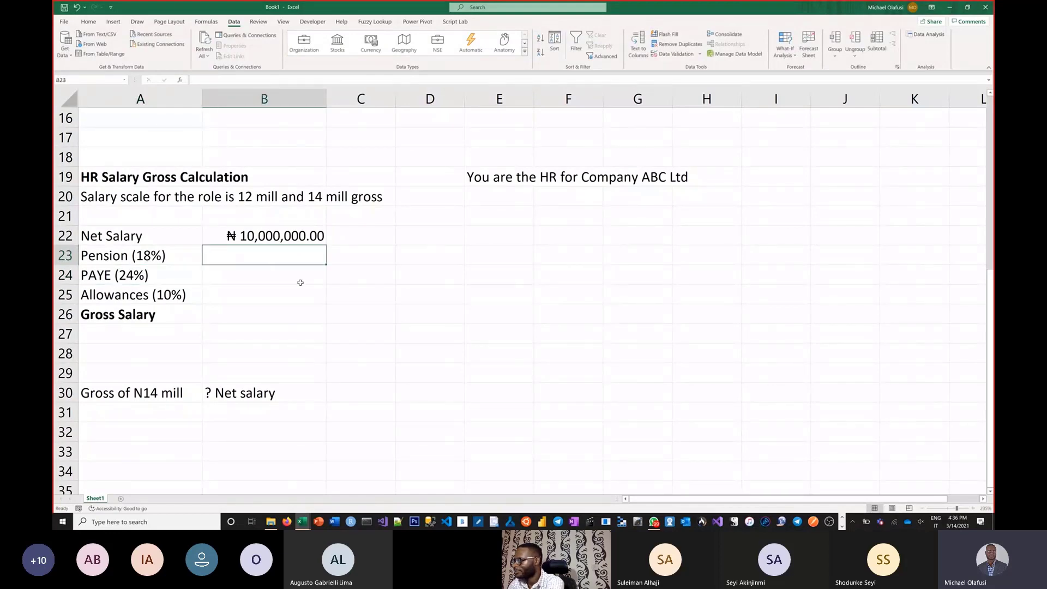
text(=)
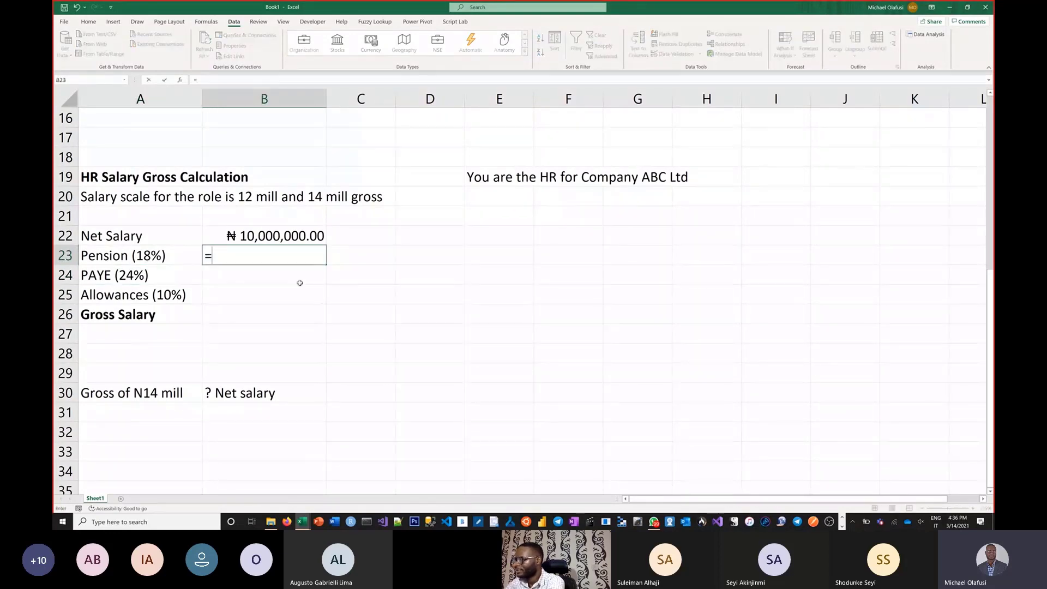
click(267, 236)
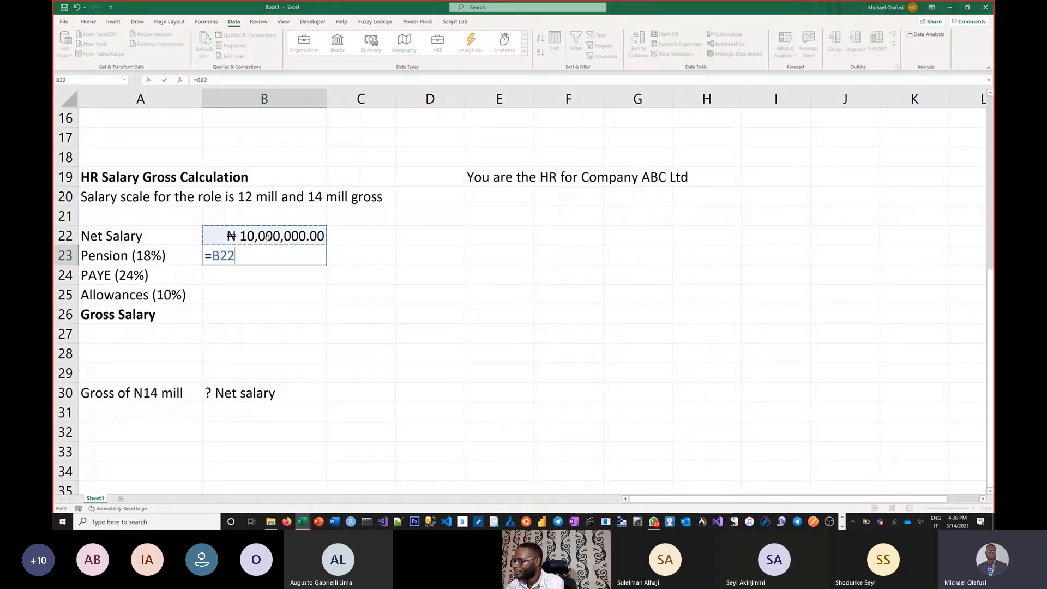
text(*18)
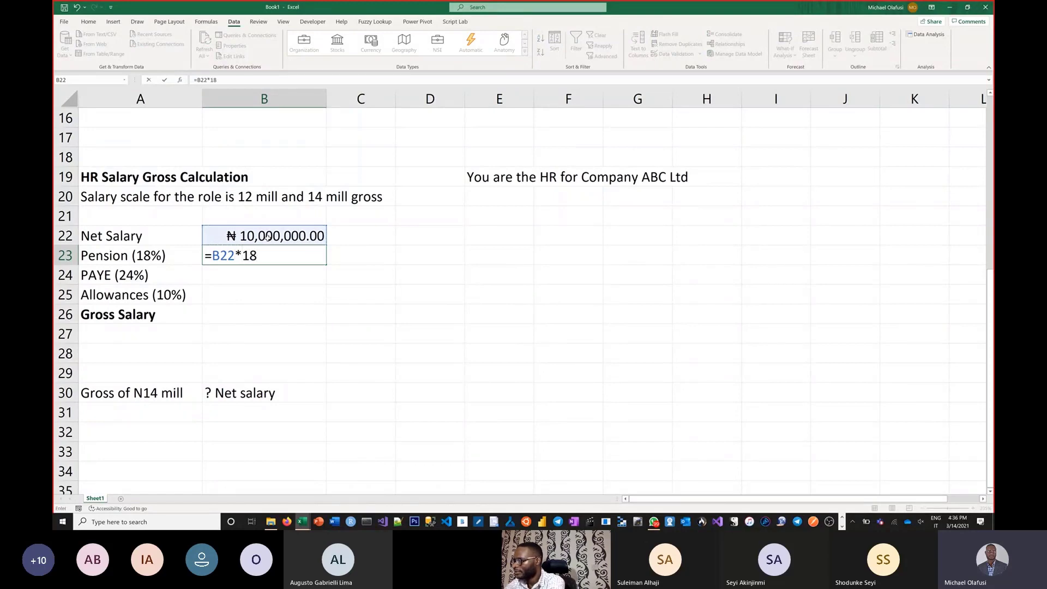
text(%)
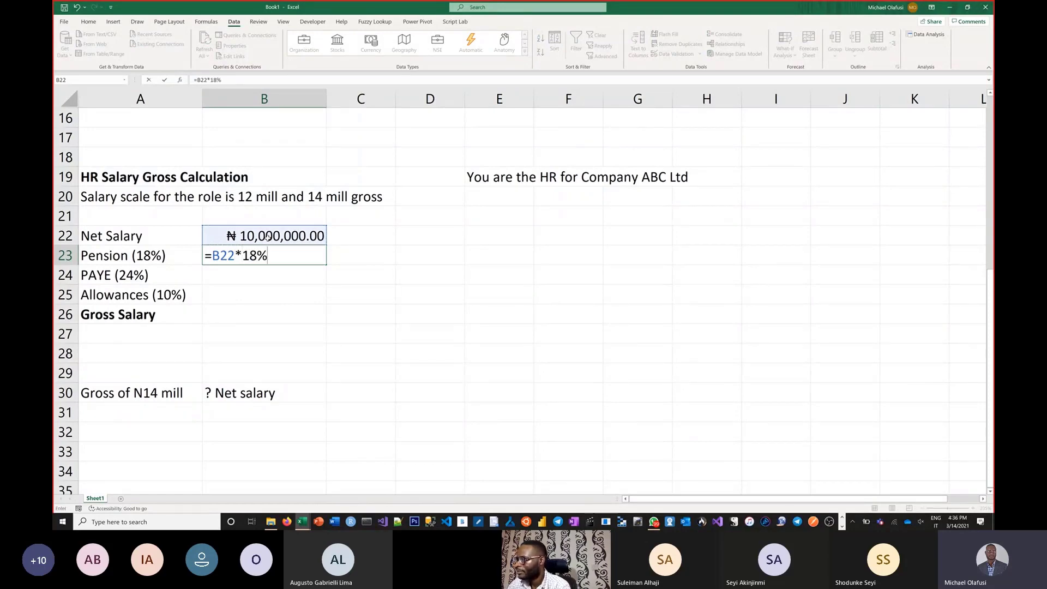
key(Return)
Step: Calculate the PAYE in B24 as 24% of the Net Salary with the formula =B22*24%
text(=)
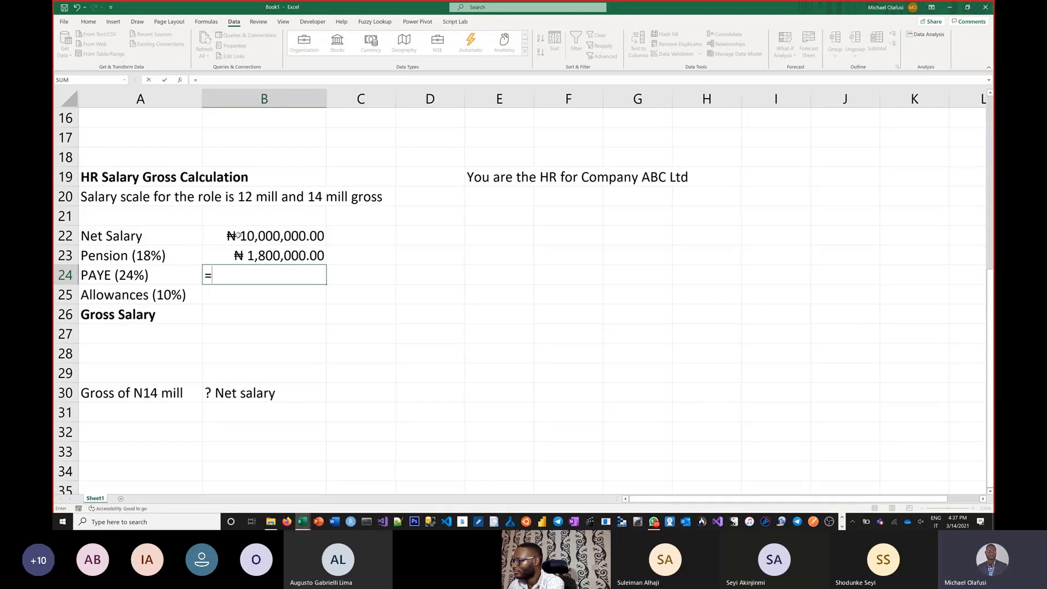
click(238, 235)
text(*)
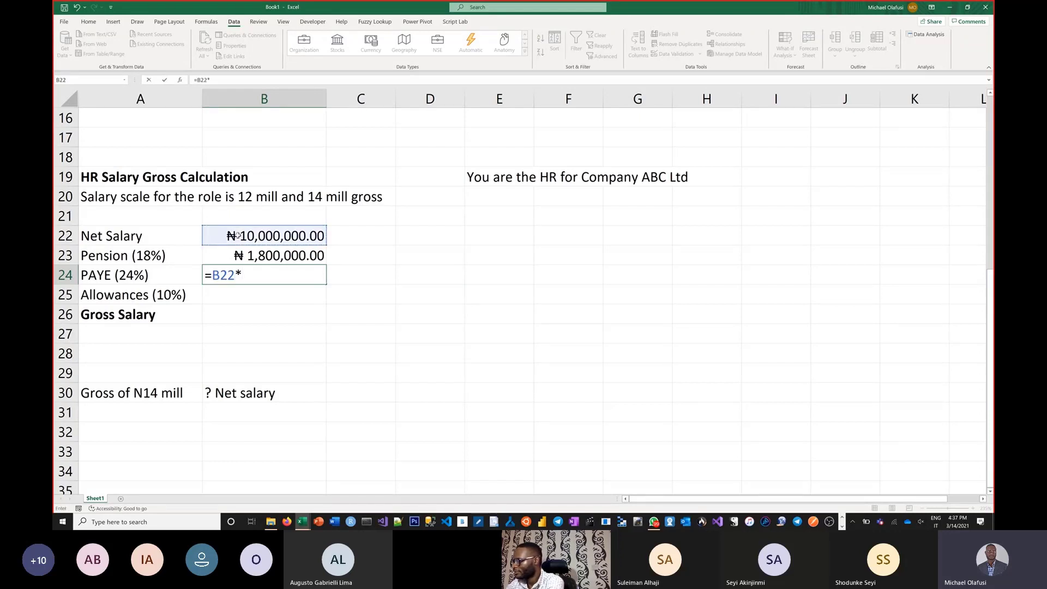
text(24%)
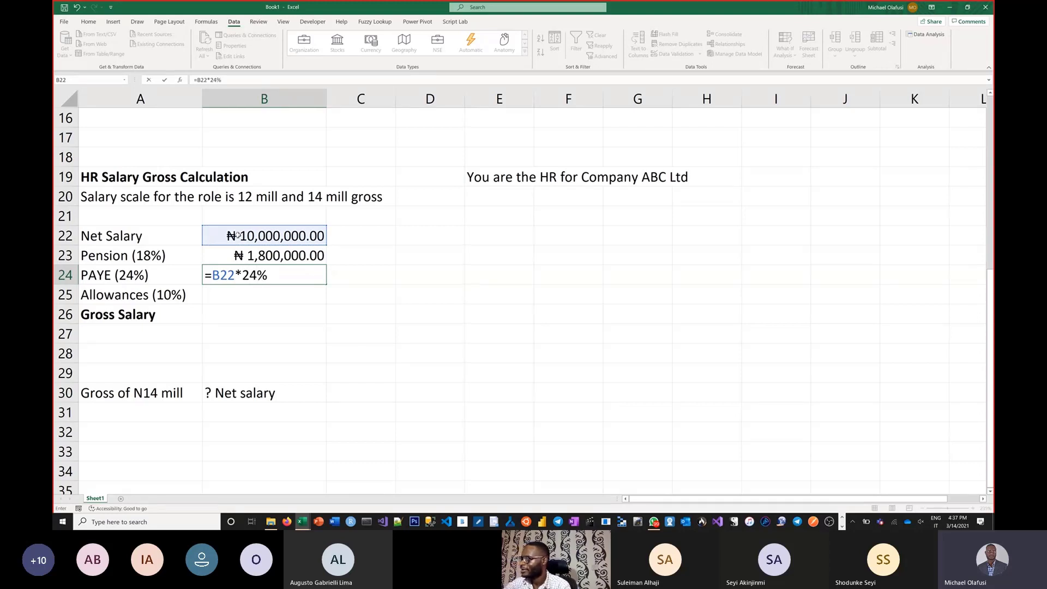
key(Return)
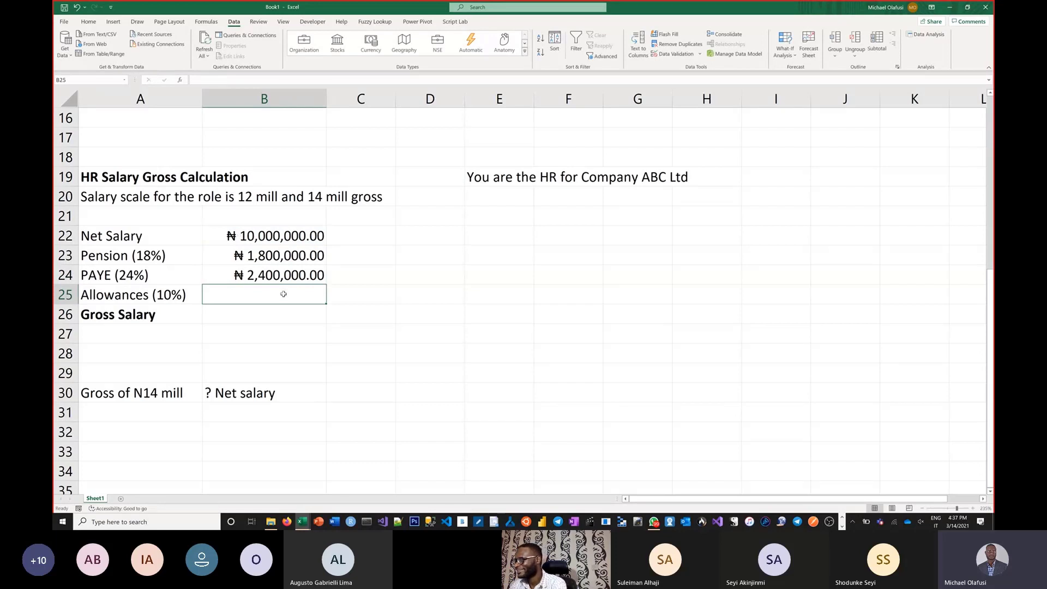
Step: Calculate the allowances in B25 as 10% of the Net Salary with the formula =B22*10%
text(=)
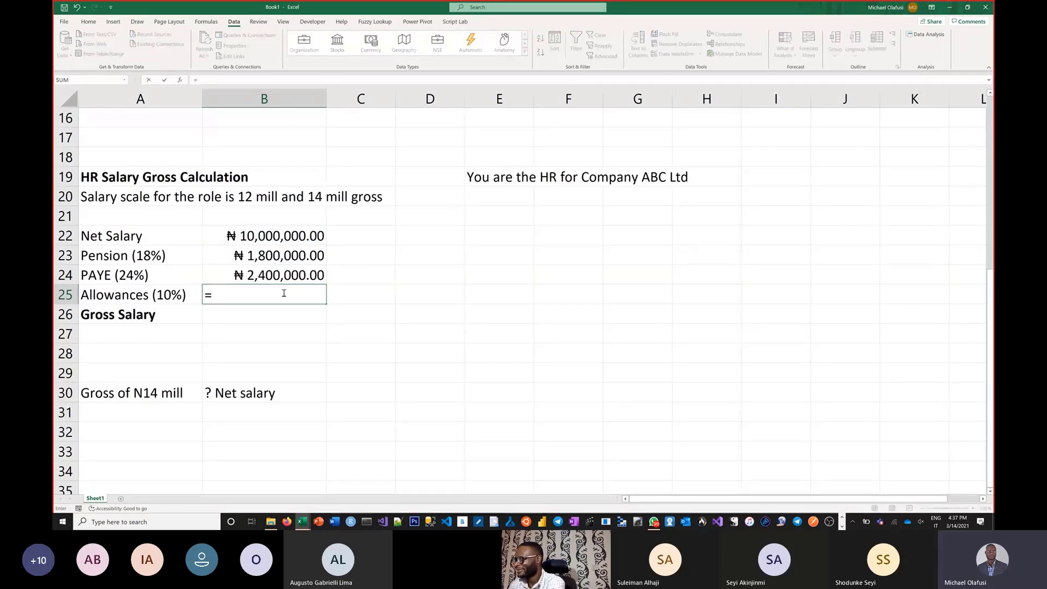
click(275, 236)
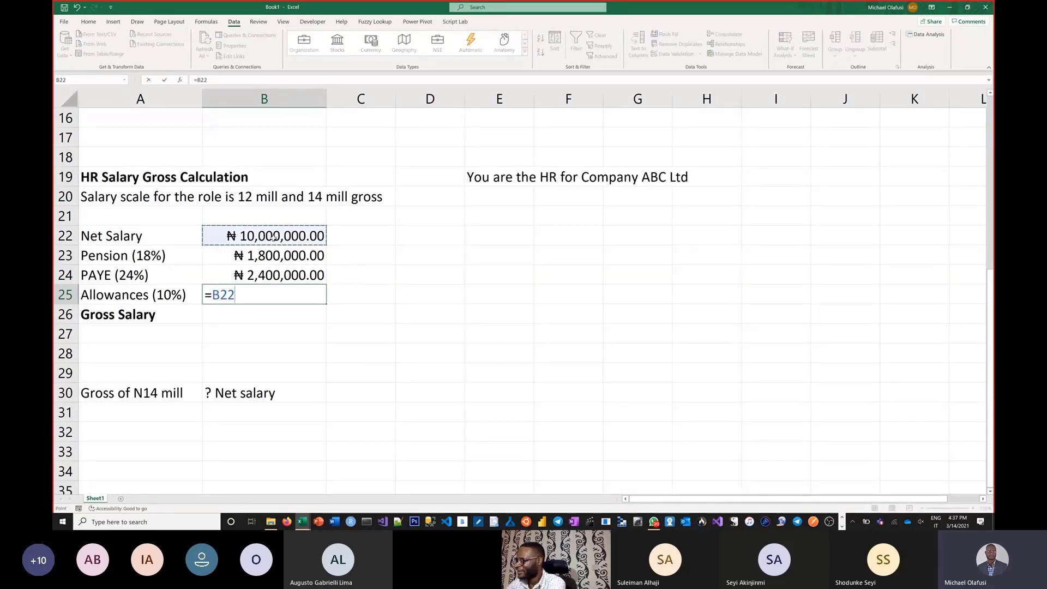
text(*10%)
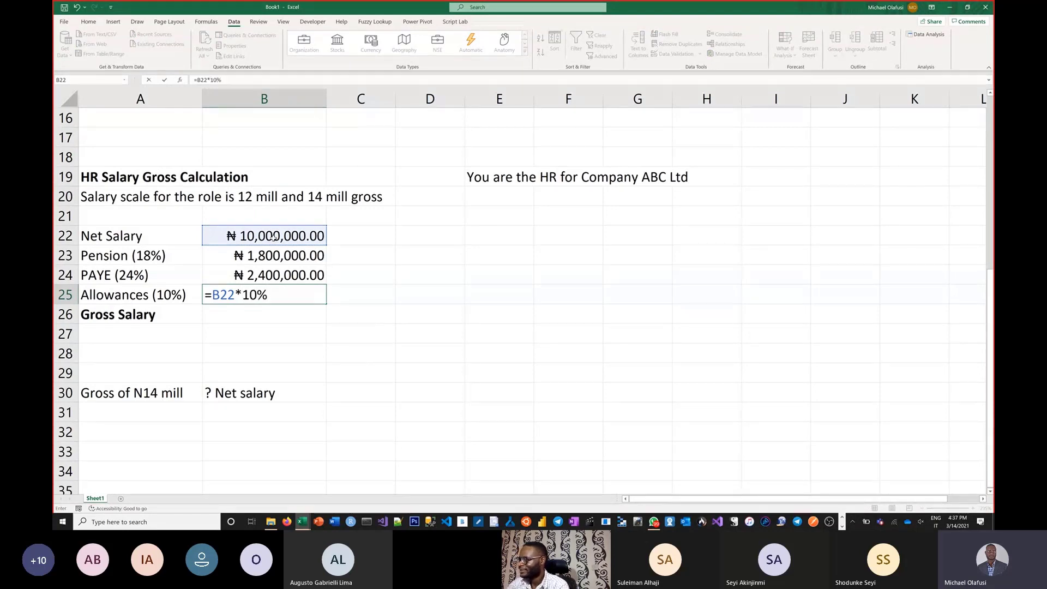
key(Return)
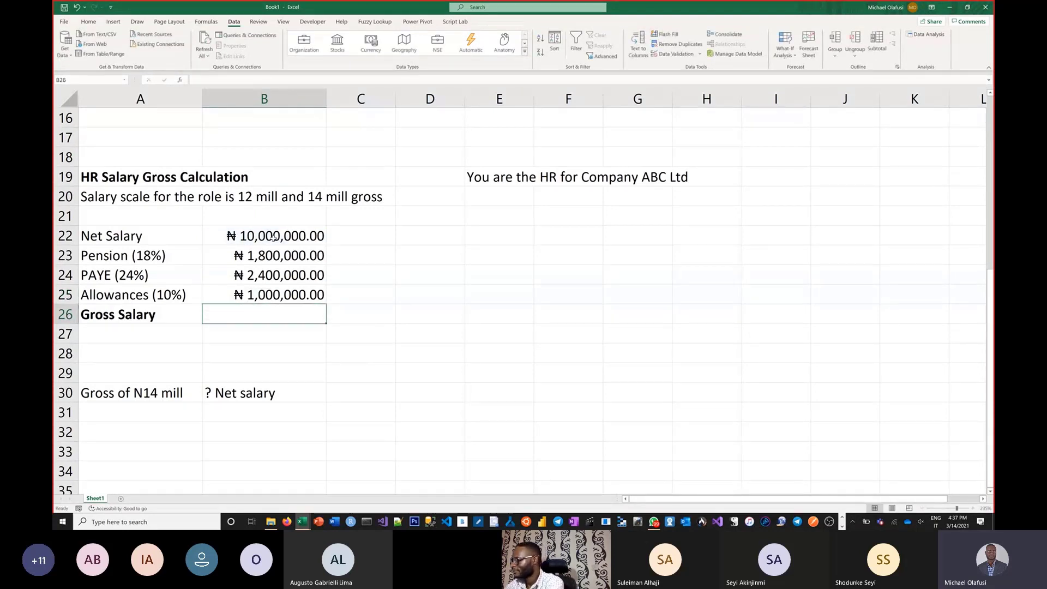
Step: Calculate the Gross Salary in B26 by totalling the net salary, pension, PAYE and allowances with =SUM(B22:B25)
text(=sum)
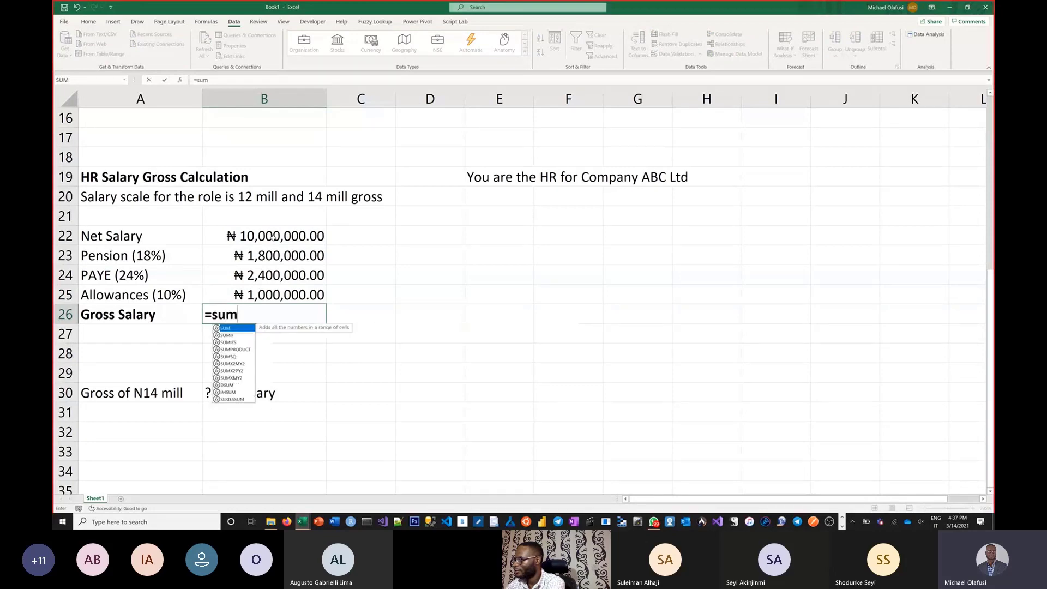
text(()
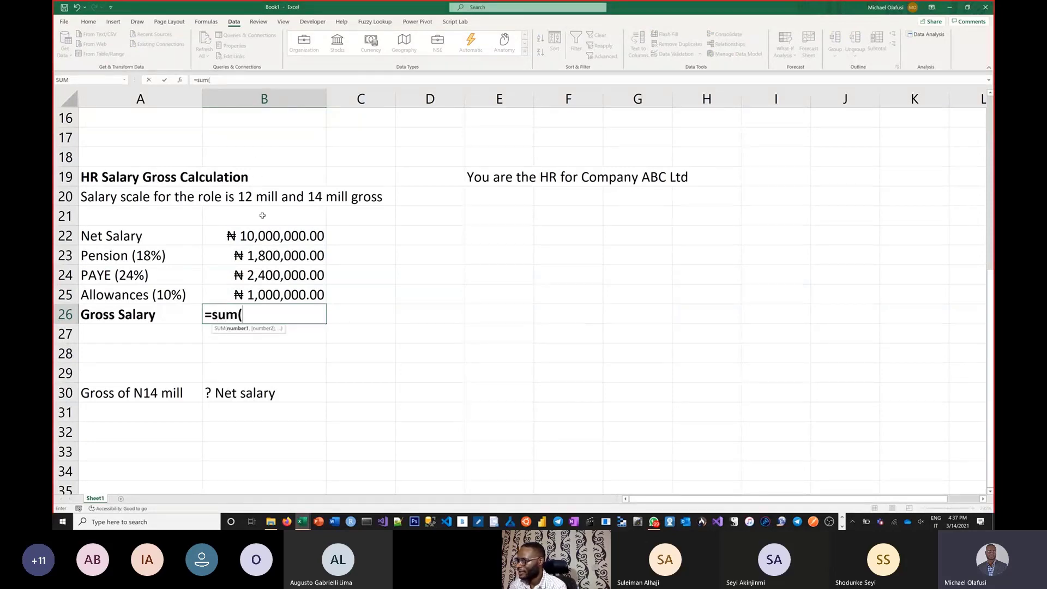
drag(260, 233, 253, 294)
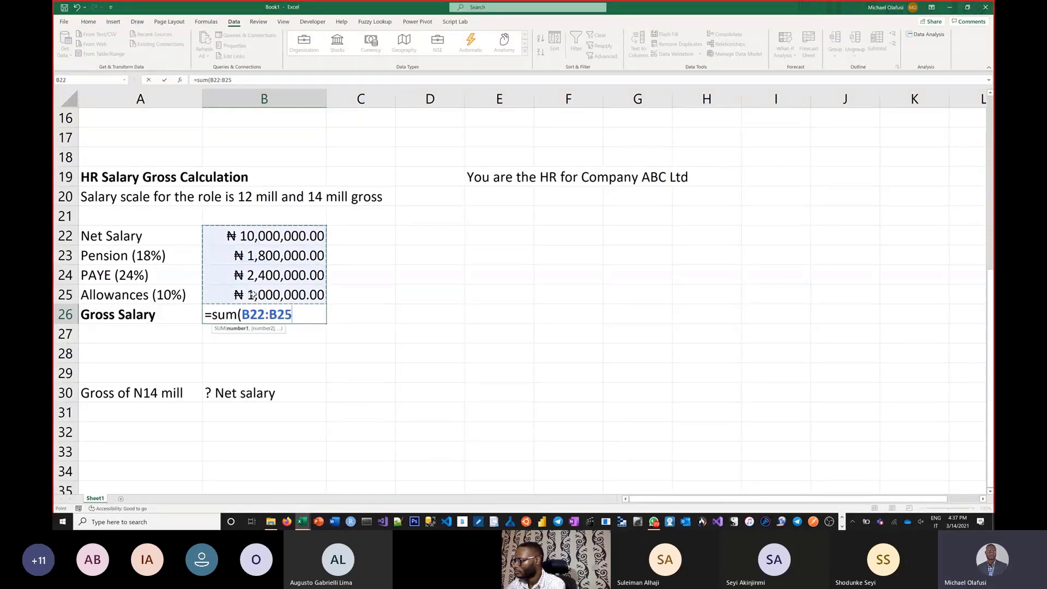
text())
key(Return)
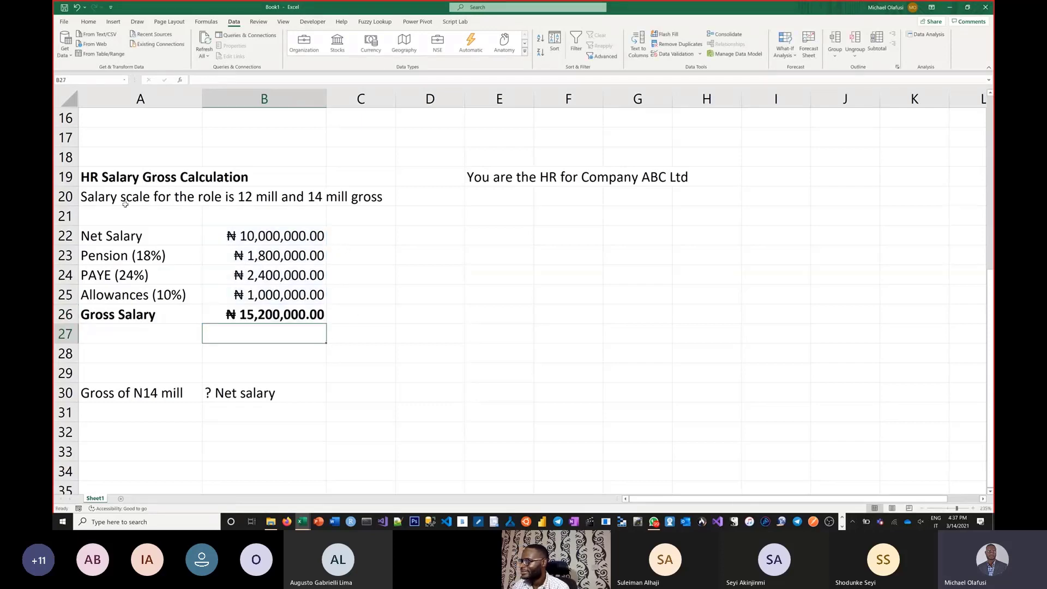
click(168, 200)
drag(168, 200, 252, 200)
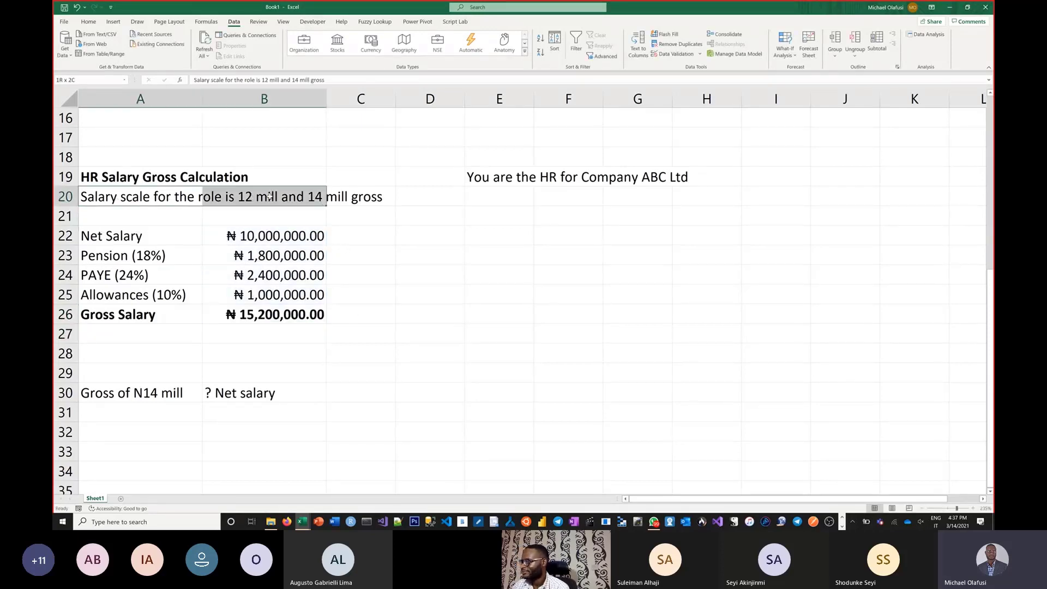
click(144, 162)
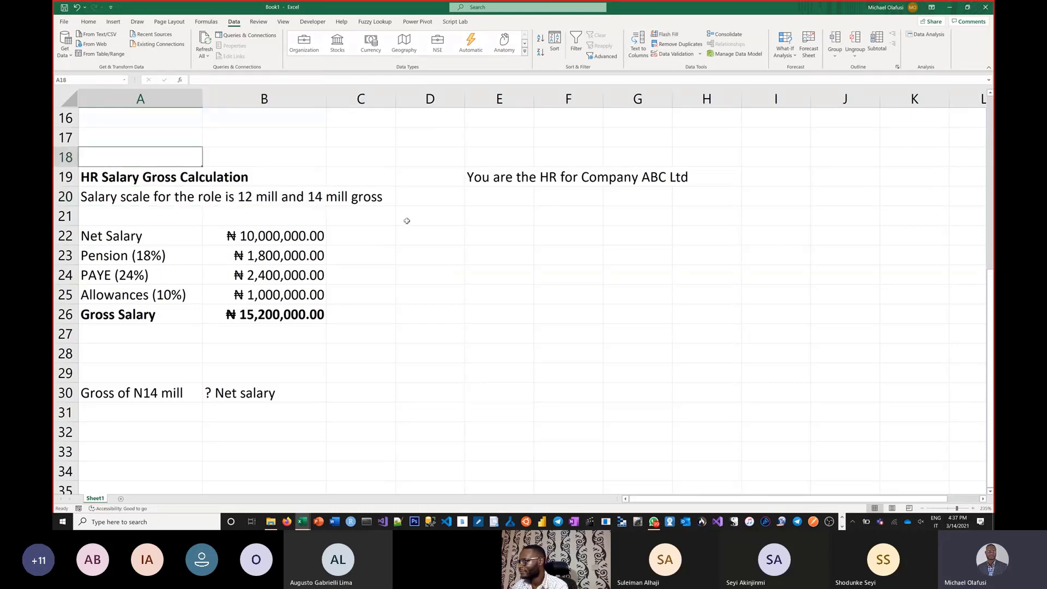
Step: Enter a scenario note in E21 reading "You are interviewing" followed by the candidate's title and name
click(495, 223)
text(Yu are)
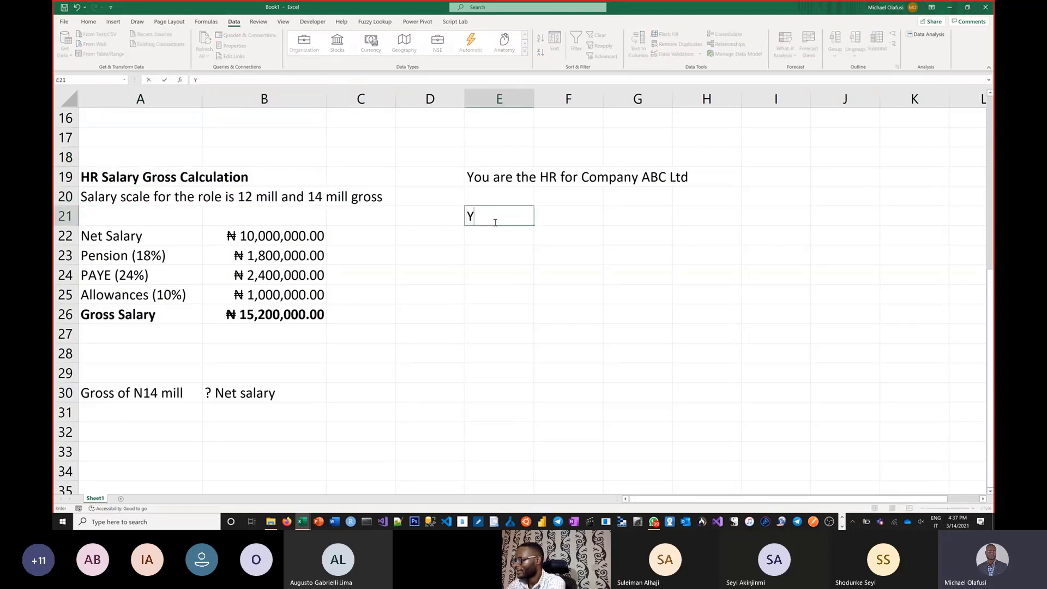
key(BackSpace)
key(BackSpace)
key(BackSpace)
key(BackSpace)
key(BackSpace)
text(ou are )
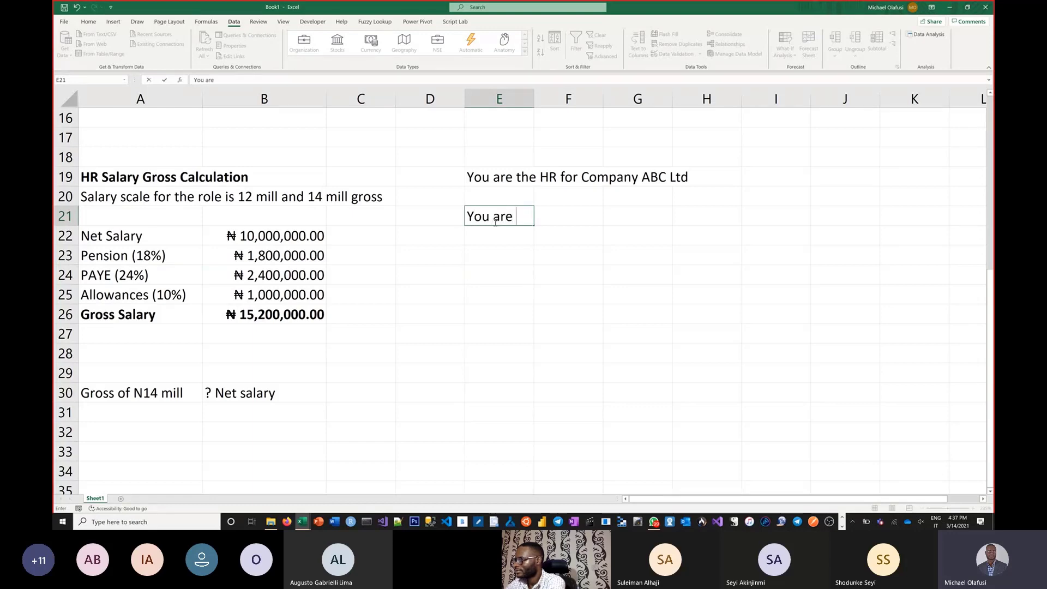
text(interviewing)
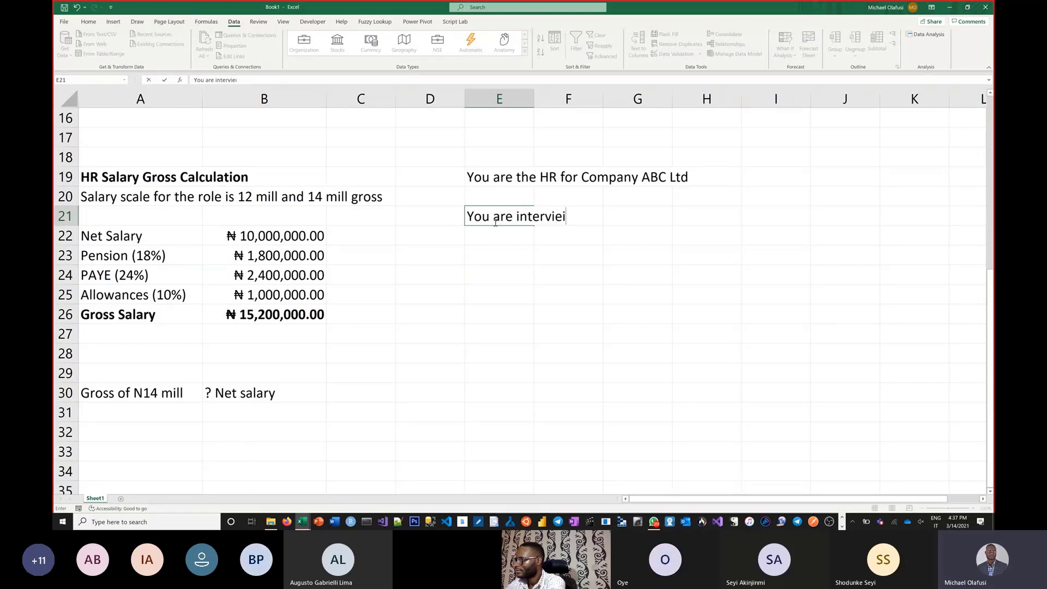
key(BackSpace)
key(BackSpace)
key(BackSpace)
key(BackSpace)
text(wing)
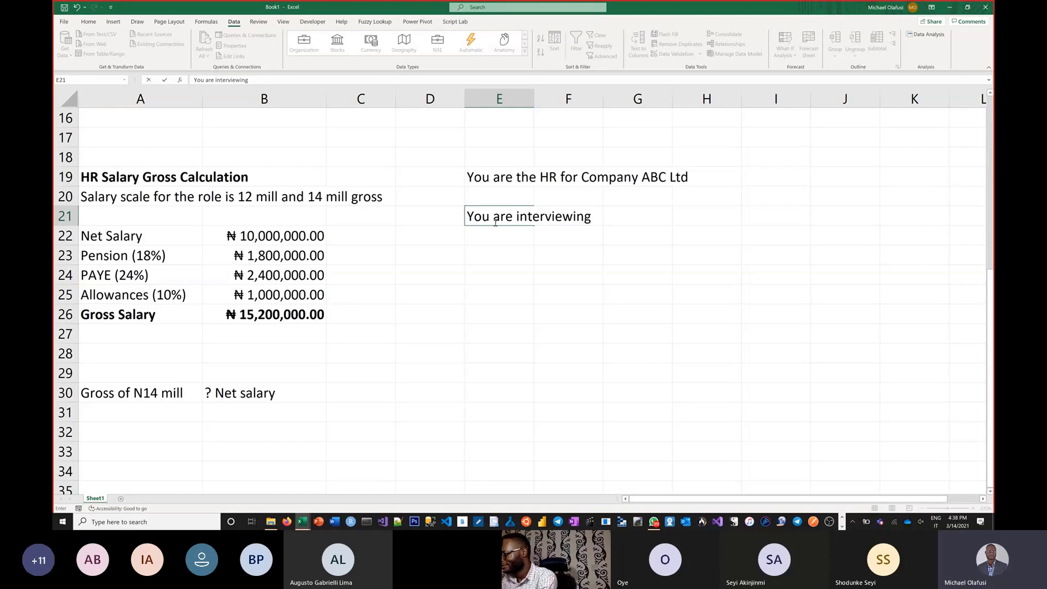
text(H)
key(BackSpace)
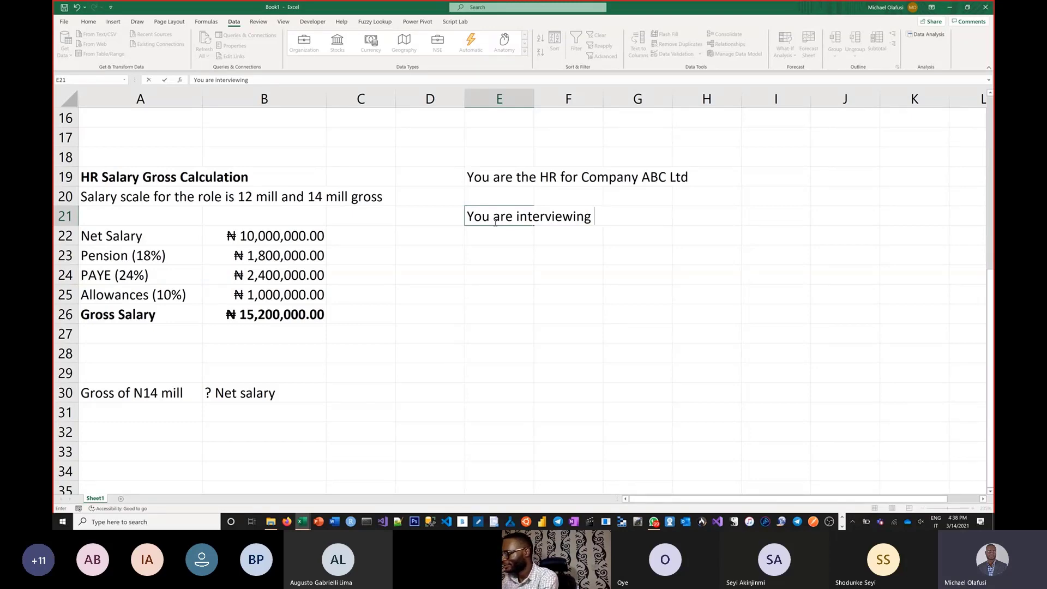
text(Mr Habeeb)
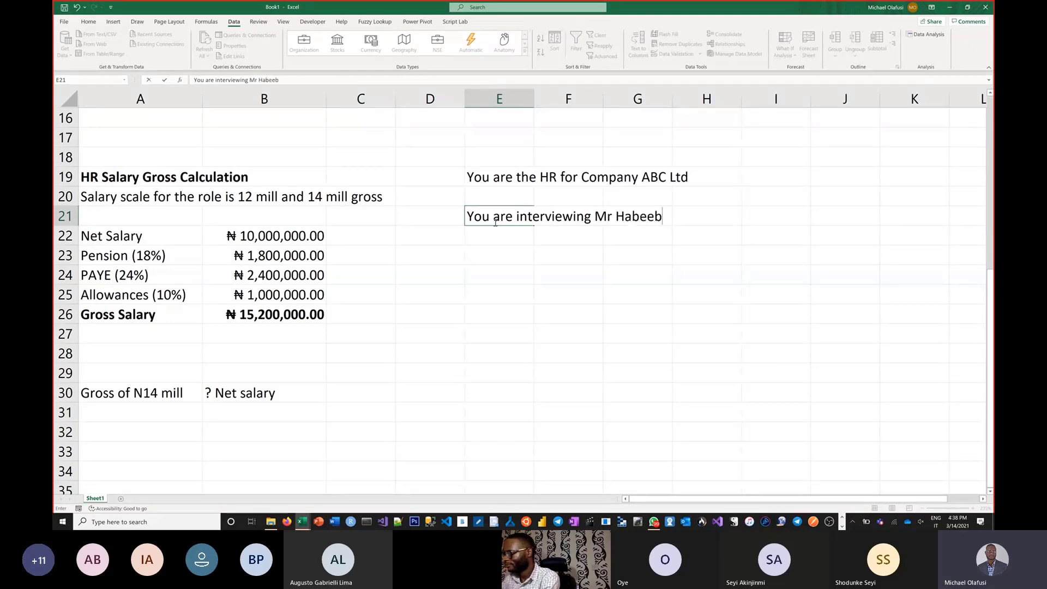
key(Return)
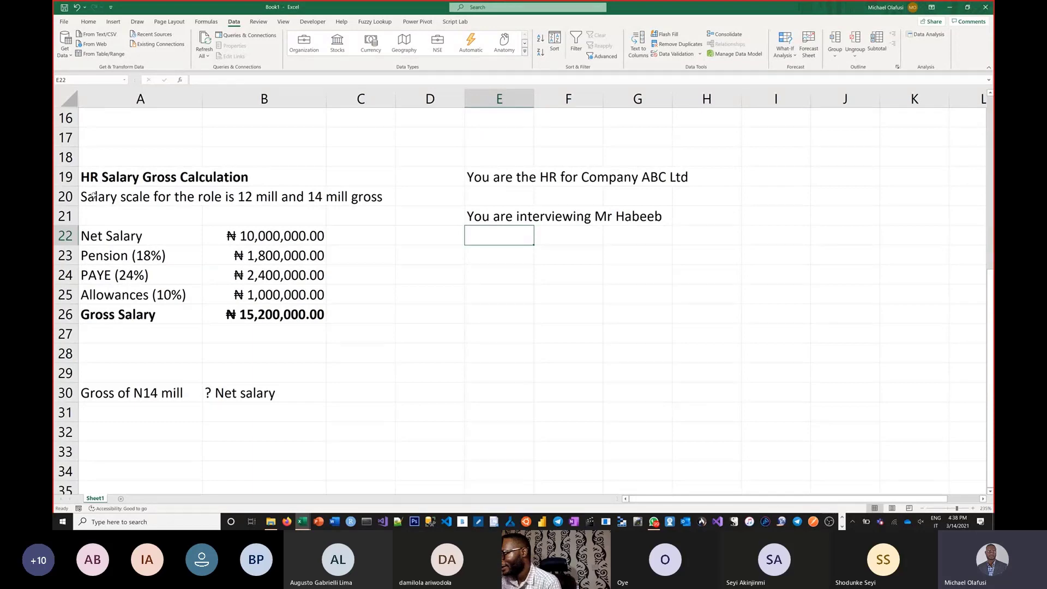
drag(93, 195, 352, 202)
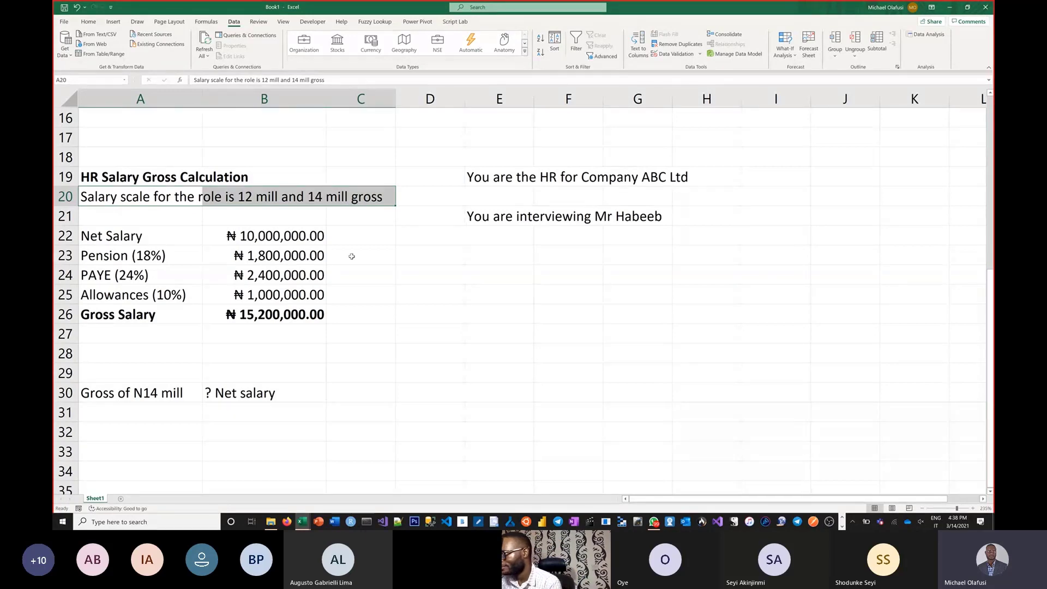
click(285, 248)
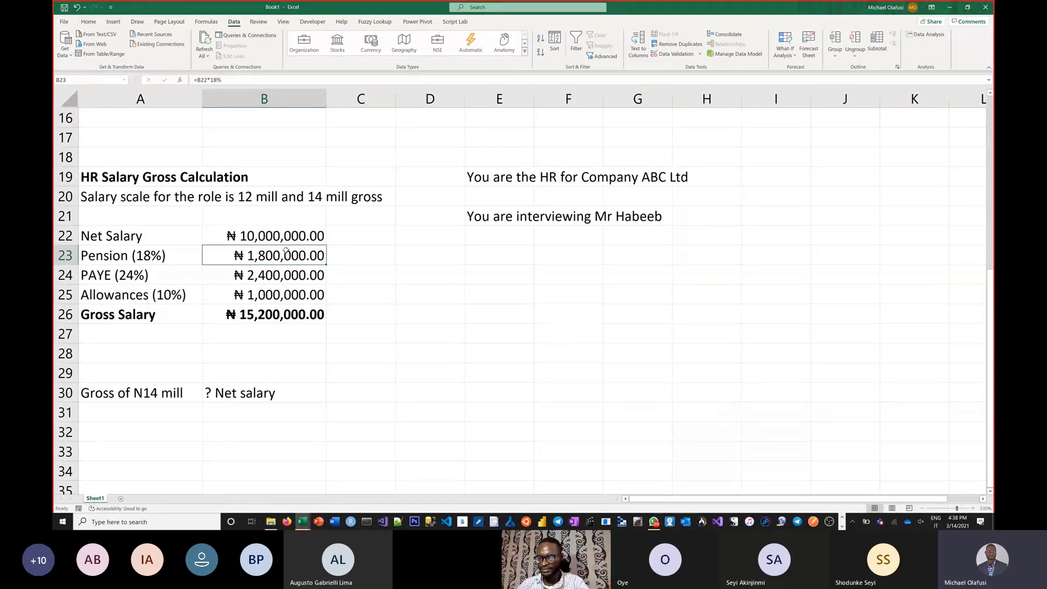
click(232, 234)
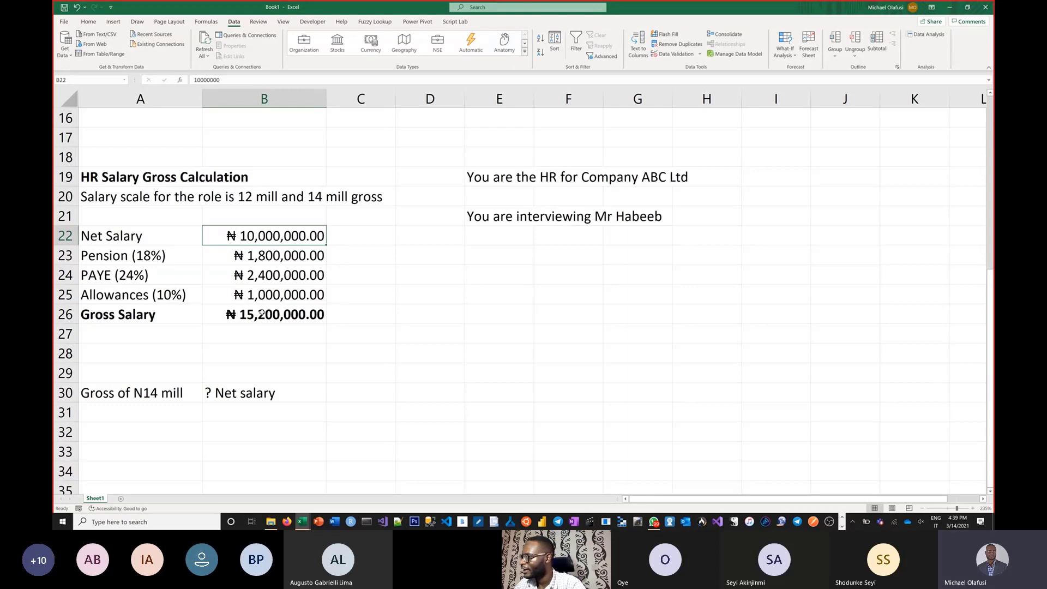
click(156, 398)
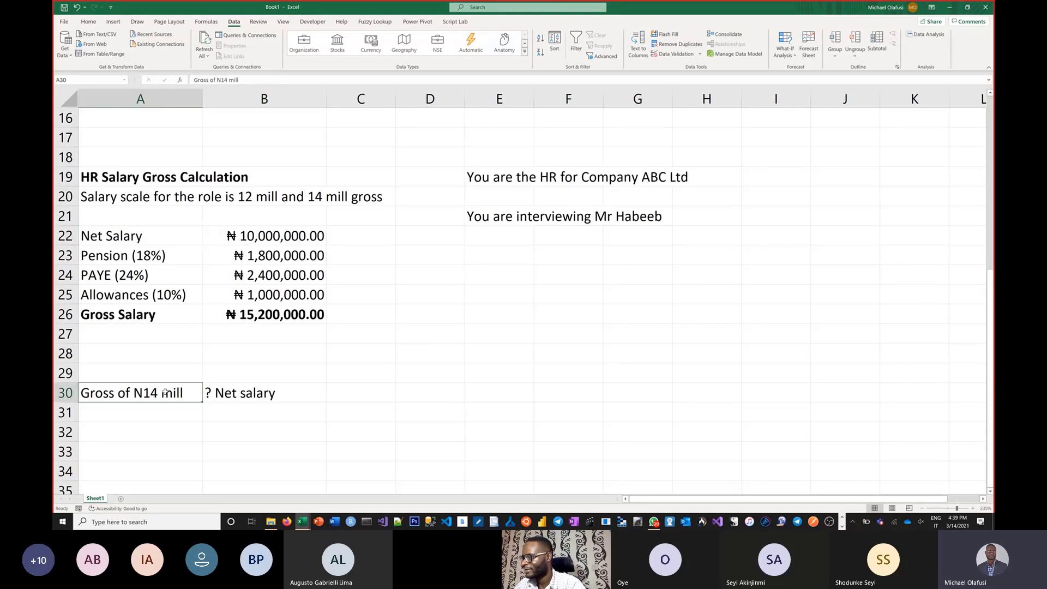
click(263, 246)
click(258, 315)
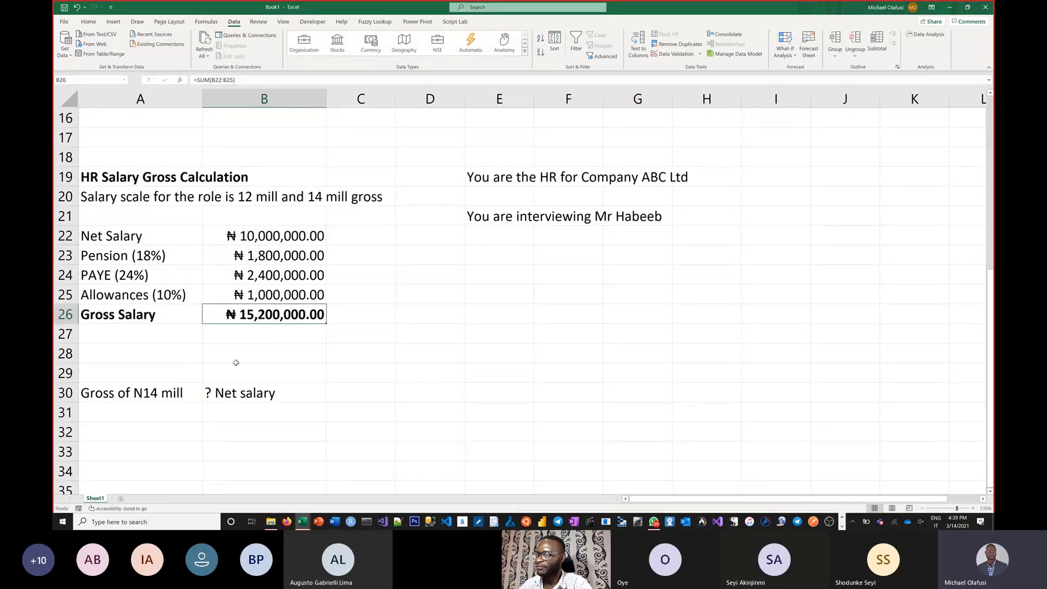
Step: Try a Net Salary of 9e6 in B22 and undo the change
click(261, 236)
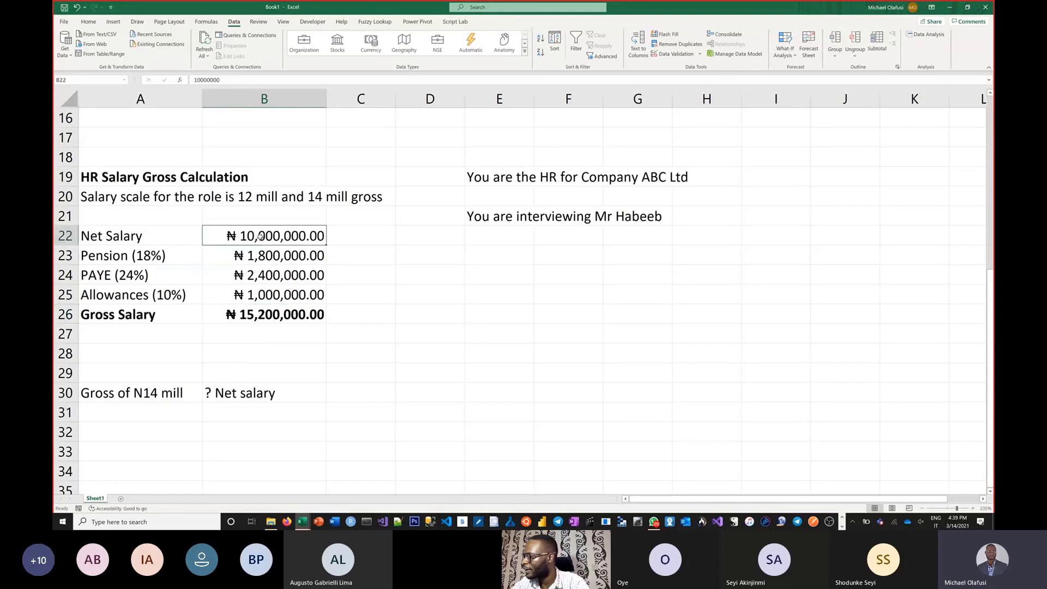
text(9)
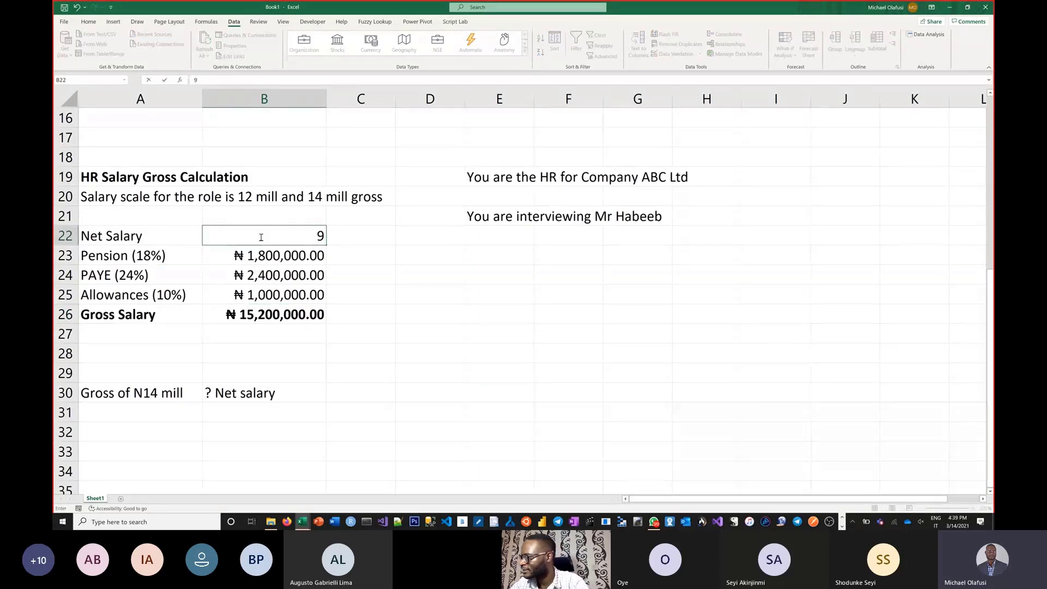
text(e6)
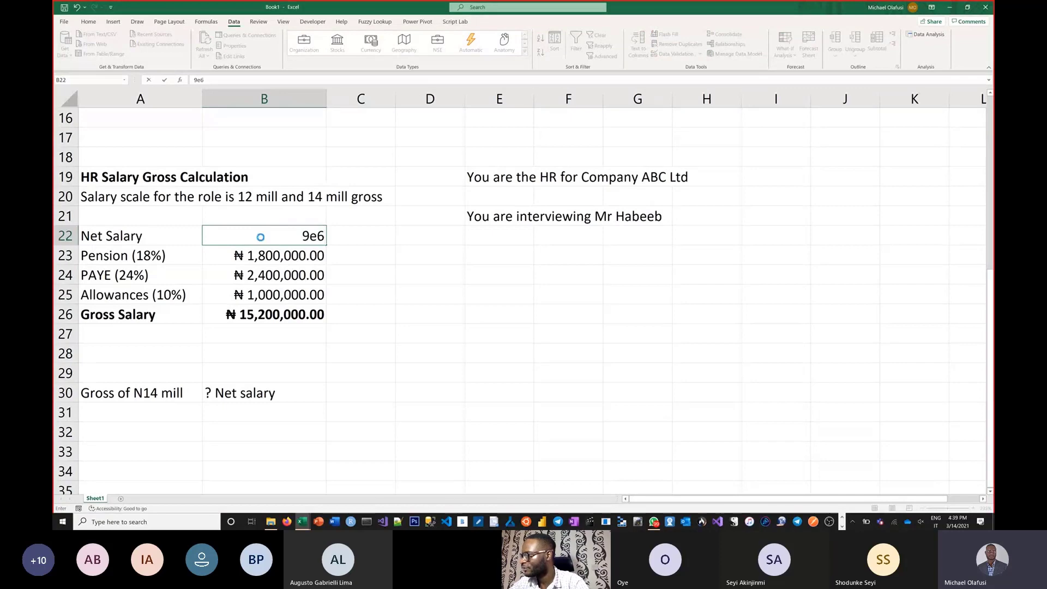
key(Return)
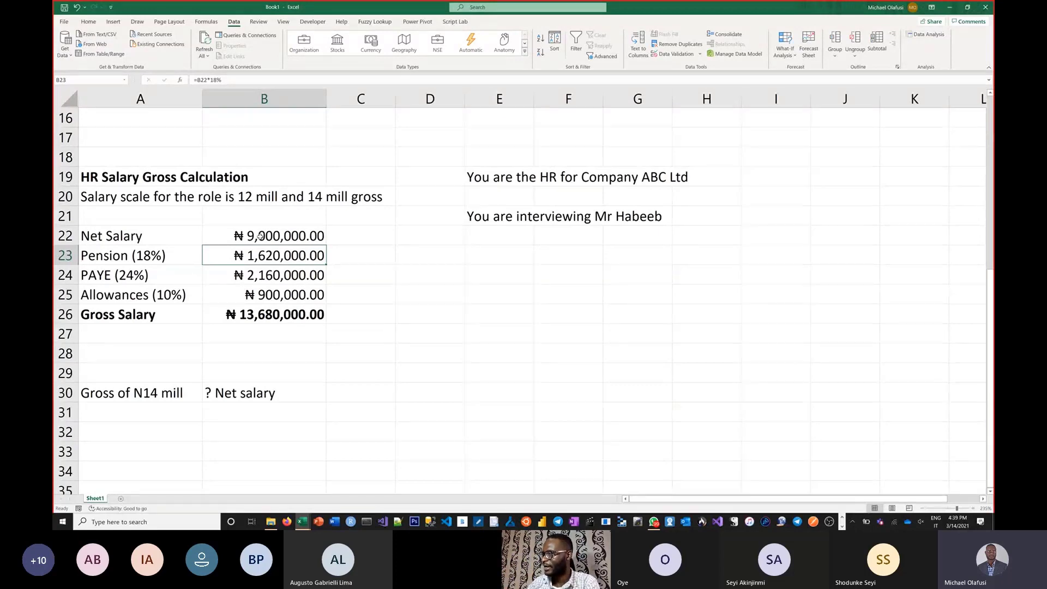
key(ctrl+z)
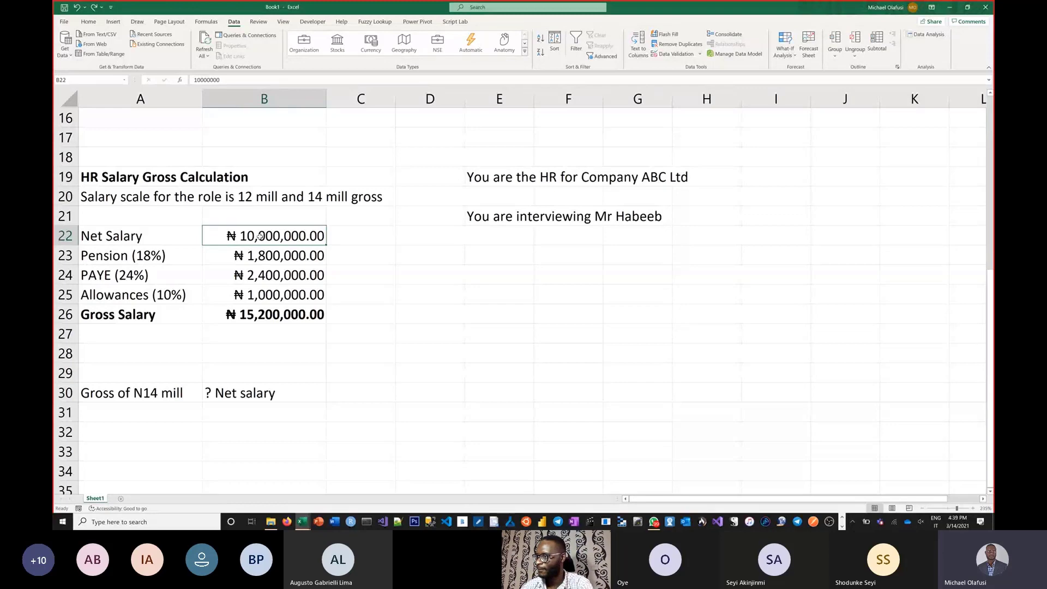
Step: Enter the question "Can goal seek work?" in D24 beside the salary calculation
click(433, 280)
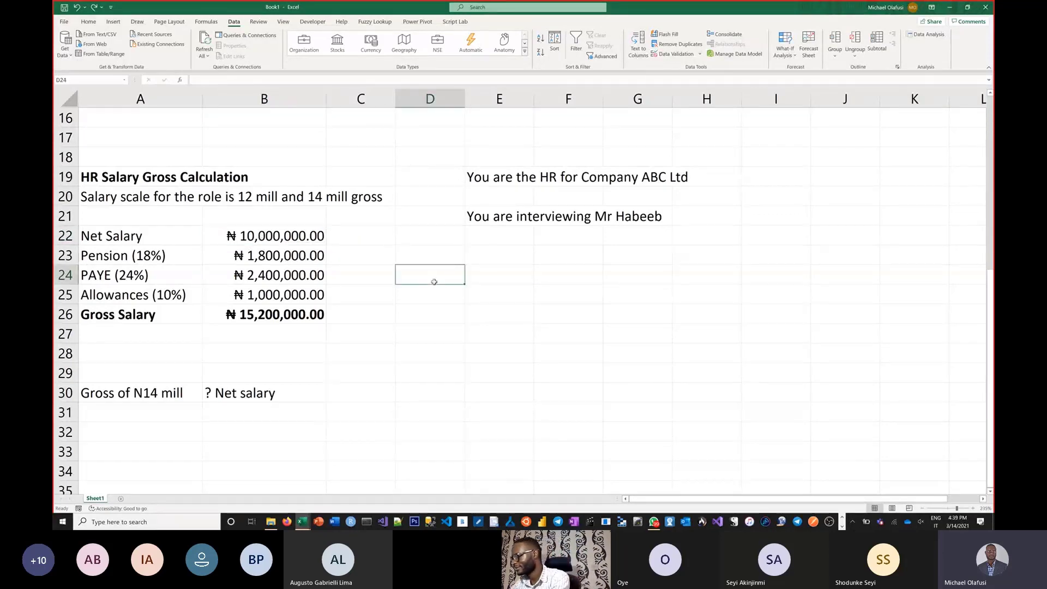
text(Cang)
key(BackSpace)
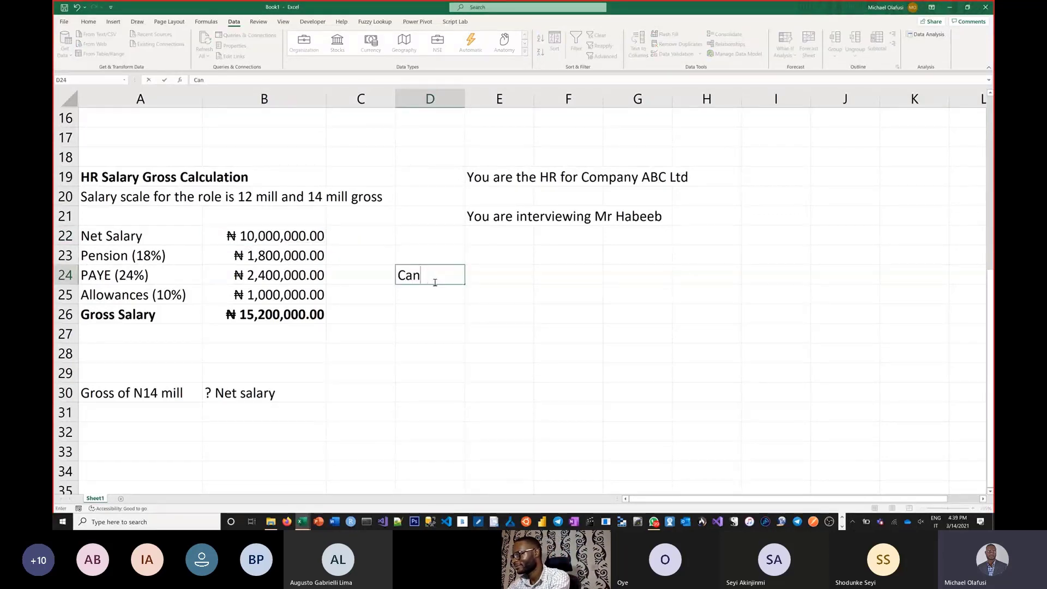
text(f)
key(BackSpace)
text(go)
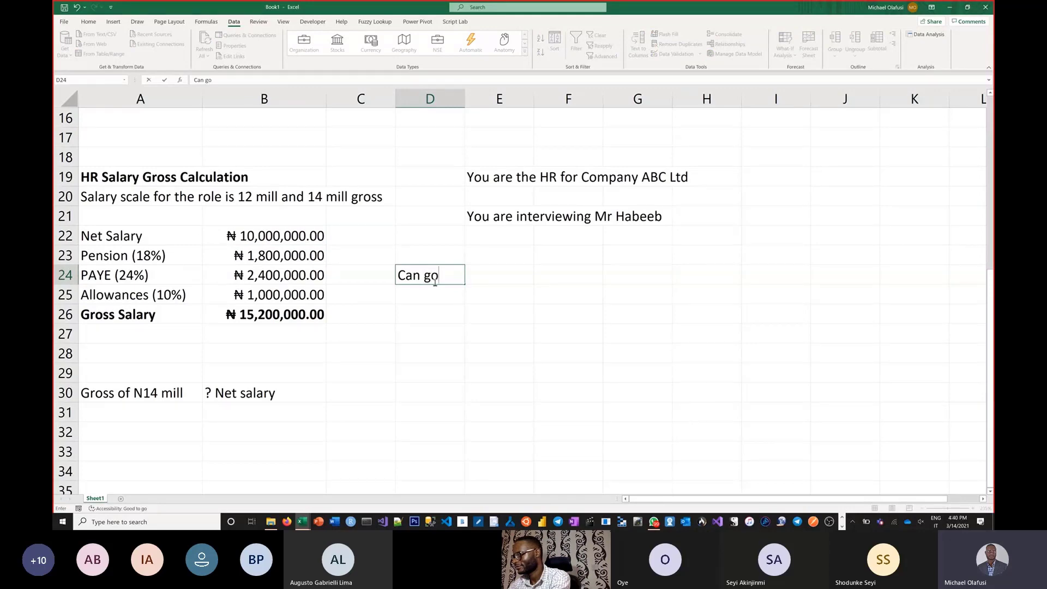
text(al seek wo)
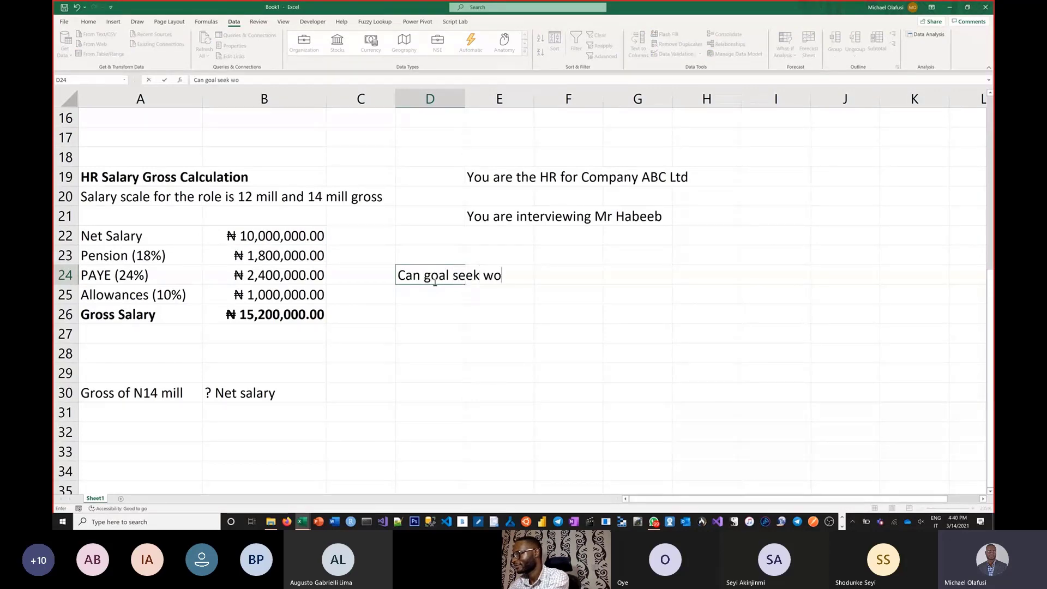
text(rk?)
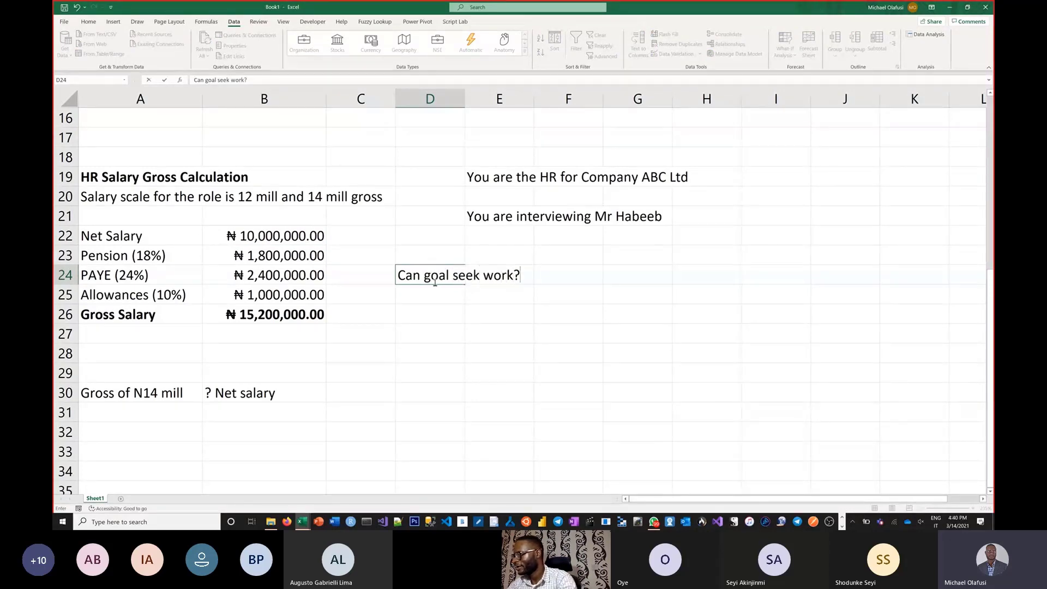
key(Return)
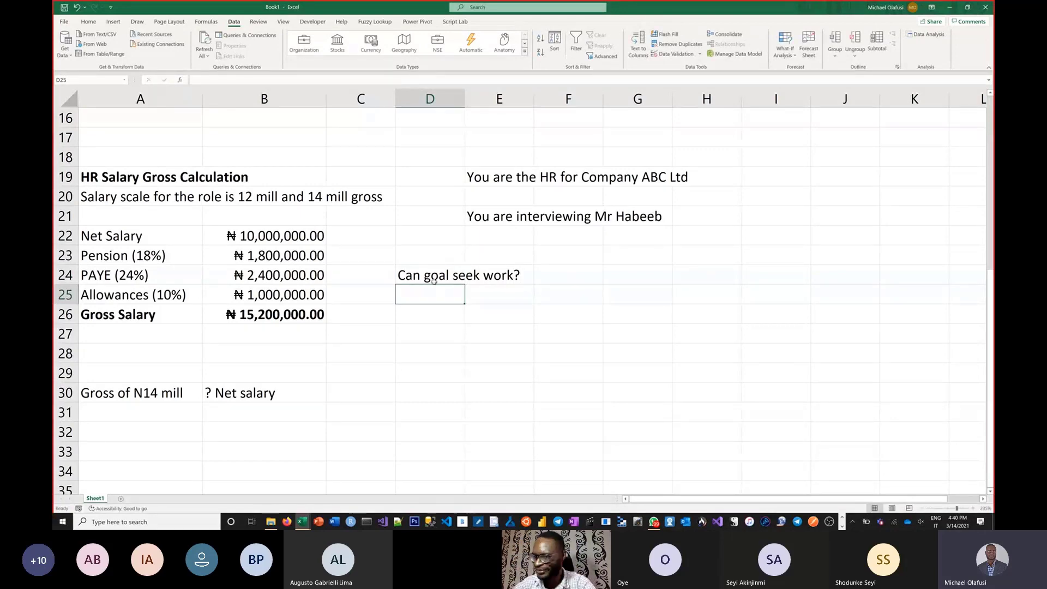
key(Return)
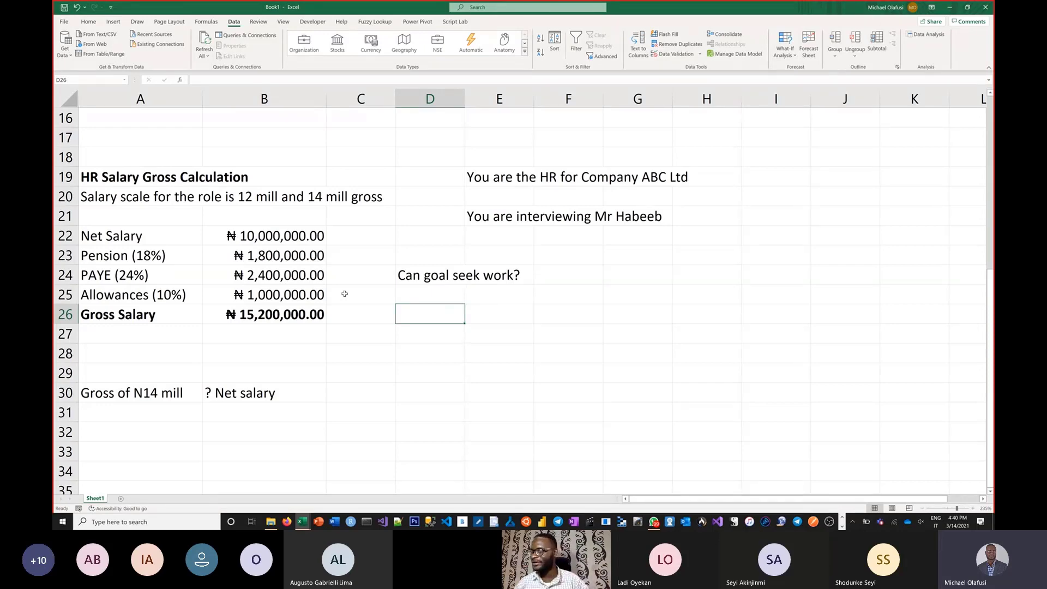
Step: Enter 10e6 as the Net Salary in B22
drag(103, 236, 254, 231)
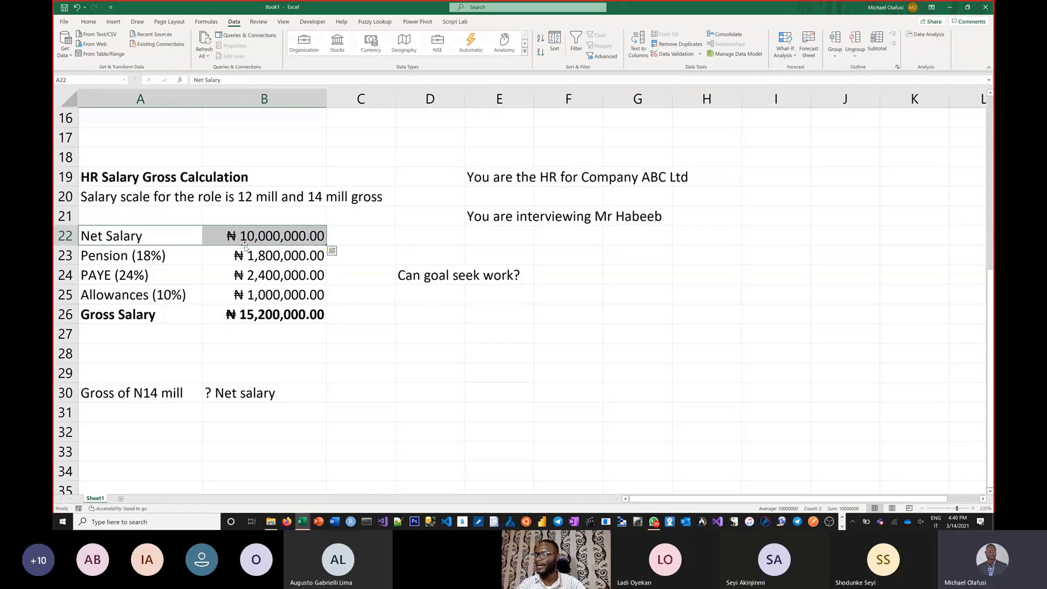
click(247, 239)
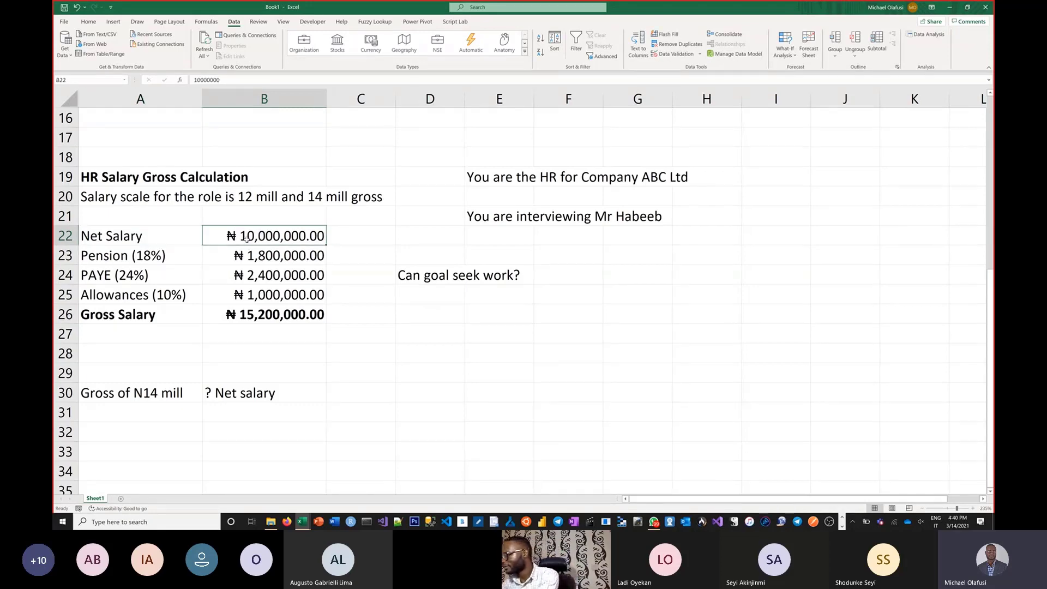
text(10e6)
key(Return)
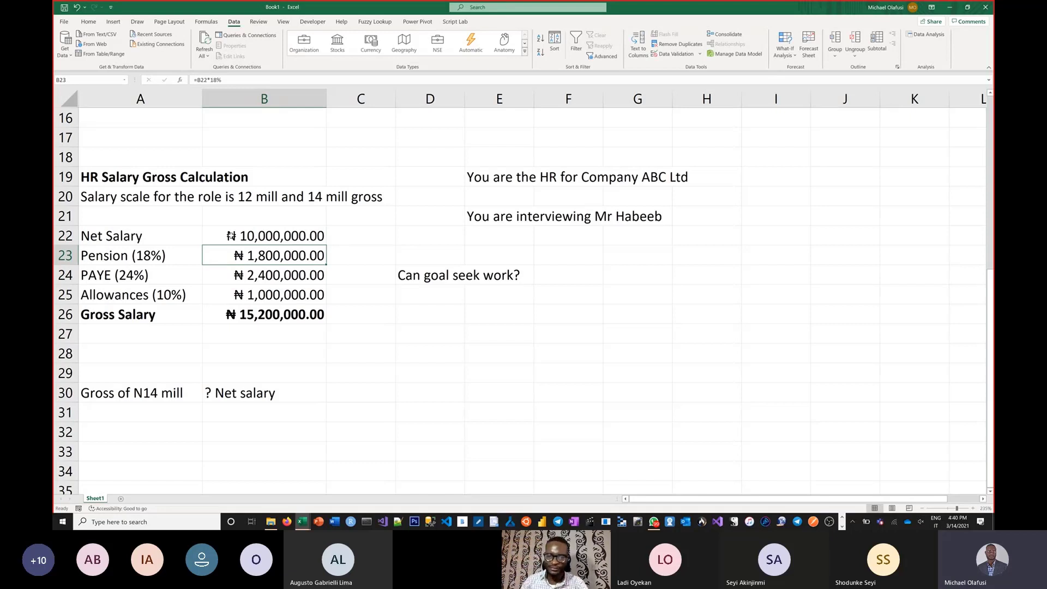
Step: Try a Net Salary of 11e6 in B22 of the HR salary calculation
click(242, 232)
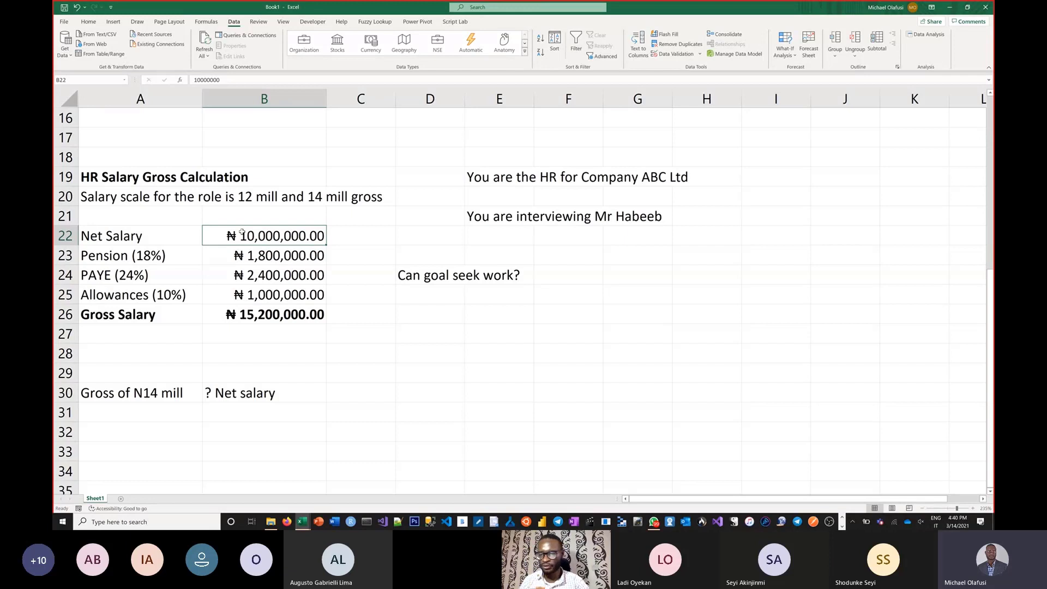
text(11e)
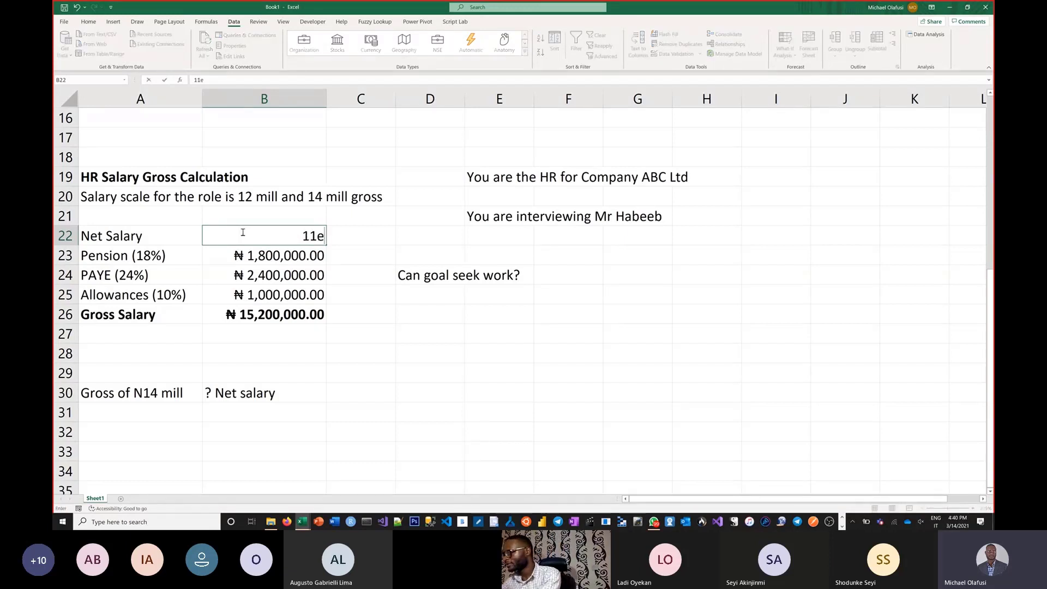
text(6)
key(Return)
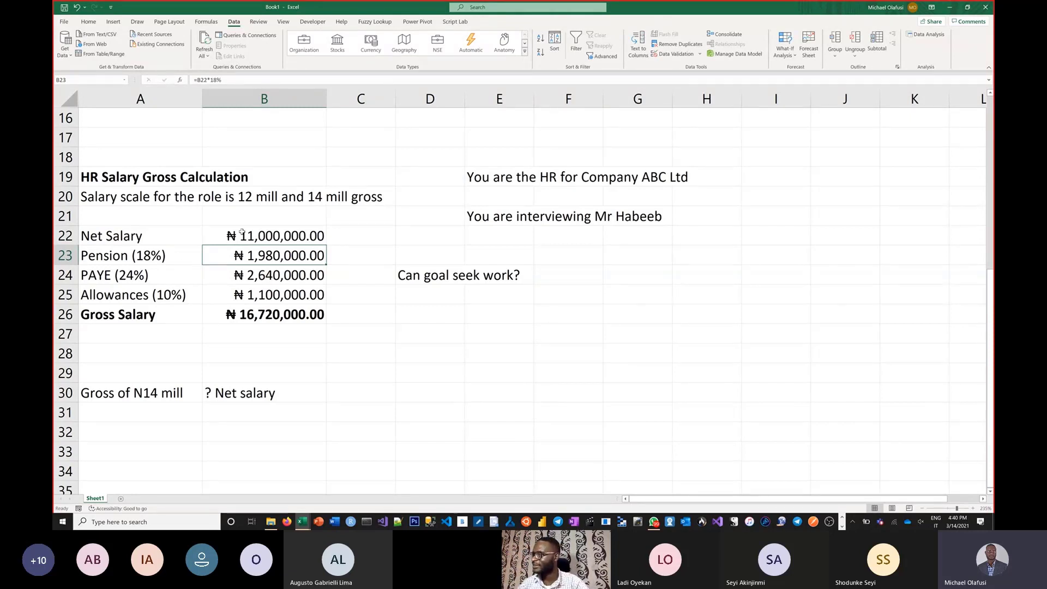
Step: Compare the Gross Salary in row 26 with the salary scale in row 20 and the target gross question in row 30
click(256, 316)
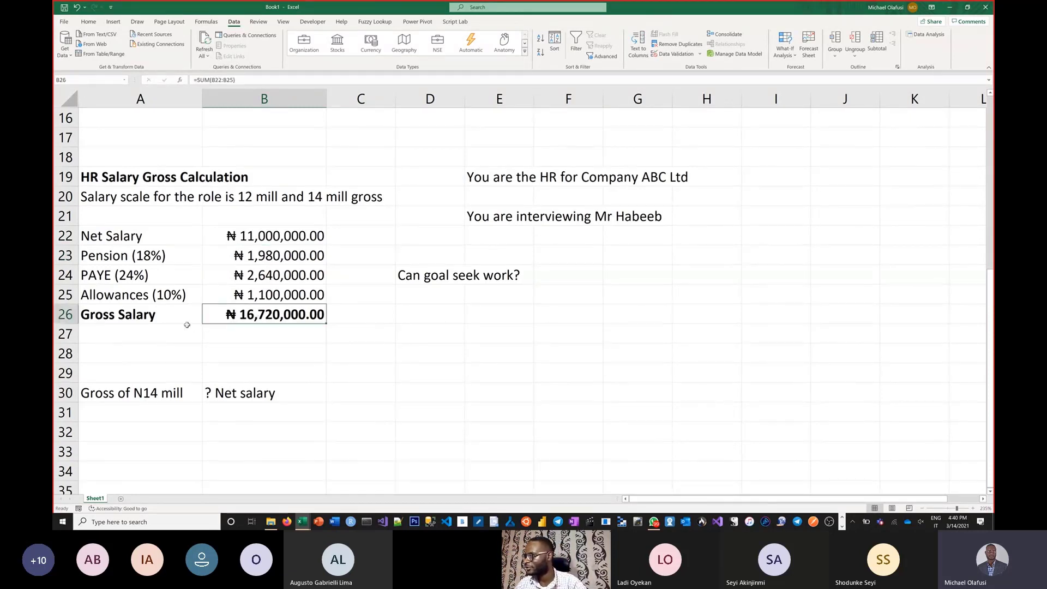
drag(185, 319, 246, 318)
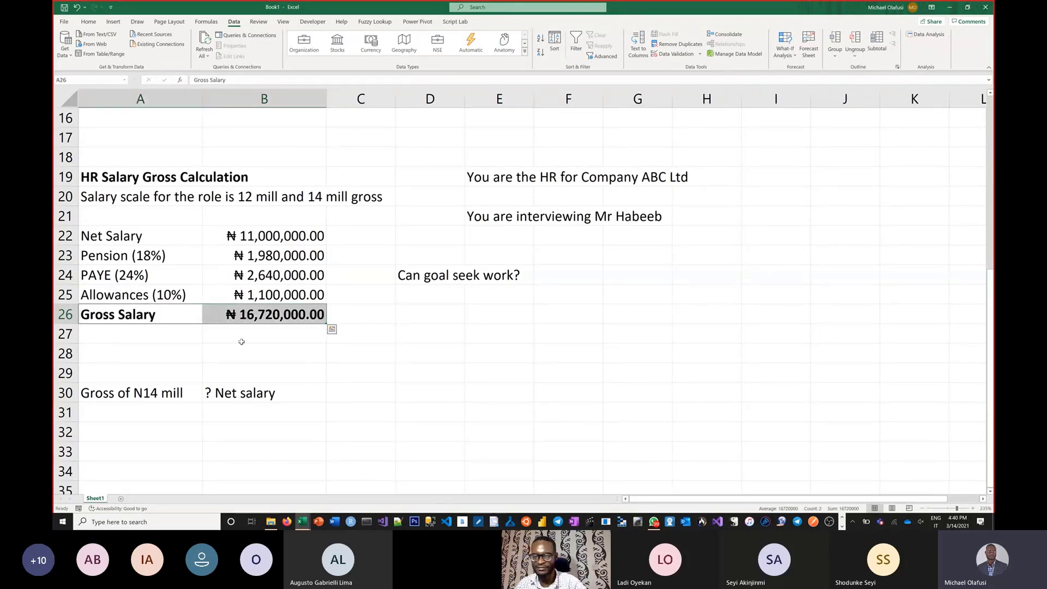
drag(116, 197, 344, 208)
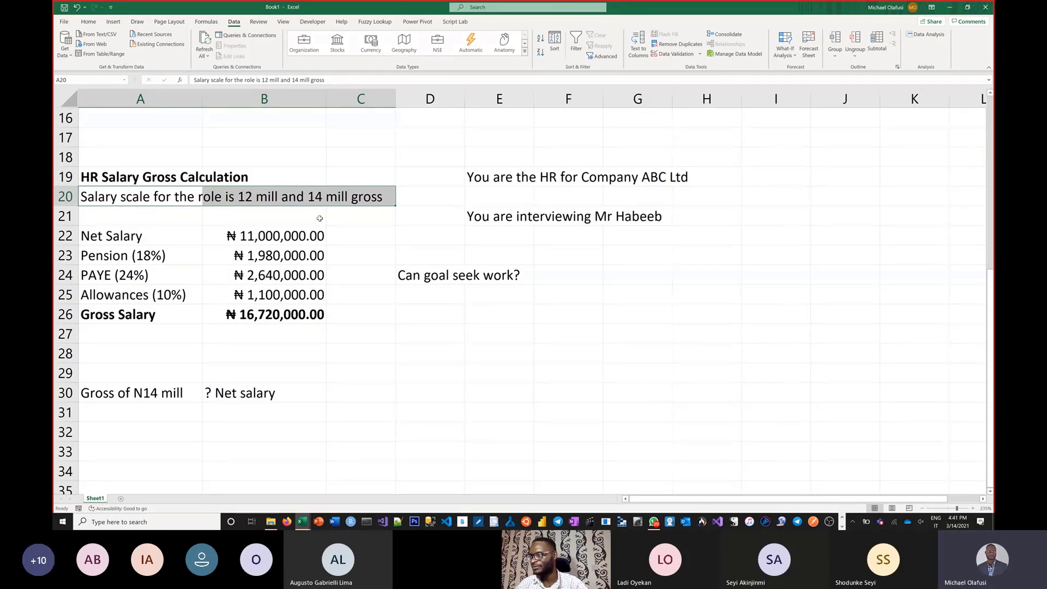
click(134, 393)
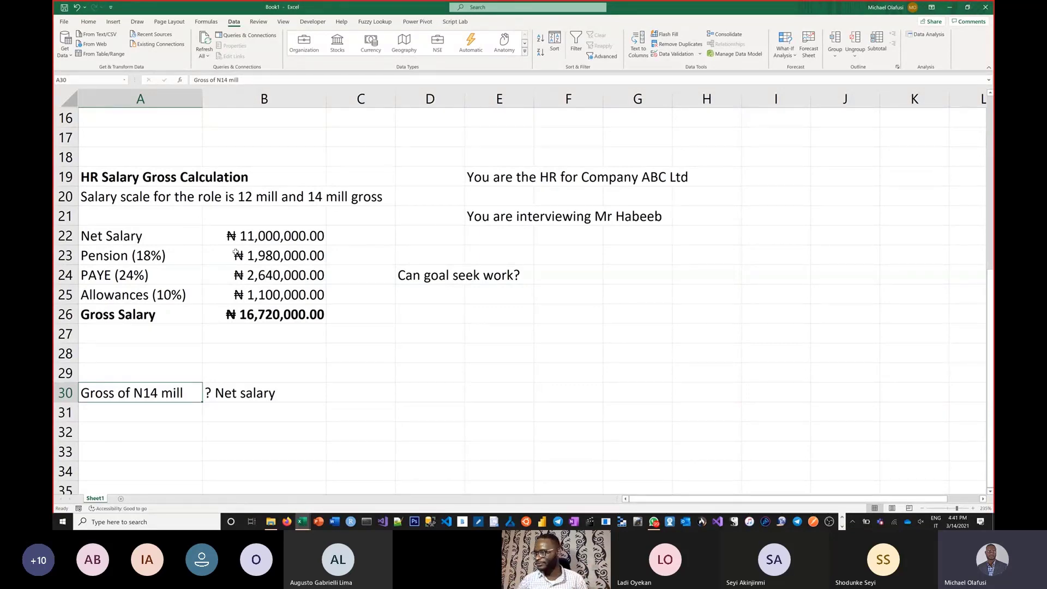
click(292, 394)
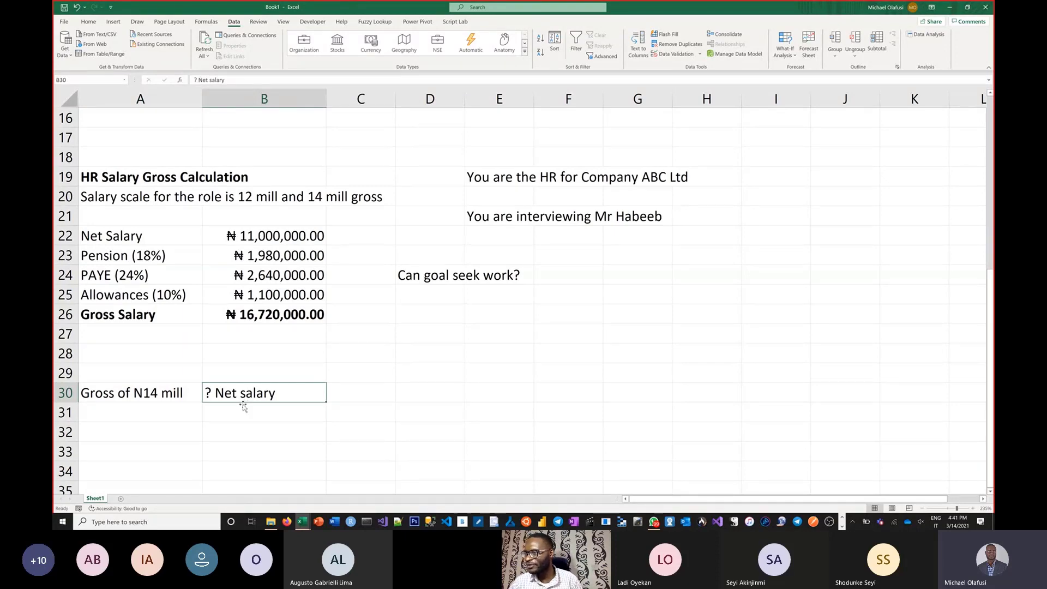
Step: Apply strikethrough to the "Gross of N14 mill" note in A30
click(143, 389)
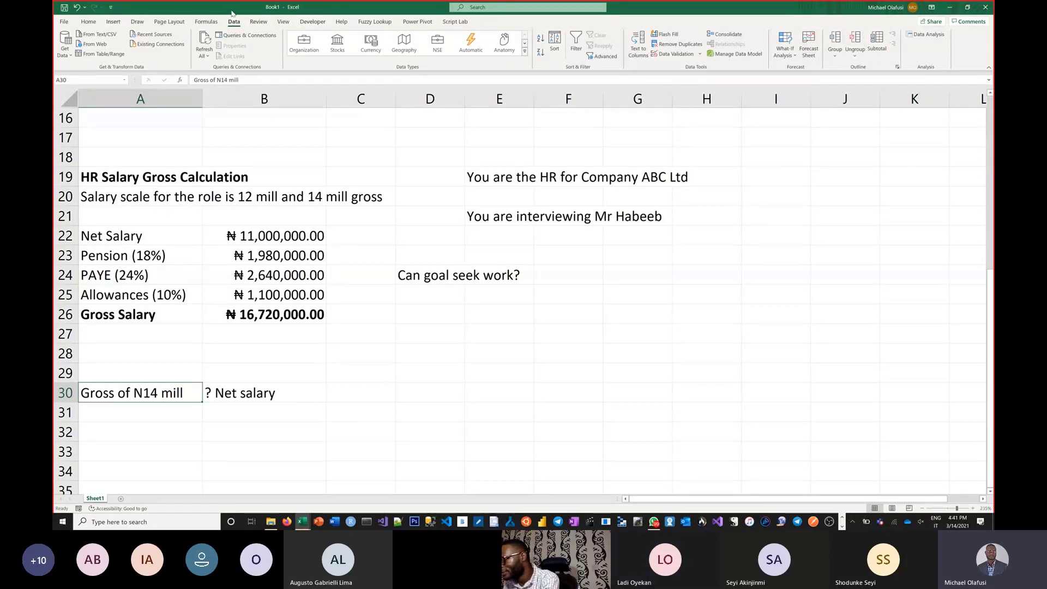
key(ctrl+5)
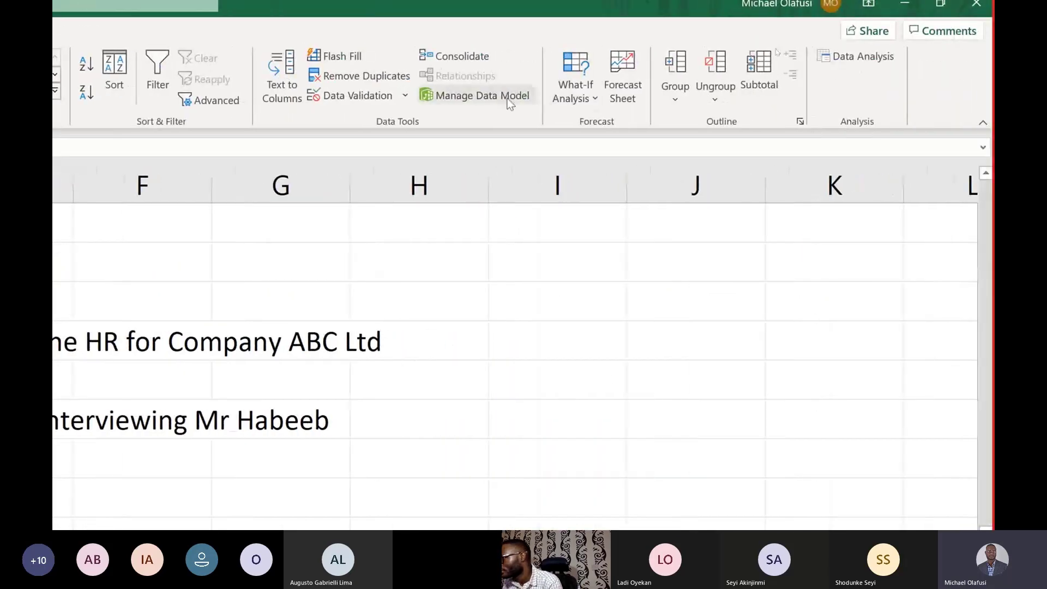
Step: Run Goal Seek to set the Gross Salary in B26 to 14e6 by changing the Net Salary in B22, and keep the solution
click(577, 83)
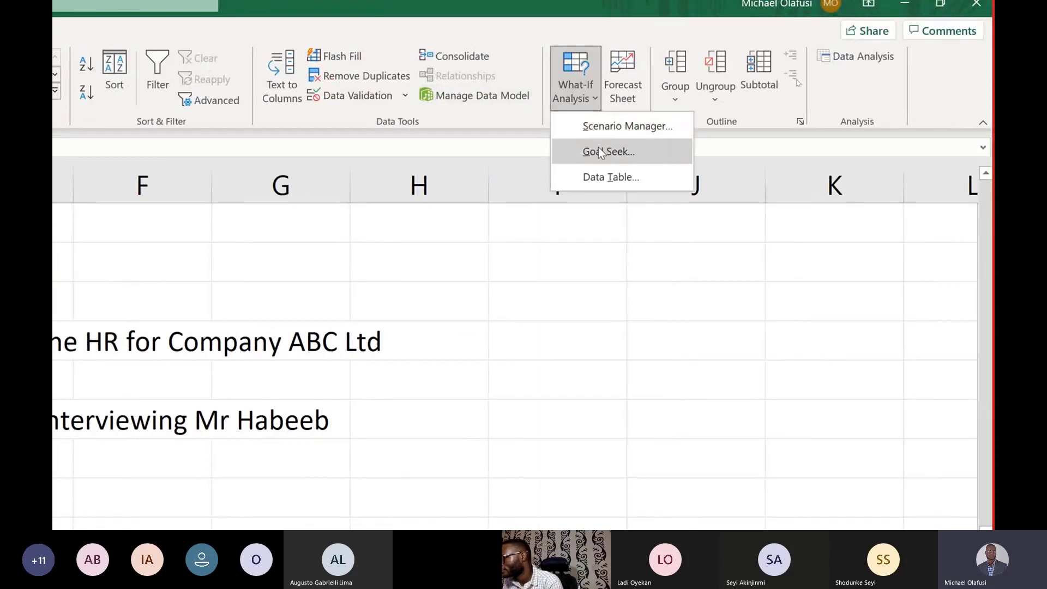
click(597, 147)
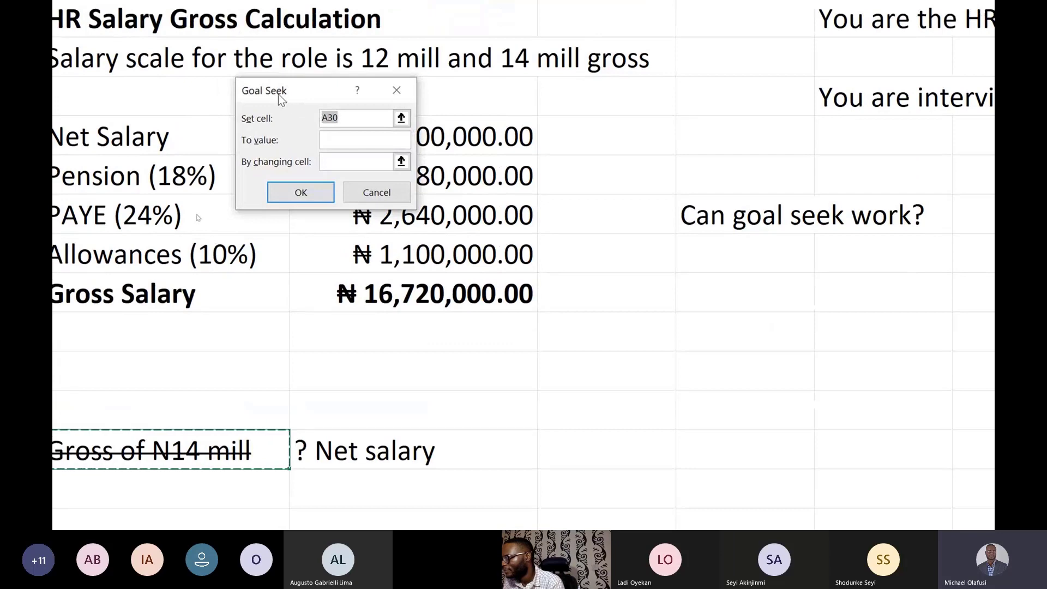
drag(280, 97, 593, 302)
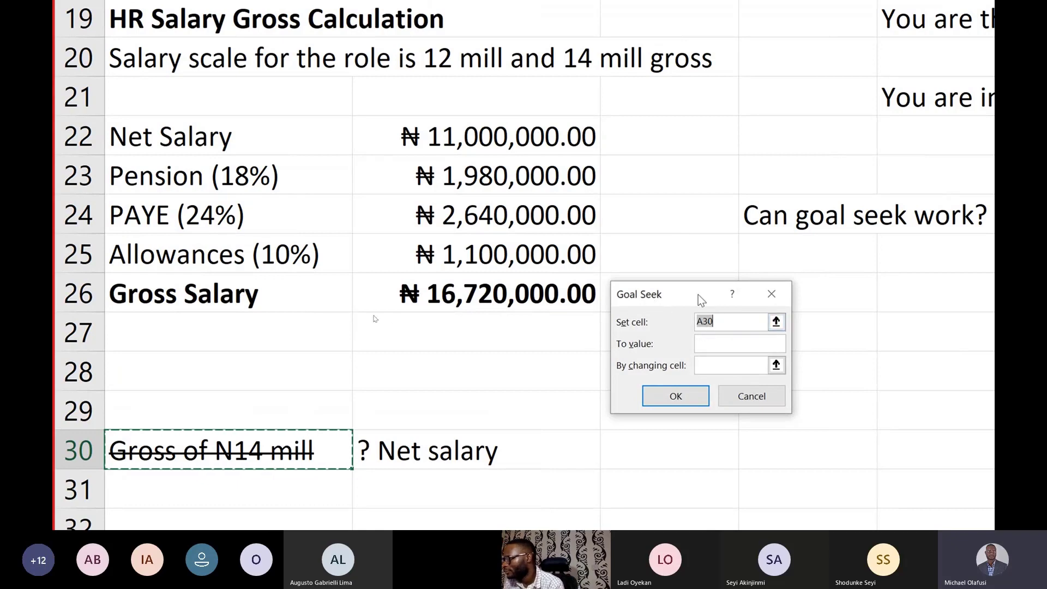
click(482, 297)
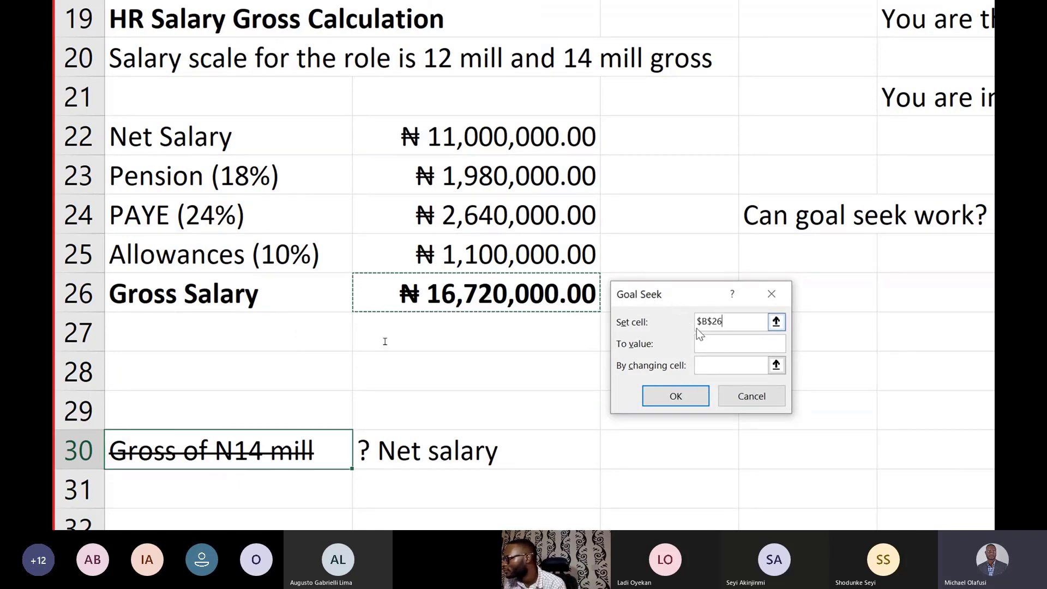
click(717, 348)
text(14e6)
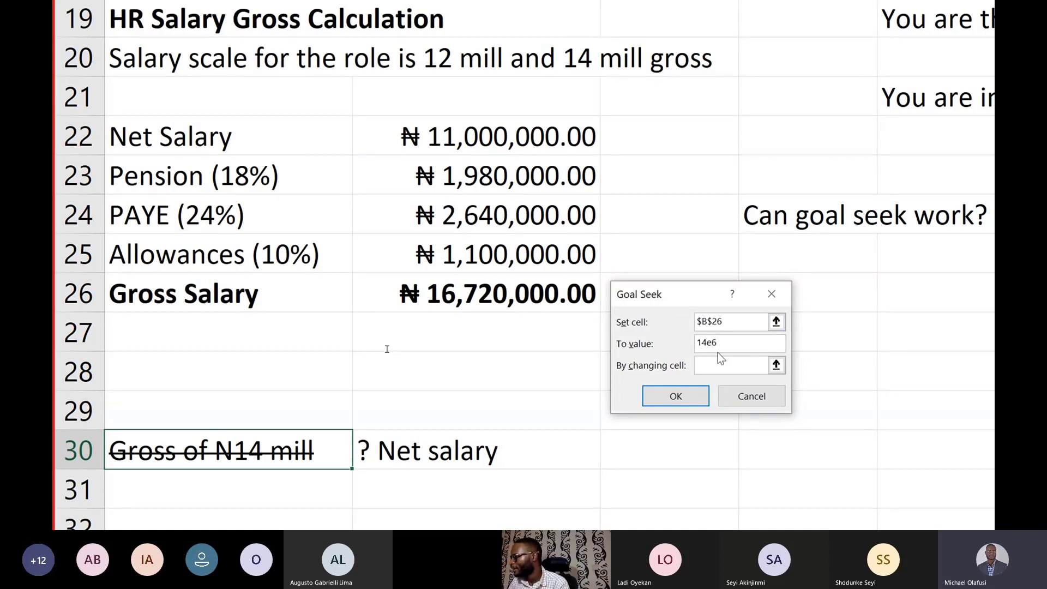
click(719, 364)
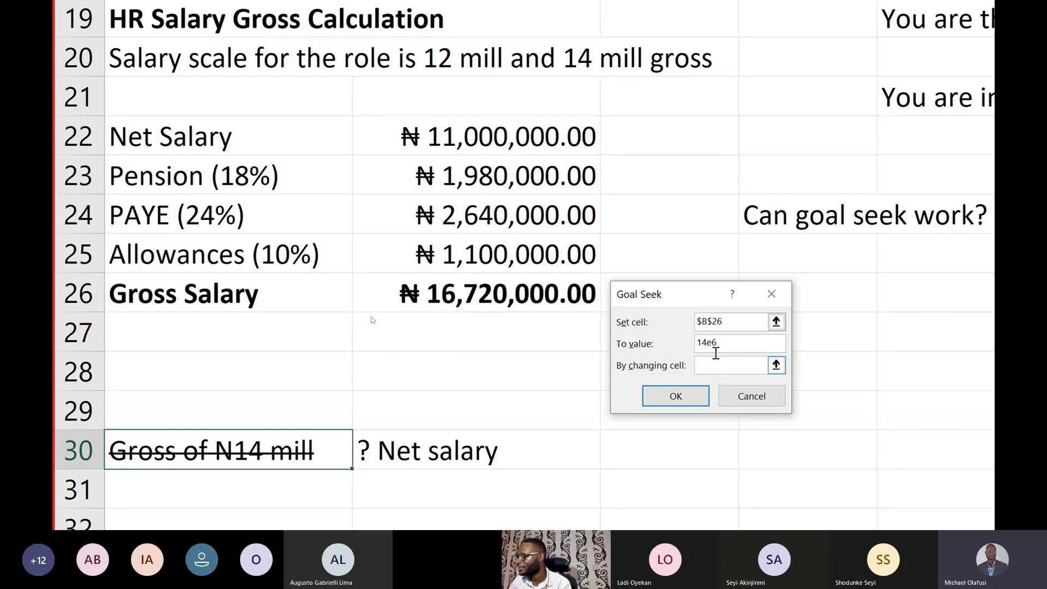
click(515, 140)
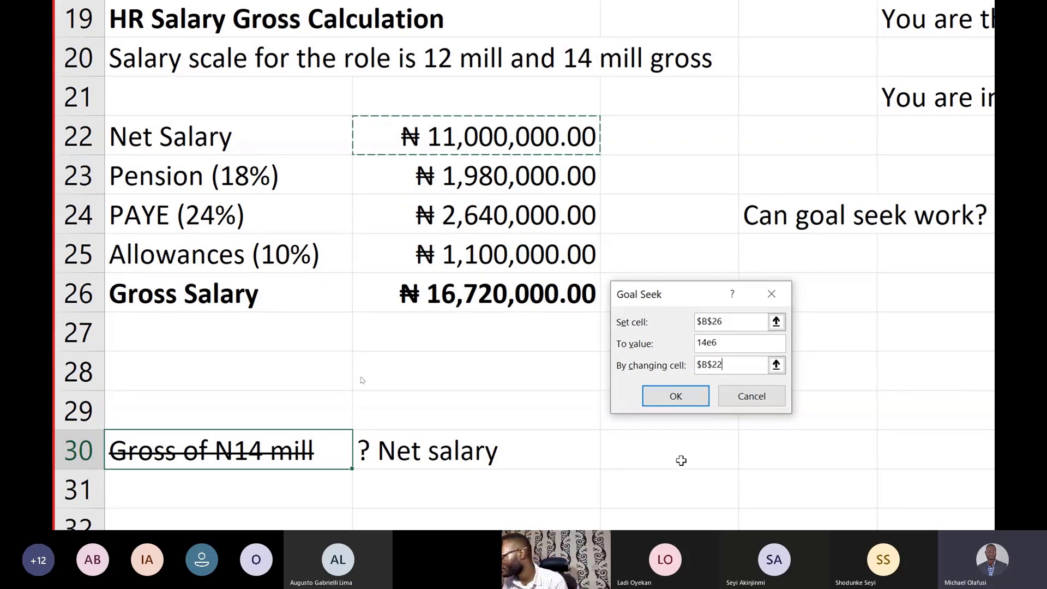
click(673, 405)
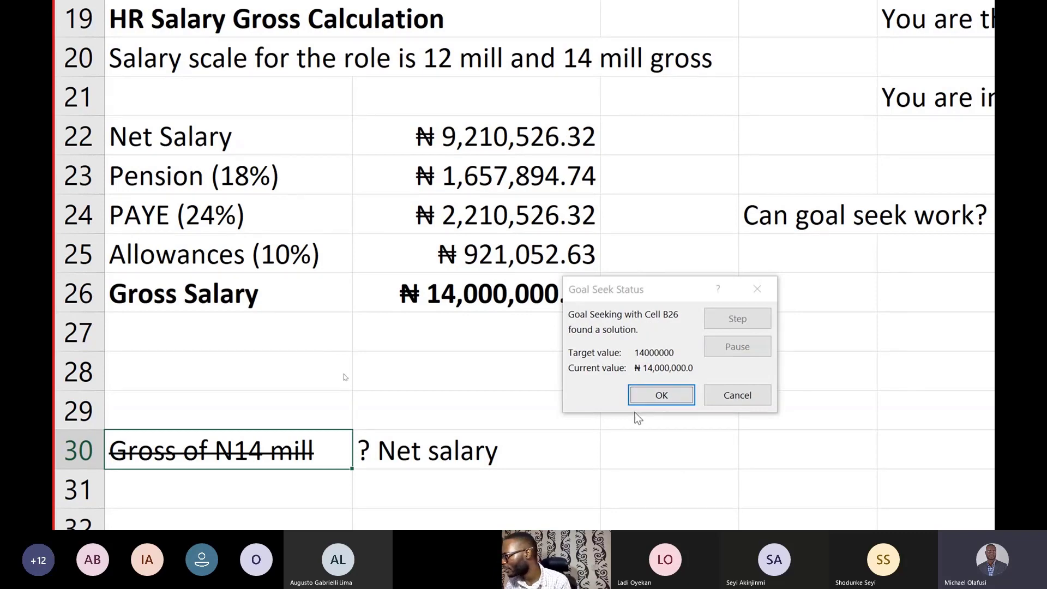
click(650, 397)
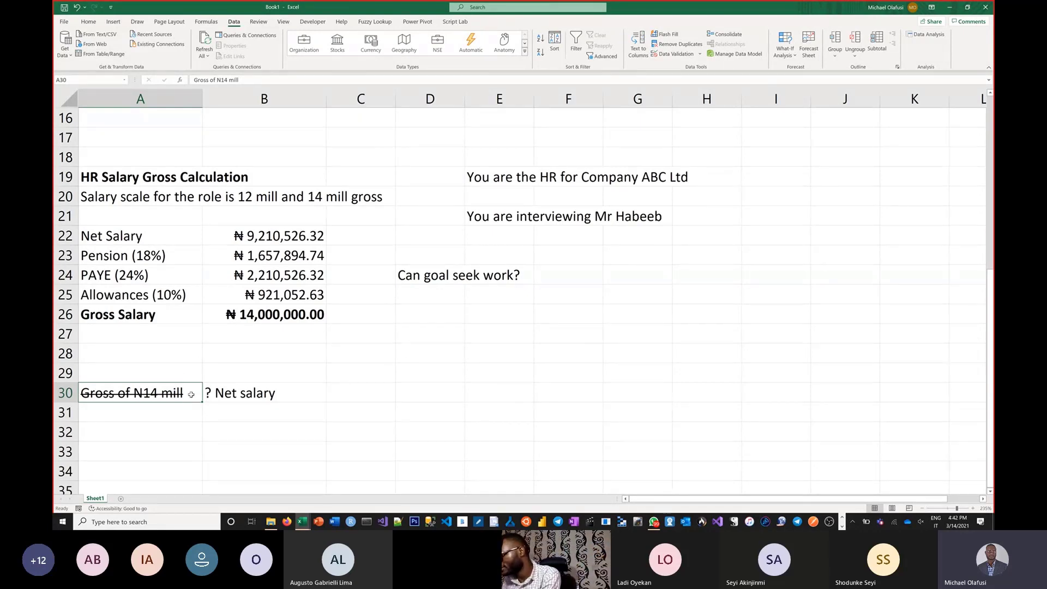
Step: Switch to the August 2017 Webinar workbook and highlight the Goal Seek definition in row 22 of the planning tools list
key(alt+Tab)
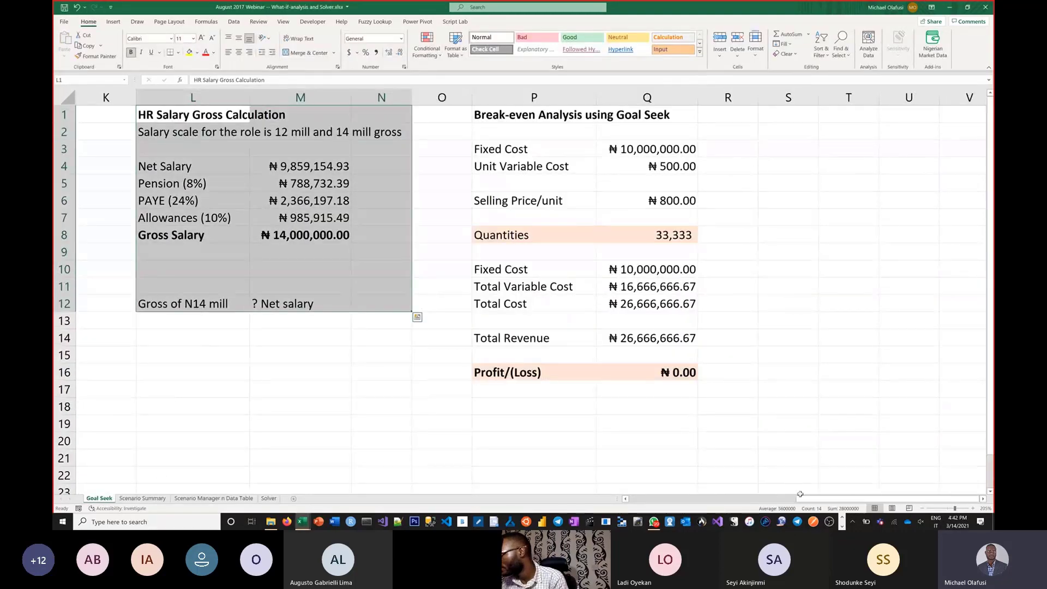
drag(800, 494, 633, 494)
scroll(490, 431, down, 1)
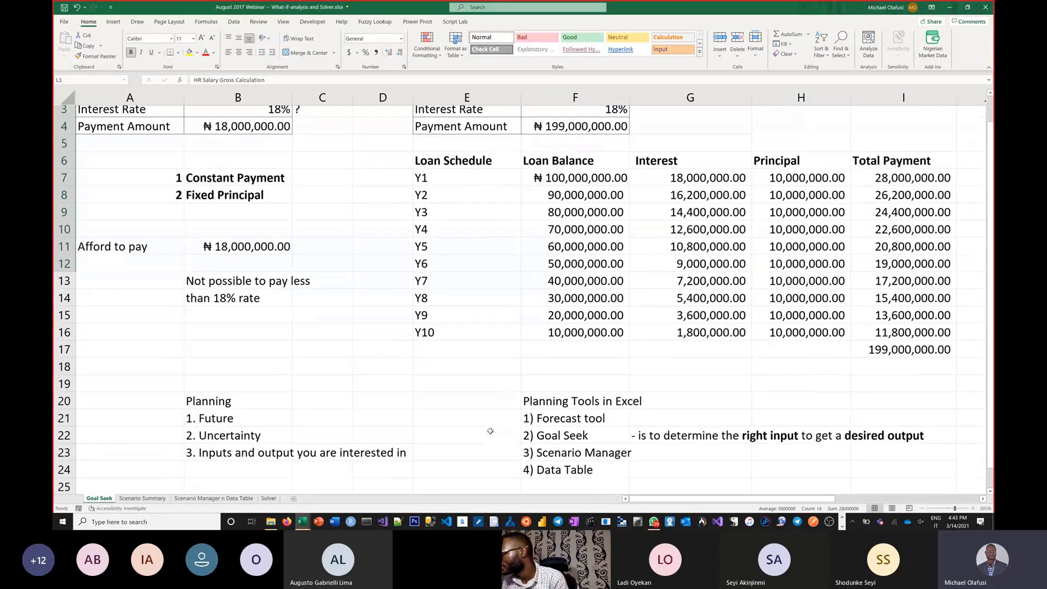
scroll(490, 431, down, 2)
drag(565, 374, 860, 364)
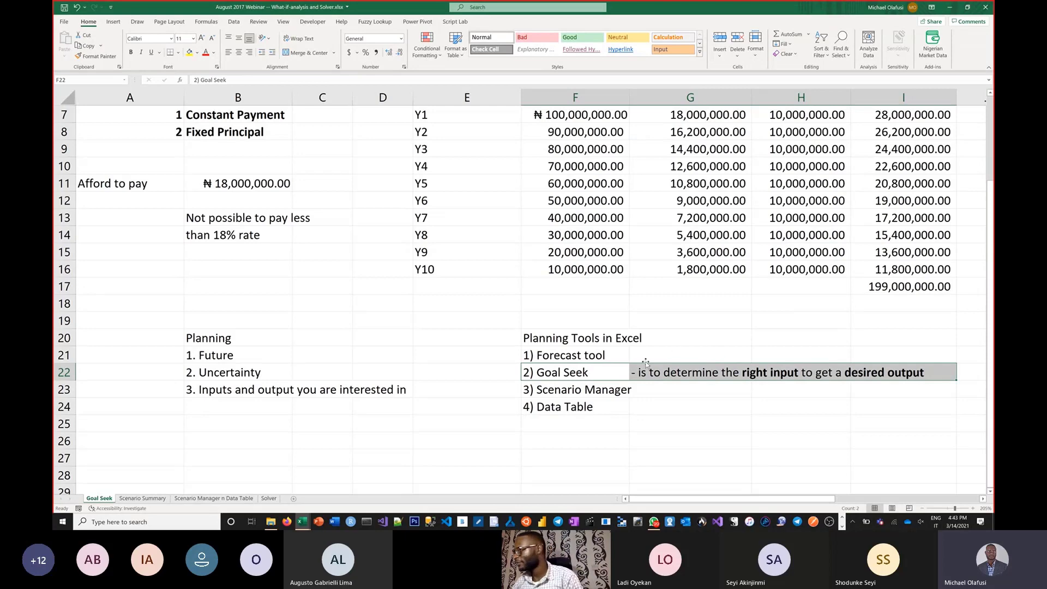
Step: Write the Scenario Manager description "- allows you to capture different input scenarios" in G23
click(653, 393)
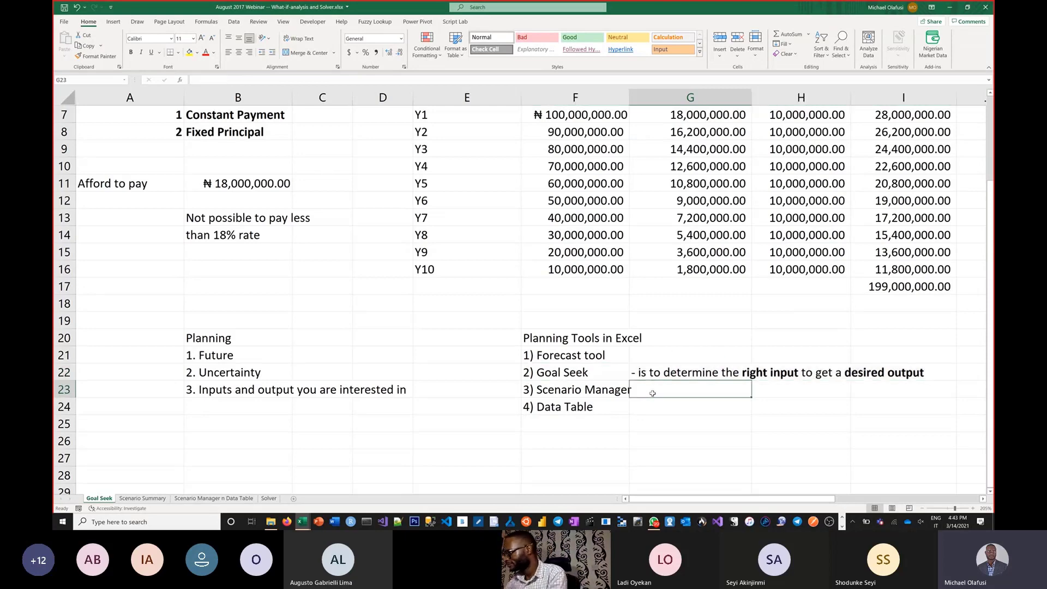
text('- )
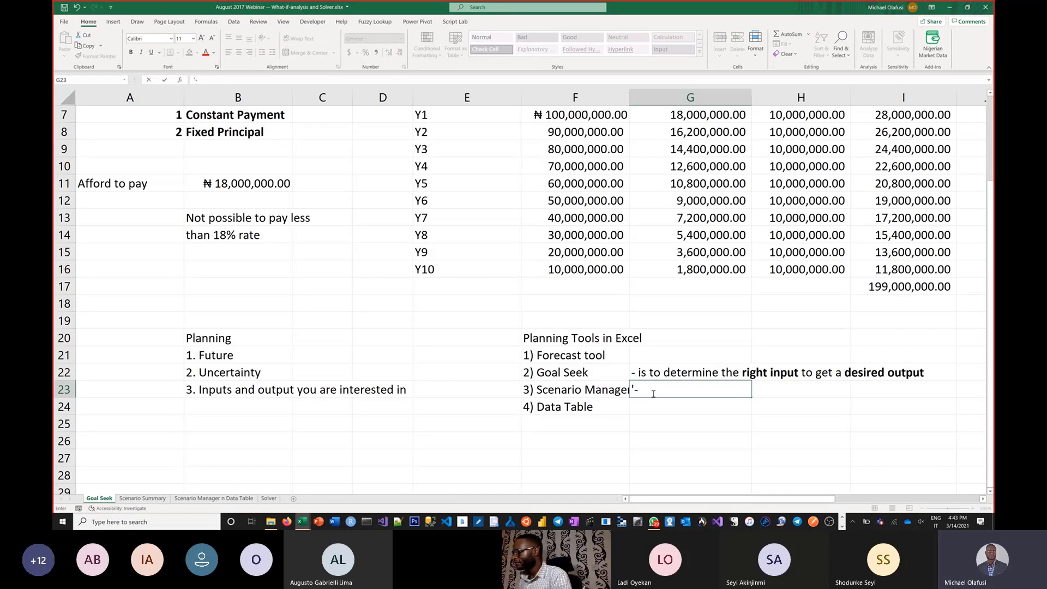
text(a)
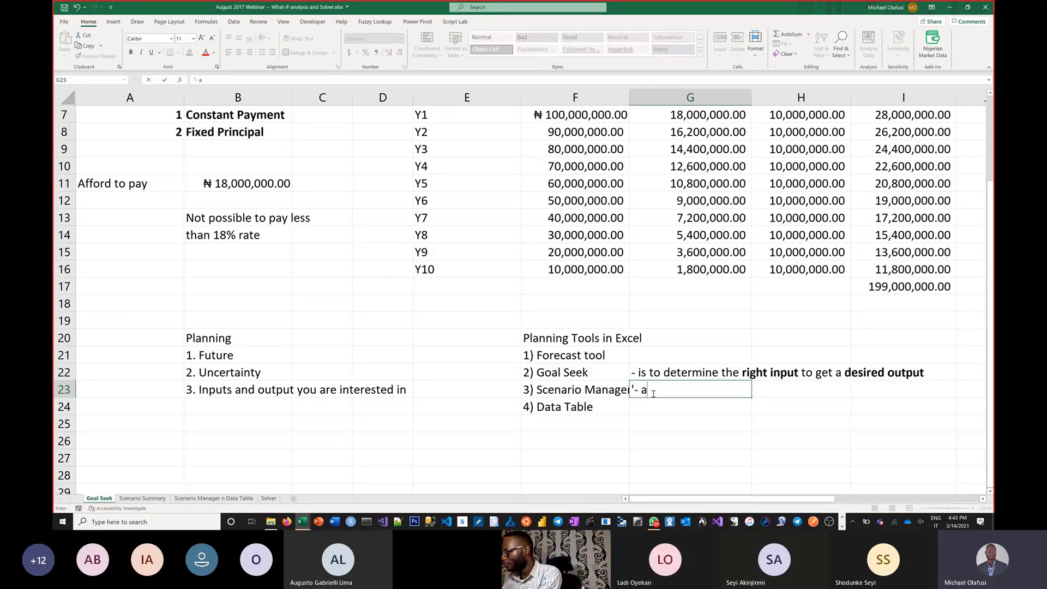
text(llows you t)
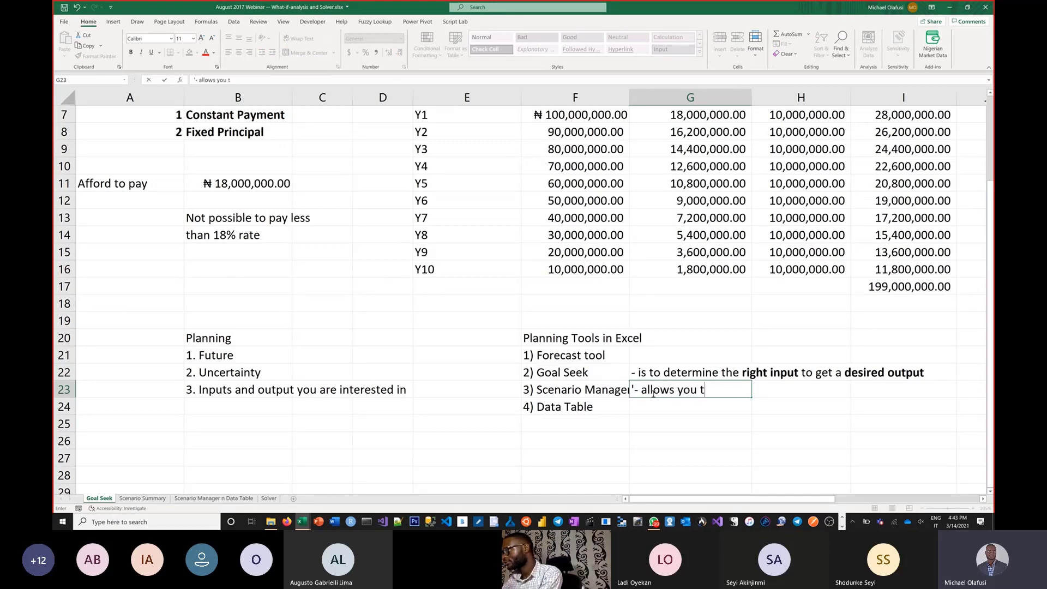
text(o capture)
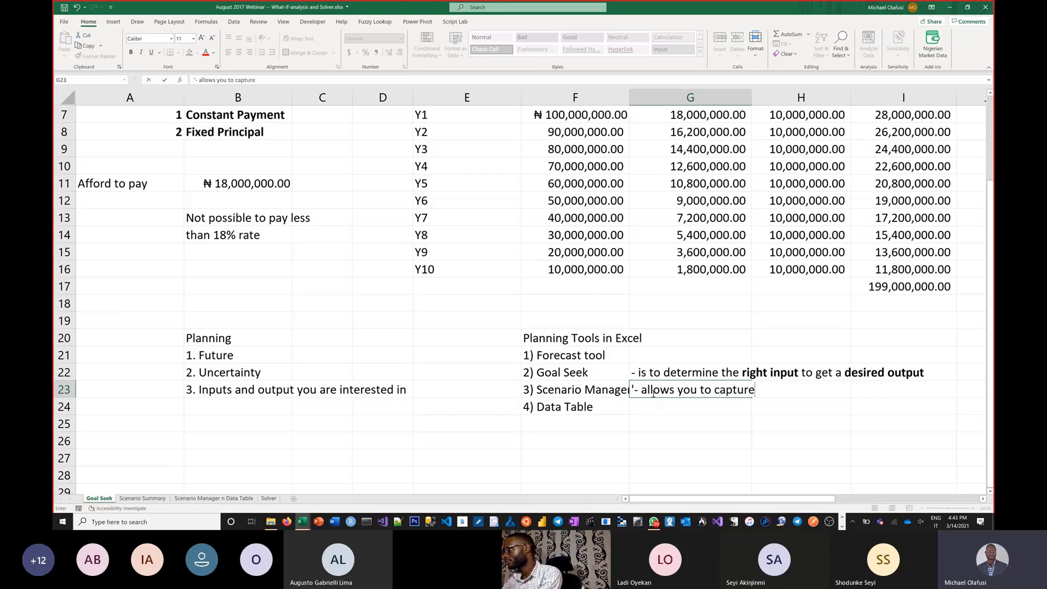
text( differ)
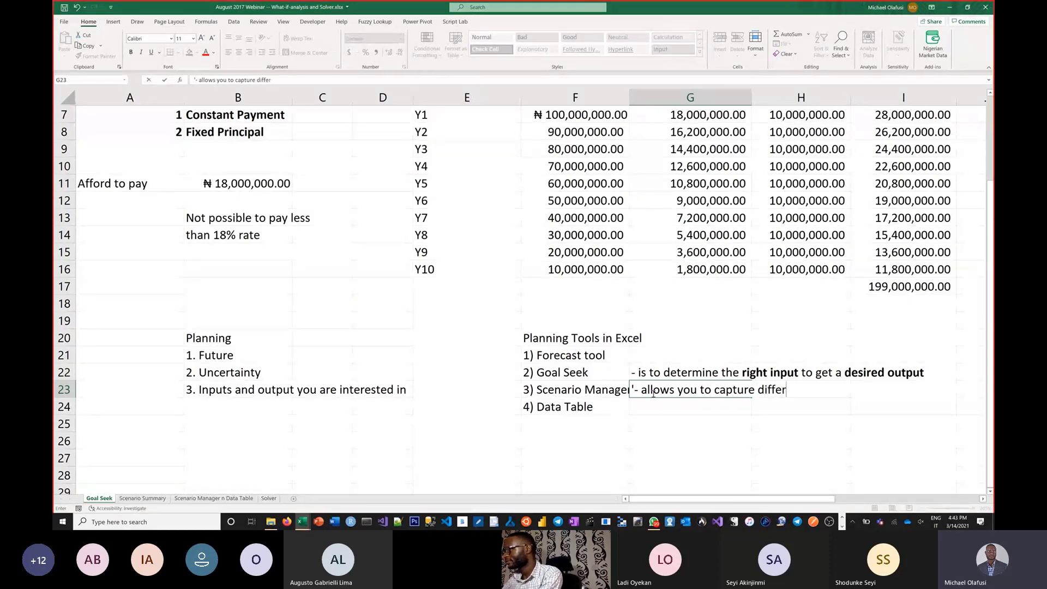
text(ent input )
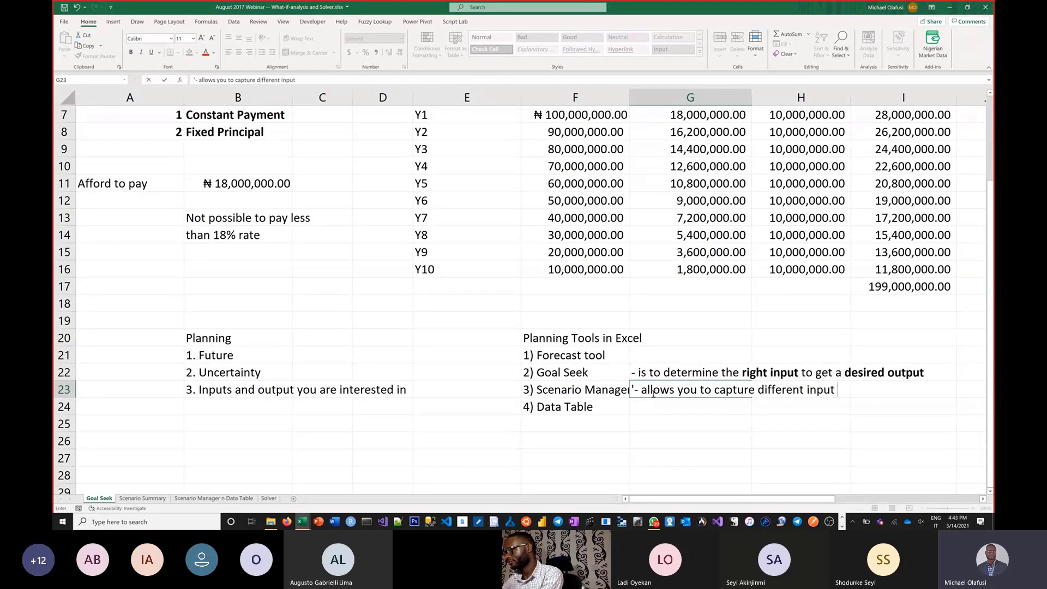
text(scenarios)
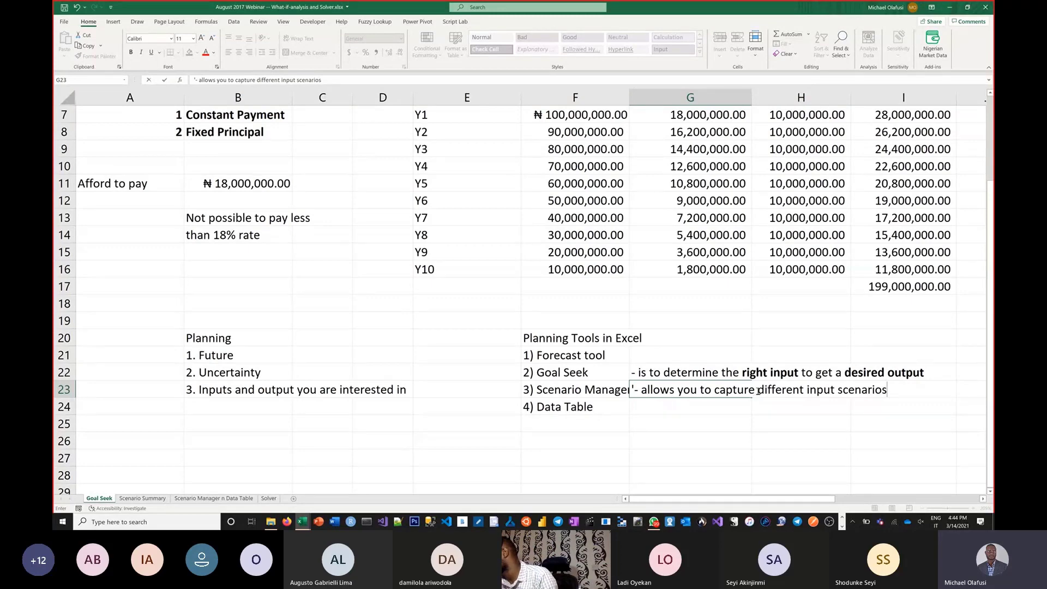
Step: Make the words "different input scenarios" bold within the G23 description and commit the entry
drag(759, 391, 891, 392)
key(ctrl+b)
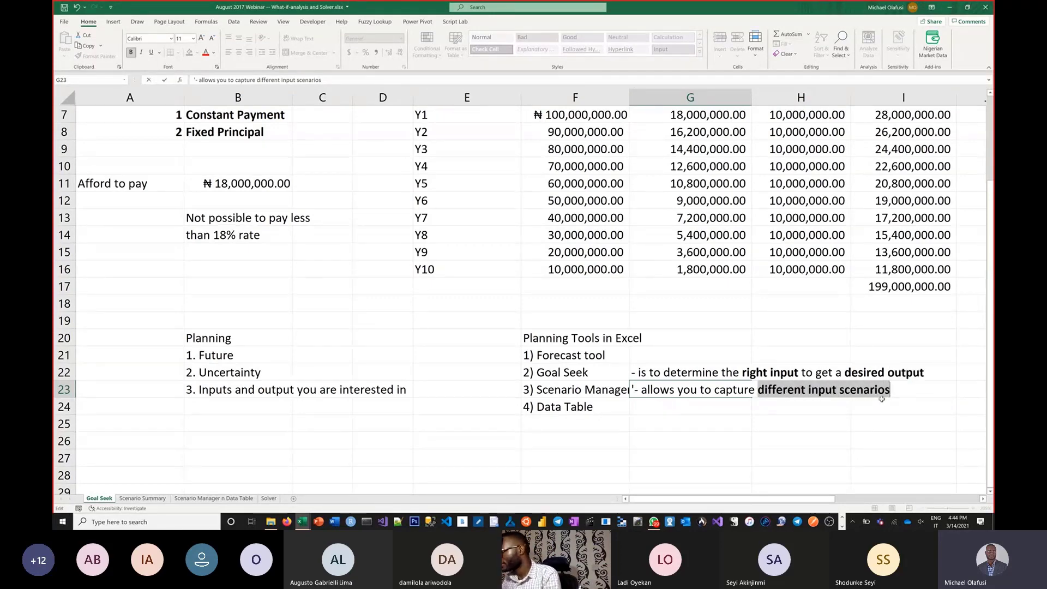
key(Return)
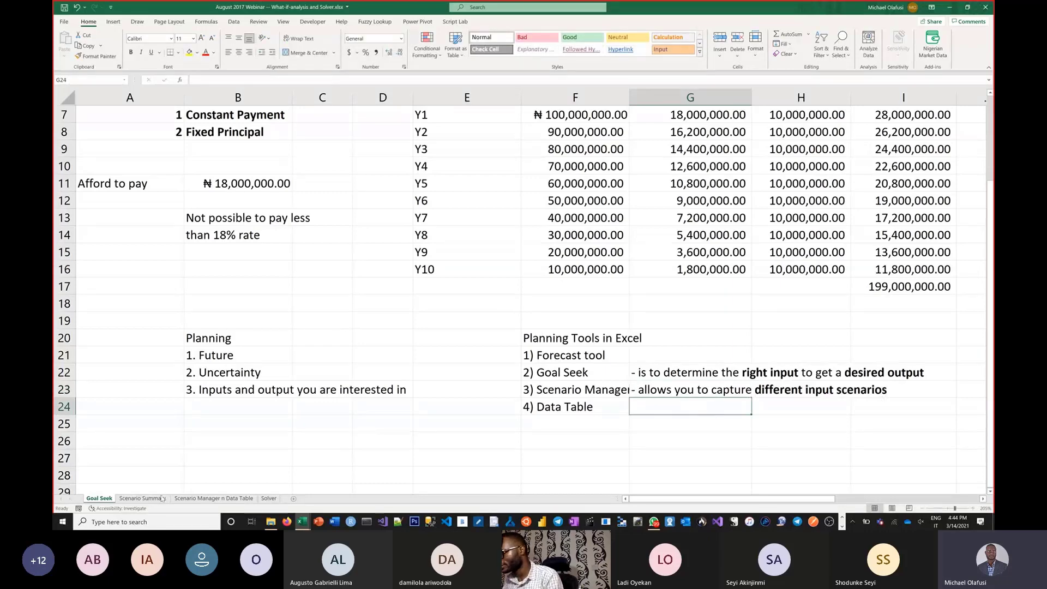
Step: View the Scenario Summary sheet and the training cost model at the start of the Scenario Manager n Data Table sheet
click(142, 498)
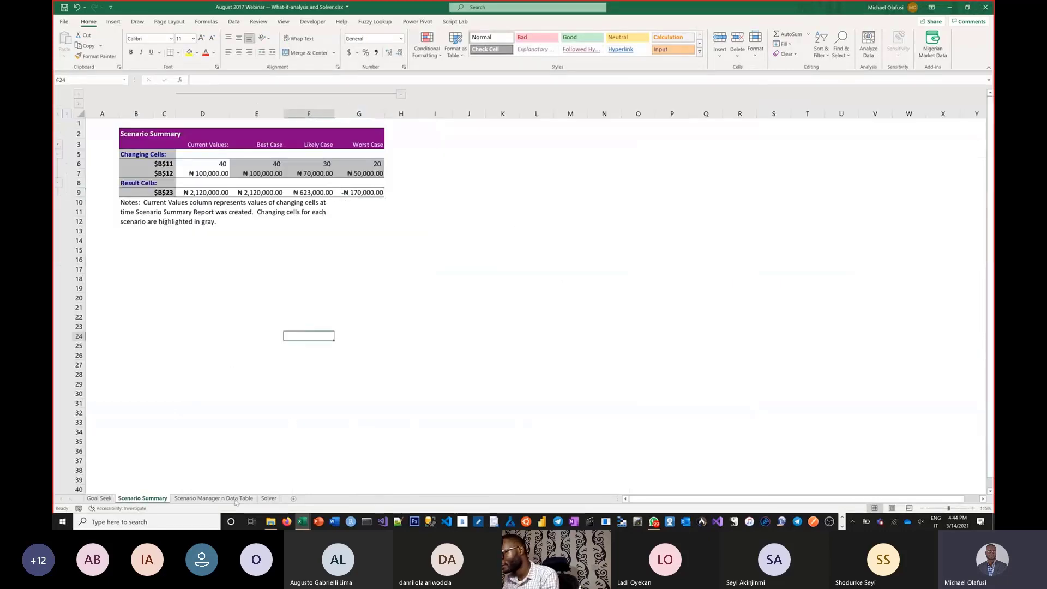
click(213, 498)
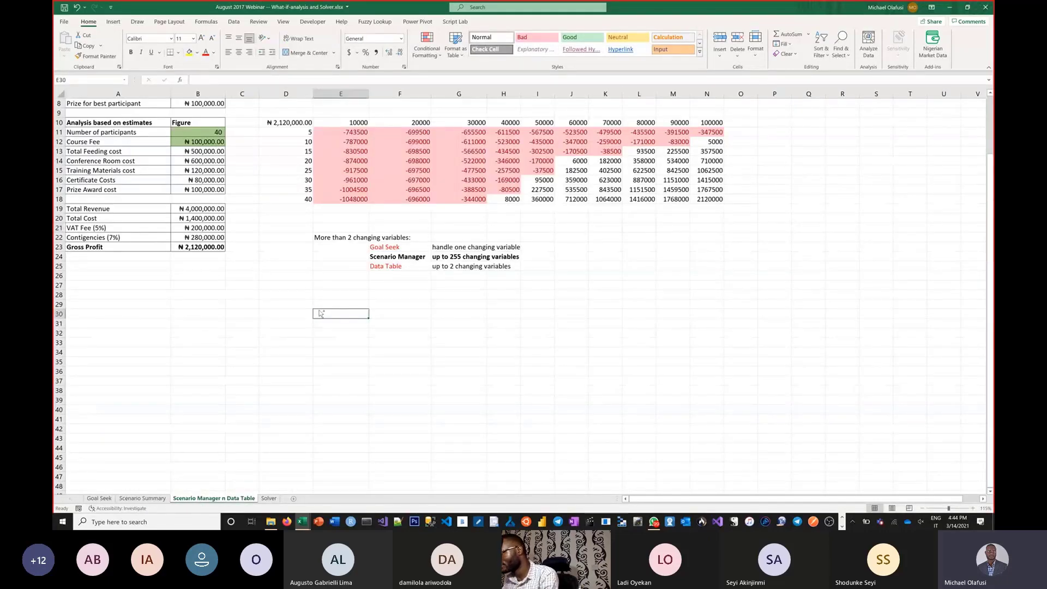
ctrl+scroll(319, 311, up, 2)
ctrl+scroll(319, 311, up, 1)
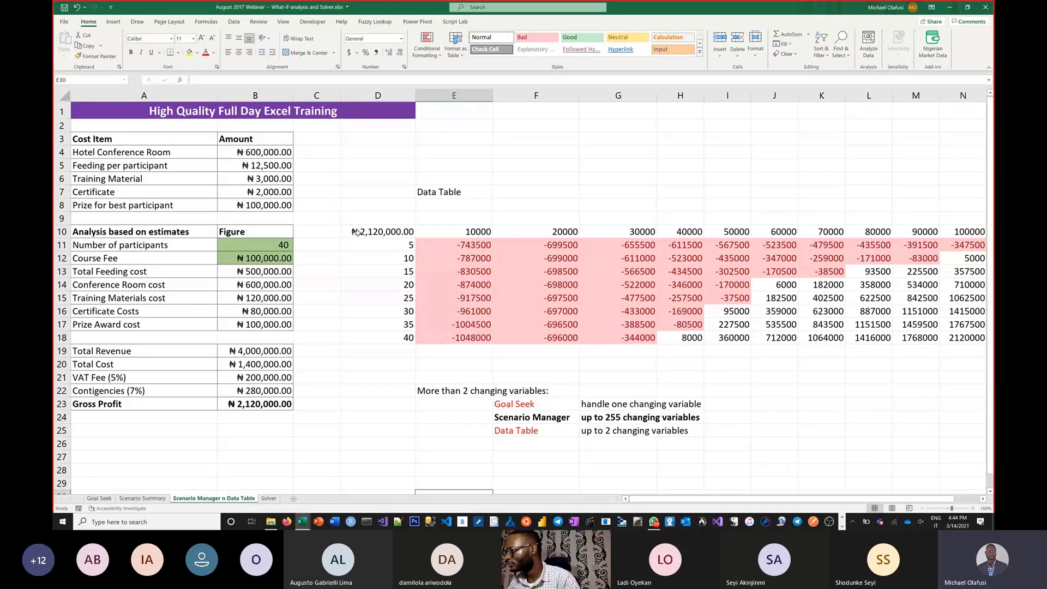
Step: Clear all contents and formatting from the data table and notes in D10:P26
drag(348, 232, 935, 452)
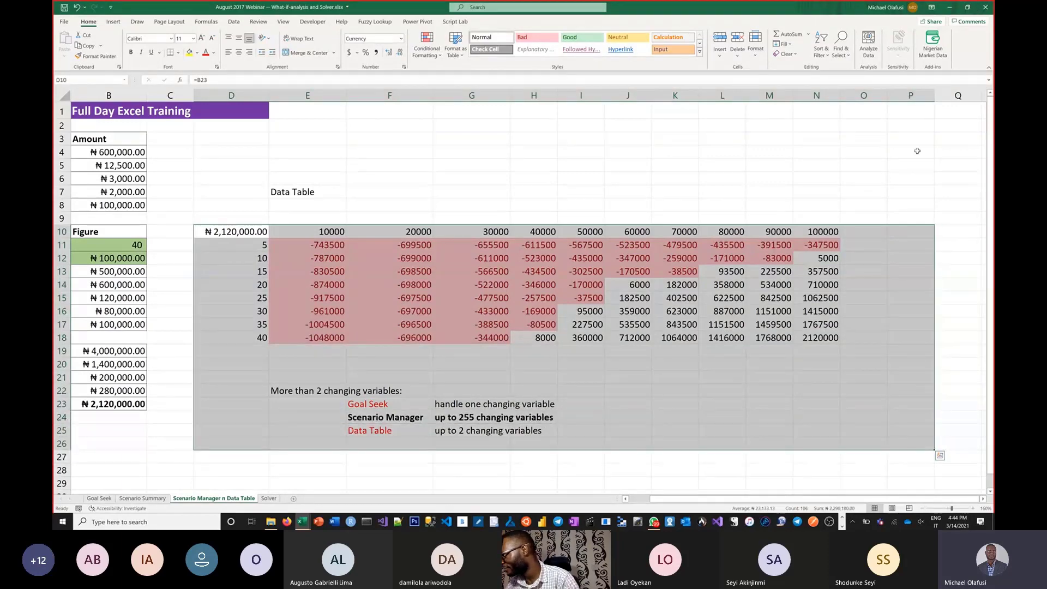
click(787, 53)
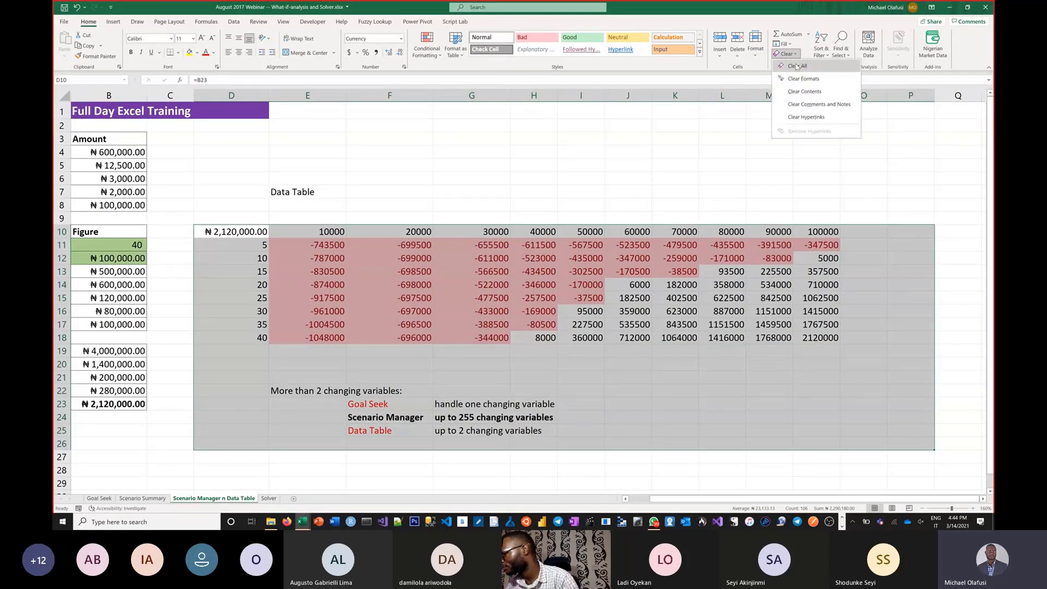
click(797, 66)
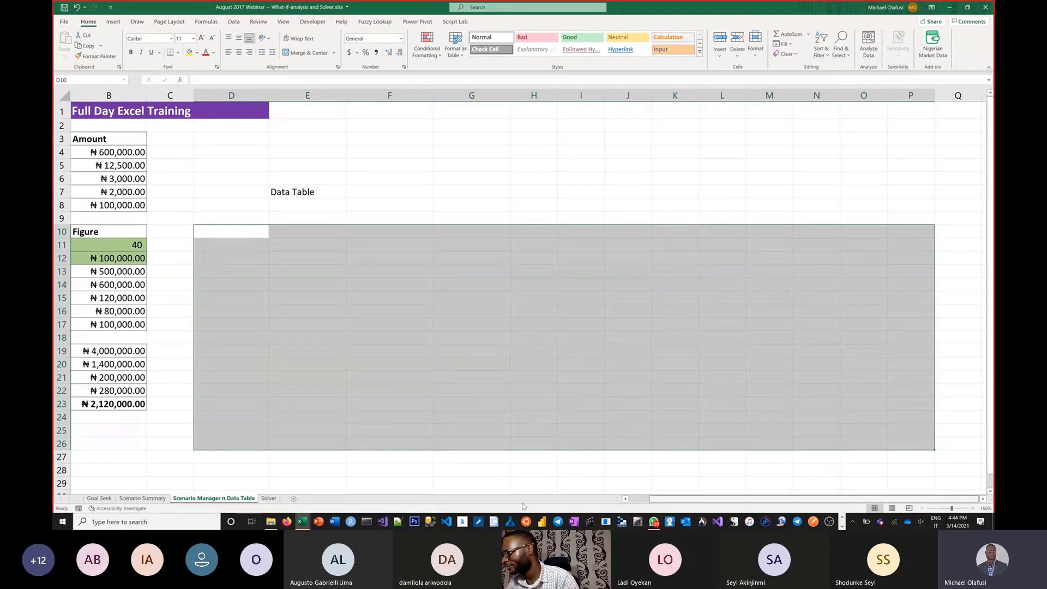
scroll(265, 331, left, 1)
click(322, 374)
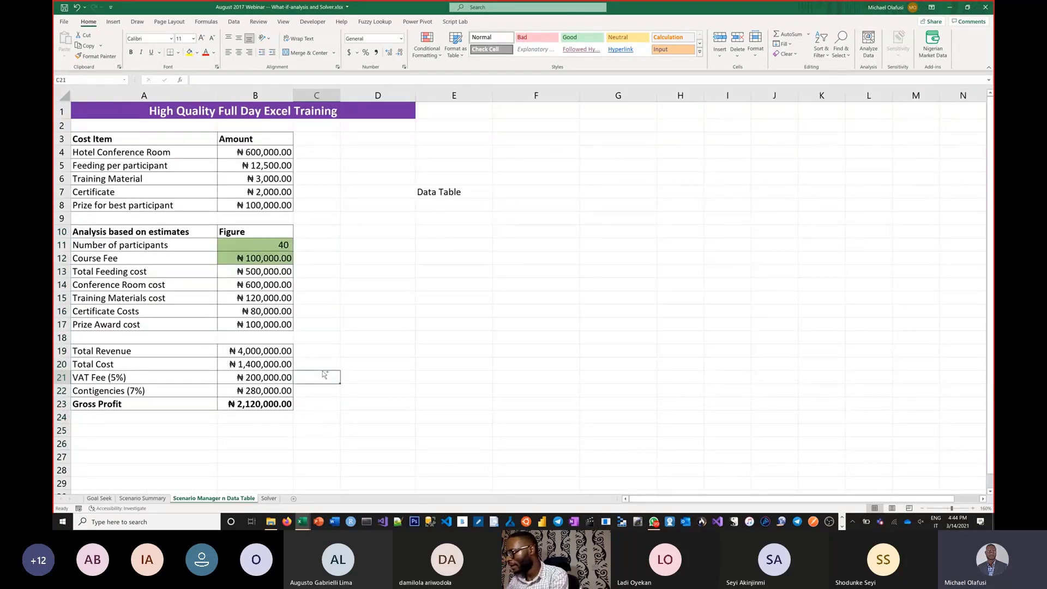
Step: Delete the contents of the Figure column from Number of participants to Gross Profit, B11:B23
scroll(323, 369, up, 1)
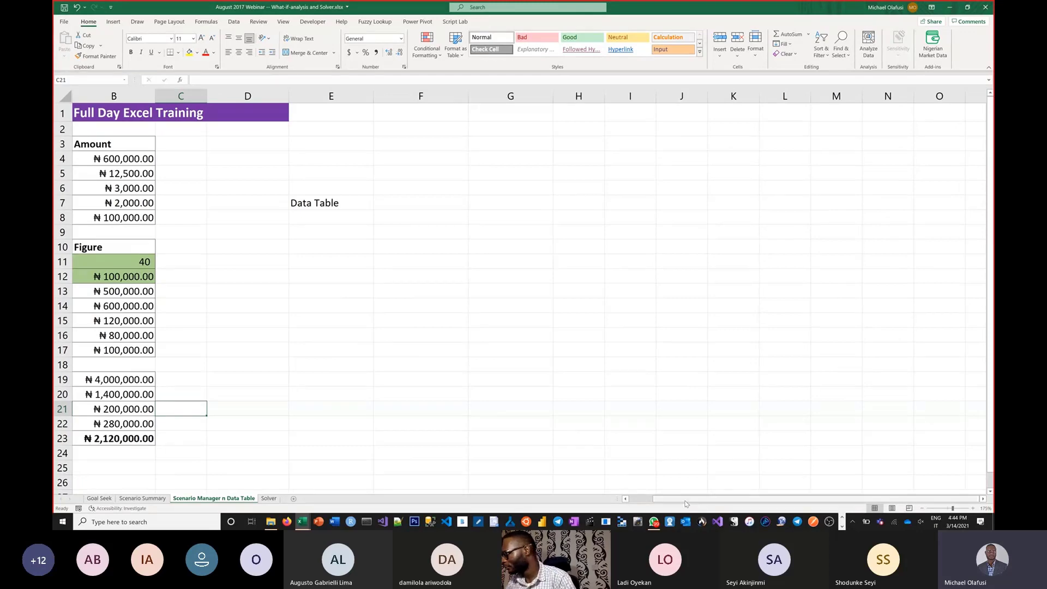
scroll(686, 502, left, 1)
click(434, 351)
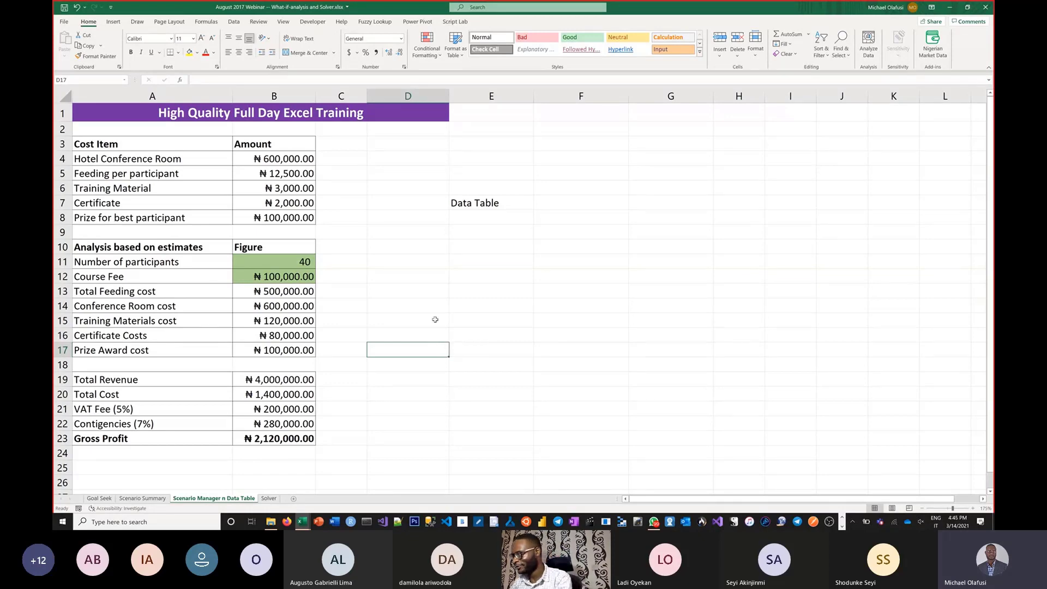
click(354, 249)
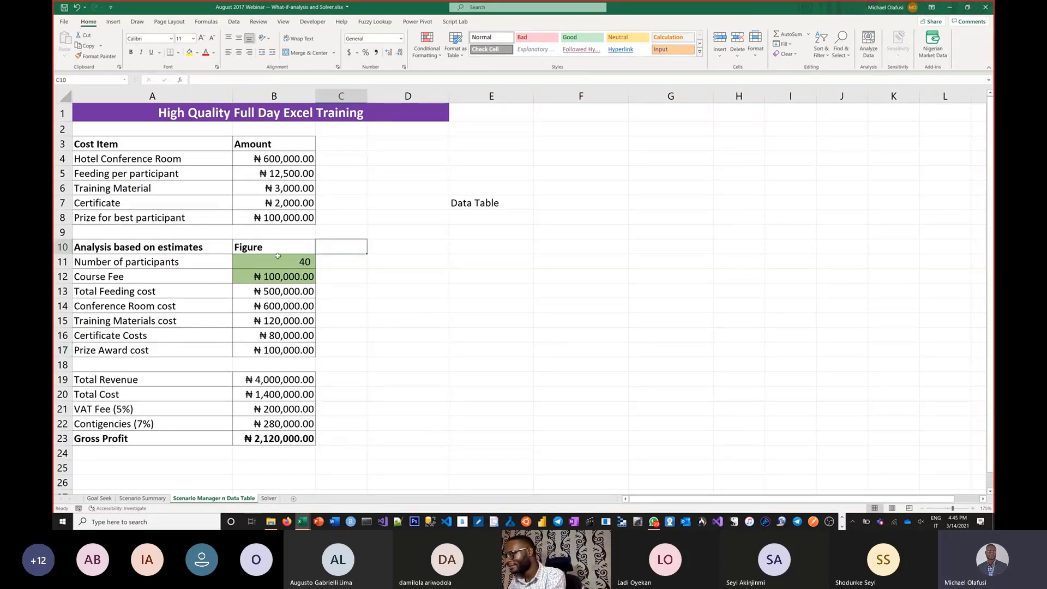
drag(278, 257, 289, 427)
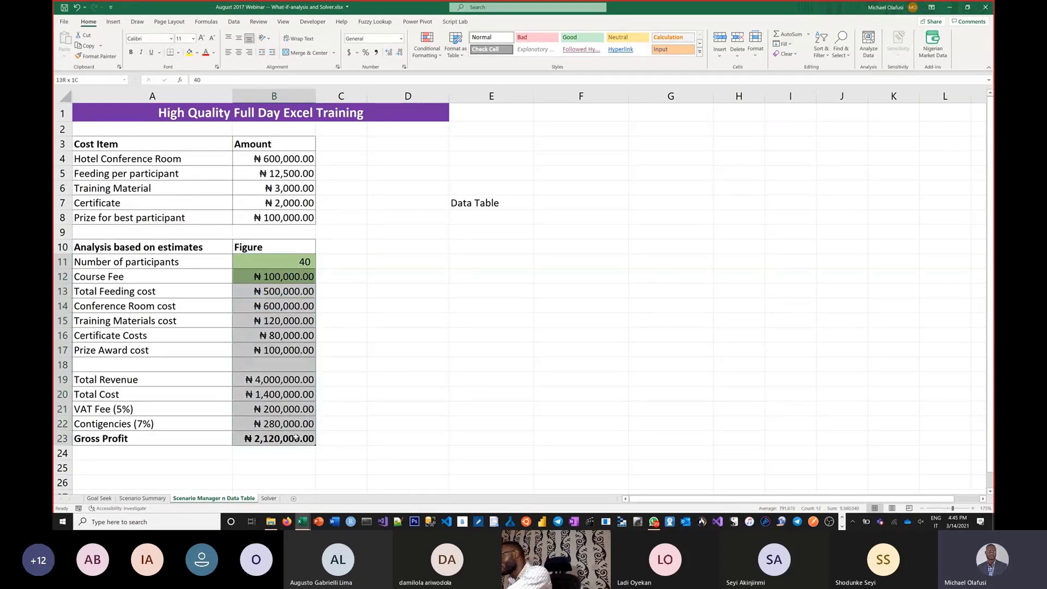
key(Delete)
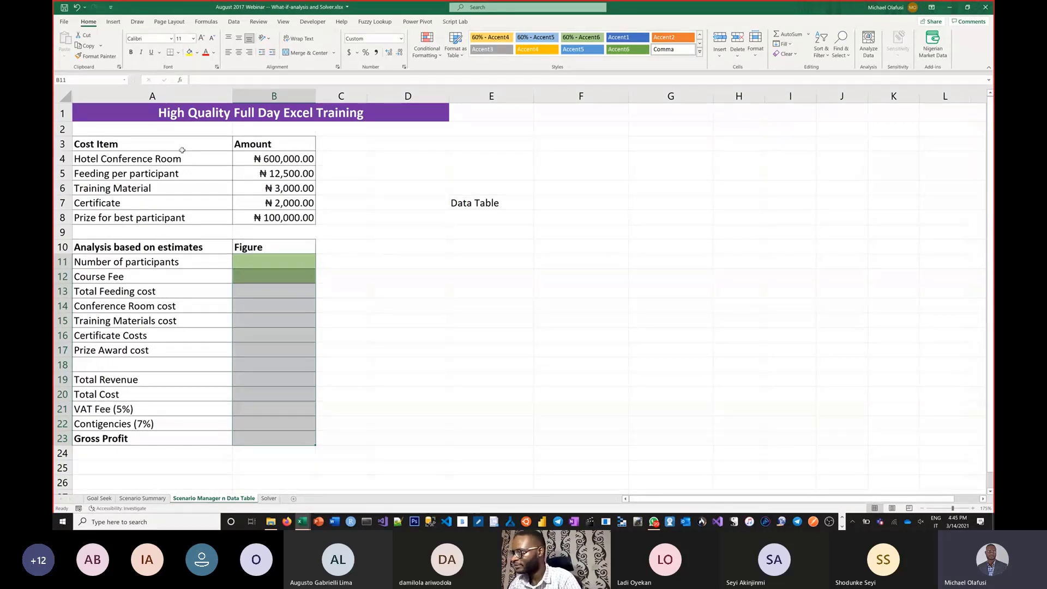
Step: Review the cost items and their amounts in A4:B8, from Hotel Conference Room to Prize for best participant
click(279, 173)
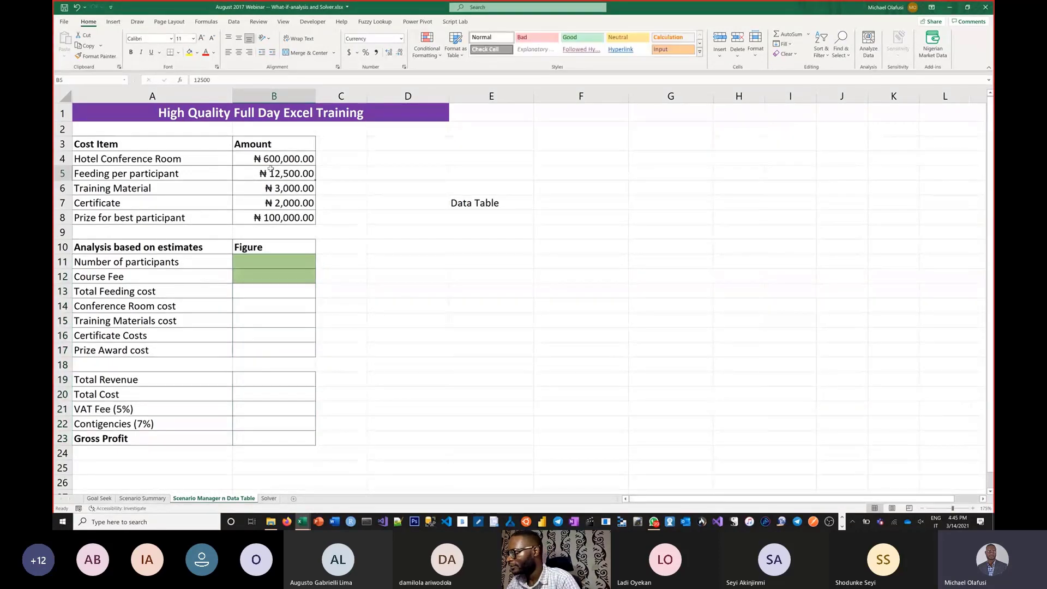
click(259, 160)
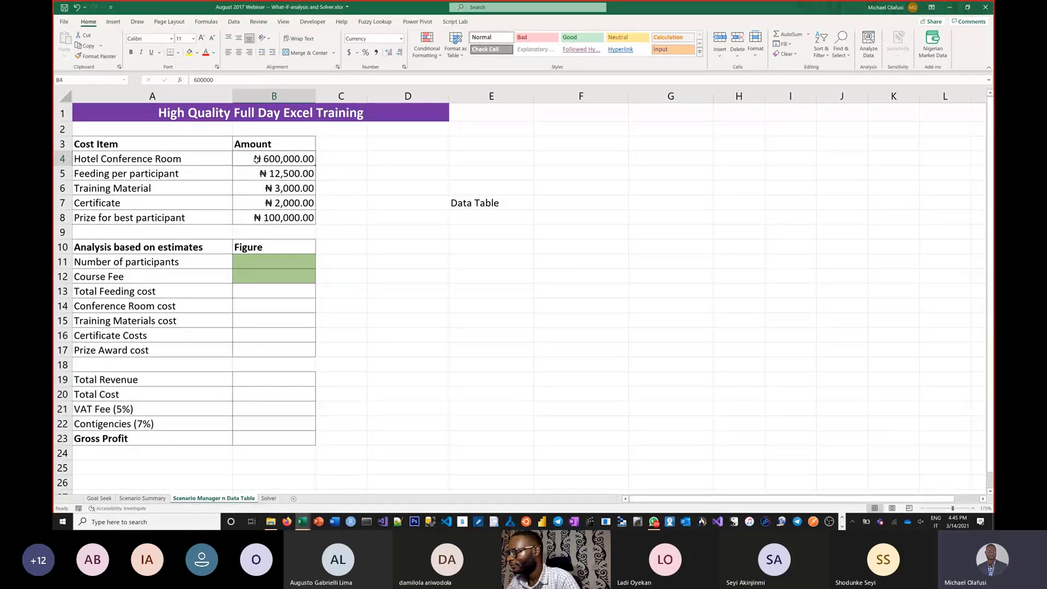
click(254, 171)
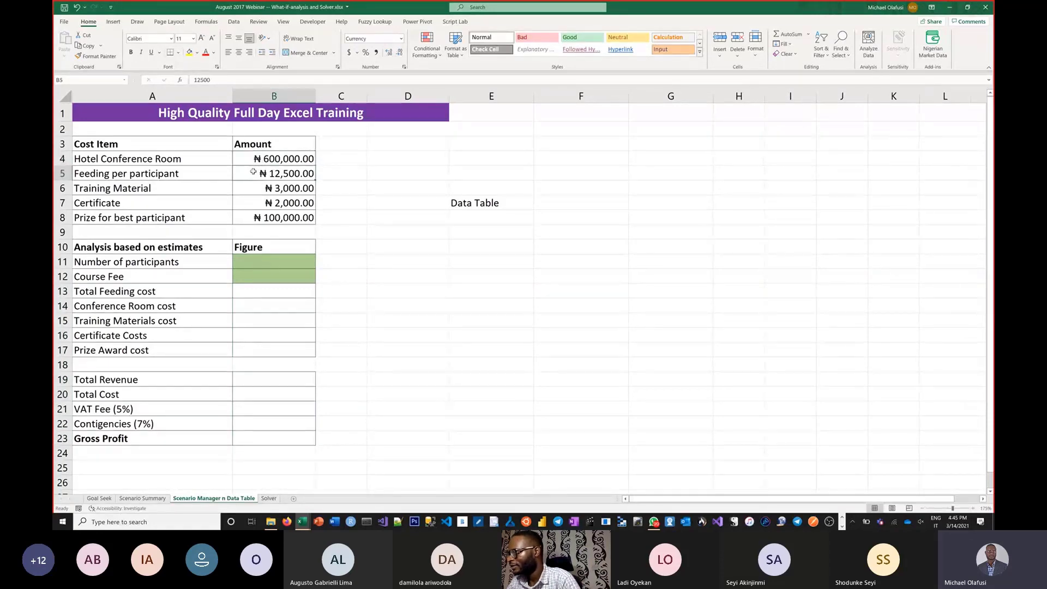
click(253, 188)
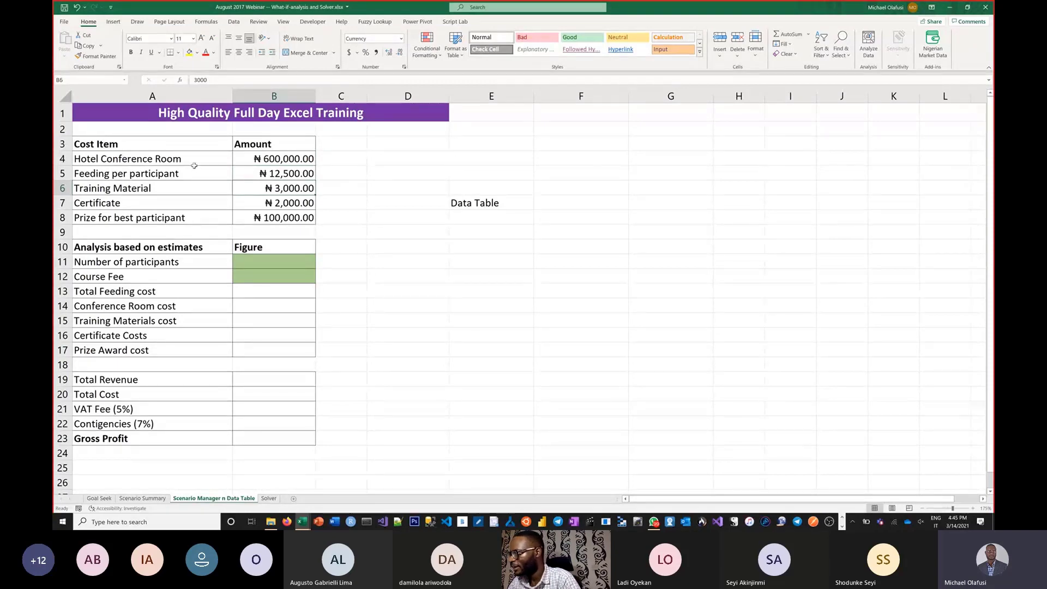
drag(197, 159, 294, 218)
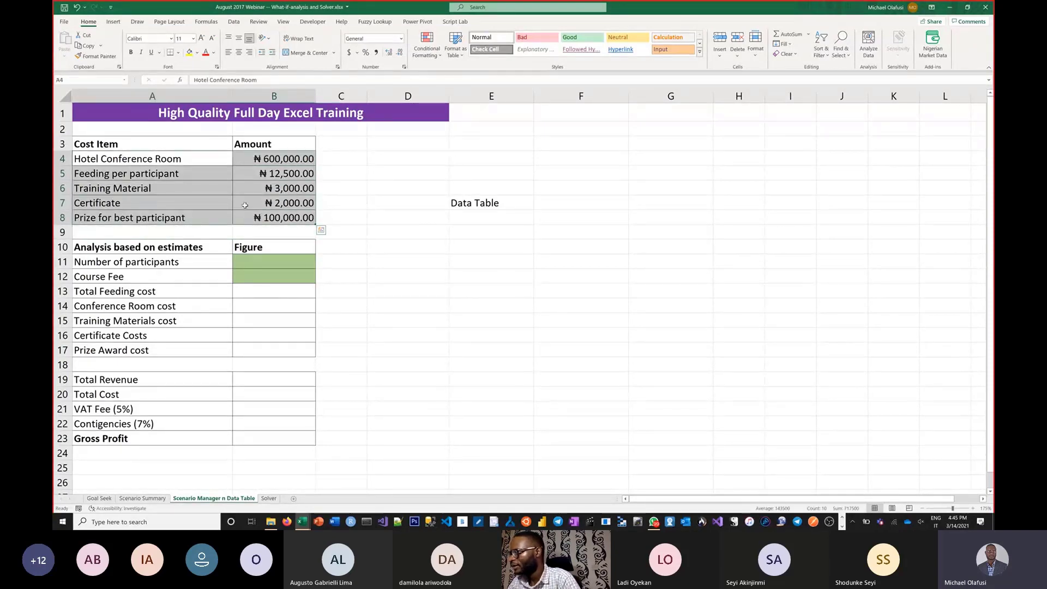
click(259, 201)
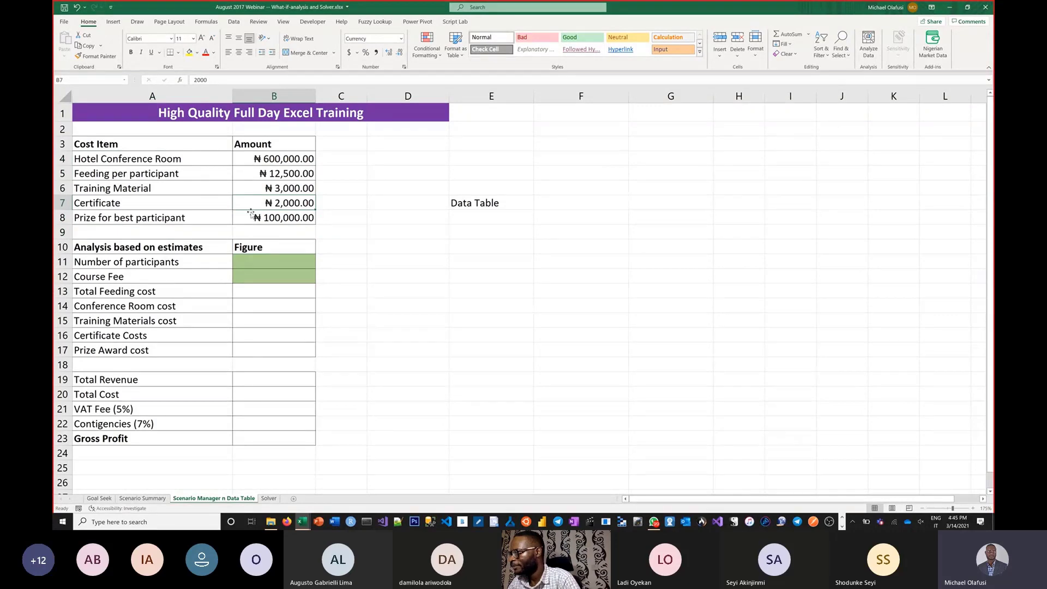
drag(214, 218, 257, 218)
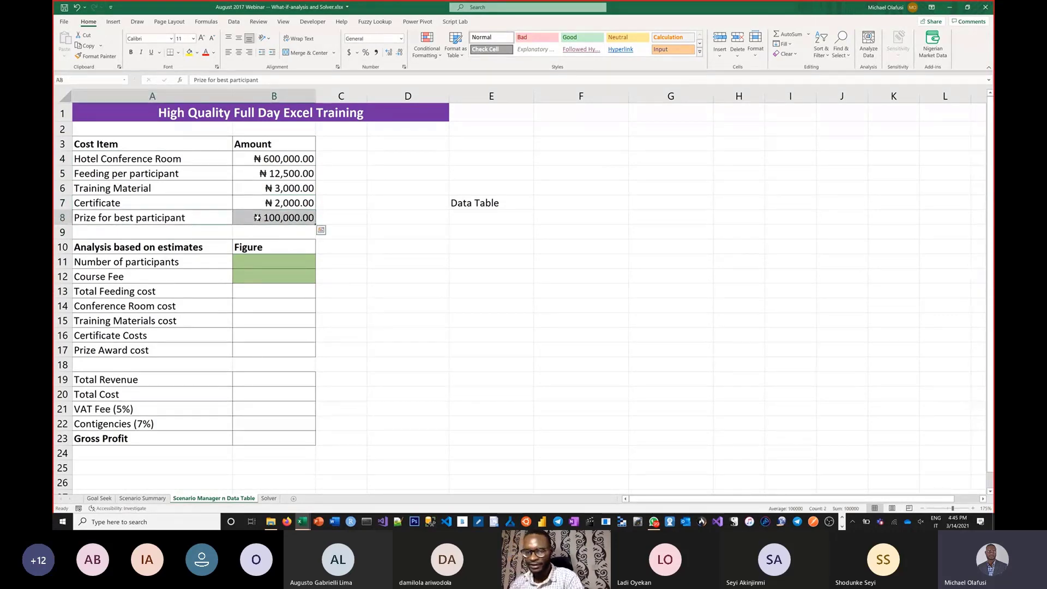
Step: Enter 40 as the Number of participants in B11 and 100,000 as the Course Fee in B12
click(265, 259)
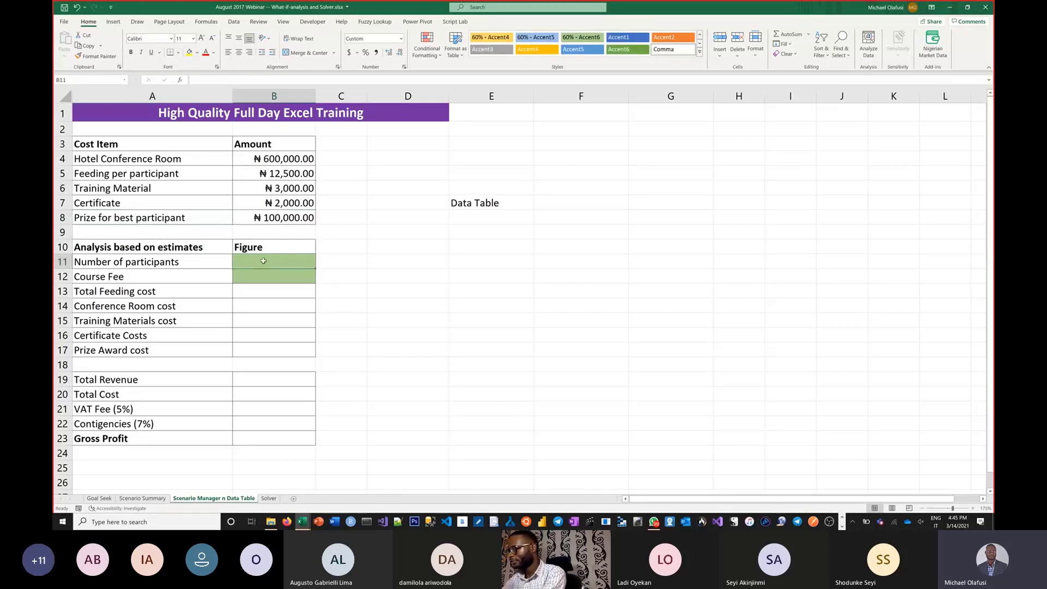
text(40)
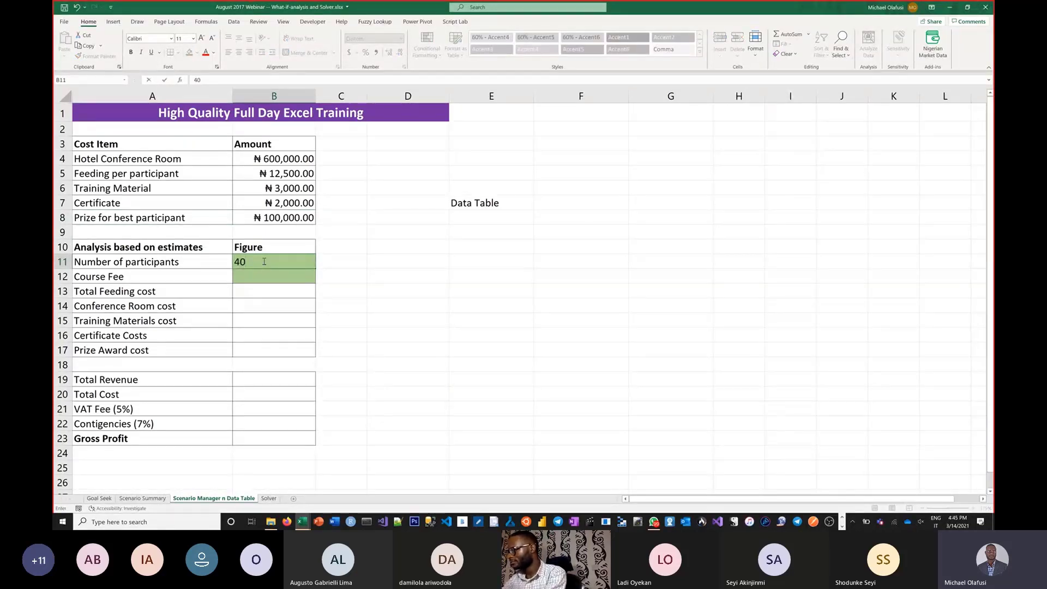
key(Return)
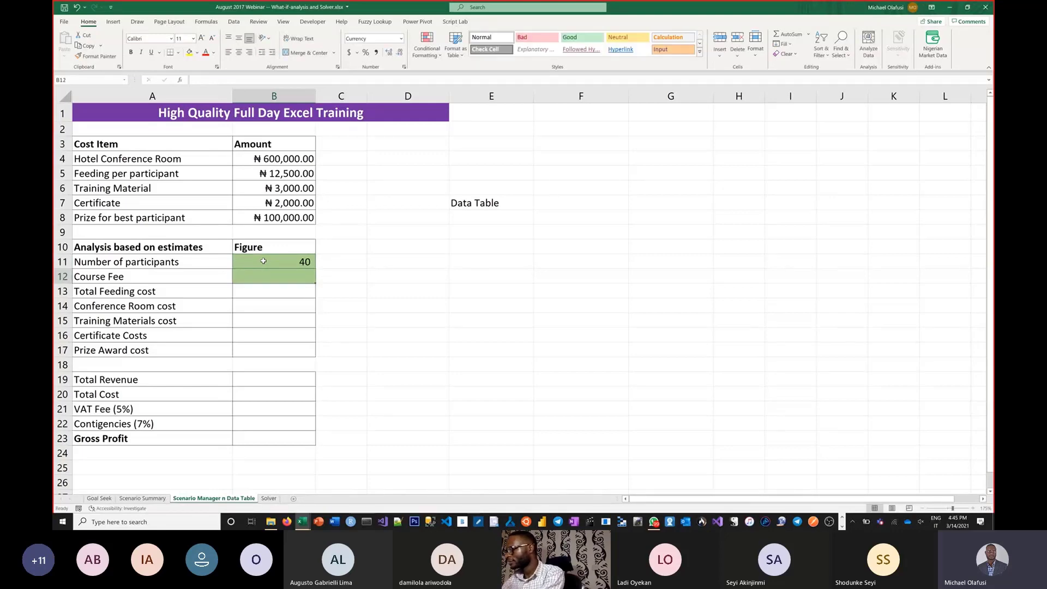
text(100e3)
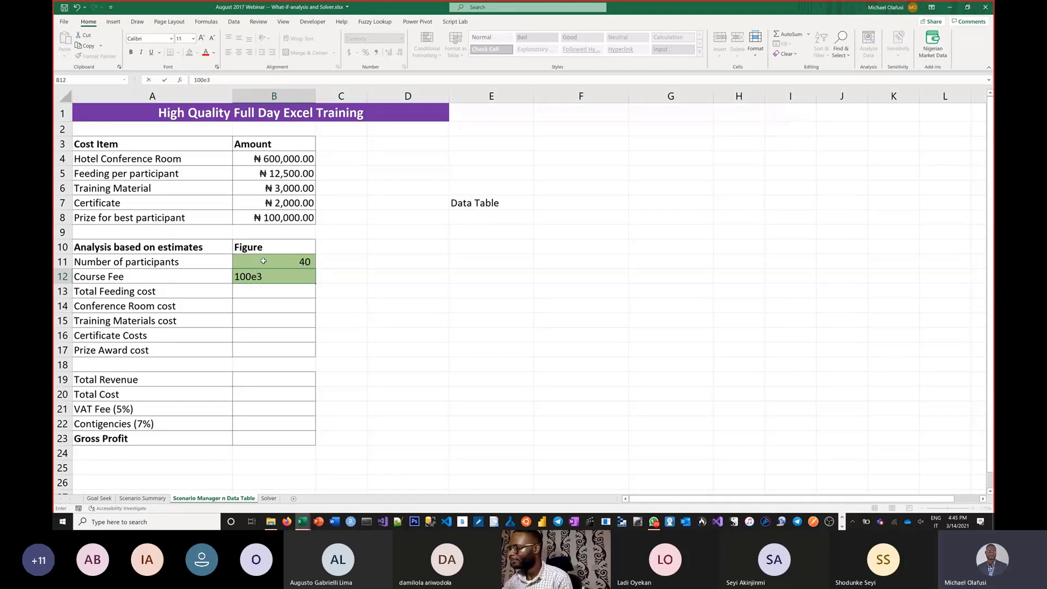
key(Return)
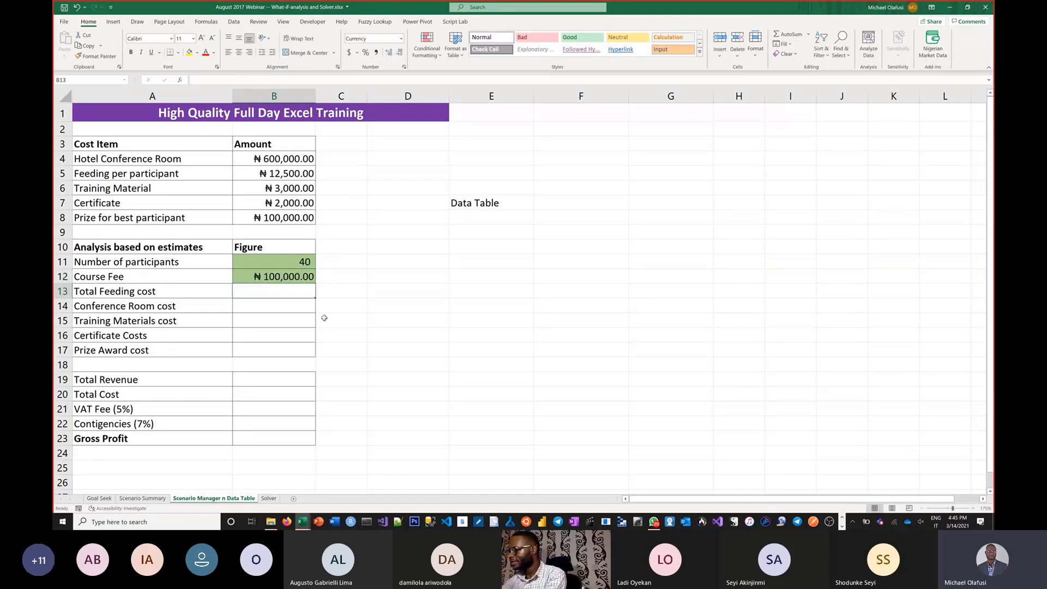
Step: Move the Number of participants and Course Fee rows up to sit directly beneath Prize for best participant, shifting the rows between down
text(=)
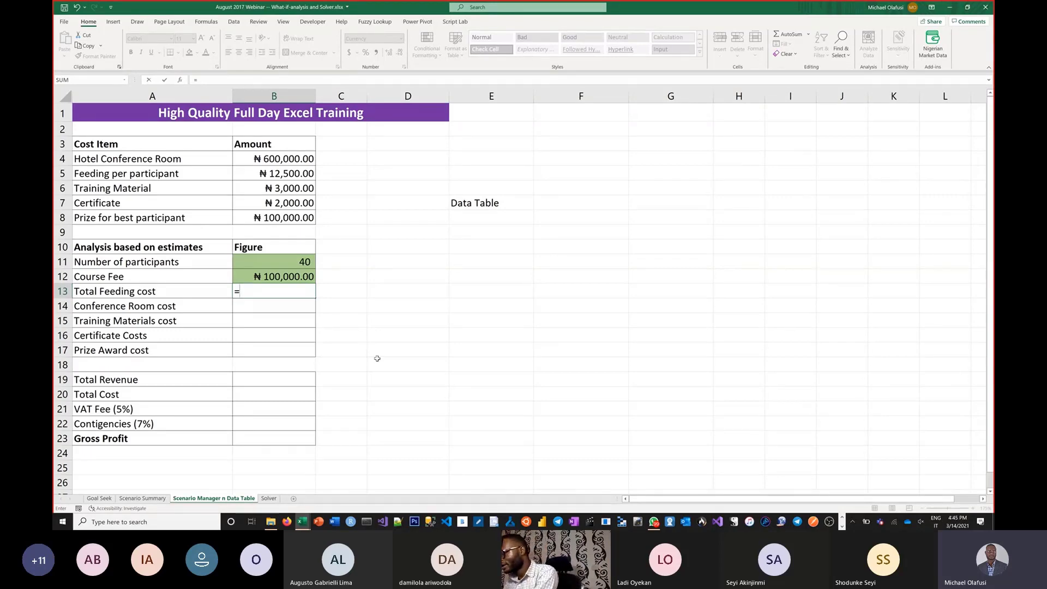
key(Escape)
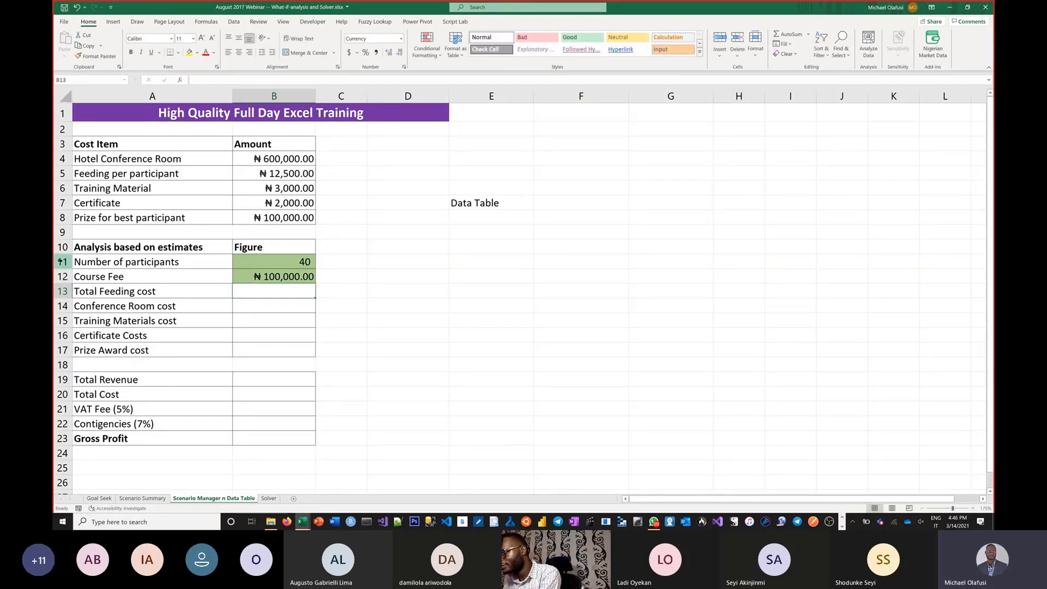
drag(62, 261, 62, 276)
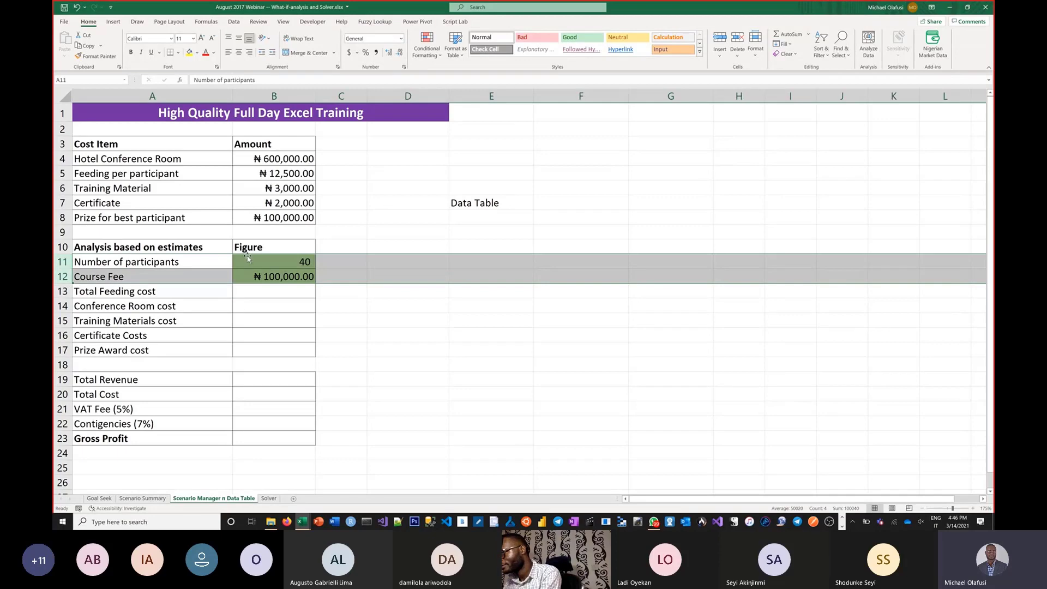
drag(251, 256, 248, 232)
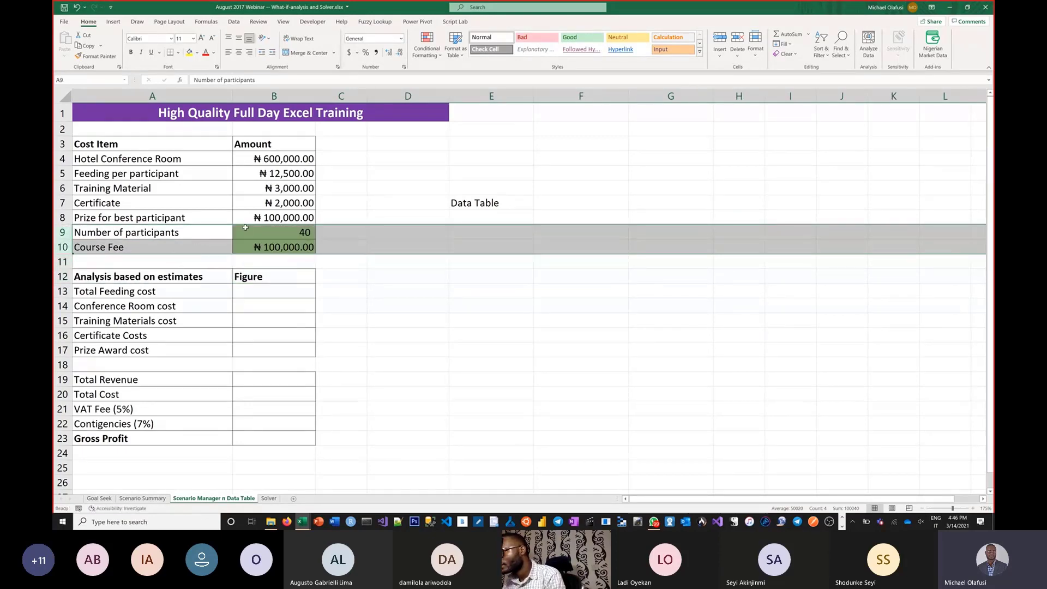
Step: Replace the Cost Item heading in A3 with "Project Inputs"
click(141, 144)
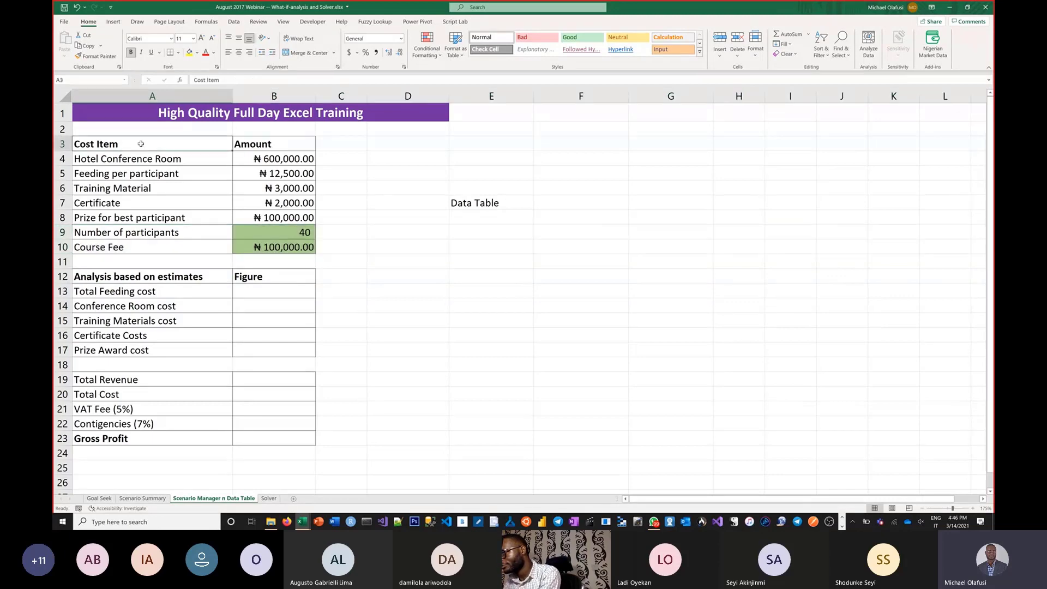
text(Inu)
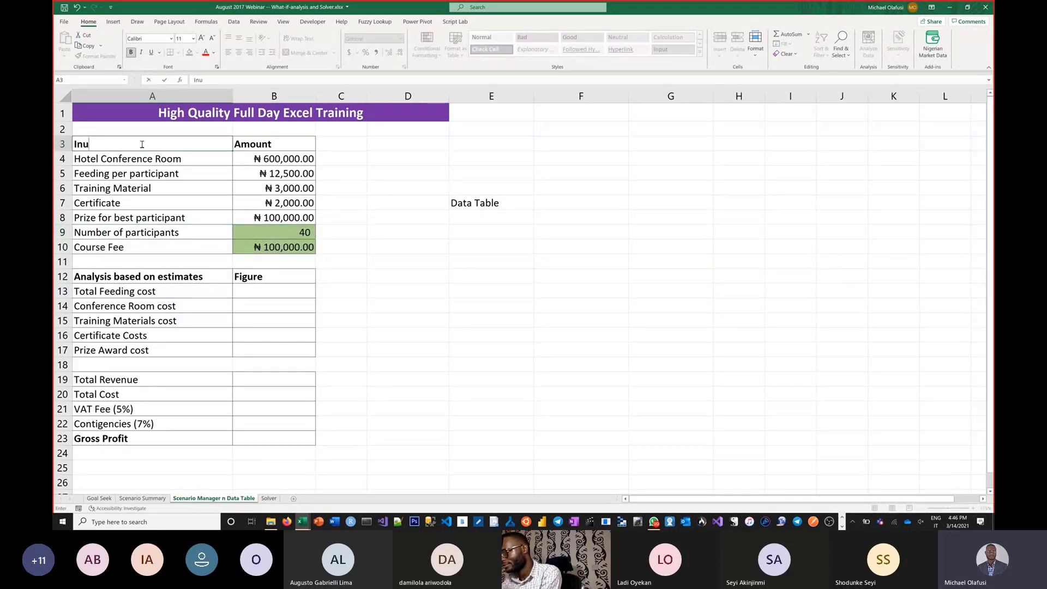
key(BackSpace)
key(BackSpace)
key(BackSpace)
text(Proje)
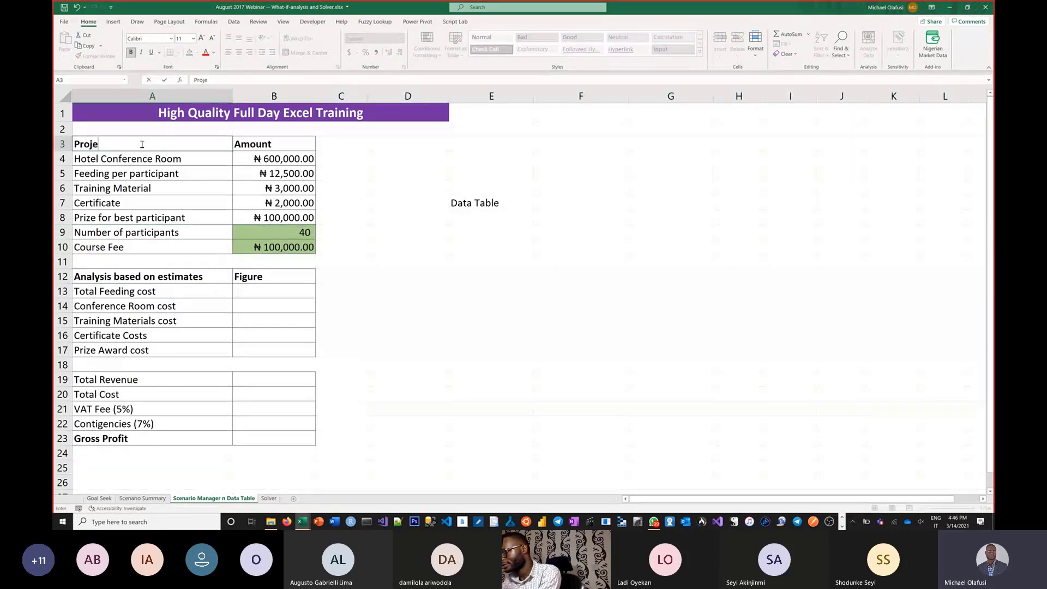
text(ct Inputs)
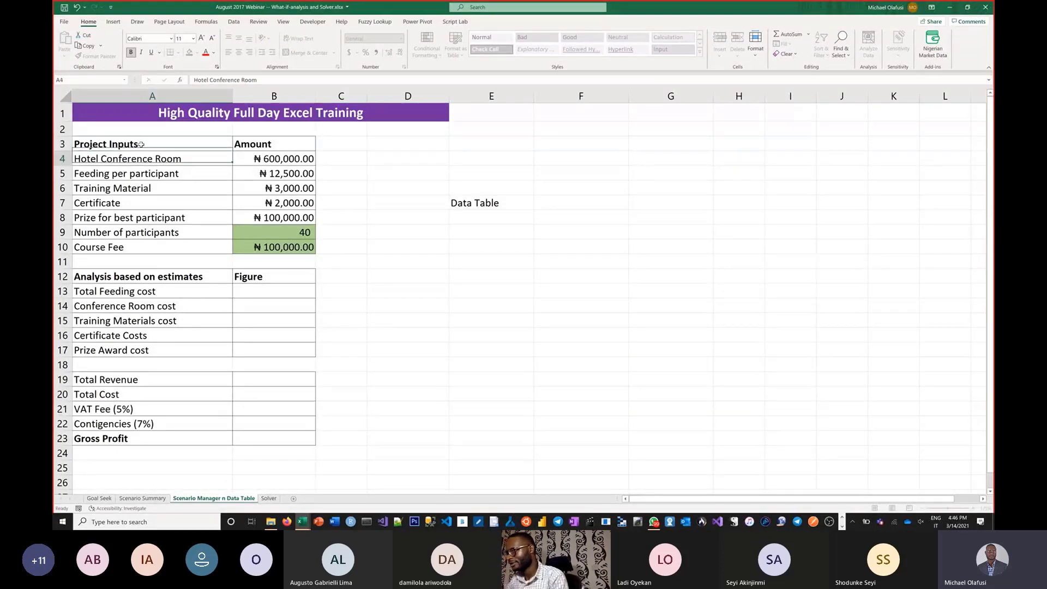
key(Return)
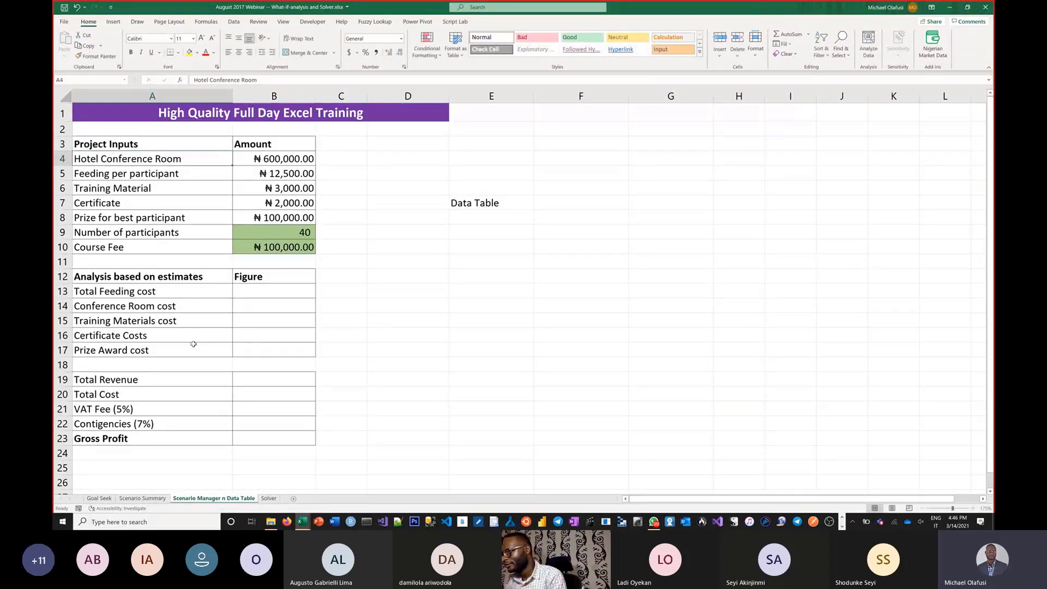
Step: Replace the "Analysis based on estimates" heading in A12 with "Workings/computations"
click(158, 276)
text(Work)
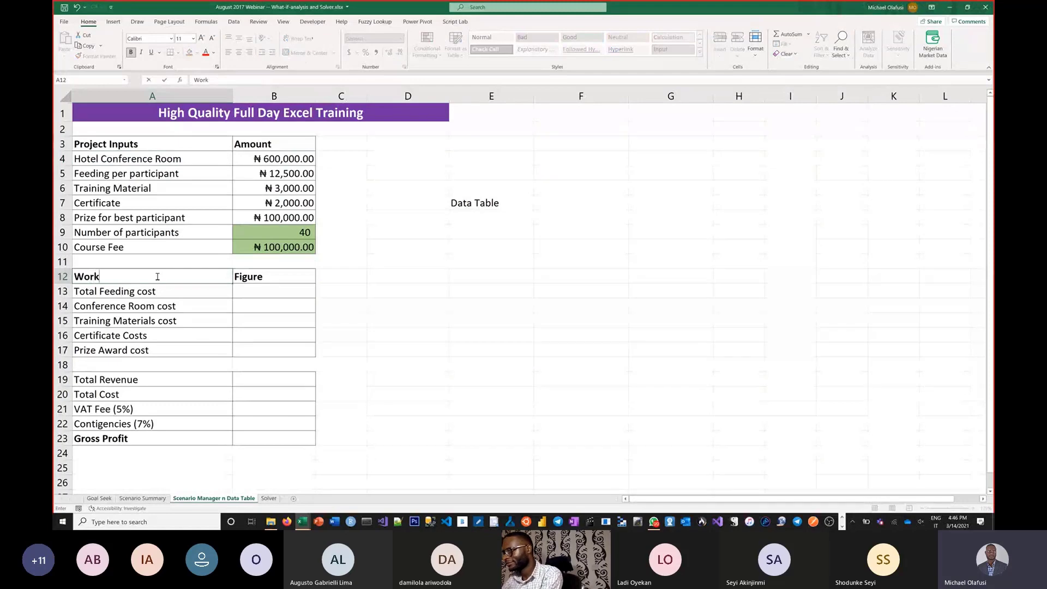
text(ings/)
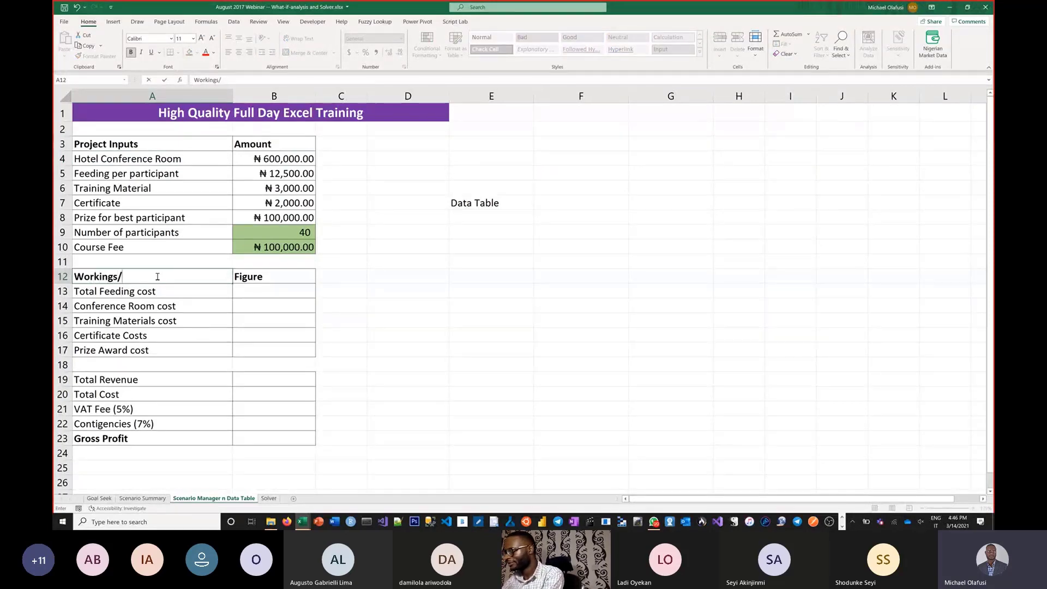
text(computations)
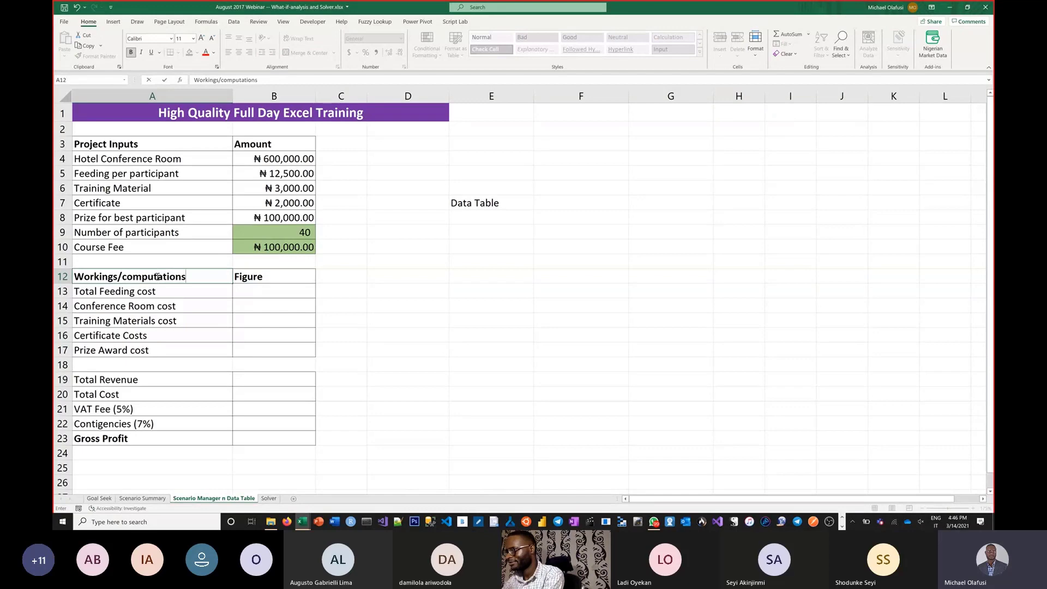
key(Return)
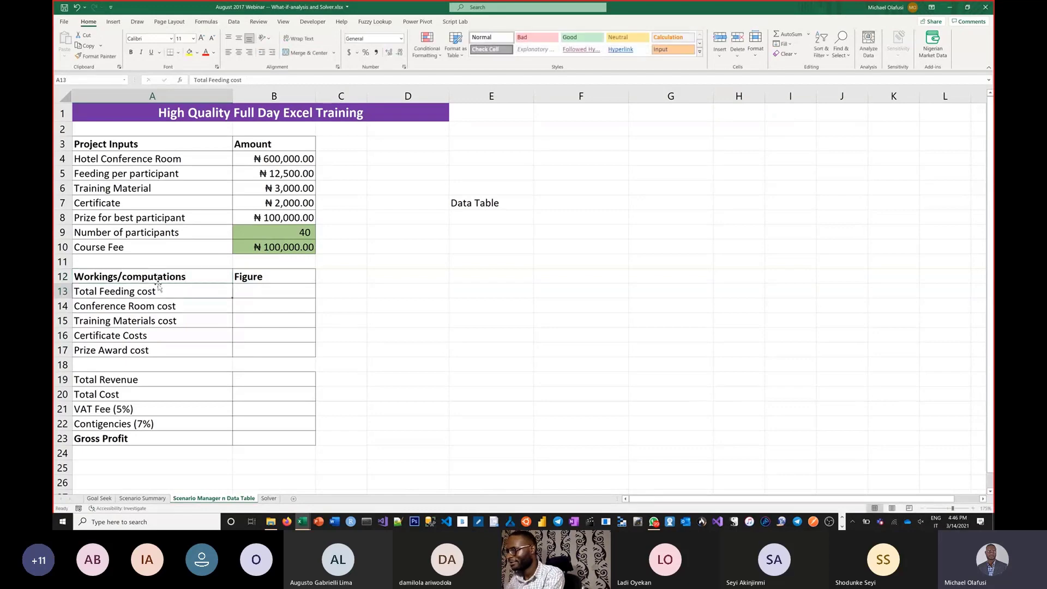
Step: Move the Gross Profit row down to row 25 and copy the Project Inputs and Amount headings into A24:B24
click(62, 438)
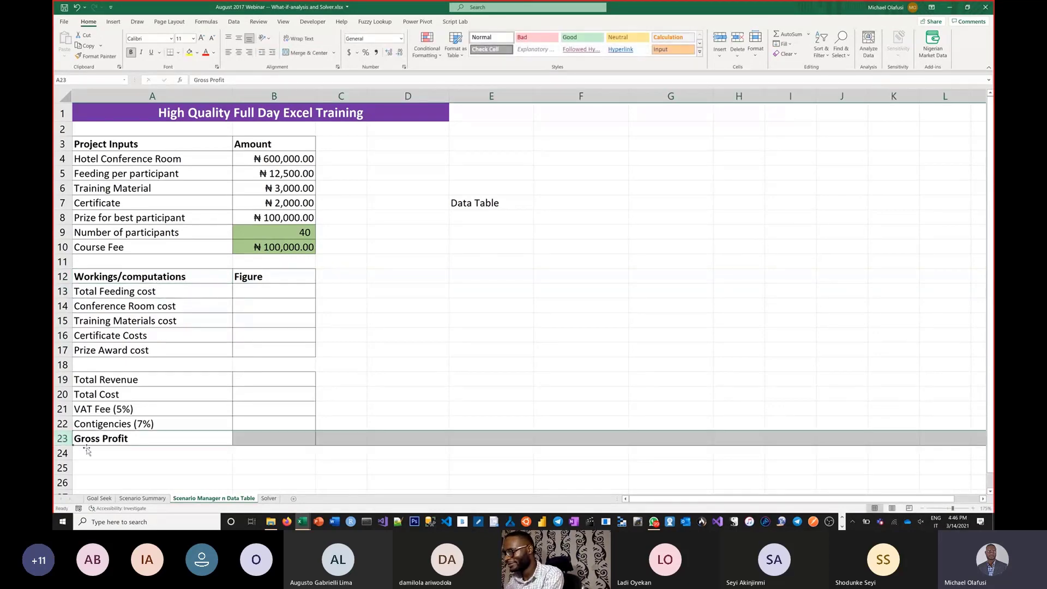
drag(90, 463, 93, 469)
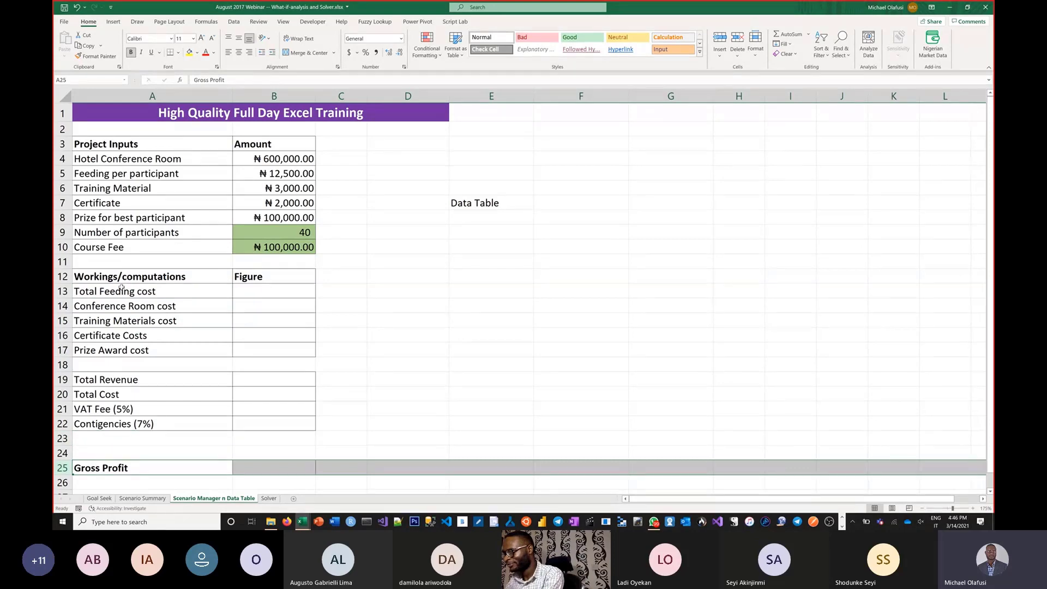
click(219, 277)
shift+click(242, 274)
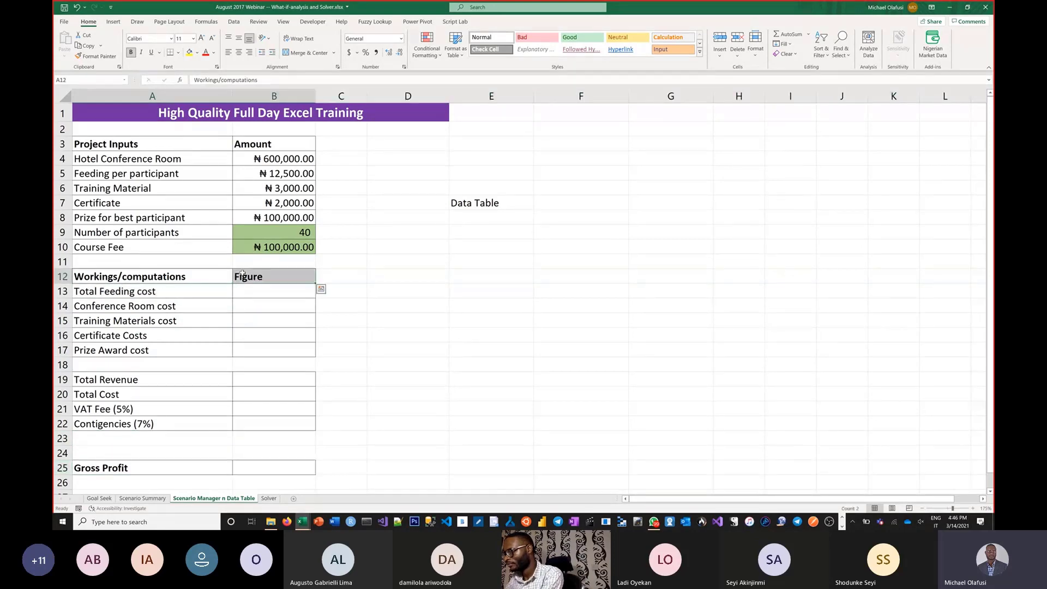
key(ctrl+q)
click(131, 144)
shift+click(262, 146)
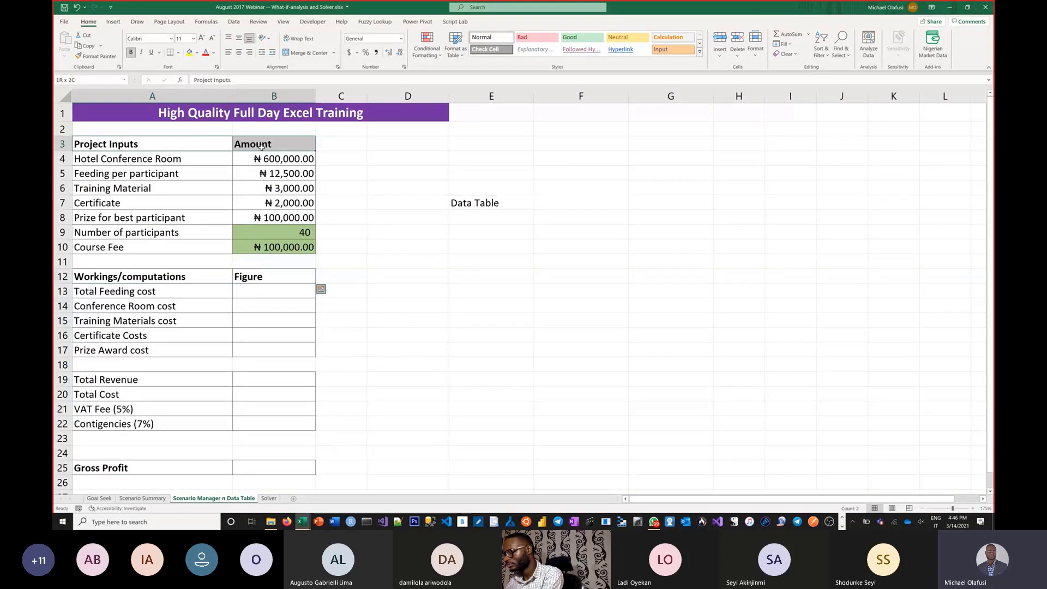
key(ctrl+c)
click(120, 452)
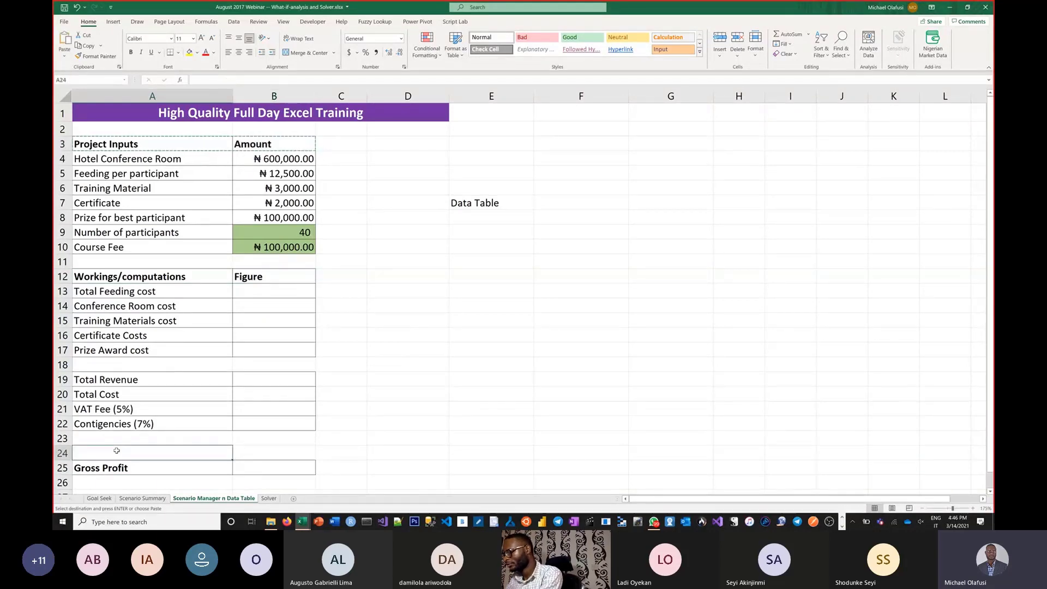
key(ctrl+v)
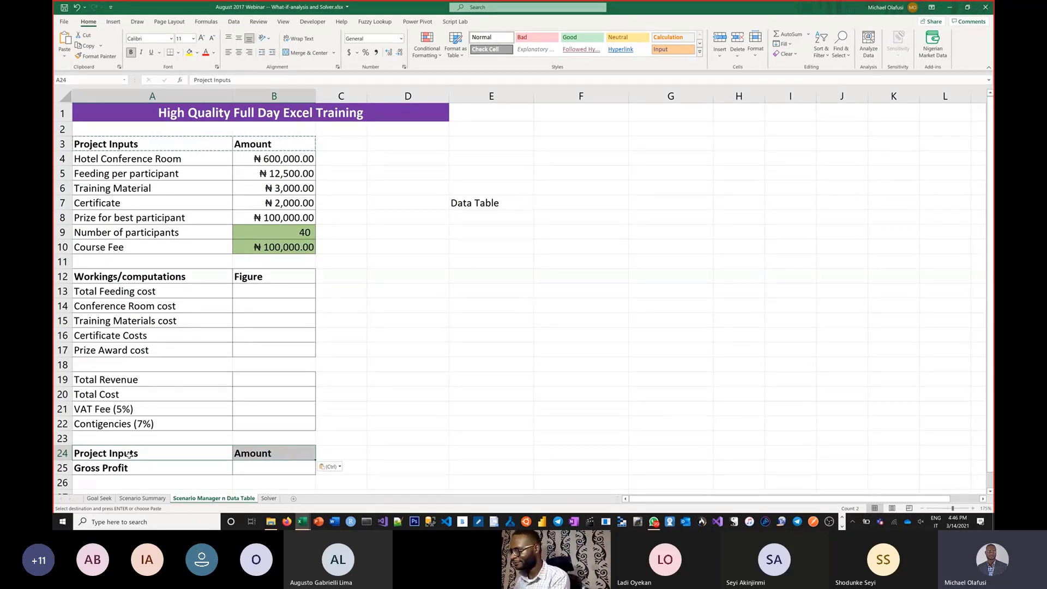
Step: Change the copied heading in A24 above Gross Profit to "Project Ouput"
double_click(127, 454)
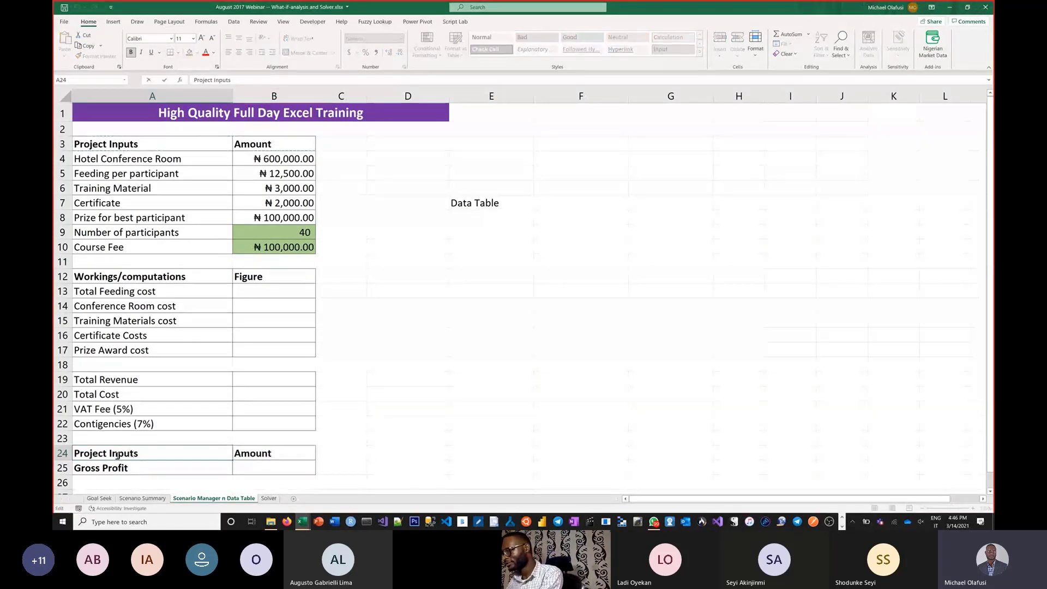
double_click(143, 447)
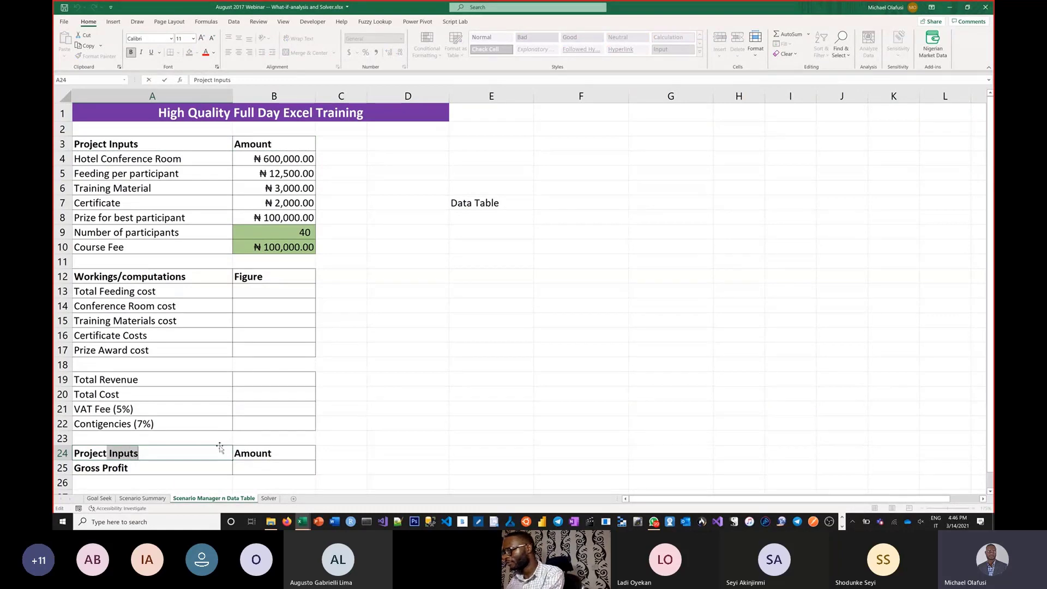
key(BackSpace)
key(BackSpace)
text(Ouput)
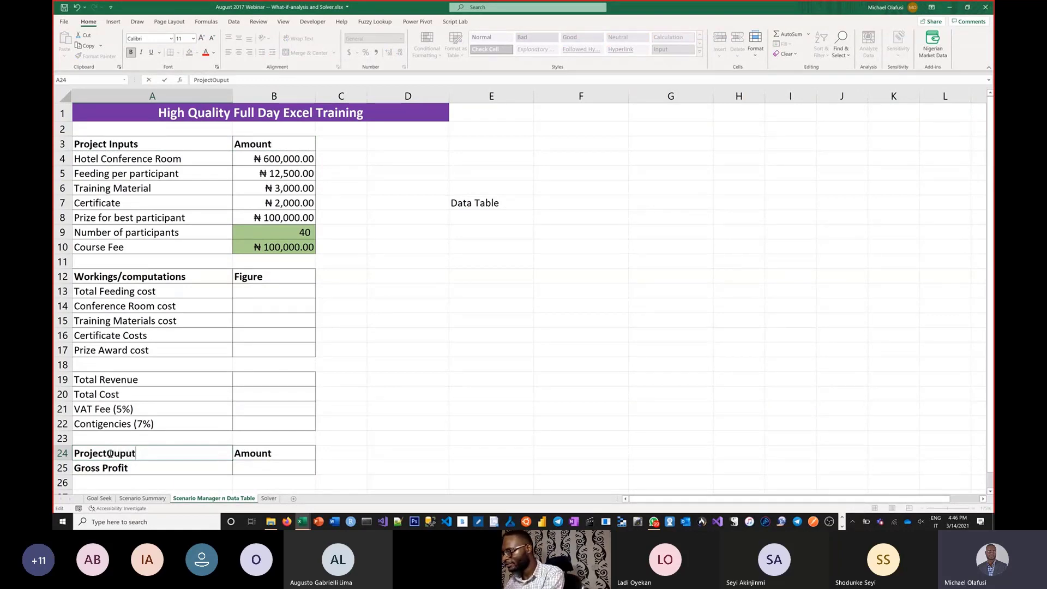
key(Return)
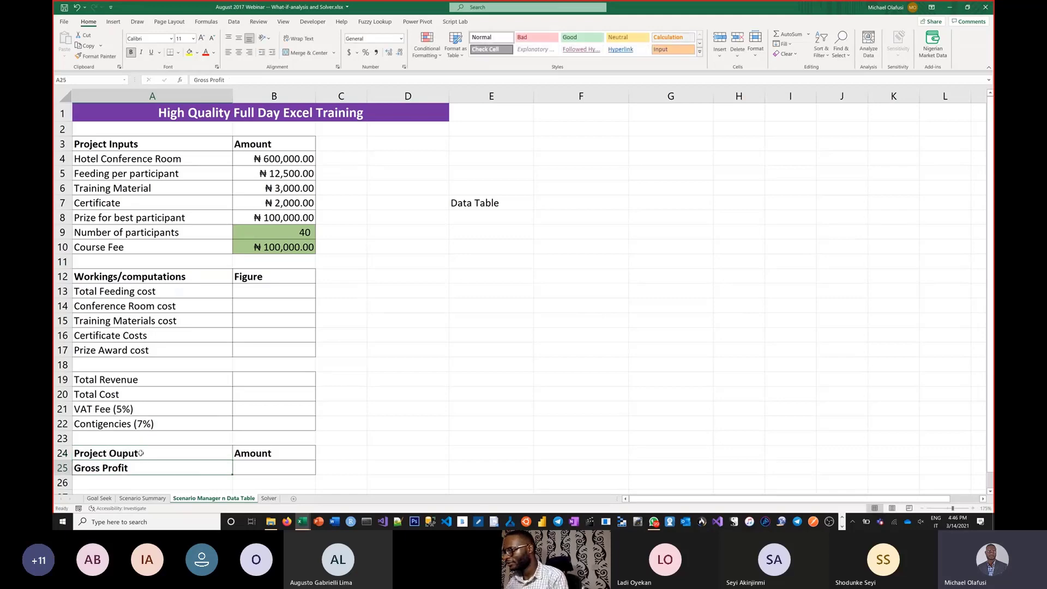
Step: Remove the green fill from the Number of participants and Course Fee amounts in B9:B10
click(237, 373)
click(265, 294)
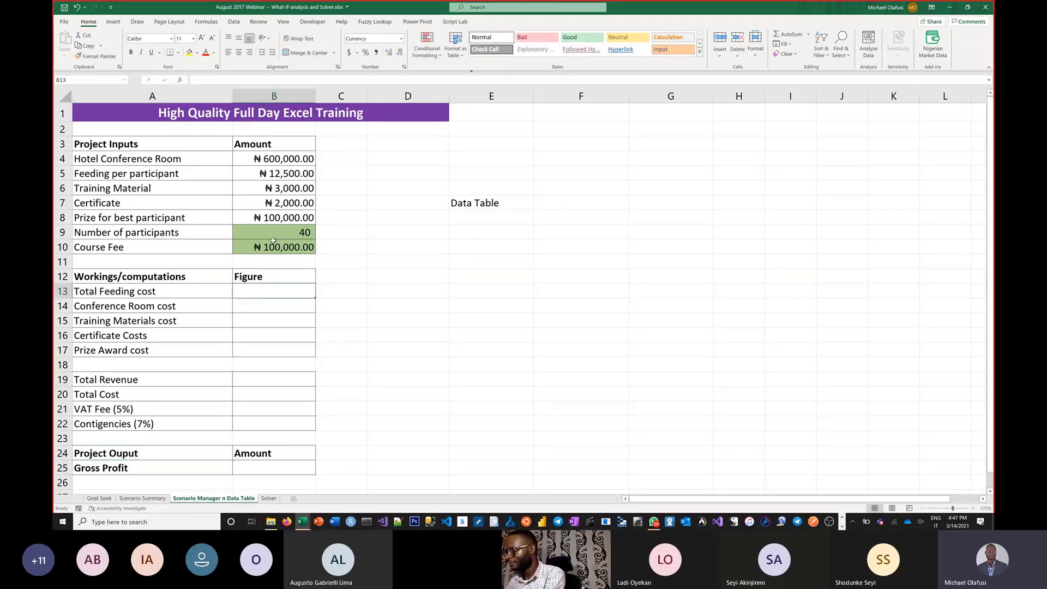
drag(277, 235, 277, 248)
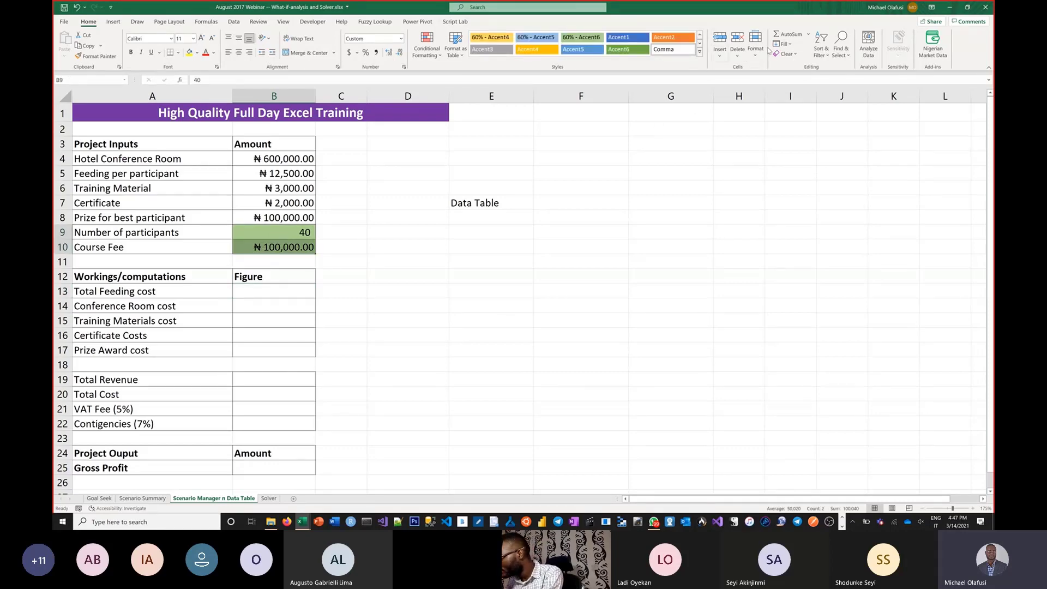
click(196, 52)
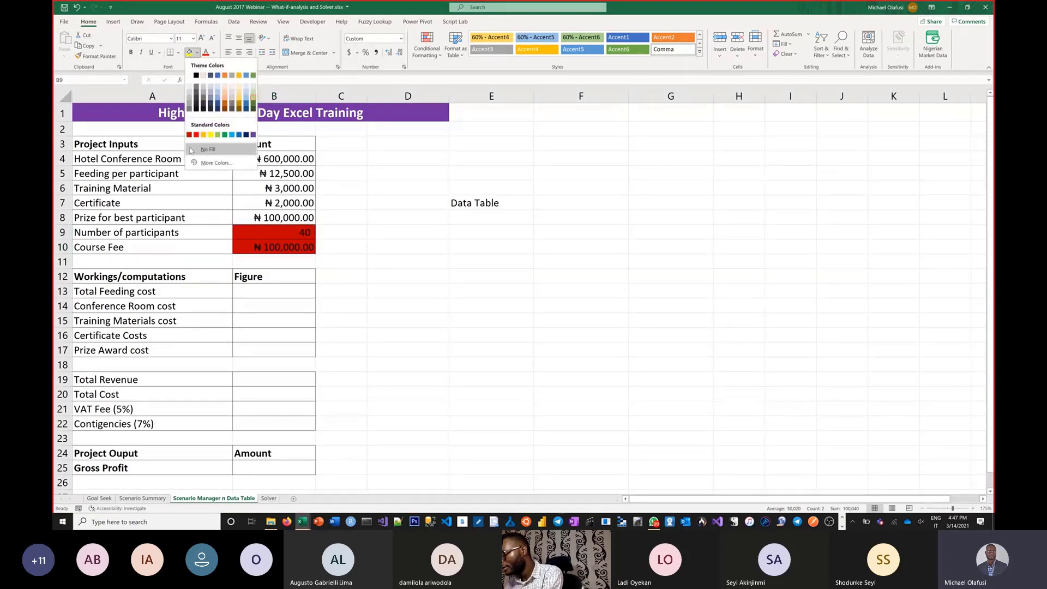
click(207, 149)
click(401, 235)
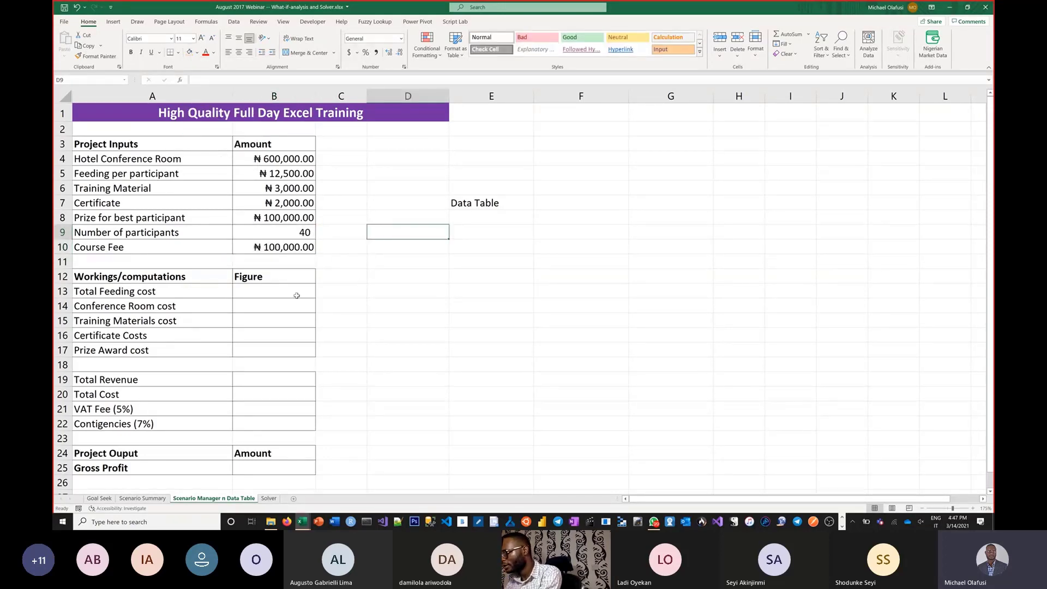
Step: Calculate Total Feeding cost in B13 as participants times feeding per participant, =B9*B5
click(271, 292)
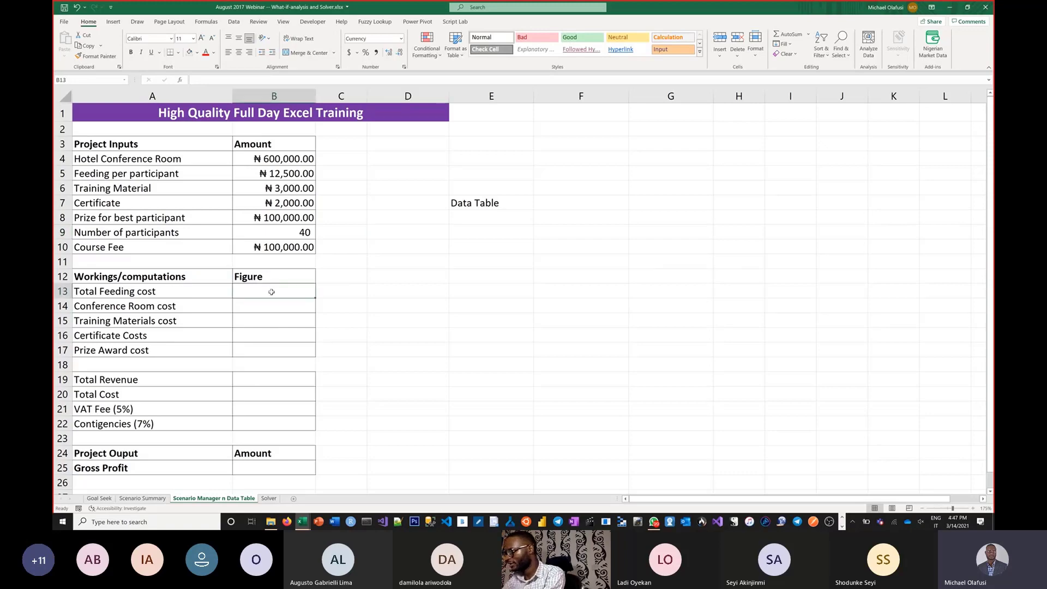
text(=)
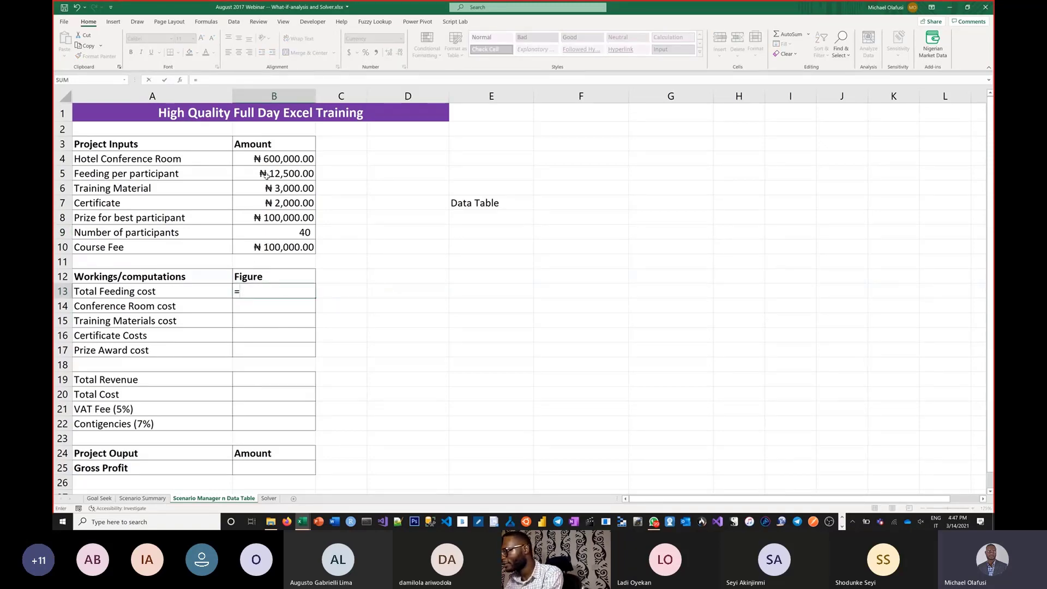
click(271, 231)
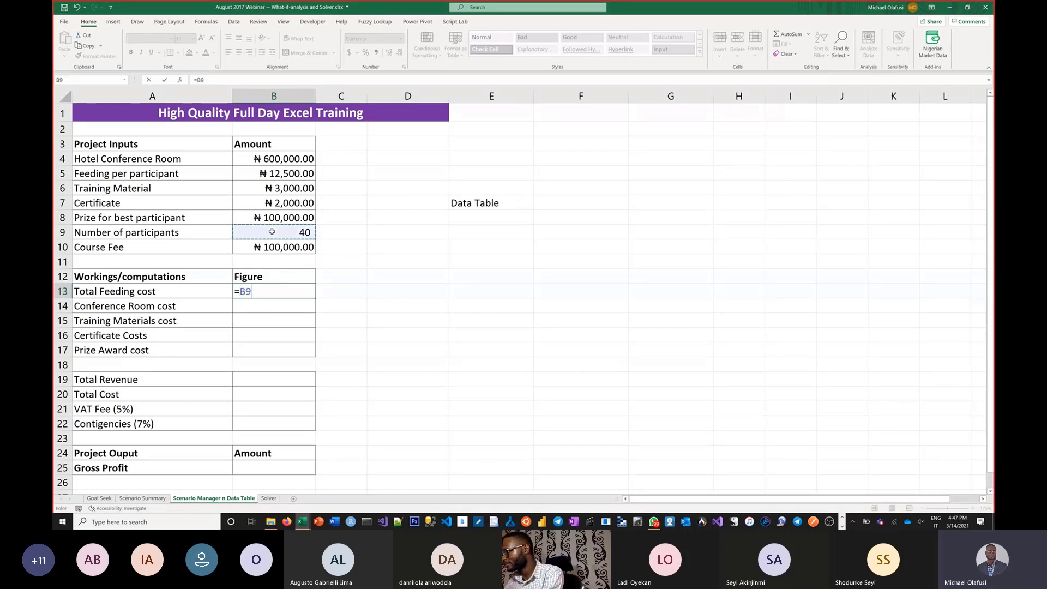
text(*)
click(292, 174)
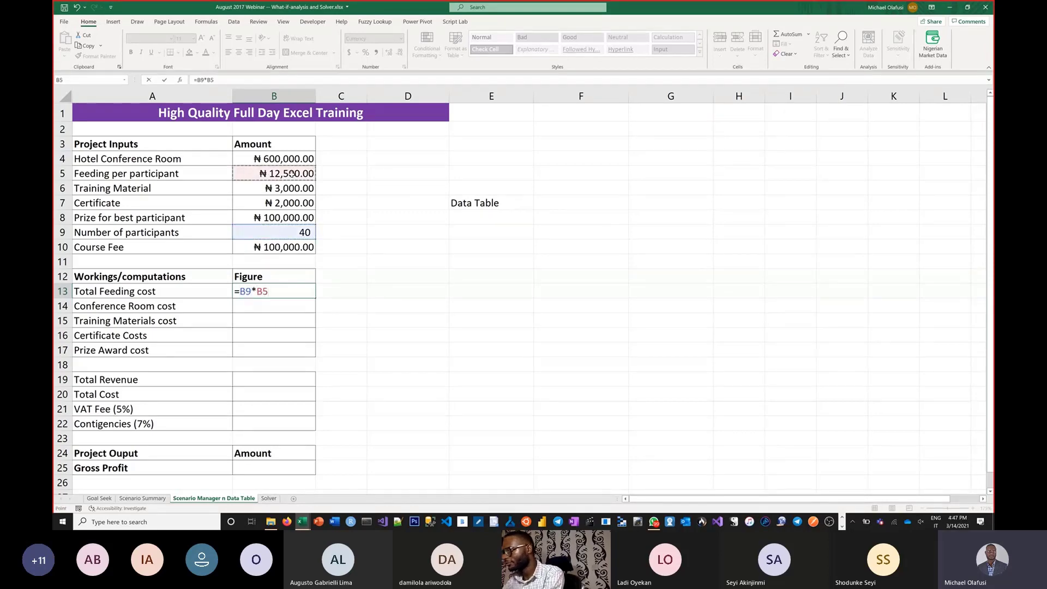
key(Return)
Step: Link Conference Room cost in B14 to the Hotel Conference Room amount in B4
text(=)
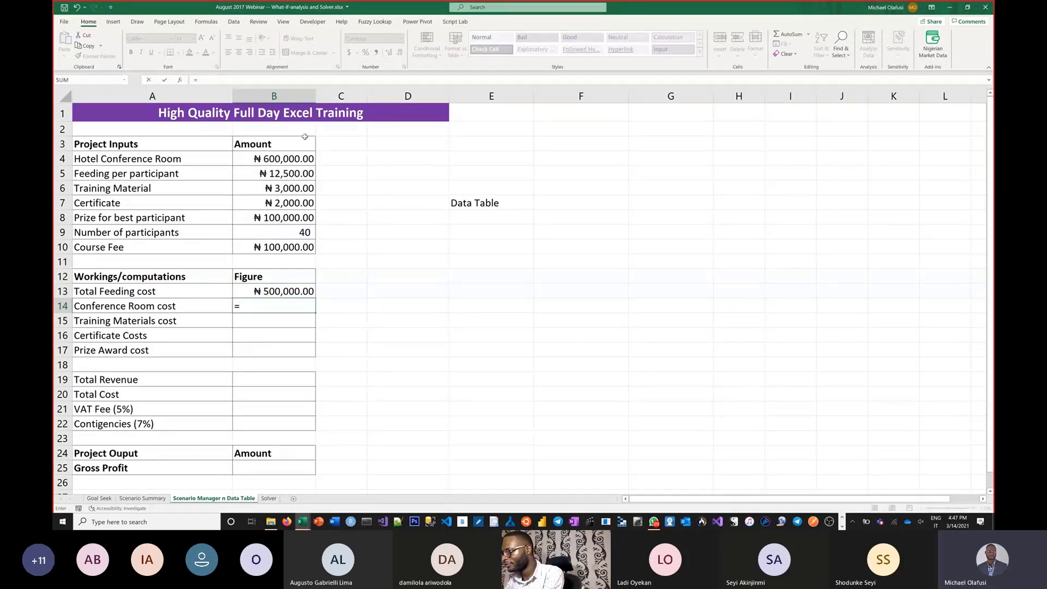
click(281, 158)
key(Return)
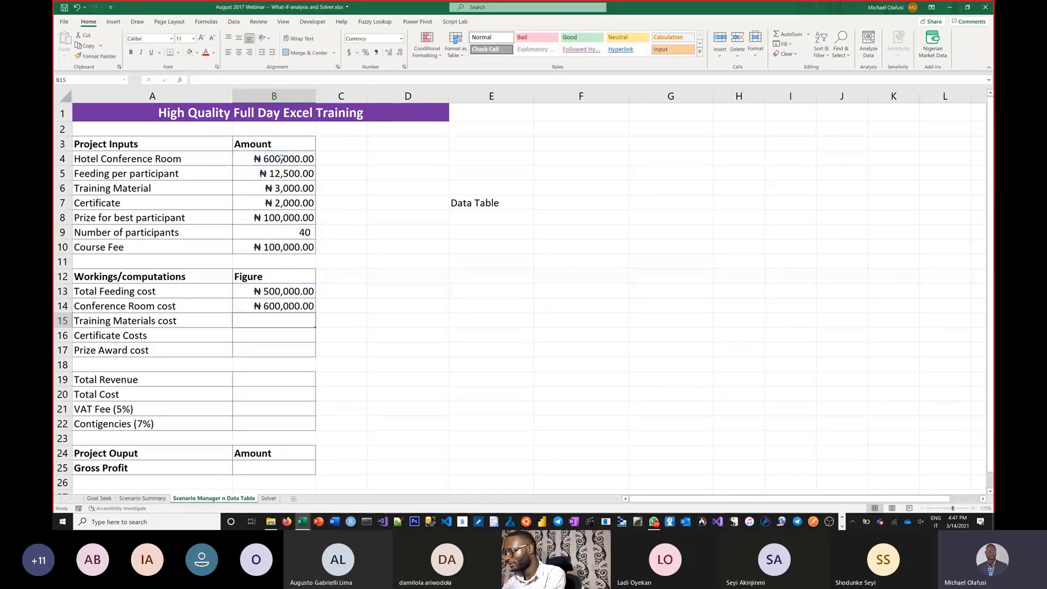
Step: Calculate Training Materials cost in B15 as participants times the Training Material amount, =B9*B6
text(=)
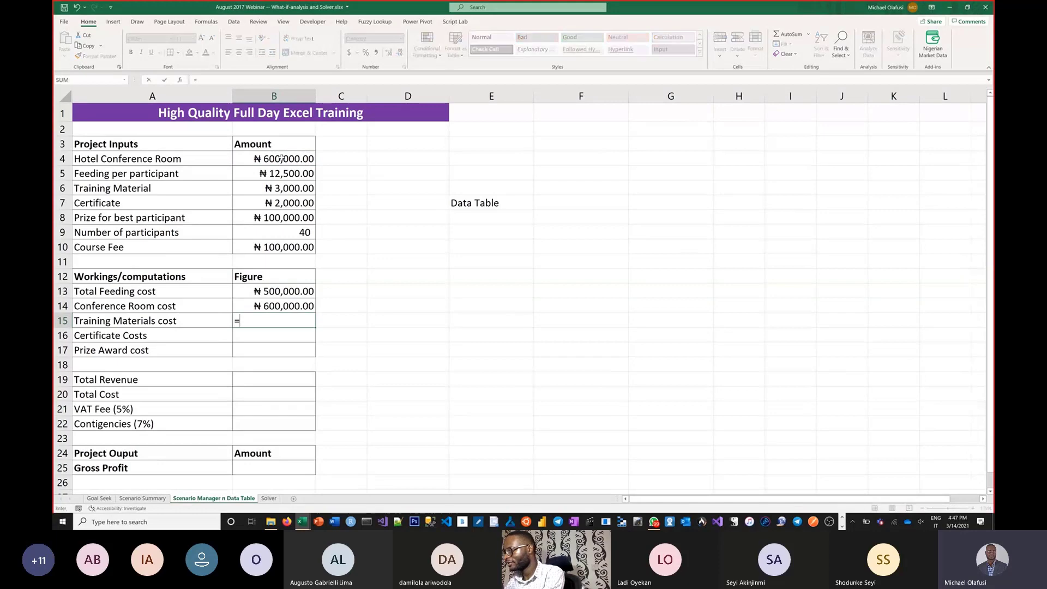
click(294, 230)
text(*)
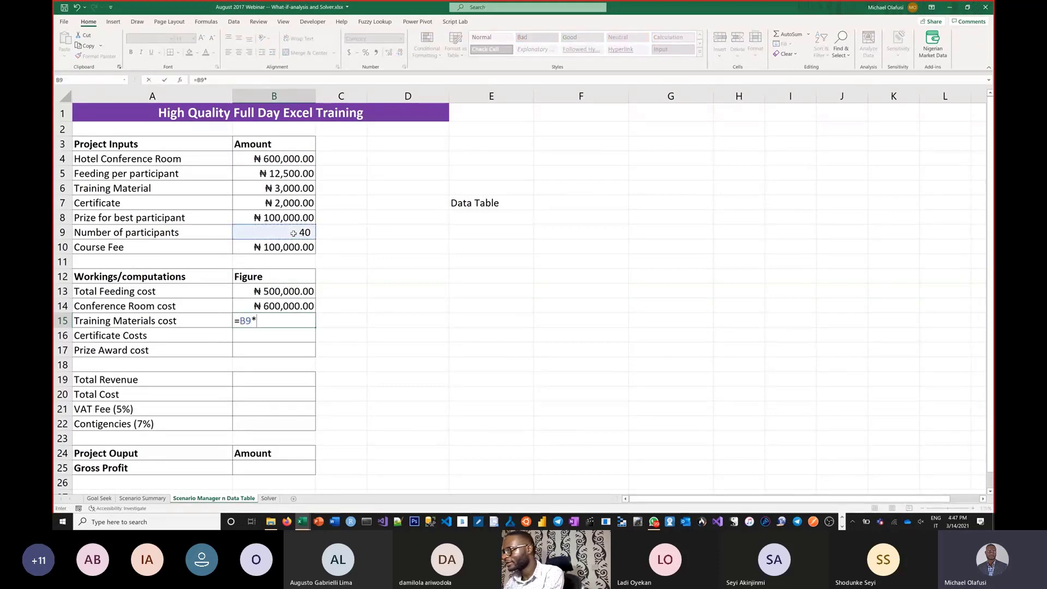
click(300, 195)
key(Return)
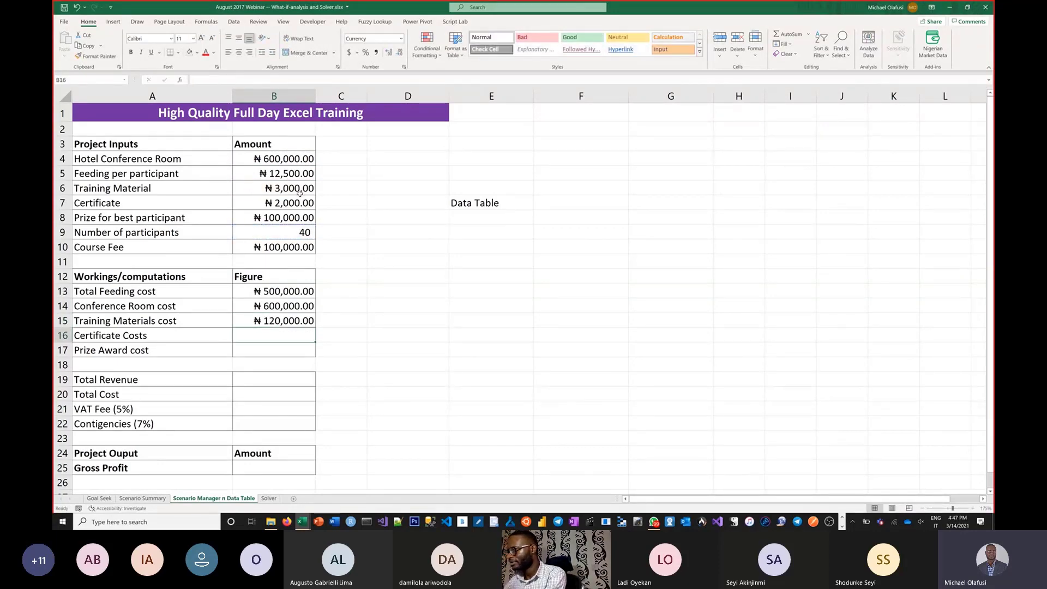
Step: Calculate Certificate Costs in B16 as participants times the Certificate amount, =B9*B7
text(=)
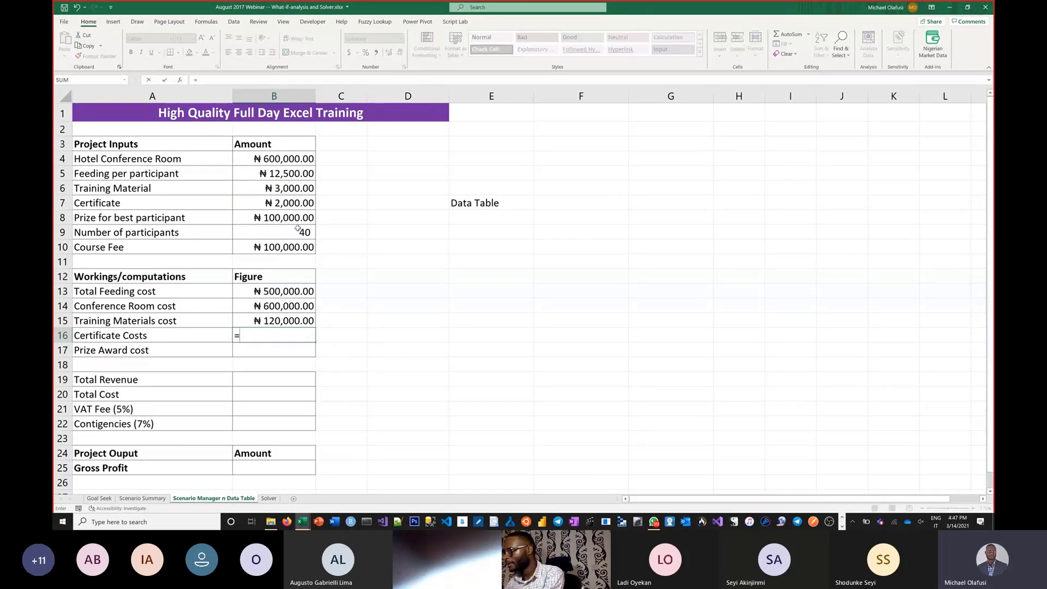
click(297, 228)
text(*)
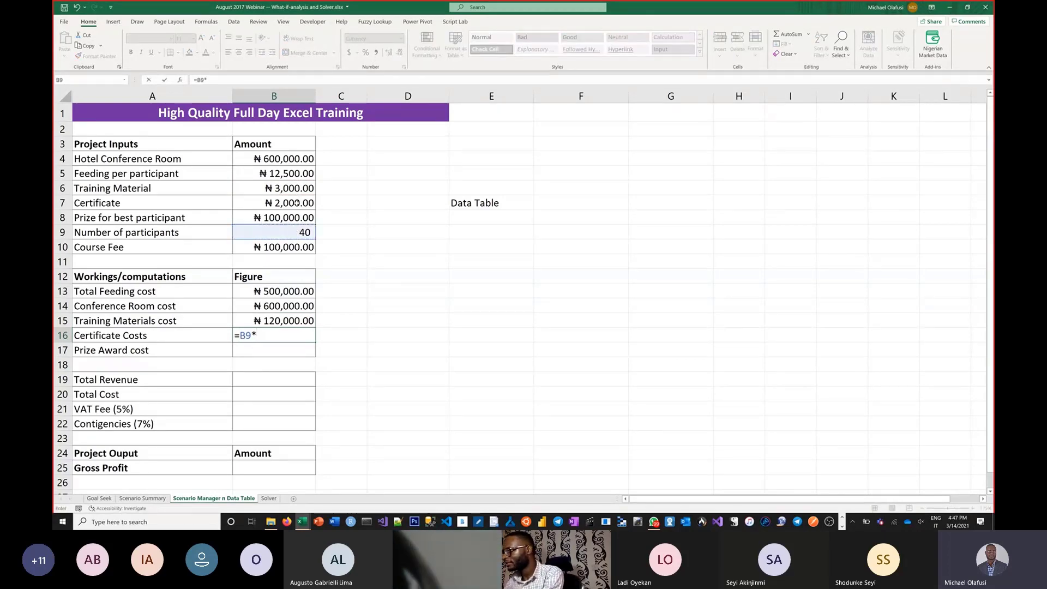
click(297, 203)
key(Return)
Step: Link Prize Award cost in B17 to the Prize for best participant amount in B8
text(=)
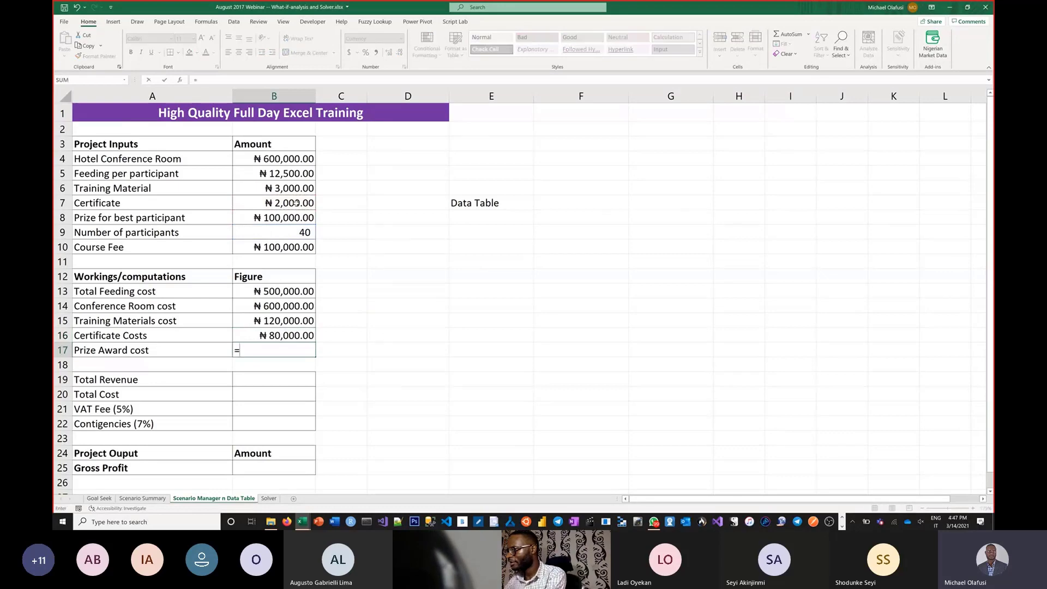
click(290, 246)
click(281, 216)
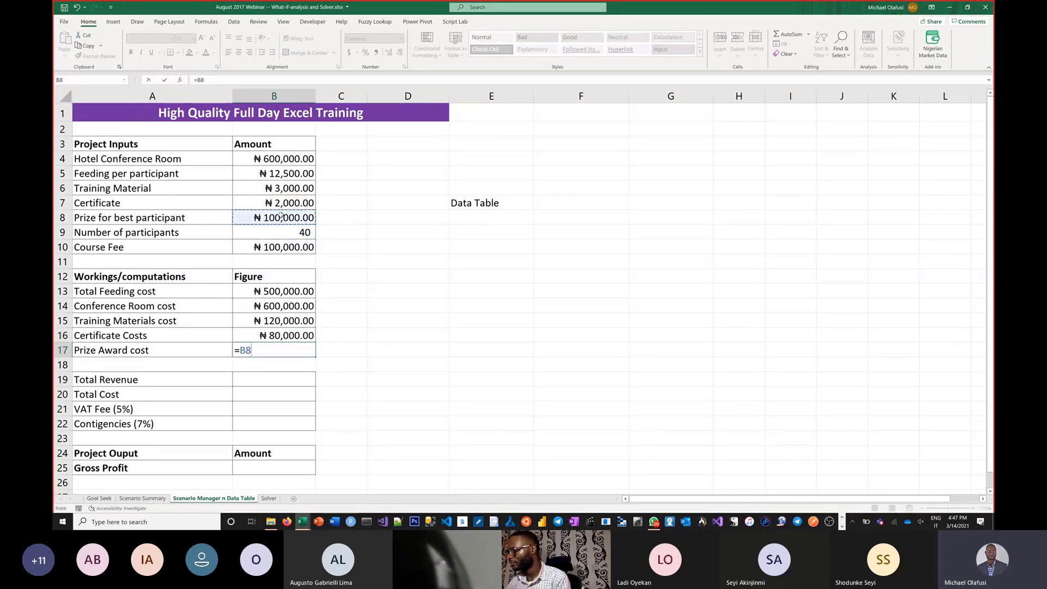
key(Return)
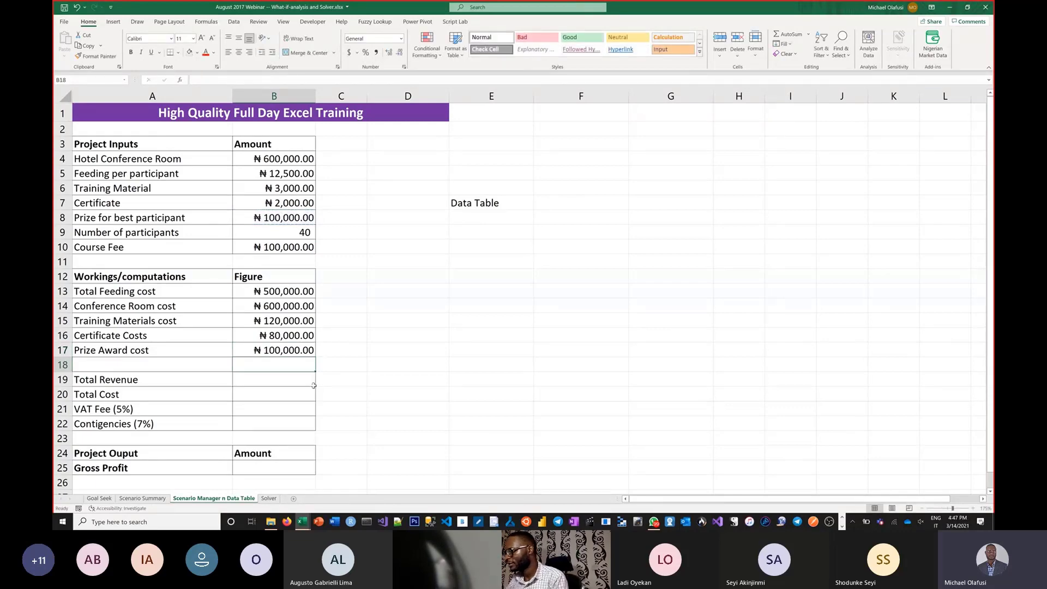
Step: Calculate Total Revenue in B19 as participants times the Course Fee, =B9*B10
click(297, 380)
text(=)
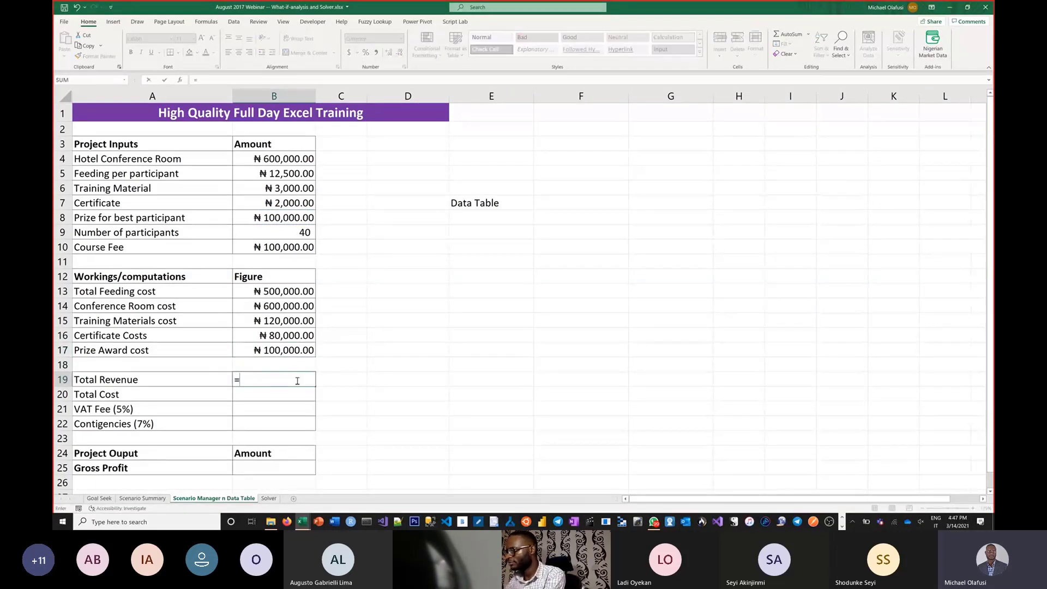
click(295, 231)
text(*)
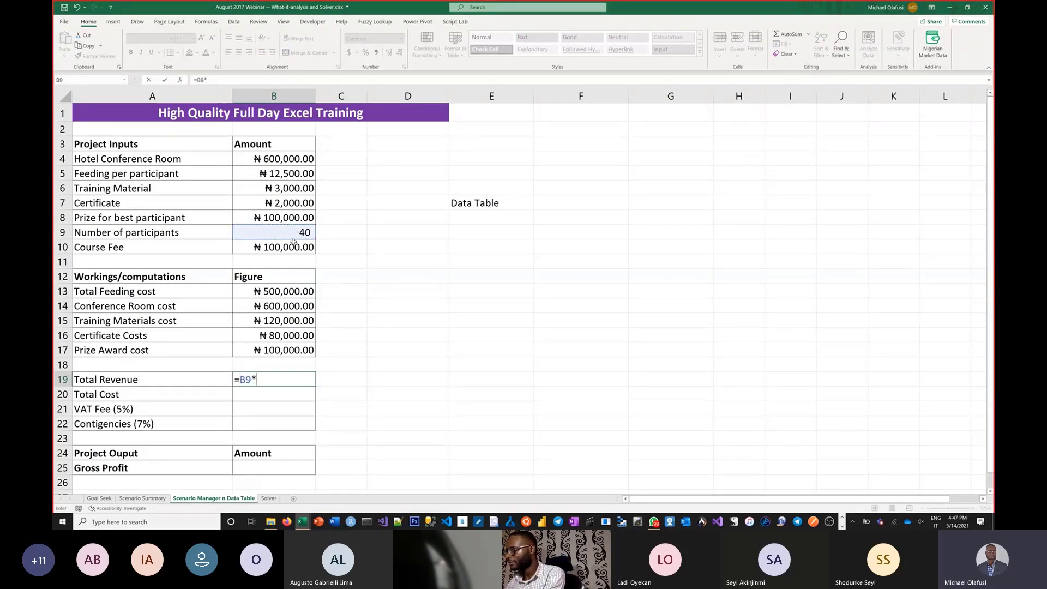
click(294, 244)
key(Return)
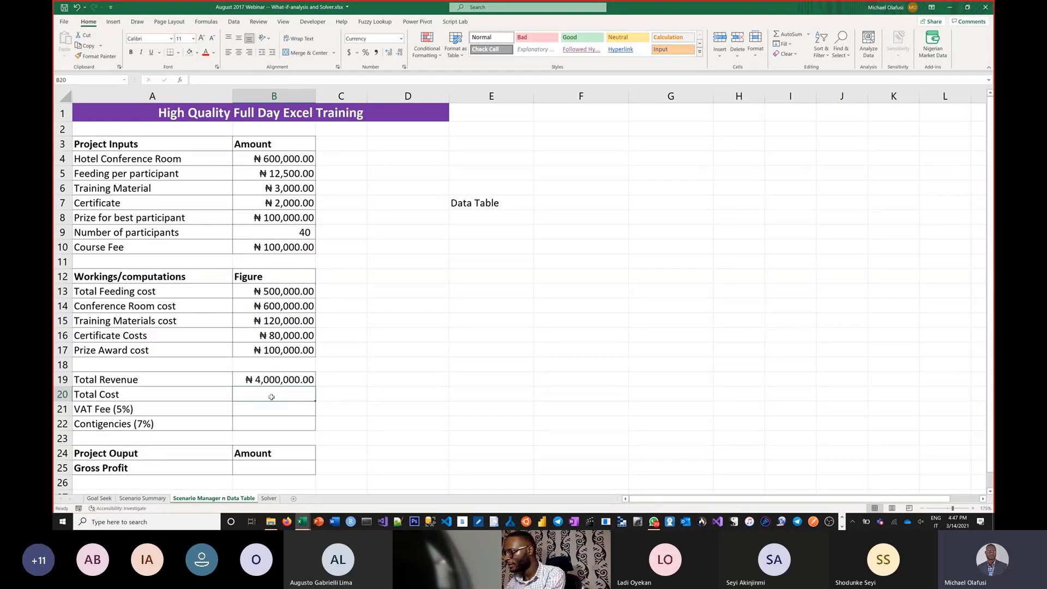
Step: Calculate Total Cost in B20 as the sum of the five cost figures, =sum(B13:B17)
text(=s)
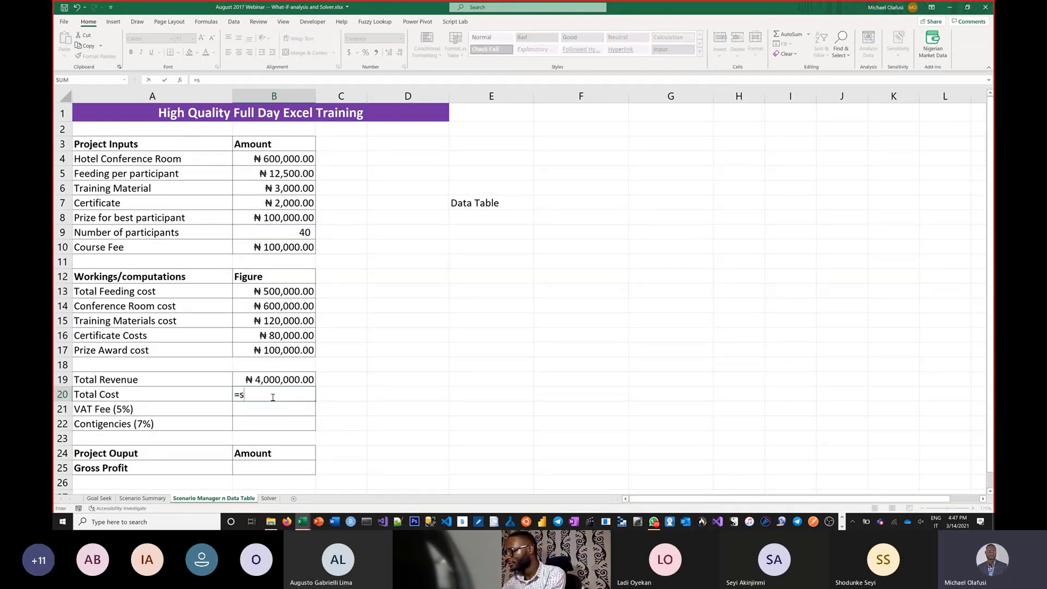
text(um()
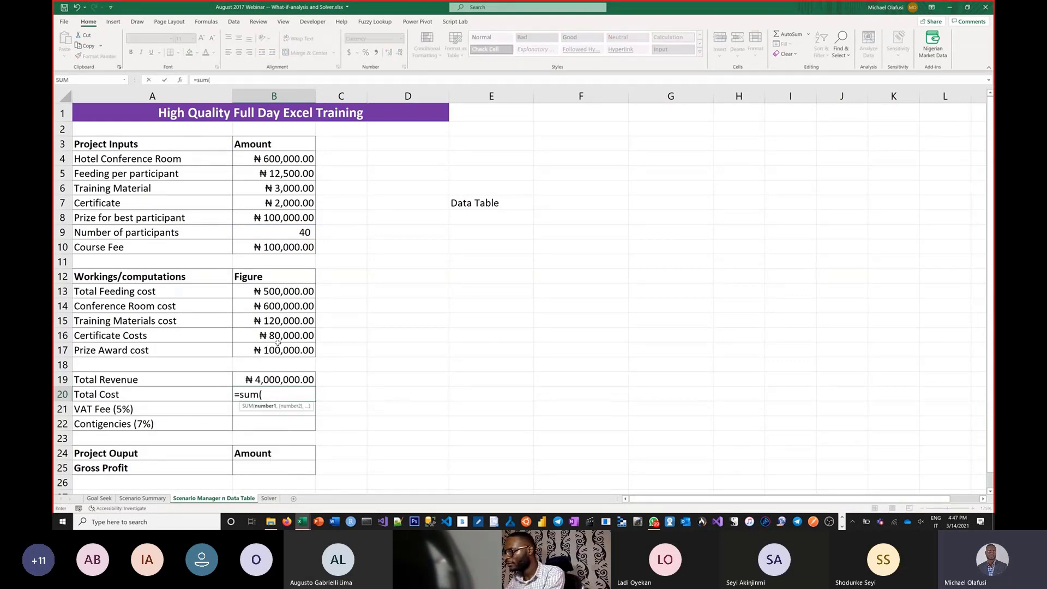
drag(275, 291, 285, 350)
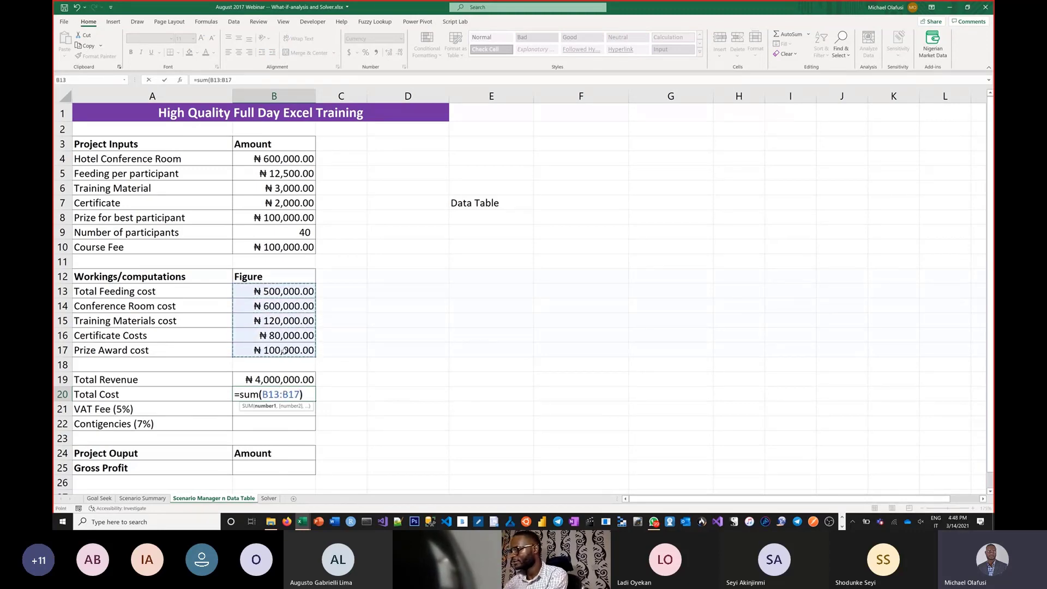
text())
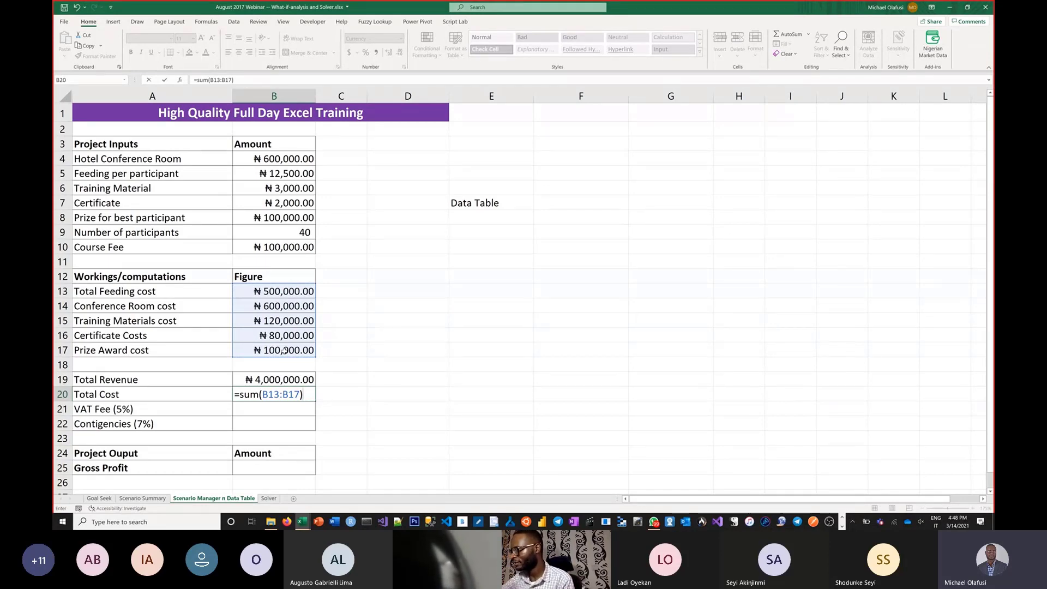
key(Return)
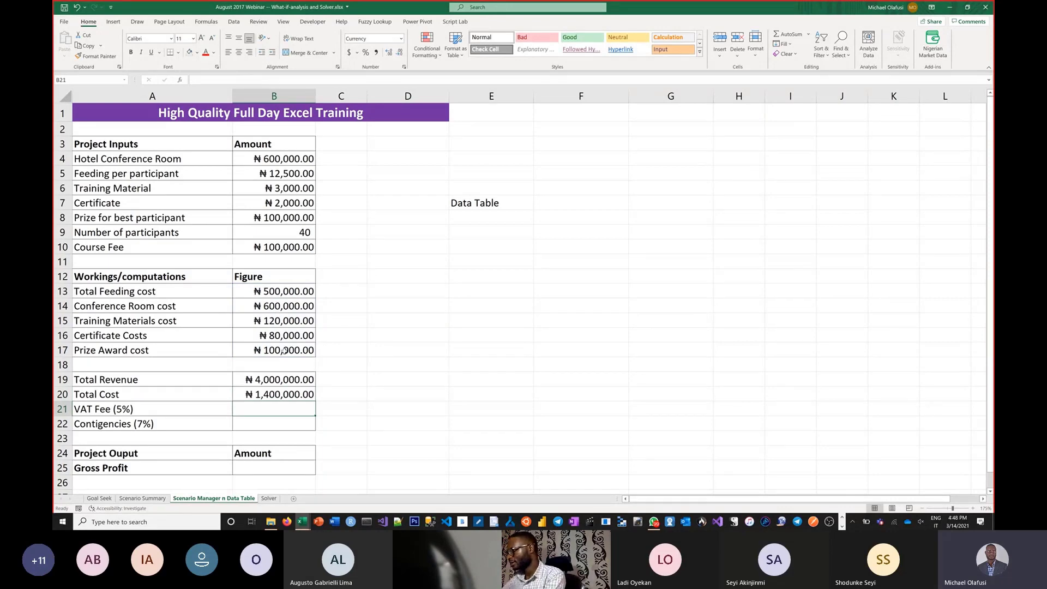
Step: Change the VAT Fee label in A21 to show a 7.5% rate
click(139, 408)
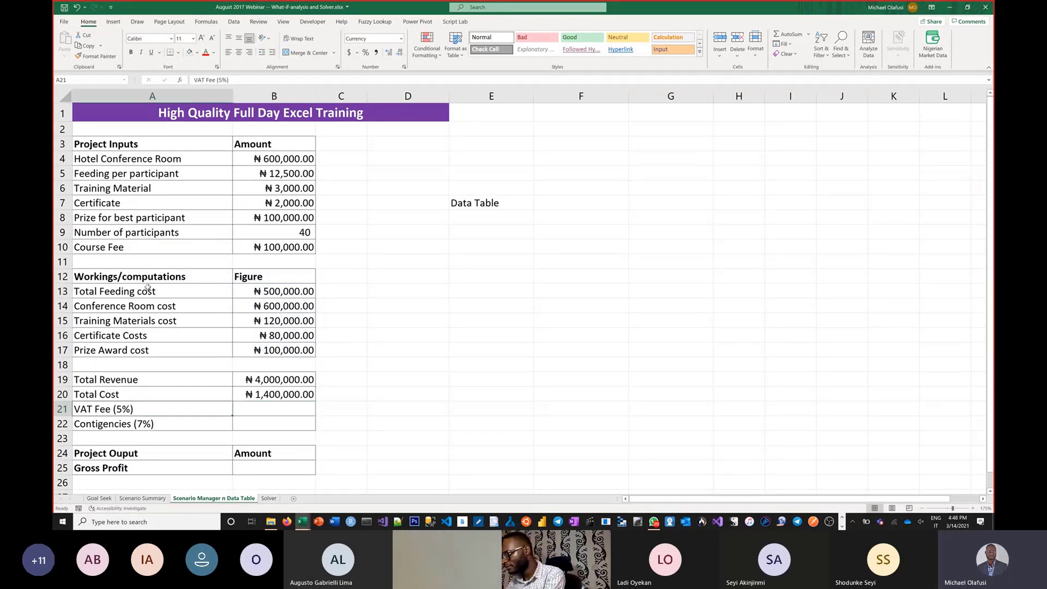
click(219, 81)
text(7.)
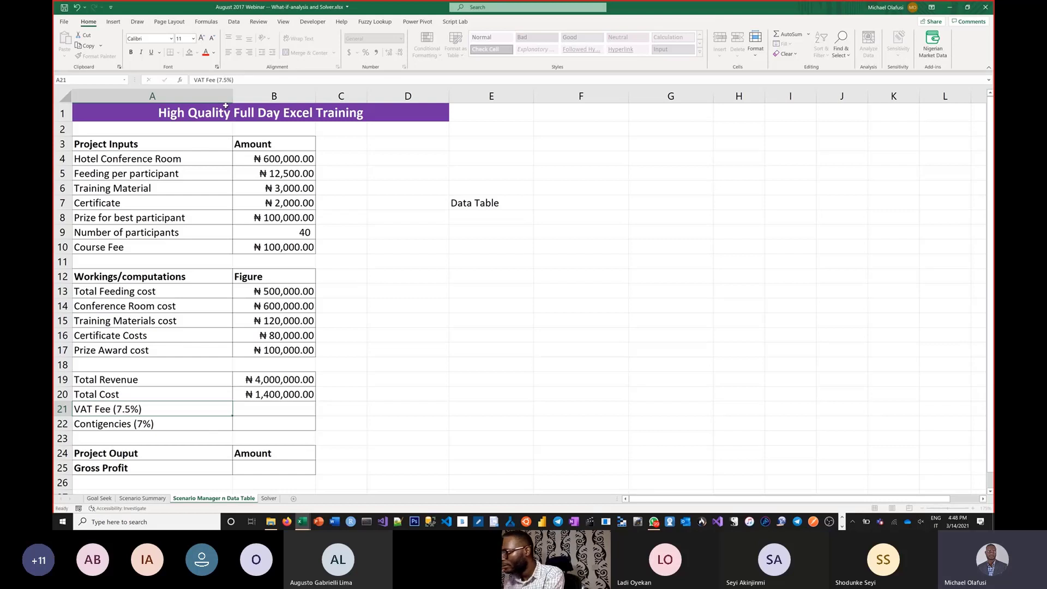
key(Return)
Step: Calculate the VAT Fee in B21 as 7.5% of Total Revenue, =B19*7.5%
click(262, 410)
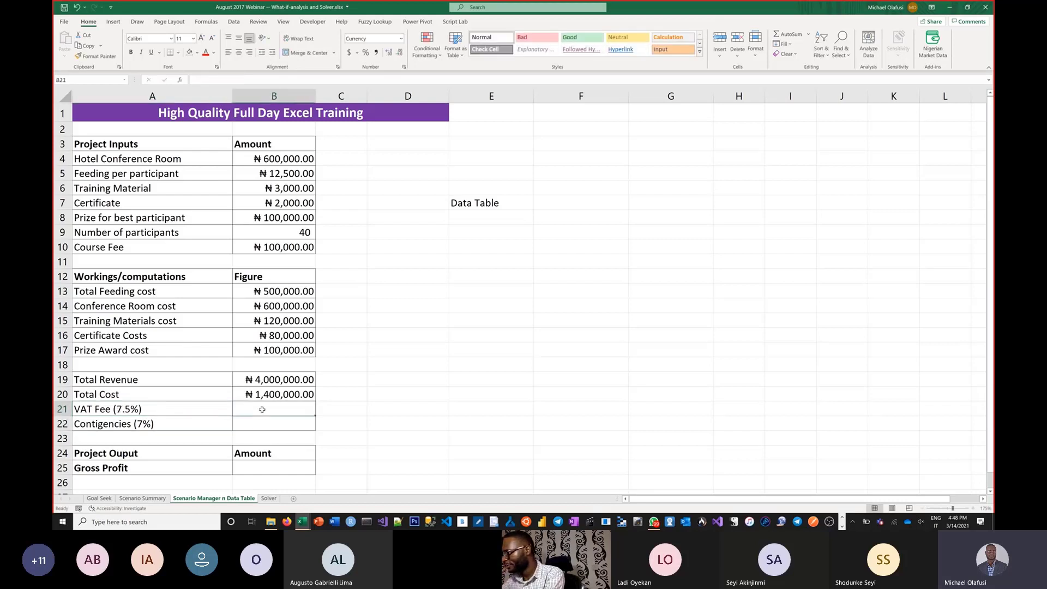
text(=)
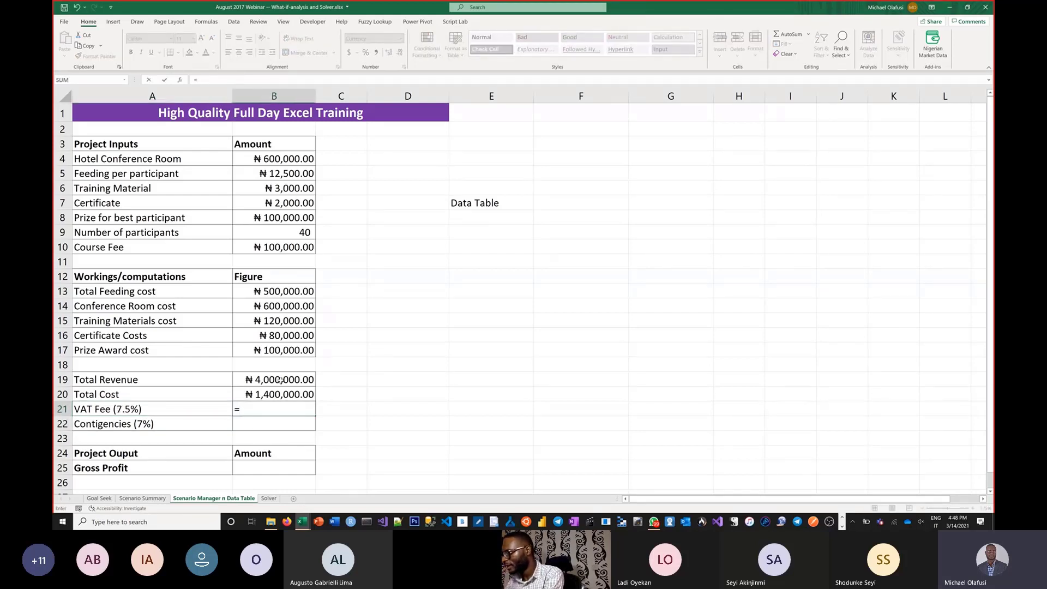
click(281, 380)
text(*)
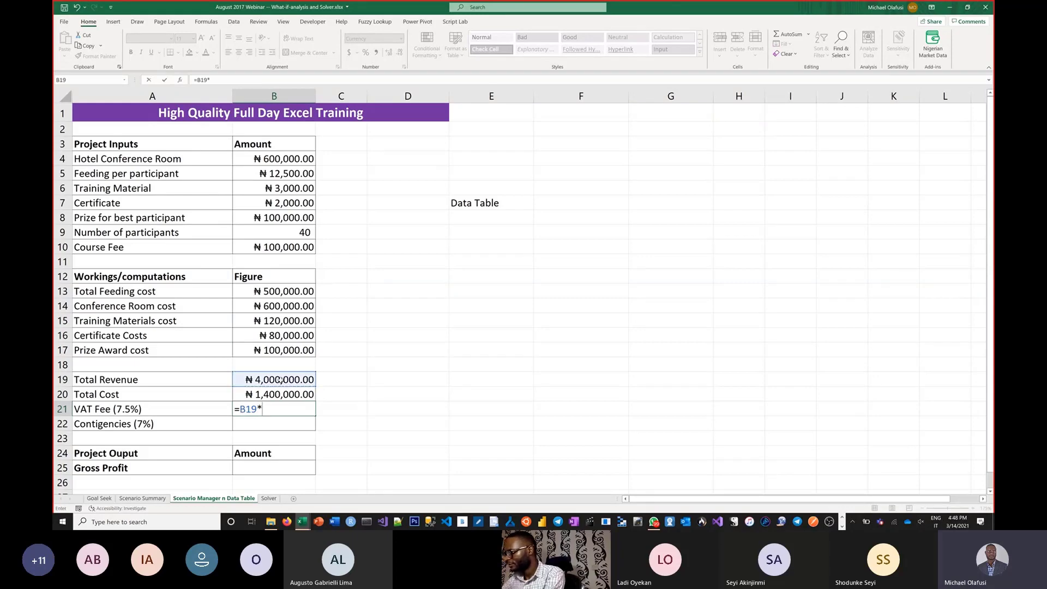
text(7.5)
text(%)
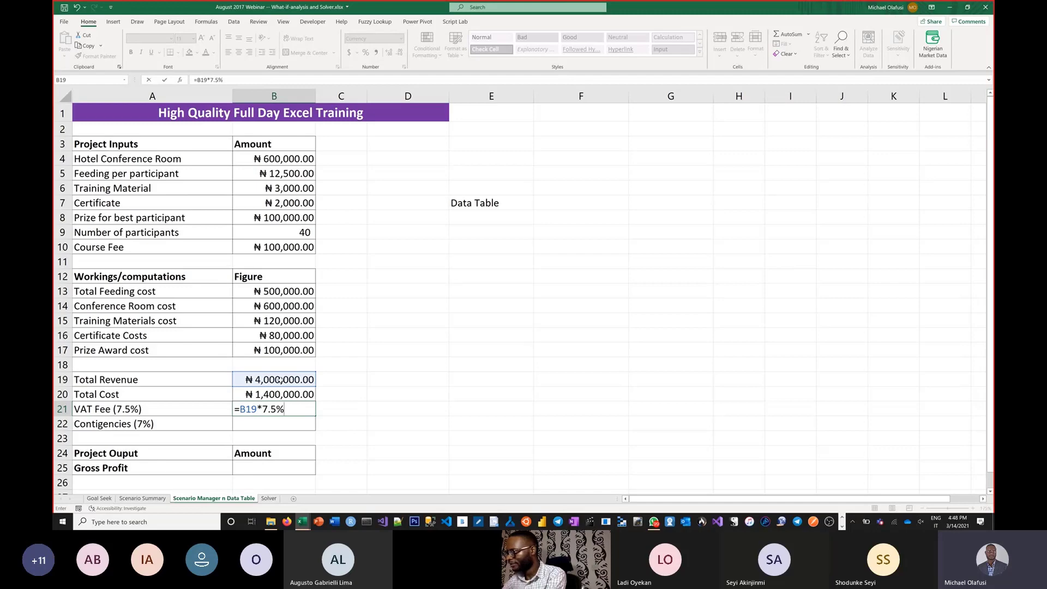
key(Return)
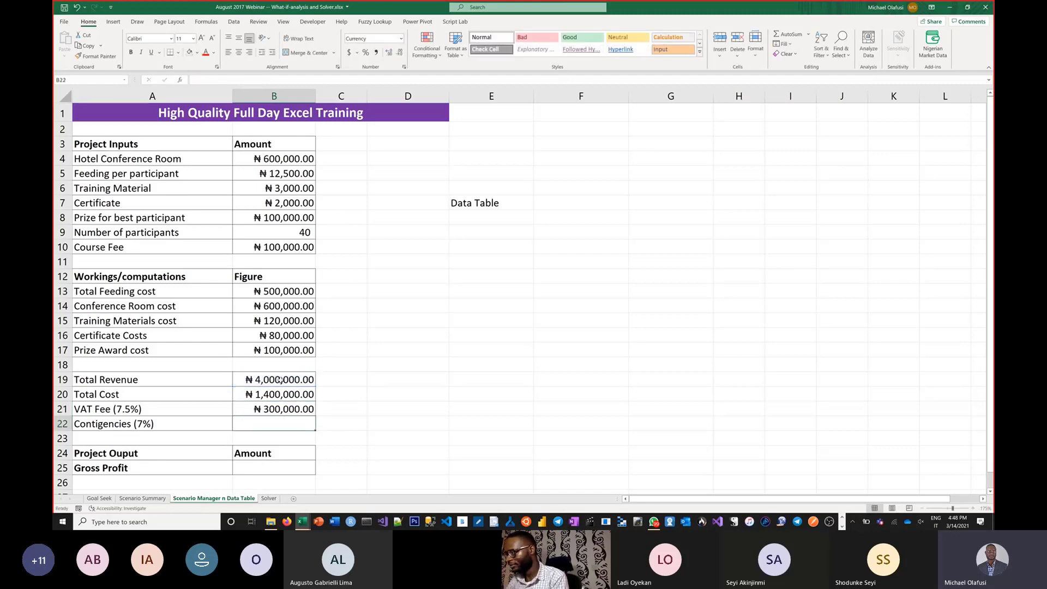
double_click(273, 408)
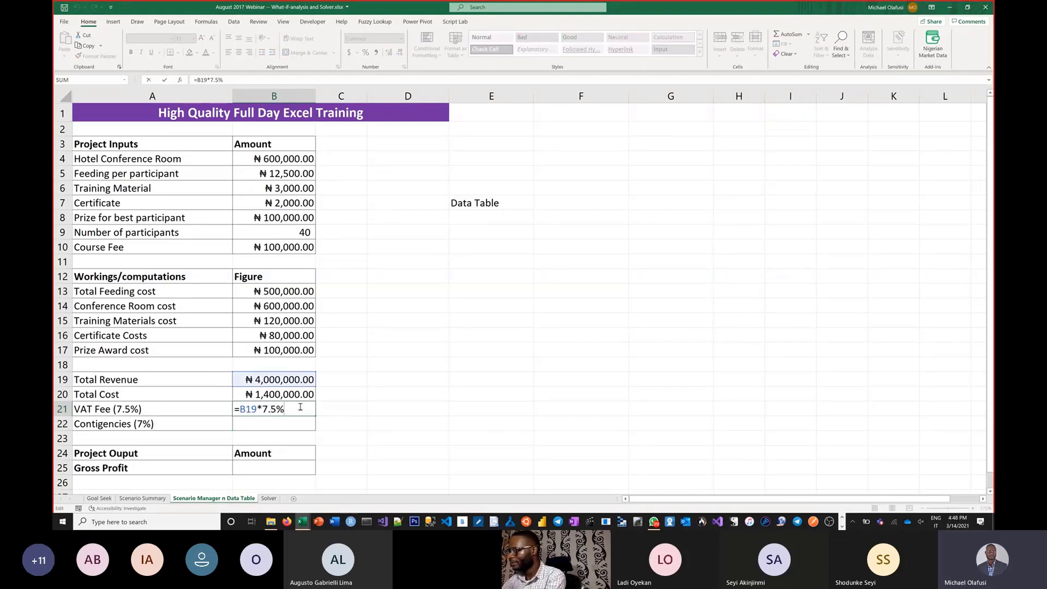
text(/)
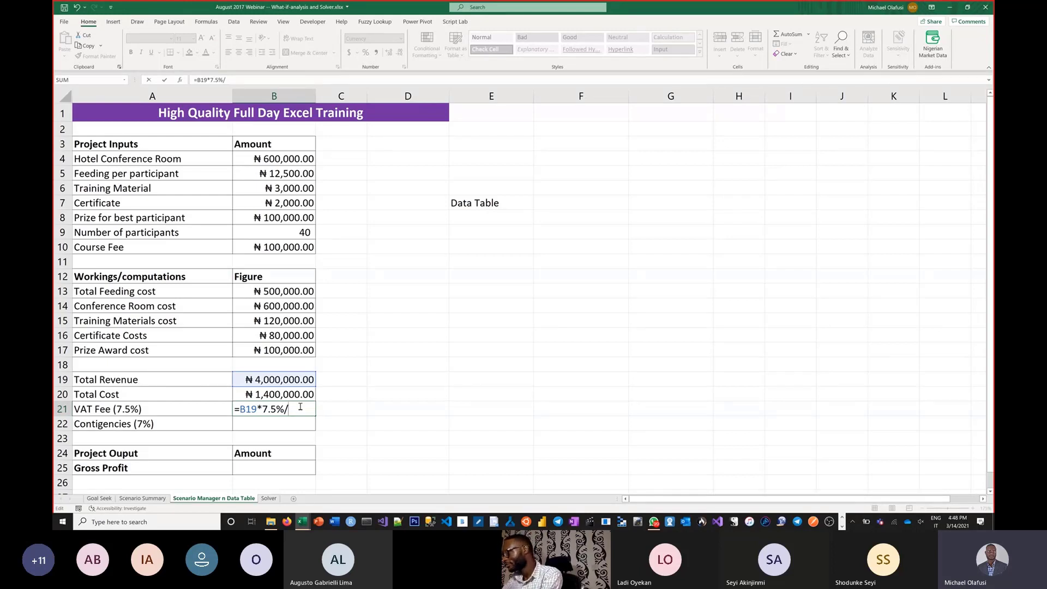
key(Escape)
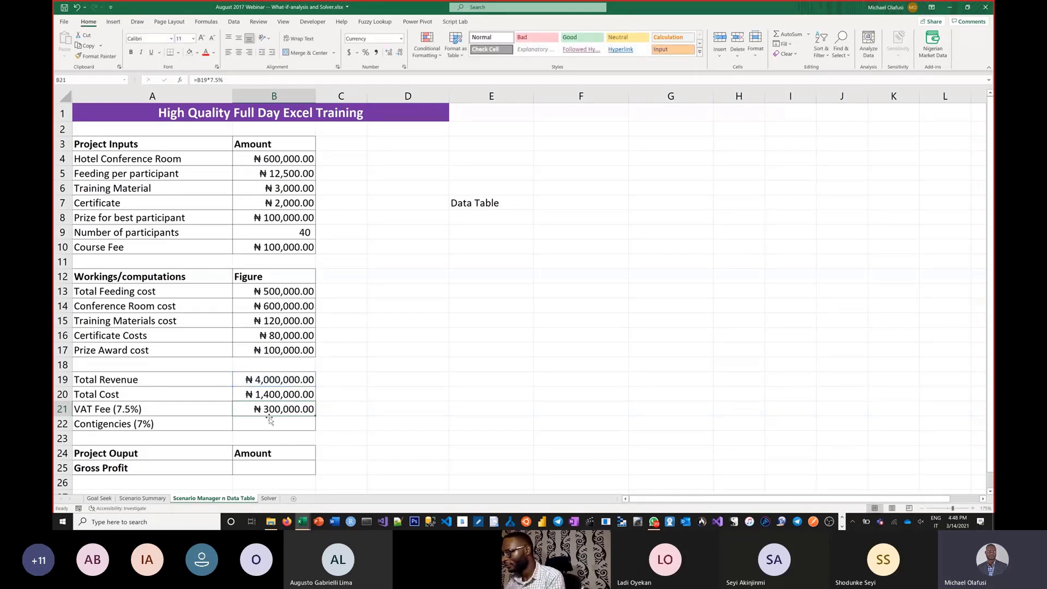
Step: Begin a formula in B22 for the Contigencies (7%) amount
click(269, 420)
text(=)
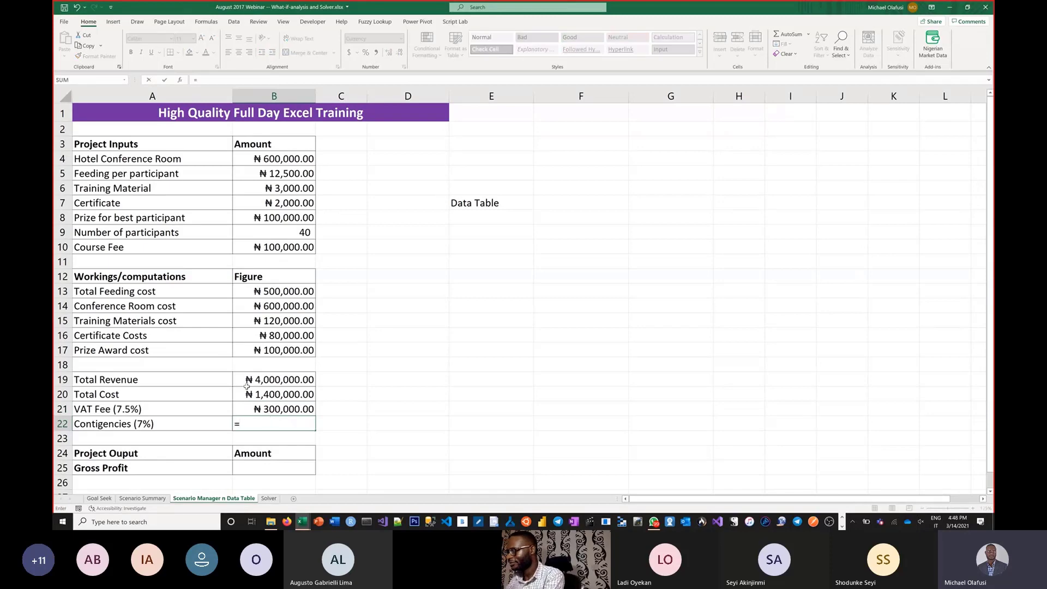
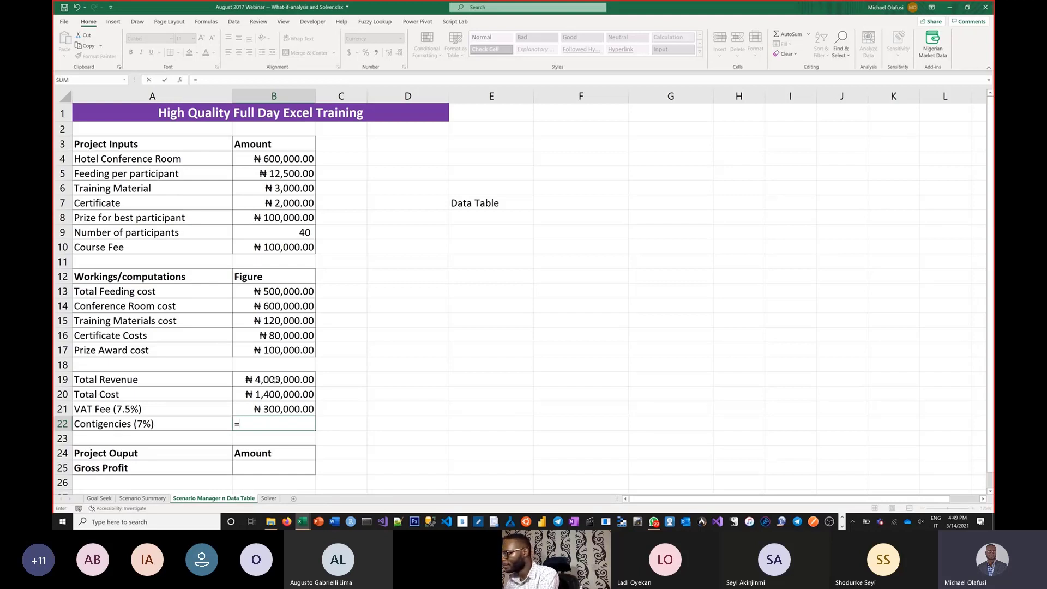
Step: Complete the Contigencies formula in B22 as 7% of Total Revenue, =B19*7%
click(276, 380)
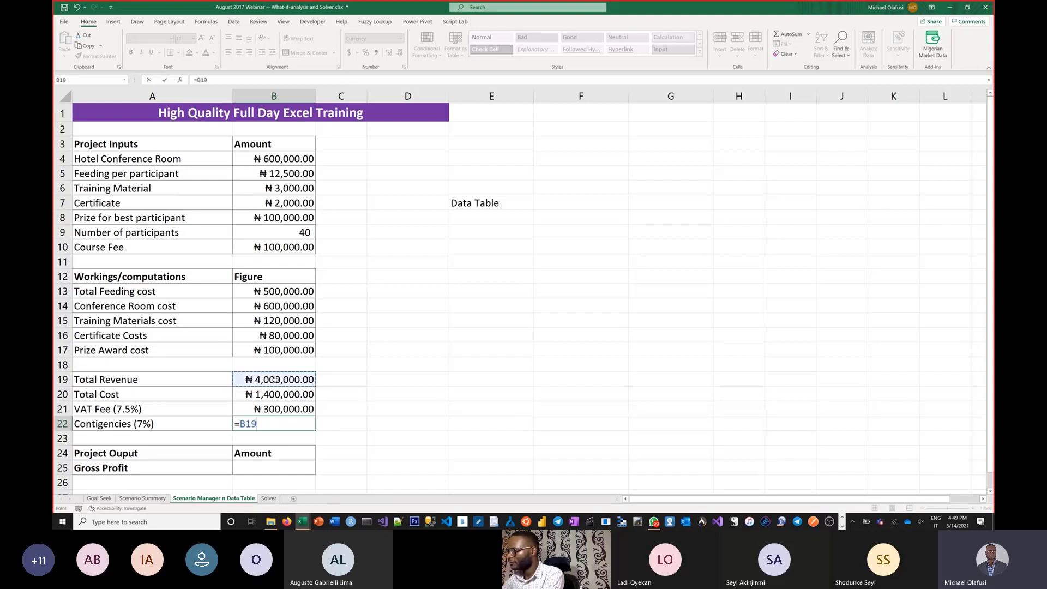
text(*7%)
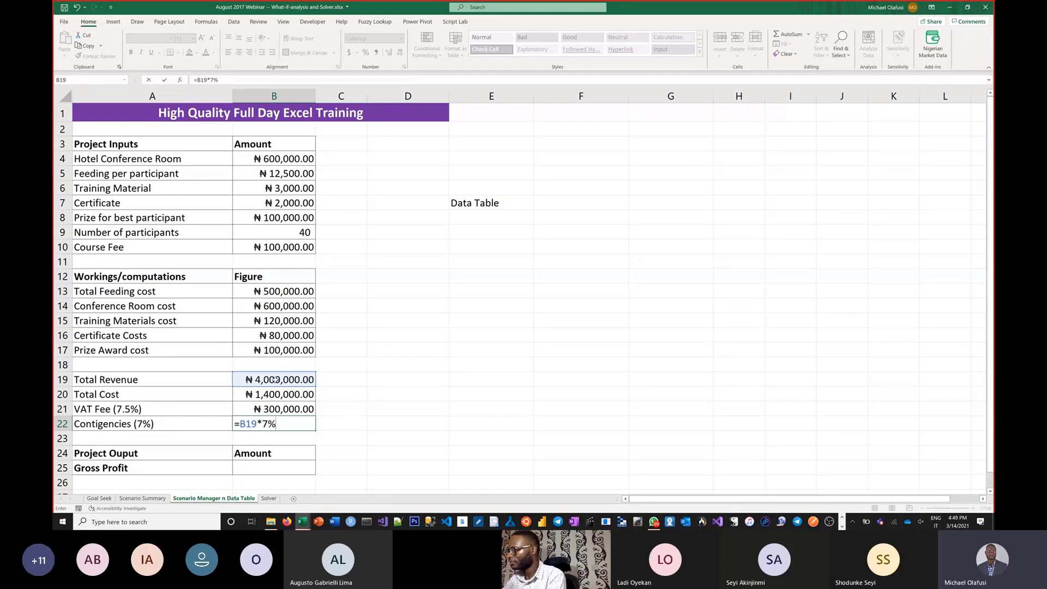
key(Return)
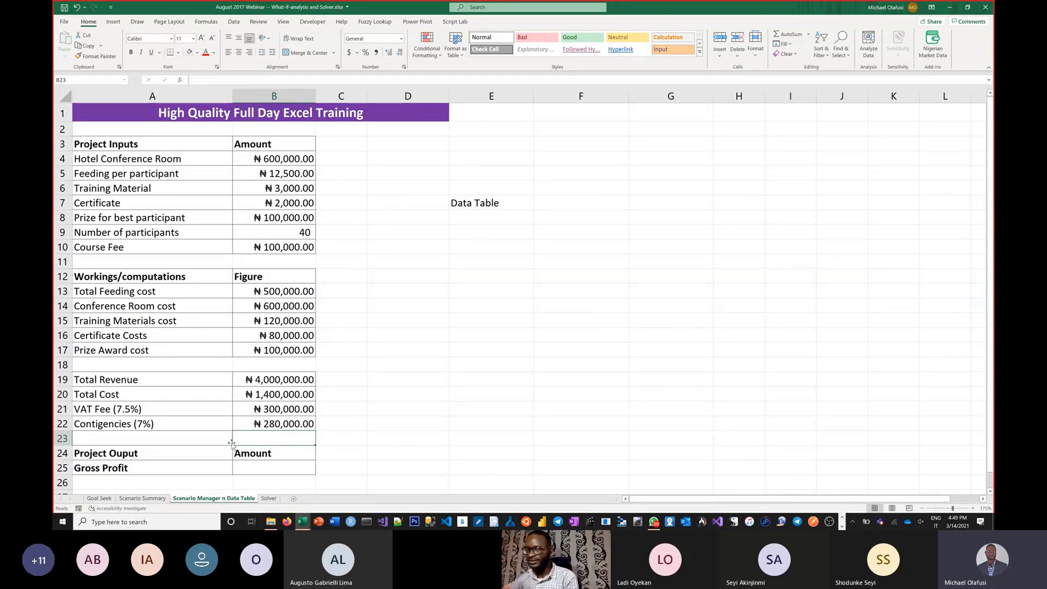
Step: Calculate Gross Profit in B25 as Total Revenue minus the sum of cost, VAT and contingencies, =B19-sum(B20:B22)
click(283, 469)
text(=)
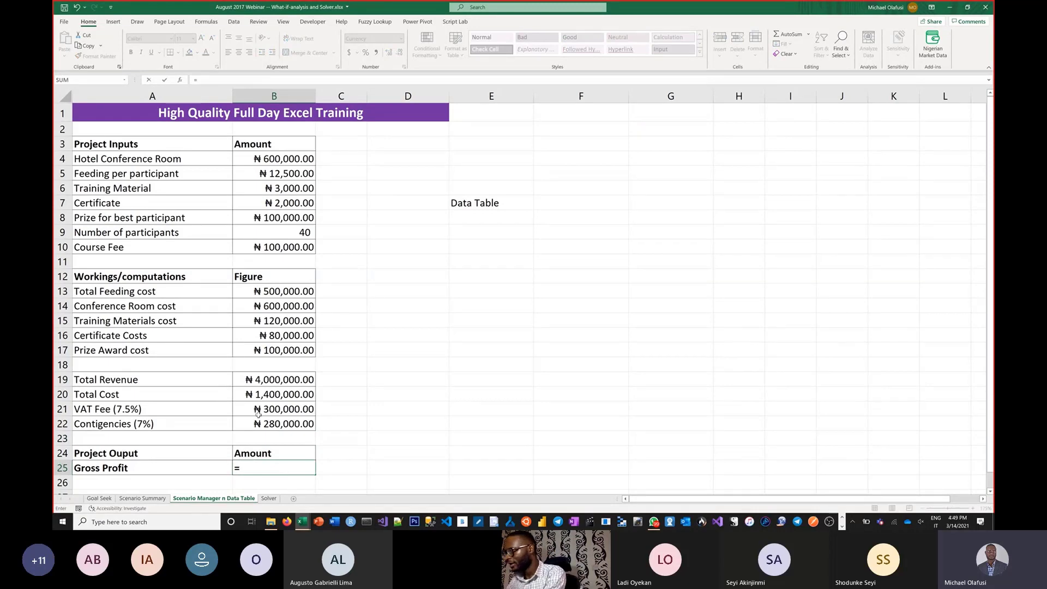
click(268, 377)
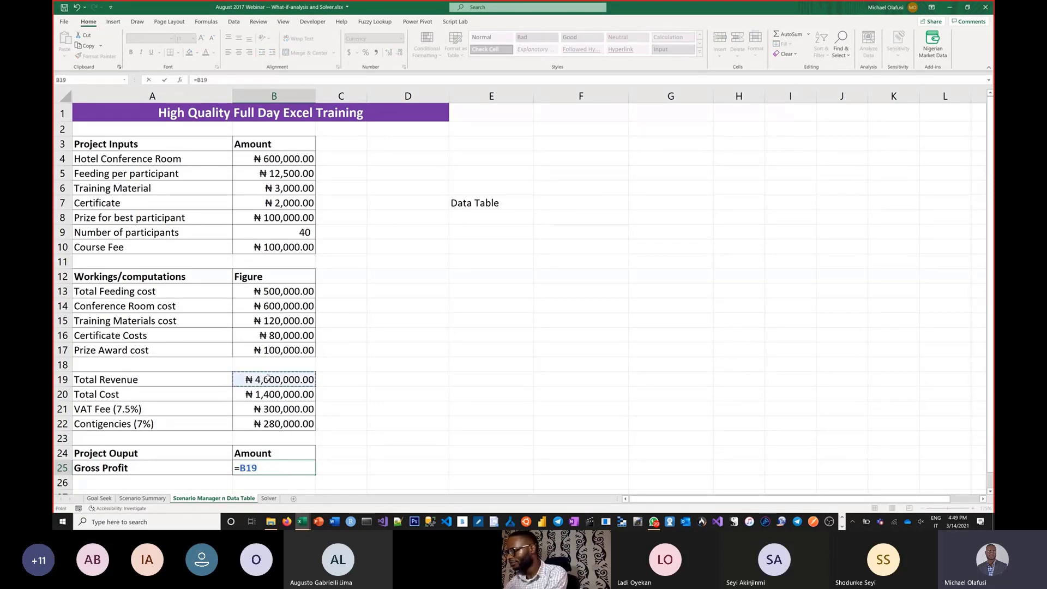
text(-sum()
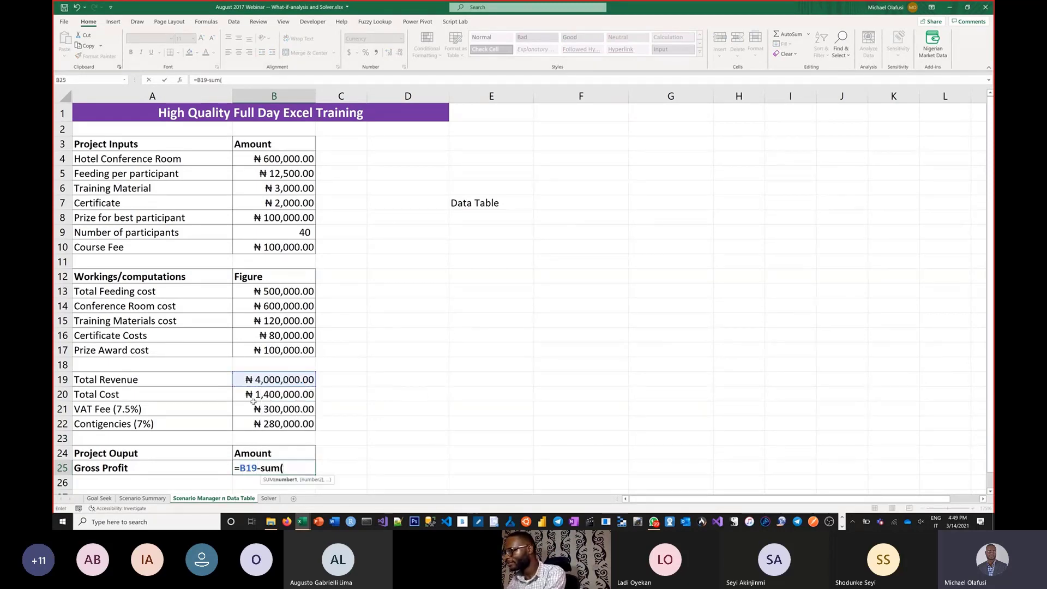
drag(254, 396, 256, 420)
text())
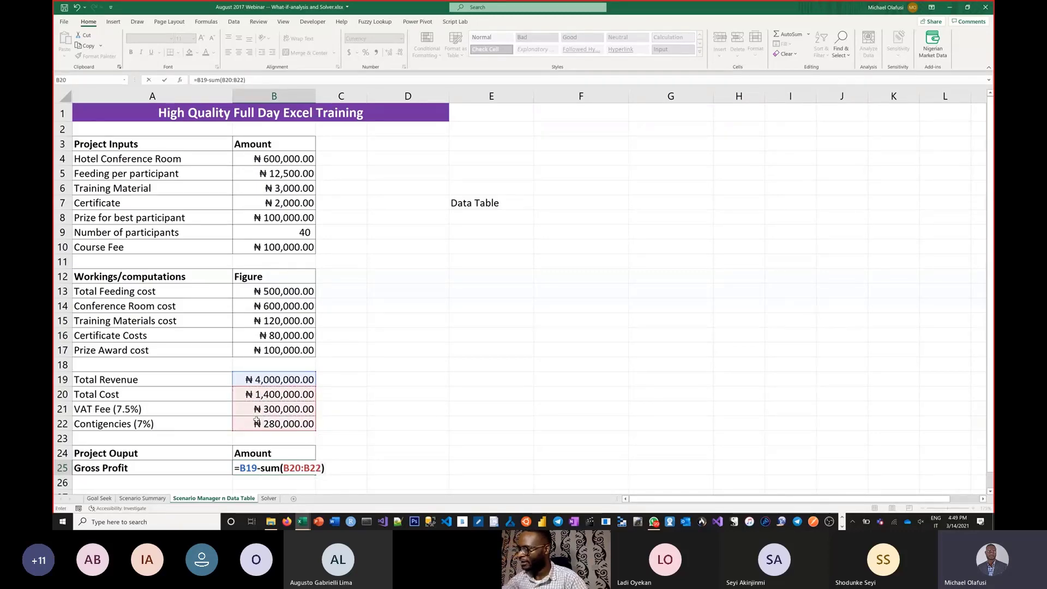
key(Return)
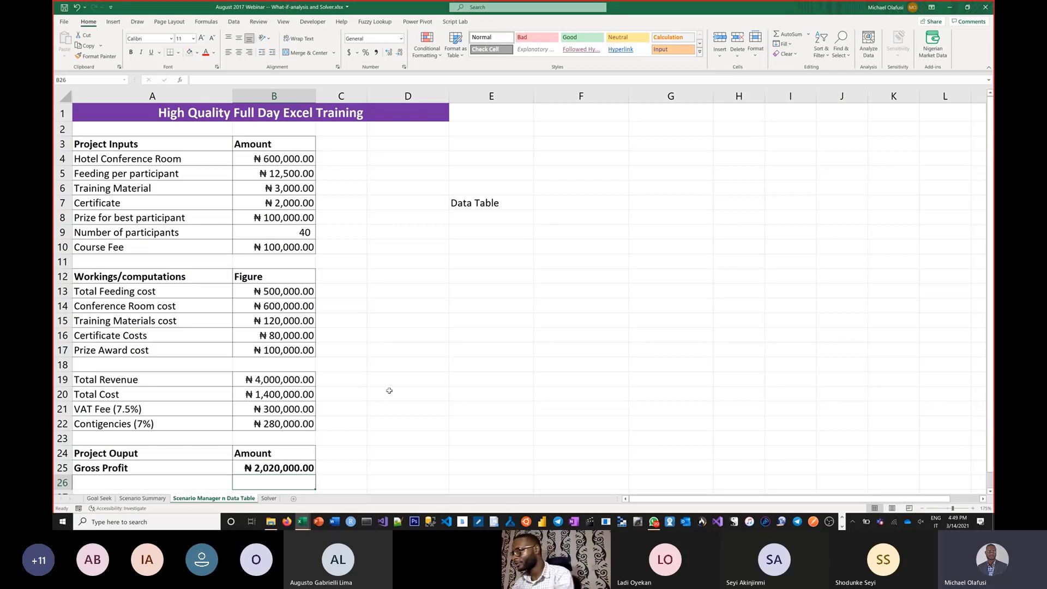
Step: Review the planning tools notes on the Goal Seek sheet, then return to the Scenario Manager n Data Table sheet
key(alt+Tab)
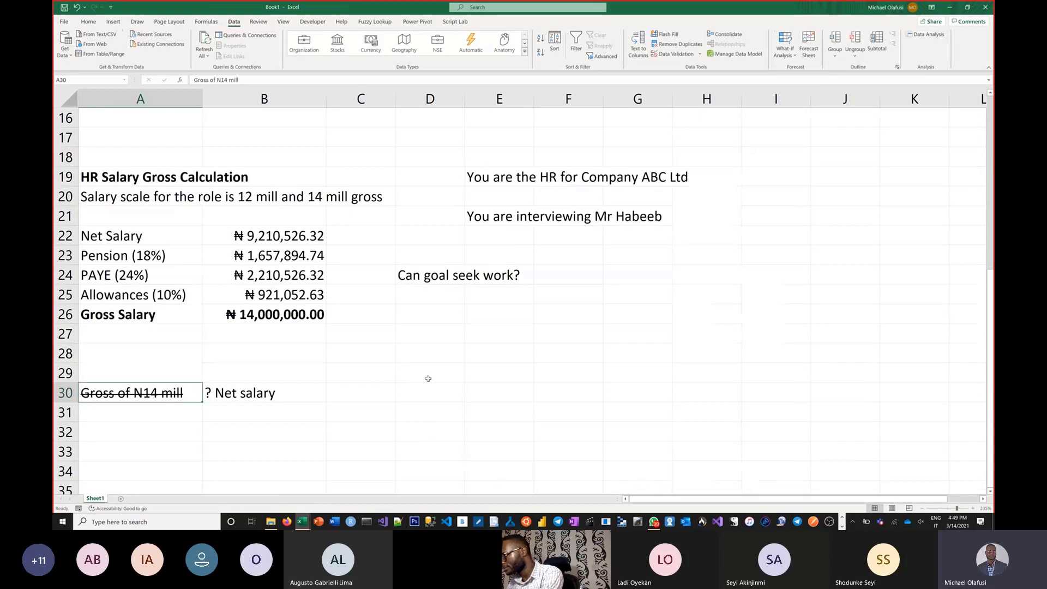
key(alt+Tab)
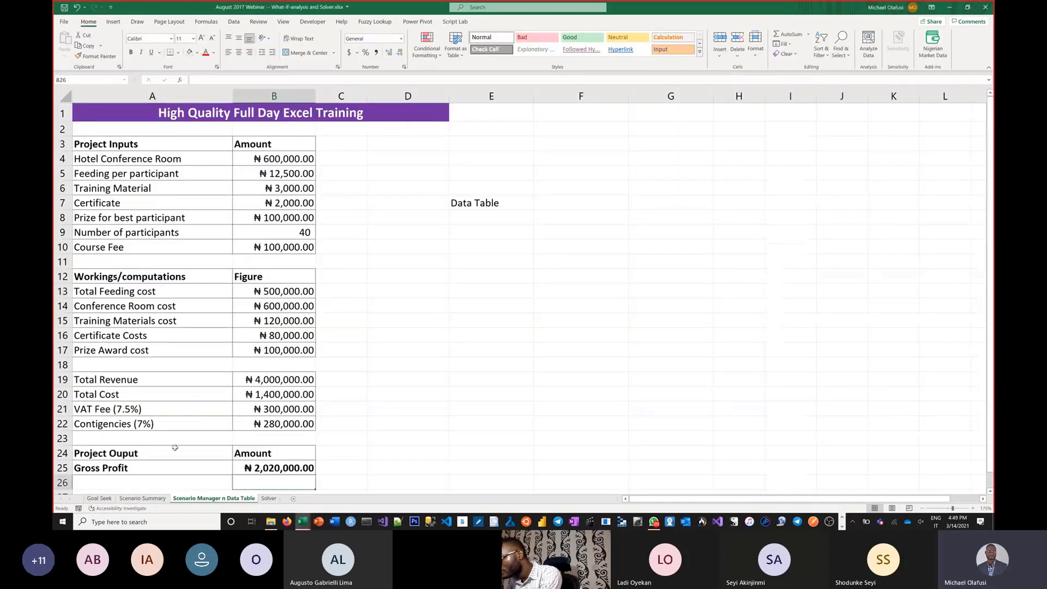
click(99, 499)
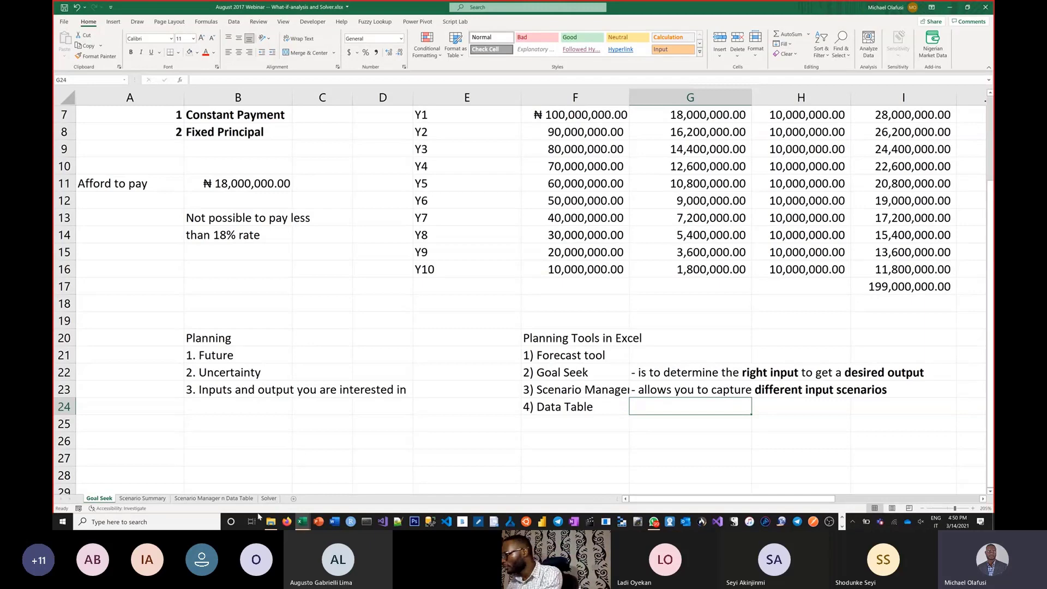
click(232, 499)
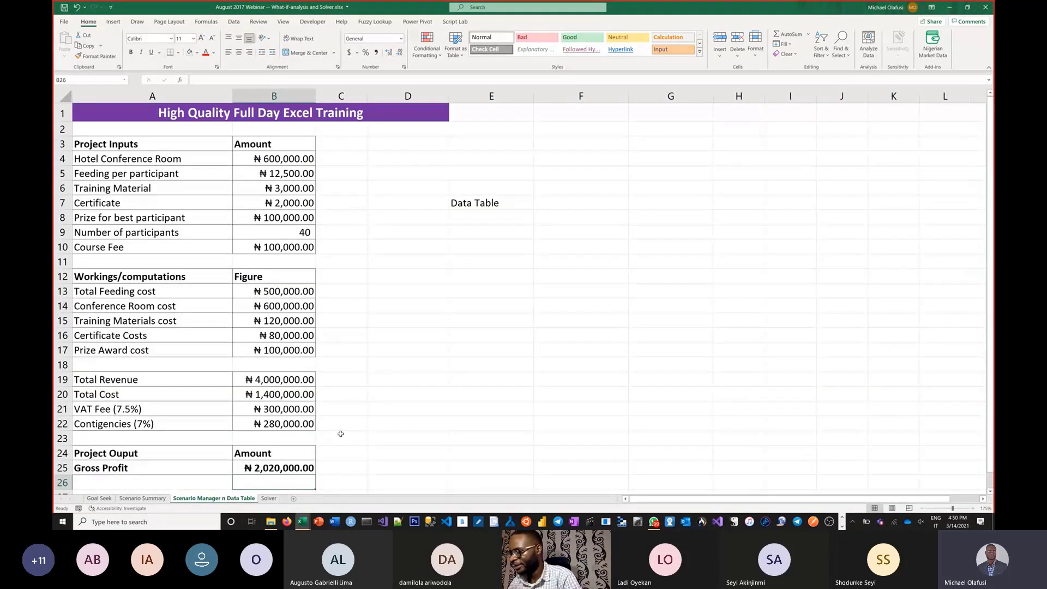
Step: Examine the project inputs one by one, from Hotel Conference Room in B4 to Number of participants in B9
click(256, 163)
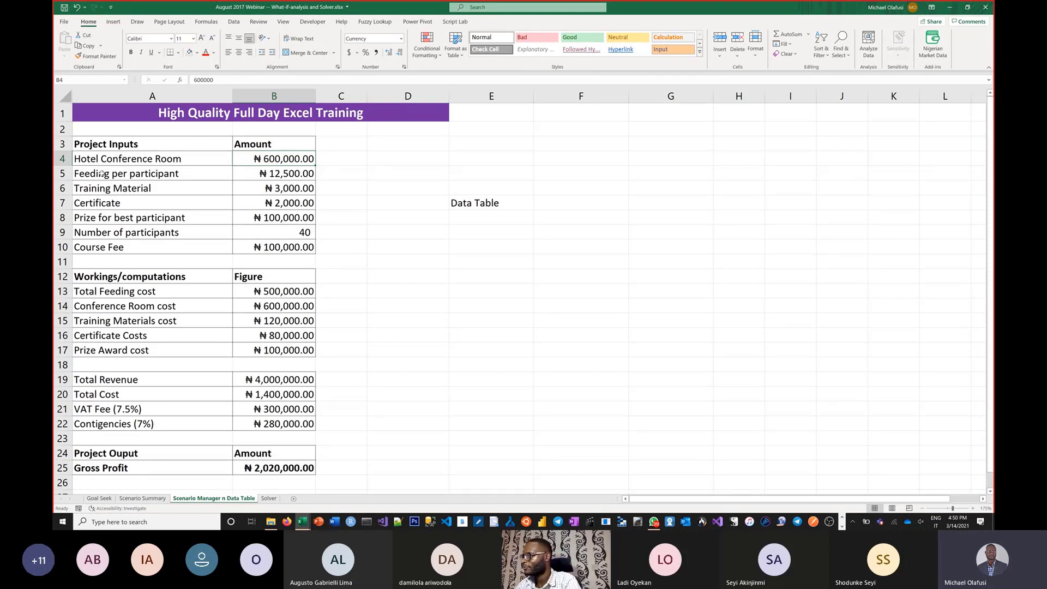
drag(117, 159, 277, 159)
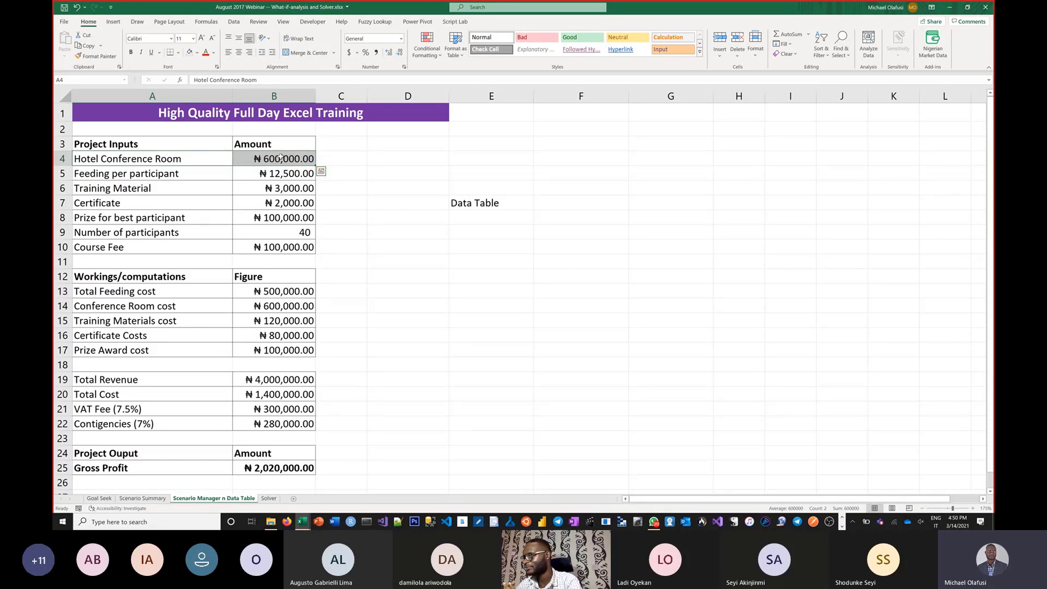
click(278, 158)
click(280, 171)
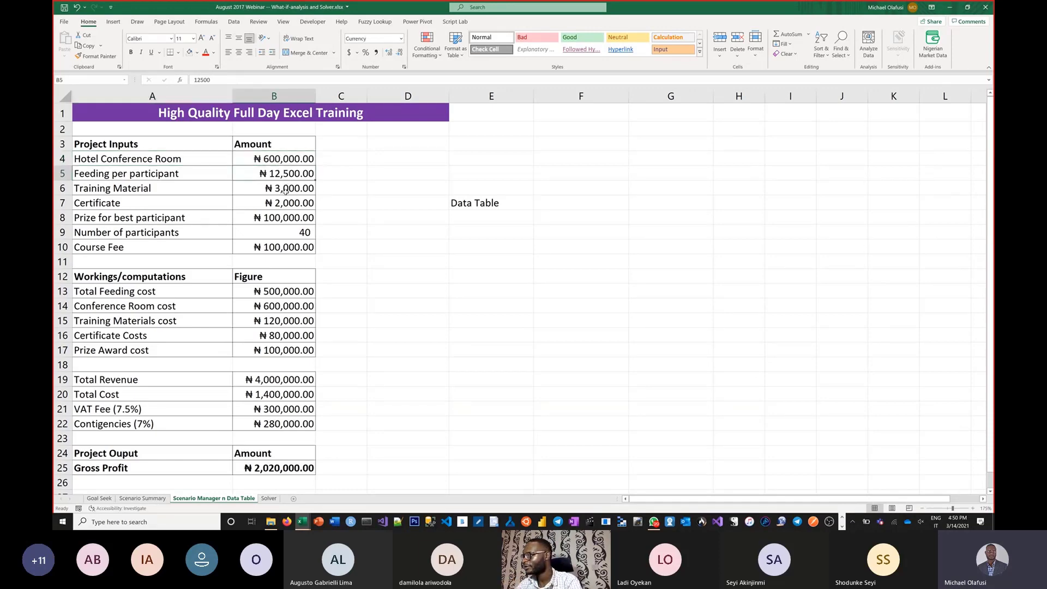
click(287, 190)
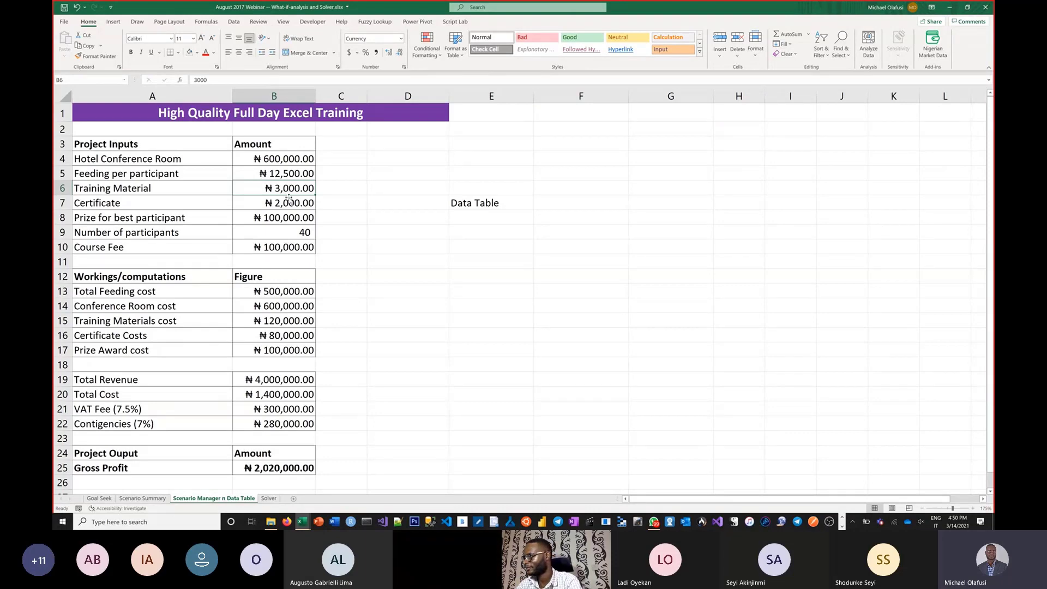
click(287, 204)
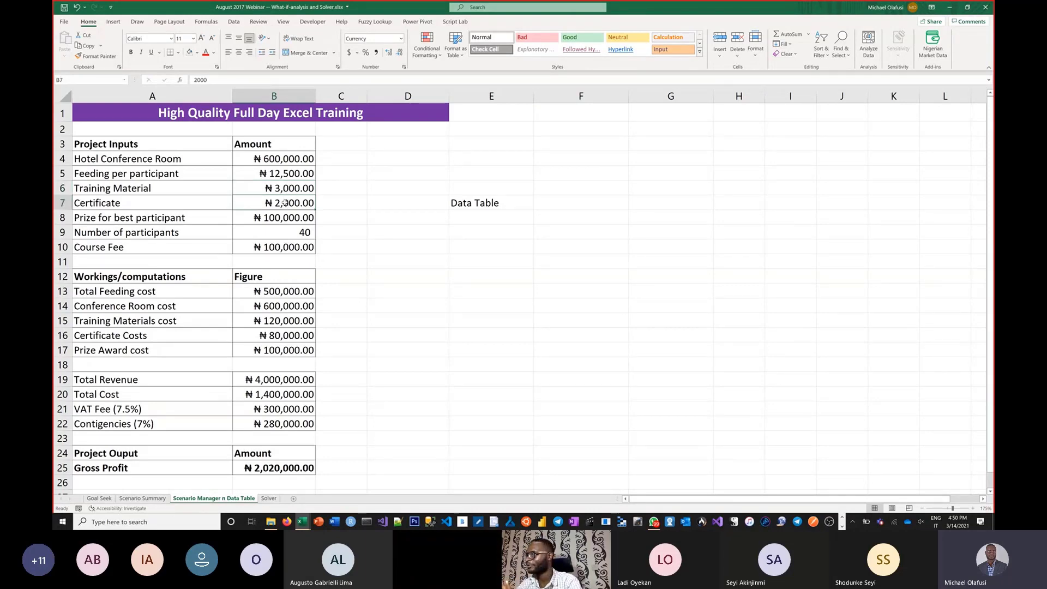
click(286, 217)
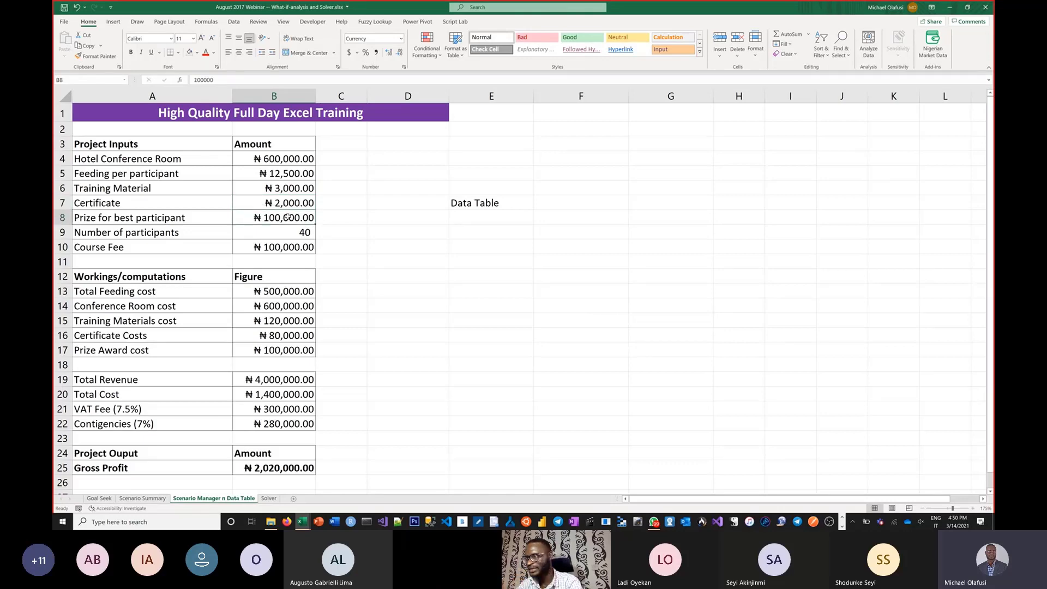
click(292, 232)
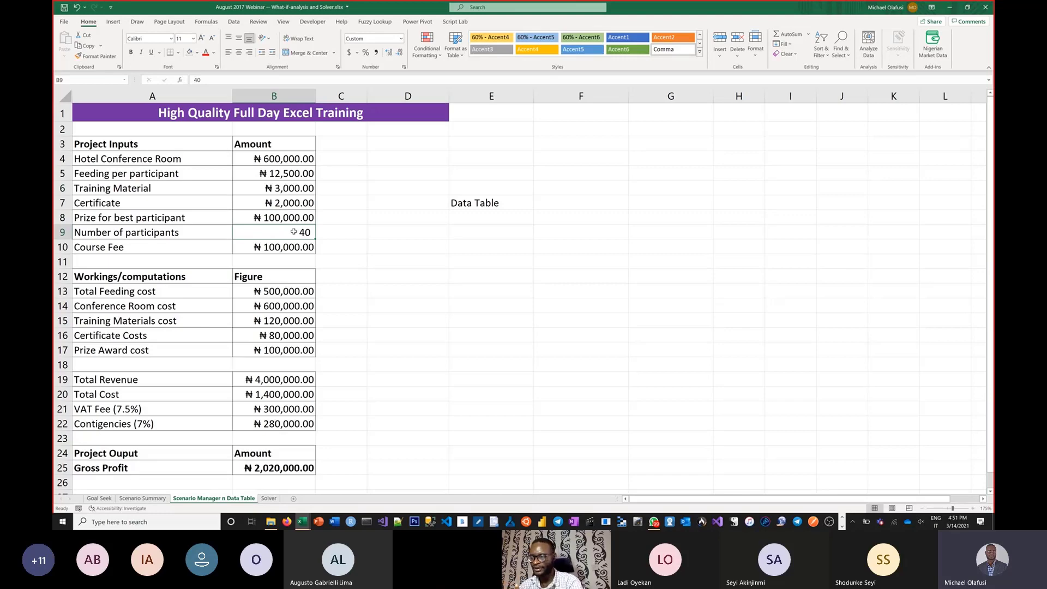
Step: Mark Number of participants and Course Fee as uncertain inputs with a "?" in C9 and C10
click(353, 233)
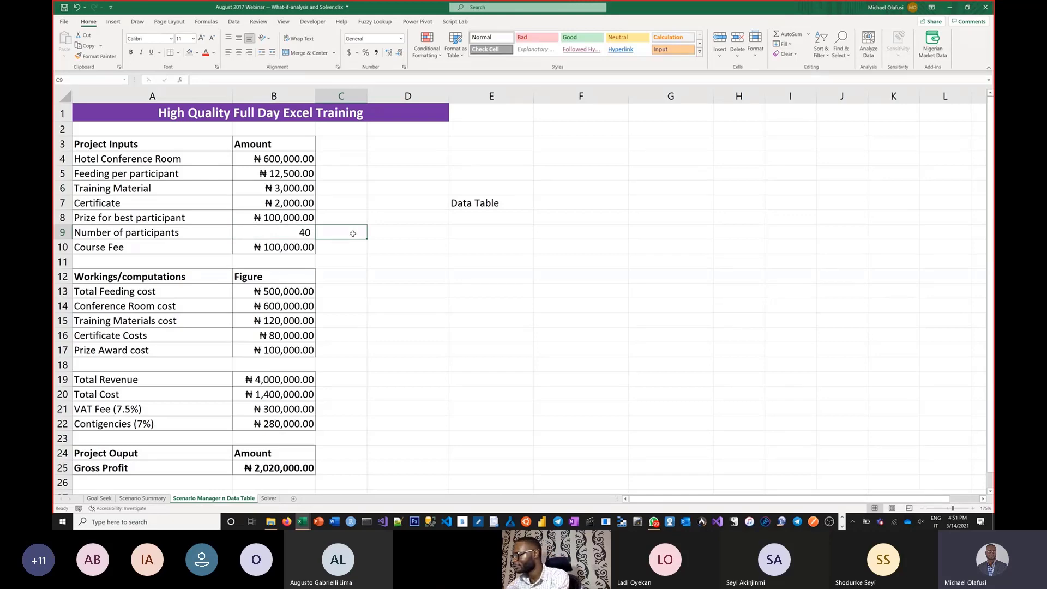
text(?)
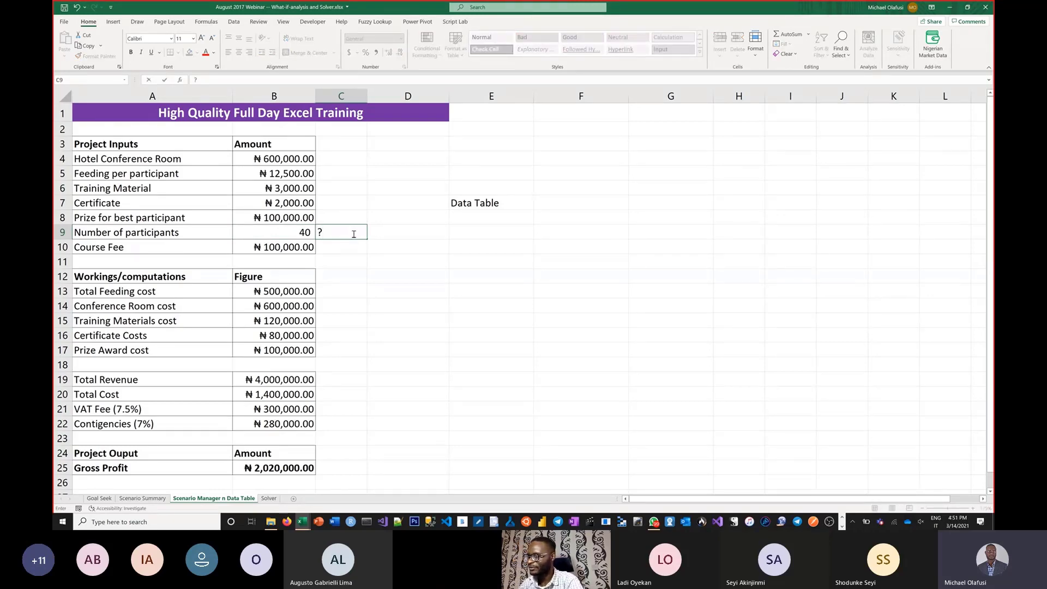
key(Return)
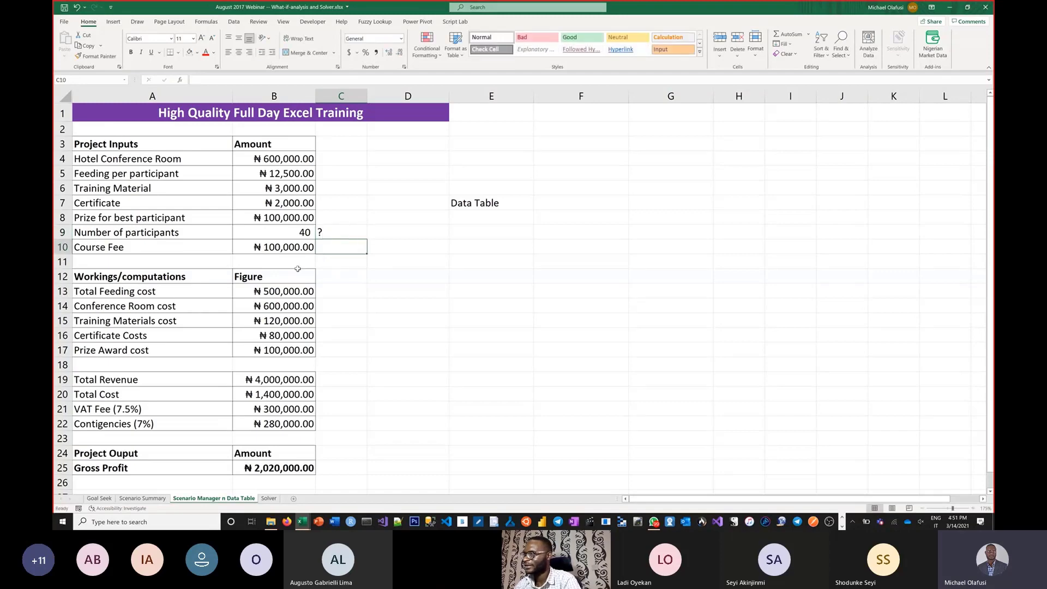
click(298, 247)
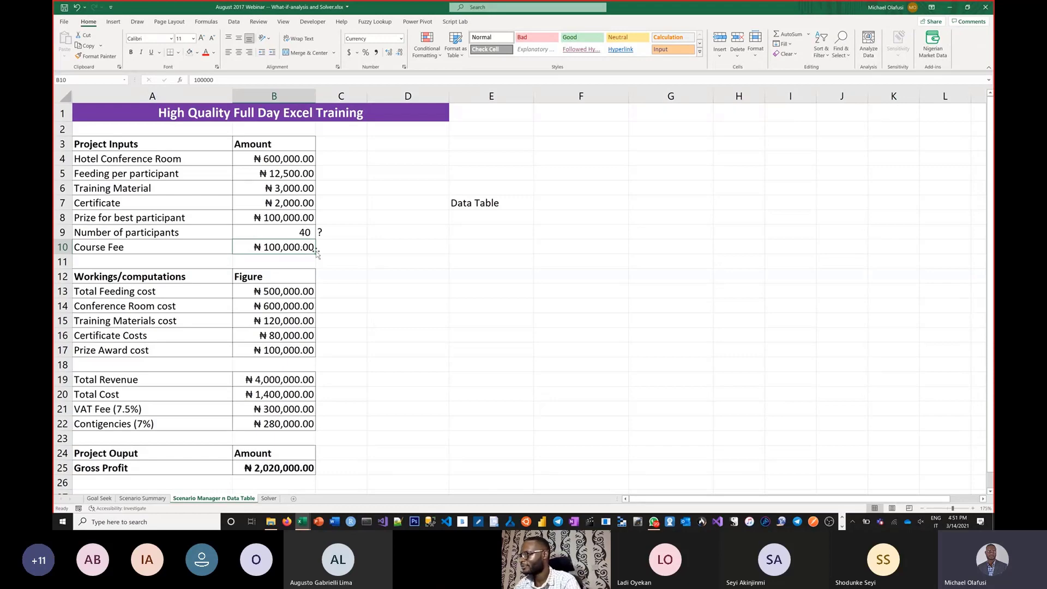
click(334, 249)
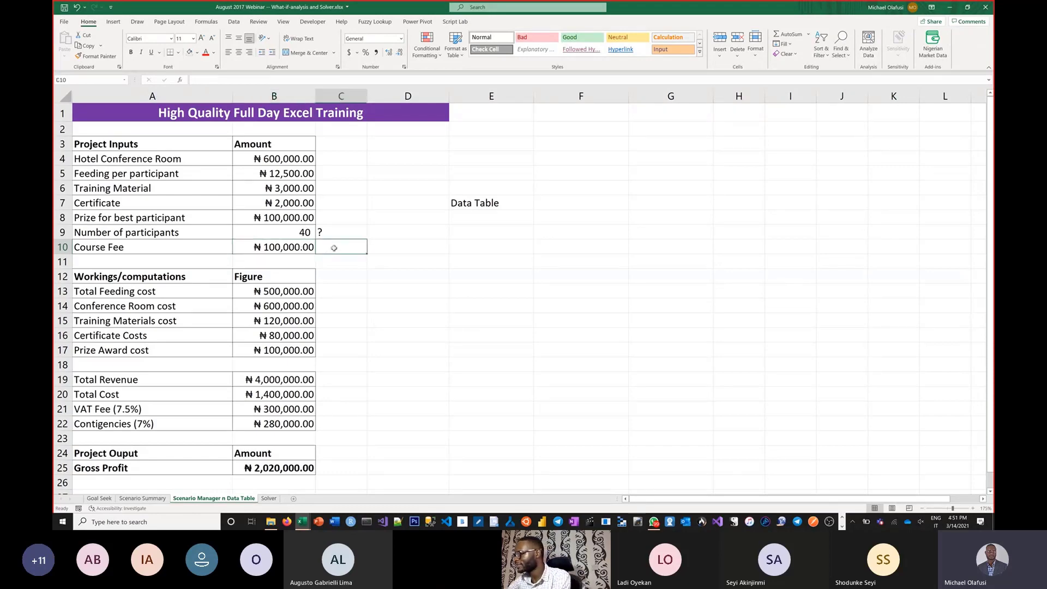
text(?)
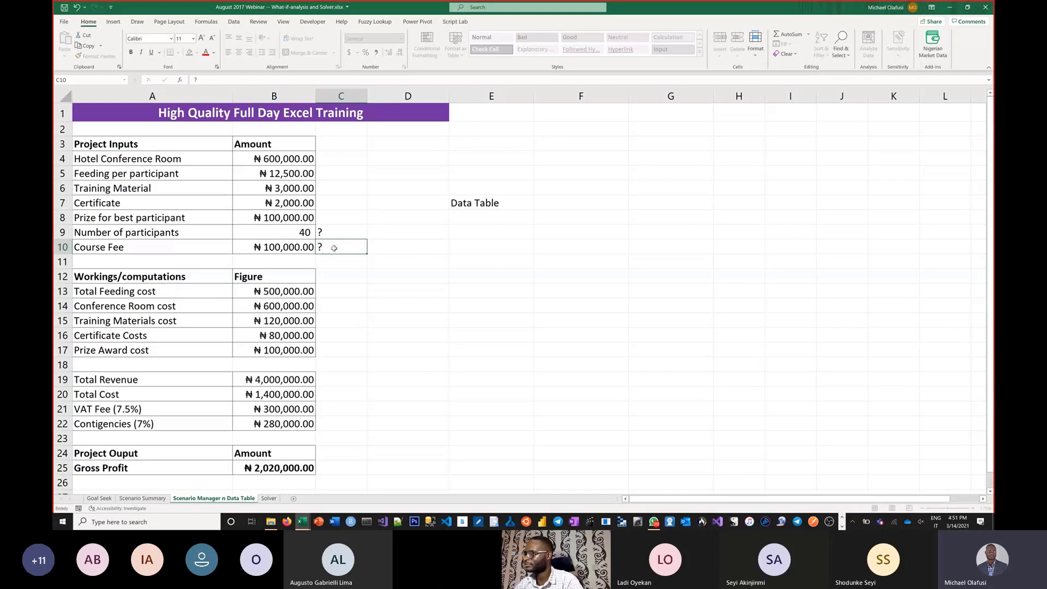
key(Return)
Step: Shade the Number of participants and Course Fee values in B9:B10 with a light blue fill
drag(300, 234, 302, 246)
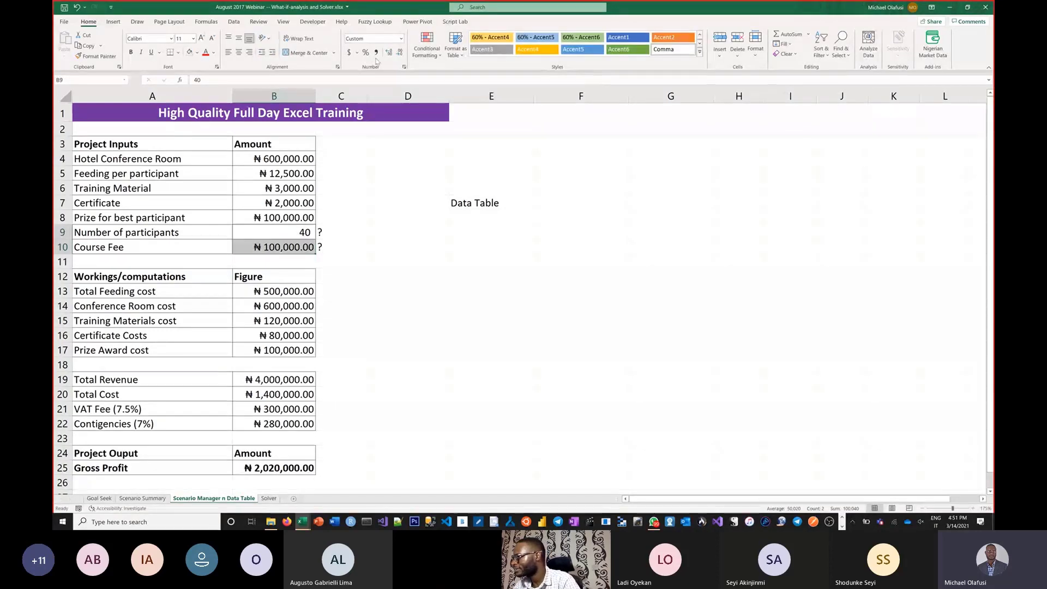
click(197, 53)
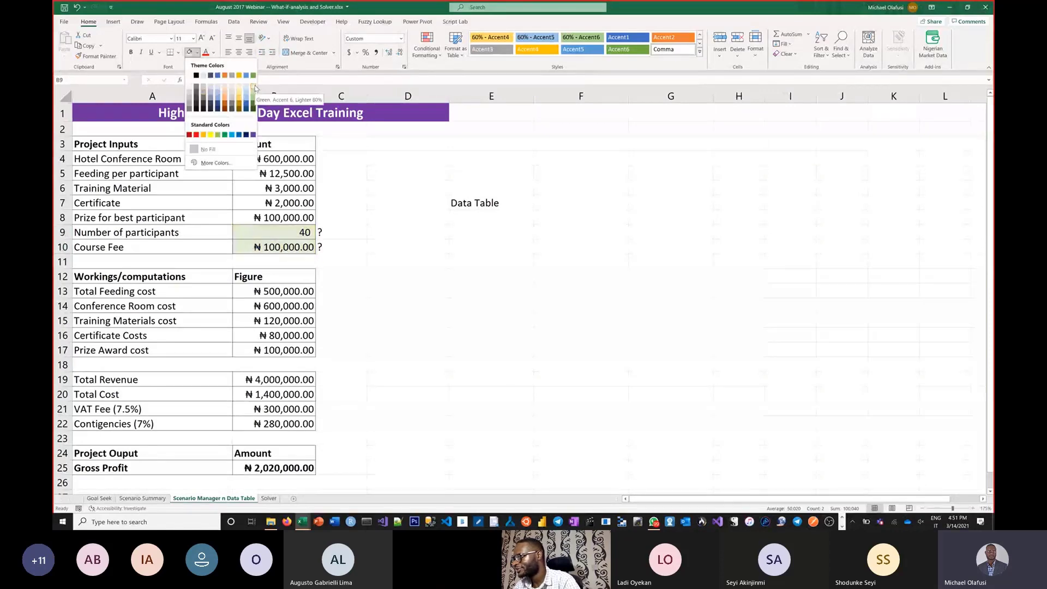
click(220, 89)
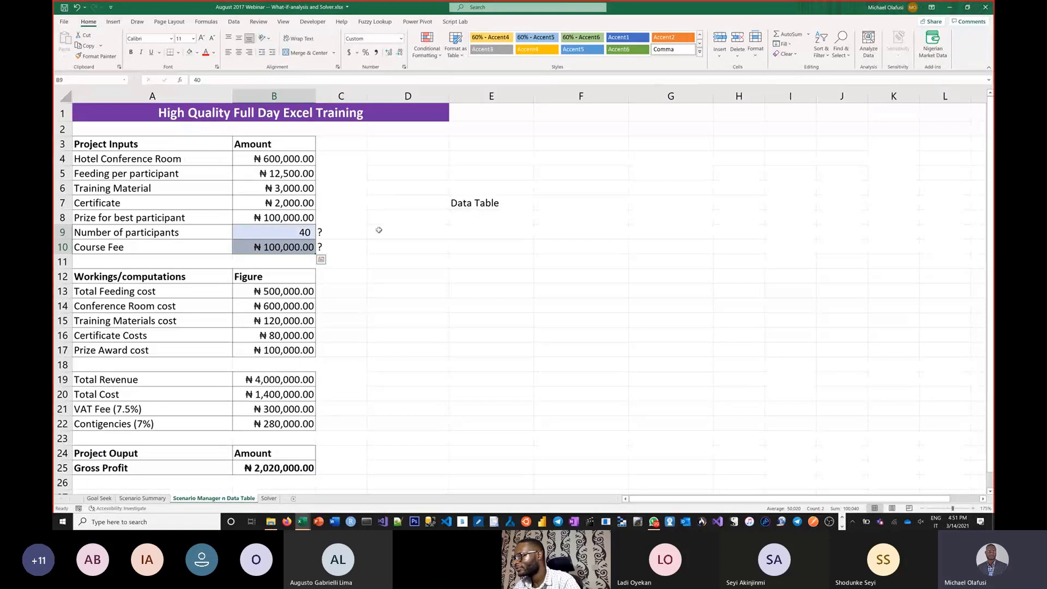
Step: Enter the note "Different scenarios for this" in D9 and copy it down to D10
click(378, 231)
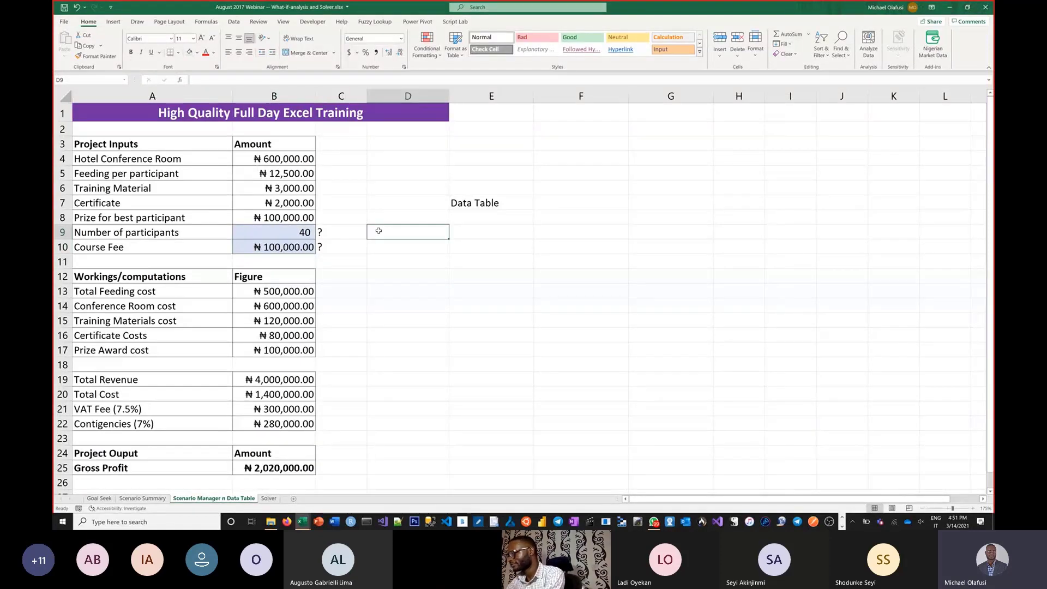
text(Differn)
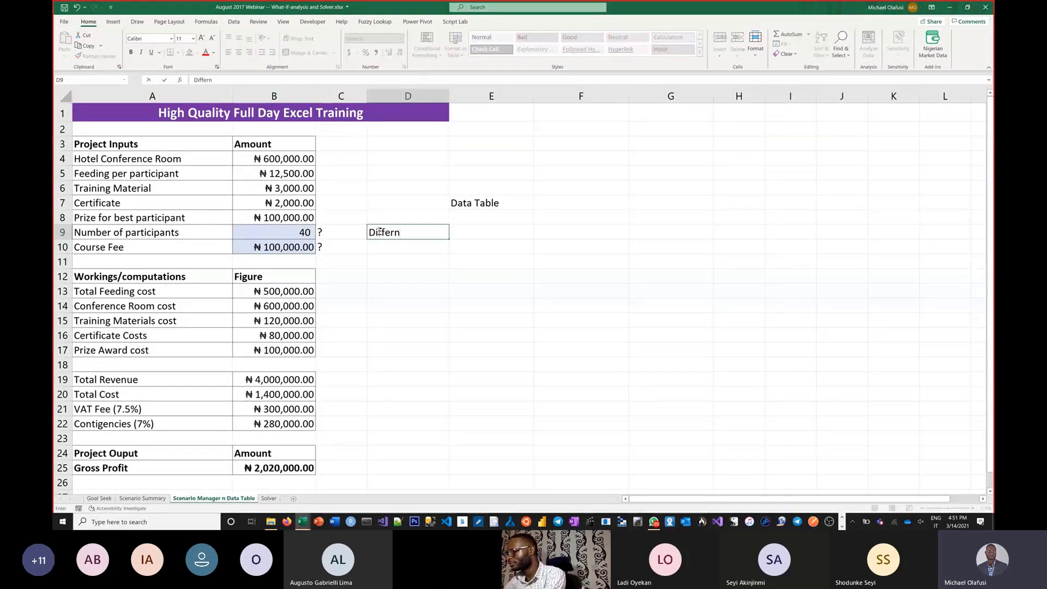
key(BackSpace)
text(ent)
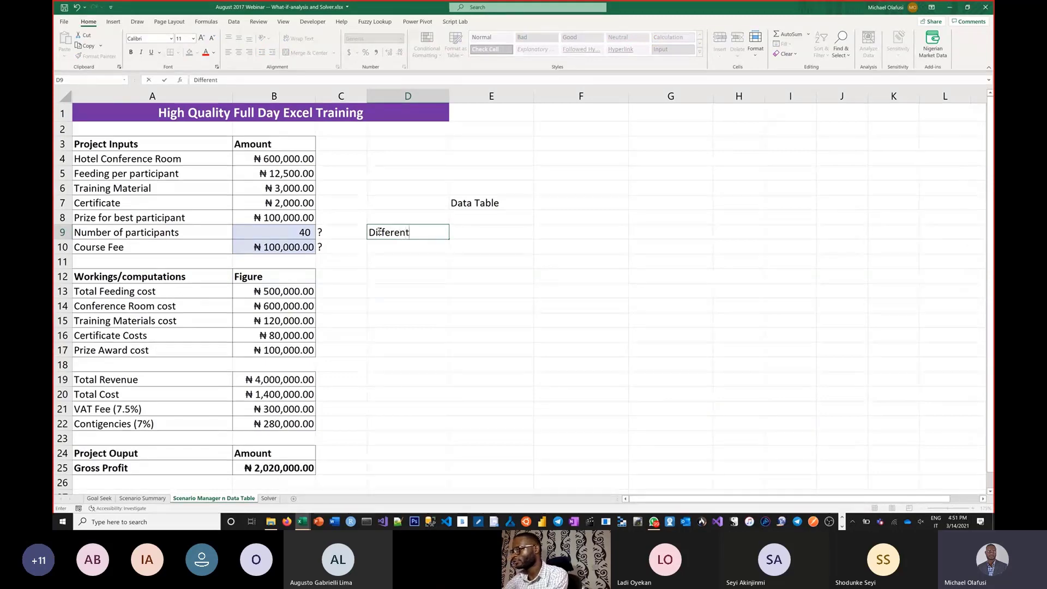
text(scea)
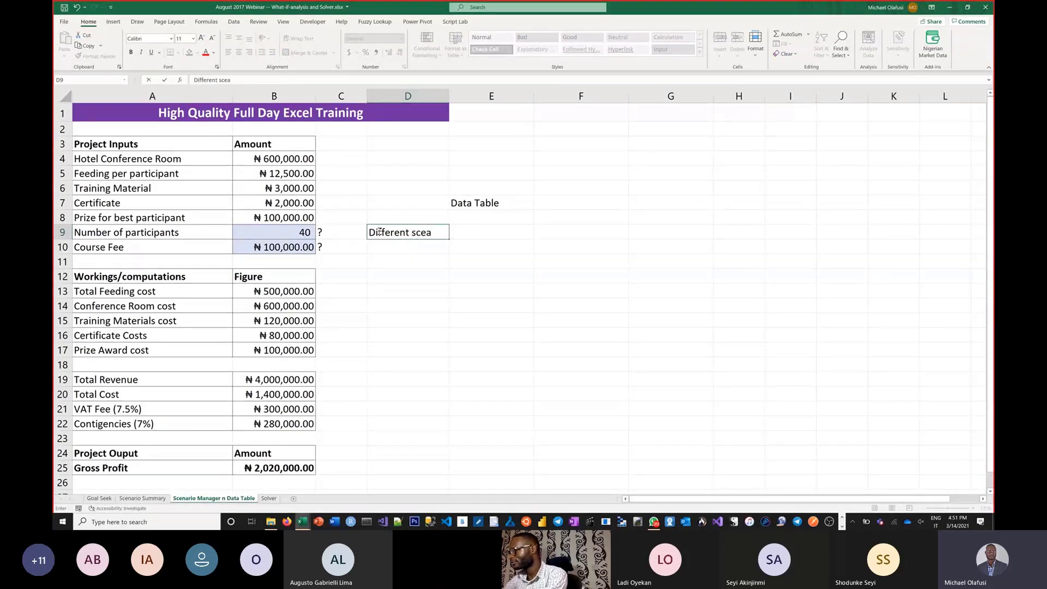
key(BackSpace)
text(narios)
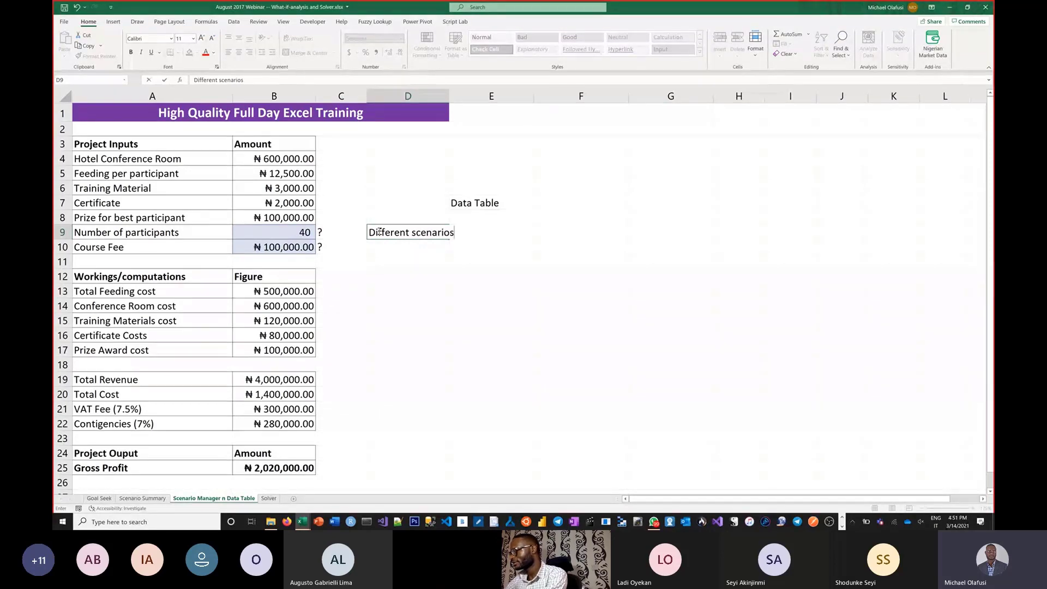
text( for this)
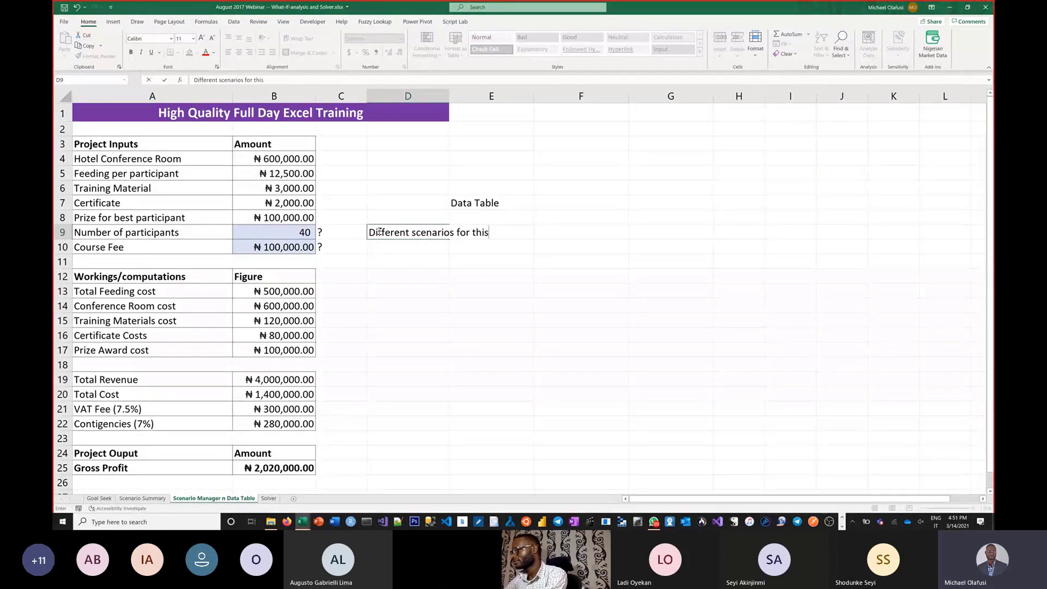
key(Return)
key(ctrl+d)
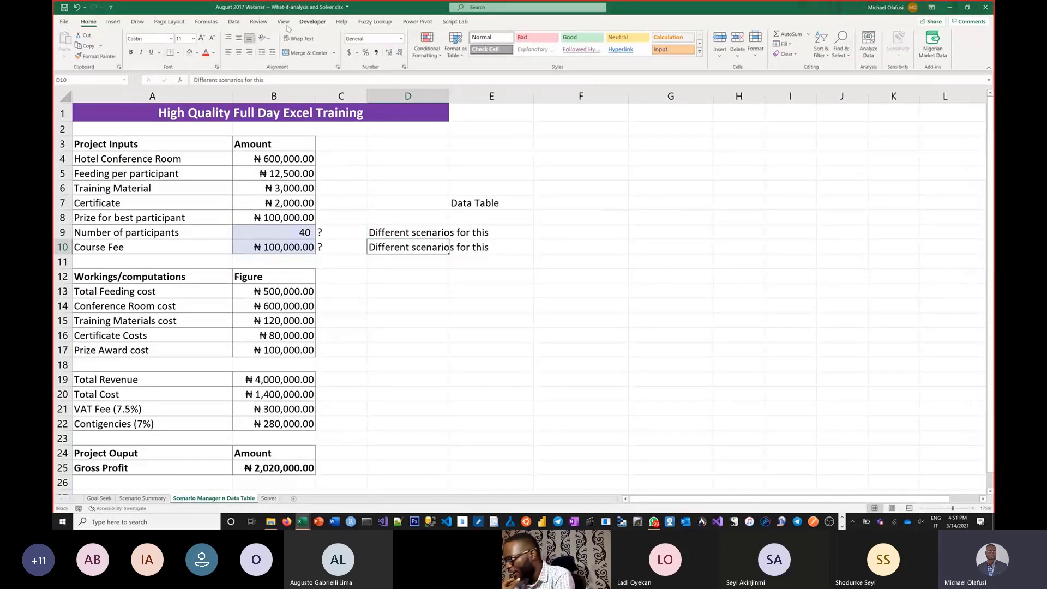
Step: Delete the existing Best Case, Likely Case and Worst Case scenarios in Scenario Manager
click(234, 22)
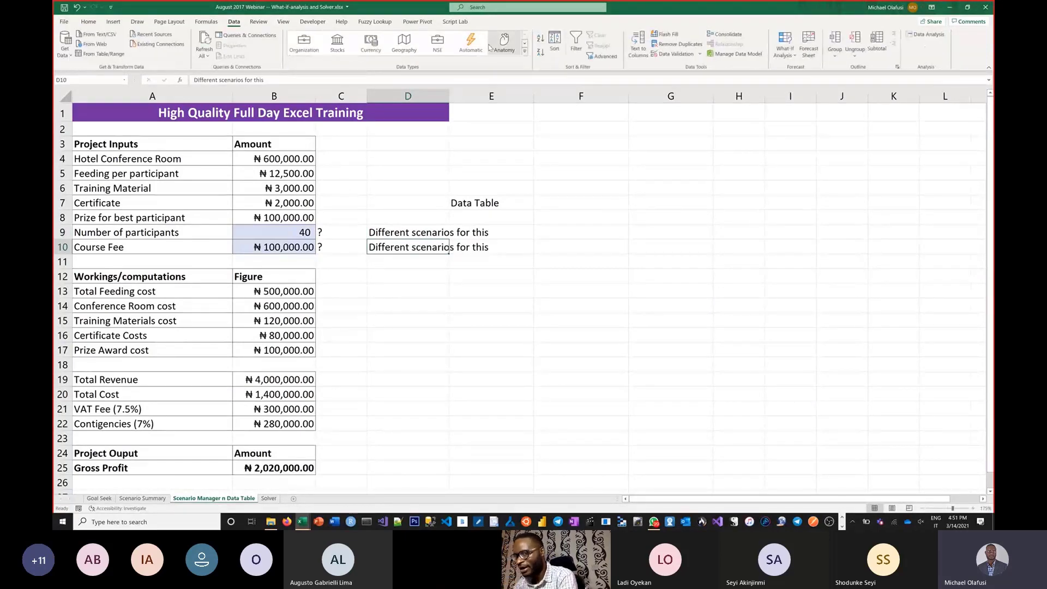
click(792, 58)
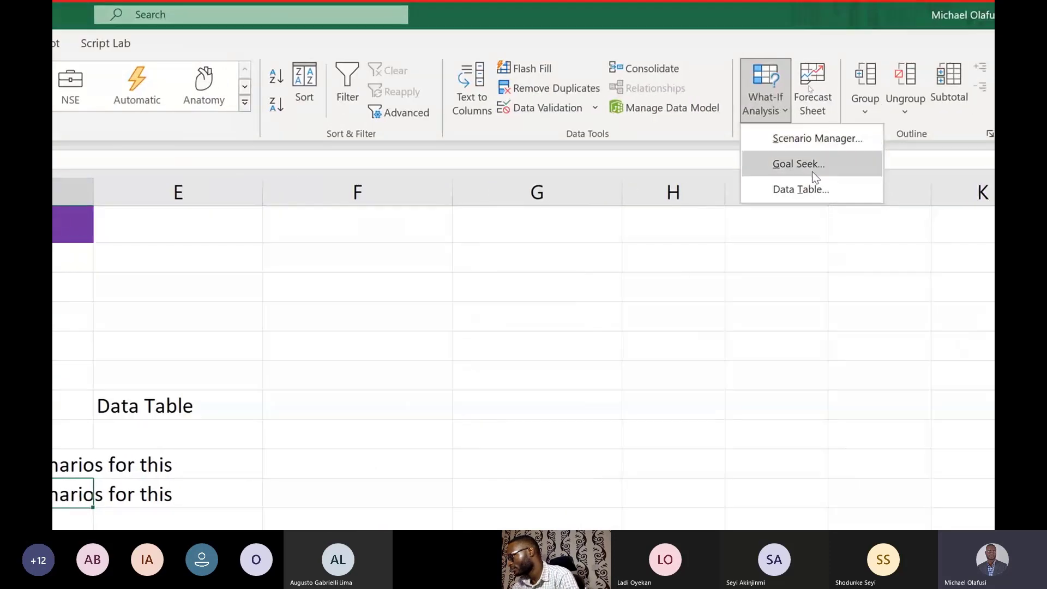
click(827, 138)
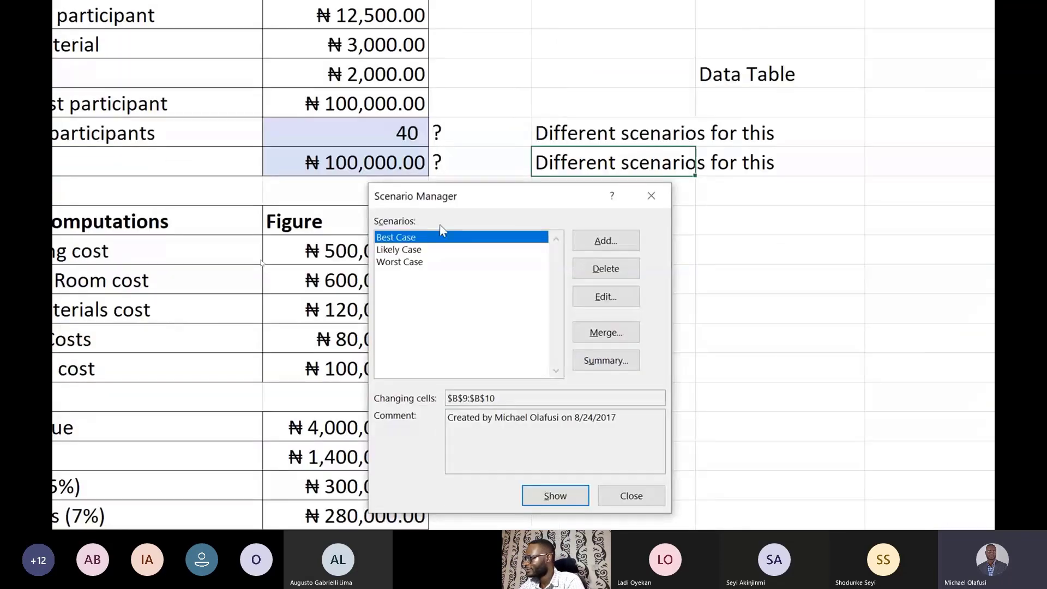
click(755, 268)
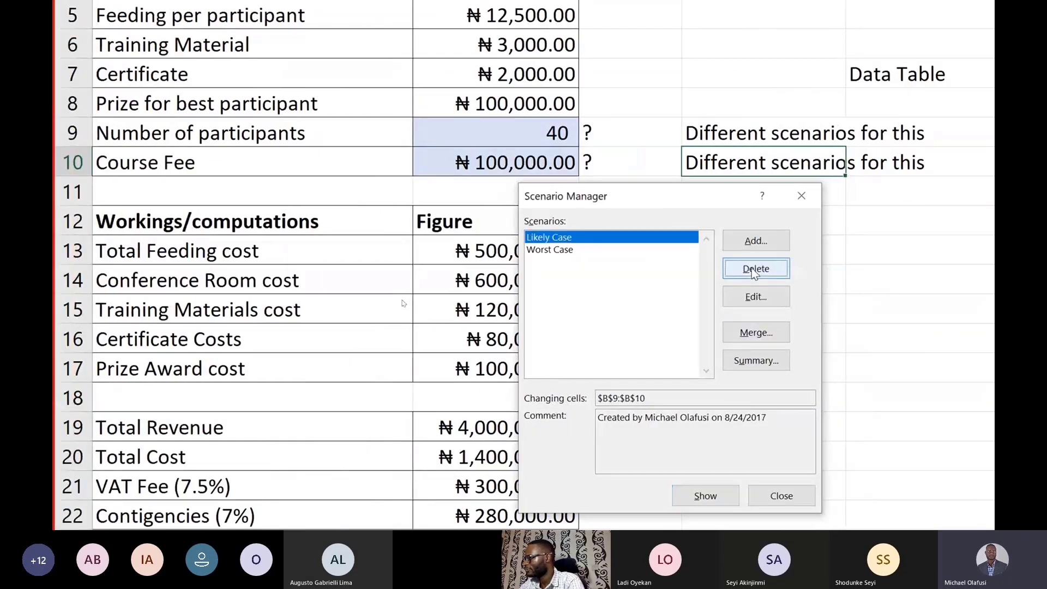
click(753, 268)
click(752, 267)
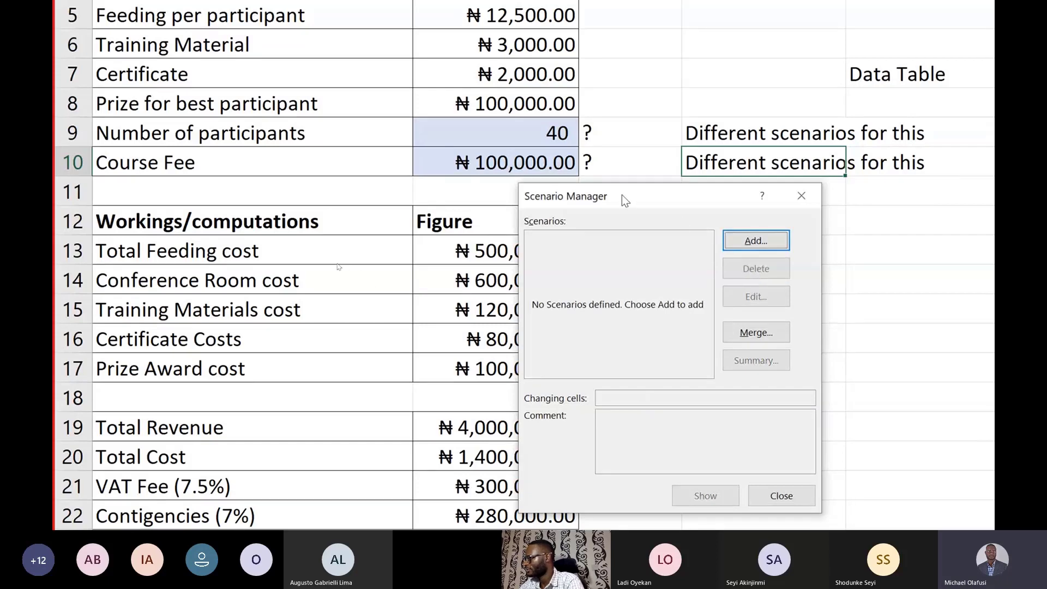
Step: Start a new scenario in Scenario Manager and name it "MD Scenario"
drag(622, 197, 742, 177)
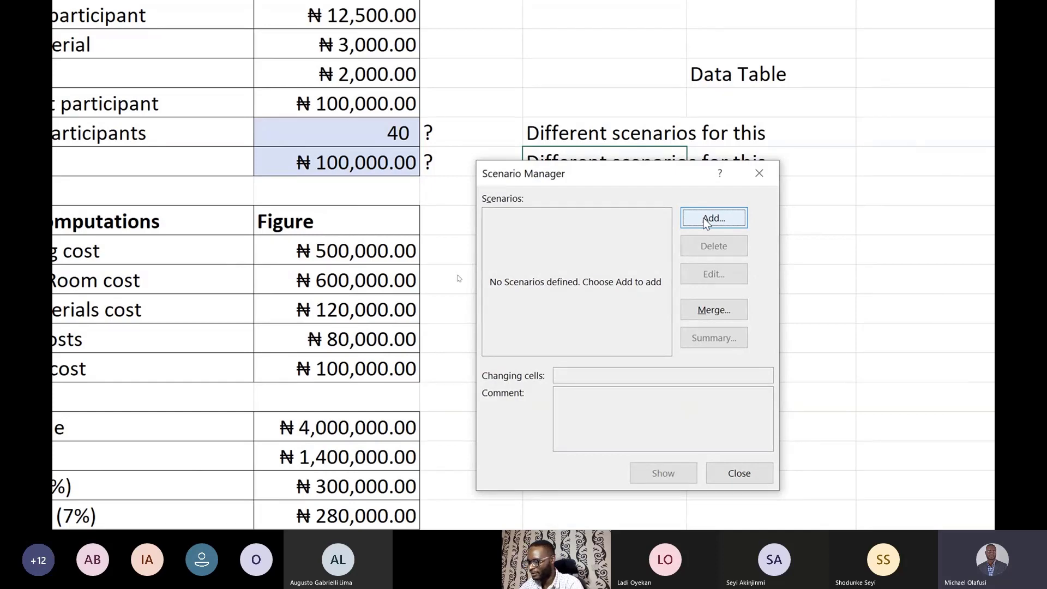
click(711, 218)
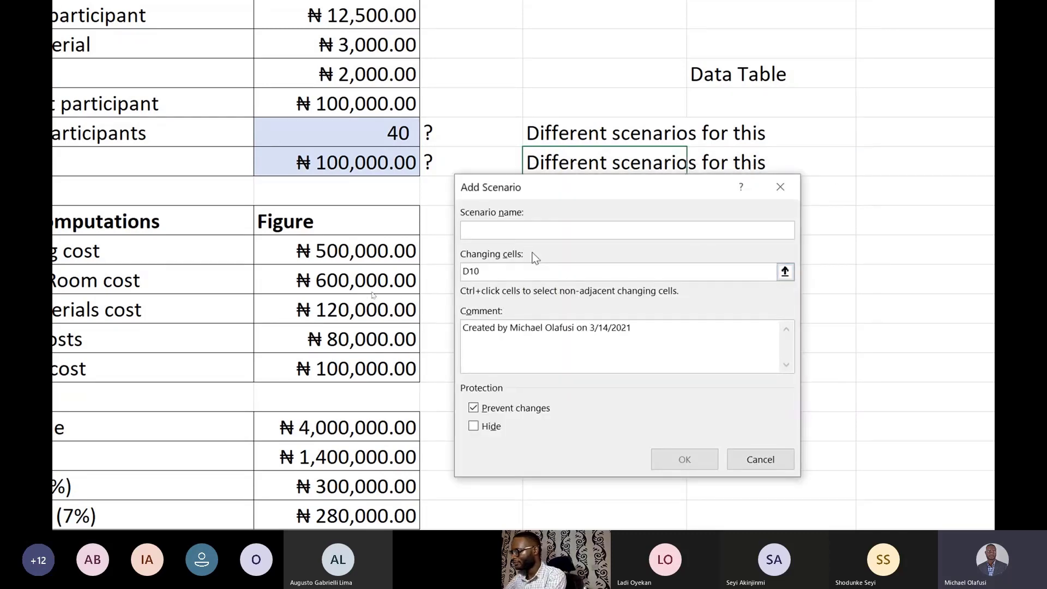
text(Best Case)
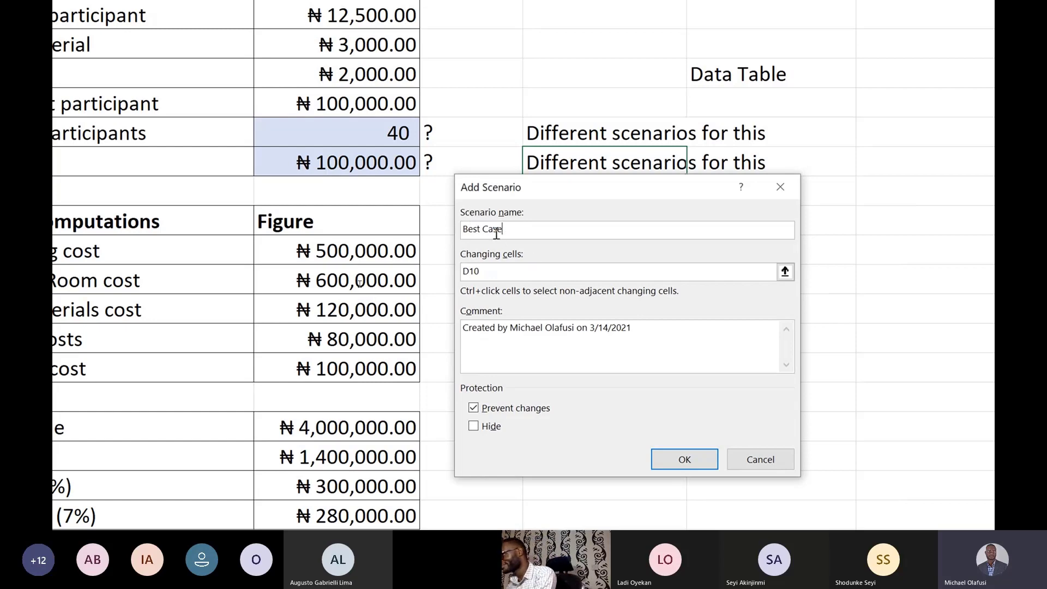
drag(501, 230, 463, 228)
text(M)
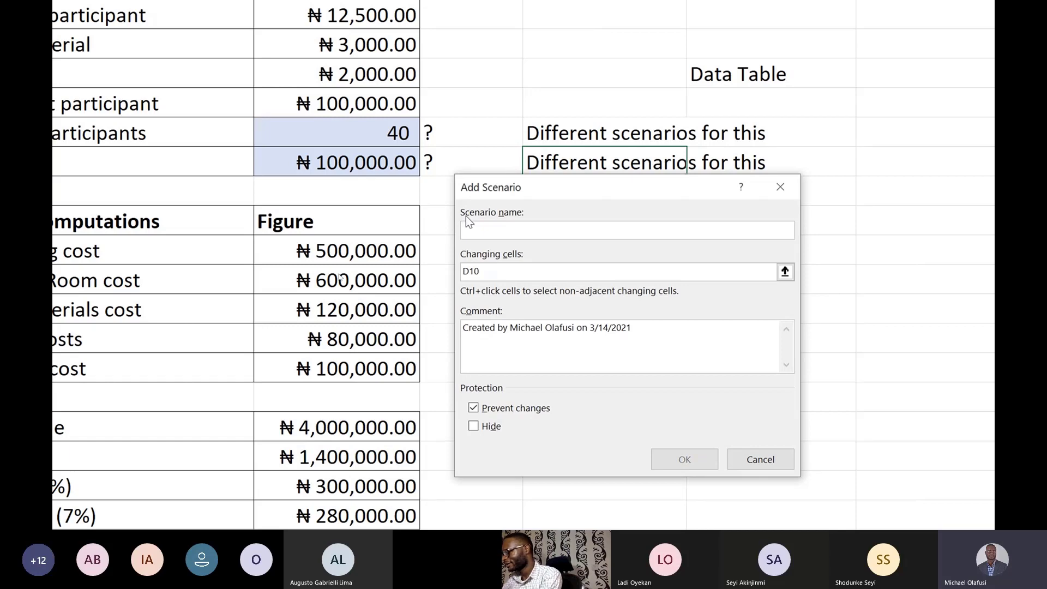
text(D )
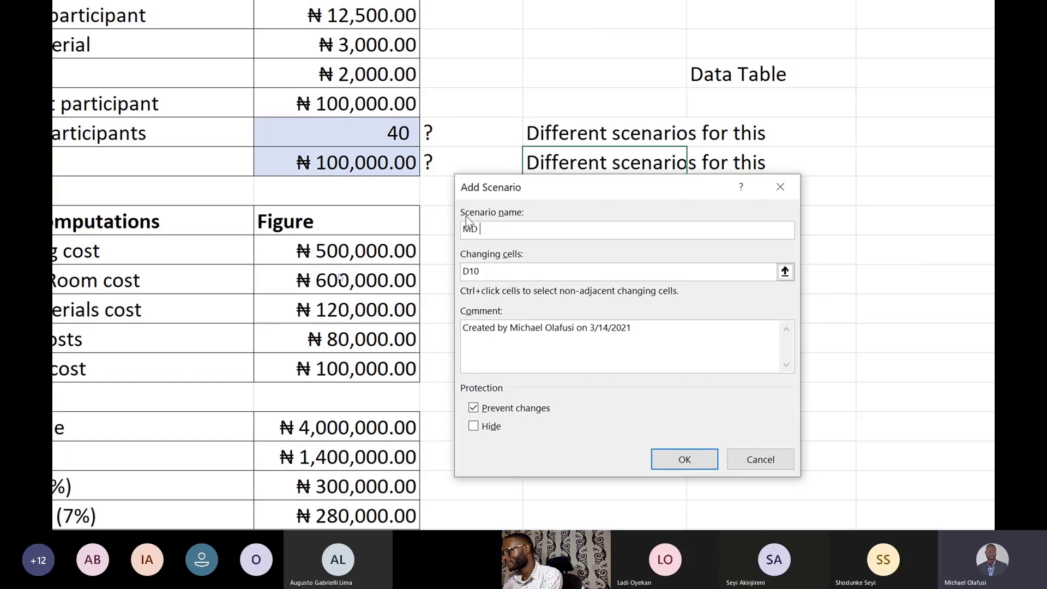
text(Scenario)
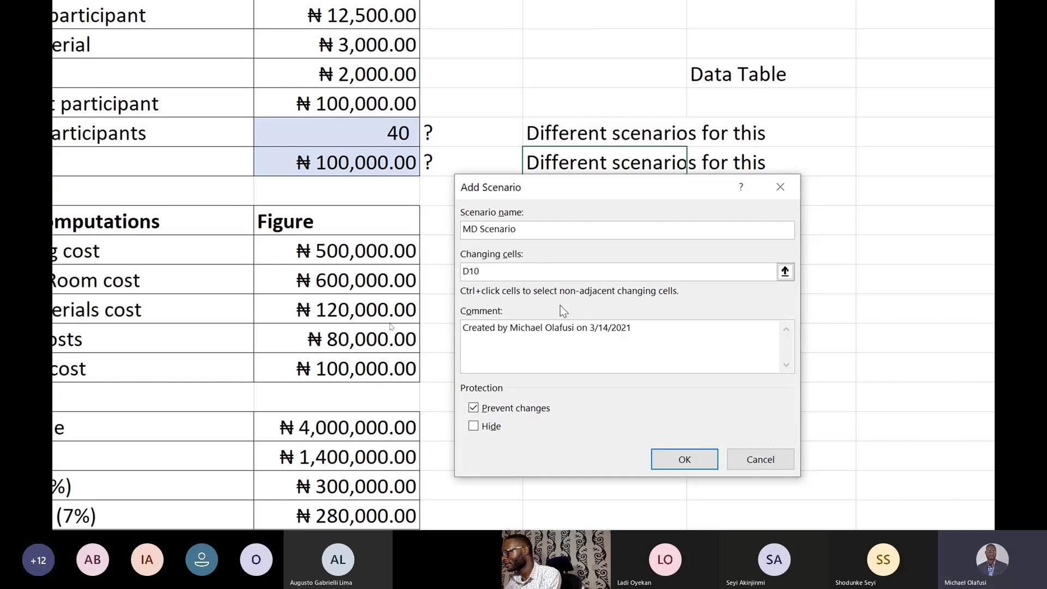
Step: Set the MD Scenario's changing cells to B9:B10 and accept 40 participants and a course fee of 100000
drag(498, 269, 461, 270)
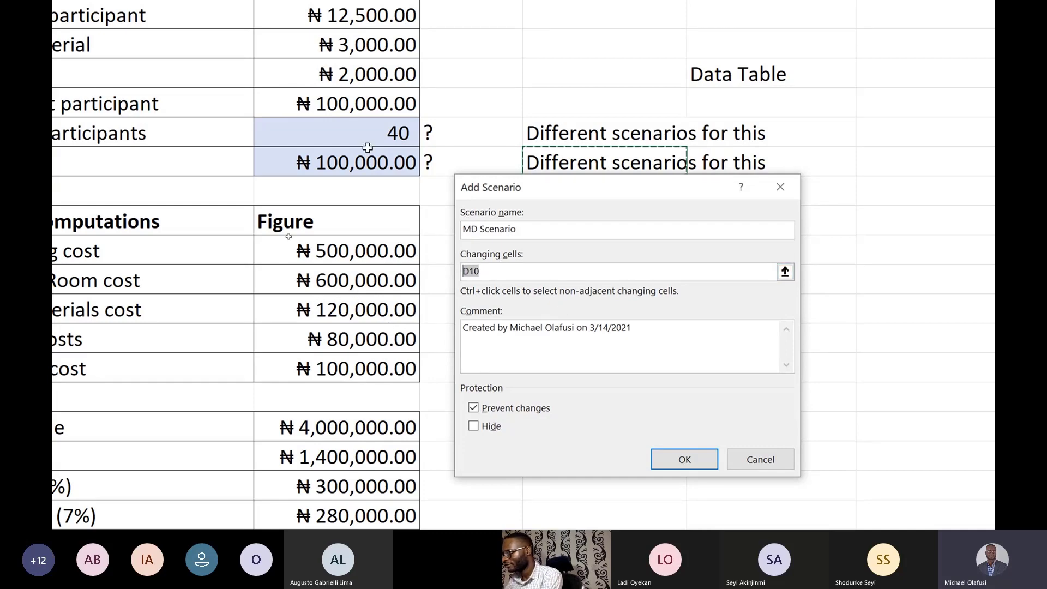
drag(365, 134, 366, 160)
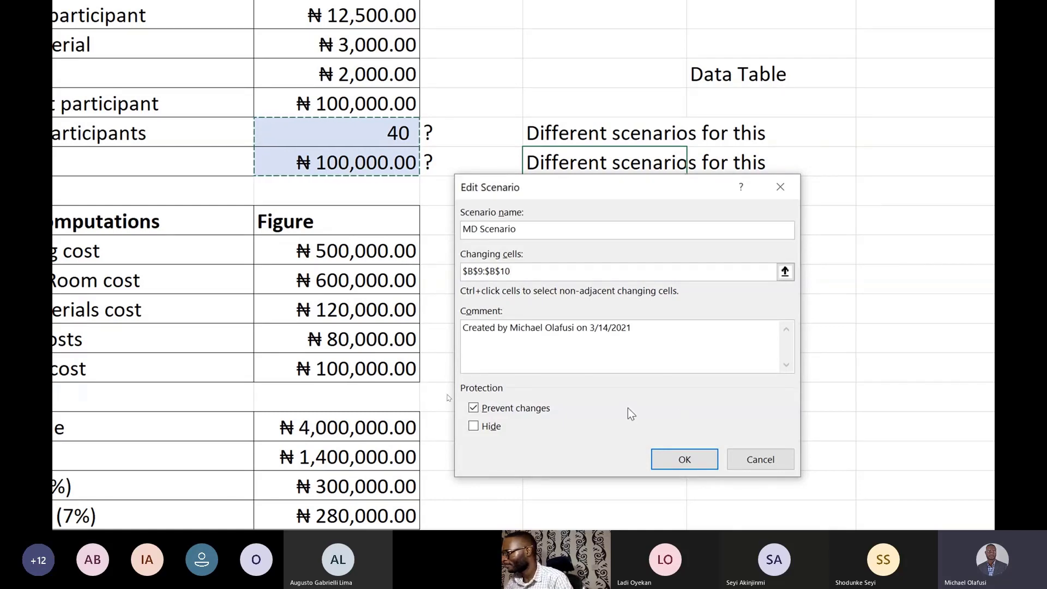
click(685, 452)
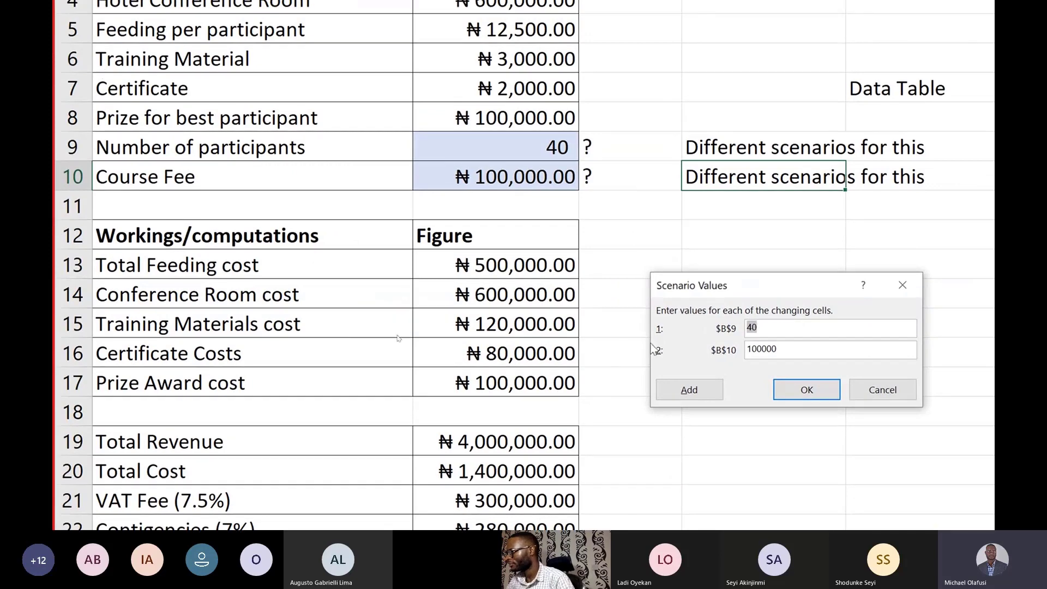
click(705, 391)
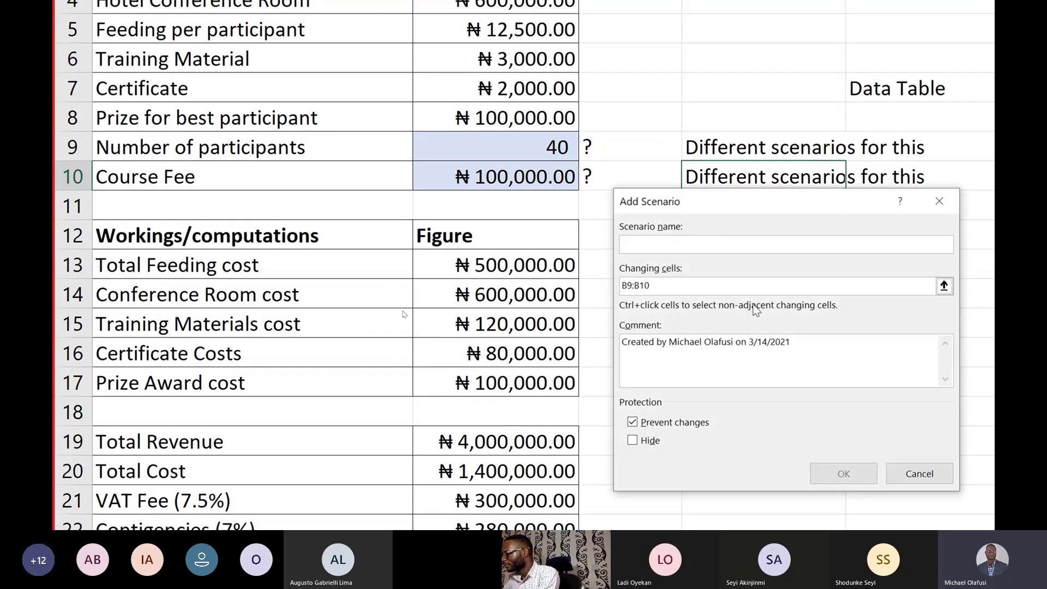
Step: Name the second scenario "Sales Guys Scenarios", using B9:B10 as its changing cells
text(Sa)
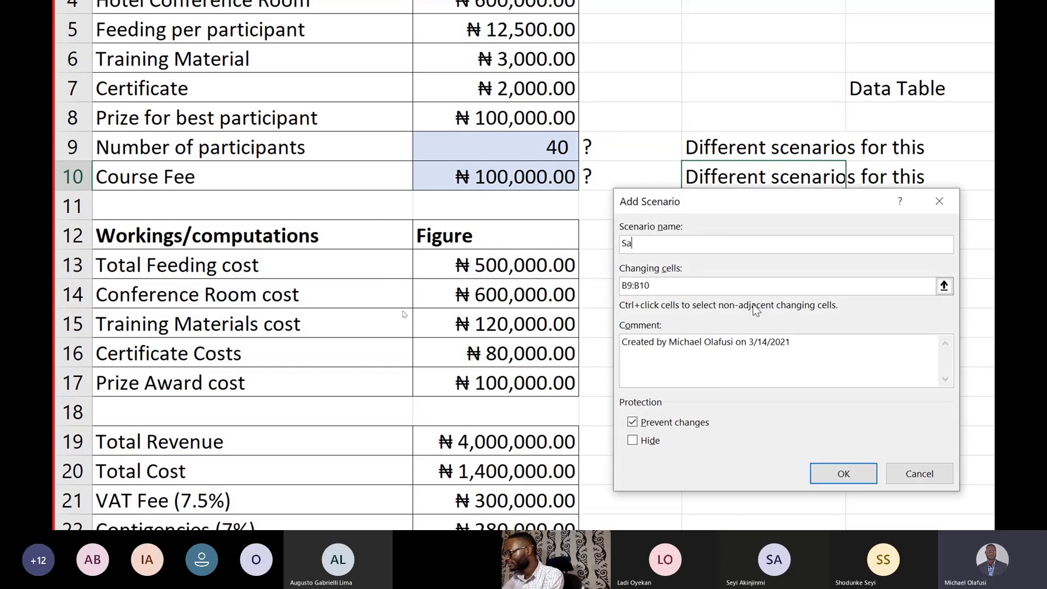
text(les F)
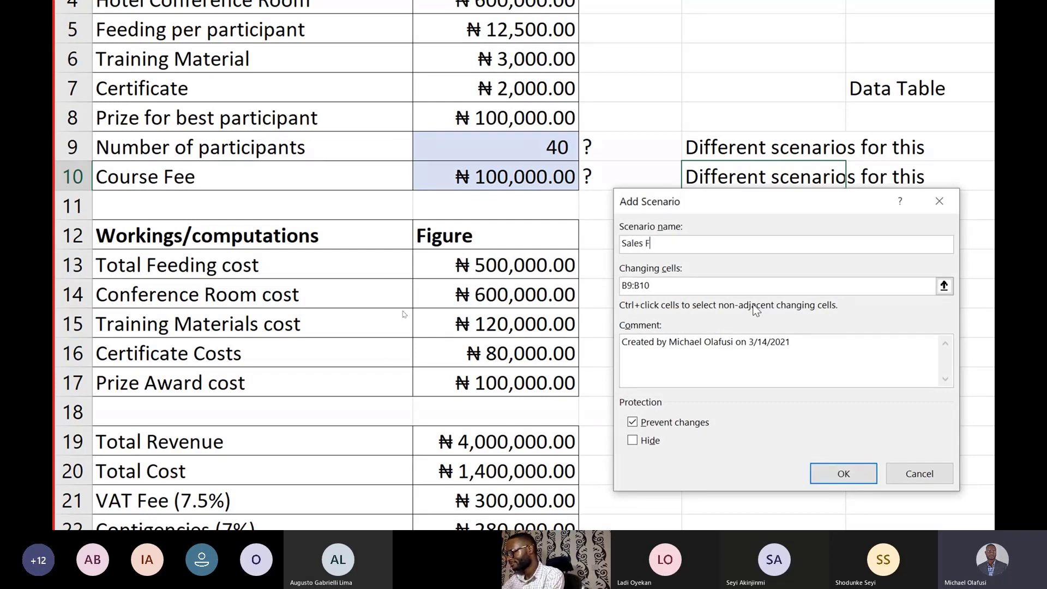
key(BackSpace)
text(Guys )
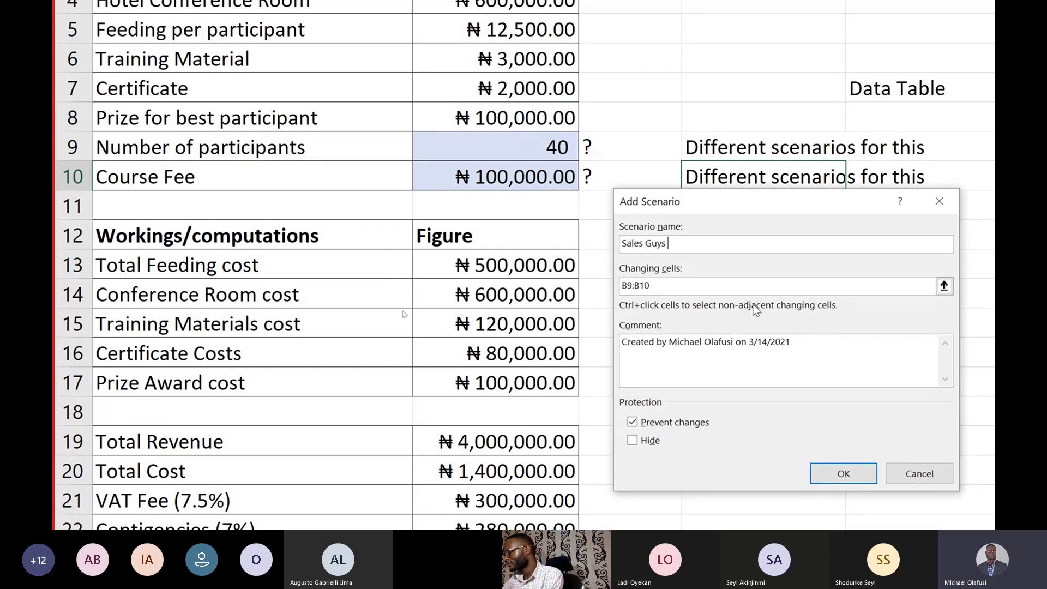
text(Scean)
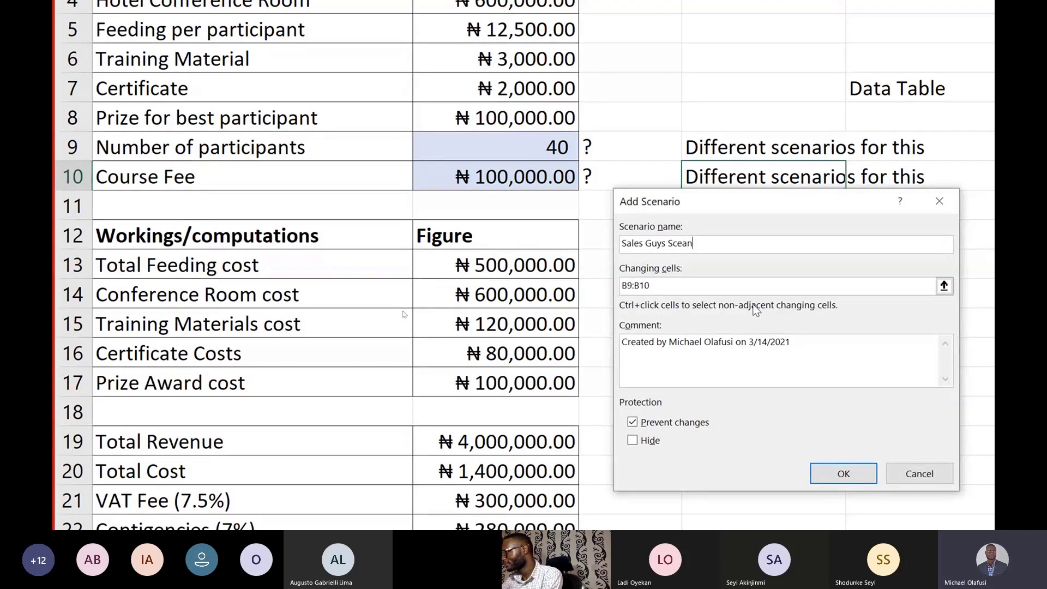
key(BackSpace)
key(BackSpace)
text(narios)
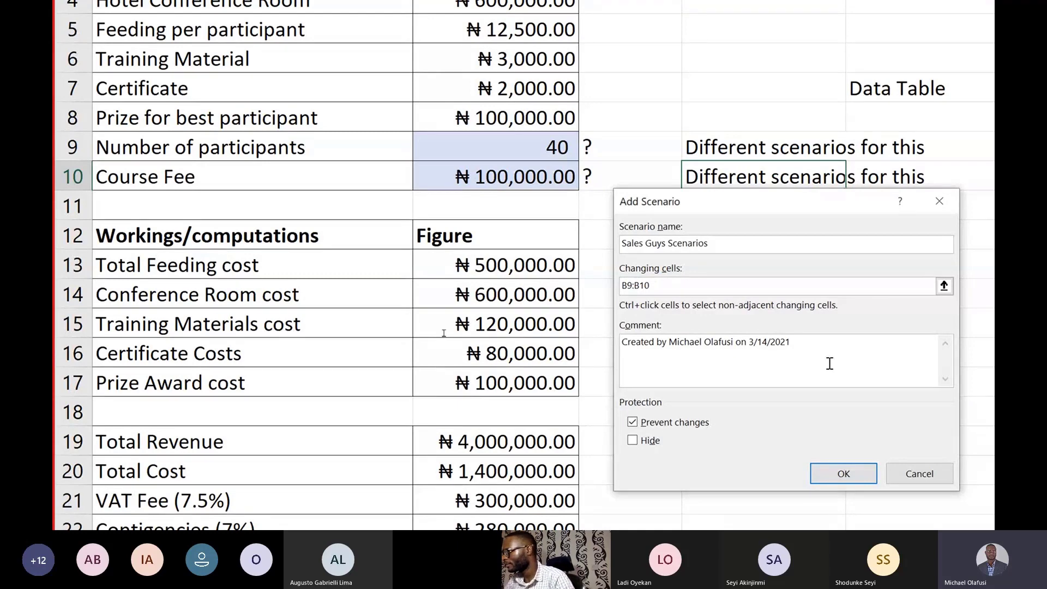
click(681, 286)
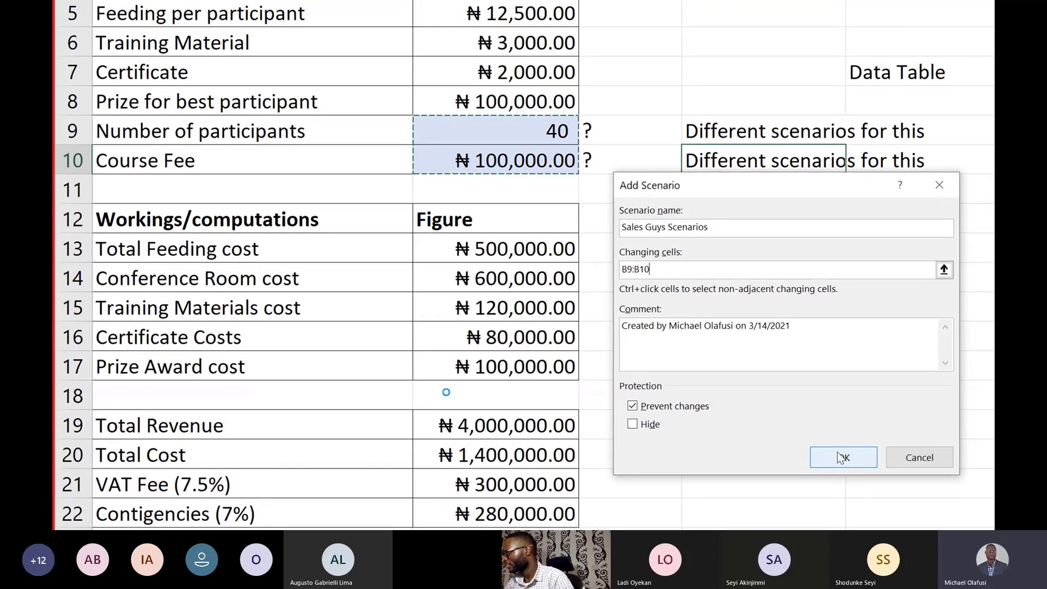
click(843, 457)
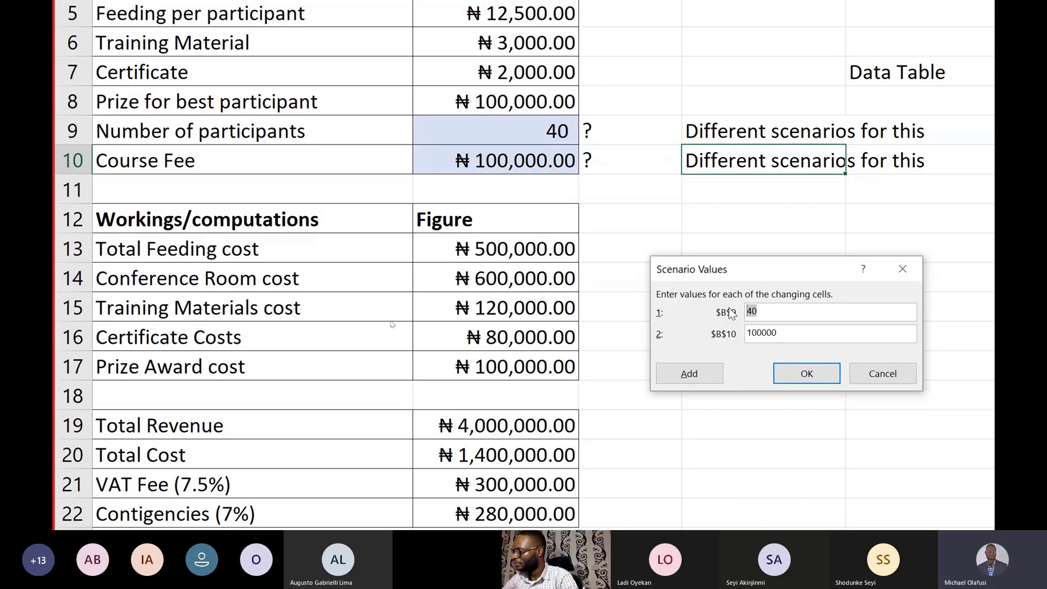
Step: Set the Sales Guys Scenarios values to 30 for B9 and 75000 for B10, and continue to another new scenario
text(30)
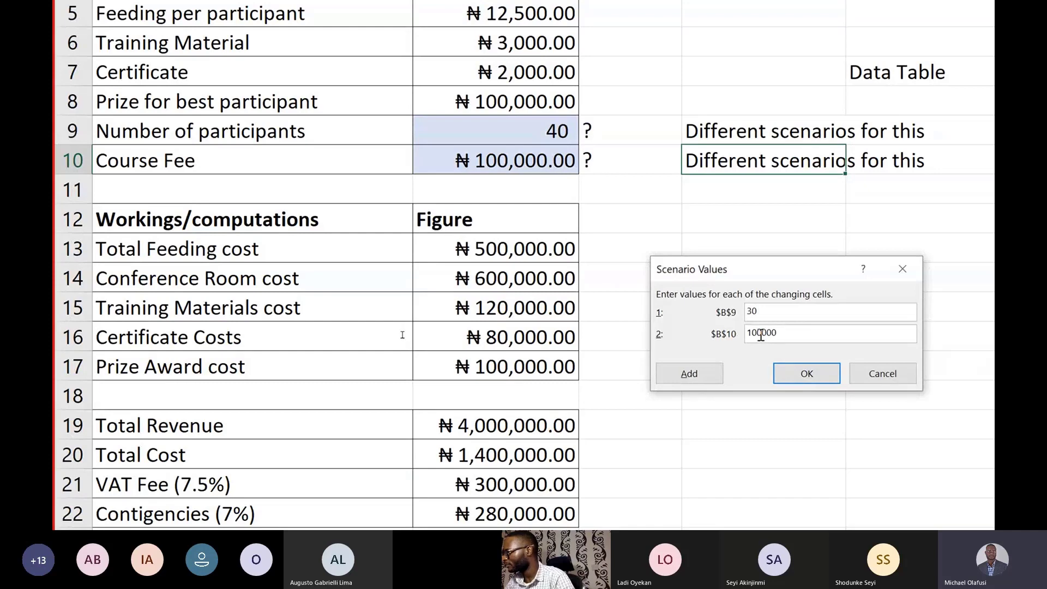
drag(761, 335, 743, 338)
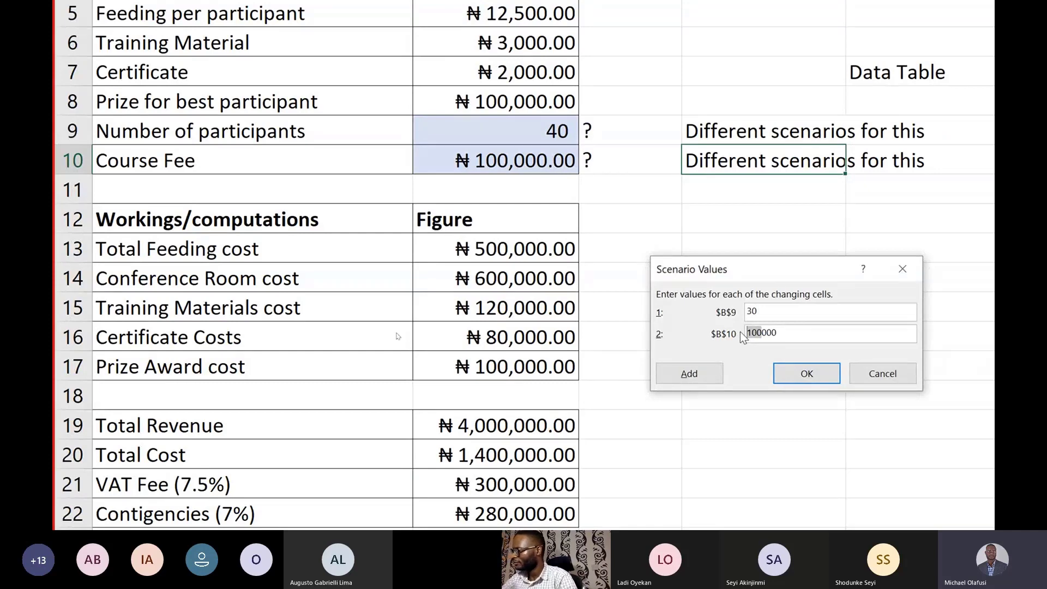
text(75)
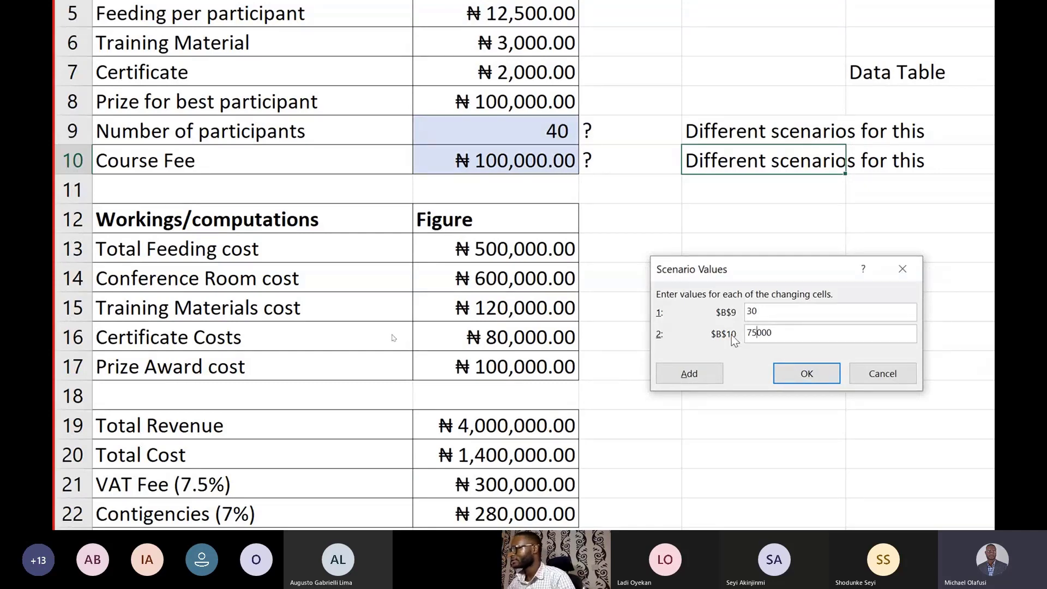
click(695, 380)
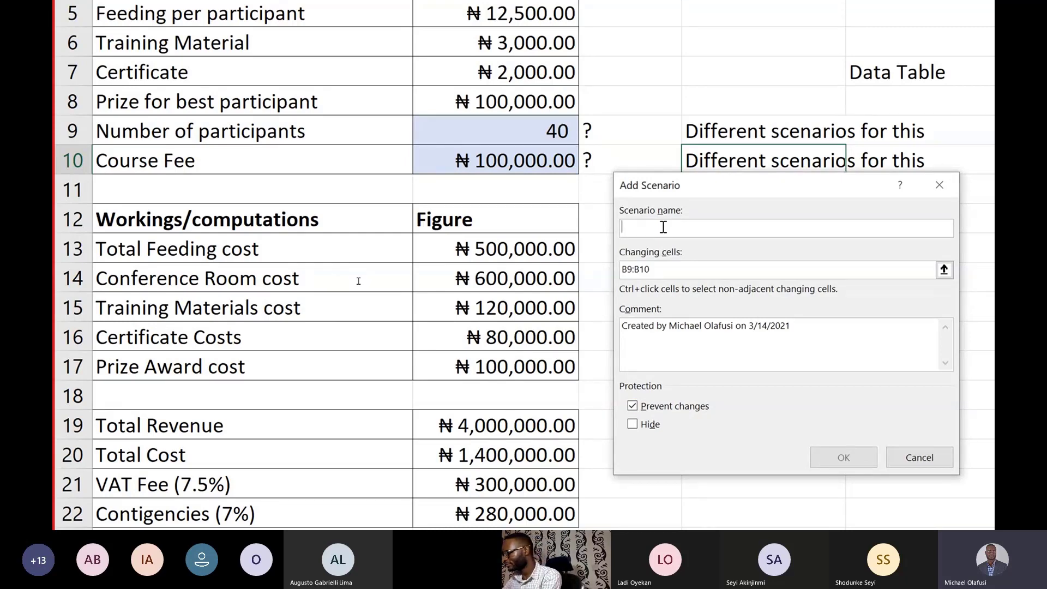
Step: Name the third scenario "Finance Team Scenario", using B9:B10 as its changing cells
text(Fin)
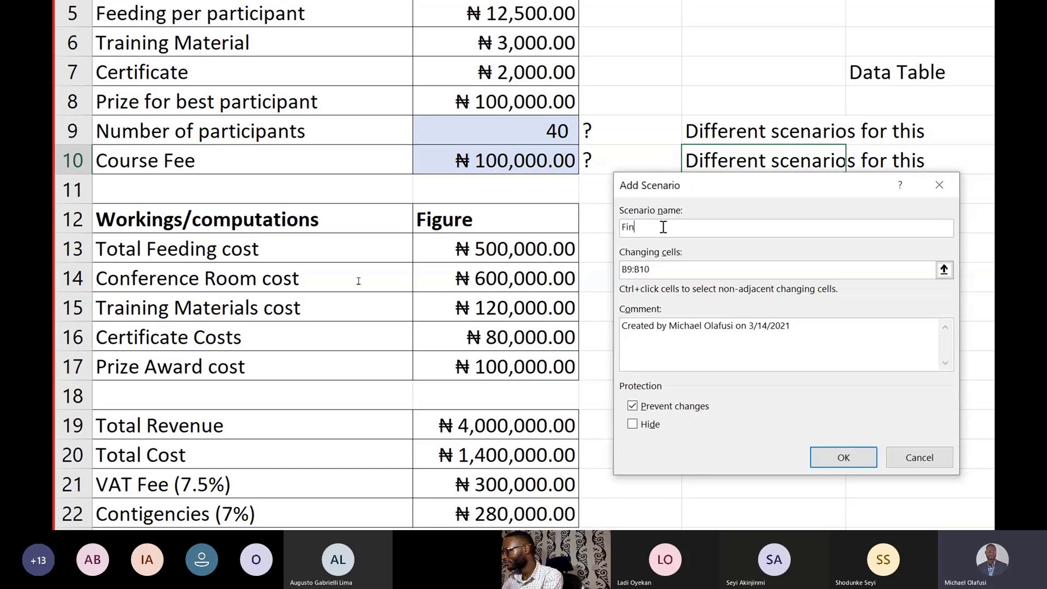
text(ance Team)
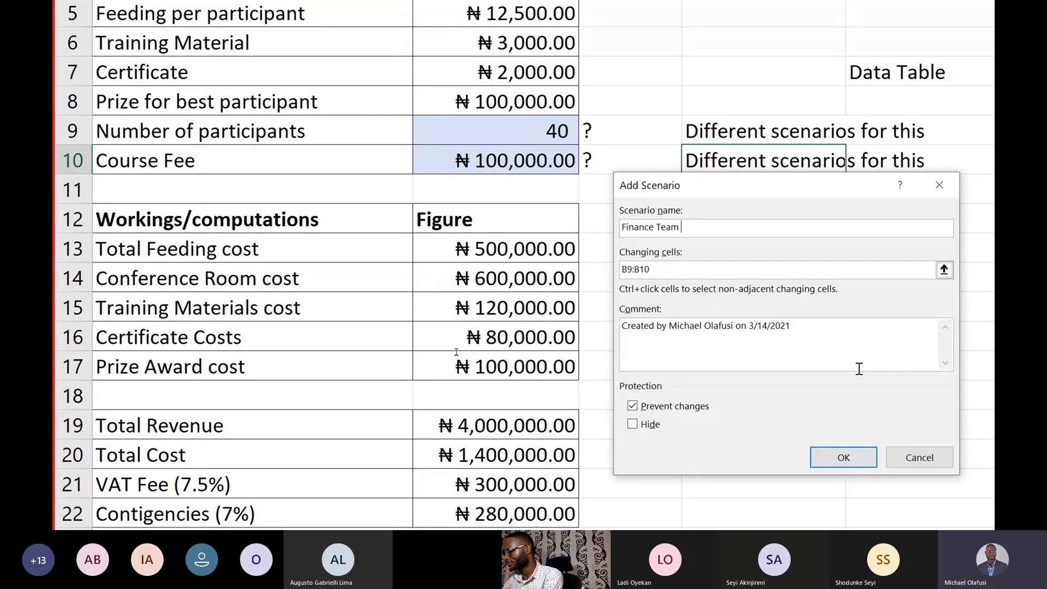
text(Scenar)
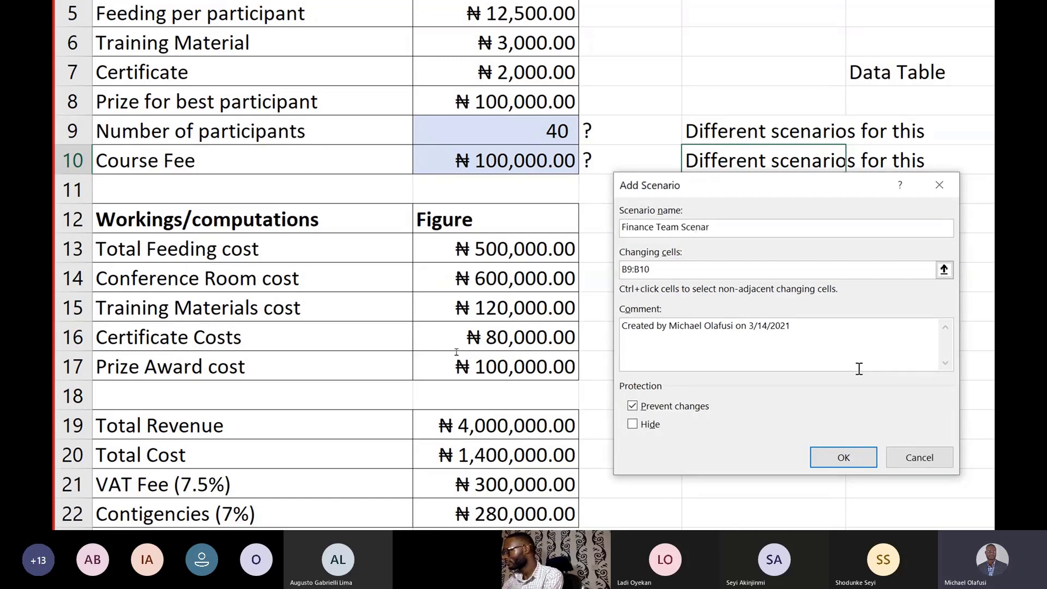
text(io)
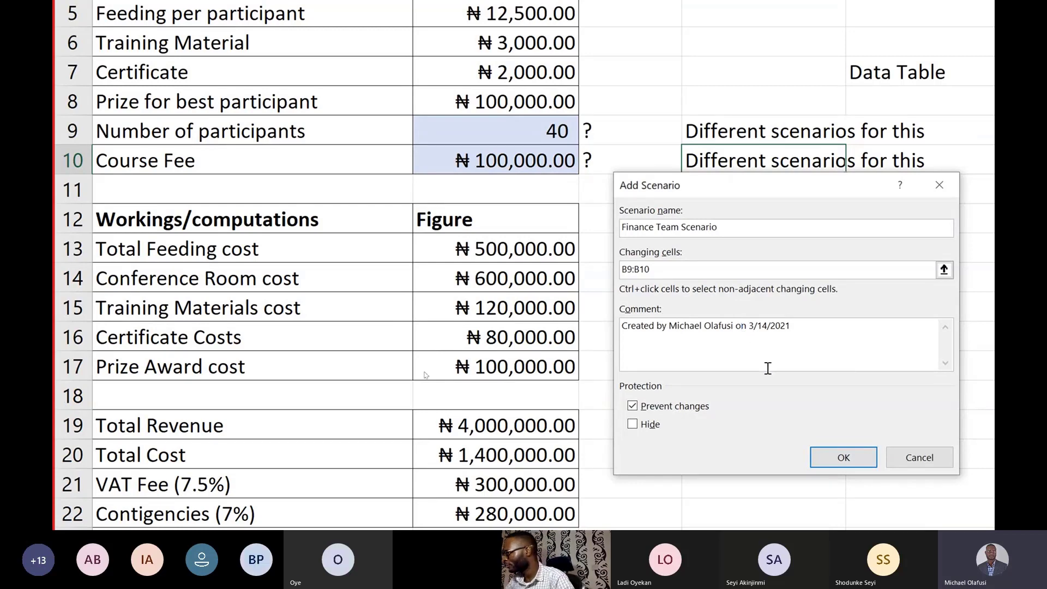
click(833, 455)
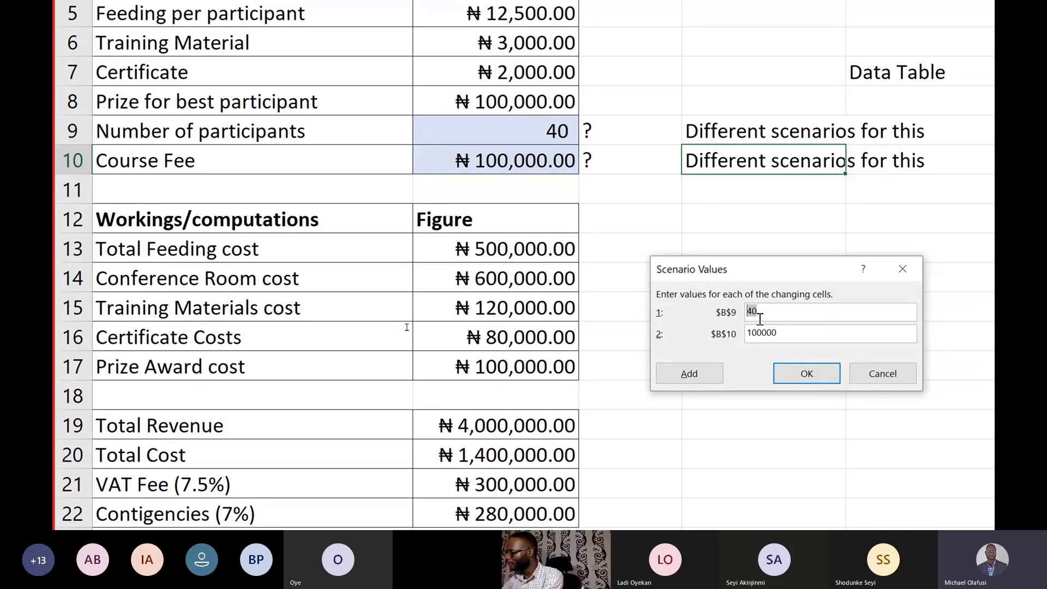
Step: Set the Finance Team Scenario values to 20 for B9 and 50000 for B10, and finish adding scenarios
text(20)
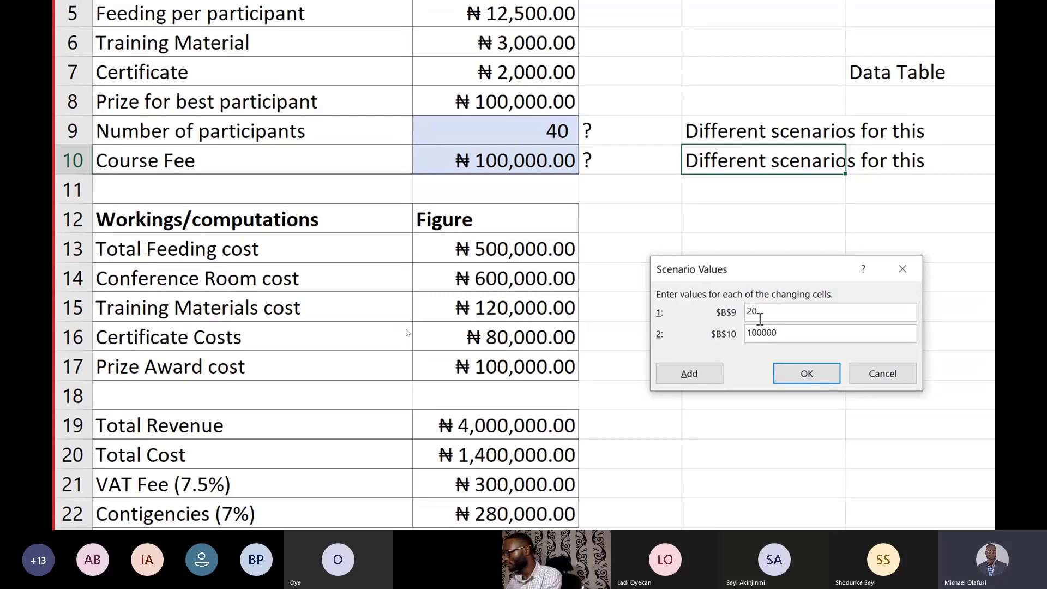
drag(756, 334, 739, 333)
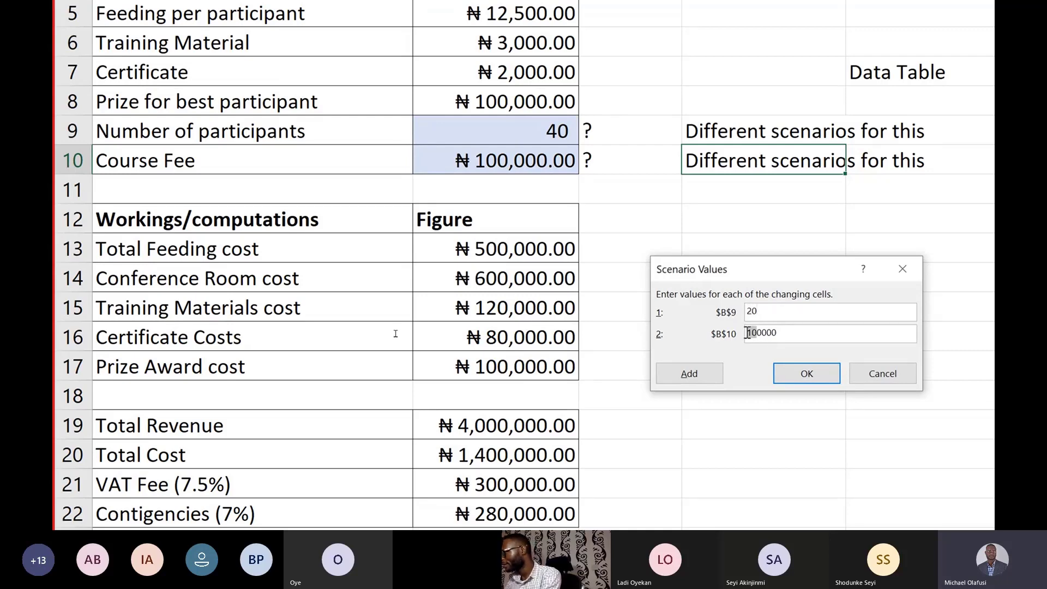
text(5)
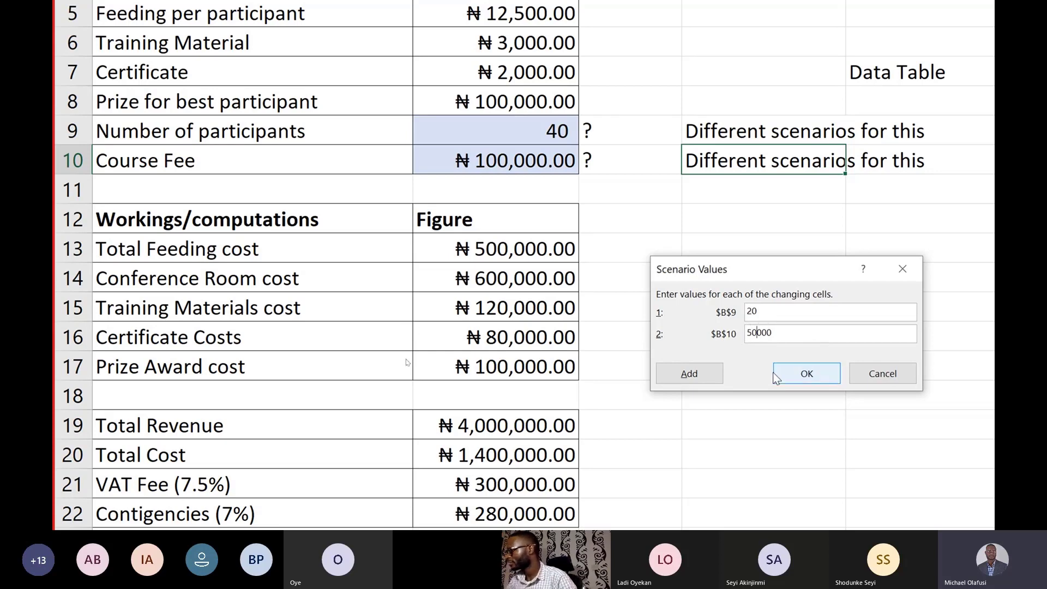
click(803, 376)
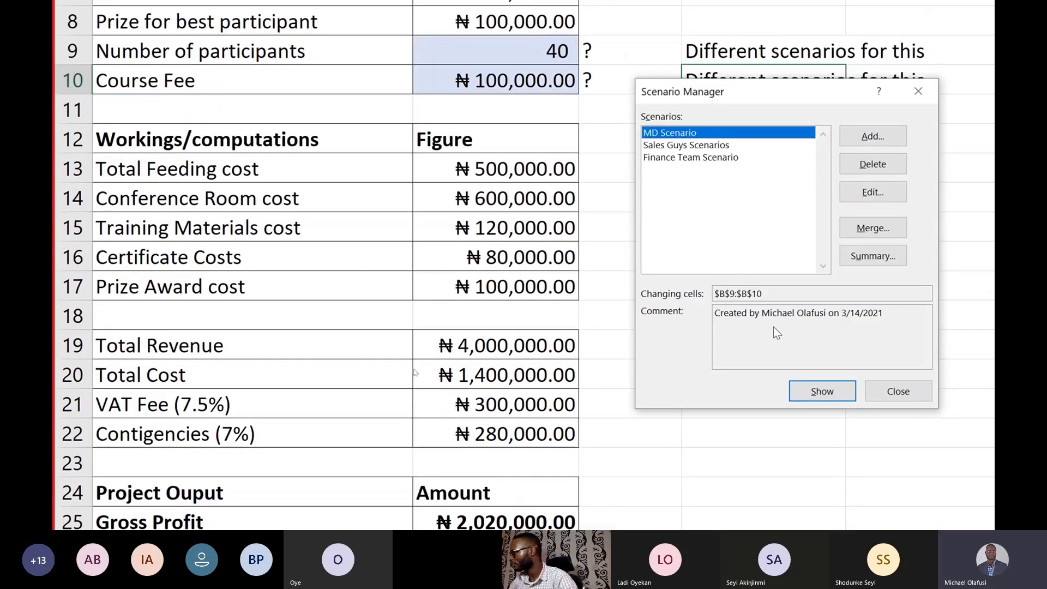
Step: Generate a scenario summary report of the three scenarios, using the Gross Profit amount in B25 as the result cell
click(869, 265)
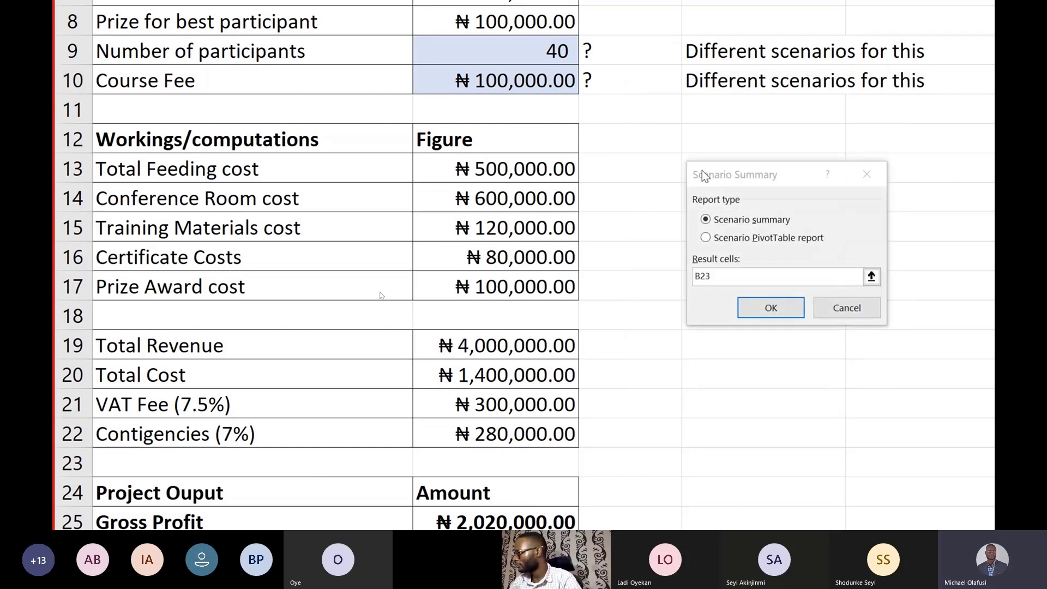
drag(701, 176, 639, 181)
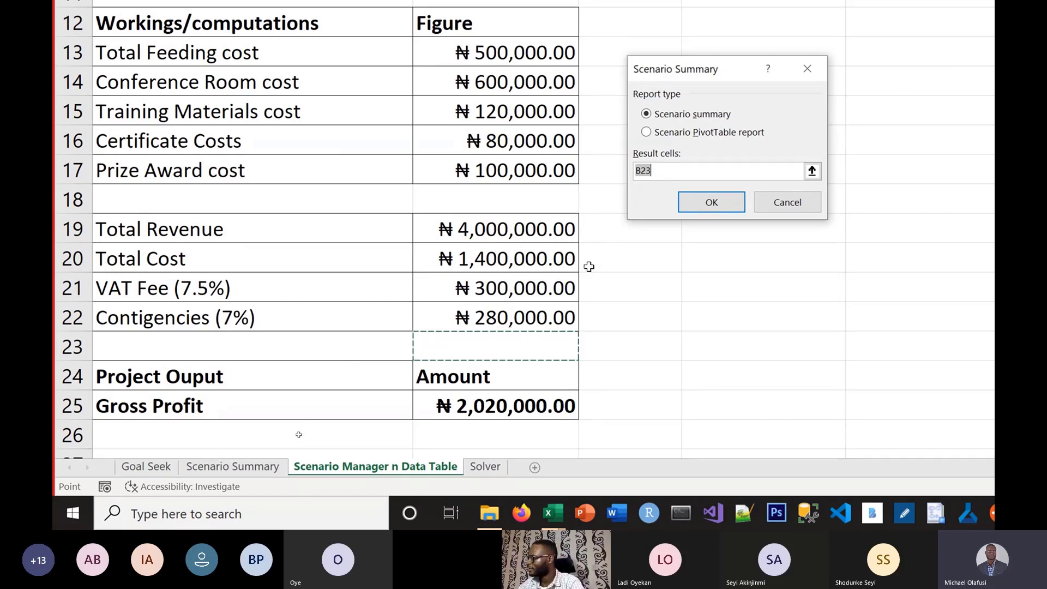
click(516, 408)
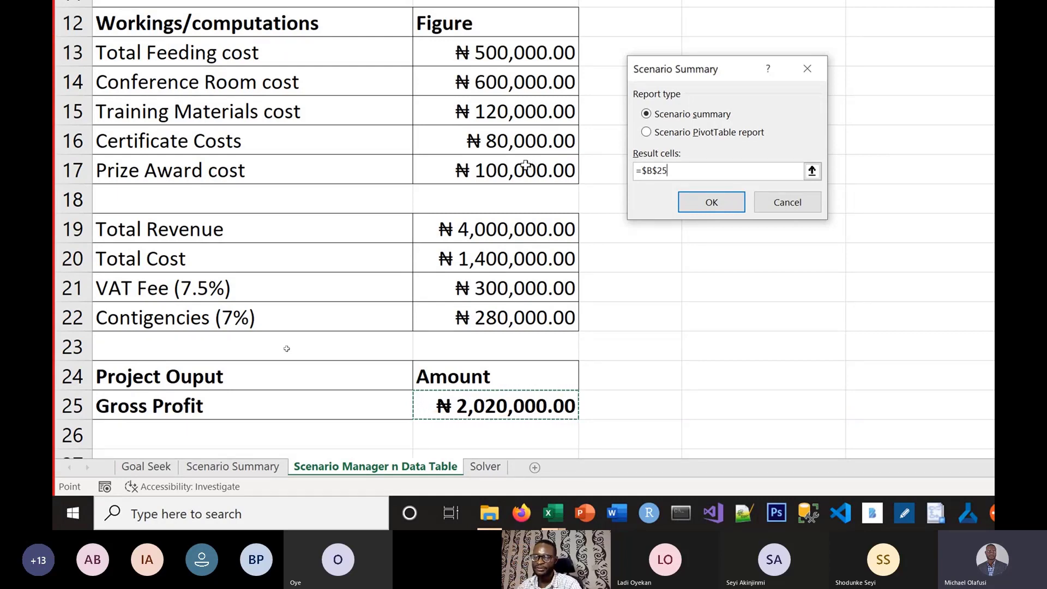
click(709, 202)
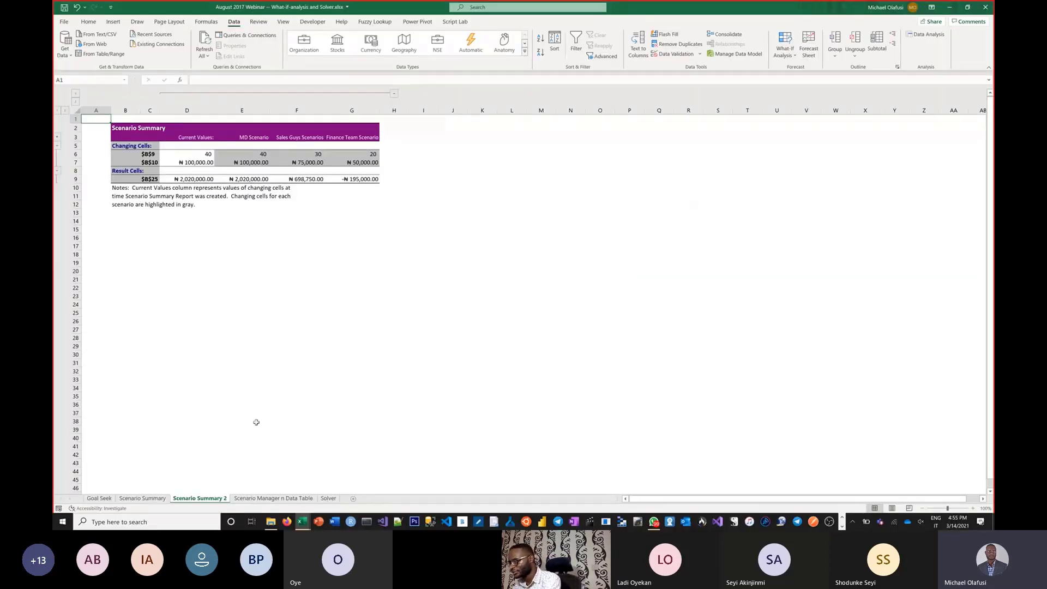
Step: Examine the MD, Sales Guys and Finance Team columns of the scenario summary, from their headings down to the result row
ctrl+scroll(256, 421, up, 5)
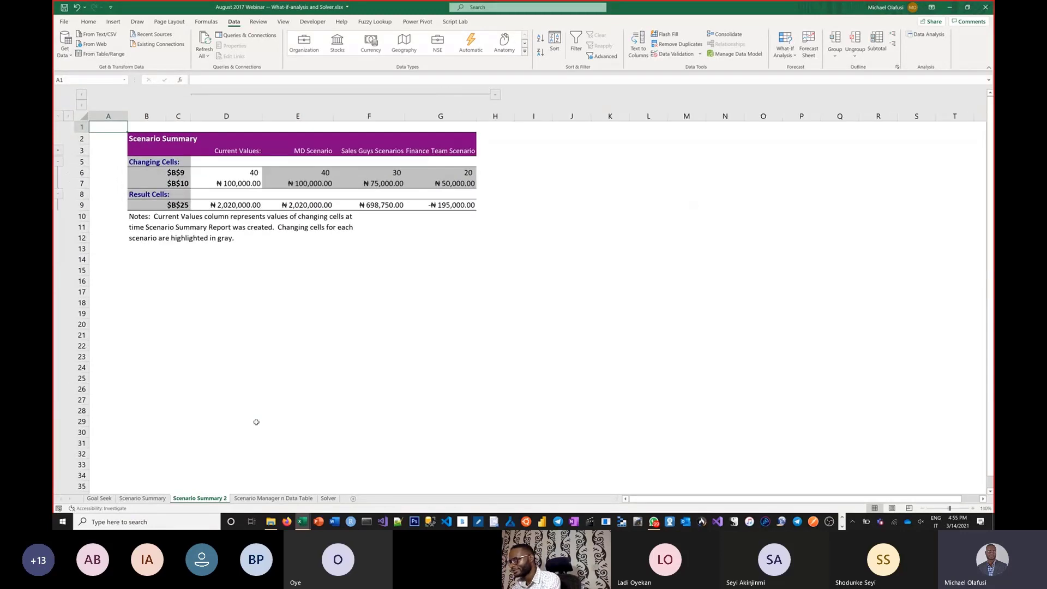
ctrl+scroll(264, 406, up, 1)
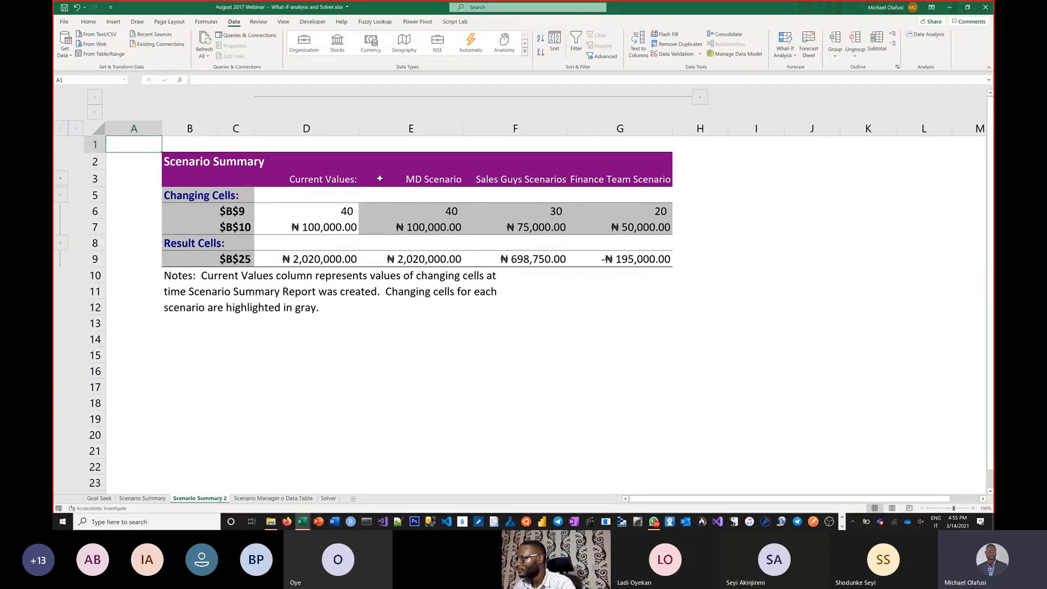
click(397, 177)
key(shift+Down)
key(shift+Down)
key(shift+Down)
key(shift+Down)
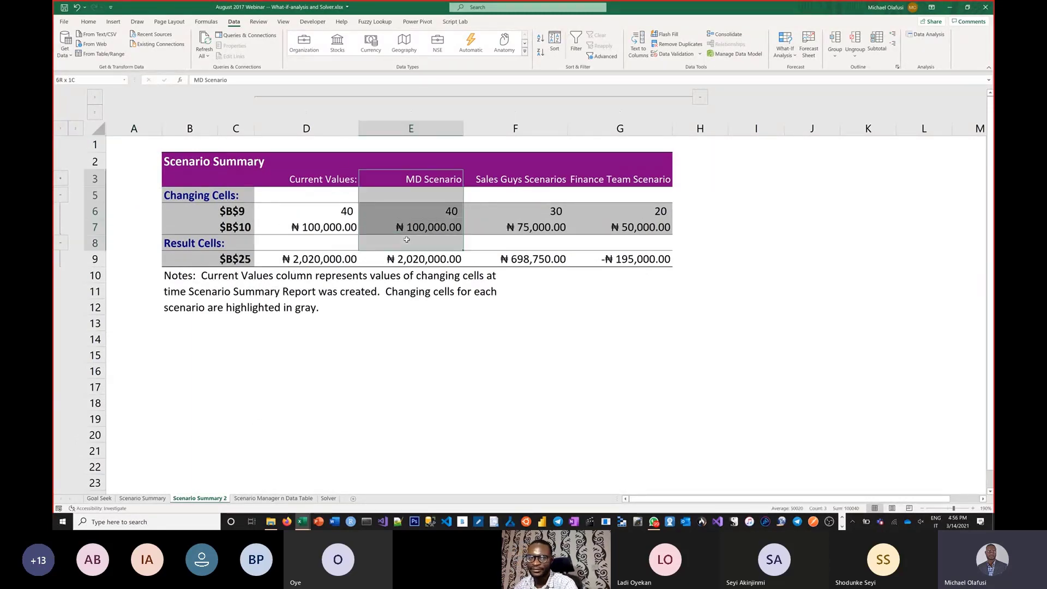
click(495, 179)
key(shift+Down)
key(shift+Down)
key(shift+Down)
key(shift+Down)
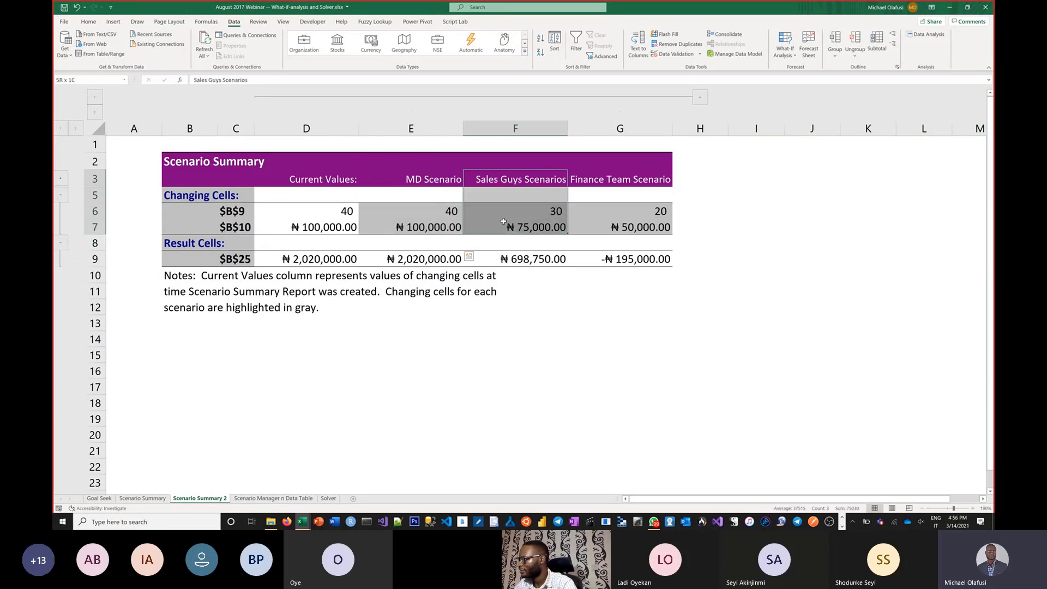
click(576, 184)
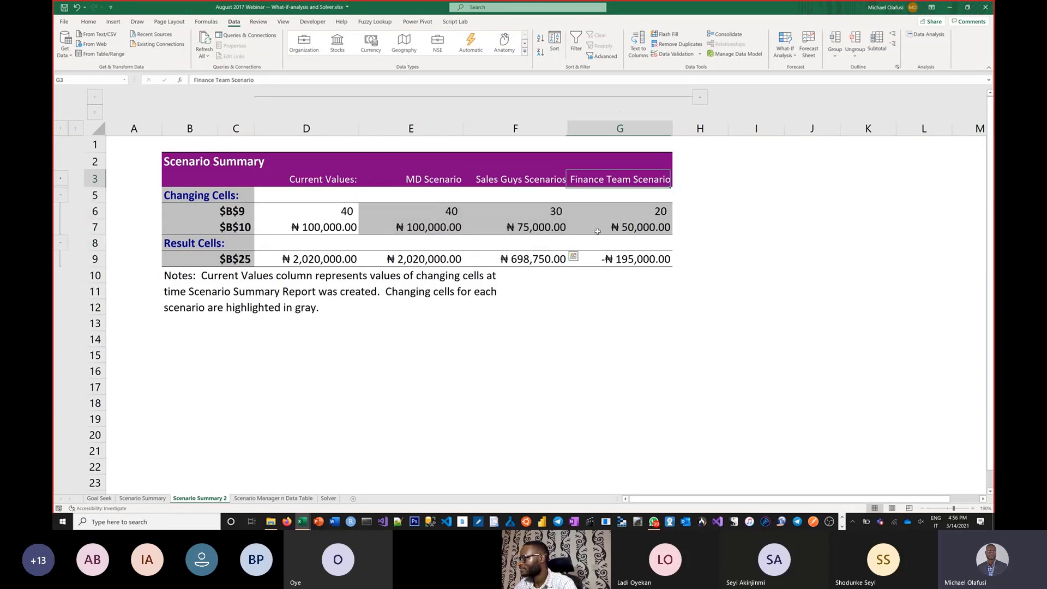
key(shift+Down)
key(shift+Down)
key(shift+Down)
key(shift+Down)
key(shift+Down)
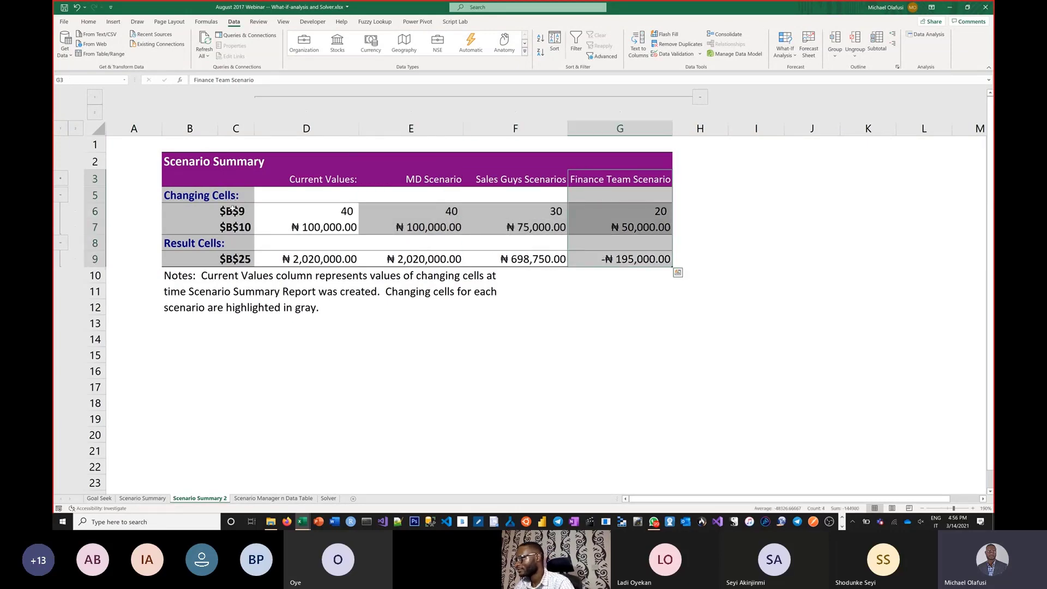
click(234, 210)
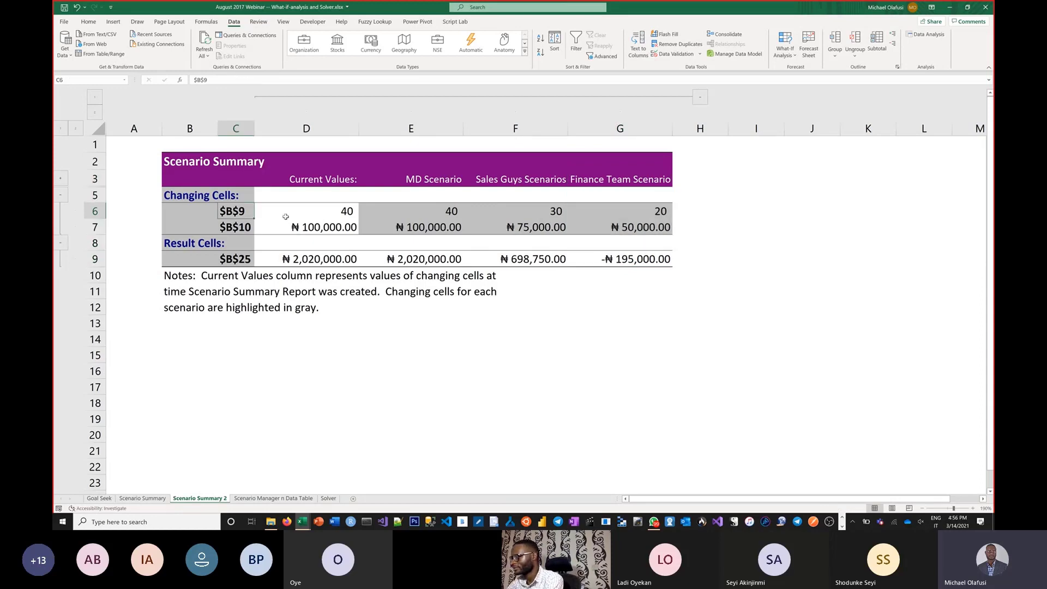
text(Parti)
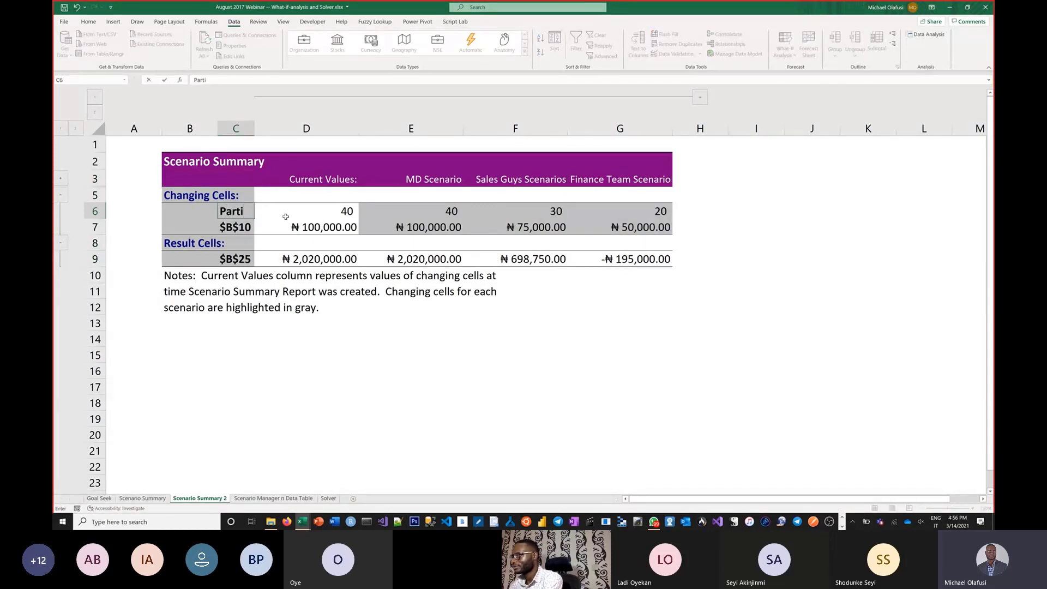
key(Escape)
Step: Copy the Number of participants and Course Fee labels from Scenario Manager n Data Table into C6:C7 of Scenario Summary 2 as values, and widen column C
click(267, 501)
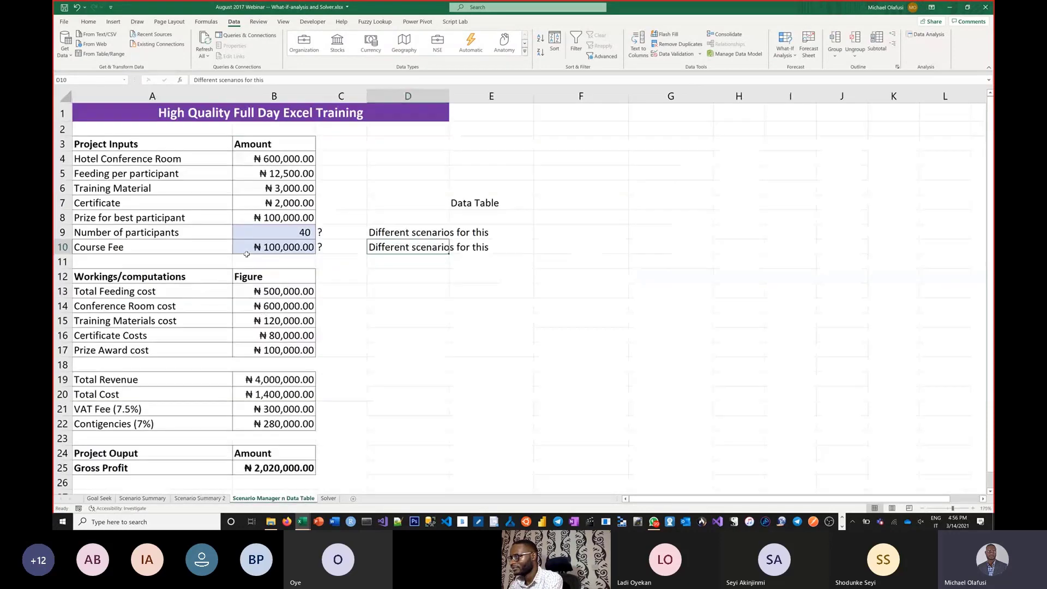
drag(180, 231, 177, 246)
key(ctrl+c)
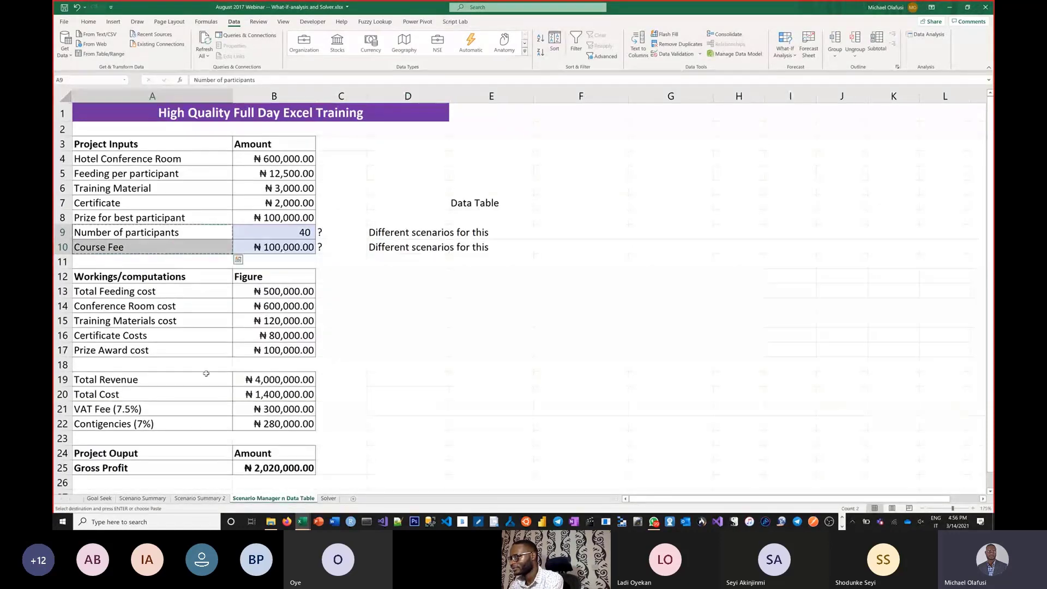
click(217, 499)
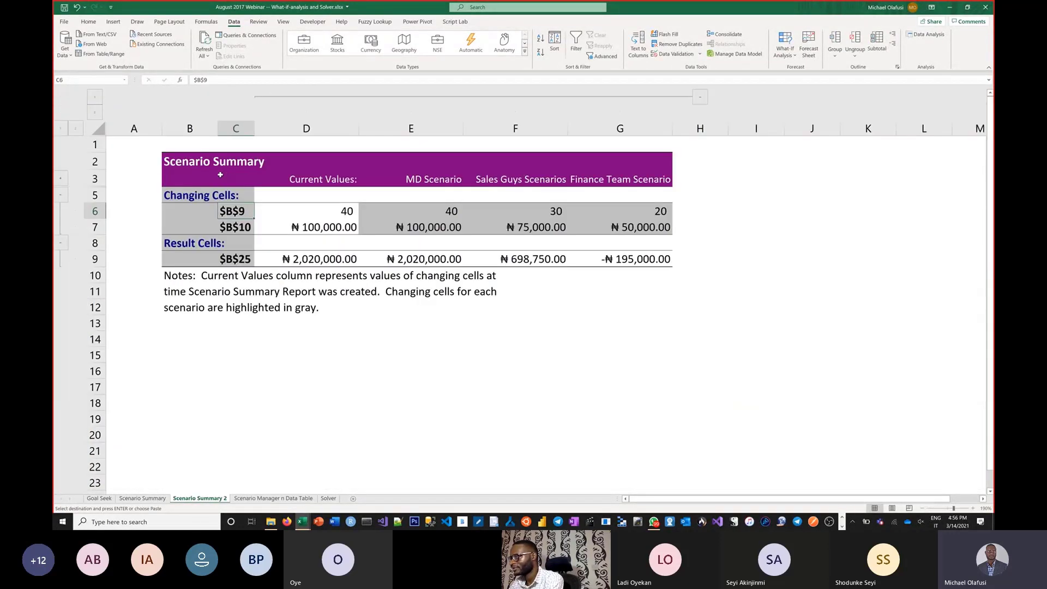
click(211, 211)
click(239, 209)
right_click(240, 212)
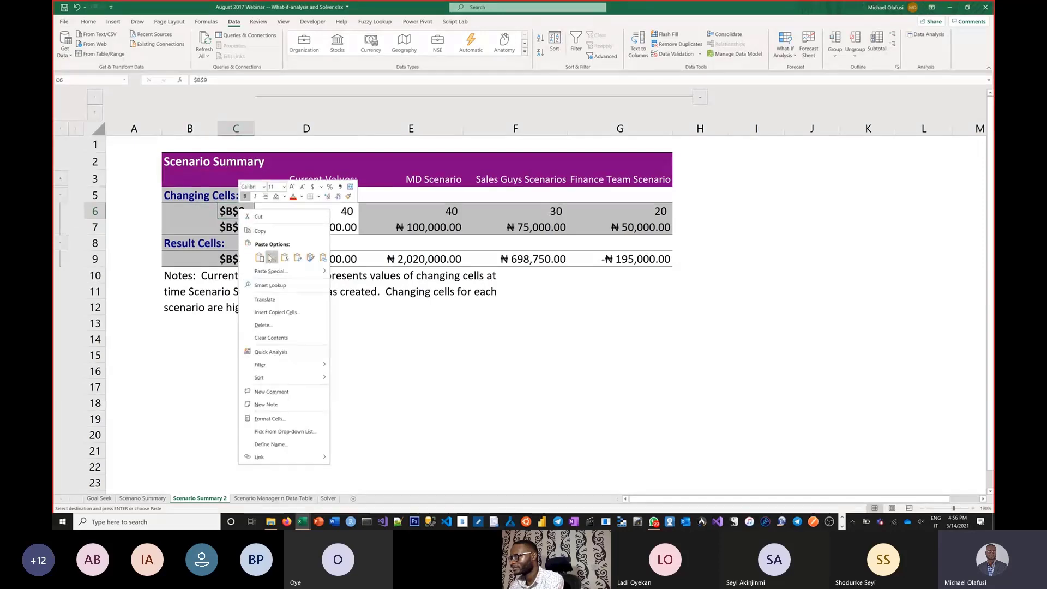
click(263, 244)
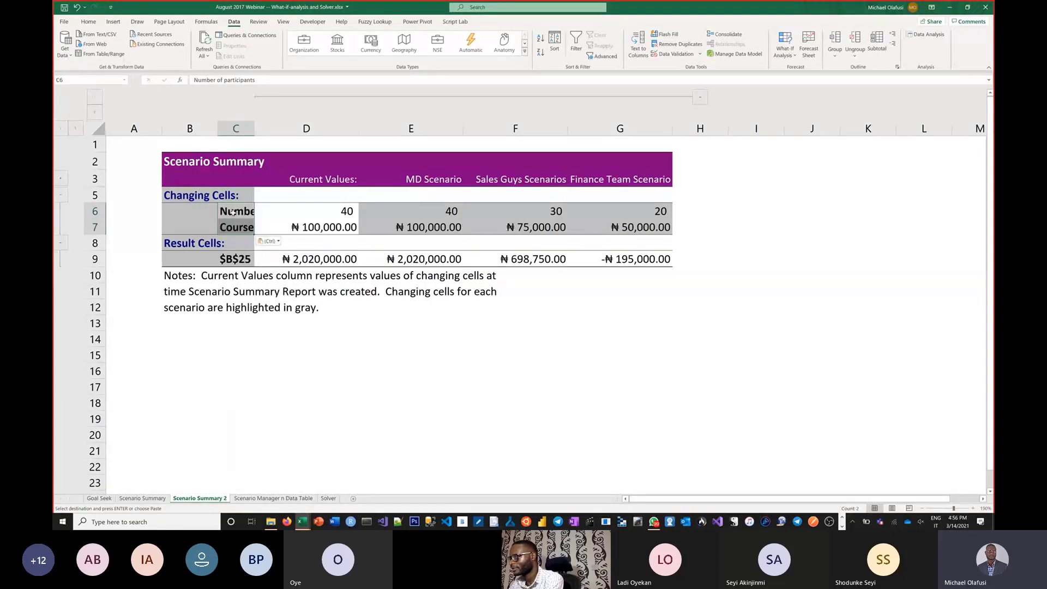
drag(255, 131, 330, 132)
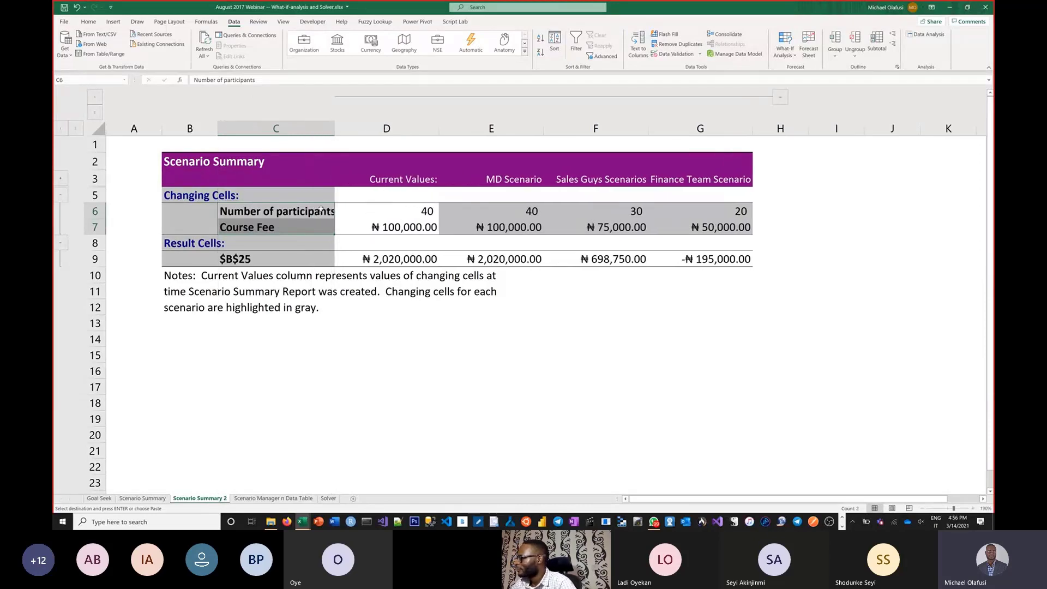
Step: Compare the number of participants, course fee and resulting gross profit across the MD, Sales Guys and Finance Team scenarios
click(512, 210)
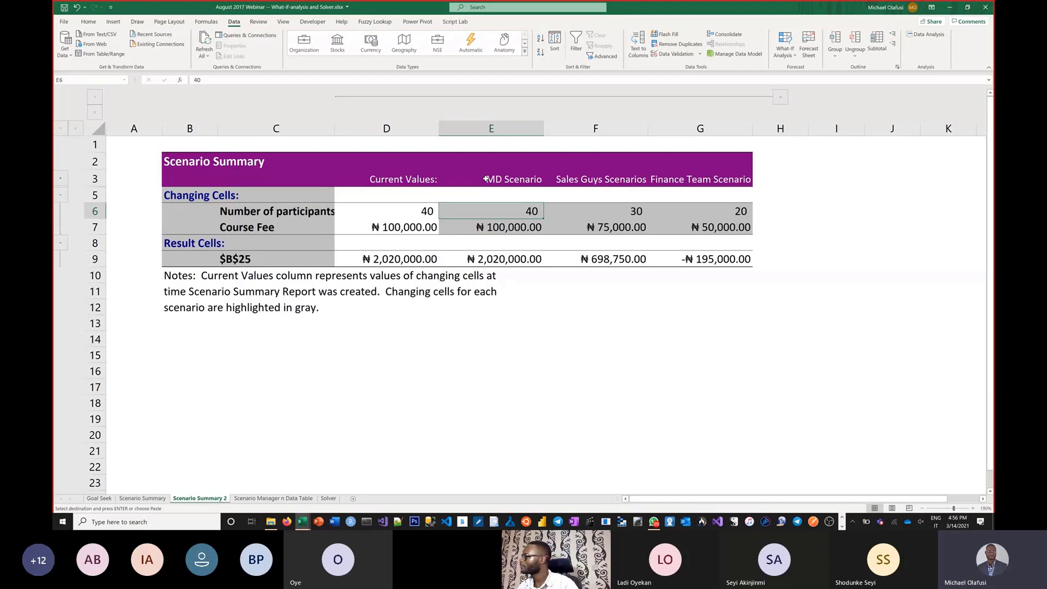
drag(514, 209, 522, 257)
click(521, 257)
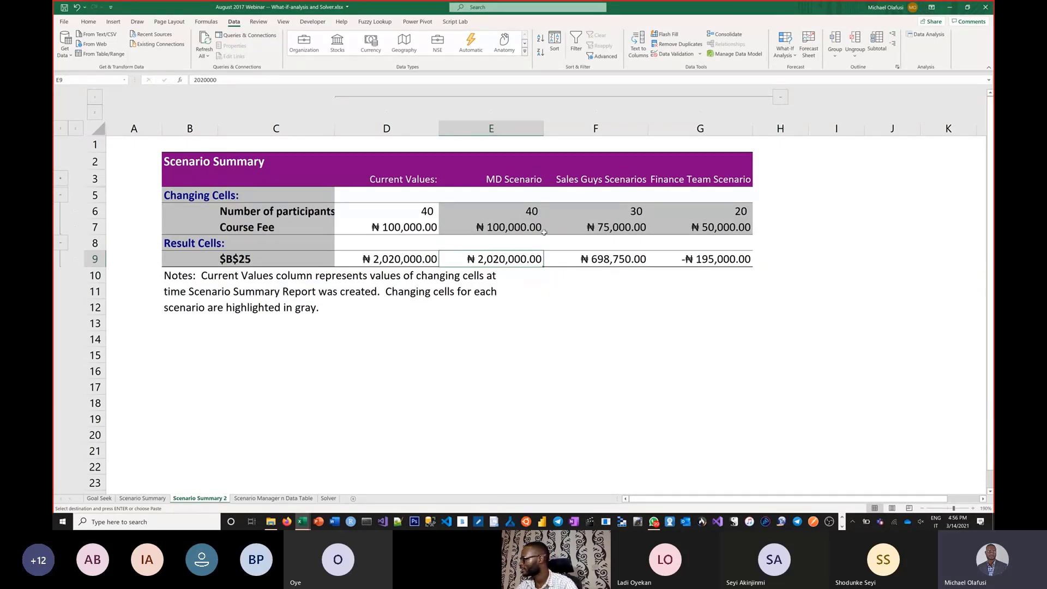
drag(603, 208, 604, 225)
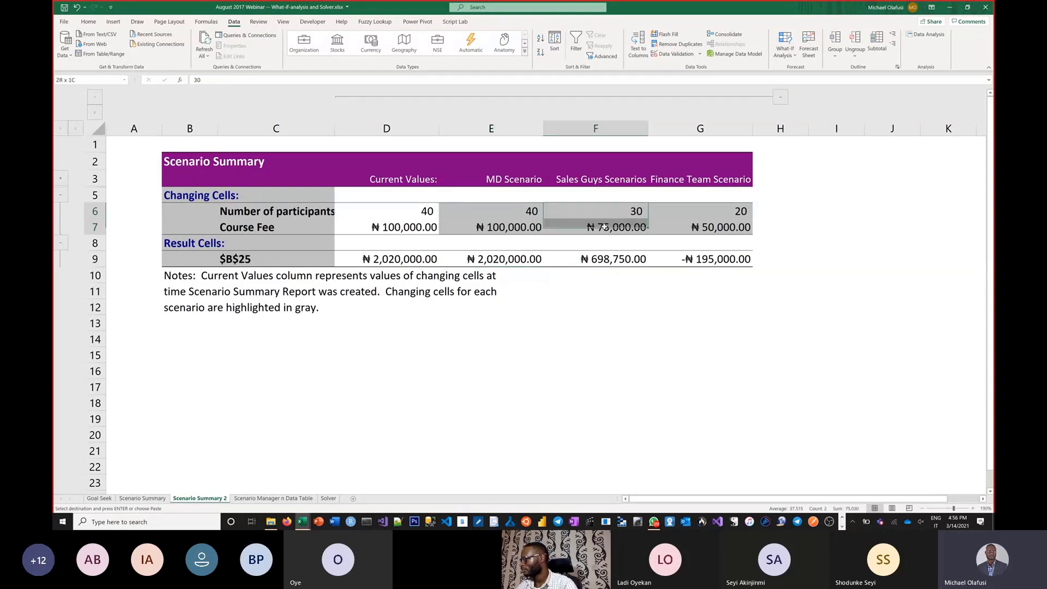
click(606, 213)
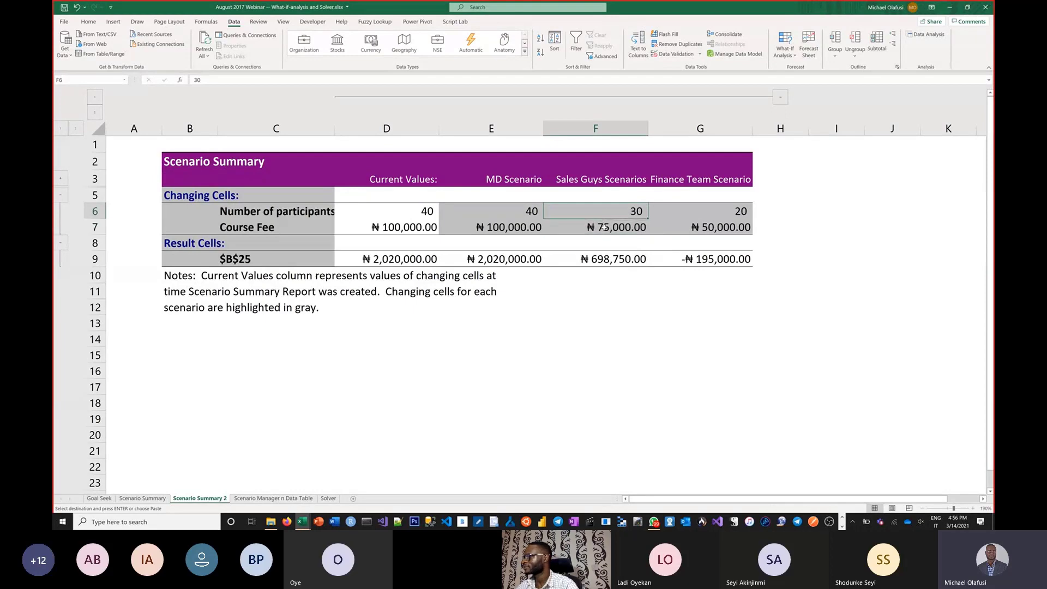
click(603, 228)
click(598, 259)
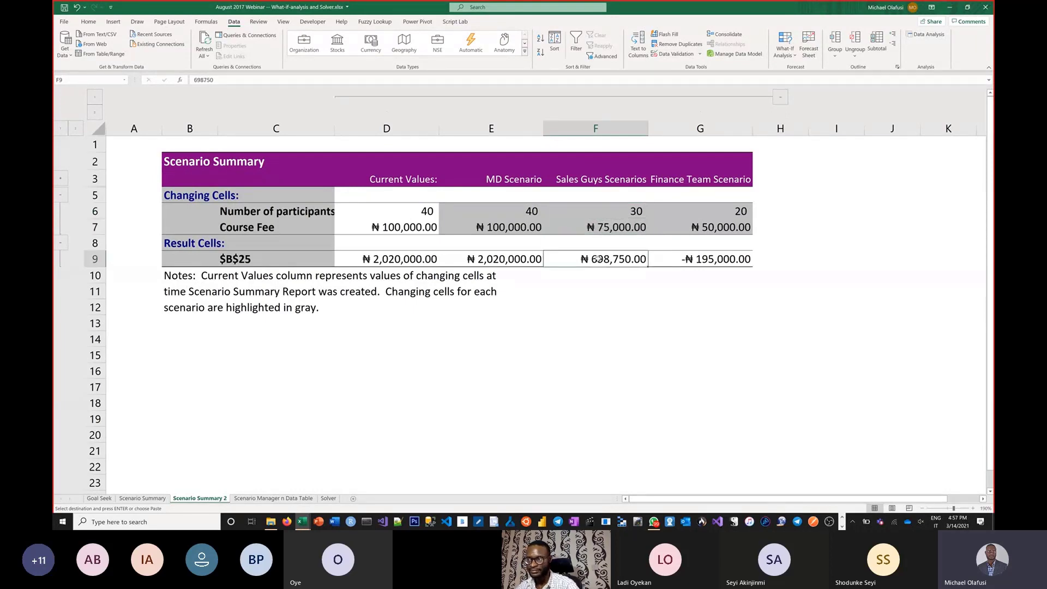
drag(508, 204, 510, 229)
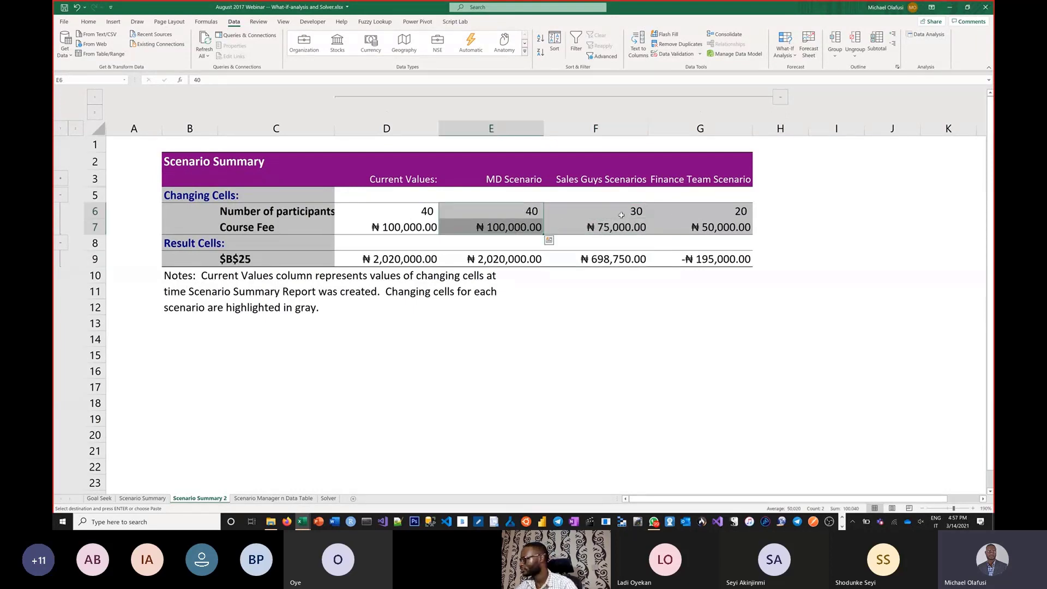
click(708, 208)
drag(709, 224, 708, 227)
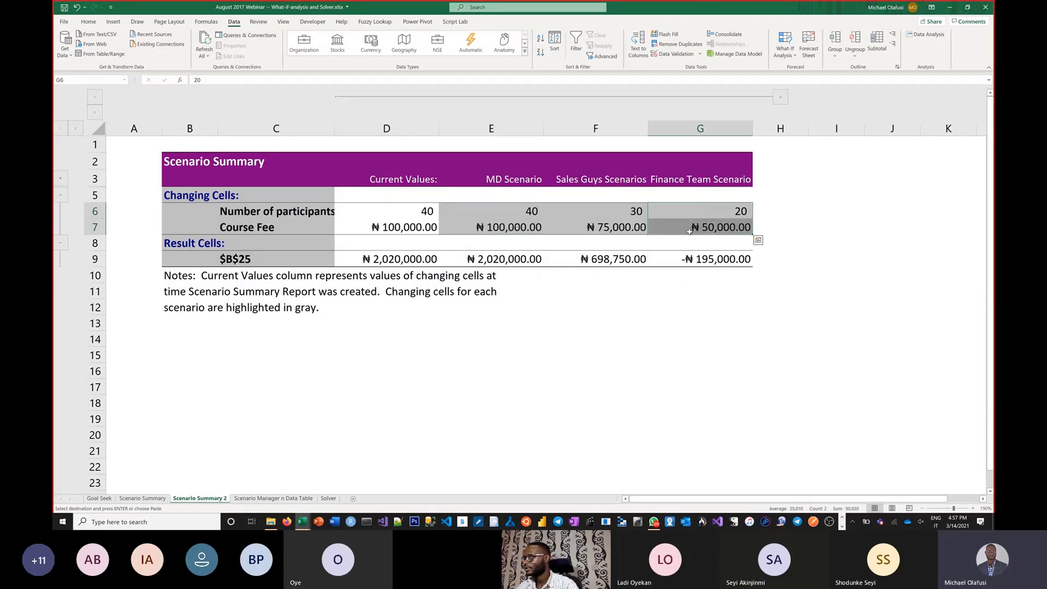
click(700, 259)
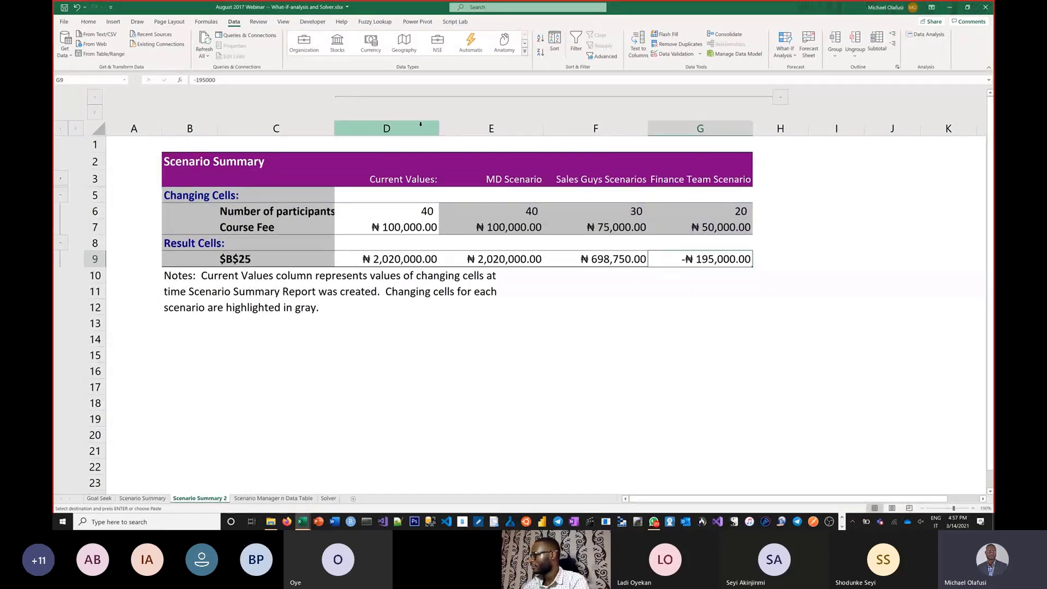
Step: Rename the three scenario column headings in E3:G3 as "Best Case", "Base Case" and "Worst Case"
click(516, 177)
text(Best Case)
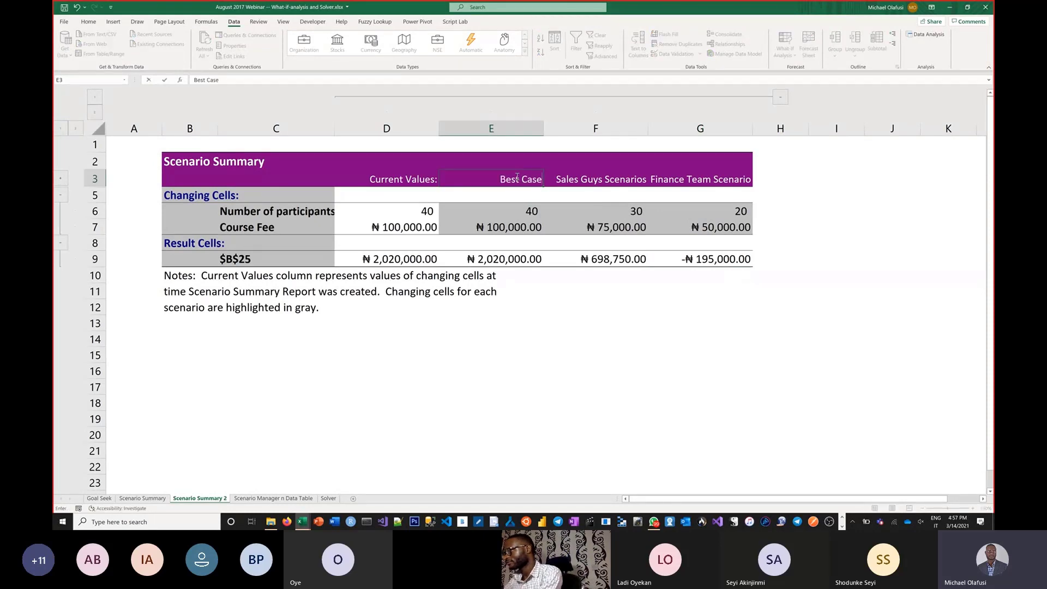
key(Tab)
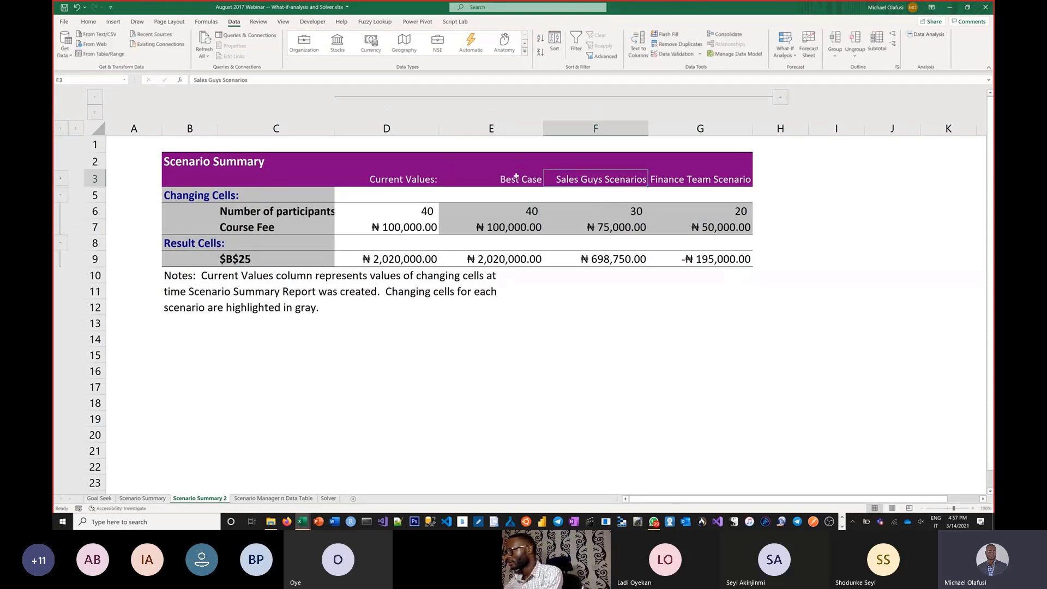
text(Base)
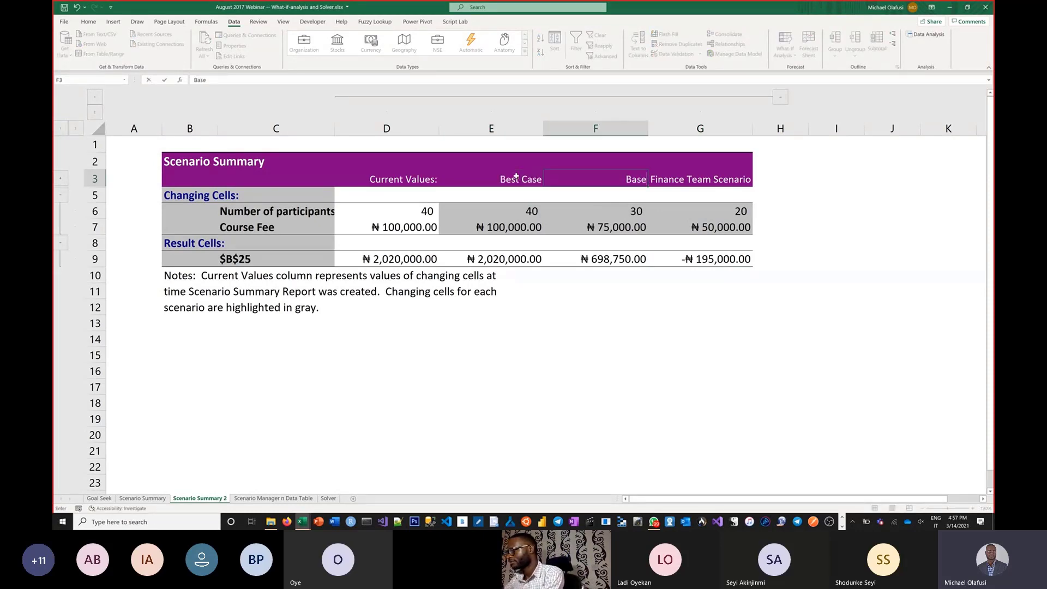
text( Case)
key(Tab)
text(Wor)
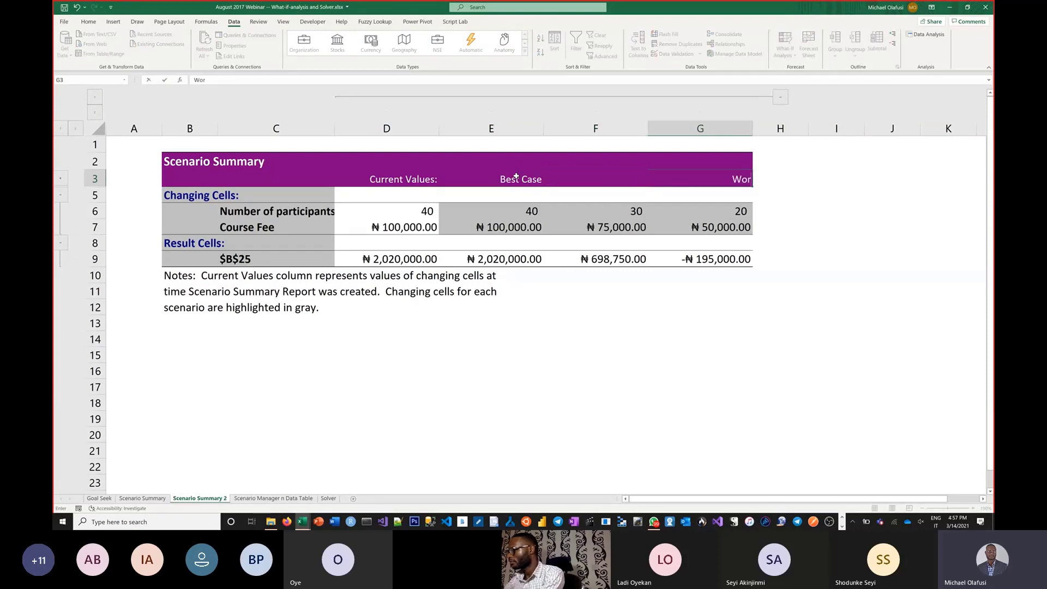
text(st Case)
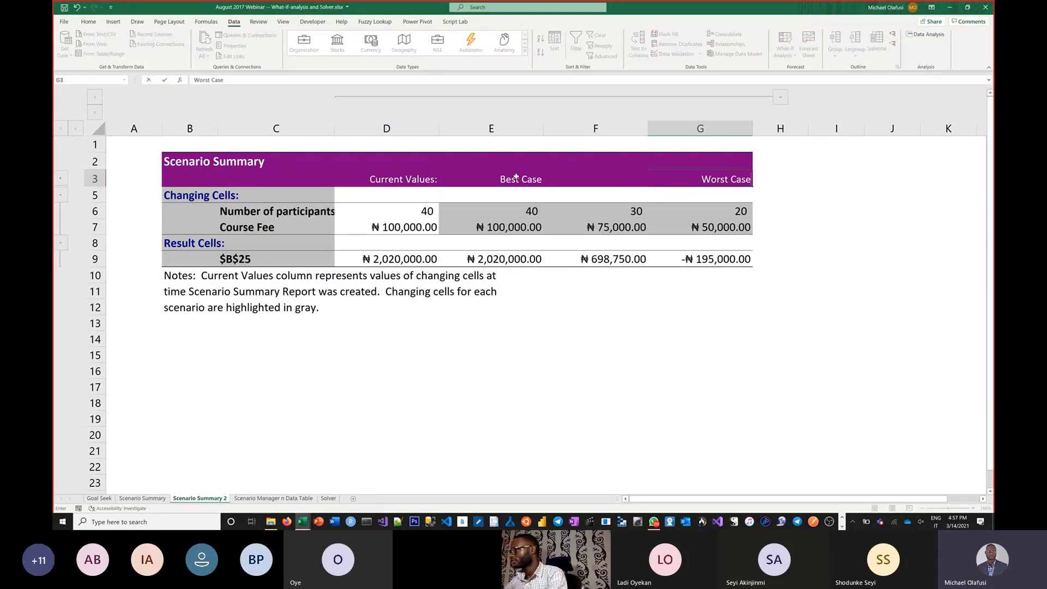
key(Return)
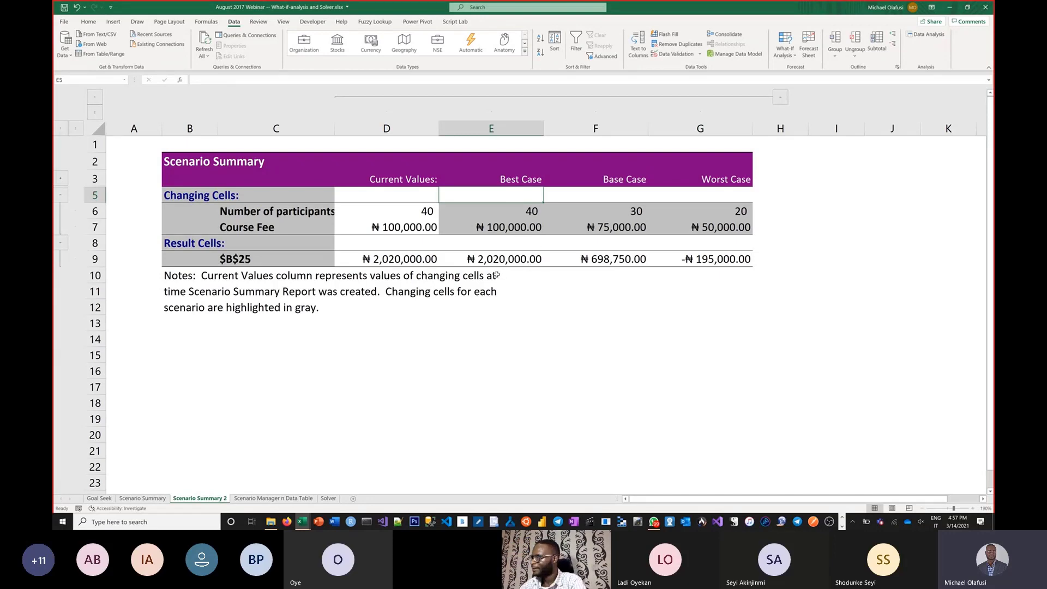
Step: Clear the notes in D6:F17 on the Scenario Manager n Data Table sheet
click(267, 499)
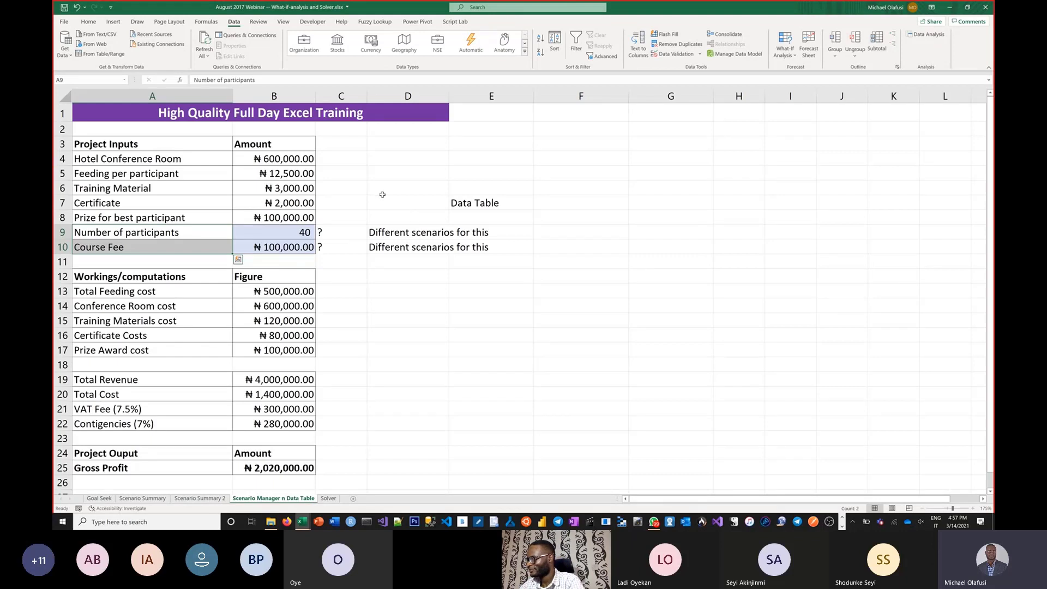
drag(374, 184, 543, 344)
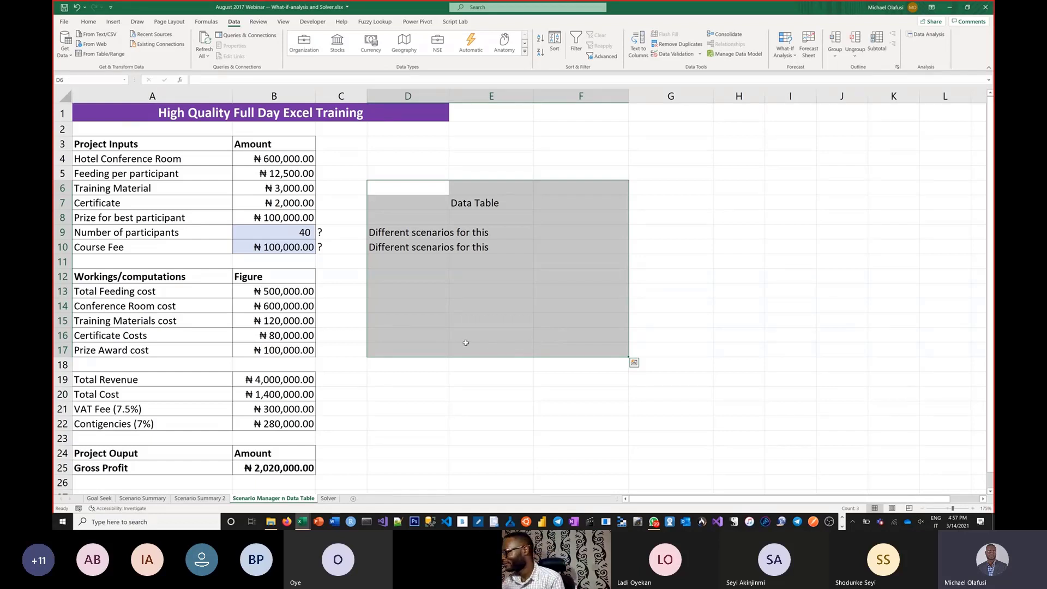
key(Delete)
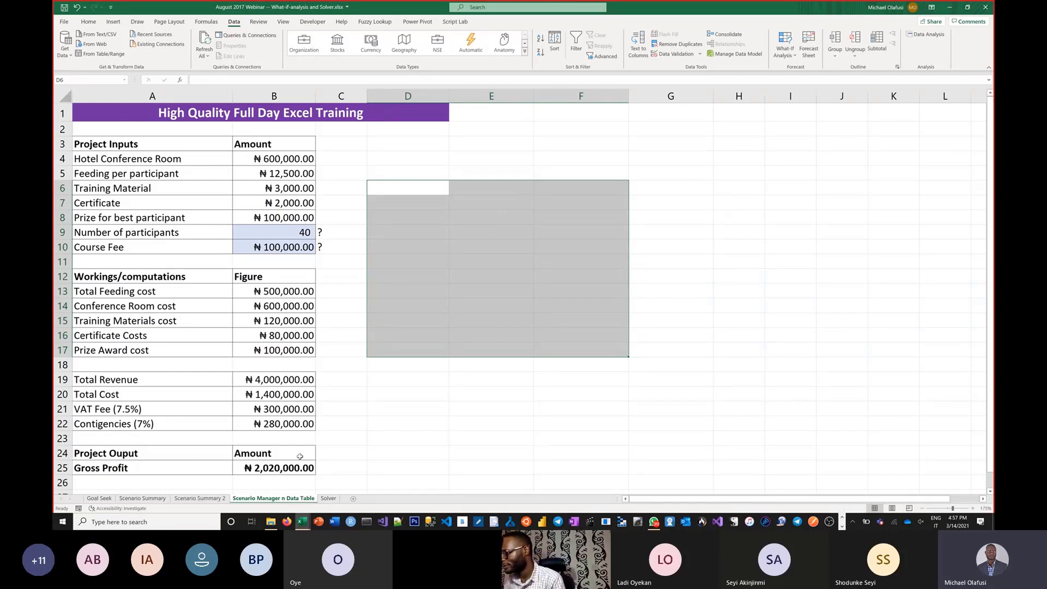
Step: On the Goal Seek sheet, describe Data Table in G24 as "- allows us to create sensitivity analysis around 1 or 2 inputs"
click(99, 498)
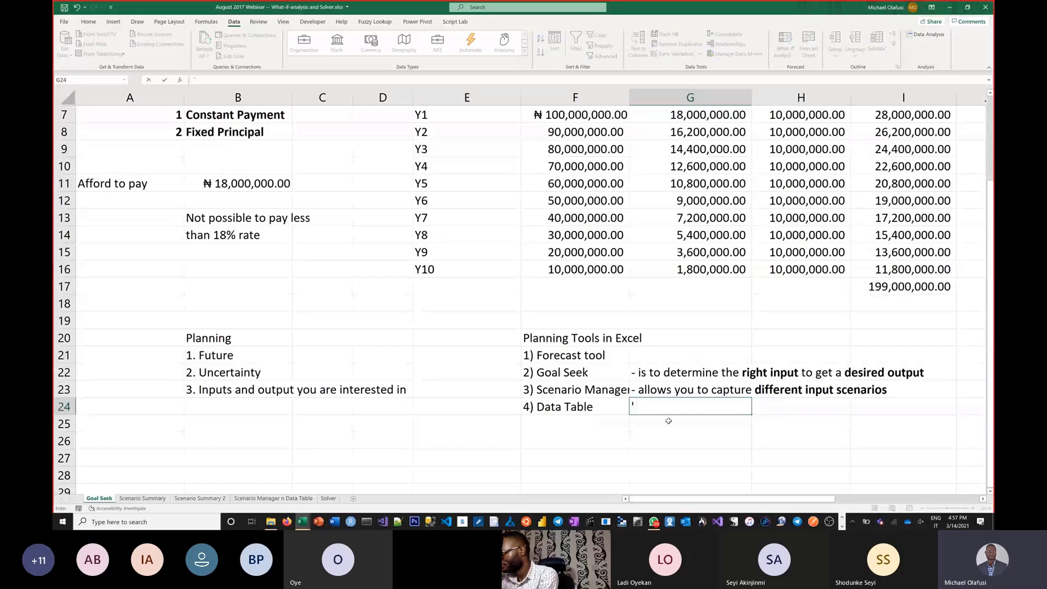
text(allow)
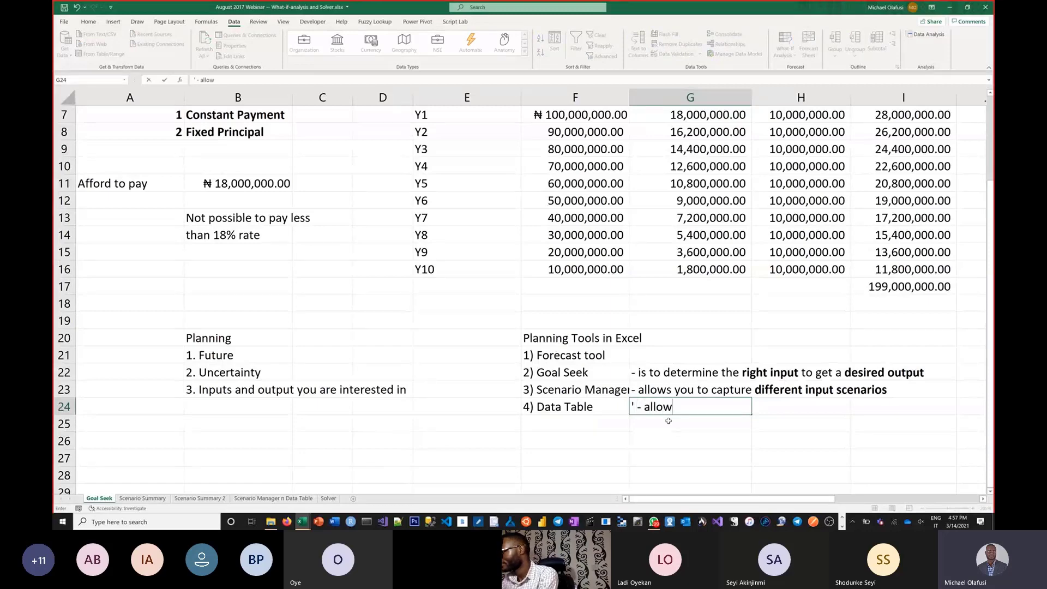
text(s us to c)
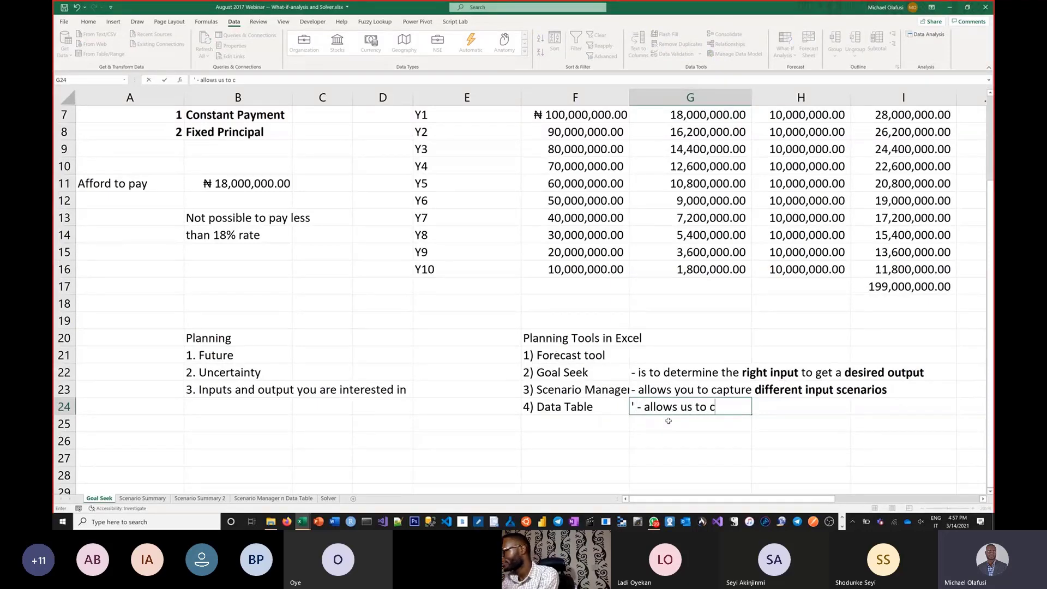
text(reate sen)
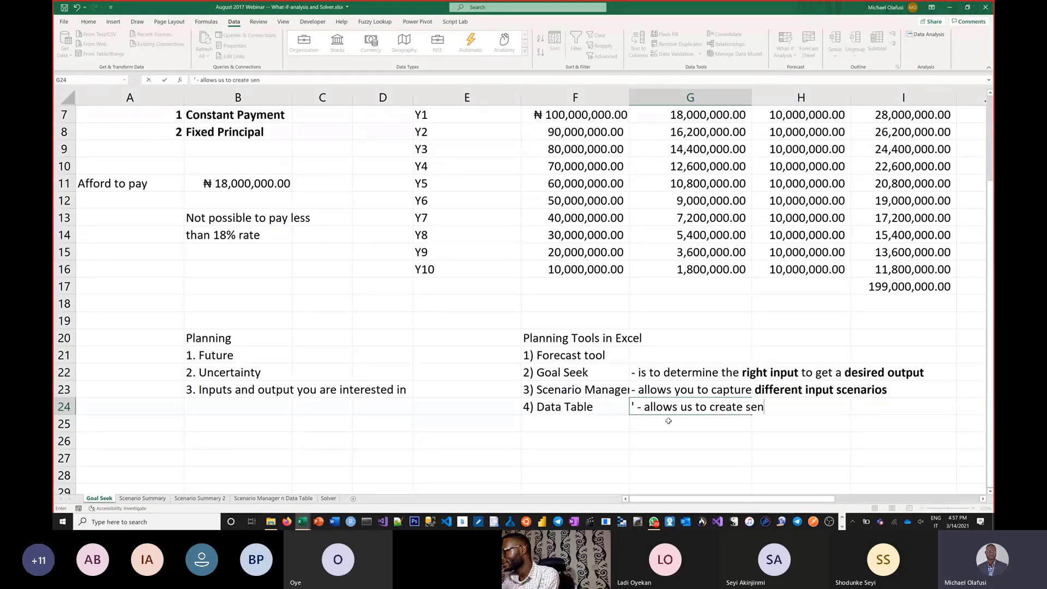
text(sitivit)
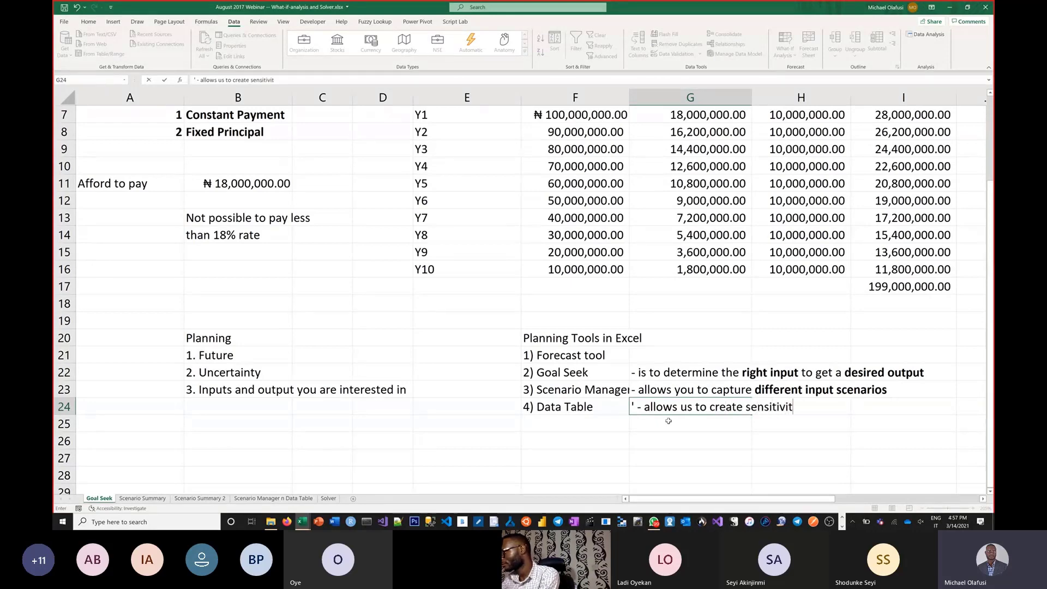
text(y analysis a)
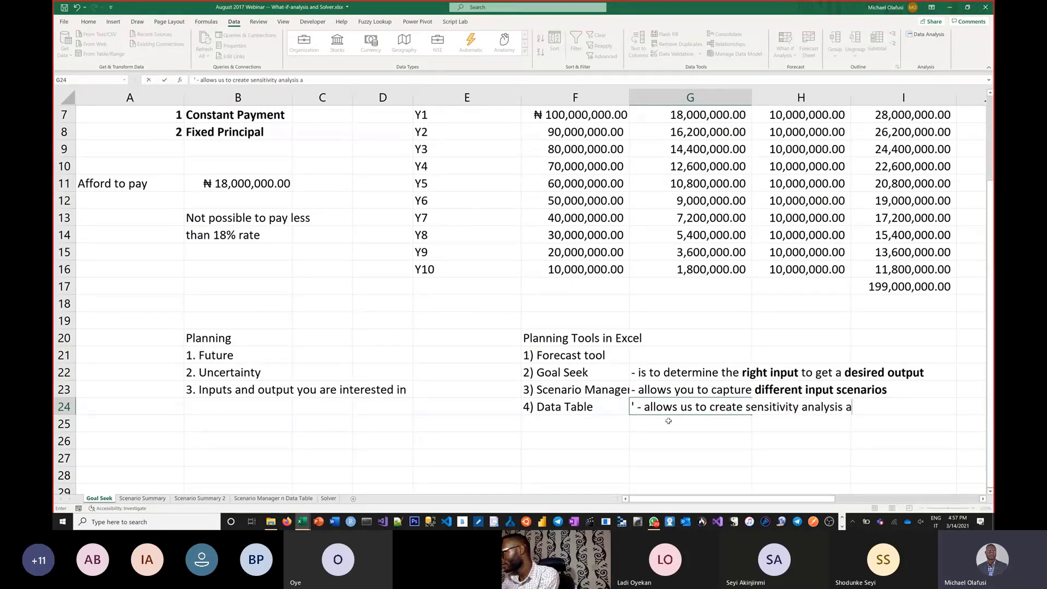
text(round 1 )
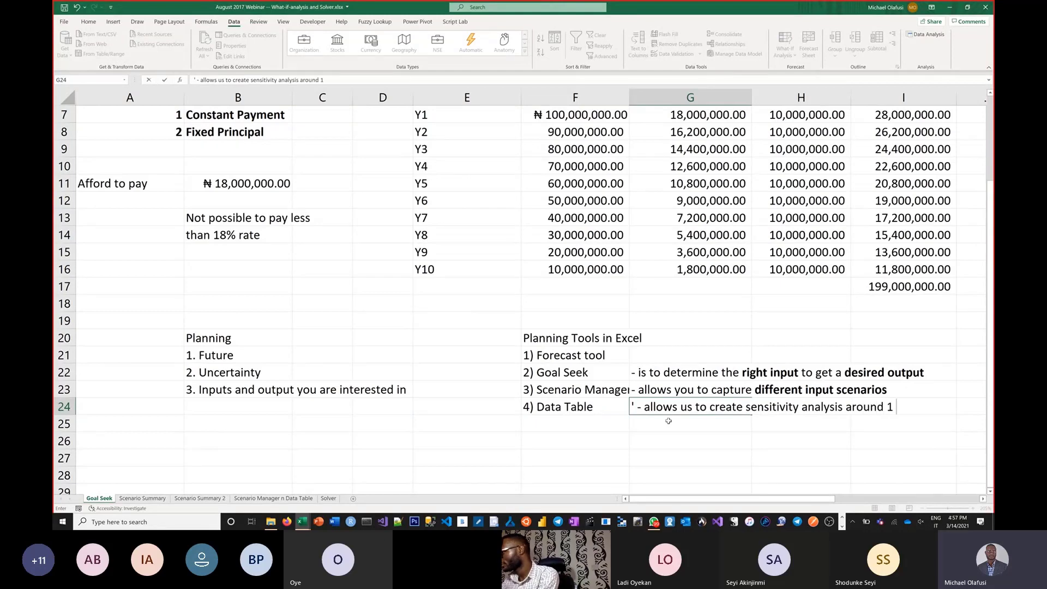
text(or 2 inputs)
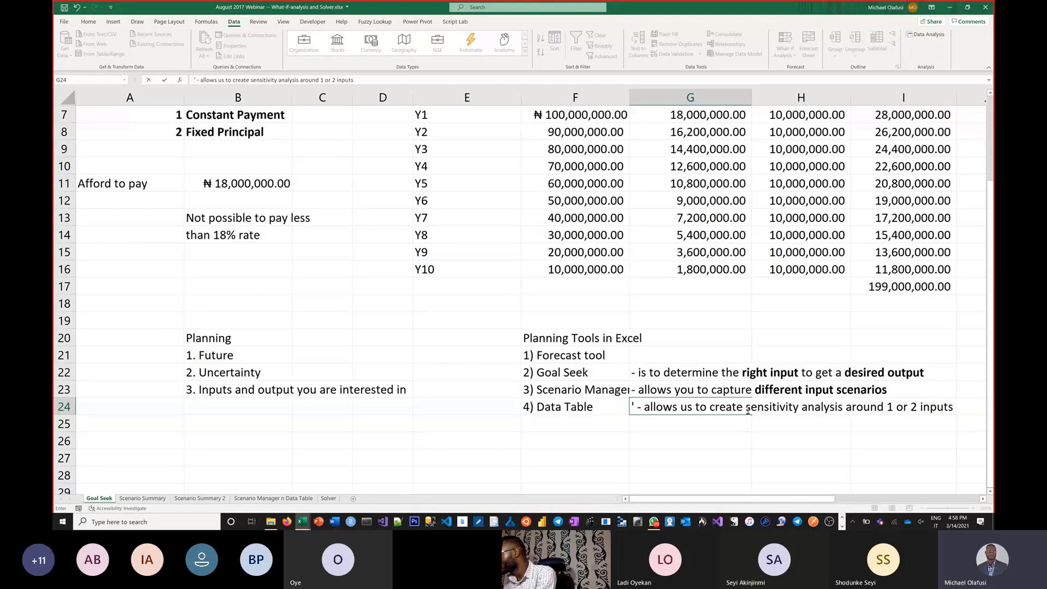
Step: Bold the words "sensitivity analysis around 1 or 2 inputs" within the Data Table note in G24
drag(747, 411, 883, 398)
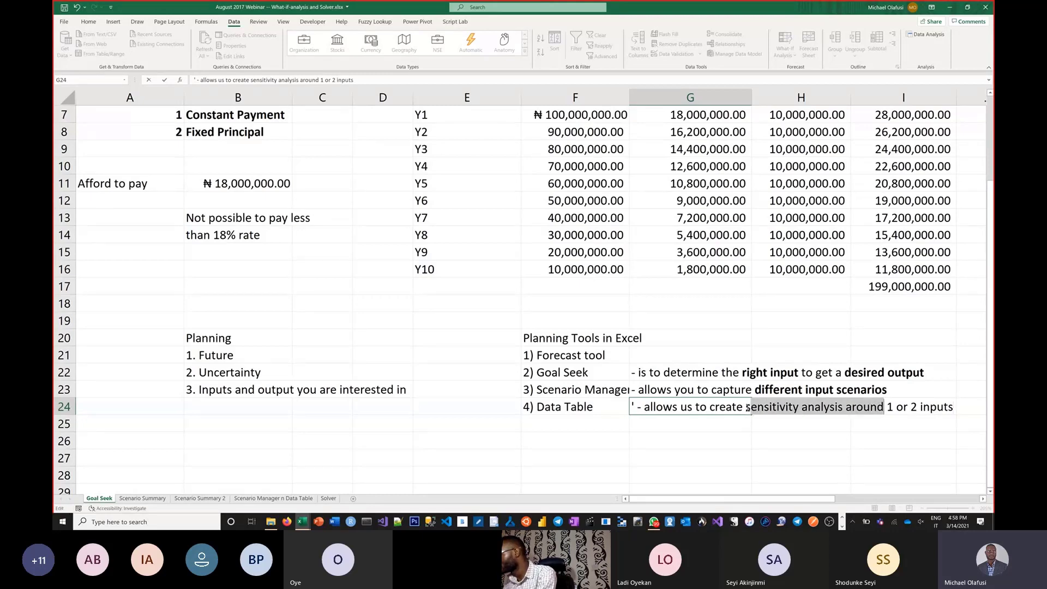
drag(748, 407, 953, 410)
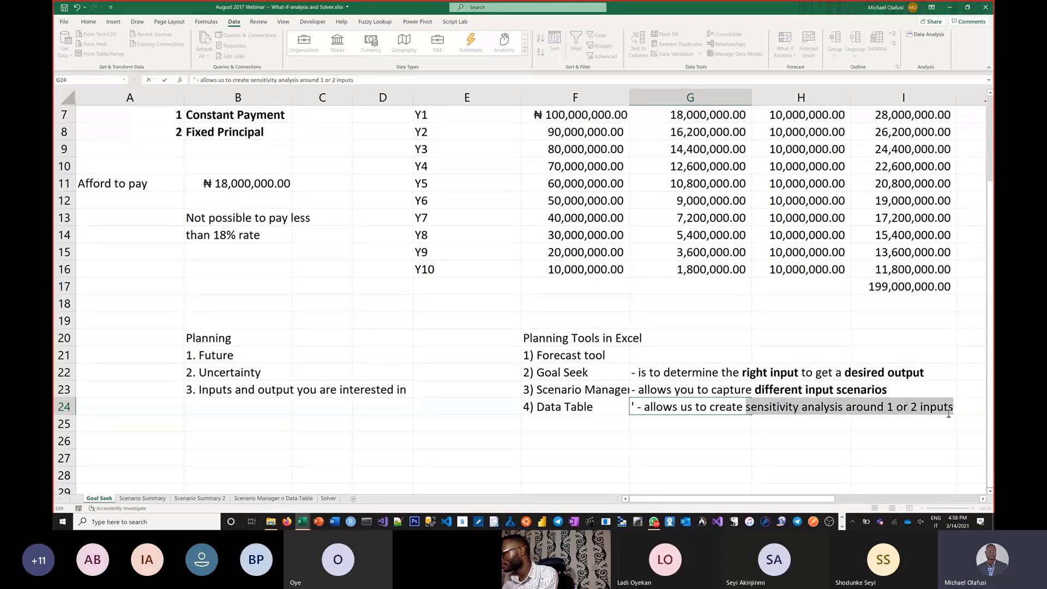
key(ctrl+b)
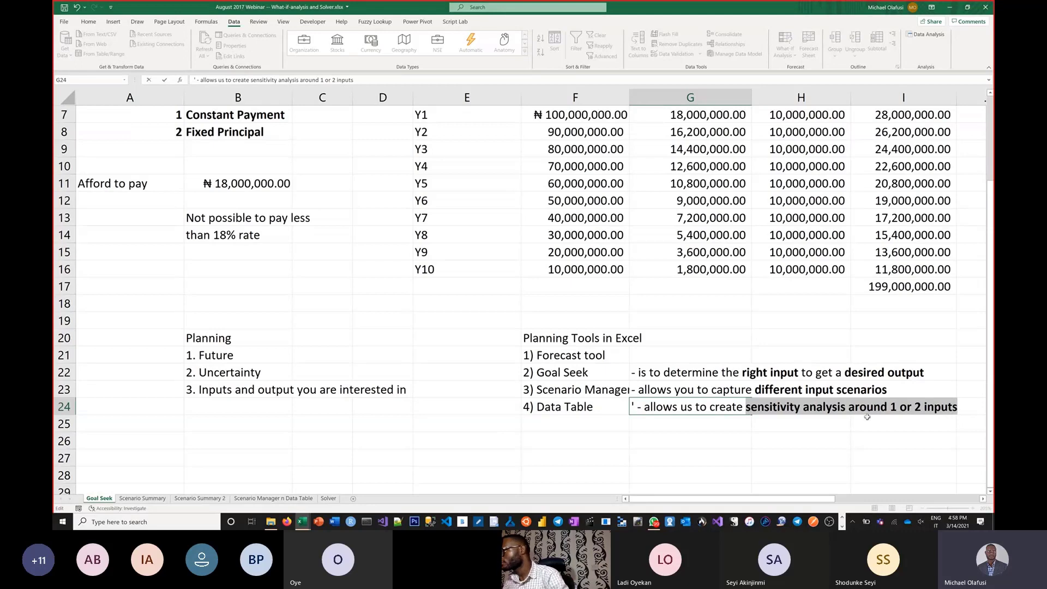
click(774, 443)
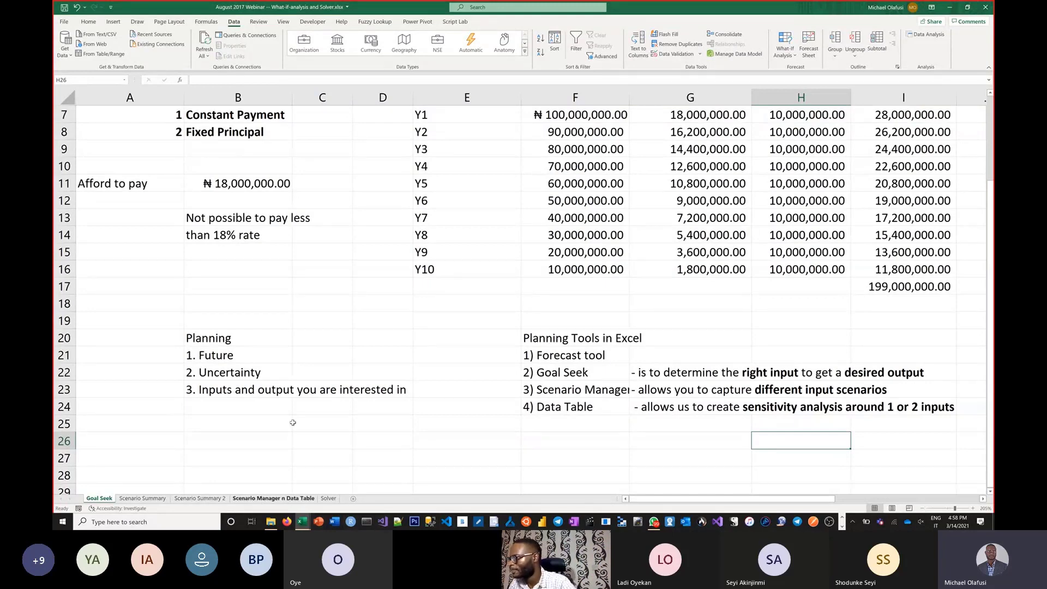
Step: Enter 10000 in D8 of the Scenario Manager n Data Table sheet and apply the comma number format
click(275, 499)
click(306, 232)
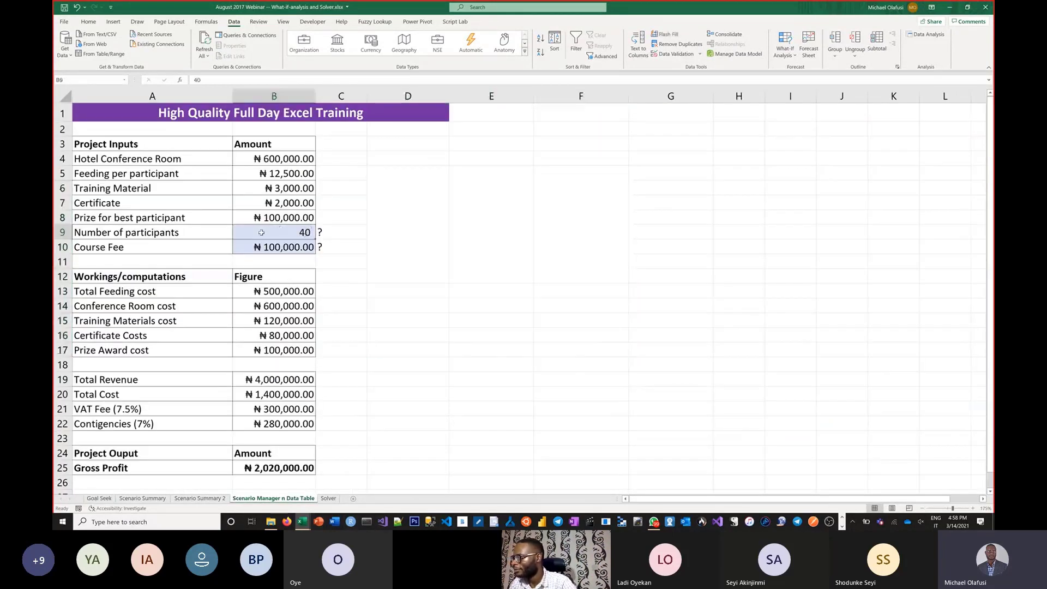
drag(280, 234, 183, 246)
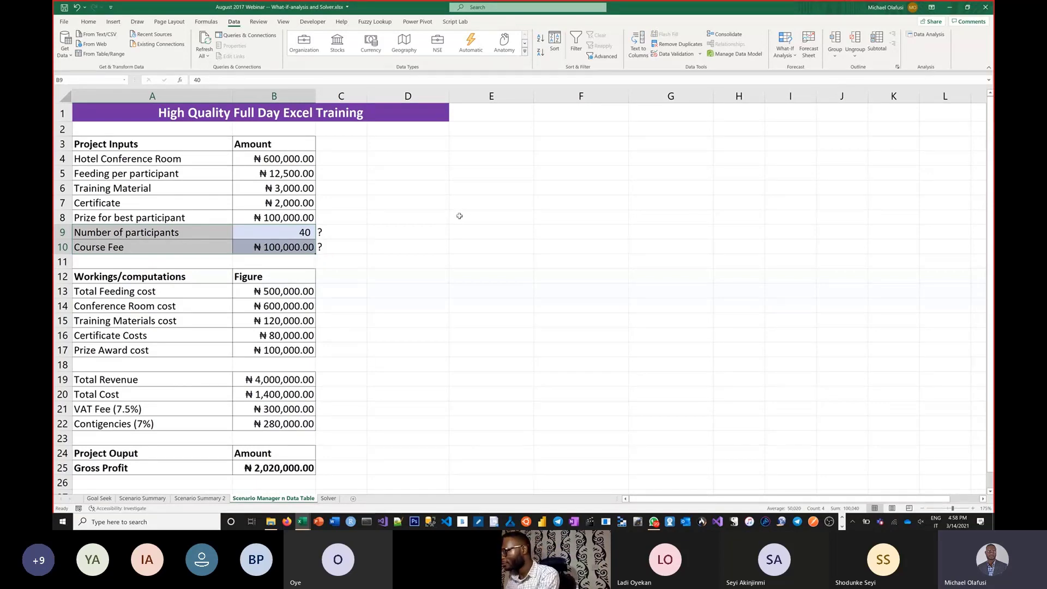
click(440, 219)
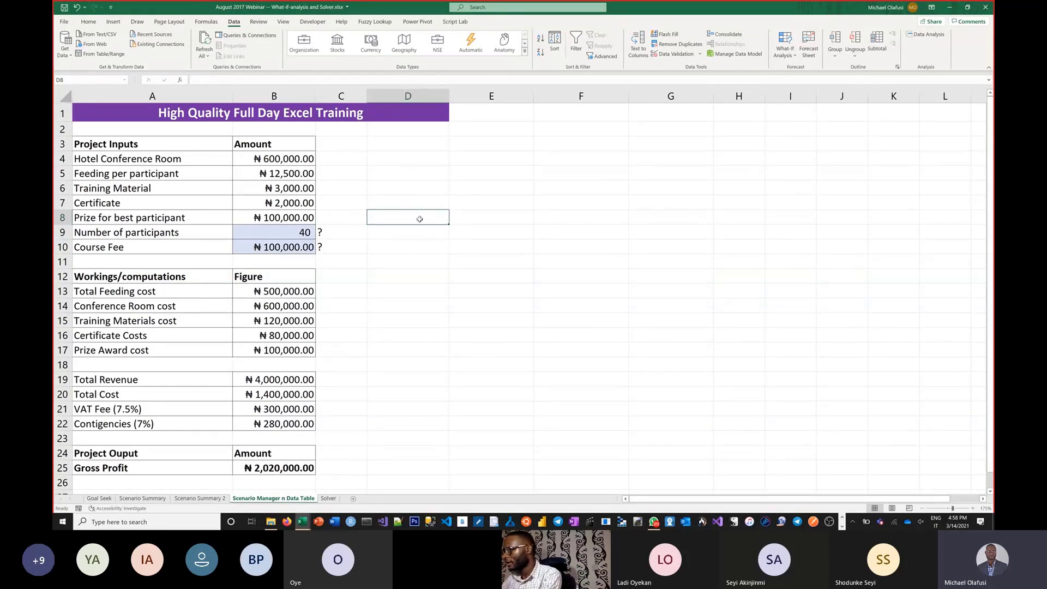
text(10)
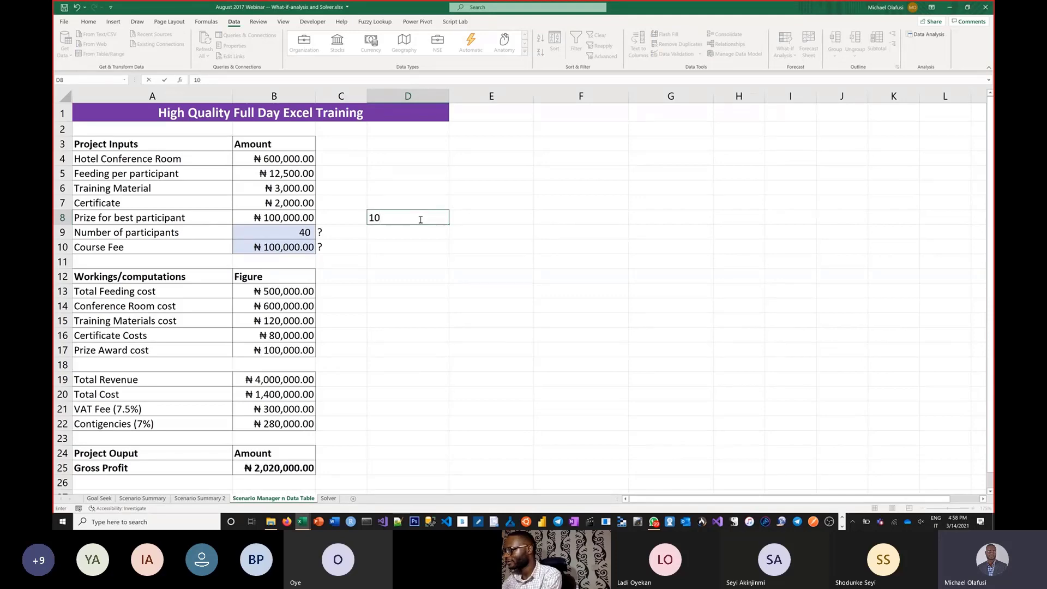
text(E3)
key(Return)
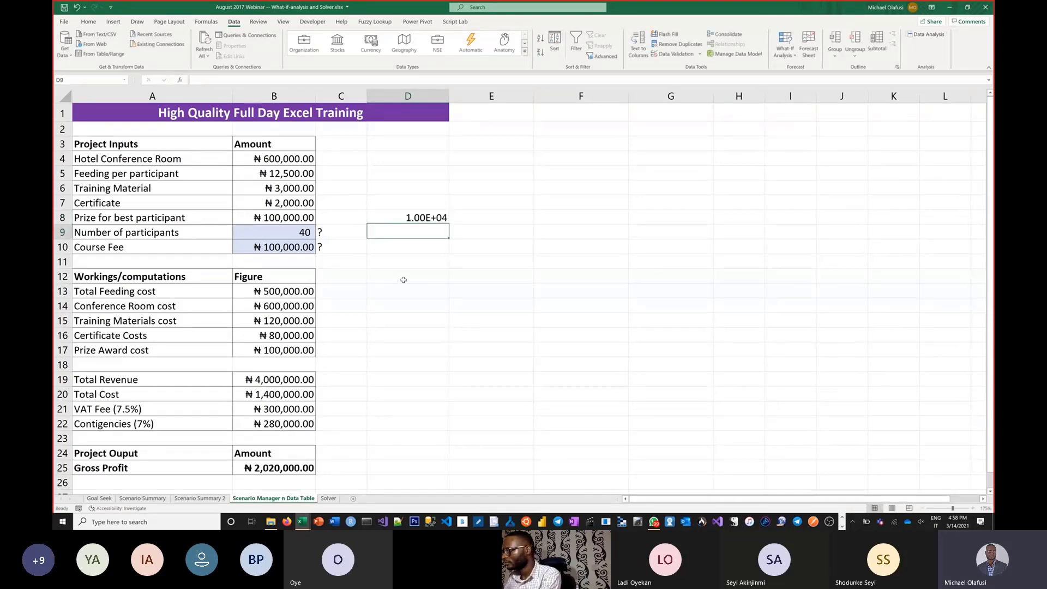
click(423, 216)
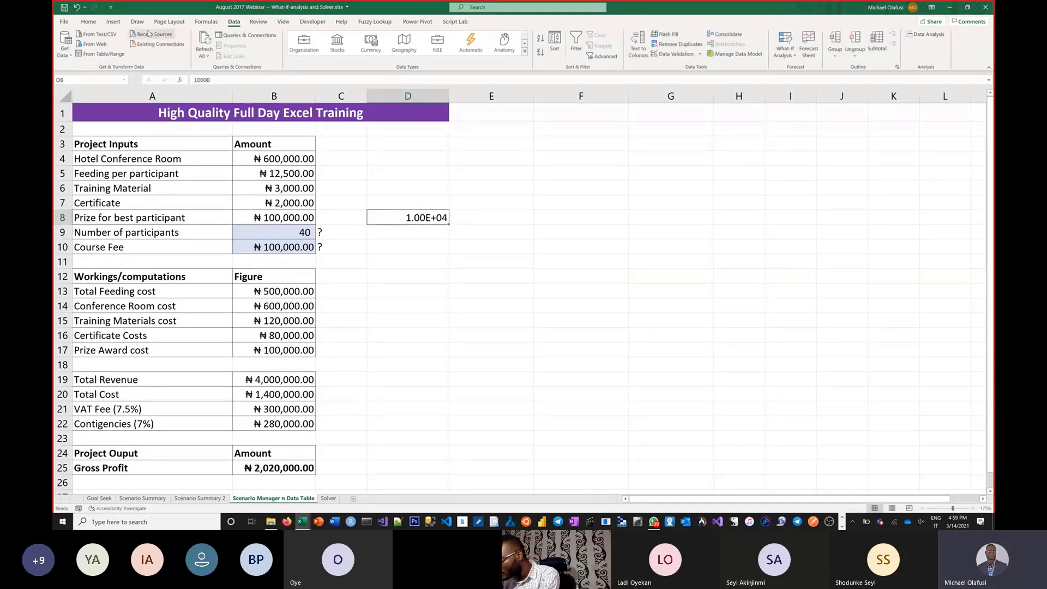
click(88, 22)
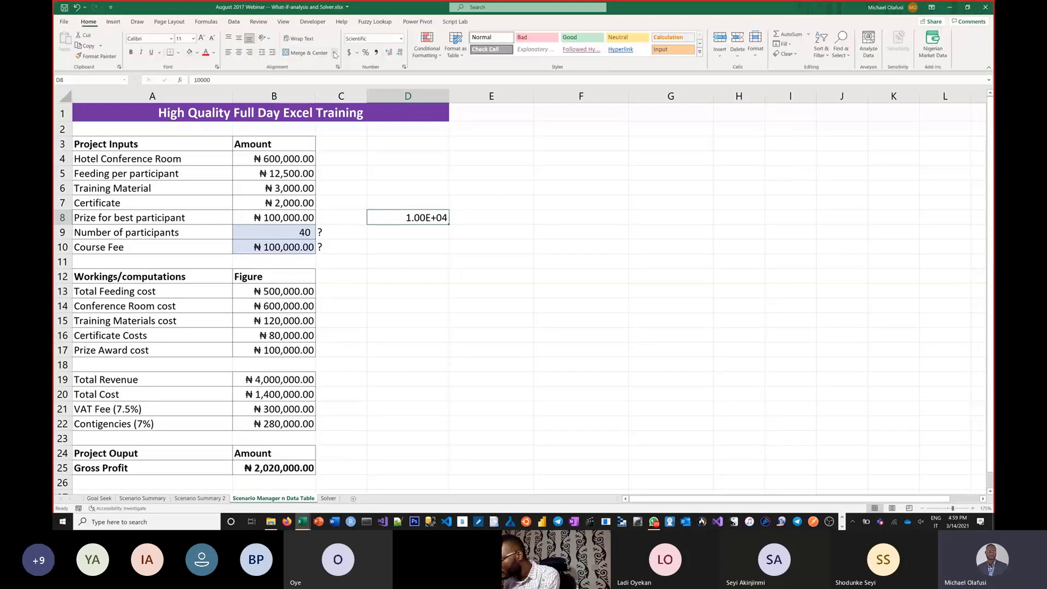
click(377, 53)
drag(451, 223, 453, 415)
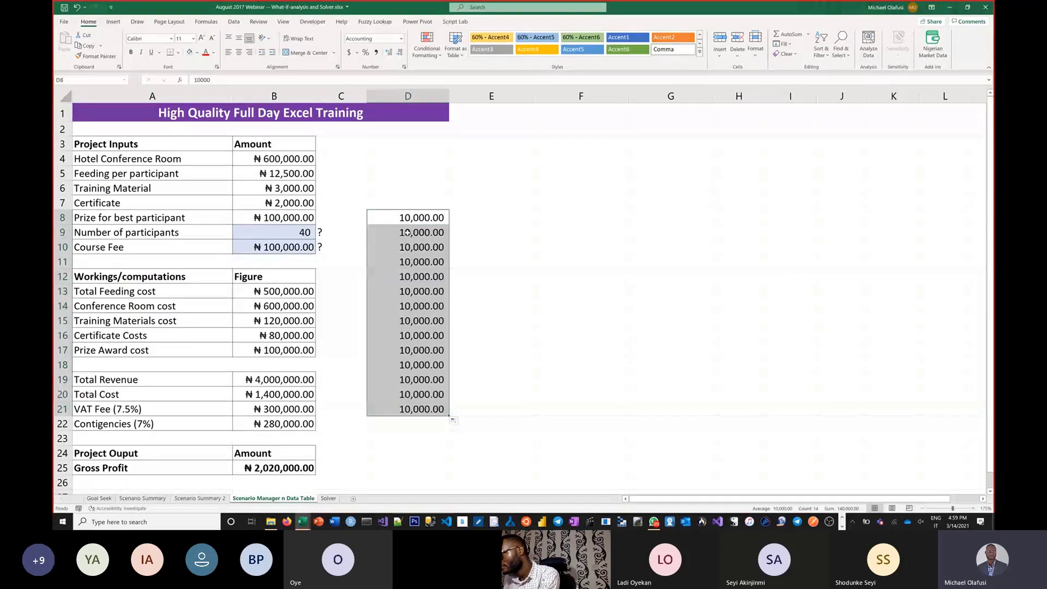
drag(403, 233, 435, 410)
key(Delete)
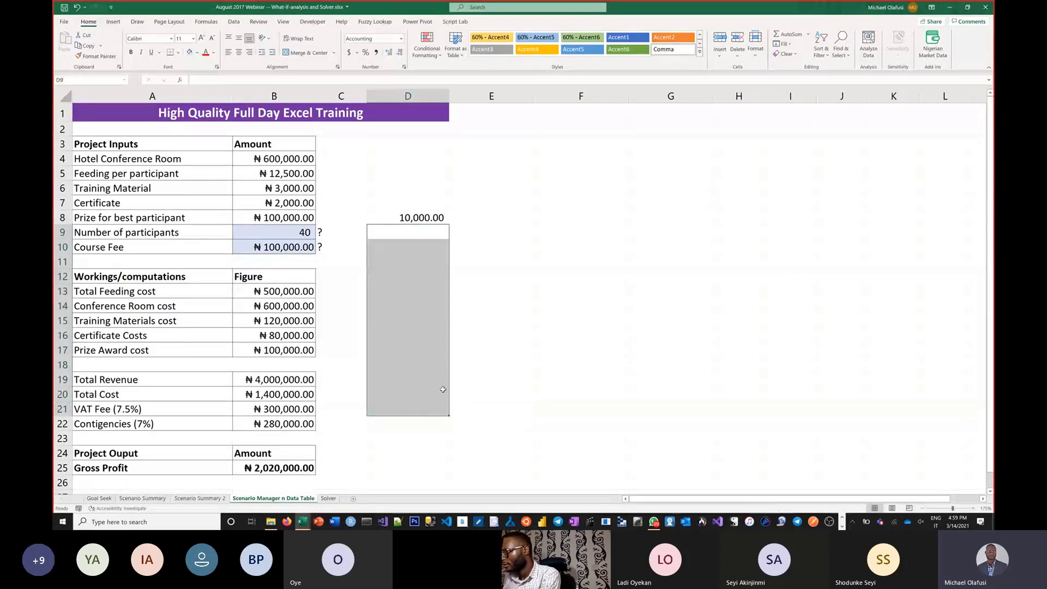
Step: Enter 20,000 in D9 and extend the series from D8:D9 down to 100,000 in D17
click(426, 239)
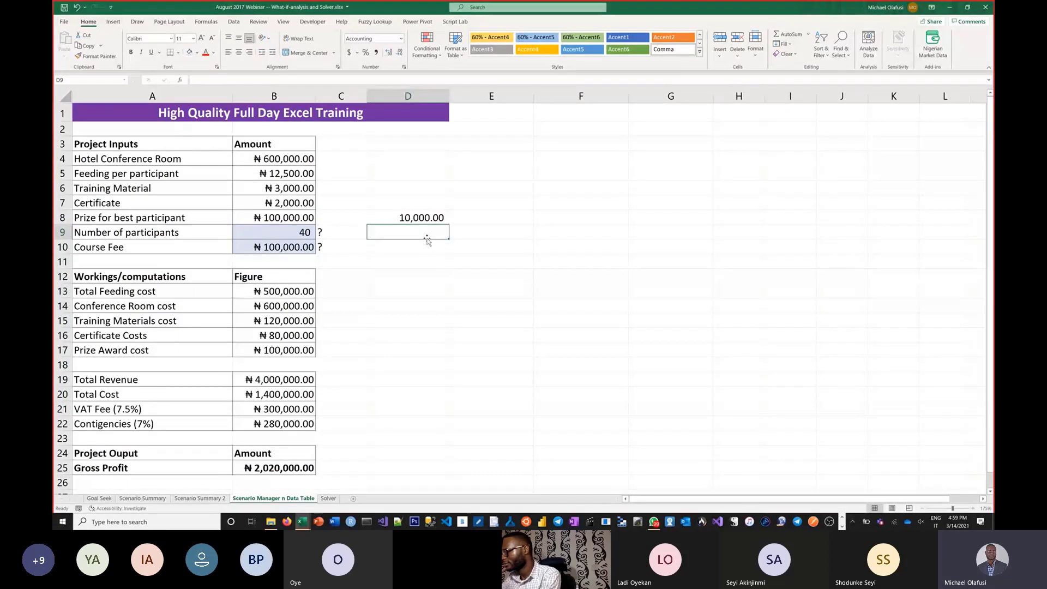
text(20,0)
text(0000)
key(Return)
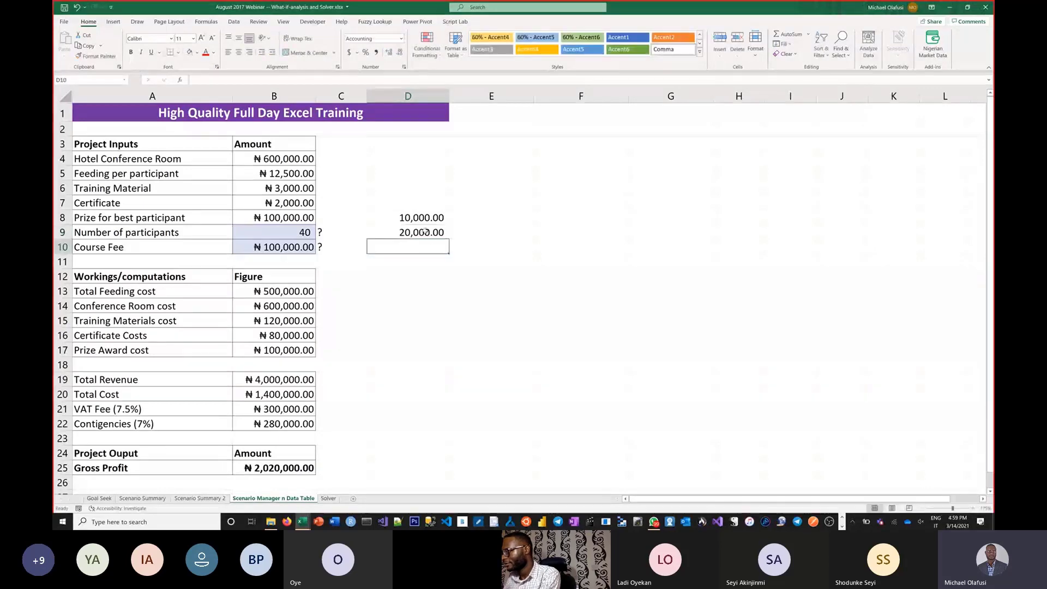
drag(420, 217, 449, 354)
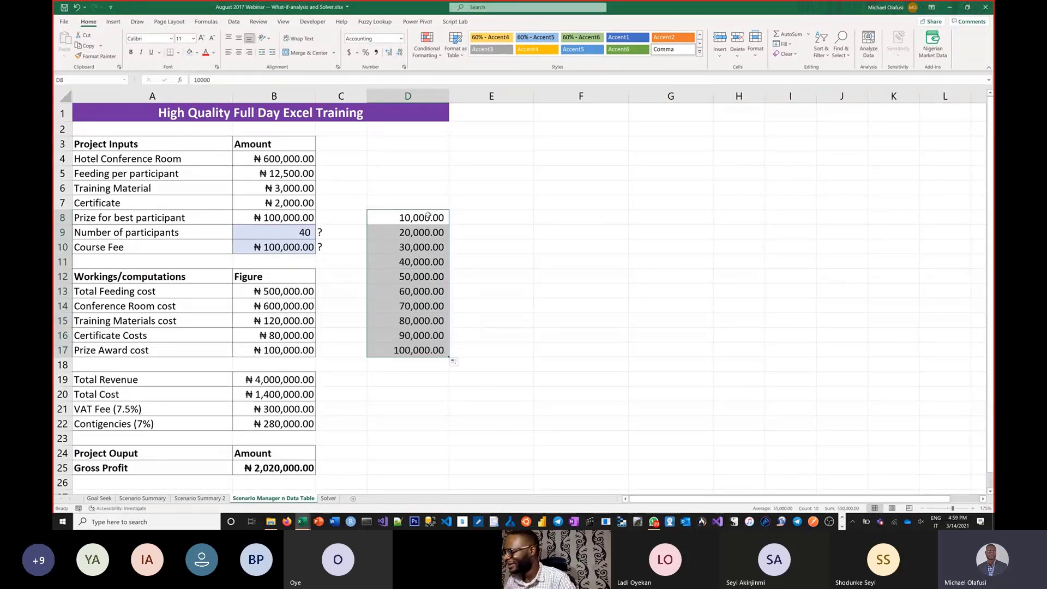
Step: Draw a straight arrow from the Course Fee label in A10 to the 50,000 value in D12
click(138, 252)
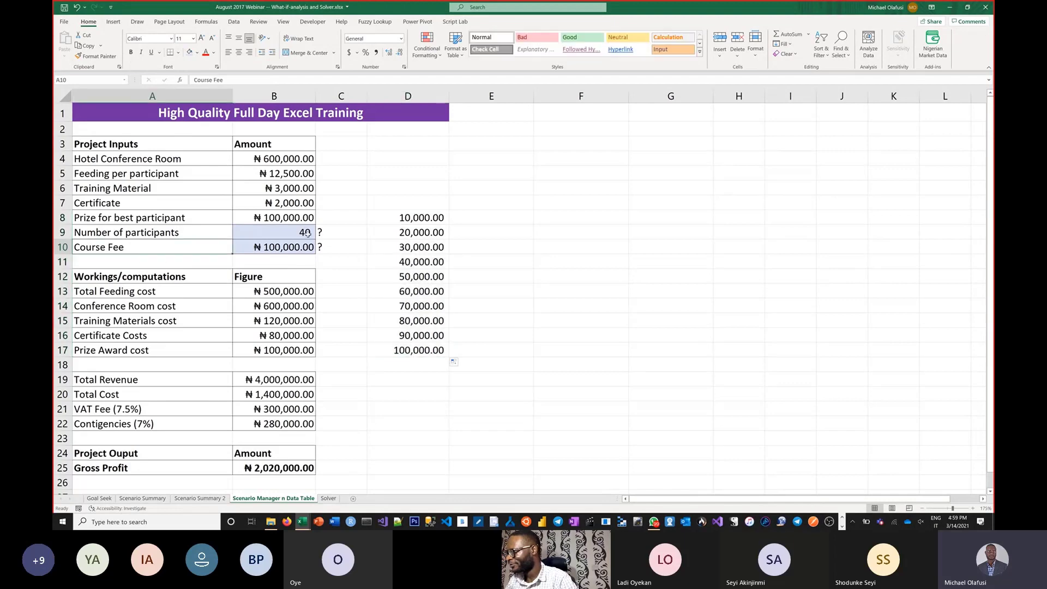
click(115, 22)
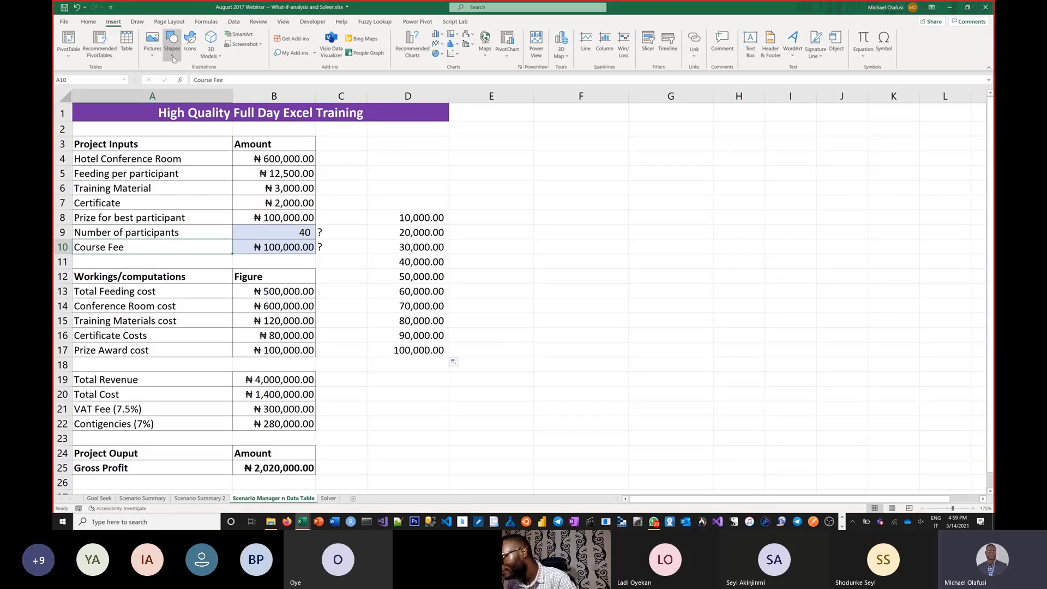
click(172, 55)
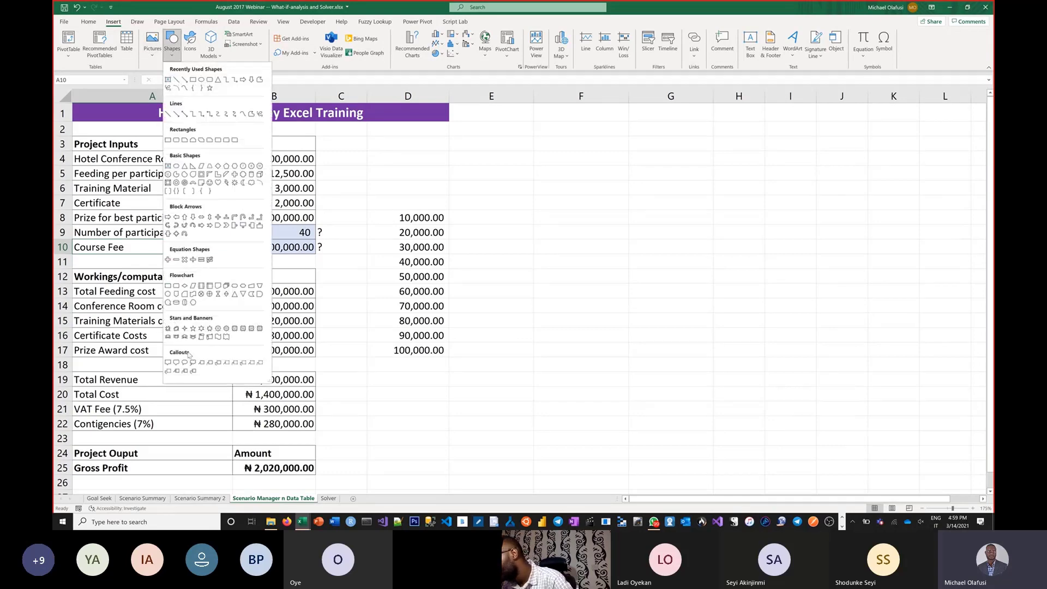
click(177, 115)
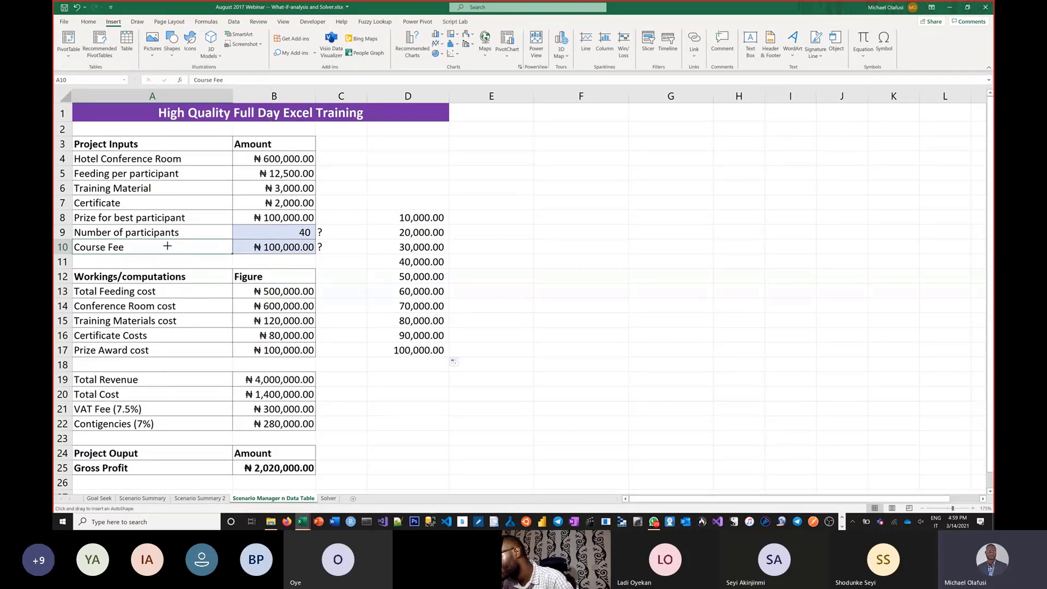
drag(168, 246, 390, 278)
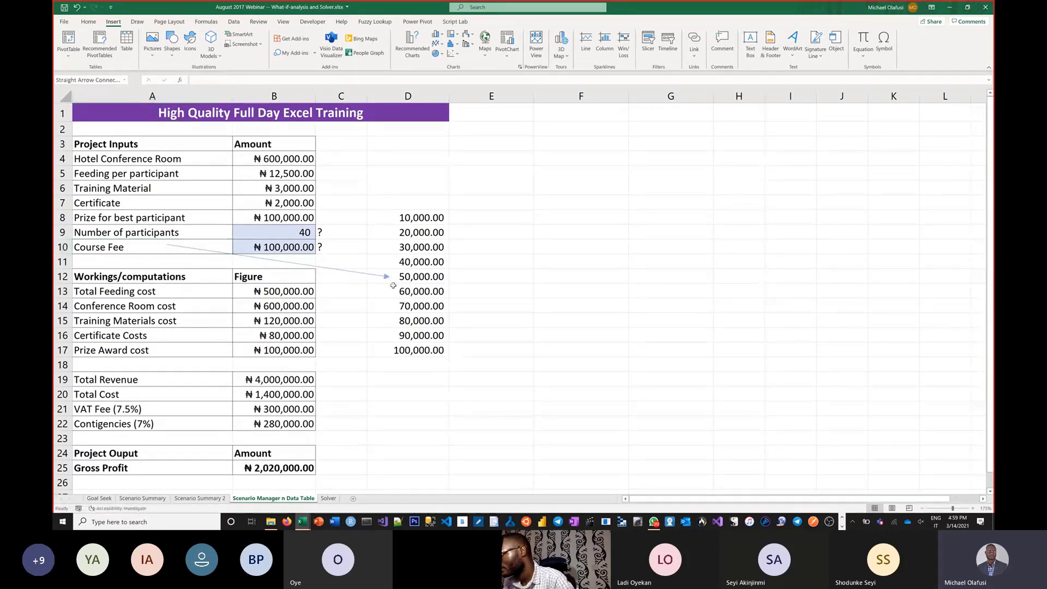
Step: Enter 5 in E7 and 10 in F7, and extend the series across the row to 40 in L7
click(468, 201)
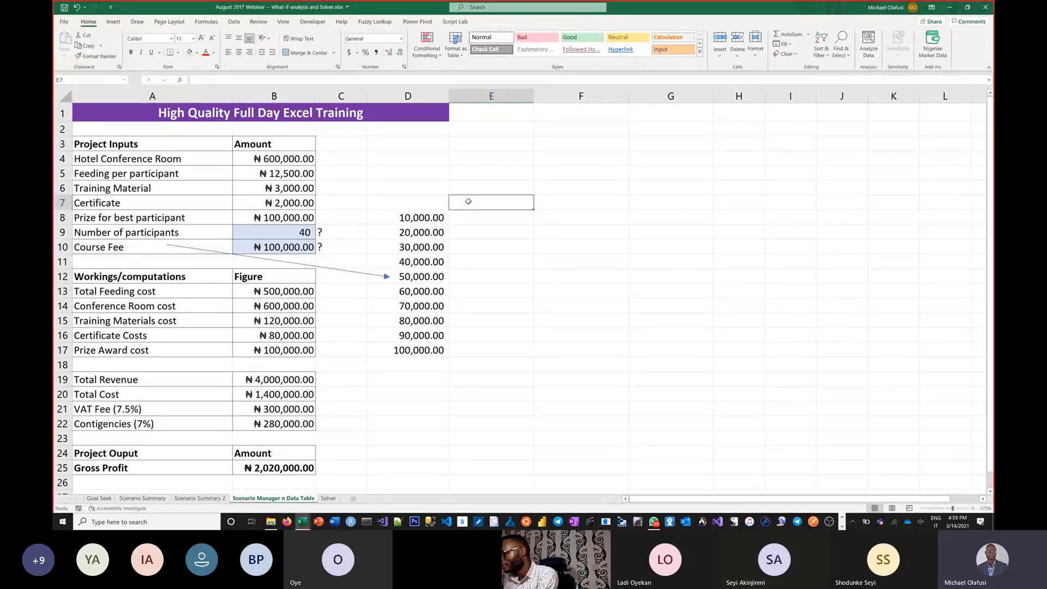
text(5)
key(Tab)
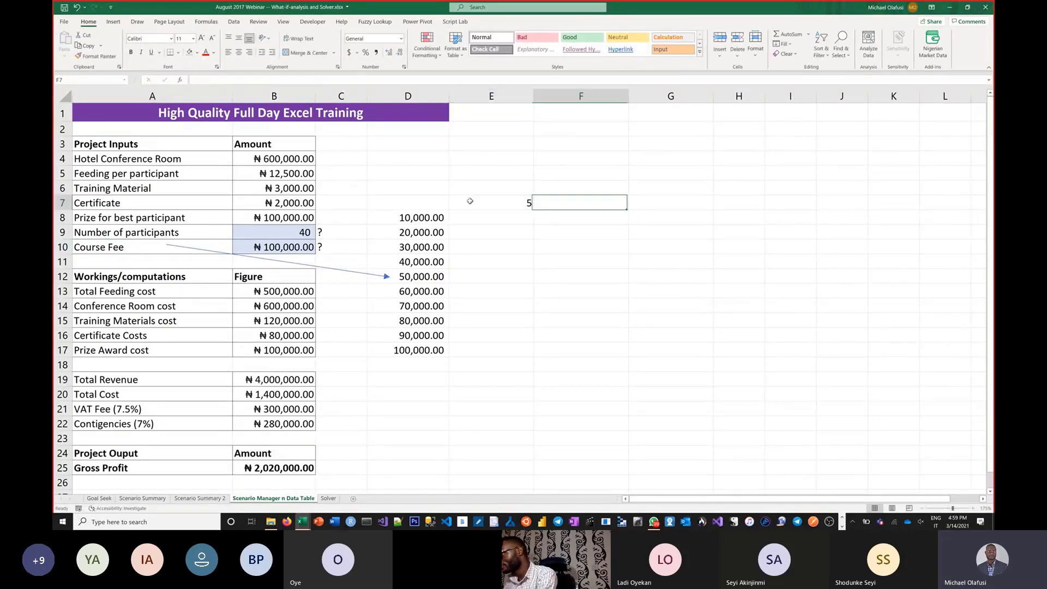
text(10)
key(Tab)
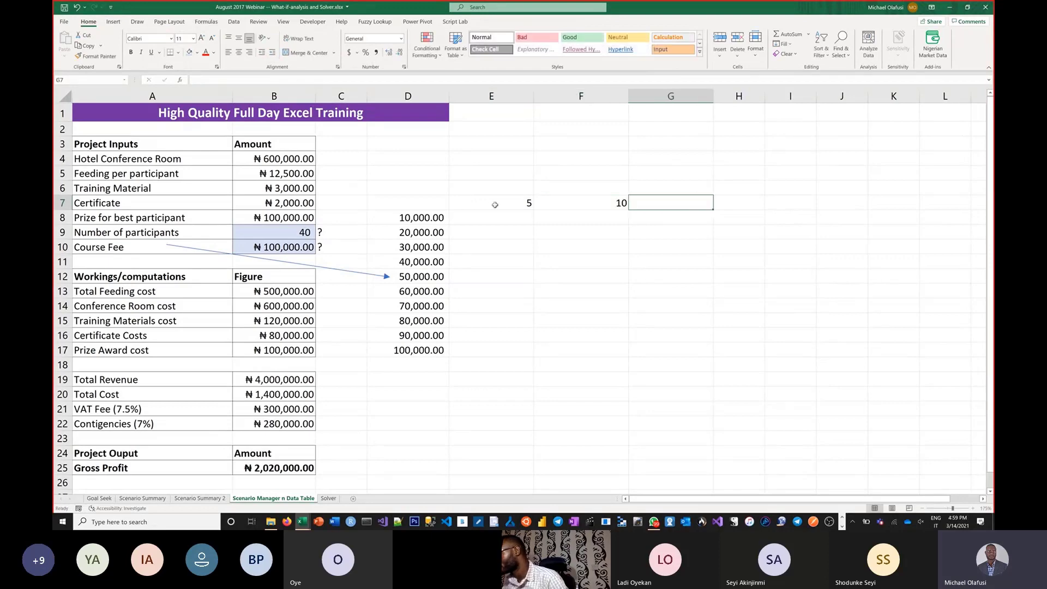
drag(468, 201, 970, 215)
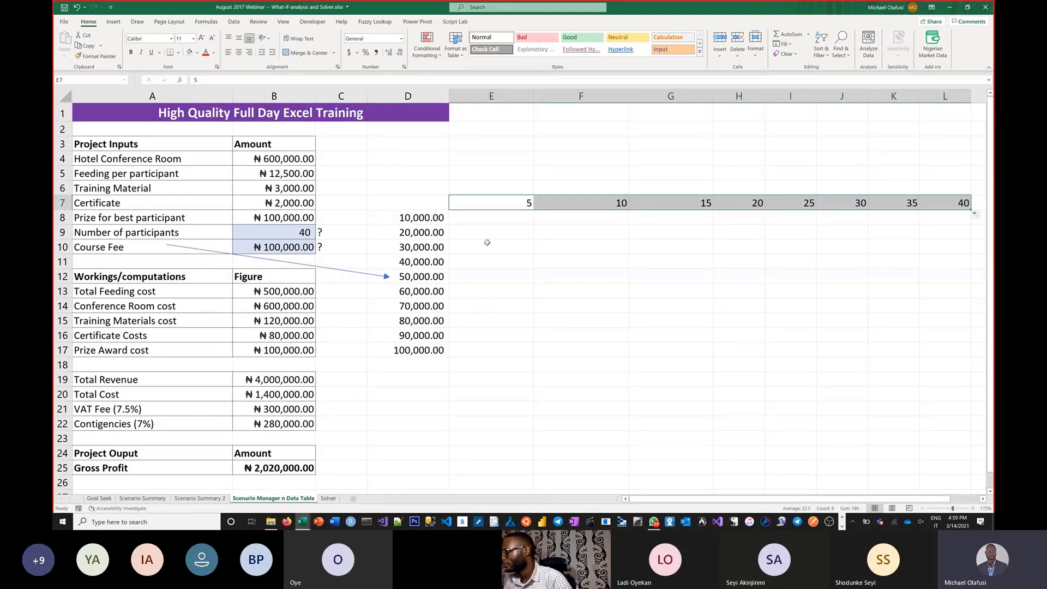
Step: Duplicate the arrow and place the copy so that it runs from Number of participants in A9 to the 5 in E7
click(231, 254)
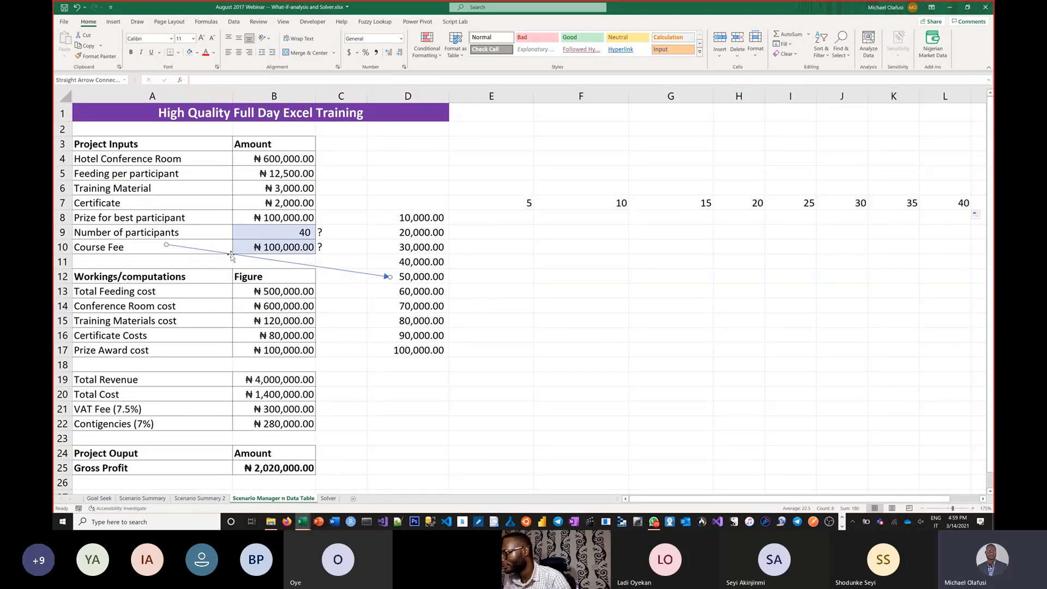
mouse_move(230, 254)
mouse_down()
mouse_move(248, 225)
mouse_move(221, 220)
mouse_move(221, 237)
mouse_up()
drag(408, 264, 512, 203)
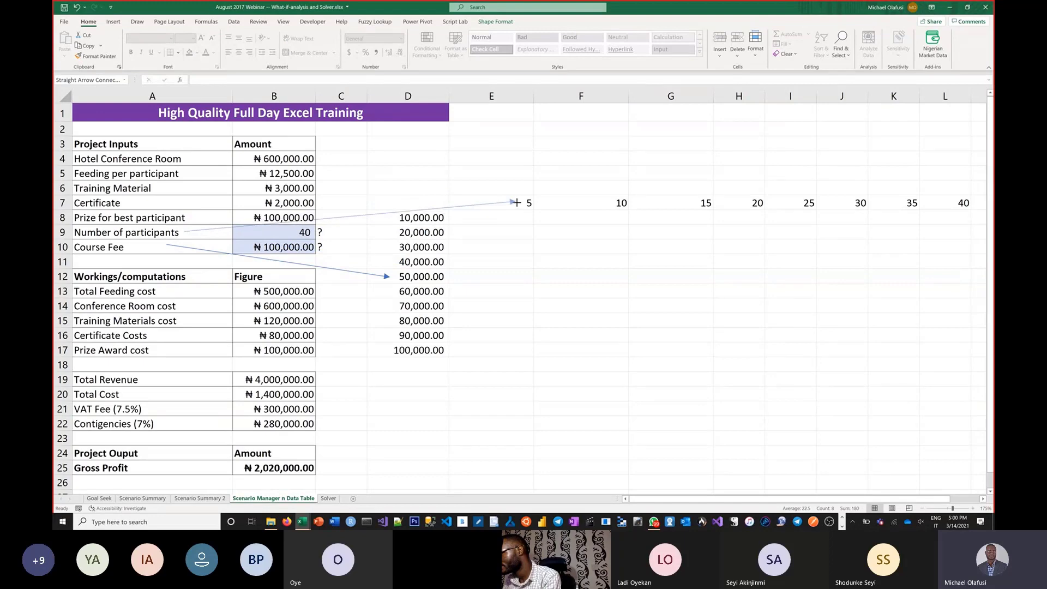
Step: Link the table's corner cell D7 to the Gross Profit amount with the formula =B25
click(486, 252)
click(408, 207)
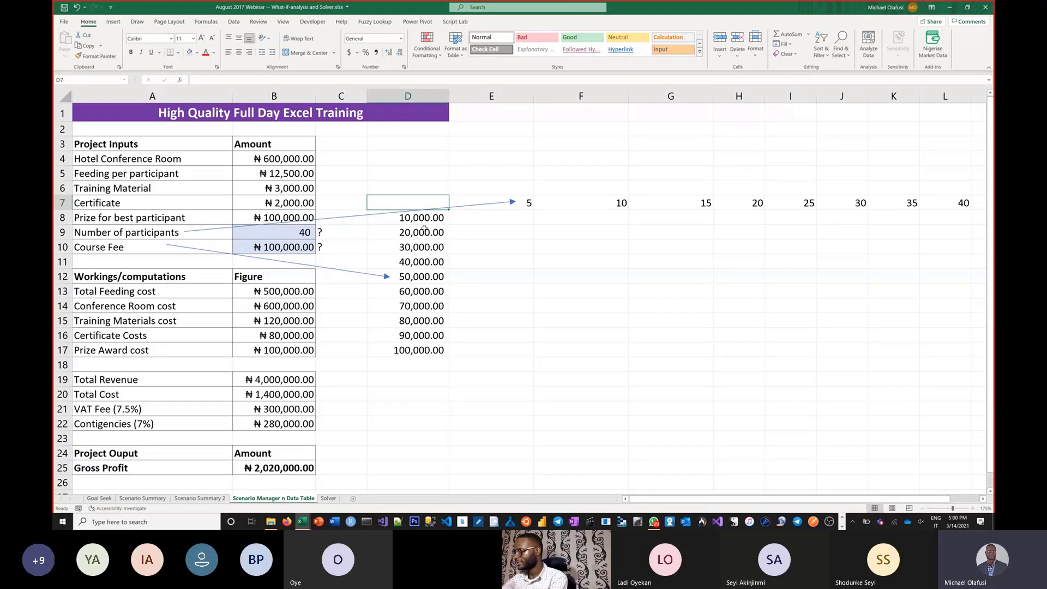
text(=)
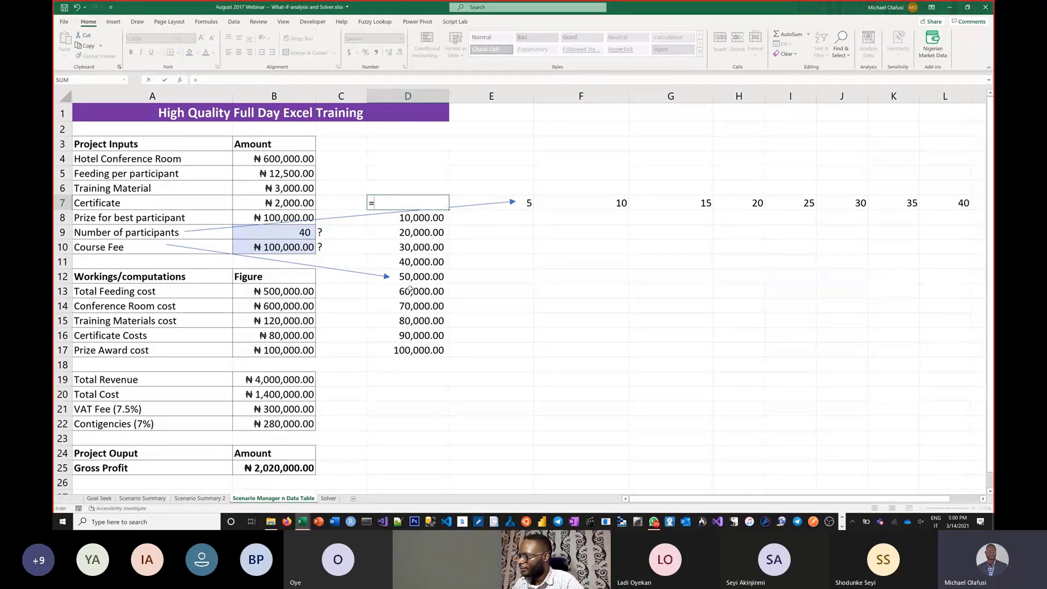
click(278, 469)
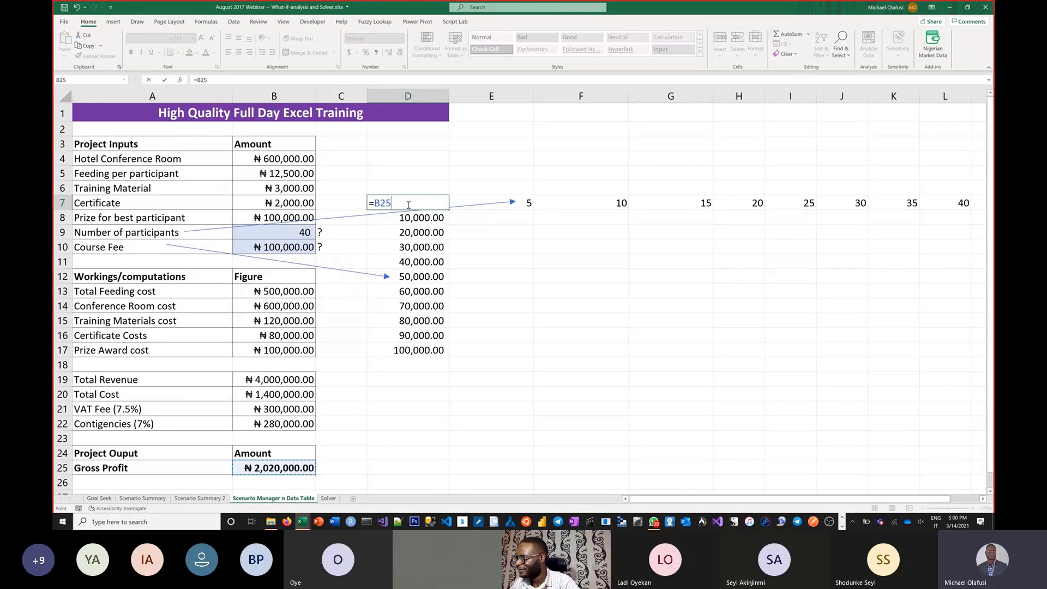
key(Return)
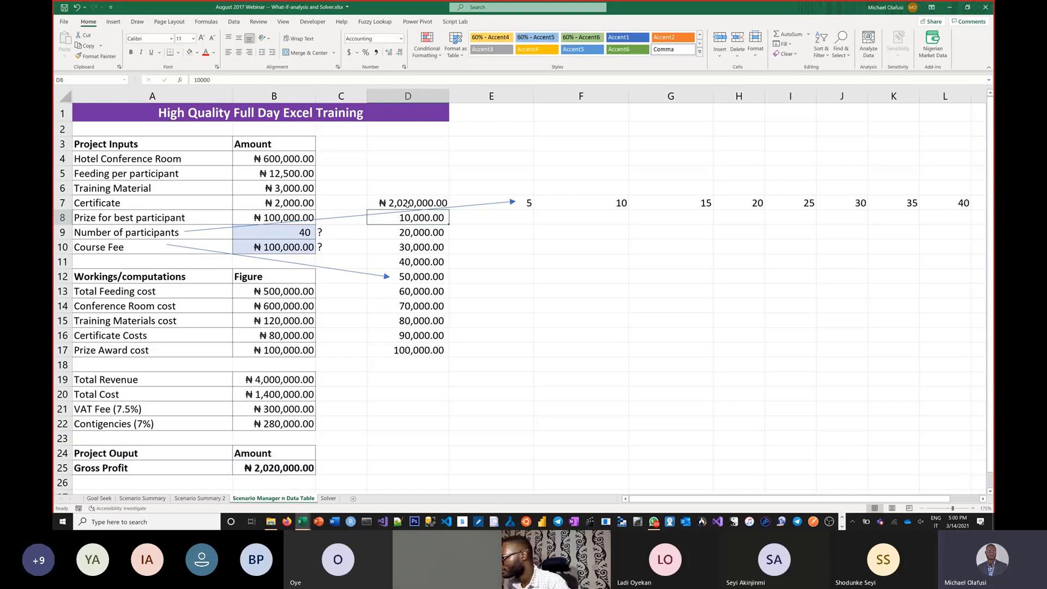
Step: Create a what-if Data Table over D7:L17 with B9 as the row input cell and B10 as the column input cell
drag(408, 203, 943, 348)
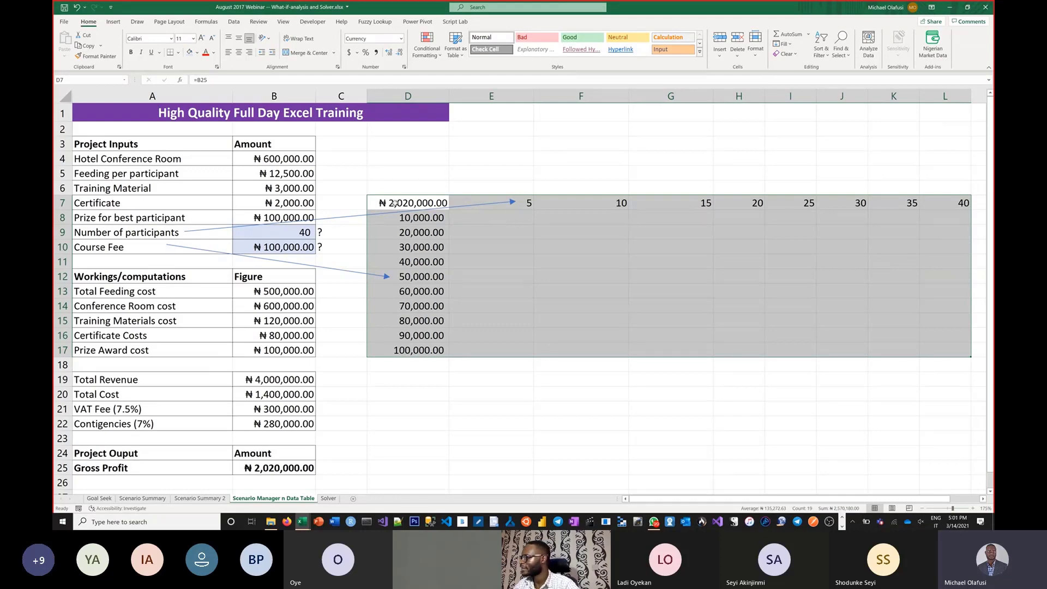
drag(398, 201, 934, 352)
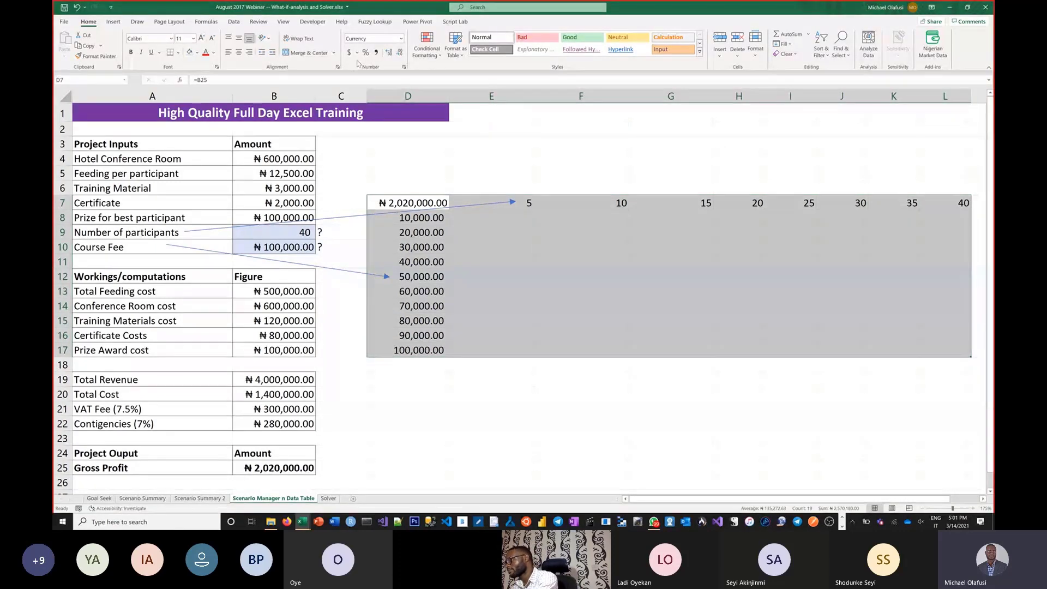
key(ctrl+q)
key(ctrl+1)
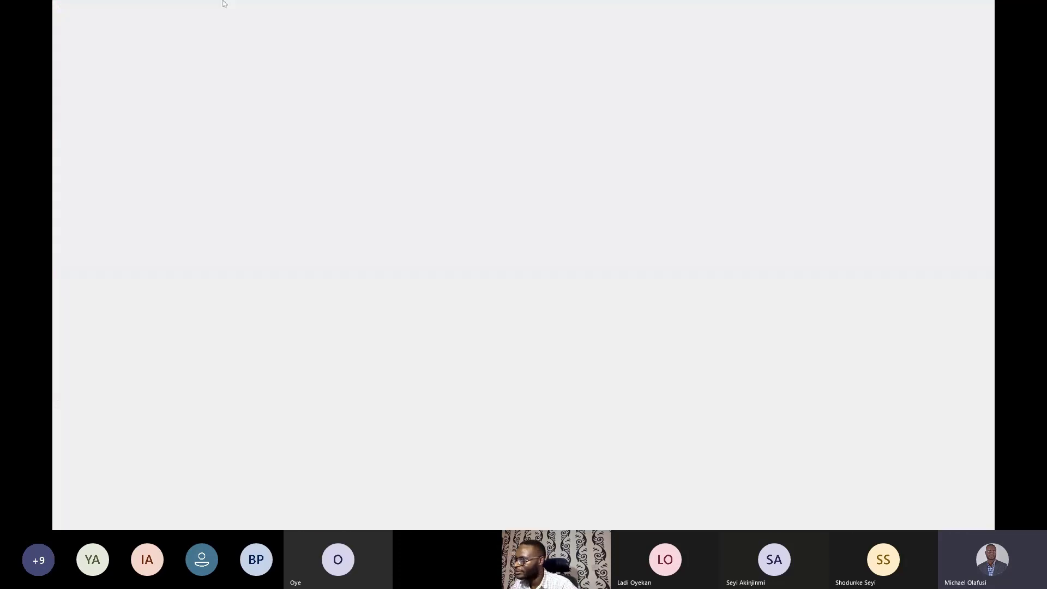
click(297, 43)
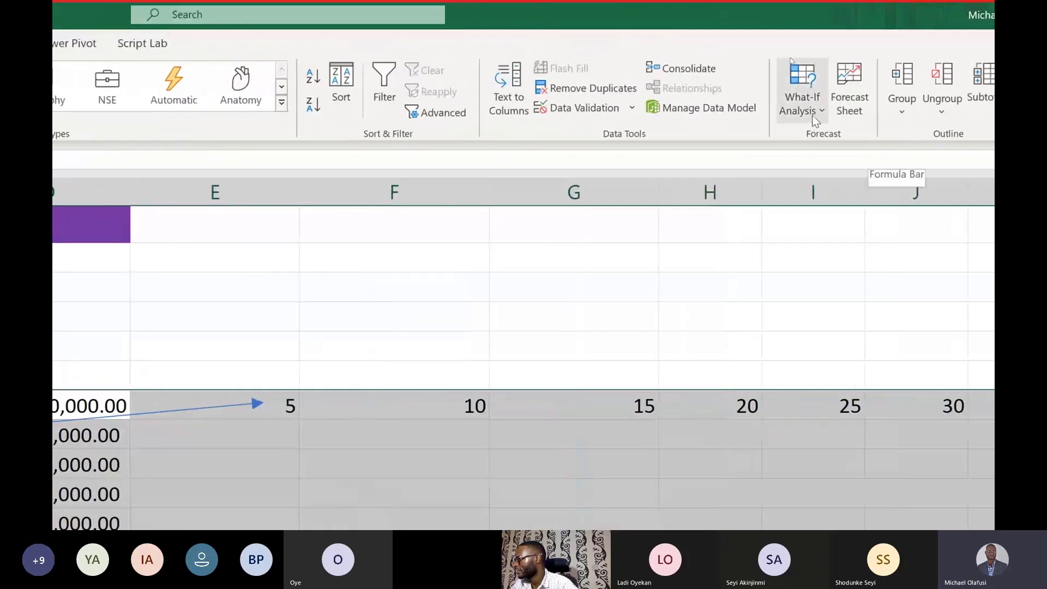
click(906, 109)
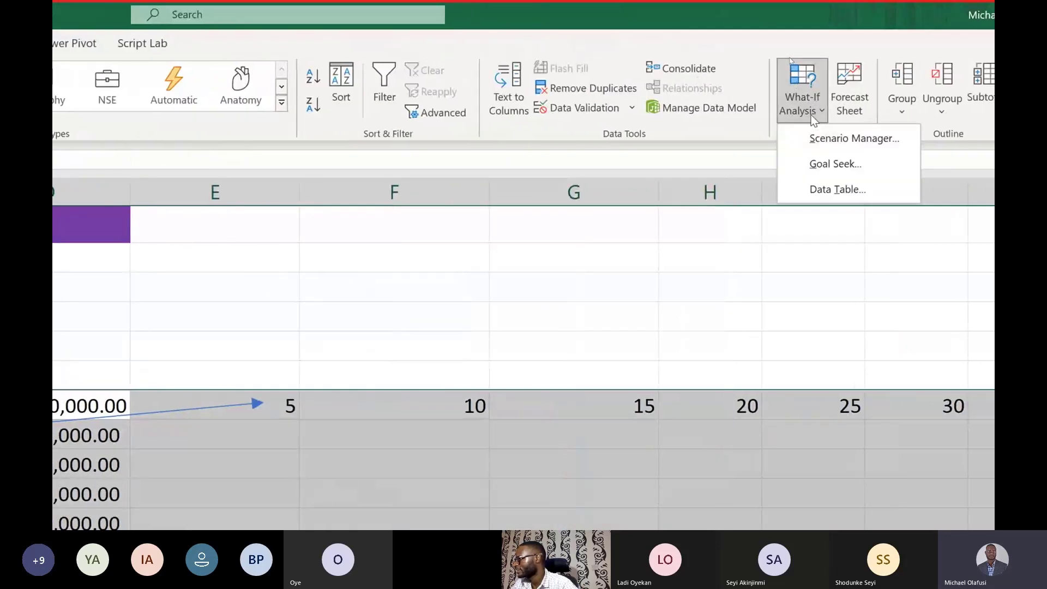
click(829, 191)
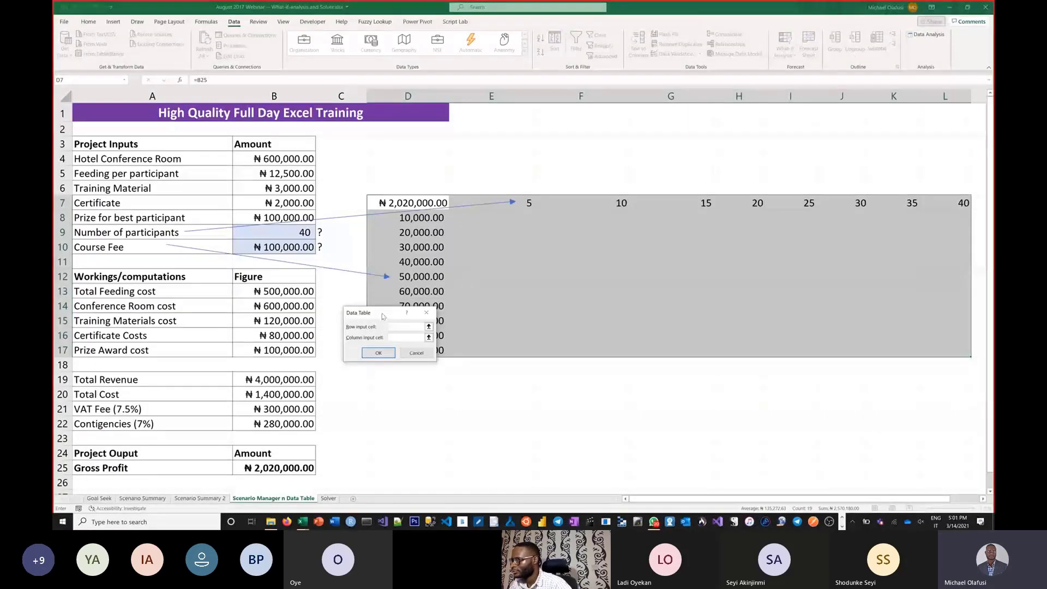
drag(383, 315, 550, 277)
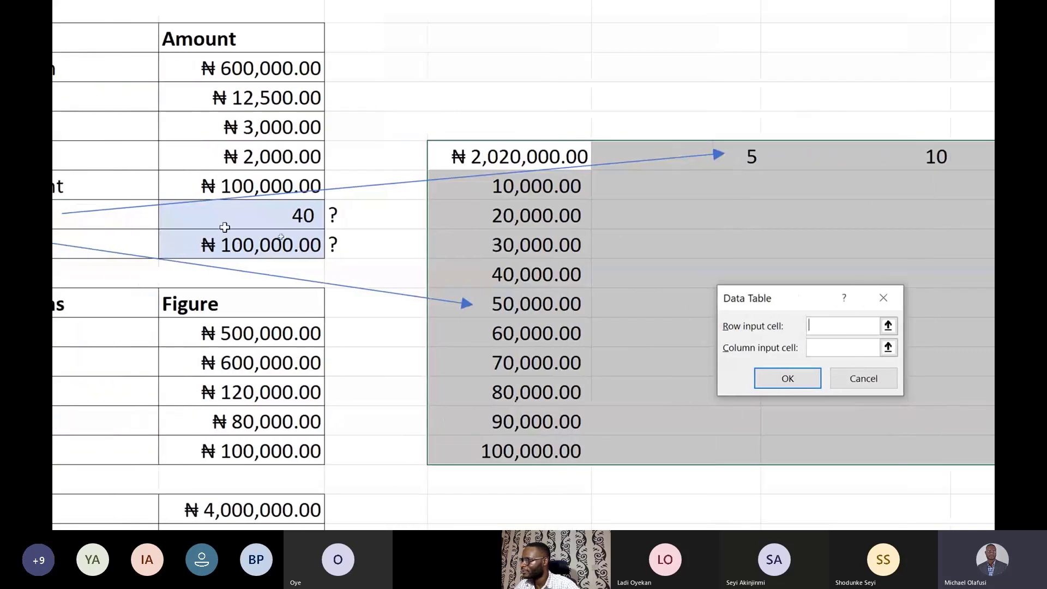
click(280, 216)
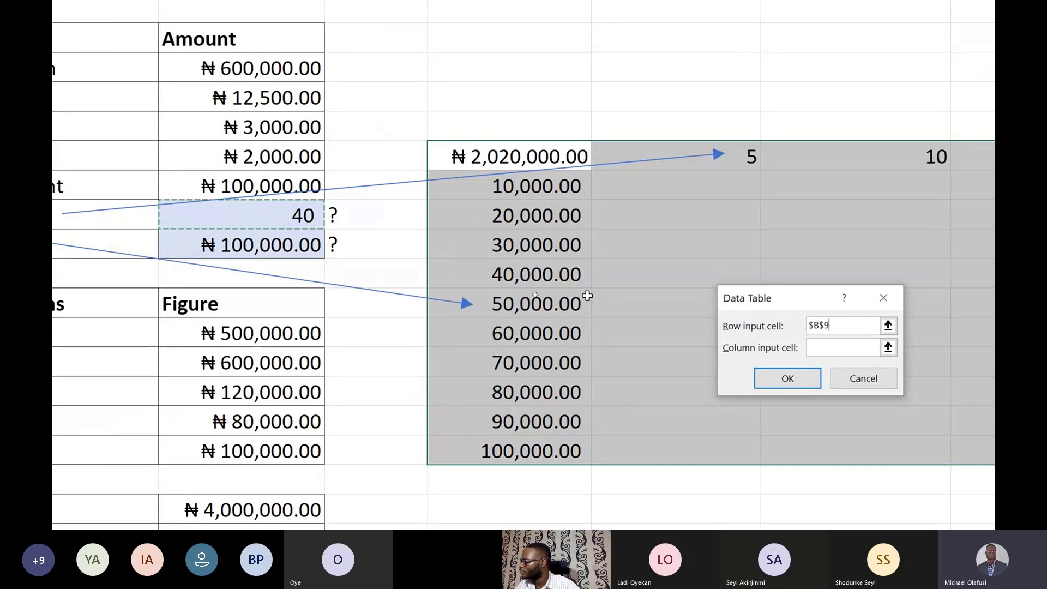
click(849, 350)
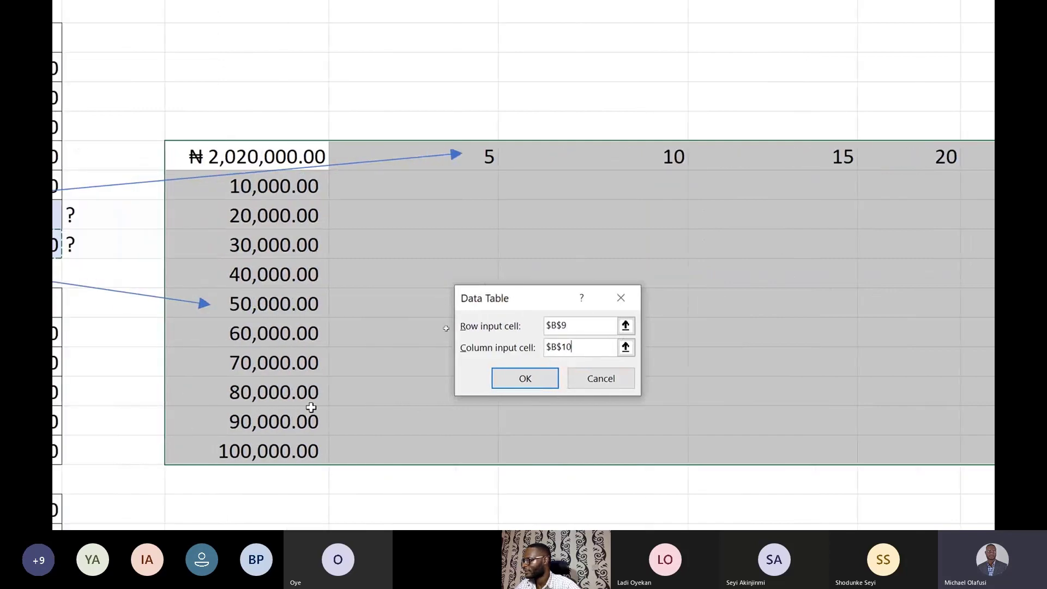
click(526, 379)
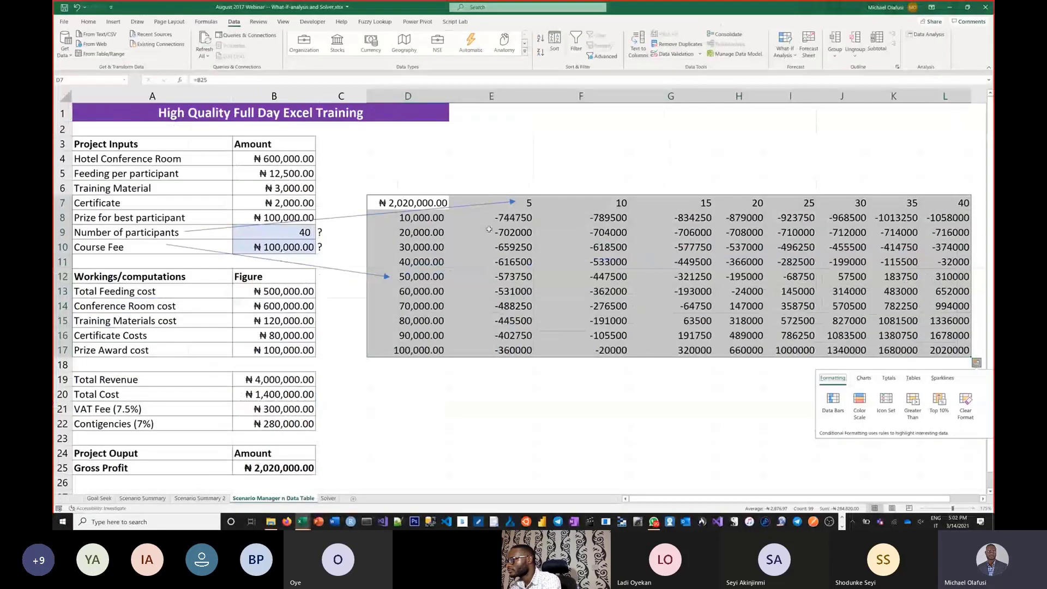
Step: Format the Data Table results in E8:L17 with the comma number style and no decimals
click(537, 264)
drag(537, 248, 960, 352)
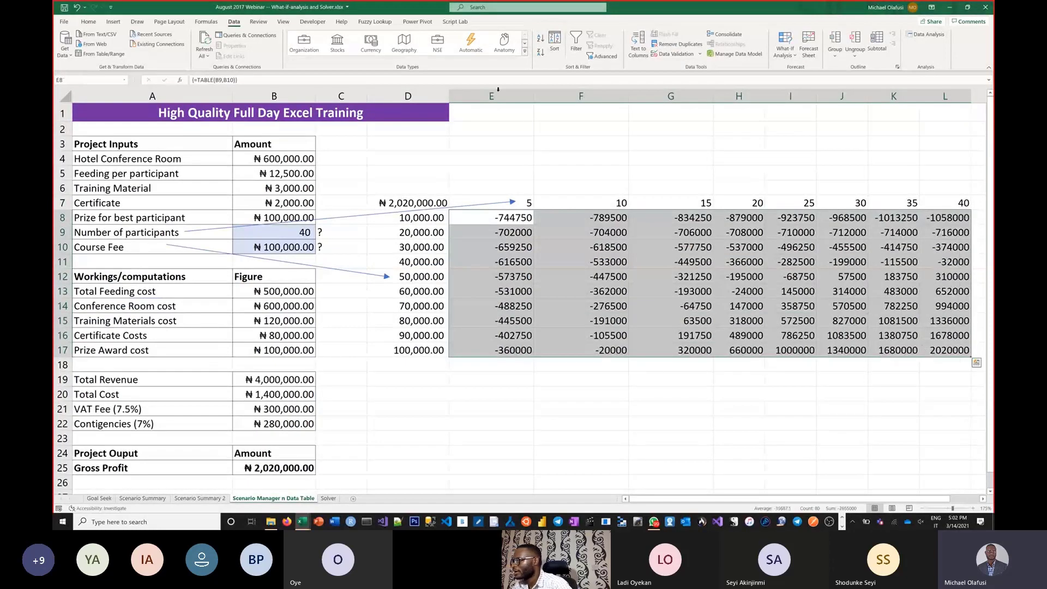
click(89, 22)
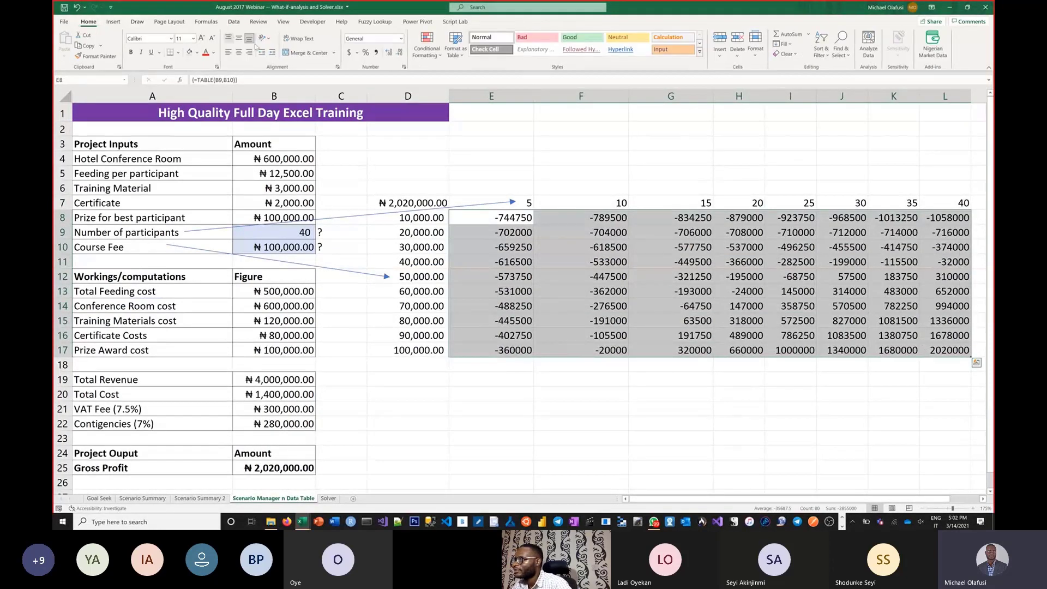
click(375, 52)
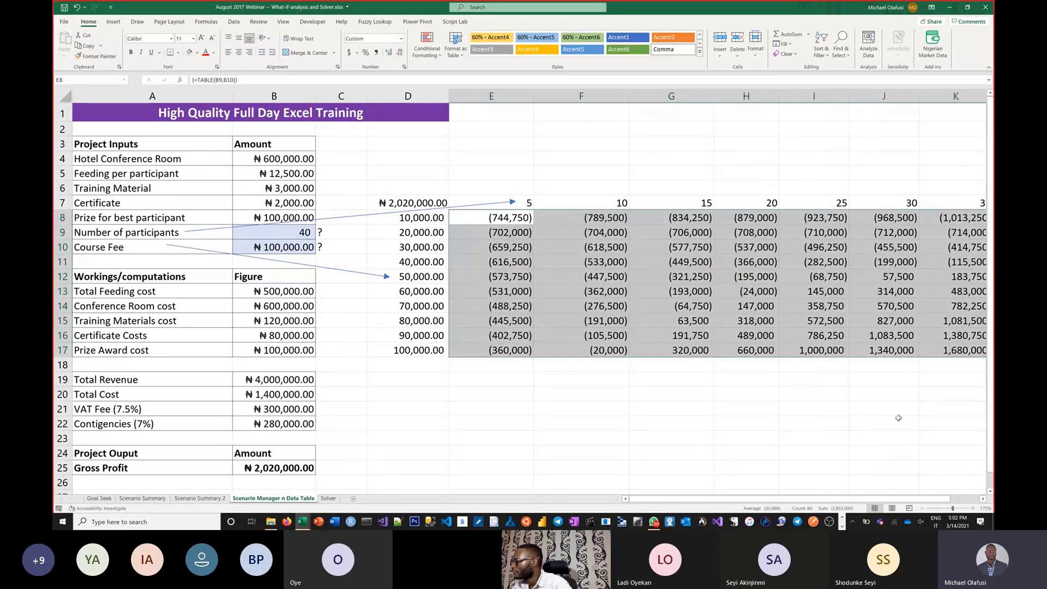
Step: Apply a Less Than 0 conditional formatting rule with Light Red Fill with Dark Red Text to E8:L17
click(983, 499)
click(761, 436)
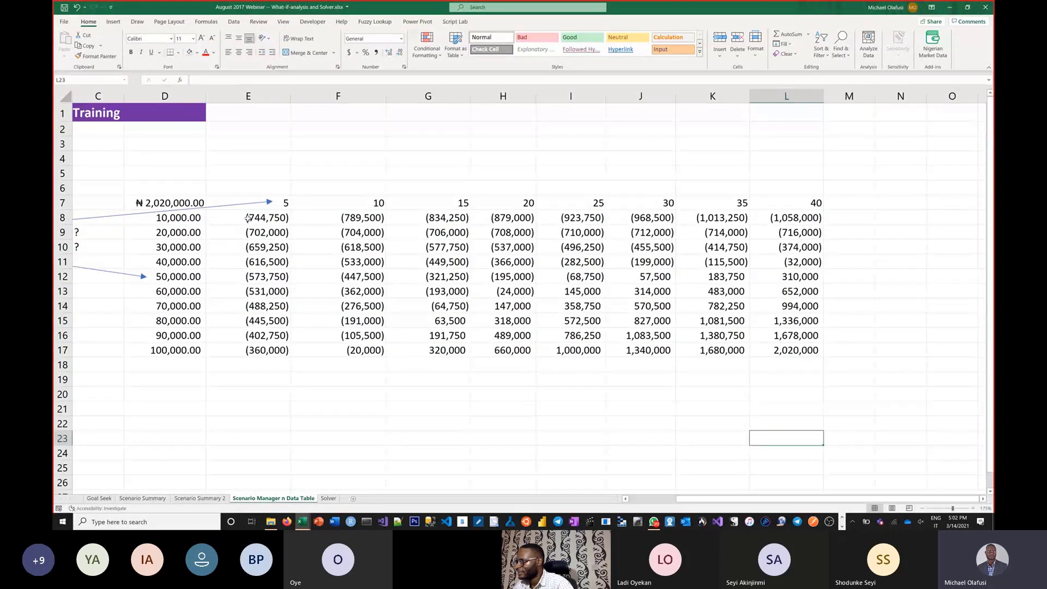
drag(248, 218, 789, 349)
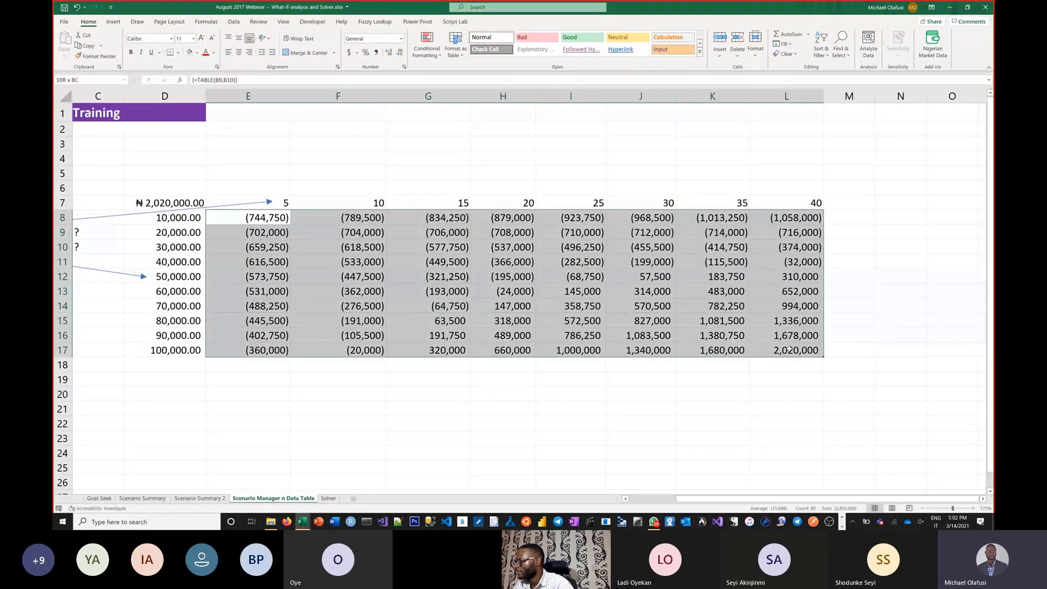
click(427, 46)
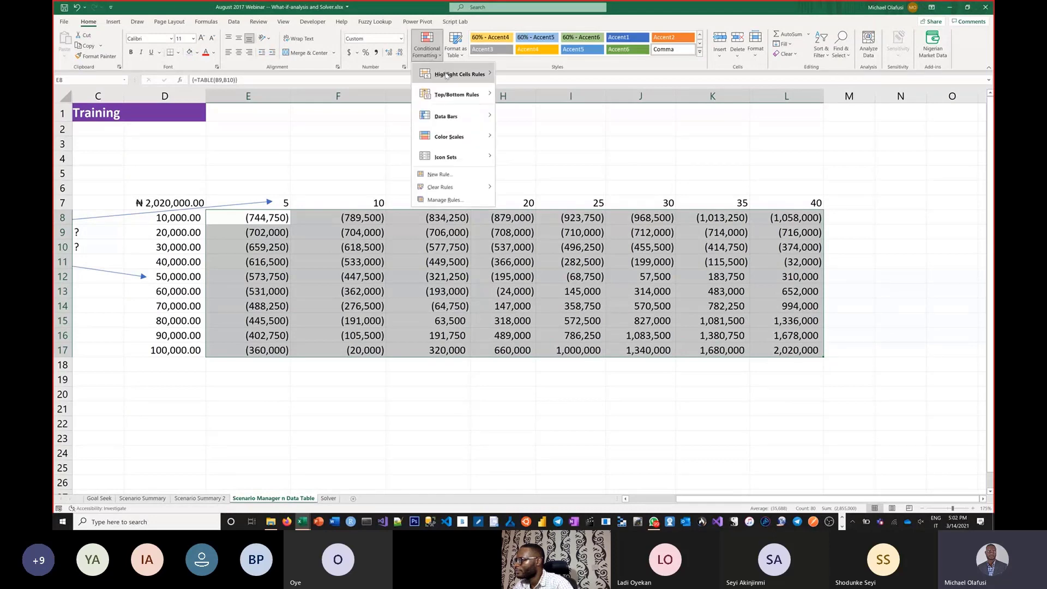
mouse_move(446, 76)
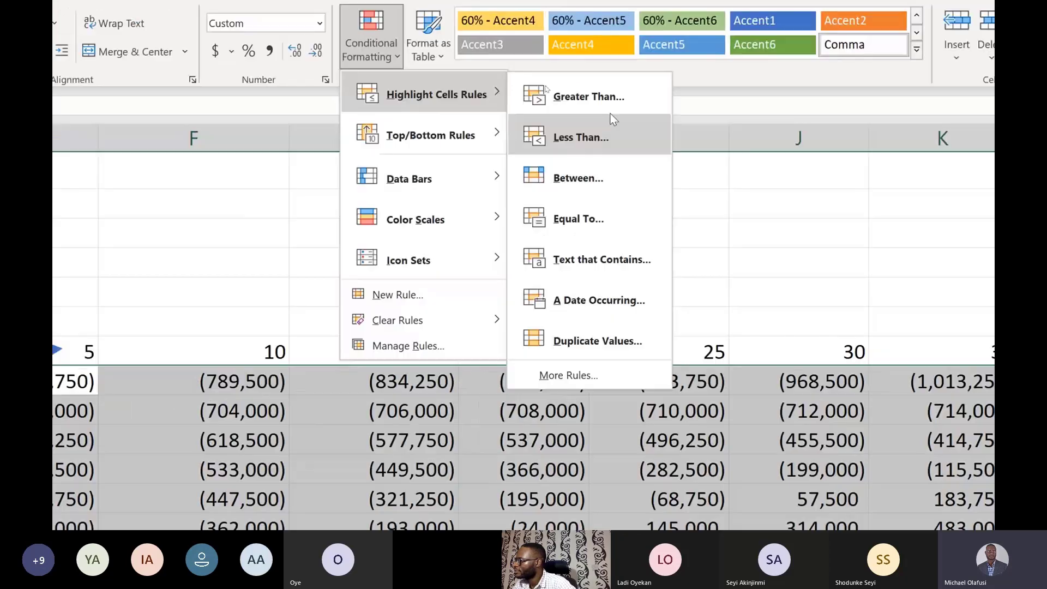
click(580, 139)
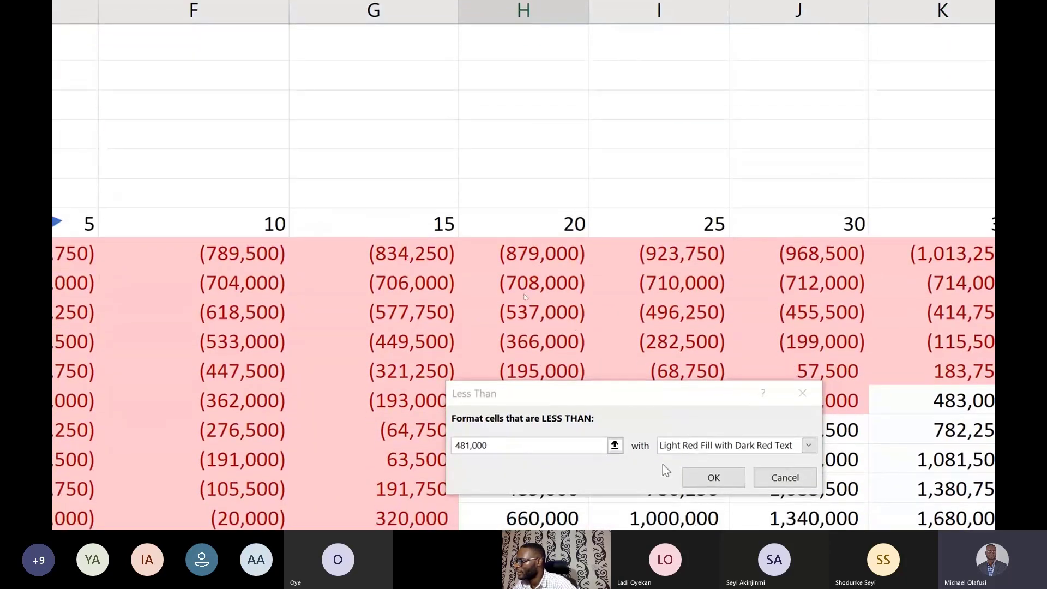
click(526, 442)
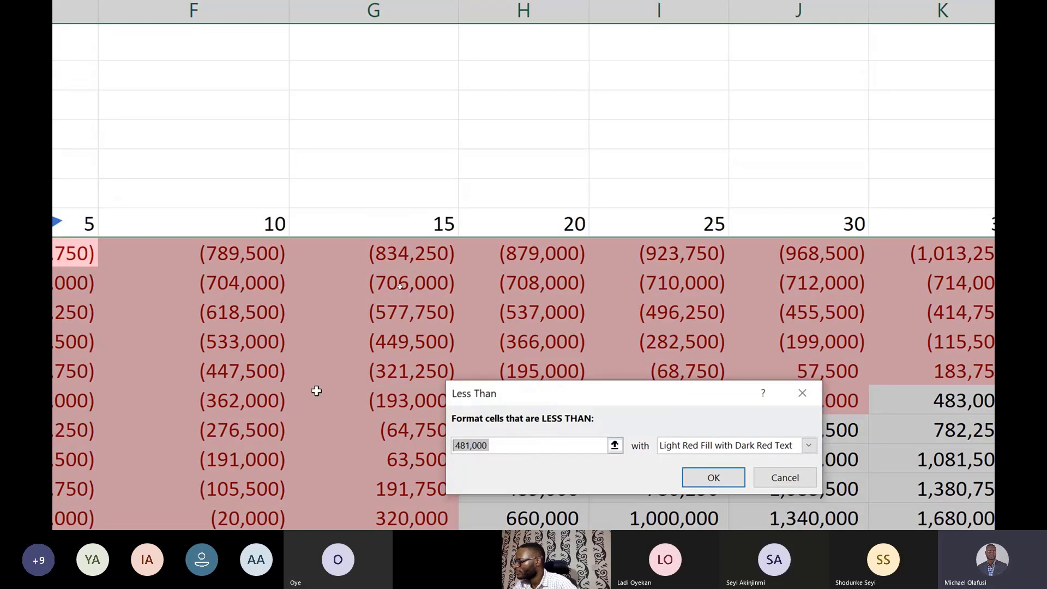
text(0)
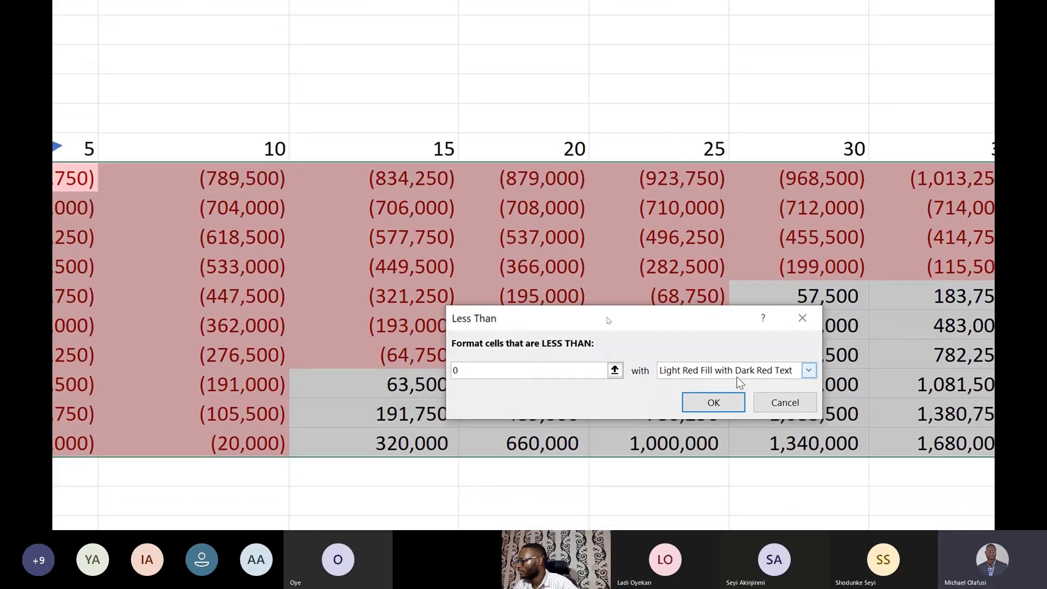
click(718, 403)
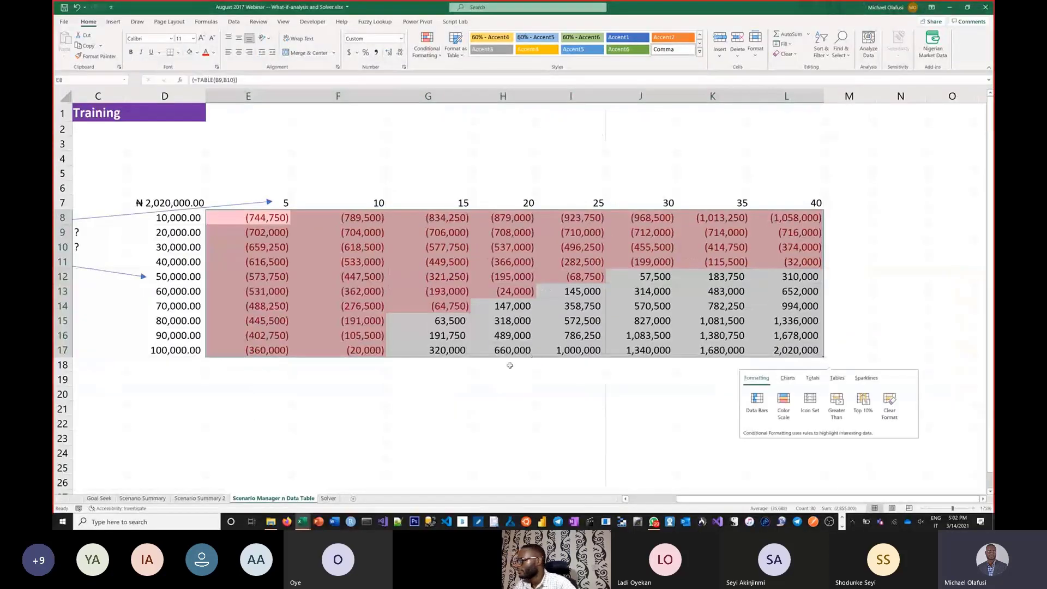
click(513, 472)
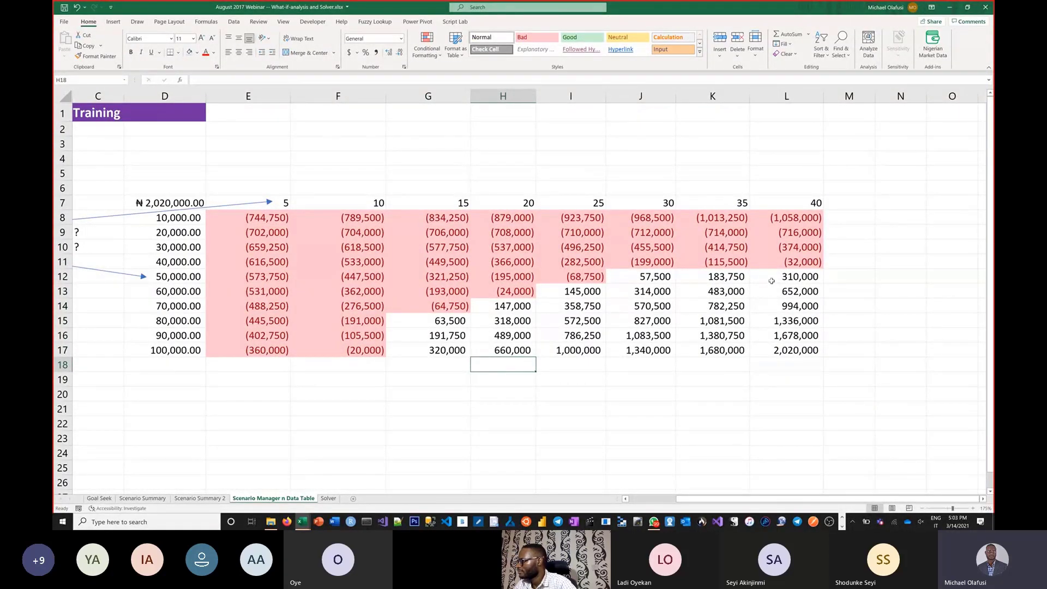
Step: Examine which combinations of course fee and number of participants give a profit or a loss in the Data Table
drag(771, 274, 668, 352)
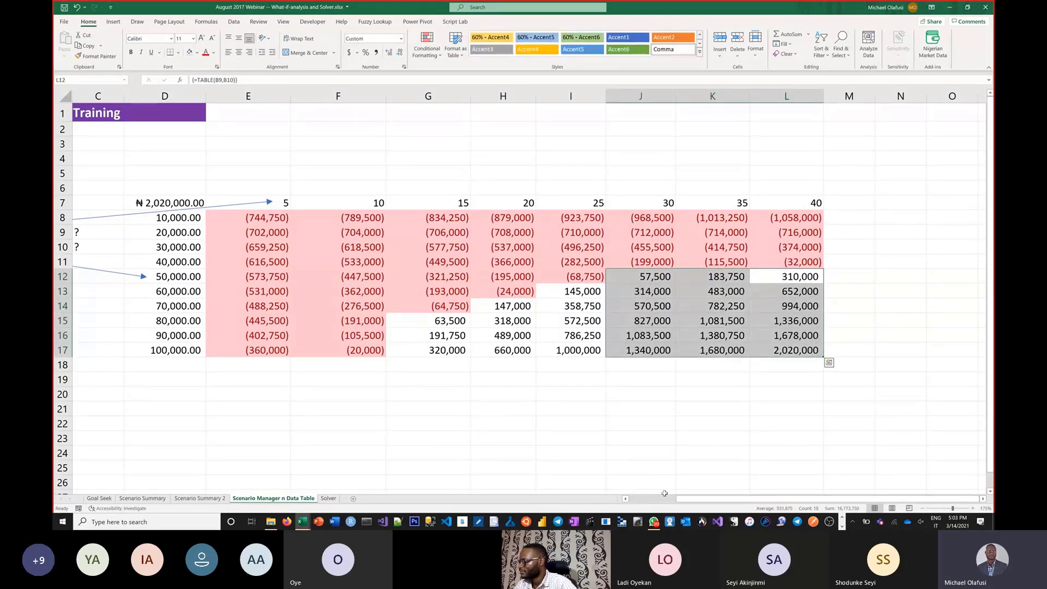
drag(683, 499, 644, 494)
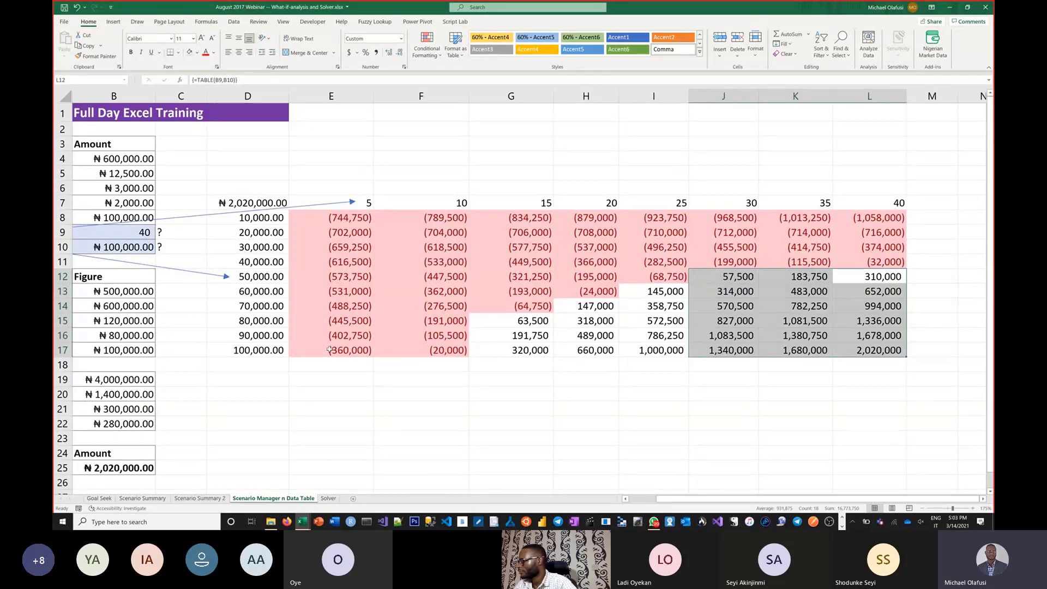
click(273, 277)
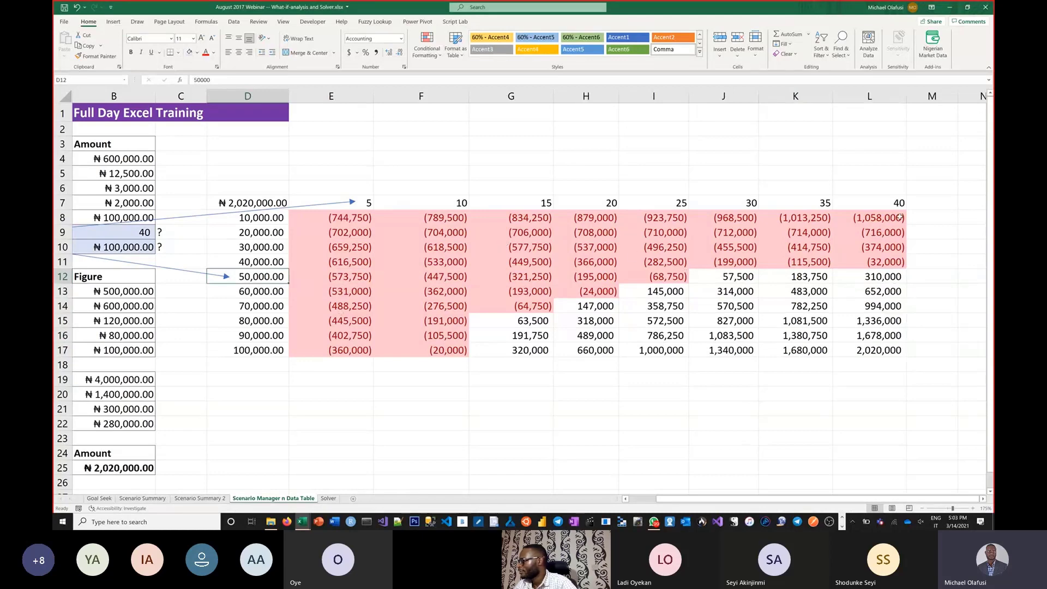
drag(899, 204, 280, 276)
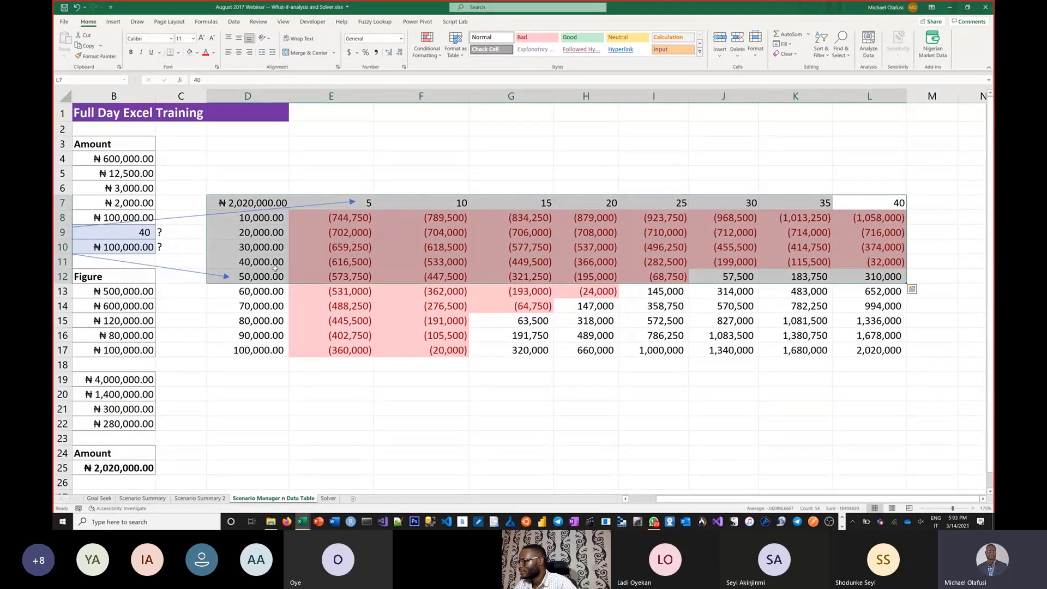
drag(273, 263, 870, 217)
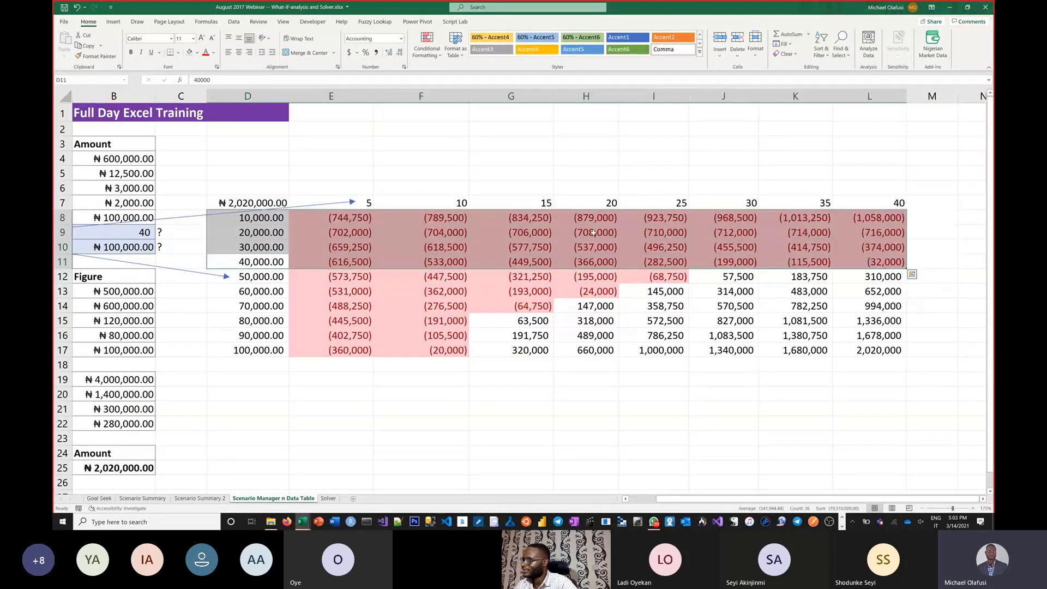
click(245, 354)
drag(247, 352, 440, 332)
drag(511, 349, 535, 211)
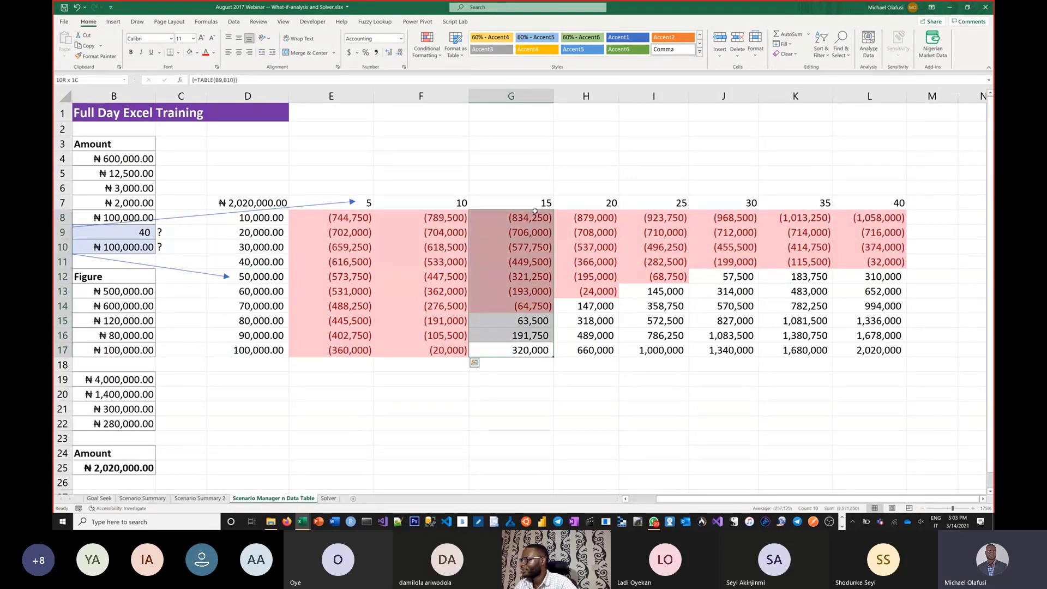
click(287, 392)
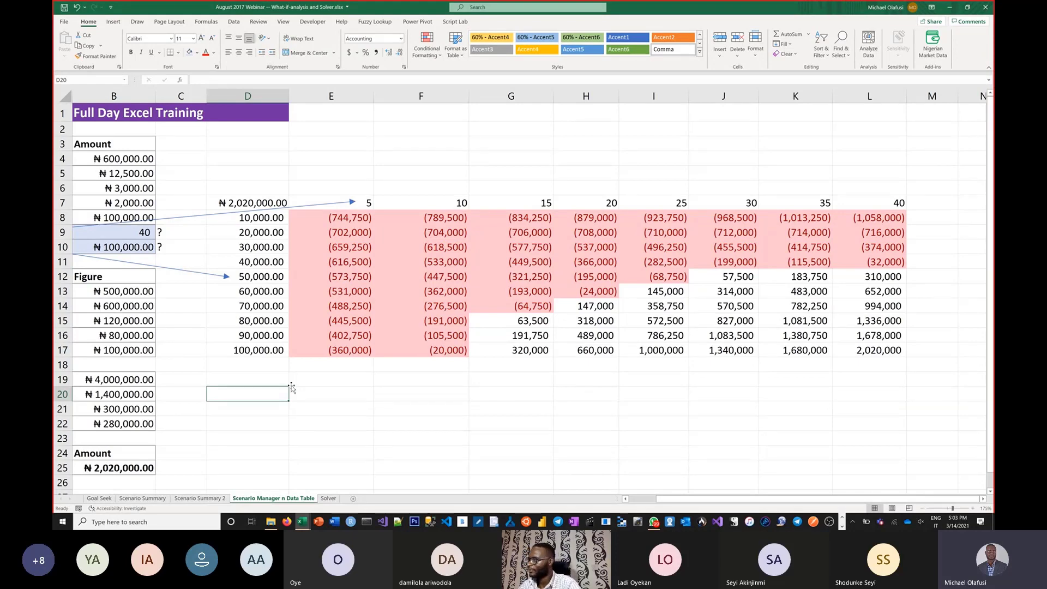
click(254, 343)
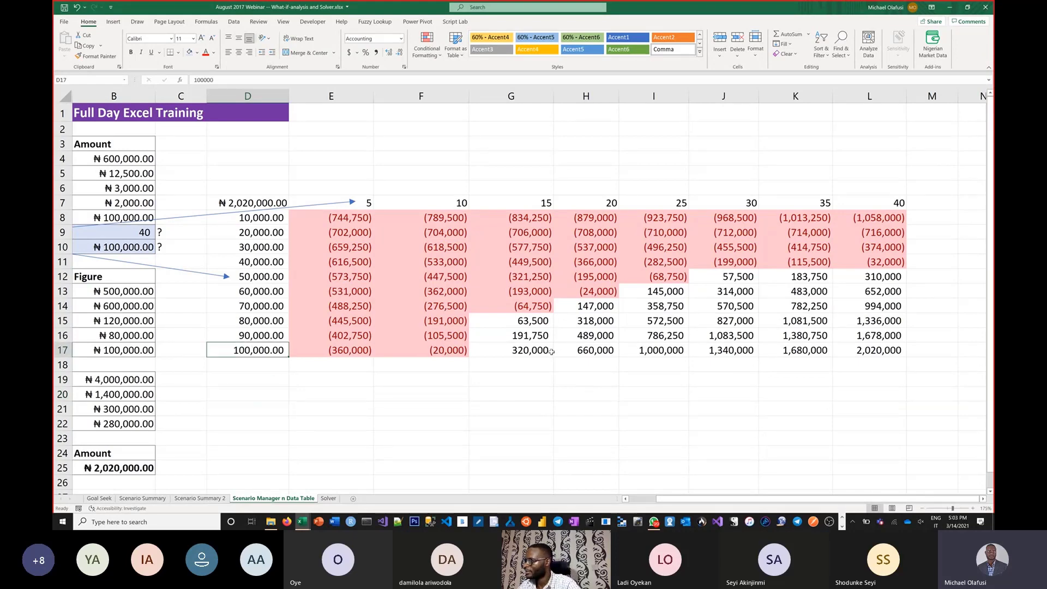
click(552, 352)
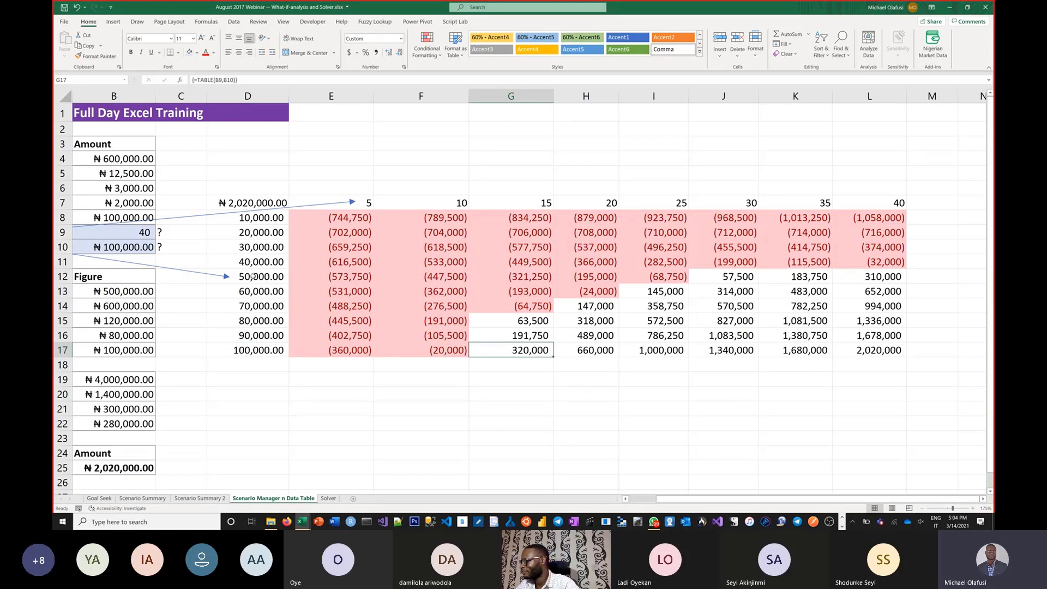
Step: Examine the Data Table's profits and losses for a 50,000 course fee and for 20 participants
drag(251, 276, 884, 279)
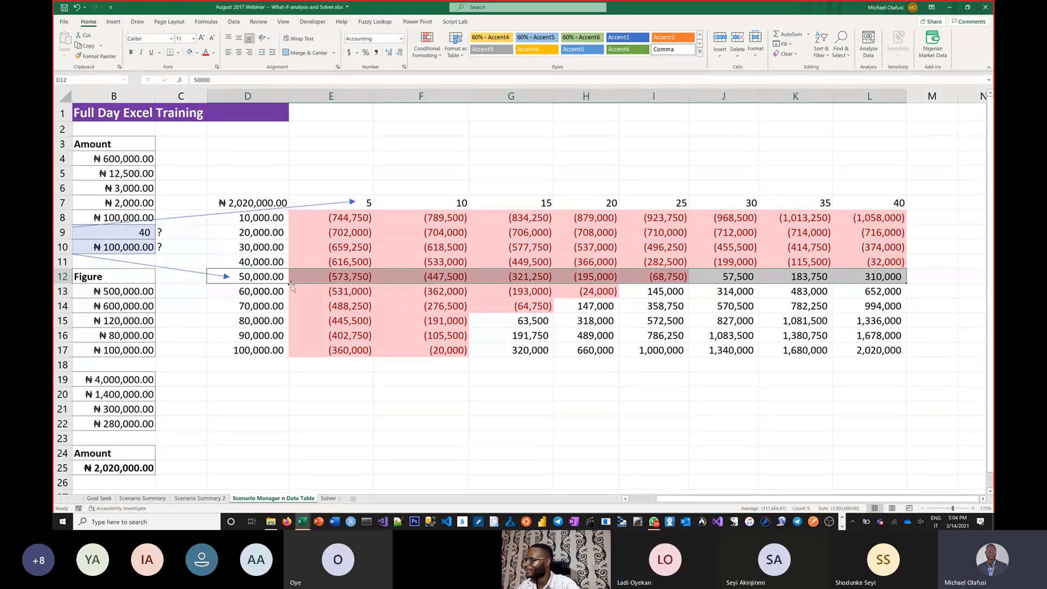
drag(611, 206, 612, 365)
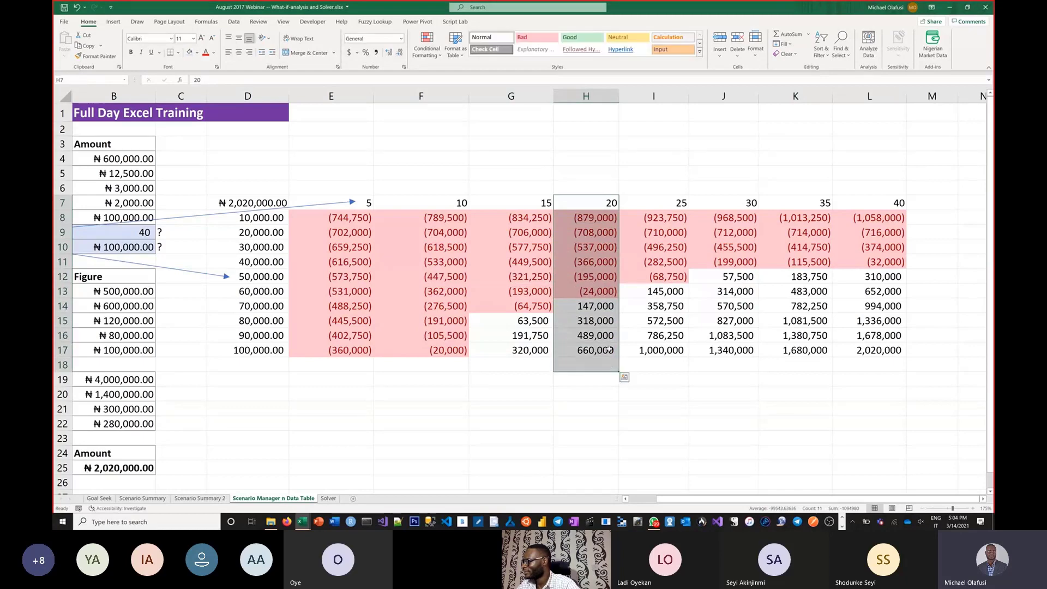
click(593, 350)
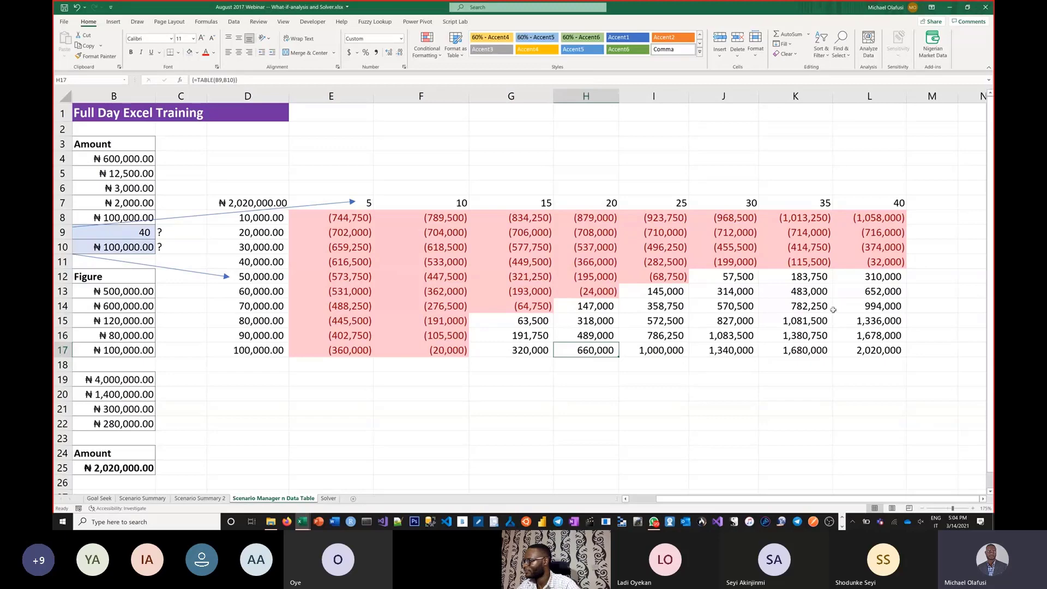
drag(885, 282, 265, 276)
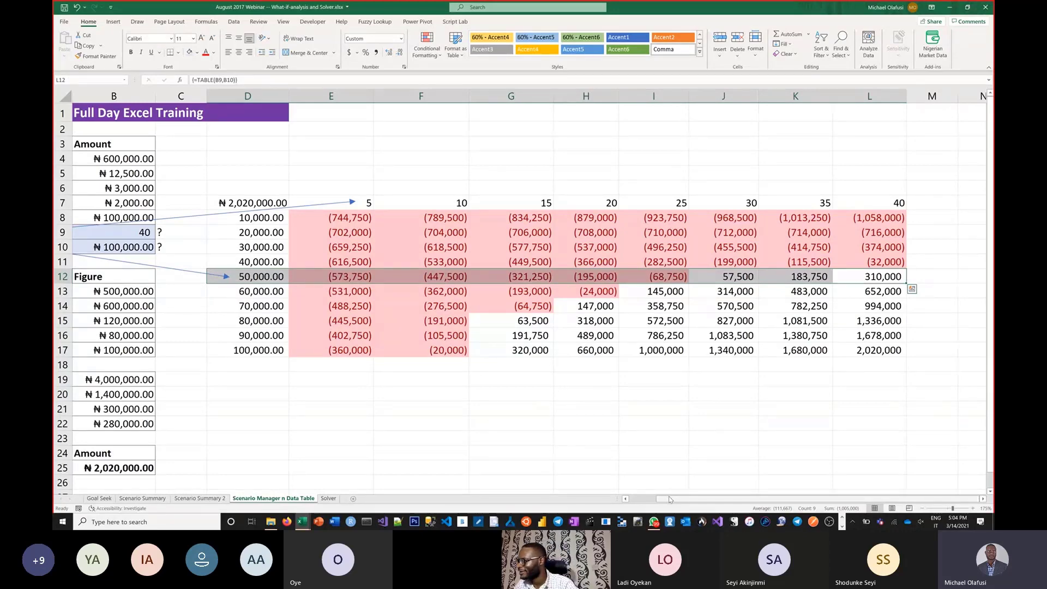
drag(670, 499, 649, 499)
click(418, 393)
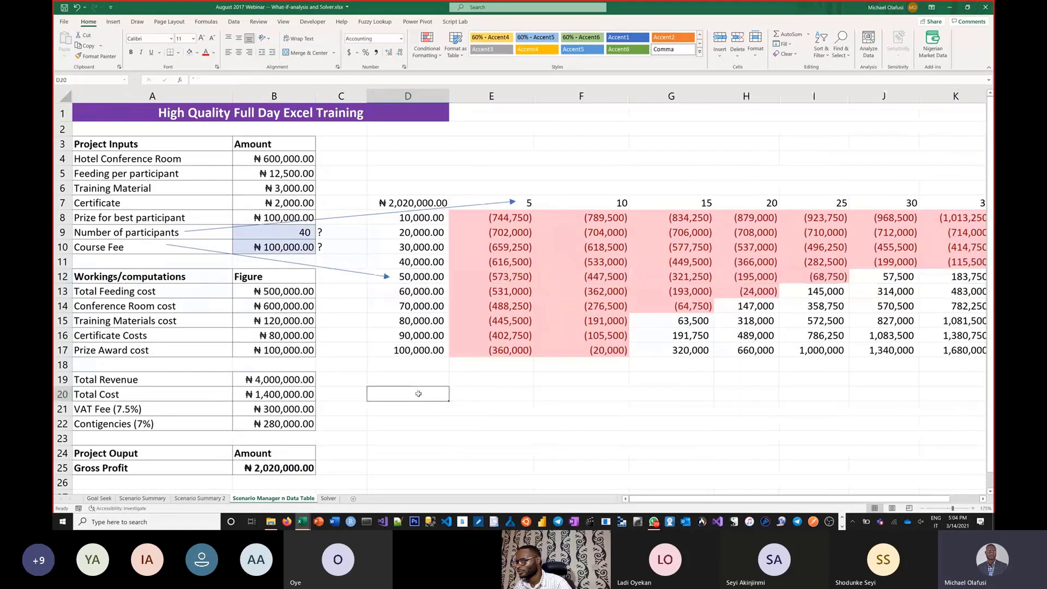
Step: Review the list of Excel planning tools in F21:F24 on the Goal Seek sheet
click(100, 498)
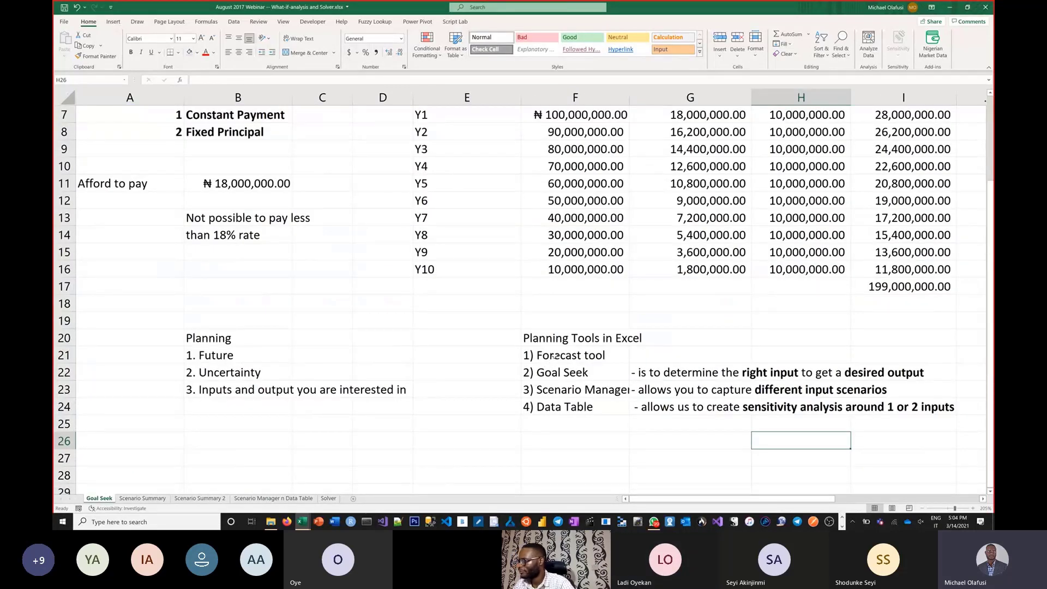
drag(554, 356, 546, 405)
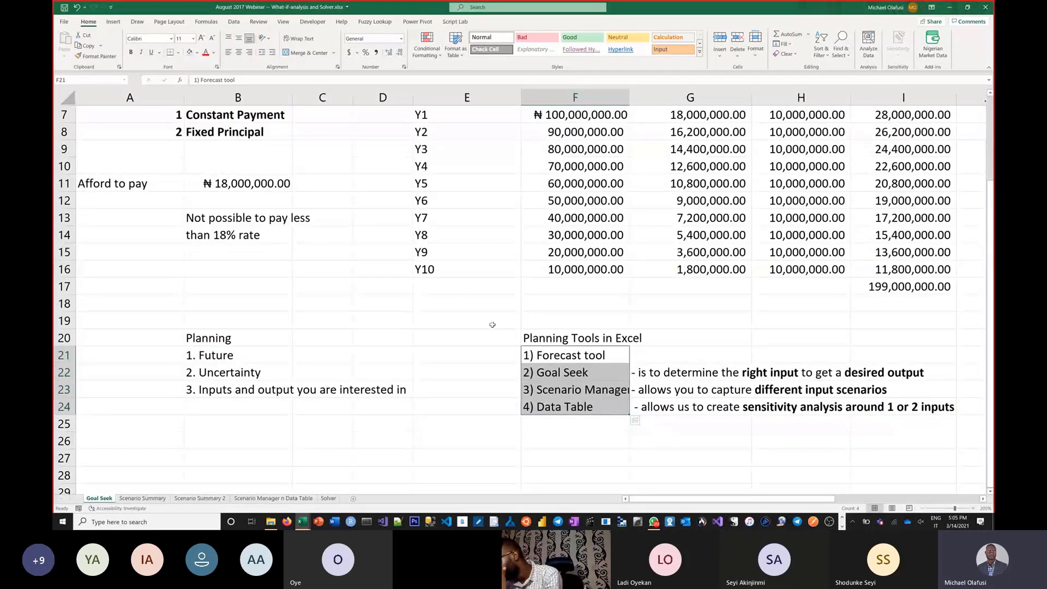
click(452, 288)
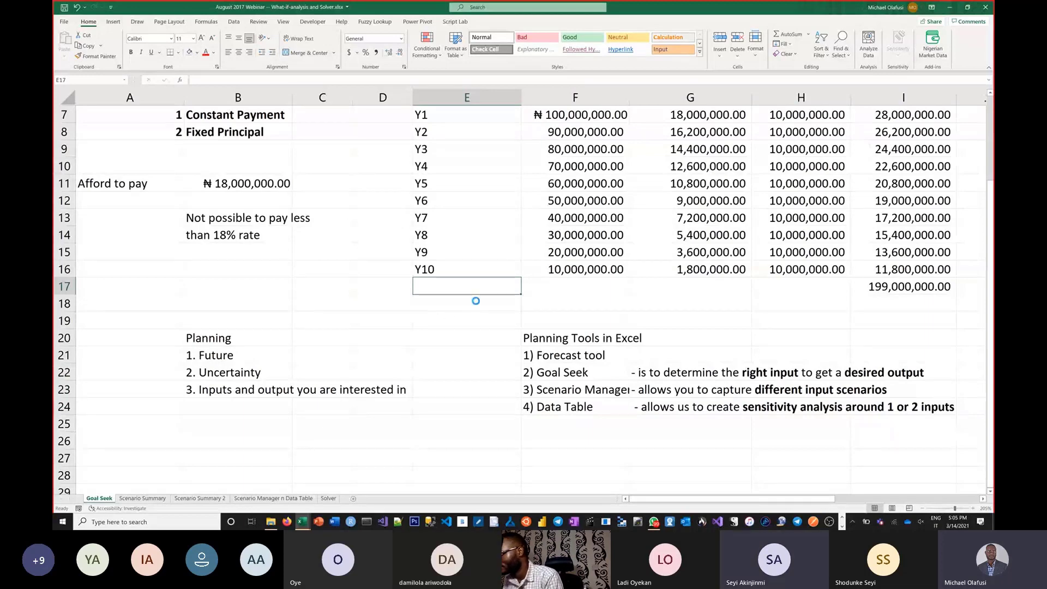
Step: Save a copy of the workbook in the Excel Practice files folder as "Planning Tools in Excel - Office Hour 14 Mar 2021"
key(F12)
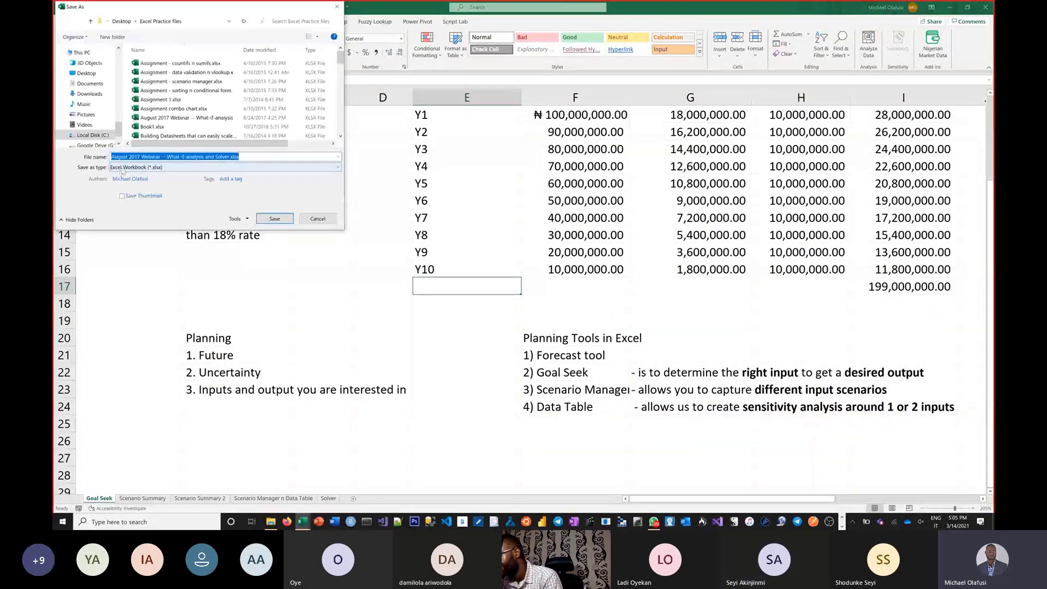
click(142, 156)
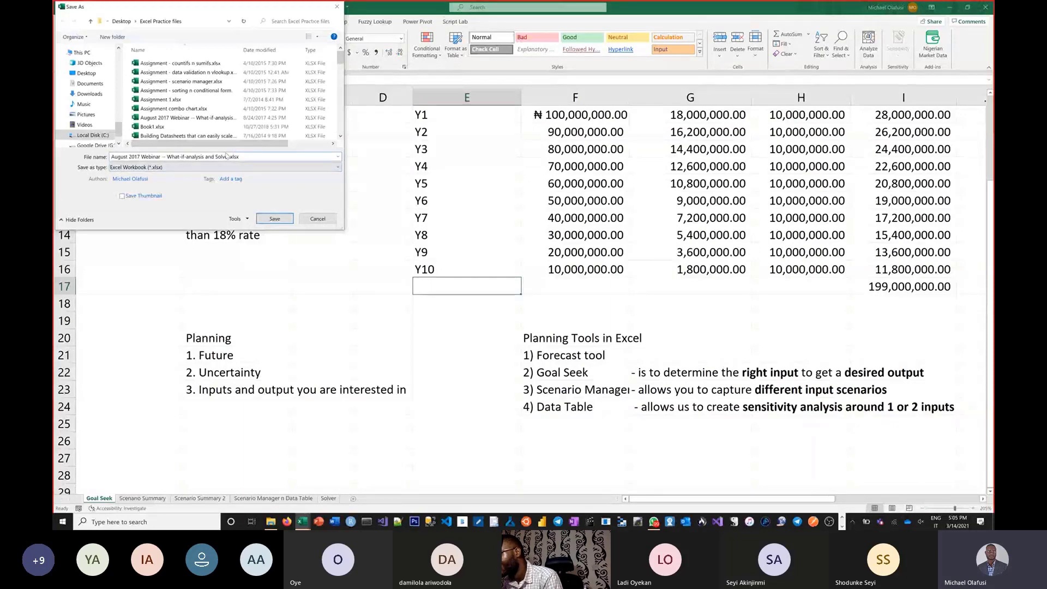
drag(254, 157, 56, 154)
text(Planning Tool)
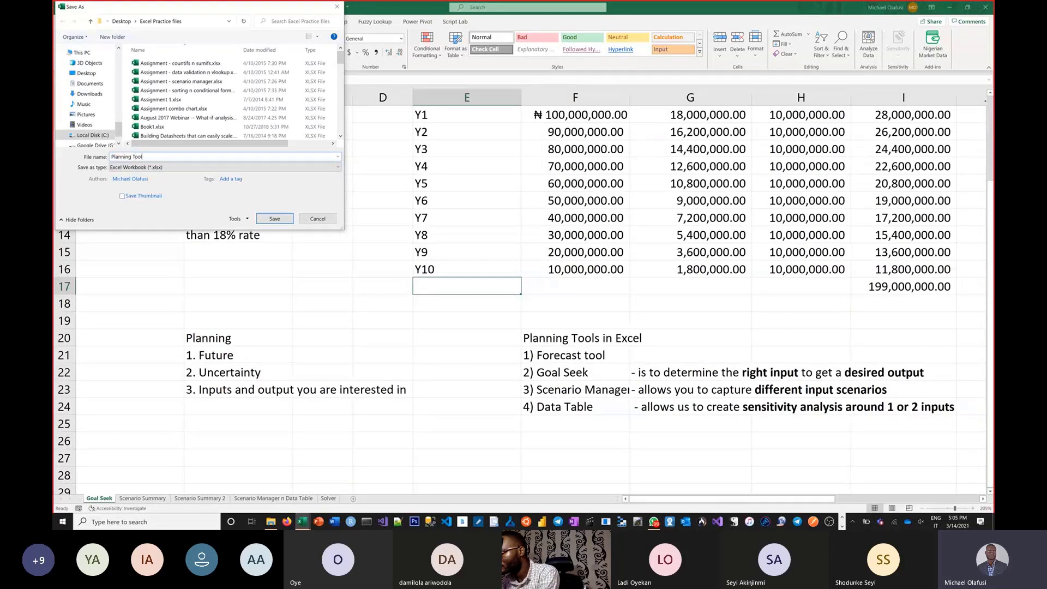
text(s in Excel)
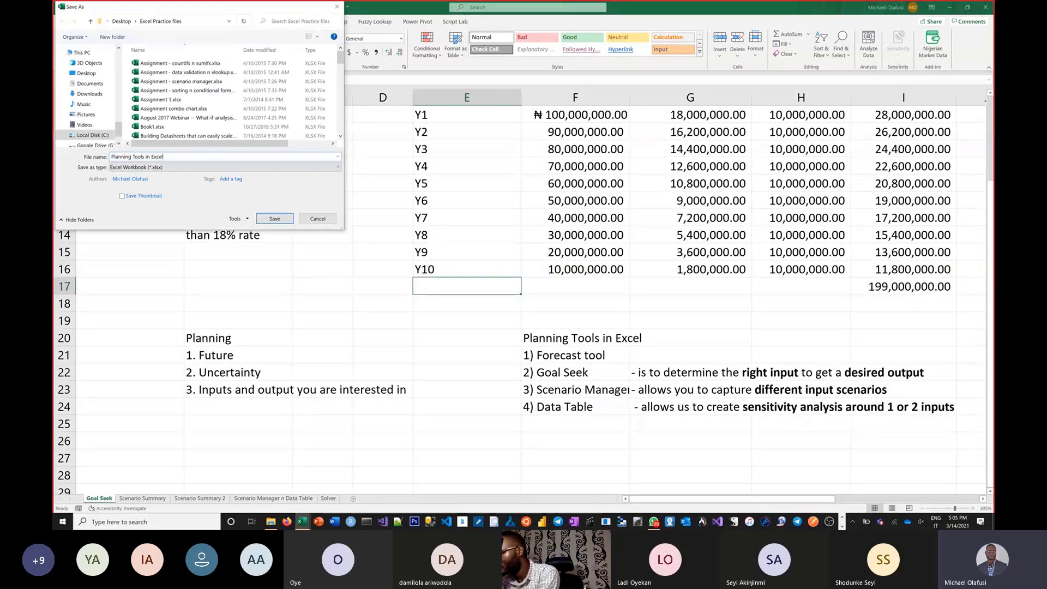
text( - Offic)
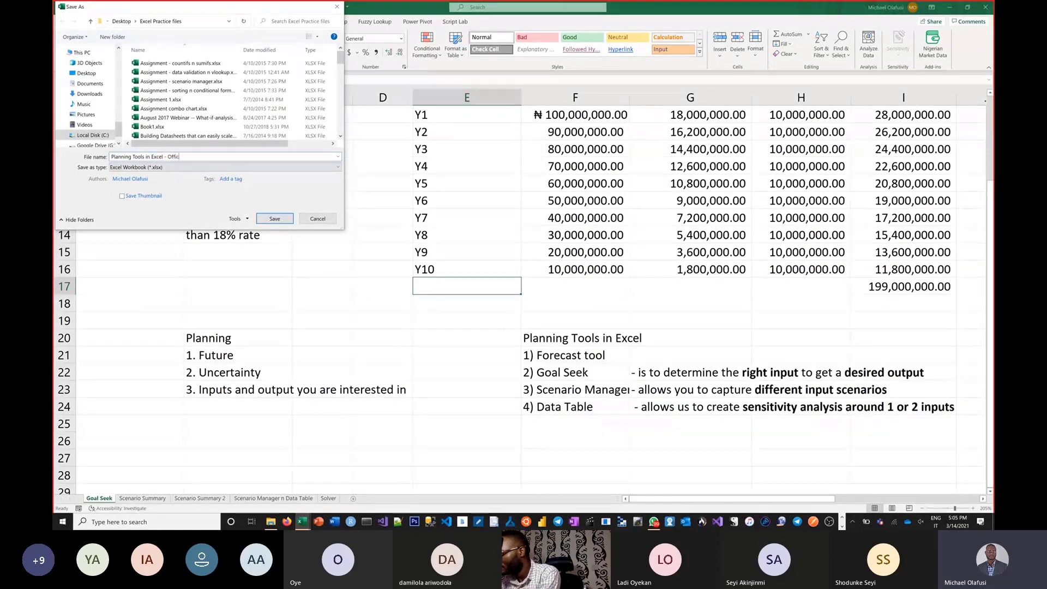
text(e Hou)
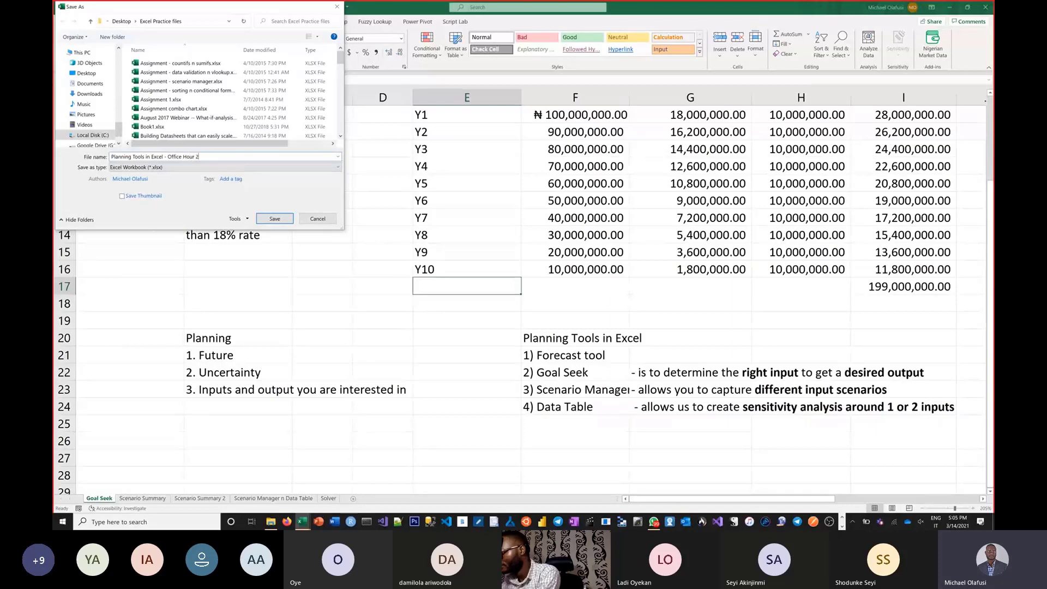
text(r 14 Mar 2021)
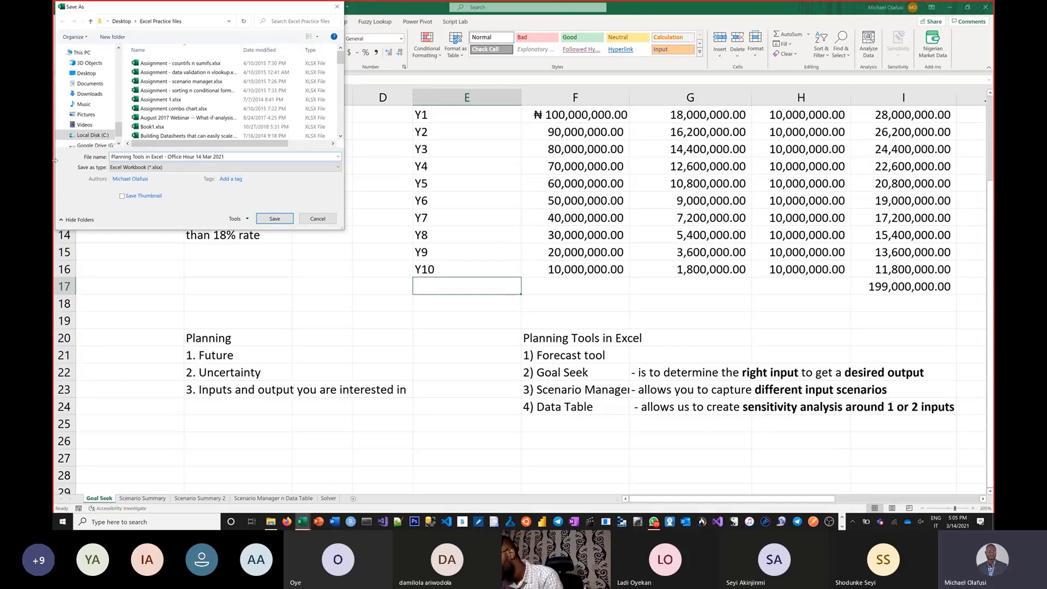
click(277, 219)
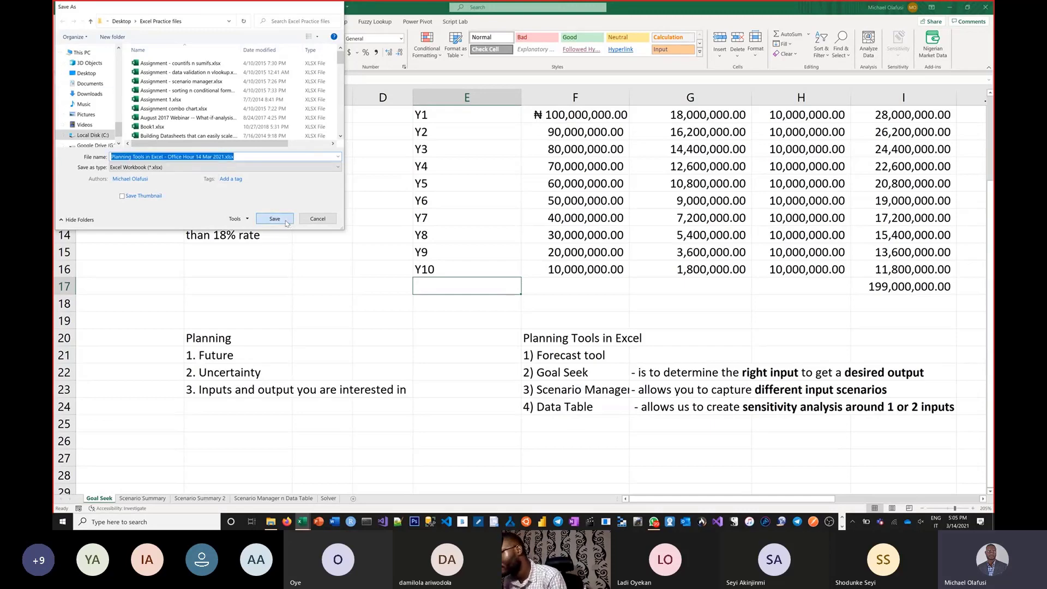
Step: Close the Planning Tools in Excel workbook
key(Down)
key(Down)
key(Down)
key(Down)
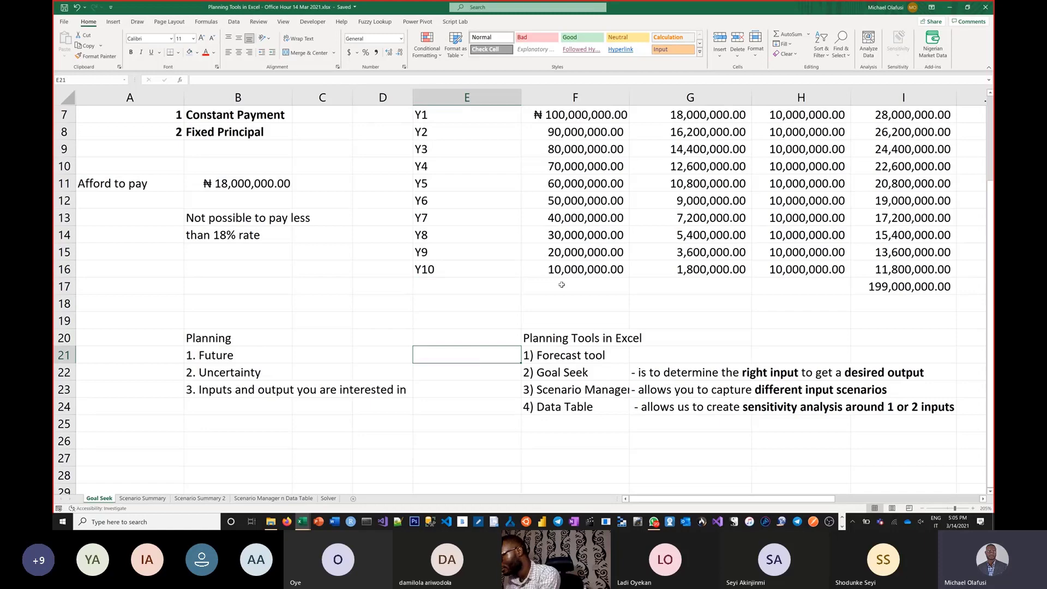
click(985, 9)
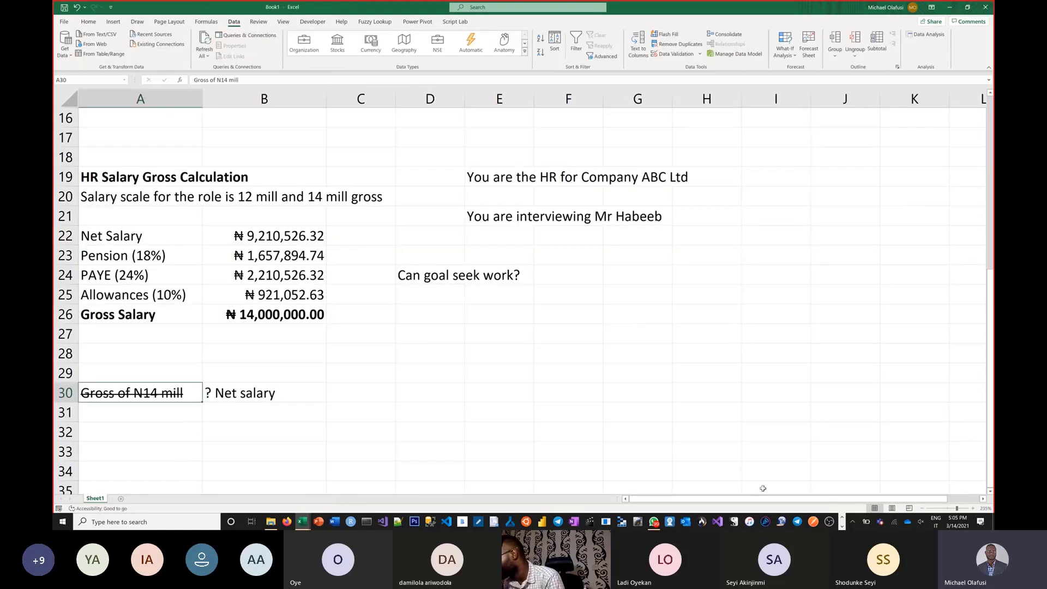
Step: Switch to the Chrome window showing the Microsoft Excel and Data Analysis Office Hour event on Meetup
click(620, 524)
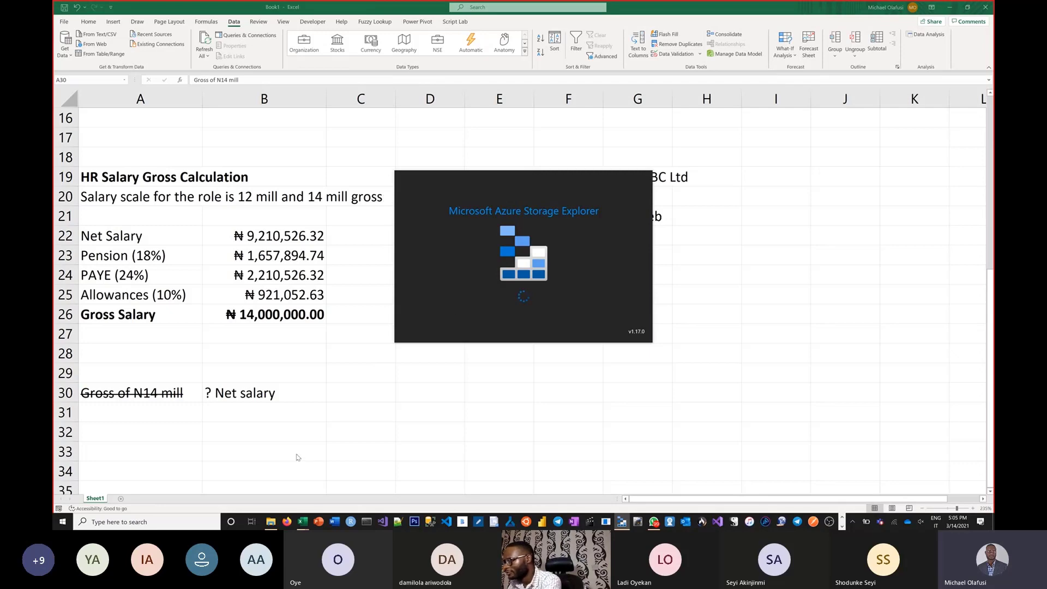
key(alt+Tab)
key(alt+Tab)
key(alt+Tab)
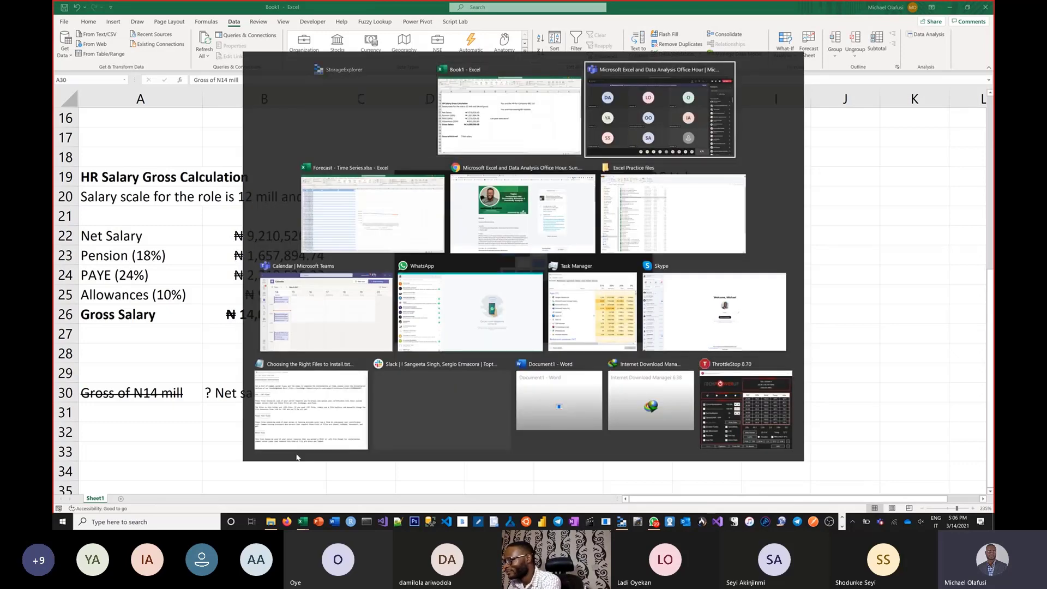
key(alt+shift+Tab)
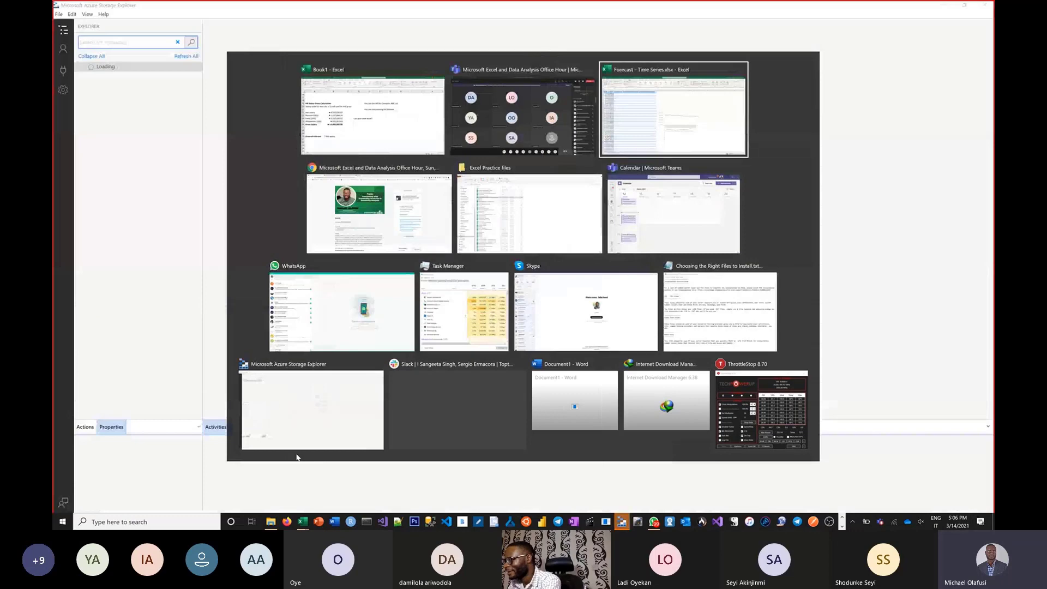
key(alt+shift+Tab)
key(alt+shift+Tab)
key(alt+Tab)
key(alt+Tab)
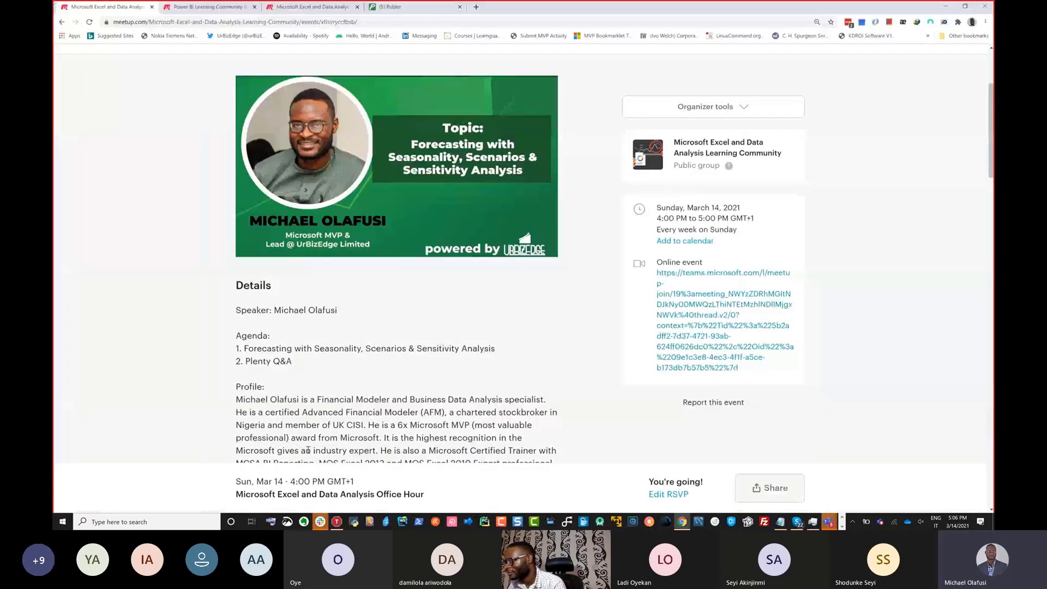
Step: Open the March 14 Power BI Office Hour event from the Power BI Learning Community's upcoming events and view its details
click(205, 8)
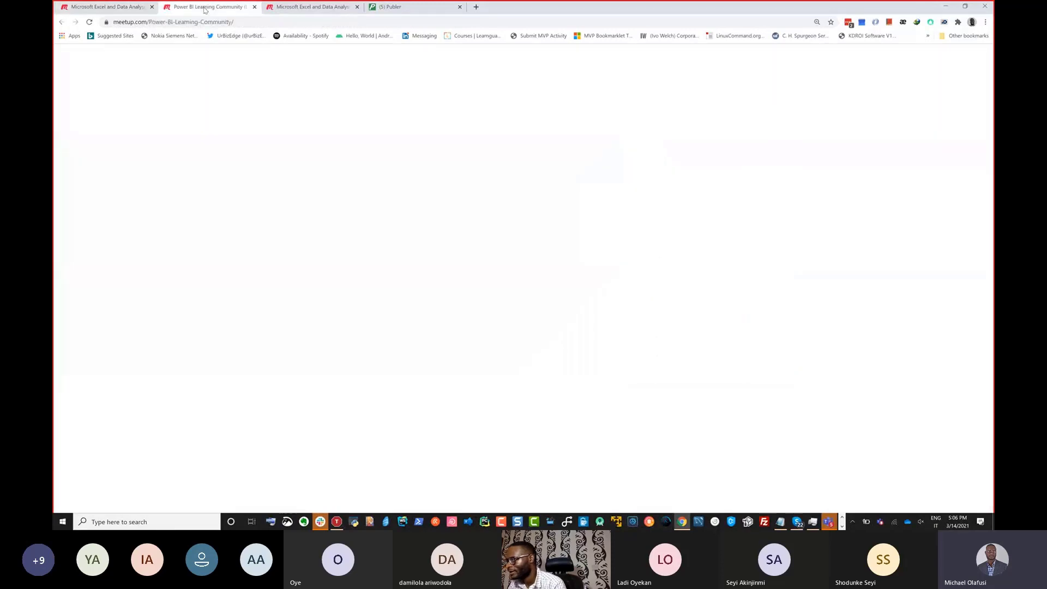
scroll(319, 303, down, 3)
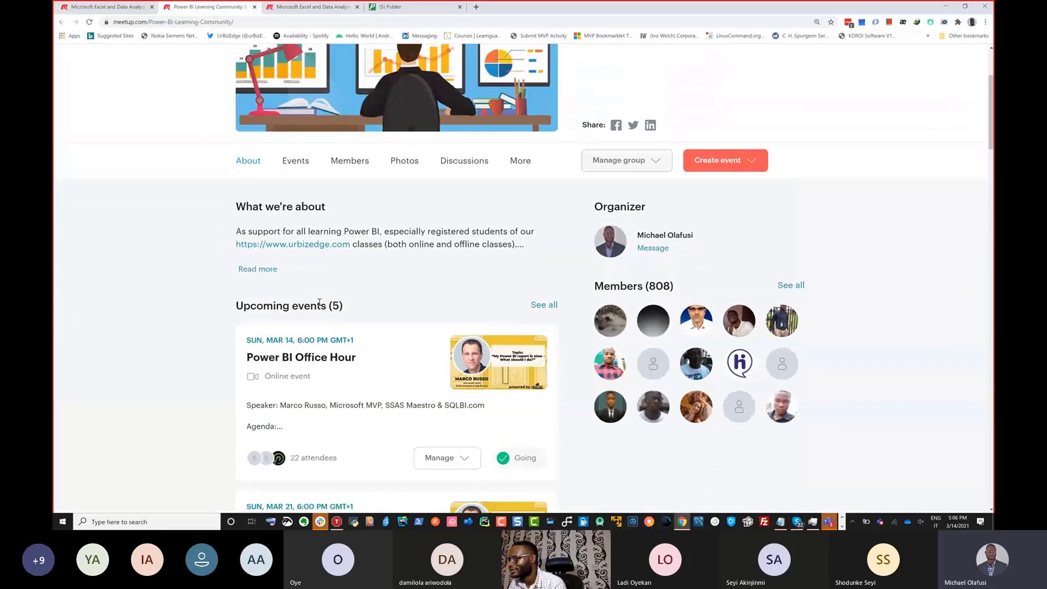
scroll(319, 302, down, 2)
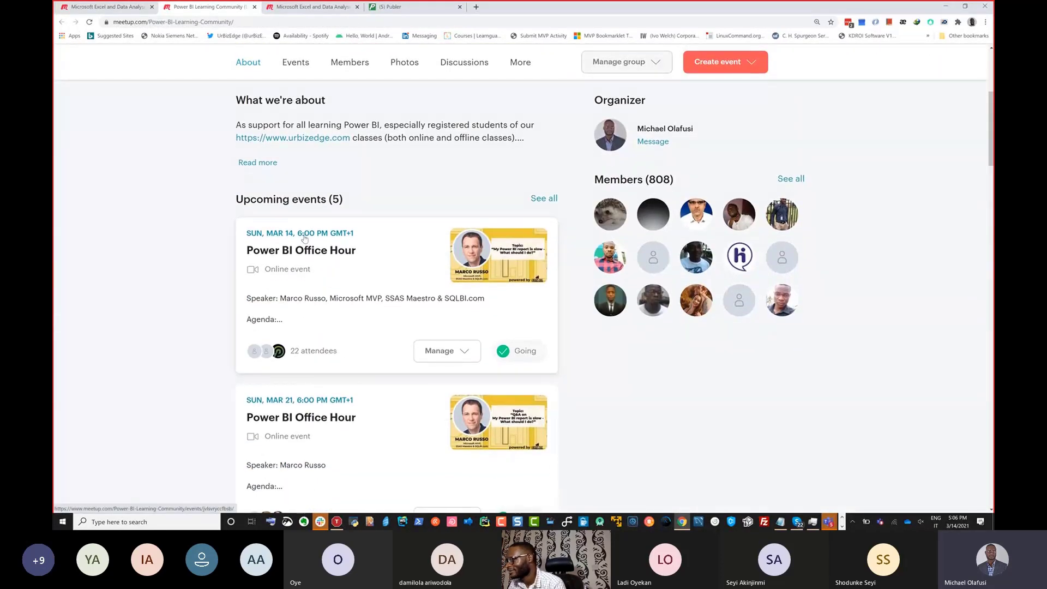
click(304, 238)
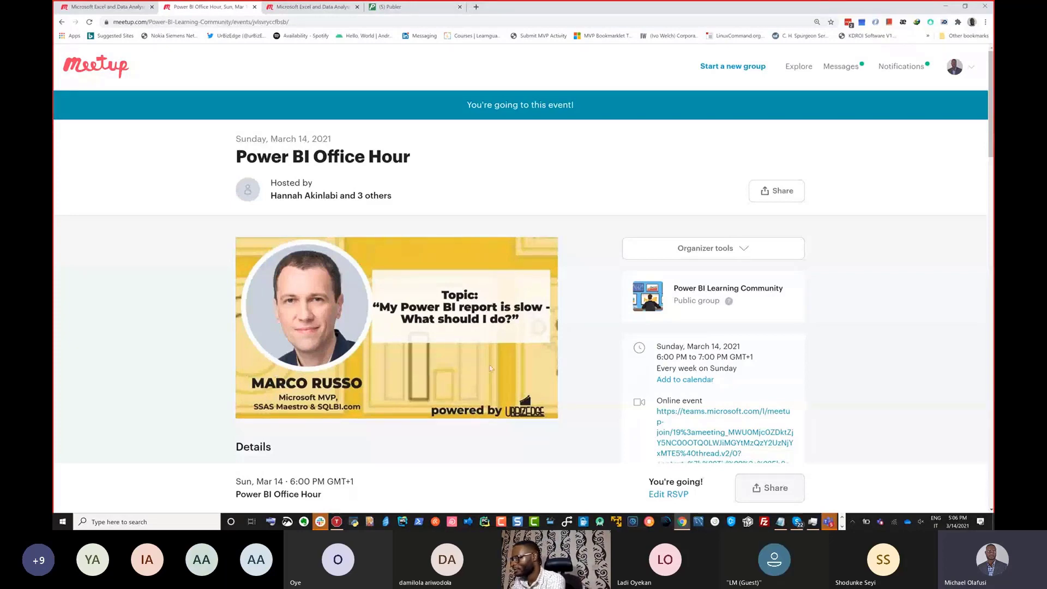
scroll(493, 359, down, 2)
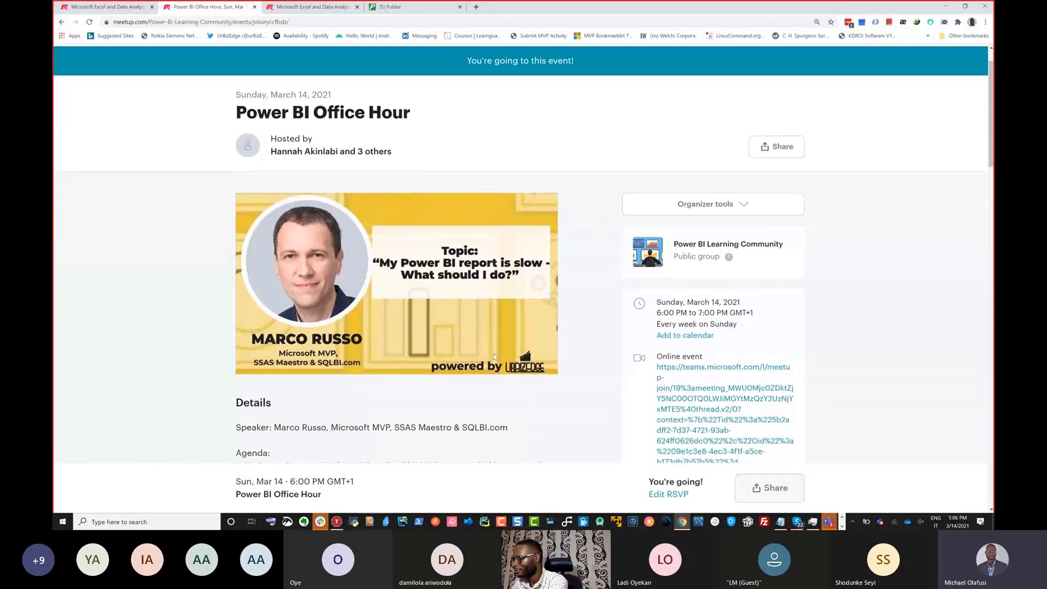
Step: Activate the web address of the Power BI Office Hour event page and switch to another open window
click(298, 23)
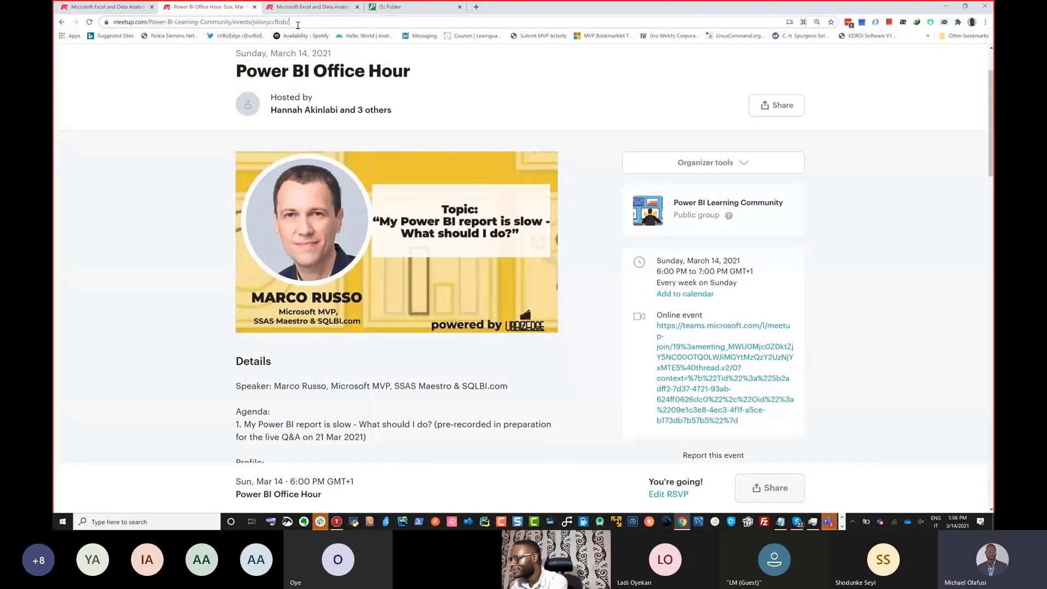
key(alt+Tab)
key(alt+Tab)
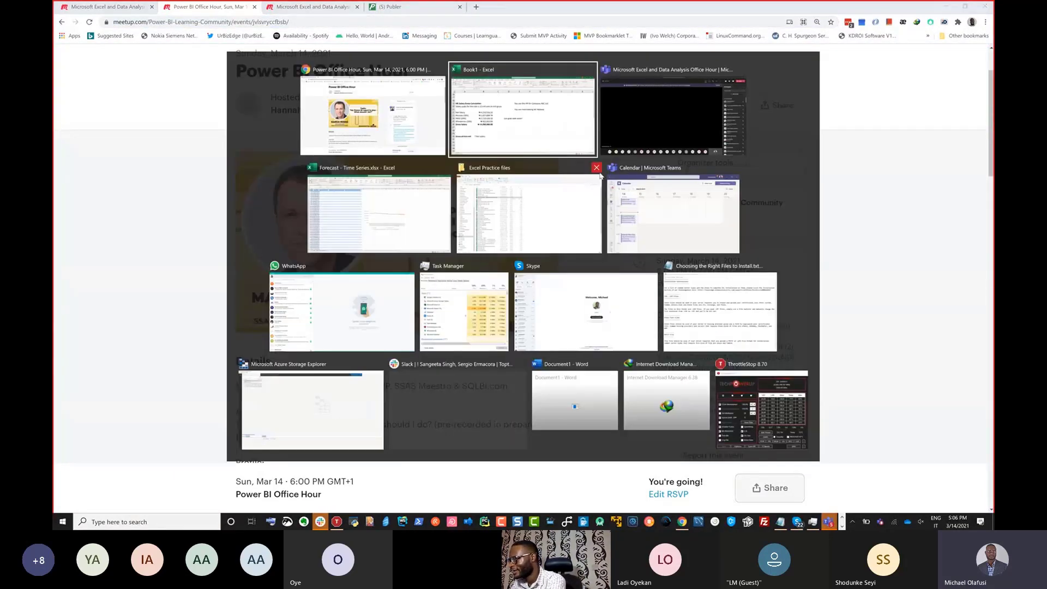